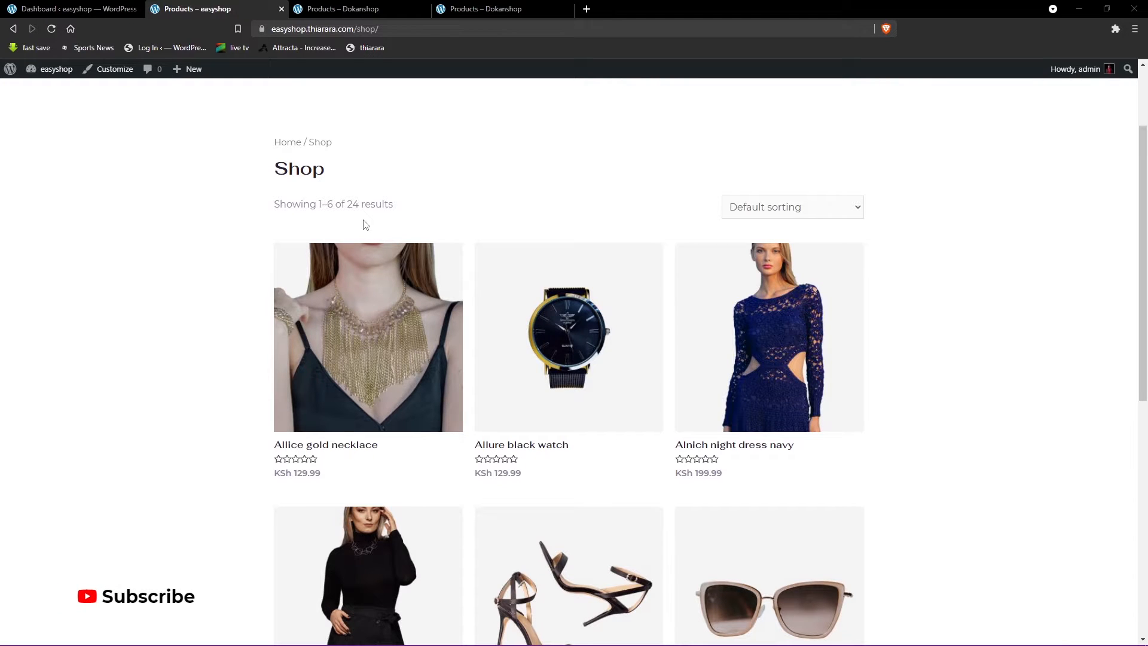
- Preview the Claire High Heels Shoes in quick view on the Dokanshop shop page, and close the preview
click(337, 7)
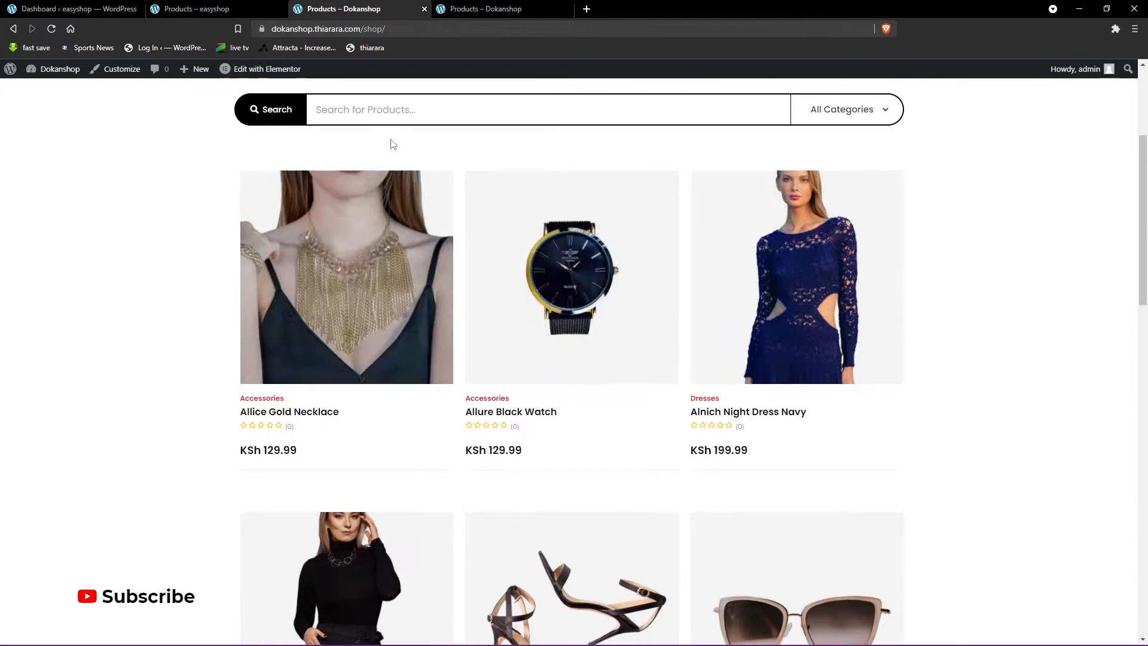
scroll(358, 269, down, 4)
scroll(275, 330, down, 7)
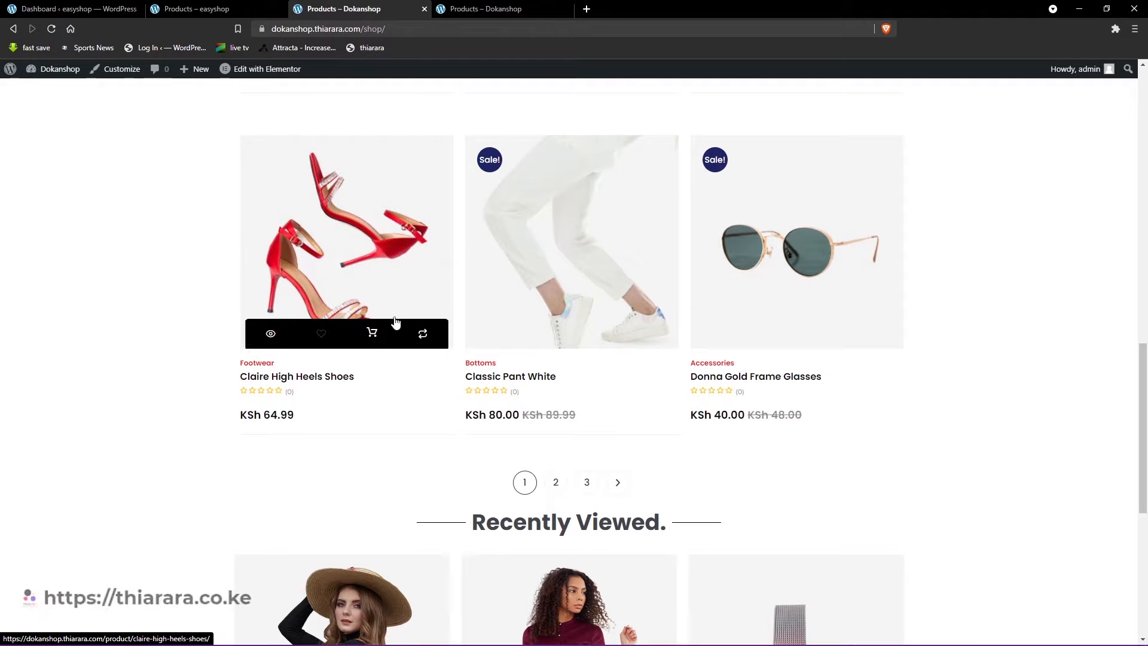
click(271, 336)
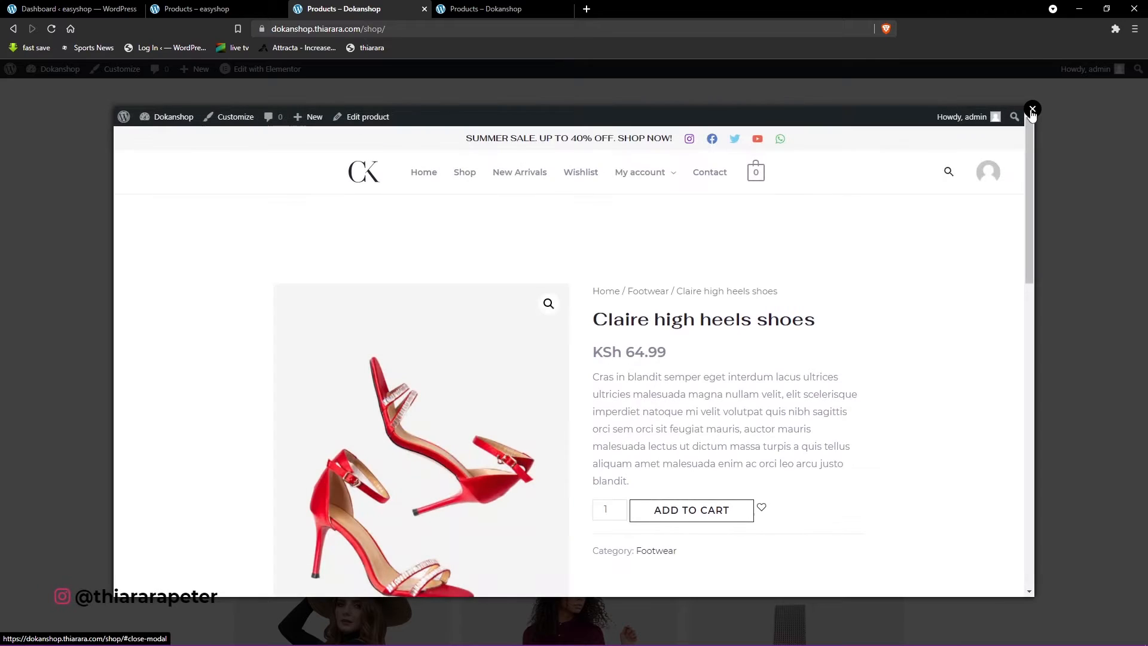
click(735, 204)
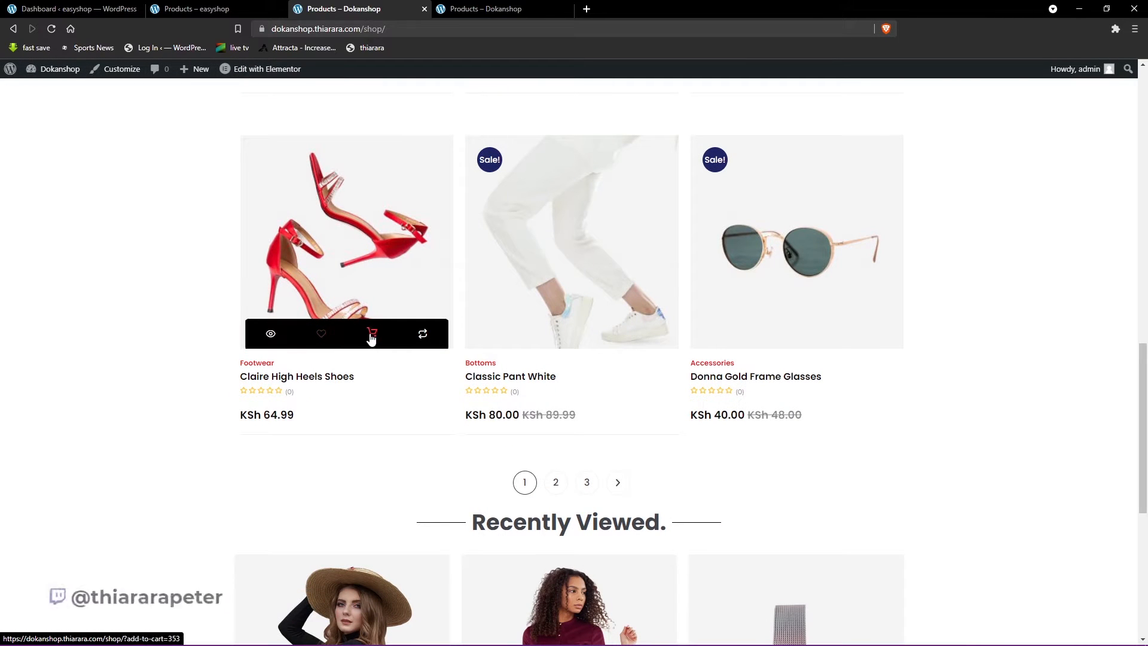
- Add the Claire High Heels Shoes and the Black High Heels Shoes to the product comparison and review them side by side
click(423, 334)
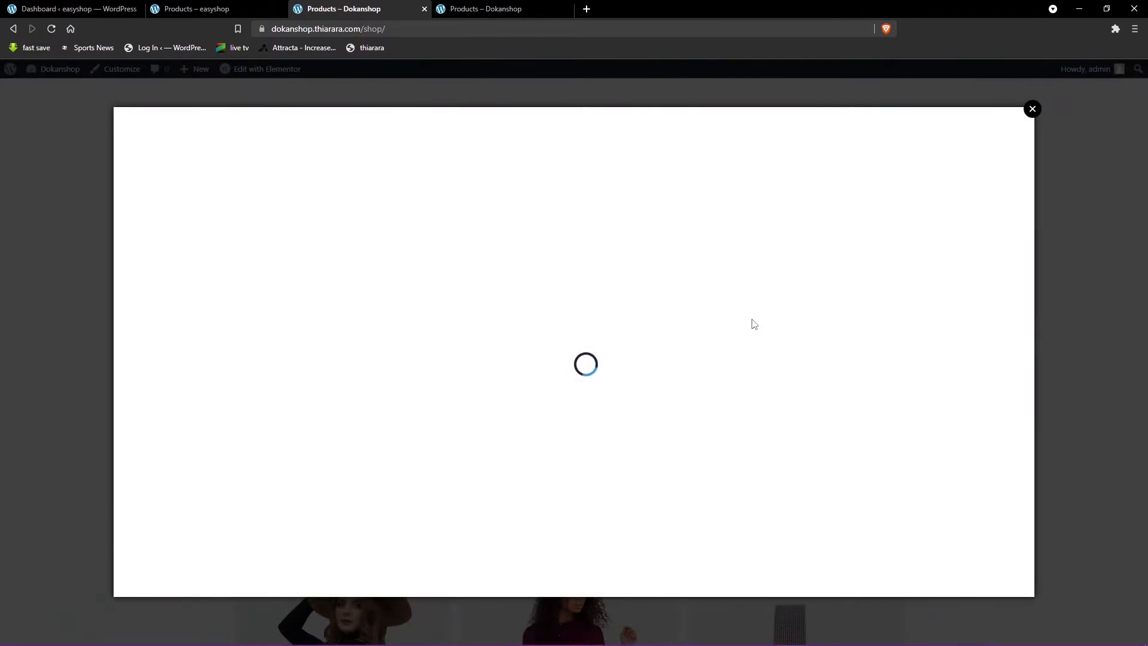
click(1033, 109)
scroll(627, 347, up, 3)
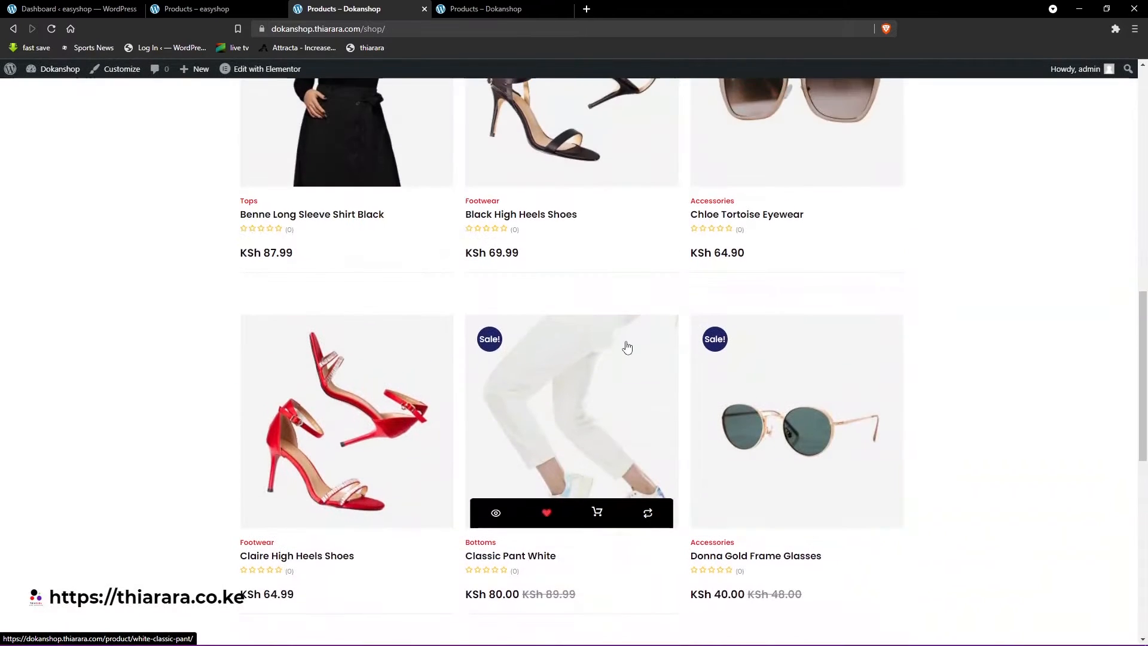
scroll(626, 347, up, 4)
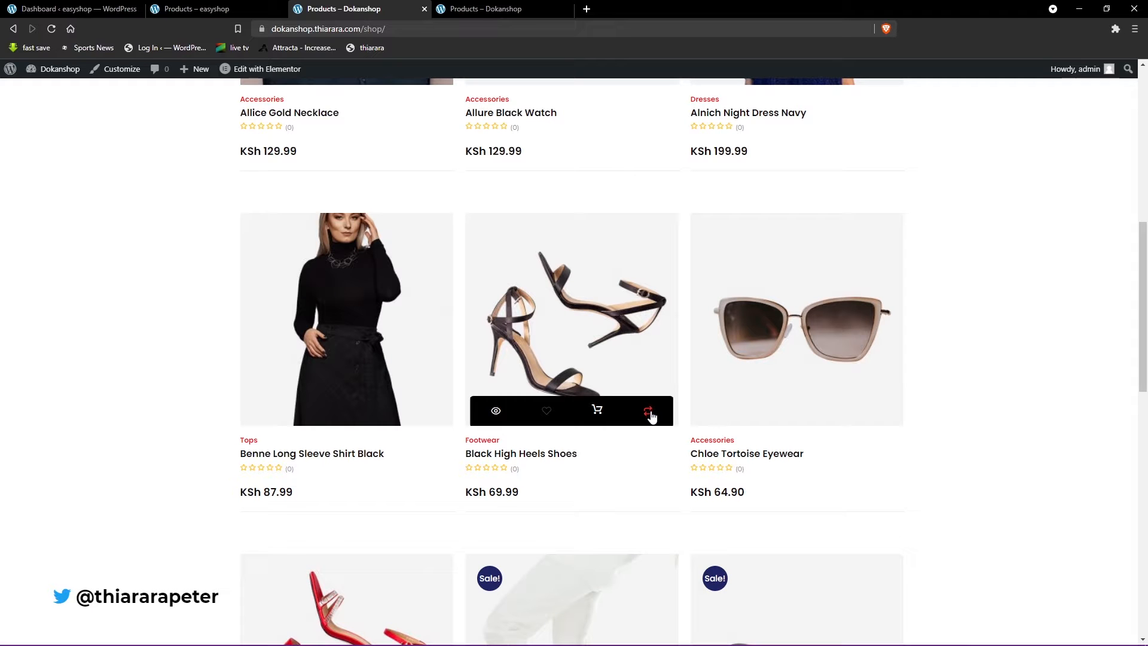
click(649, 413)
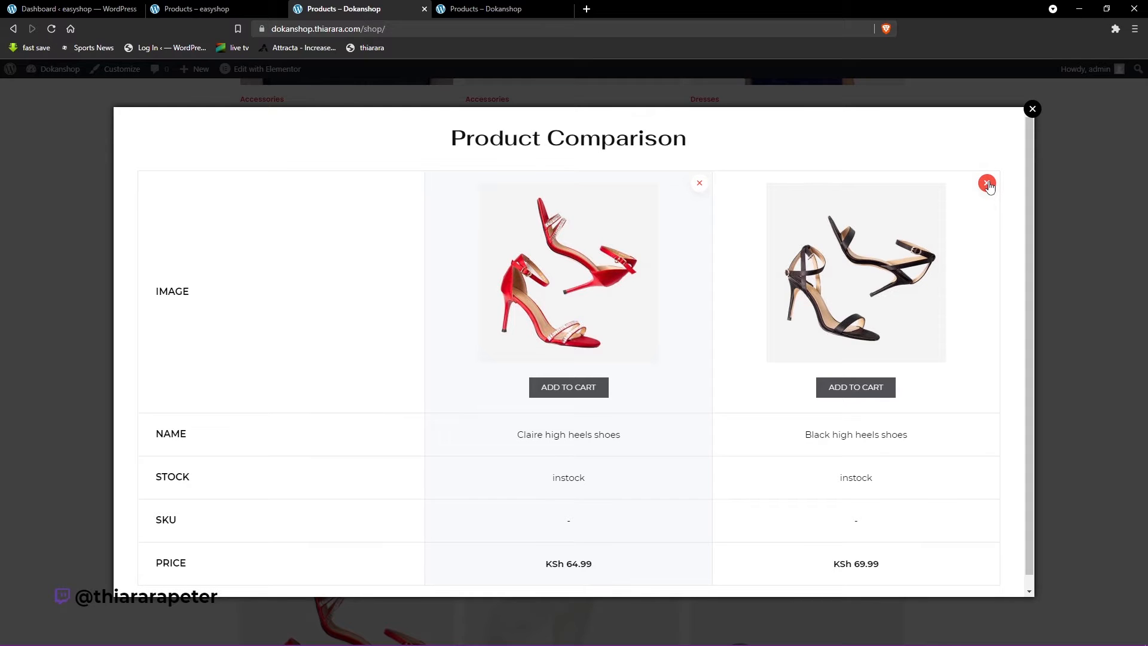
click(1033, 110)
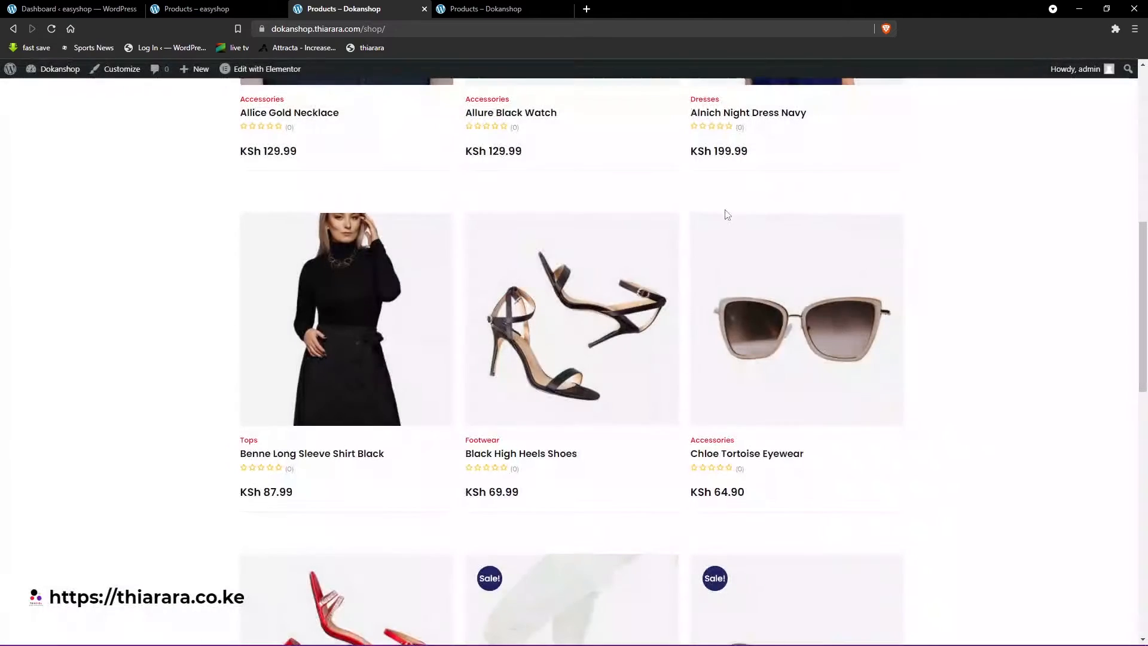
- Look at the default easyshop shop page for contrast and return to the customized Dokanshop shop page
scroll(470, 381, up, 5)
scroll(469, 381, up, 3)
click(186, 8)
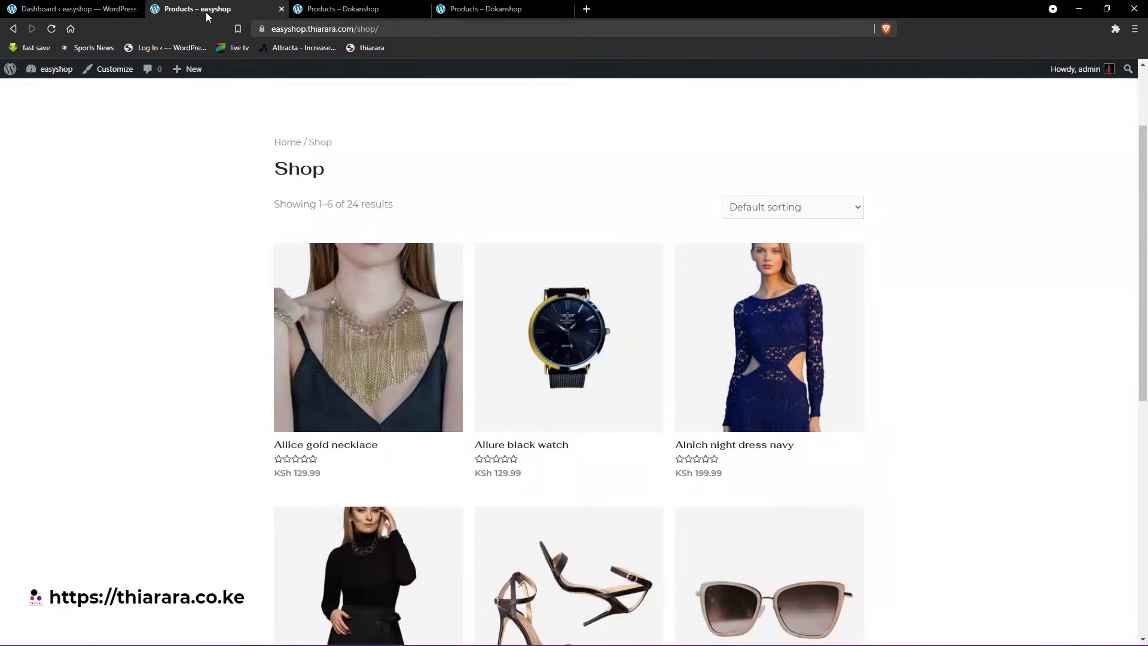
click(365, 7)
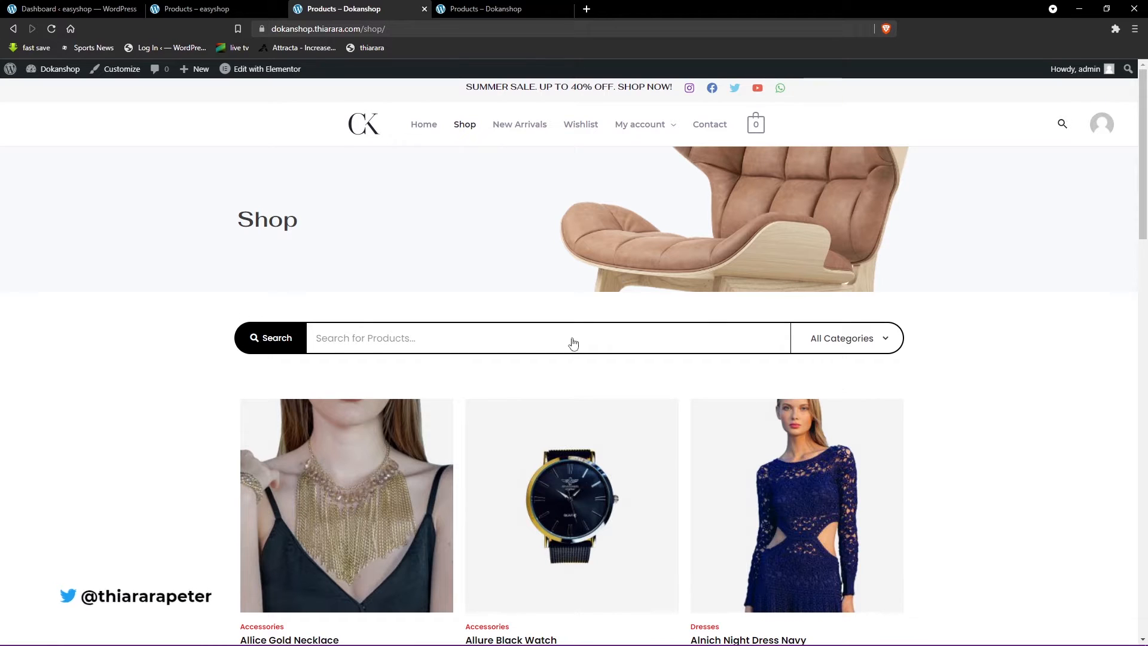
- Search the shop's products for "al" and look through the suggestions down to the More Products link
click(453, 339)
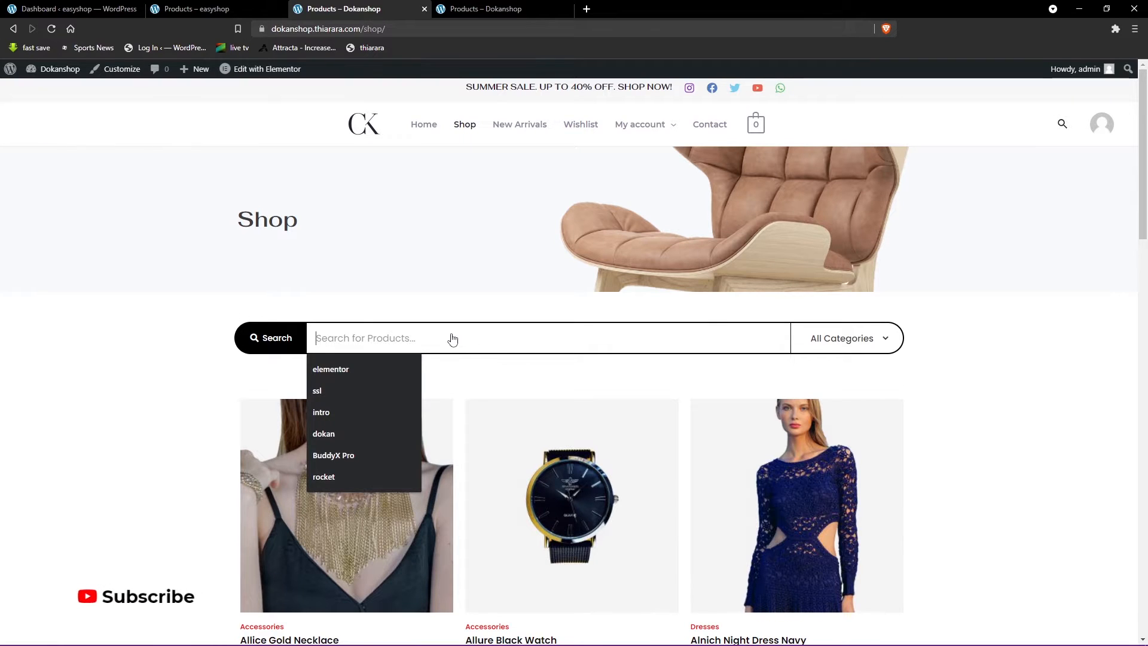
text(al)
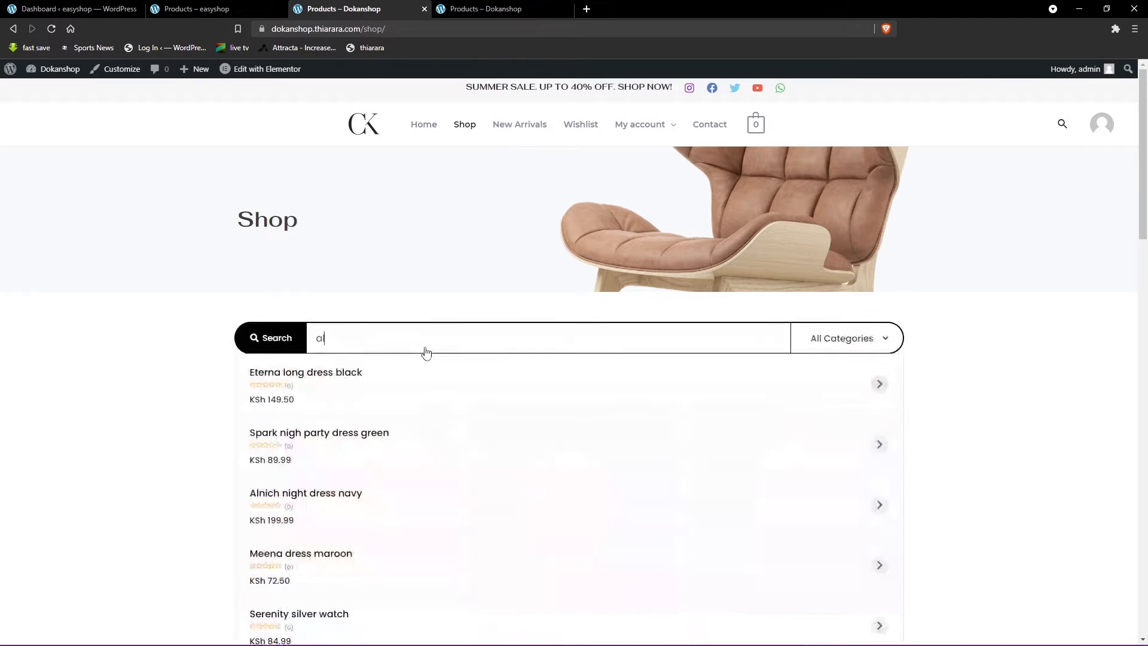
scroll(386, 351, down, 1)
scroll(386, 353, down, 2)
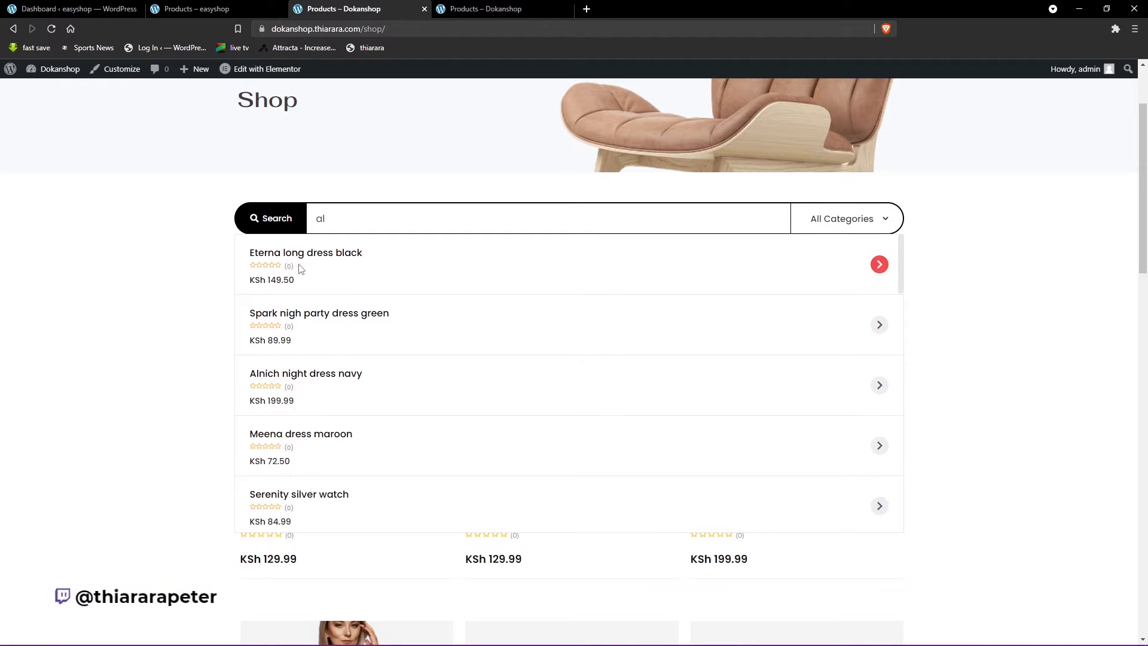
scroll(379, 456, down, 3)
scroll(380, 456, down, 10)
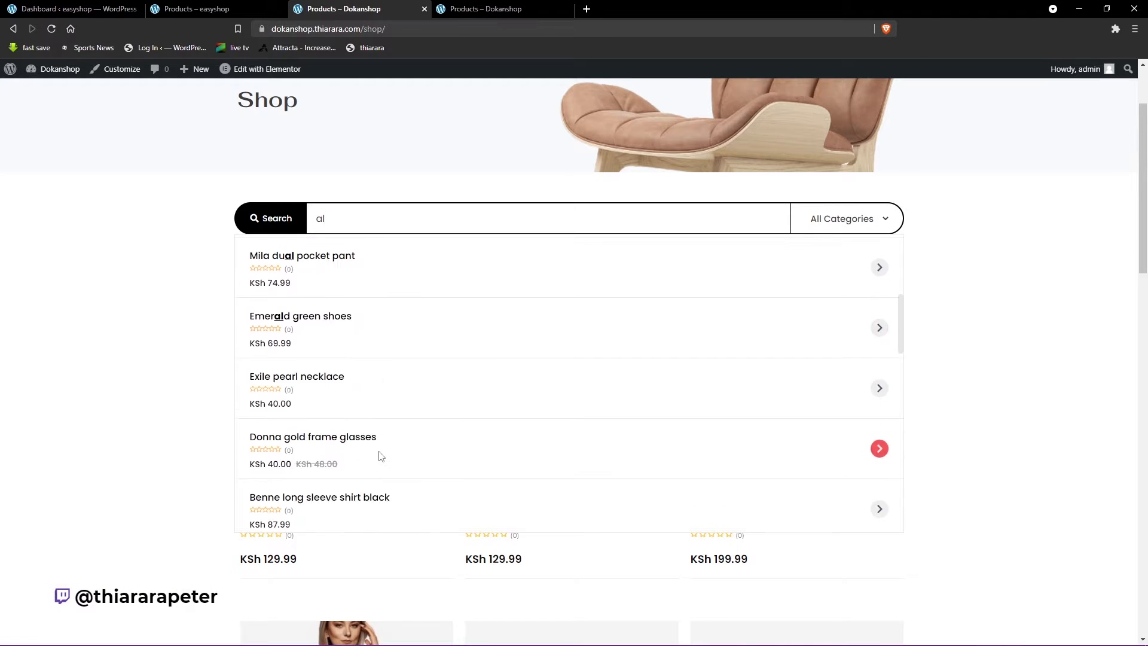
scroll(548, 499, down, 4)
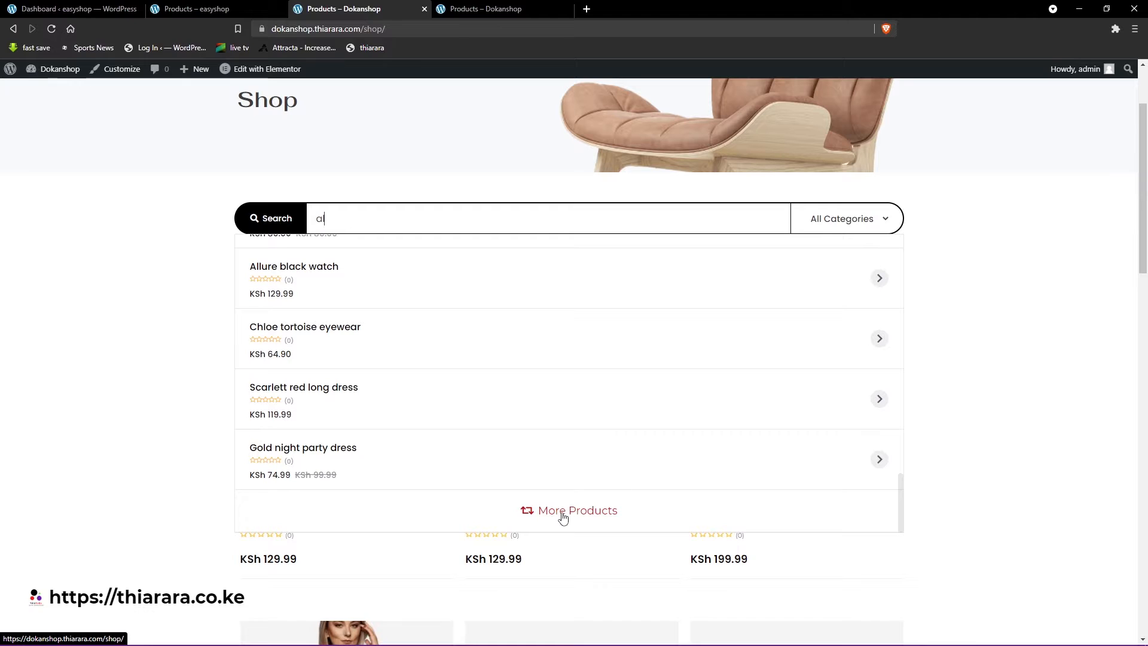
- Restrict the product search to the Bottoms category and dismiss the suggestions
click(835, 226)
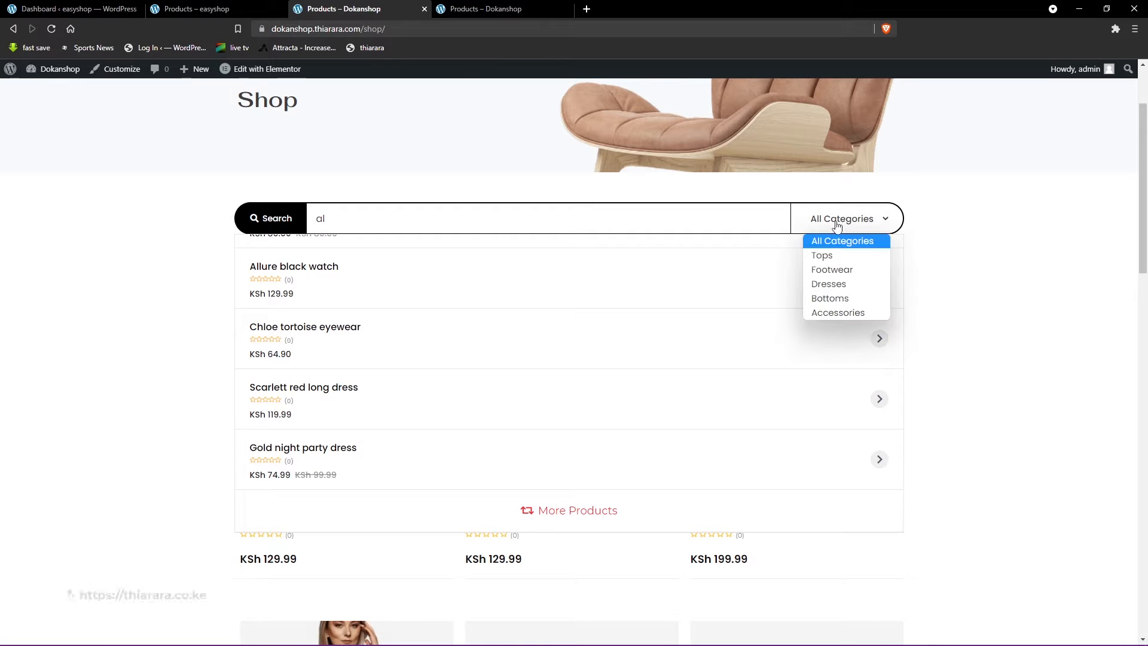
click(825, 299)
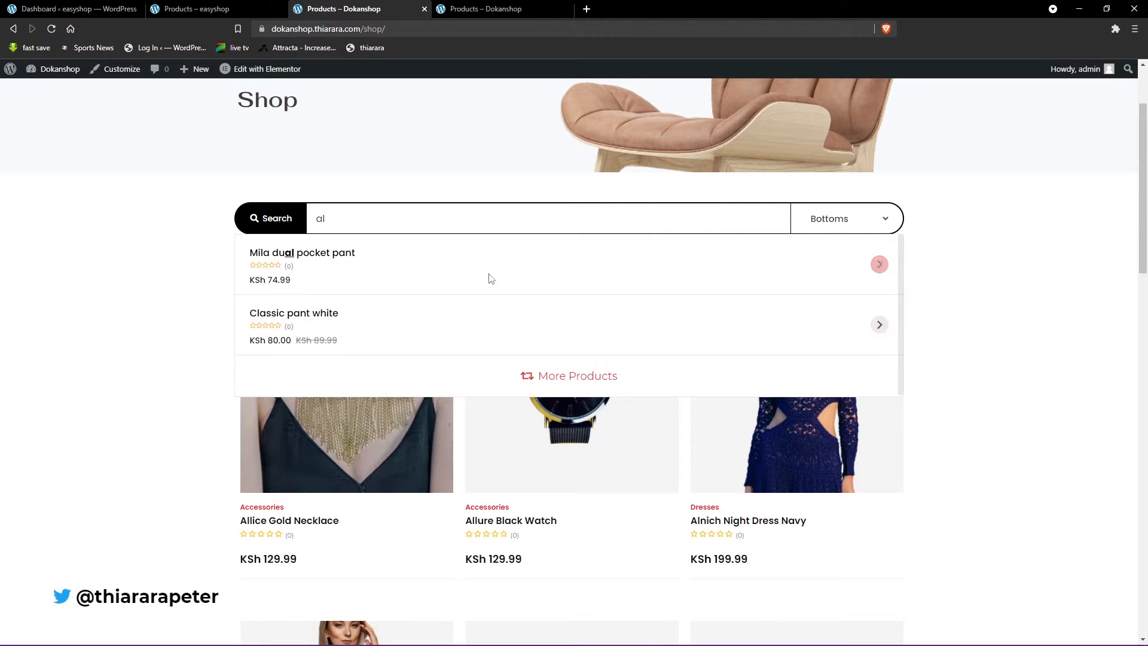
click(190, 363)
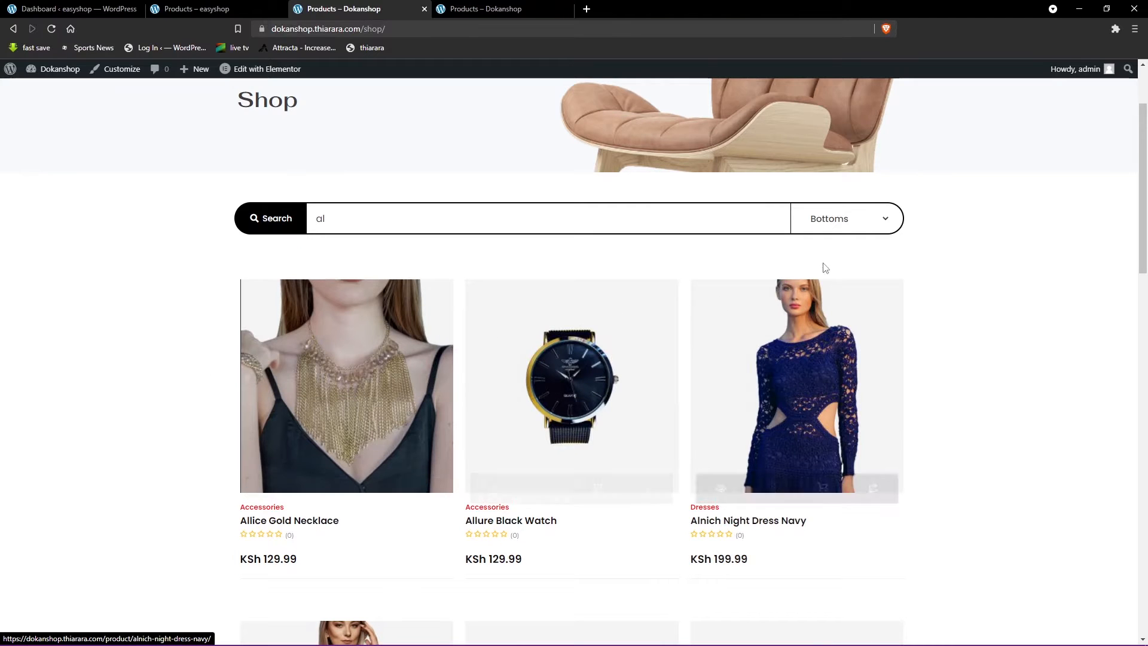
- Look over the product grid and view the alternative product card layout on the other Dokanshop shop page
scroll(864, 428, down, 2)
scroll(864, 428, down, 4)
scroll(218, 295, up, 1)
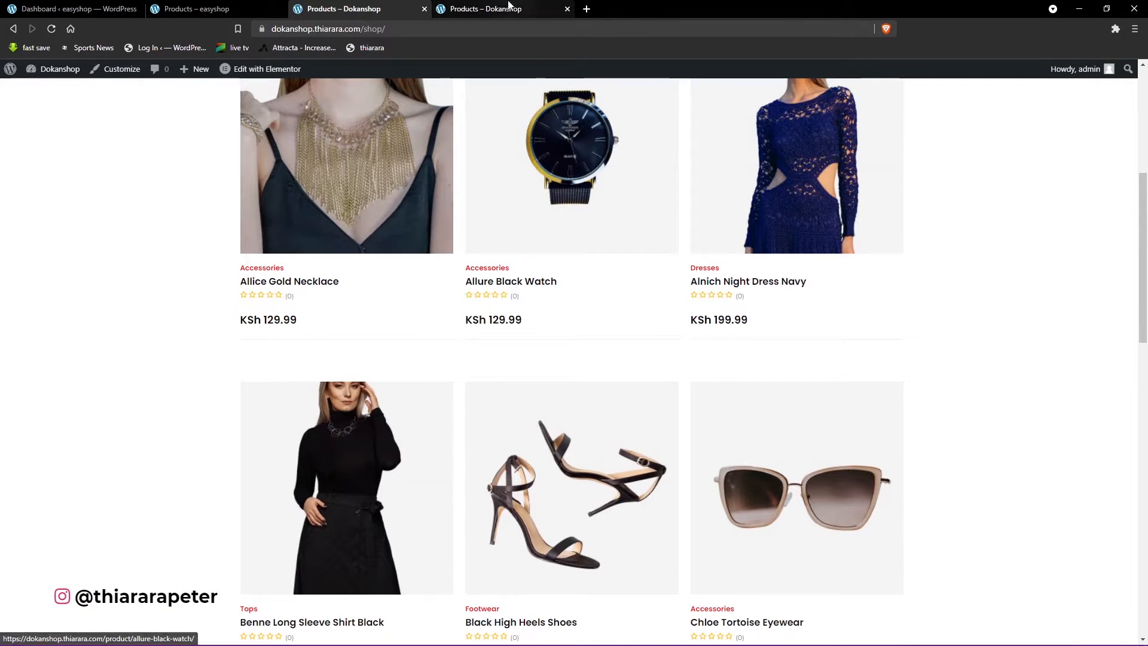
click(508, 8)
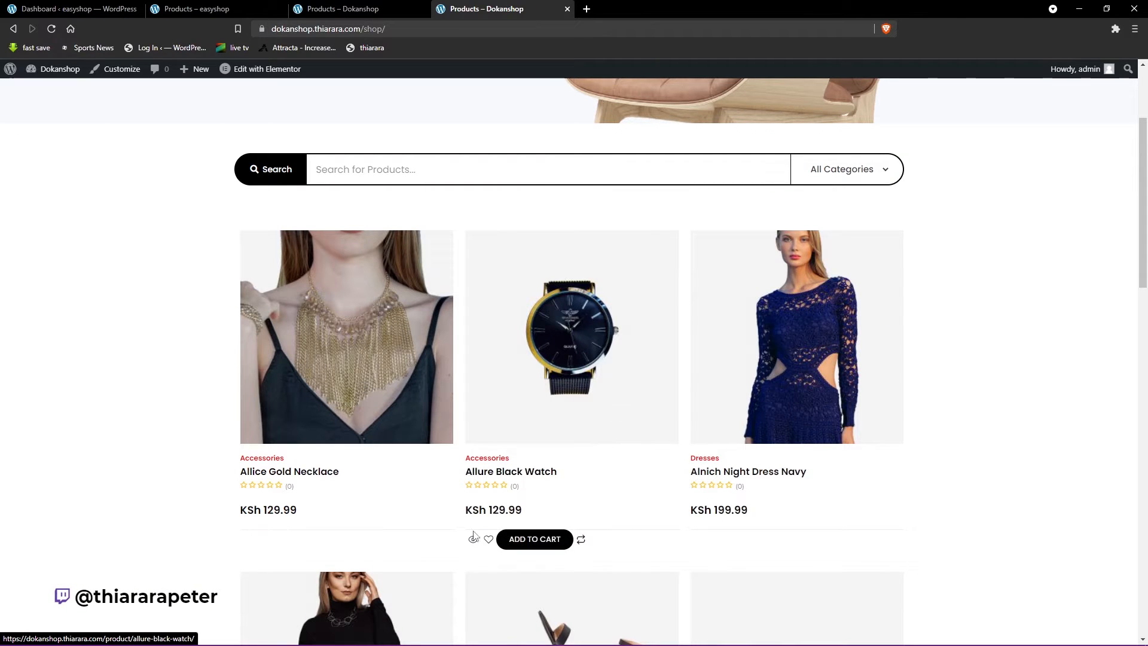
- Return to the first Dokanshop shop page and examine its sale badges, pagination and Recently Viewed section
click(341, 8)
scroll(501, 348, down, 5)
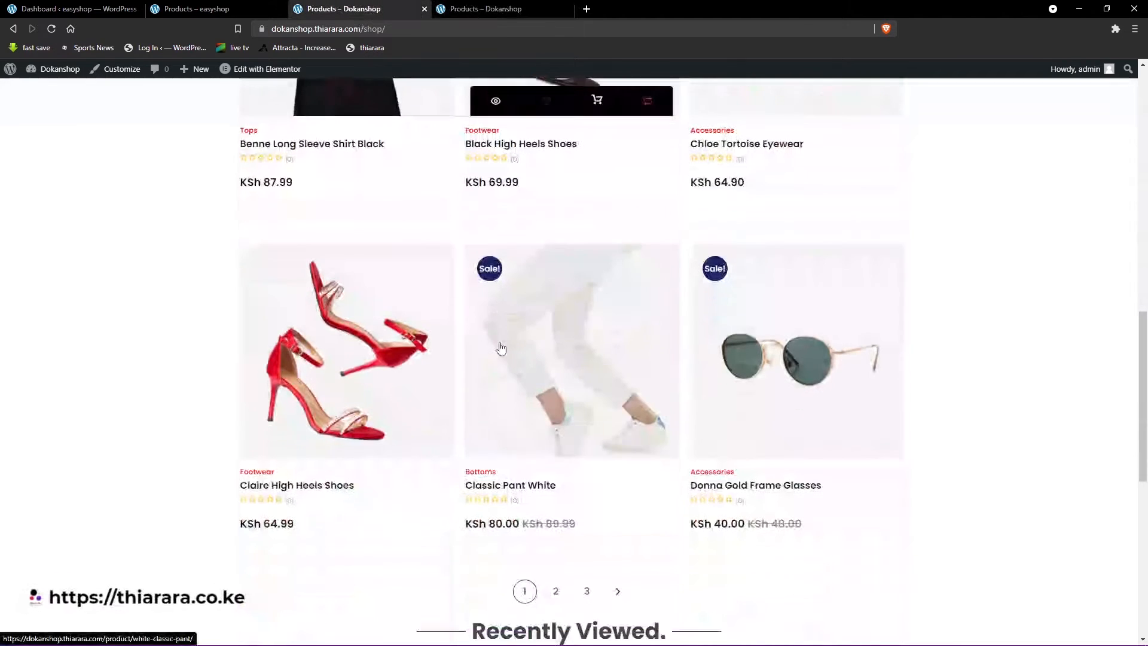
scroll(501, 348, down, 1)
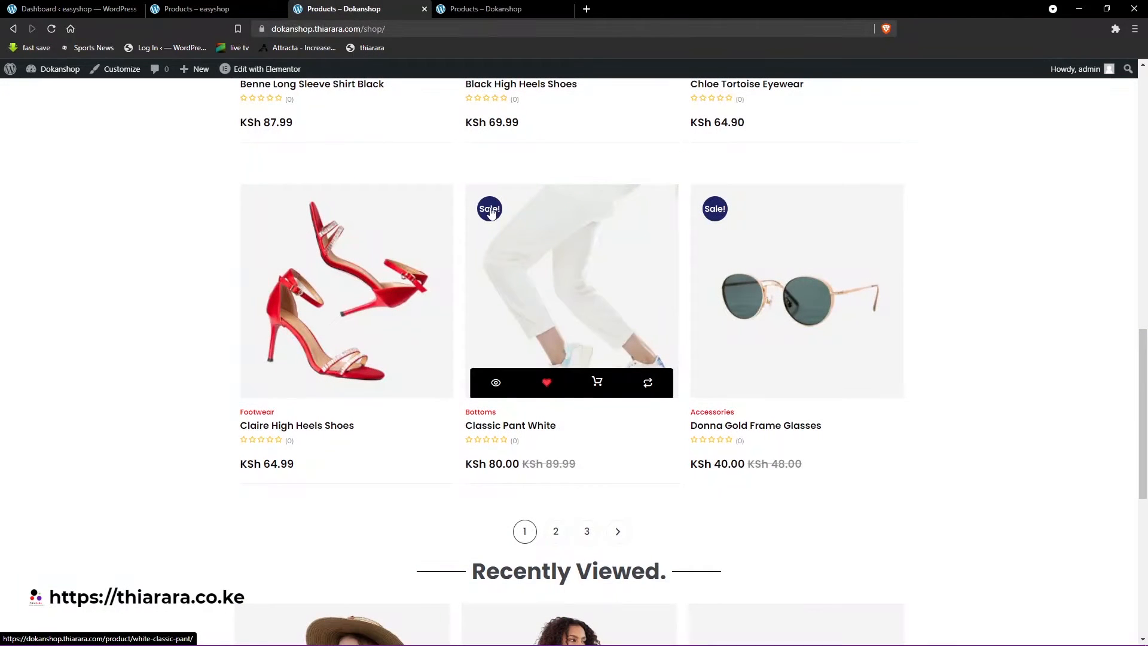
scroll(692, 255, down, 2)
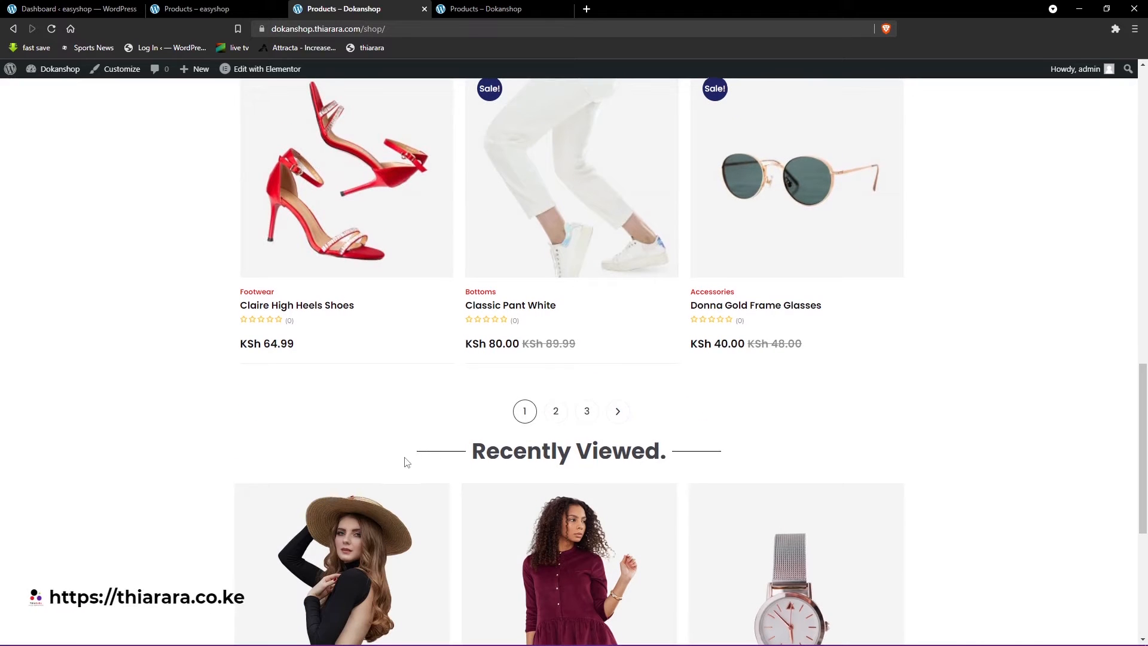
scroll(436, 438, down, 6)
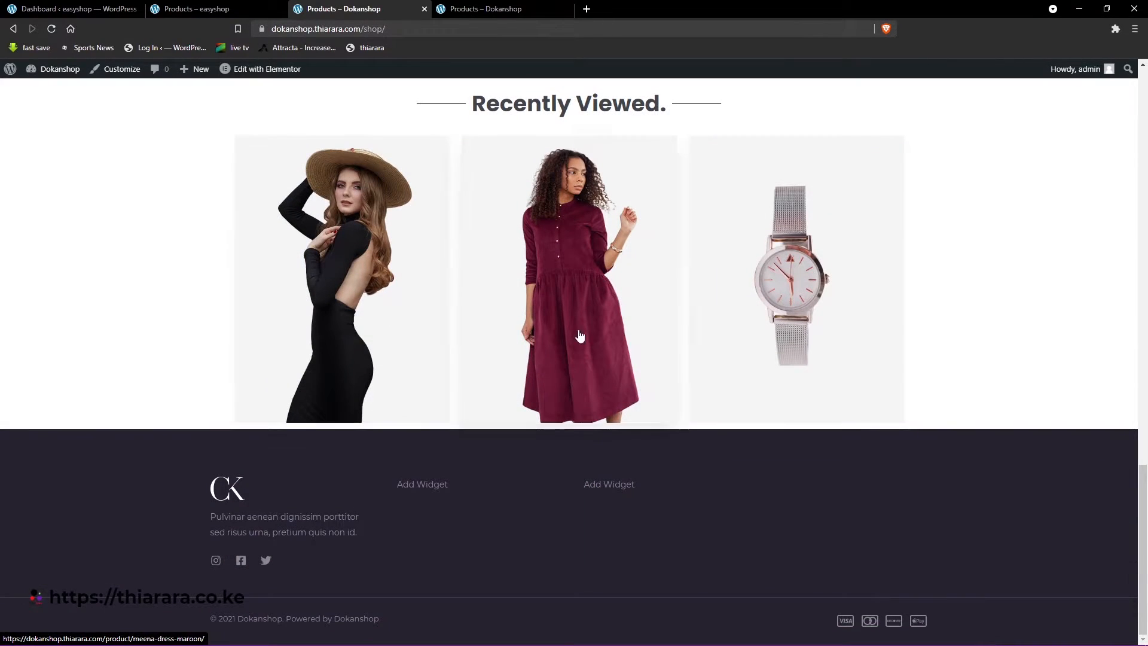
scroll(776, 301, up, 4)
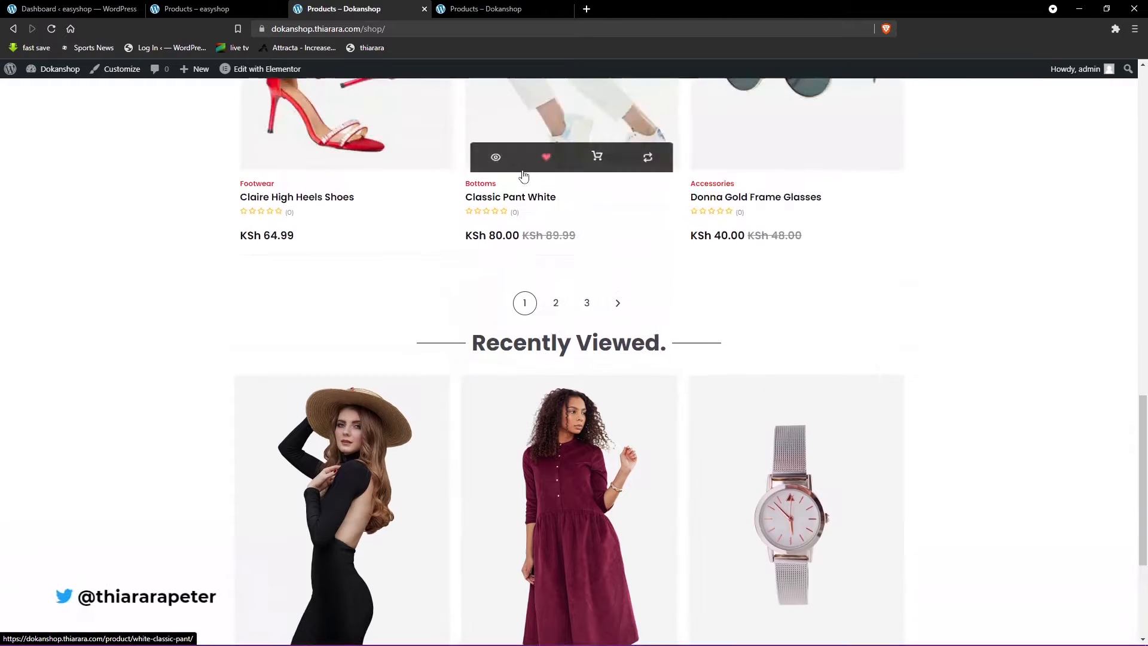
- Open the Classic Pant White product page, then return to the shop page and check the Recently Viewed section
click(583, 116)
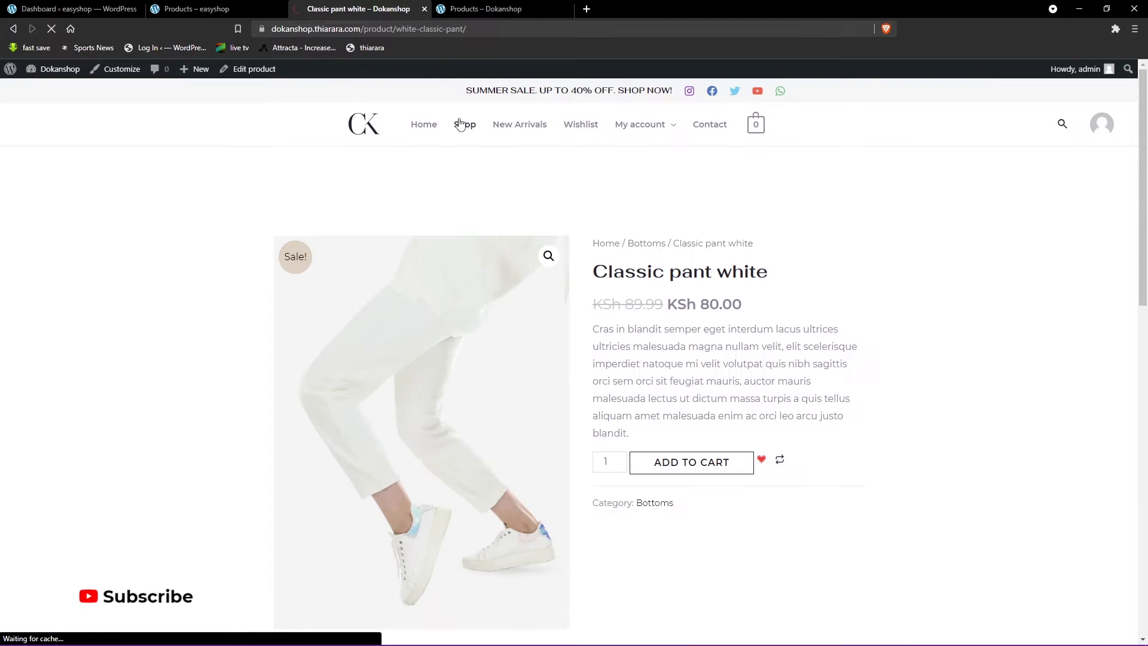
scroll(448, 282, down, 10)
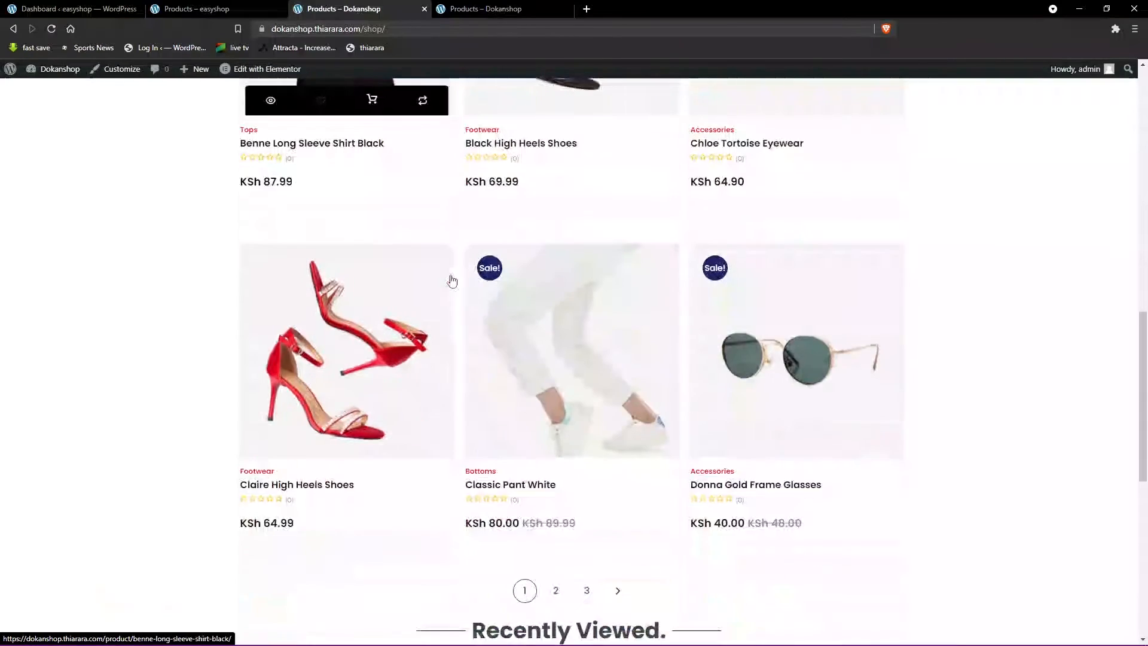
scroll(465, 306, down, 2)
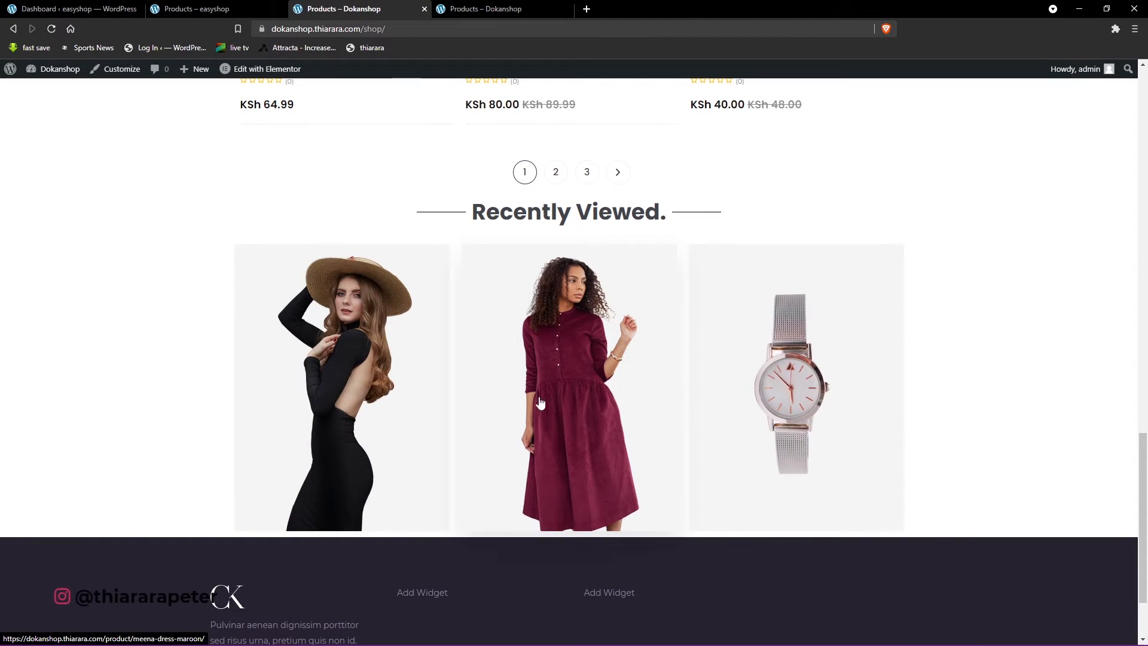
scroll(628, 392, down, 2)
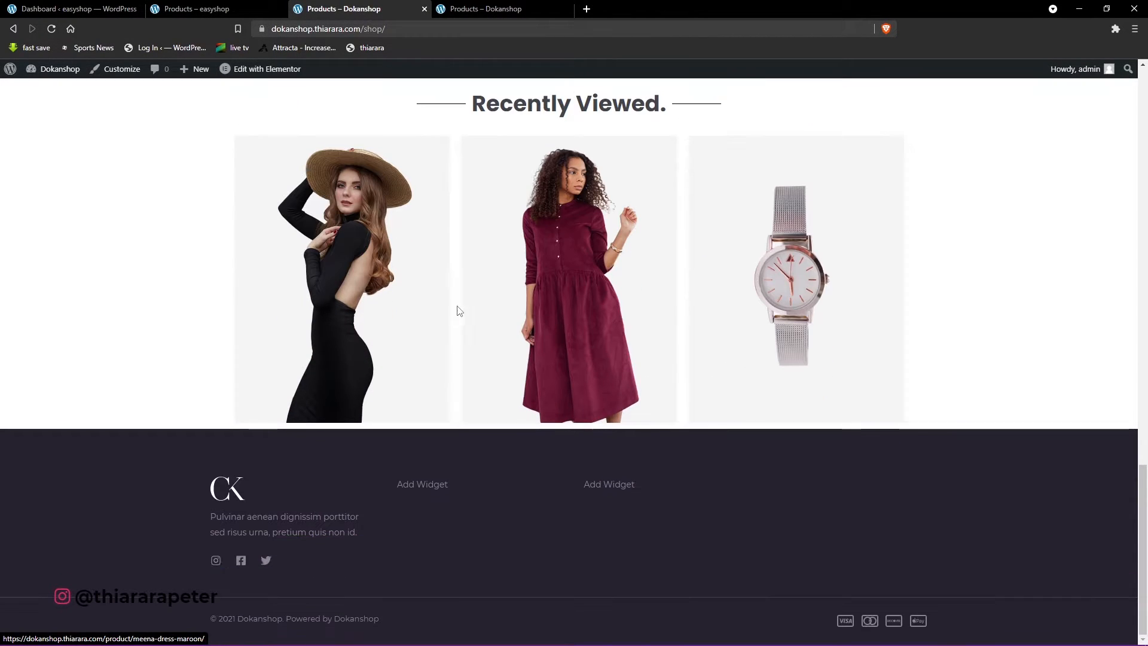
scroll(506, 325, up, 2)
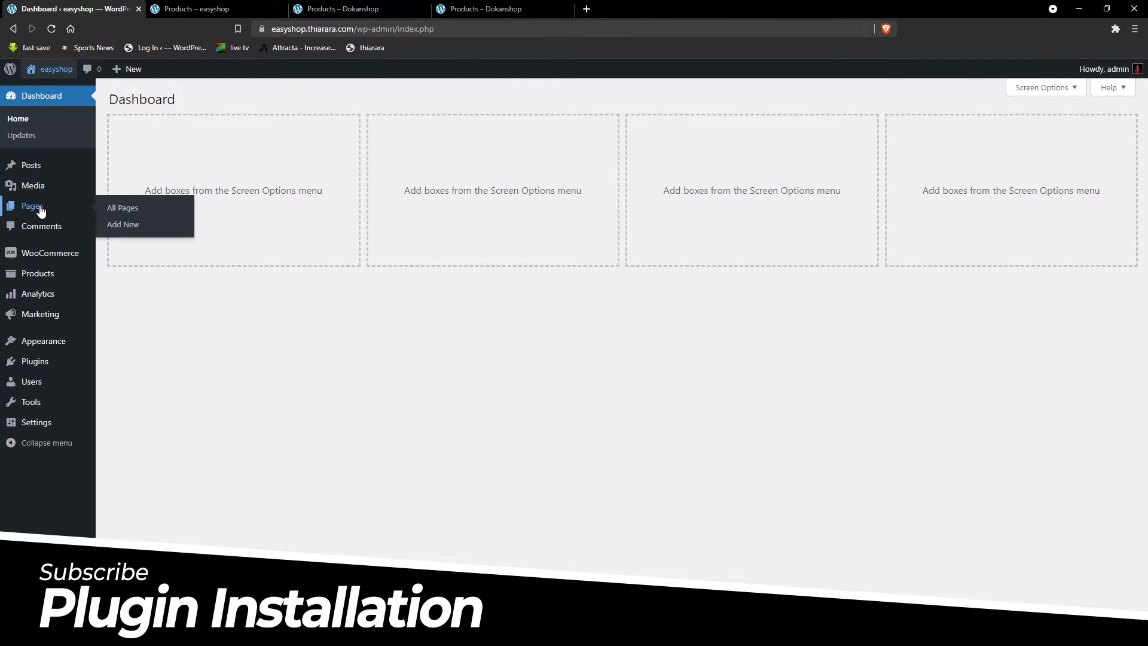
- Search for "elementor" among the new plugins available to add to the easyshop WordPress site
mouse_move(35, 359)
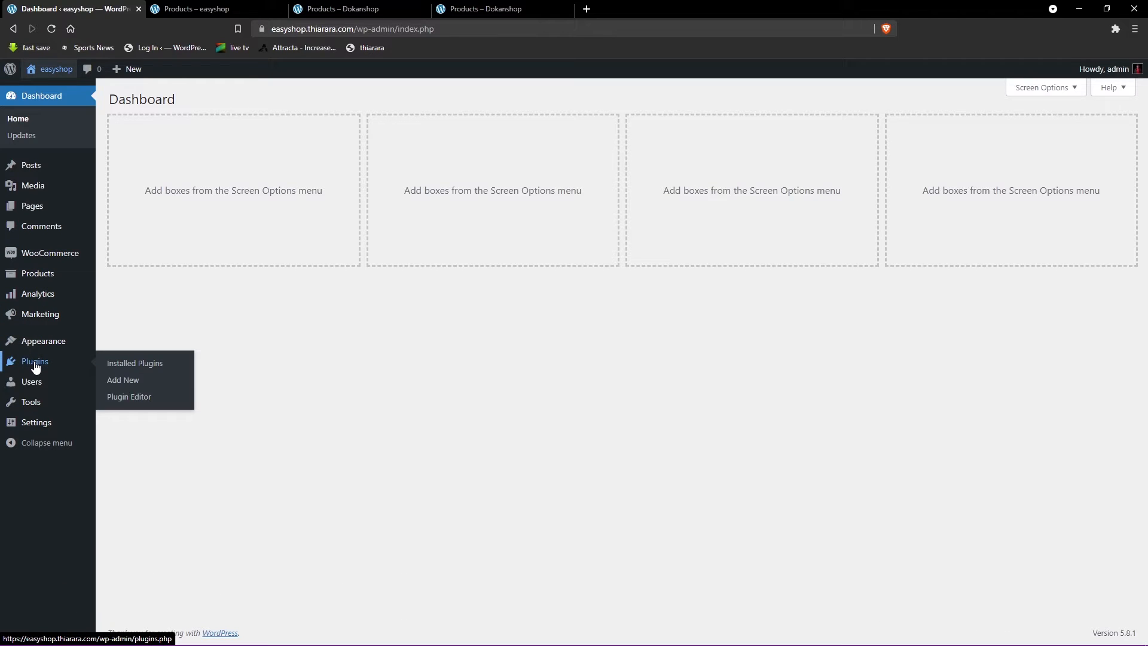
click(115, 386)
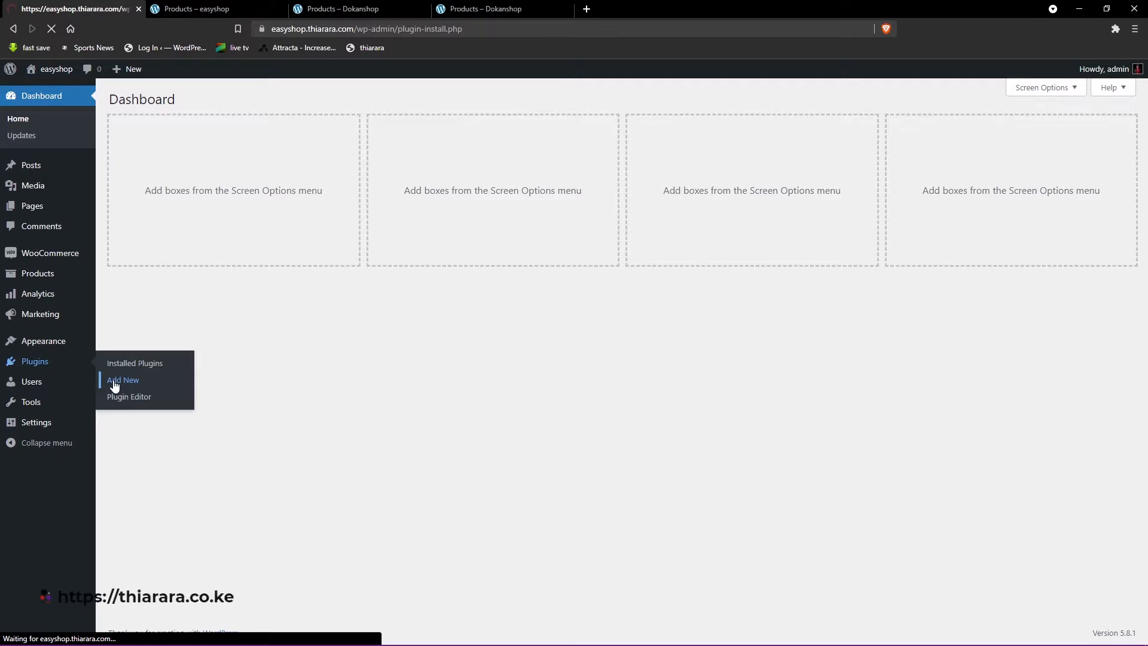
click(987, 133)
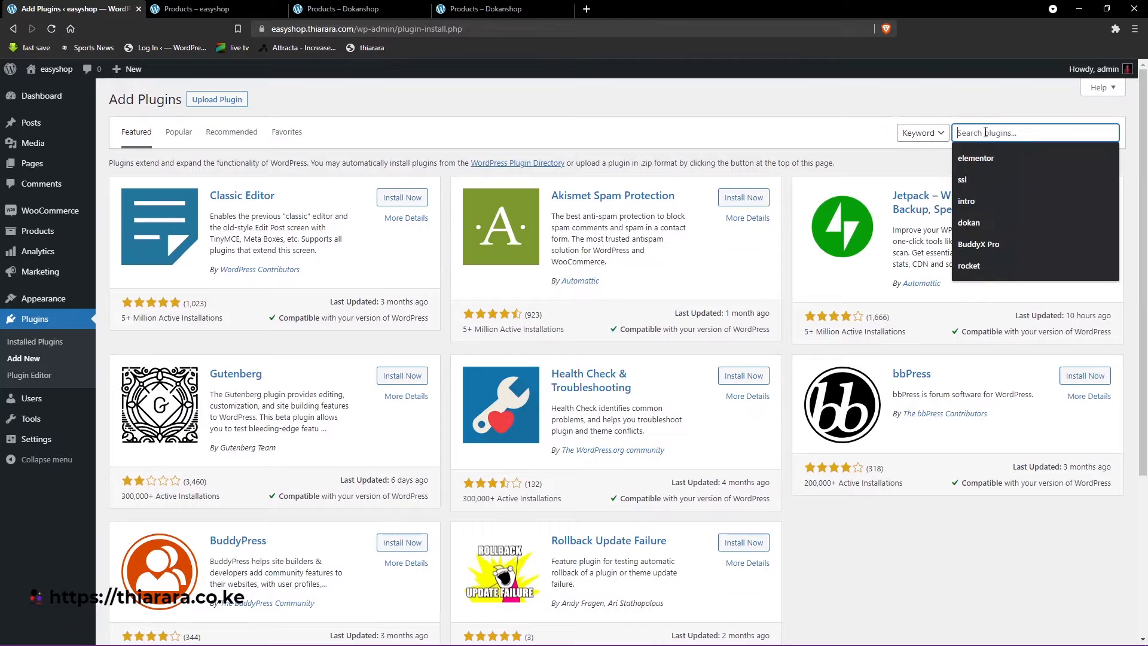
click(986, 158)
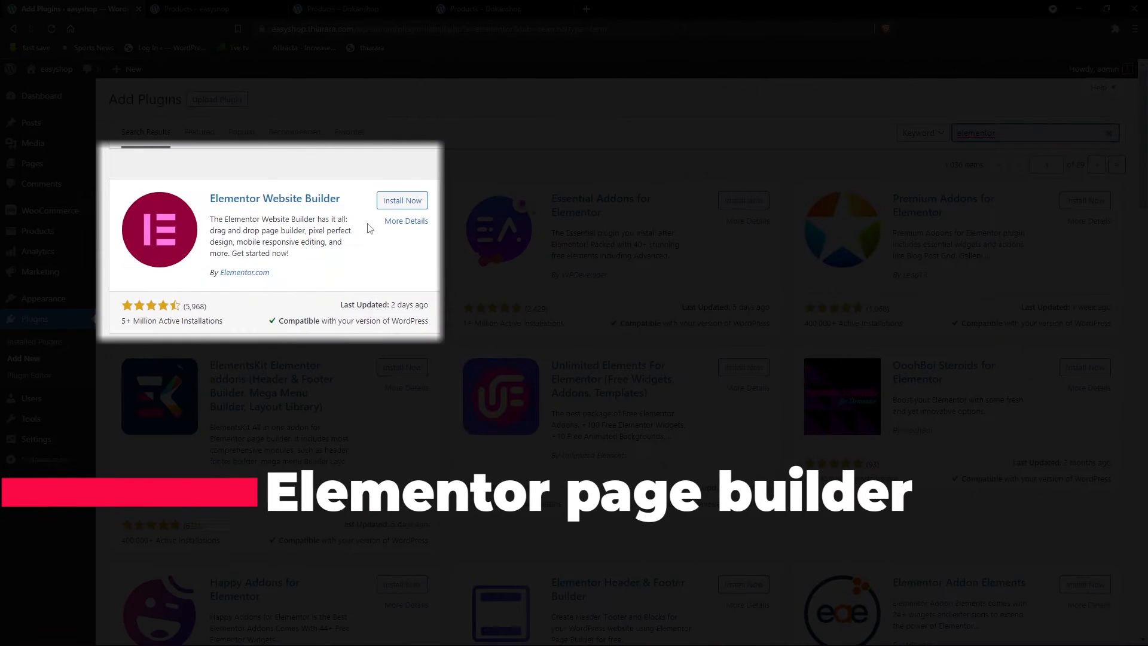
- Install the Elementor Website Builder plugin and the ShopEngine WooCommerce builder plugin by Wpmet, searching for "shopengine" to find the second one
click(409, 202)
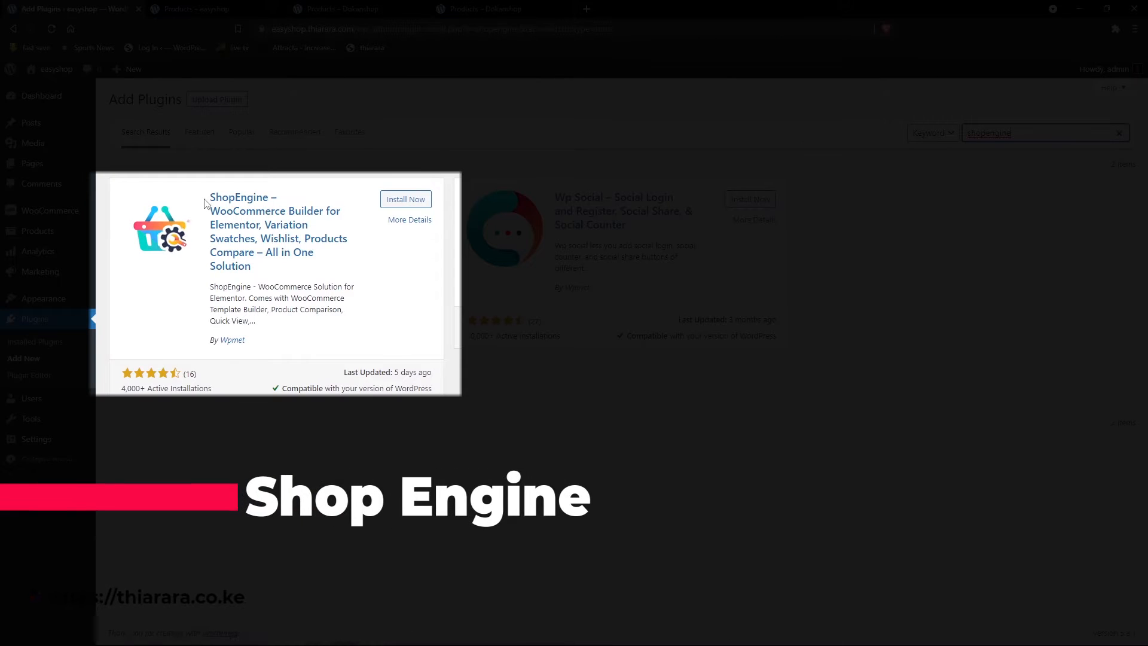
drag(204, 203, 275, 210)
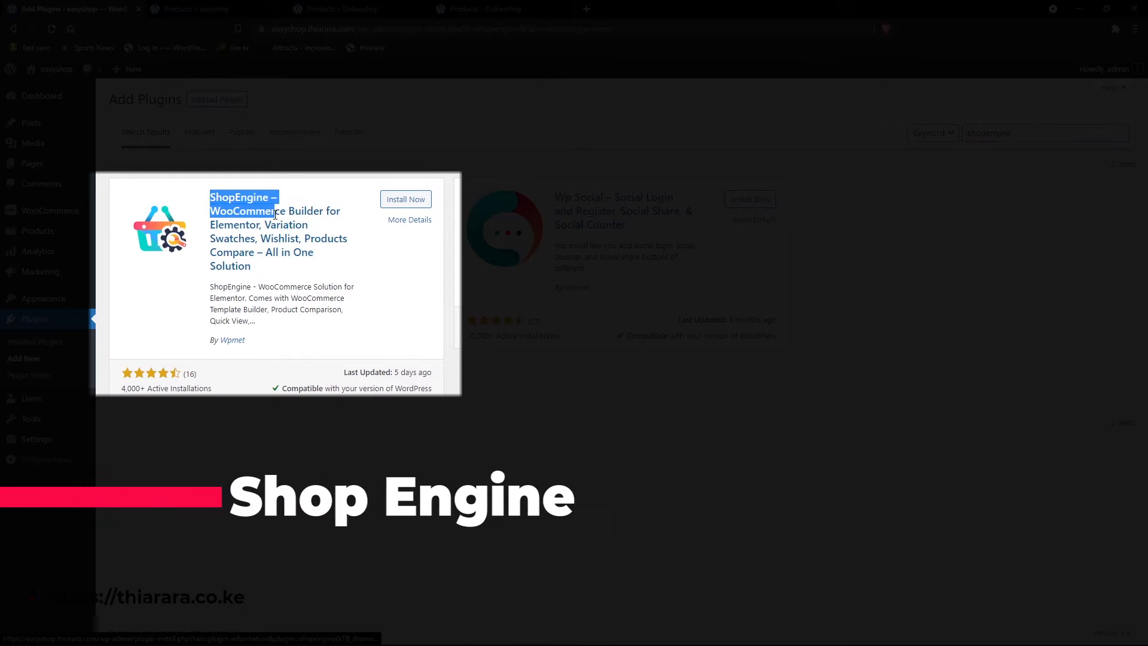
click(293, 198)
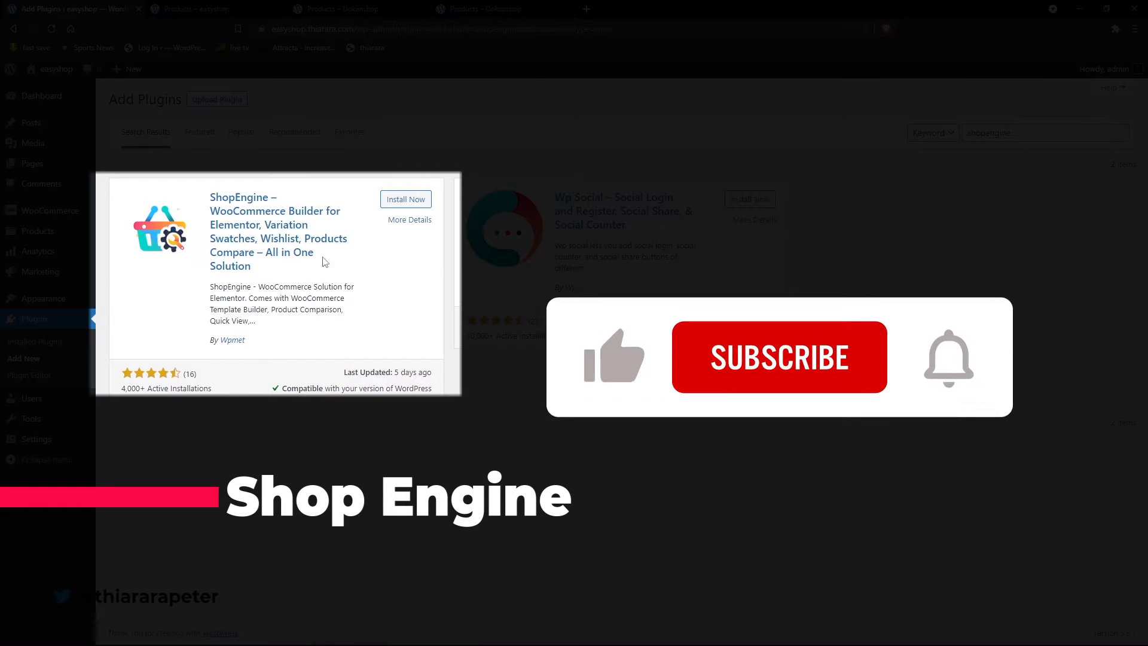
drag(246, 341, 213, 341)
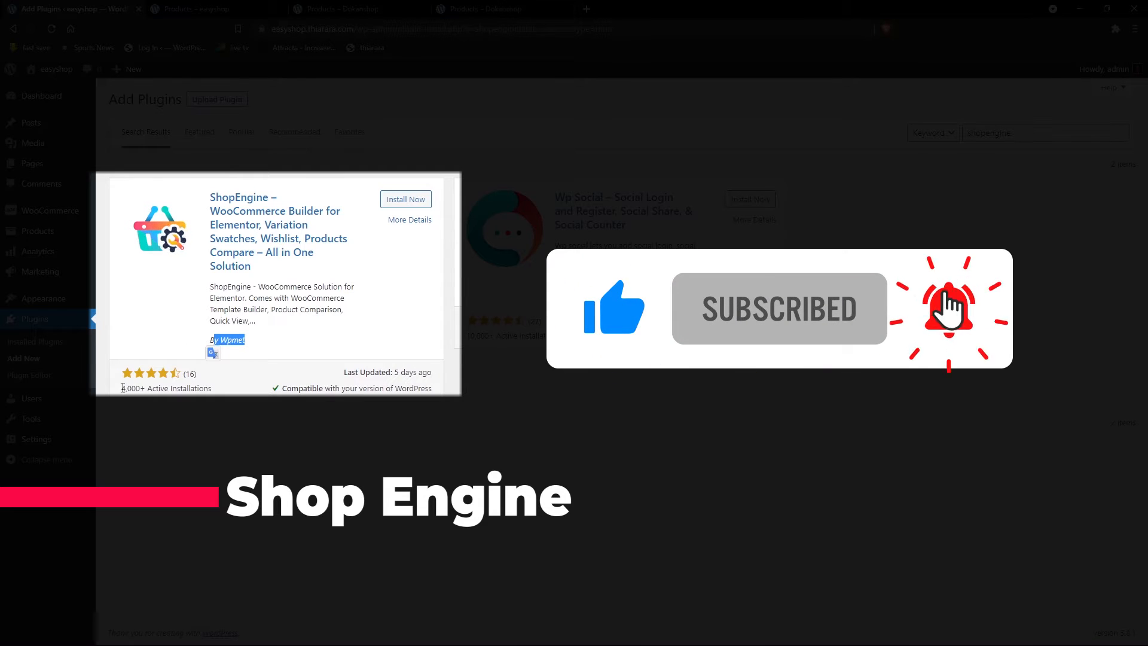
drag(121, 388, 201, 392)
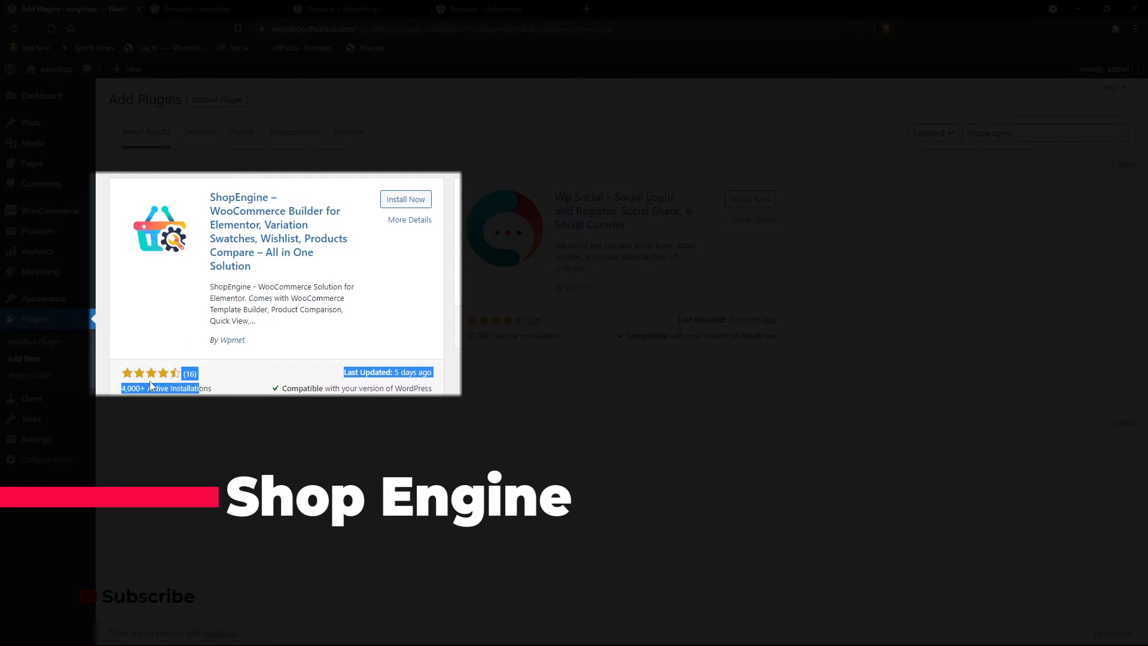
click(334, 372)
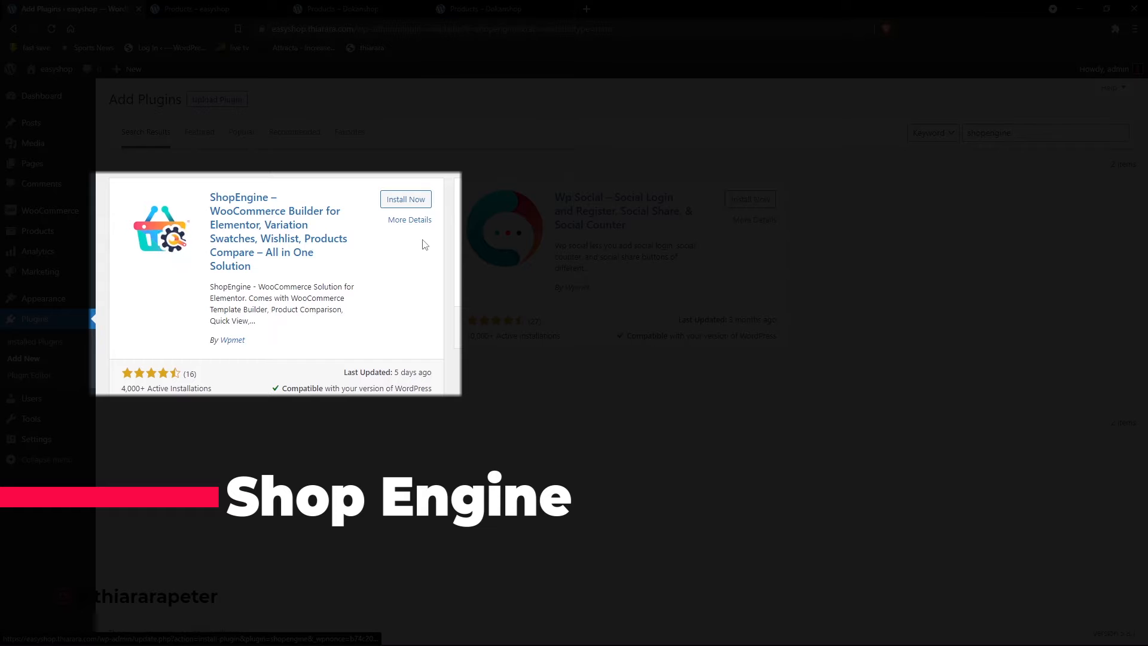
click(400, 203)
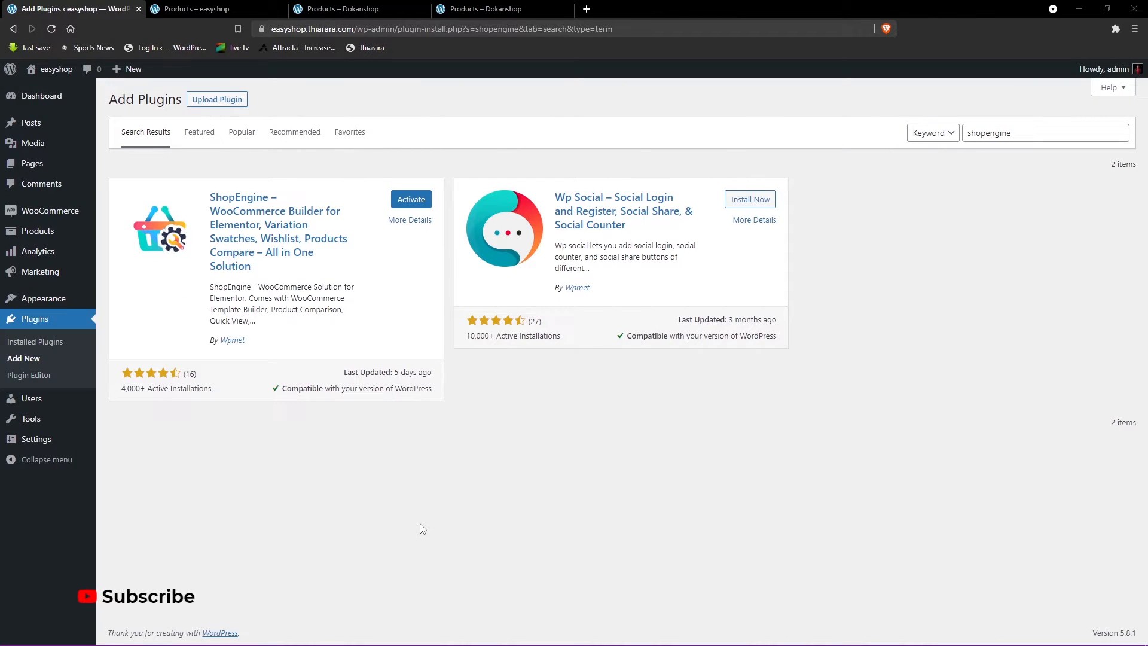
- Activate the Elementor plugin from the installed plugins and run its database update immediately
click(31, 347)
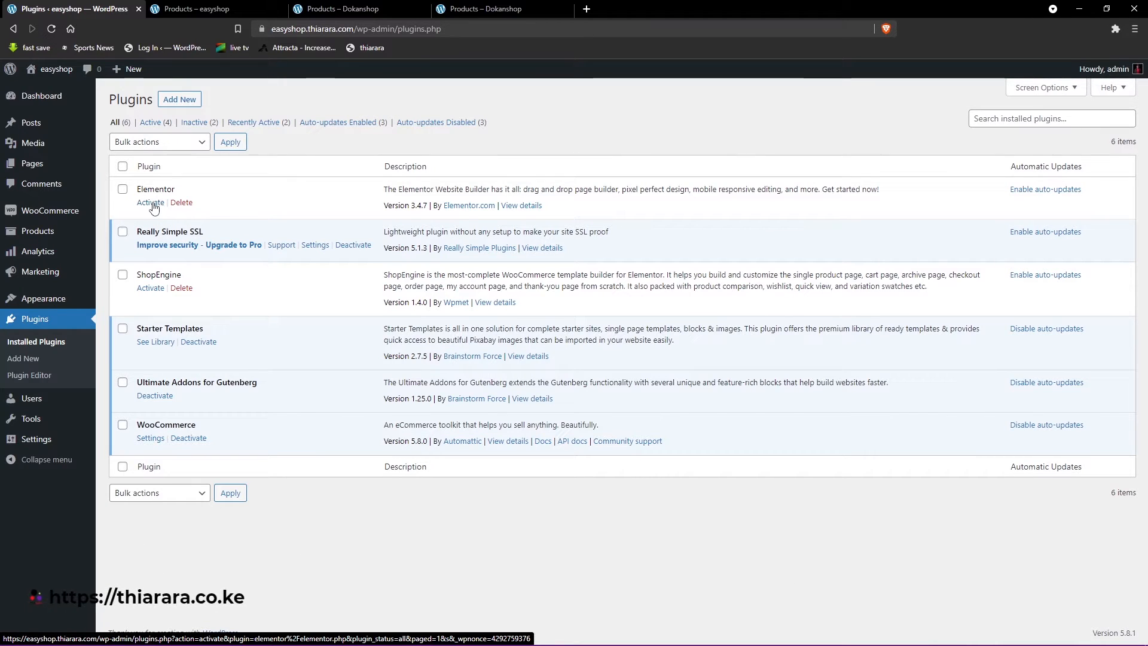
click(152, 203)
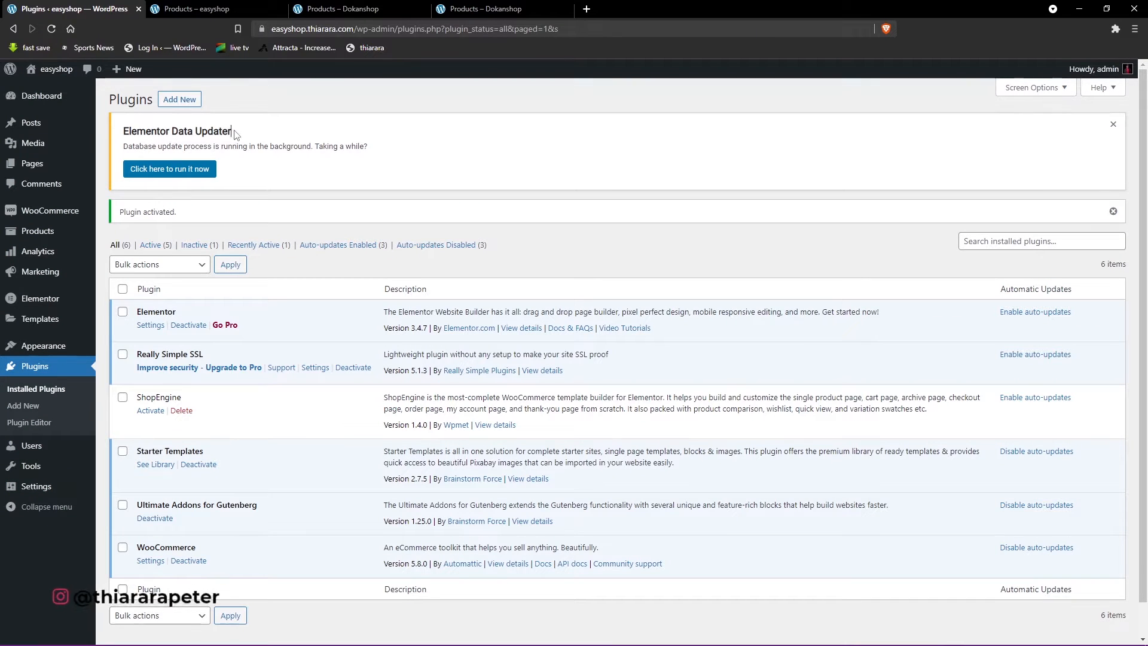
drag(232, 131, 122, 131)
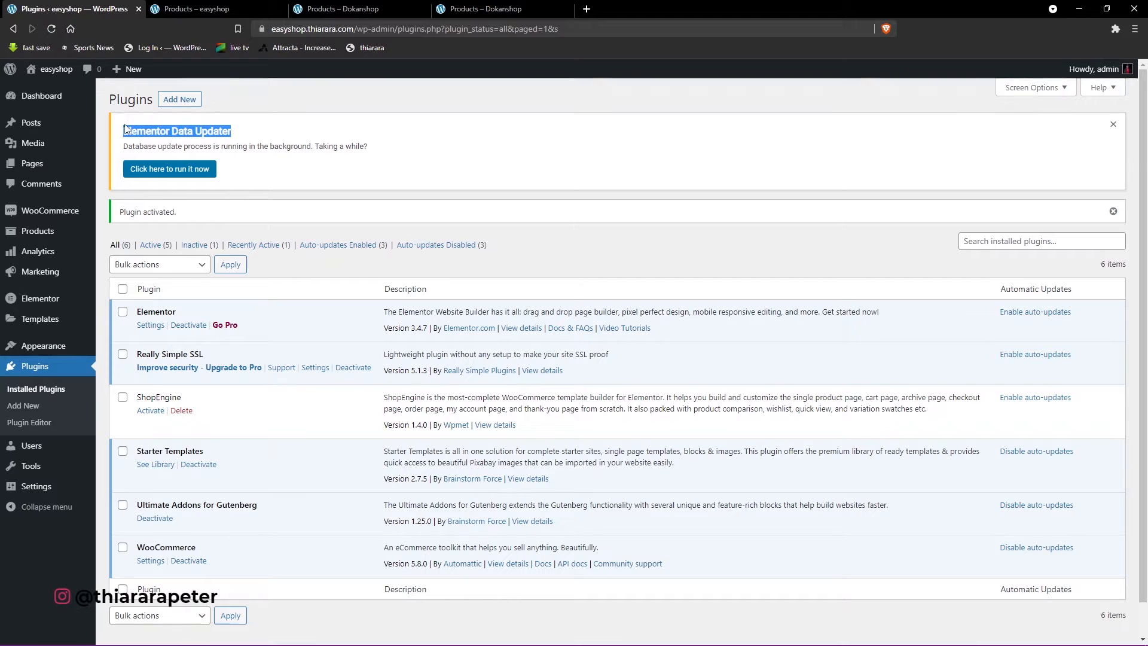
click(169, 174)
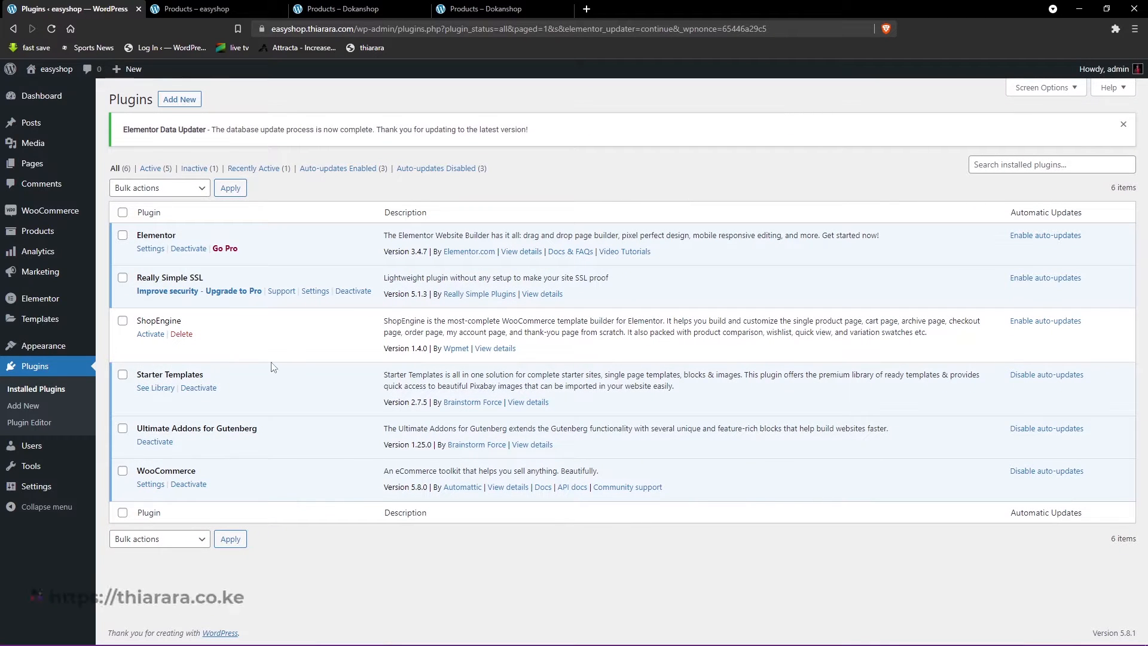
- Activate the ShopEngine plugin and open its Modules settings
click(150, 336)
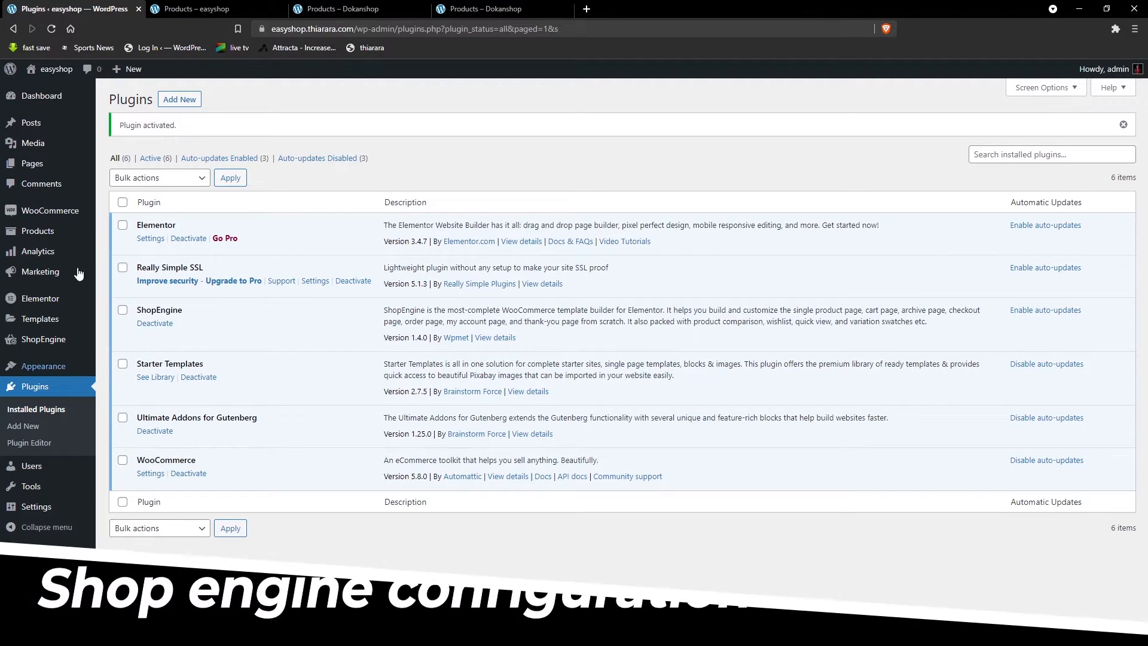
mouse_move(49, 351)
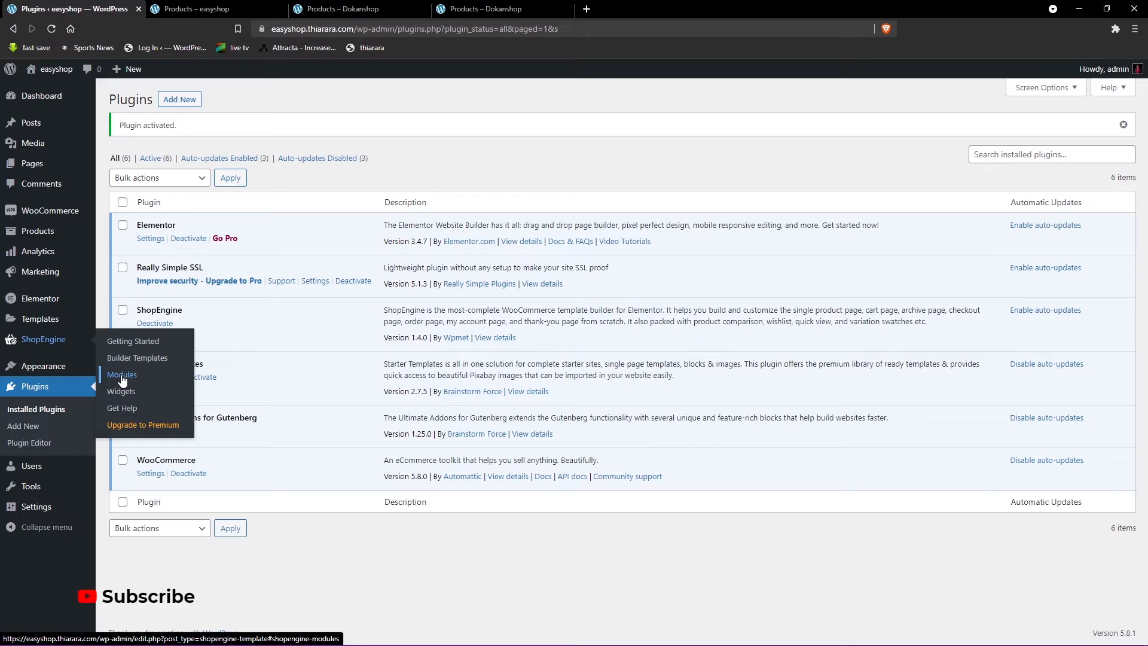
click(122, 377)
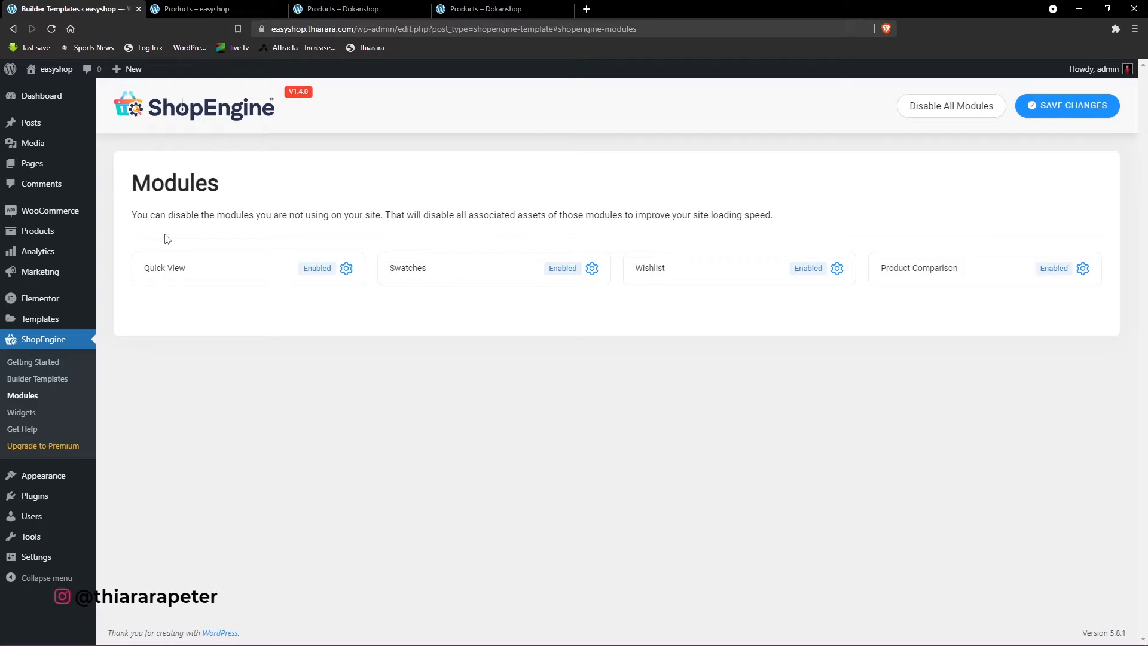
- Compare the product card action icons on the Dokanshop shop page with the easyshop shop page, and return to the ShopEngine modules
click(361, 9)
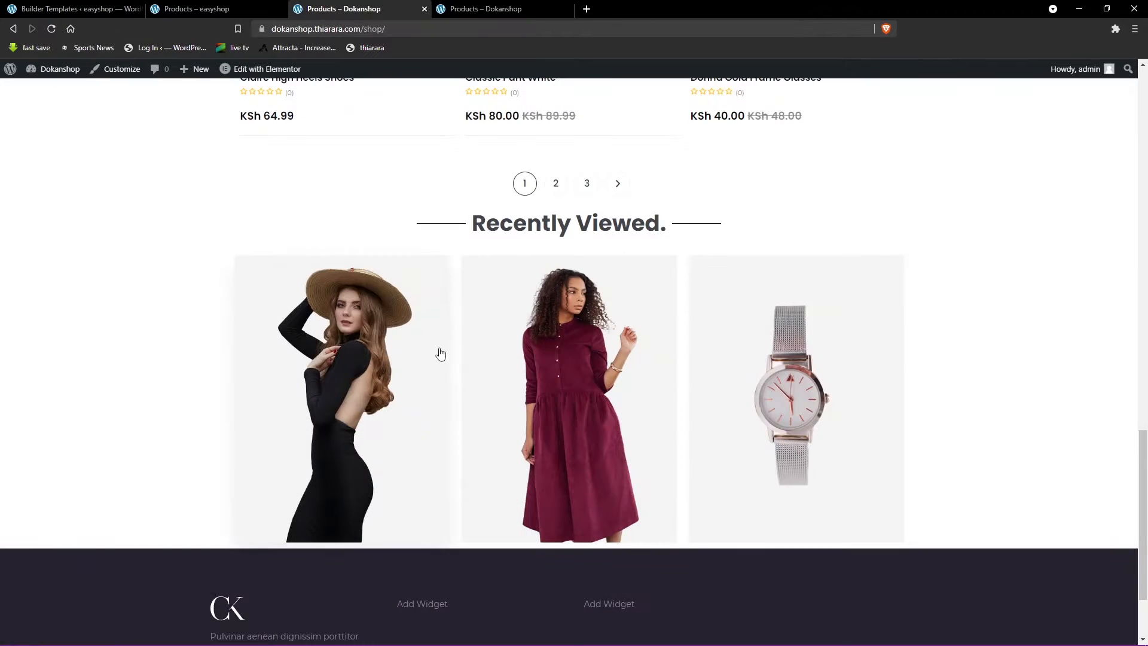
scroll(441, 353, up, 5)
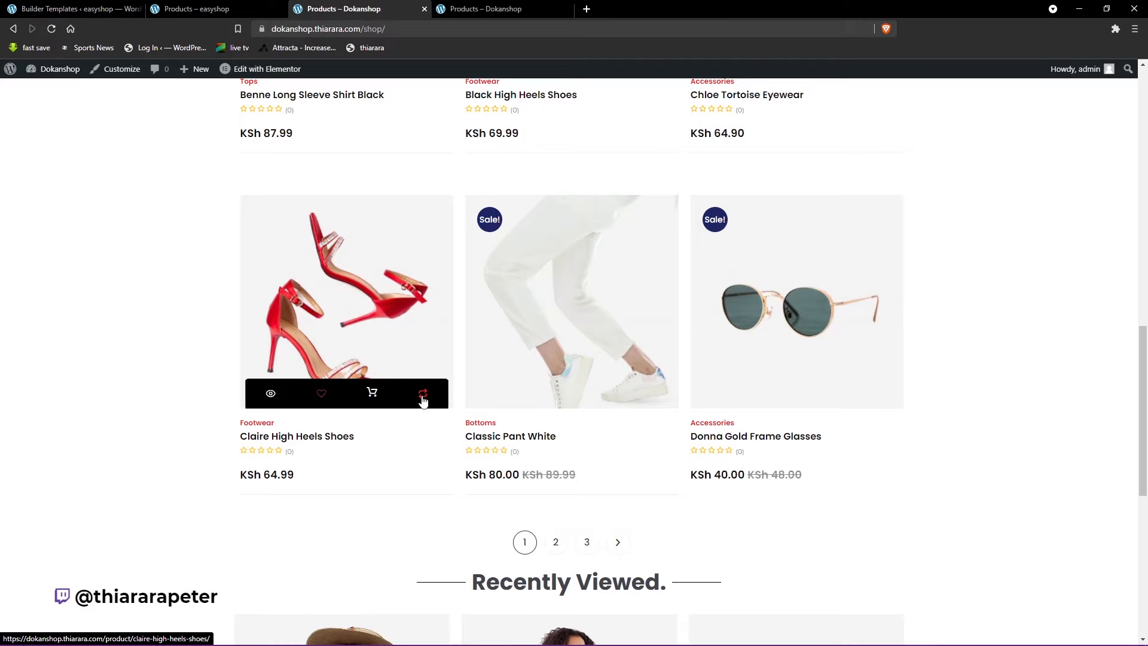
click(242, 6)
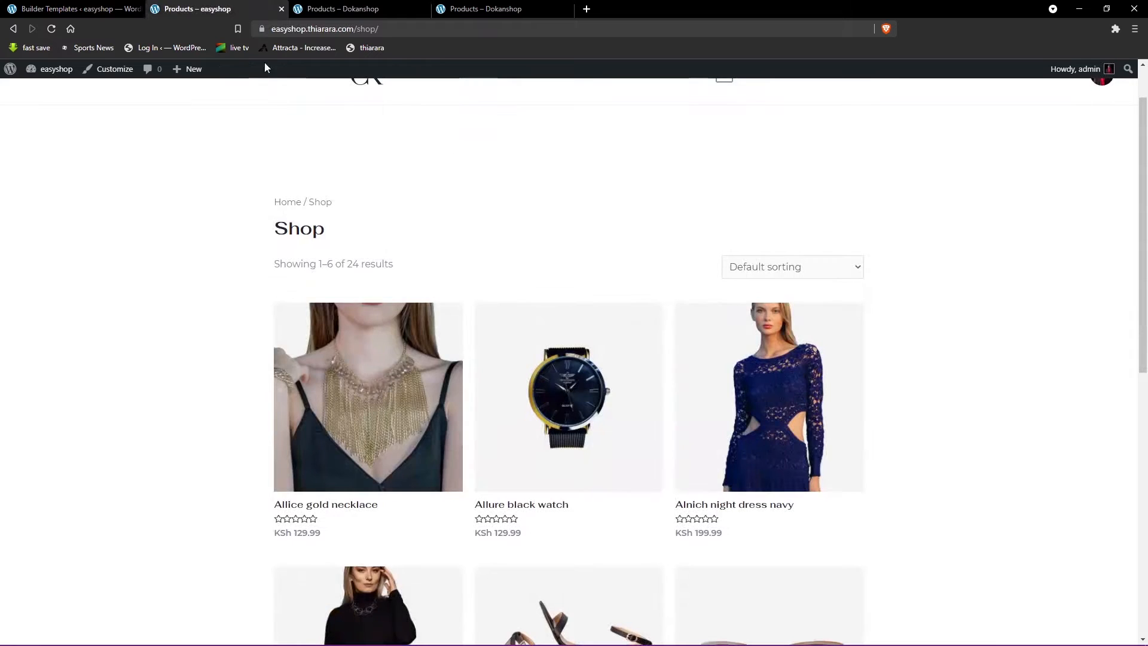
click(85, 8)
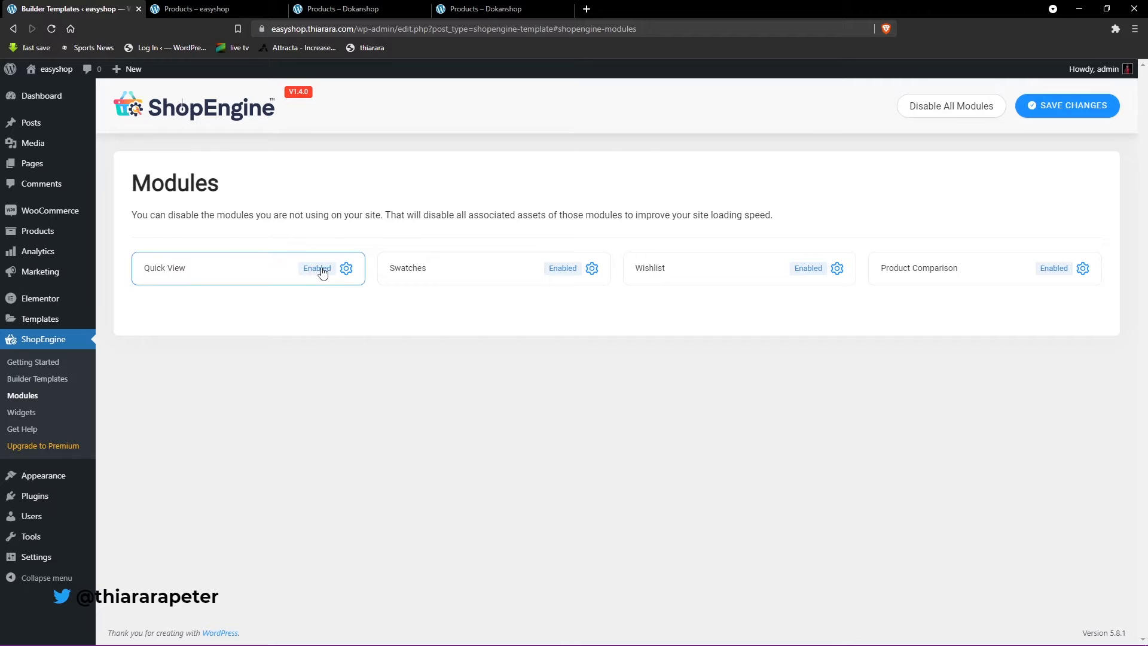
- Switch the Swatches module off and back on, save its settings and close them
click(567, 272)
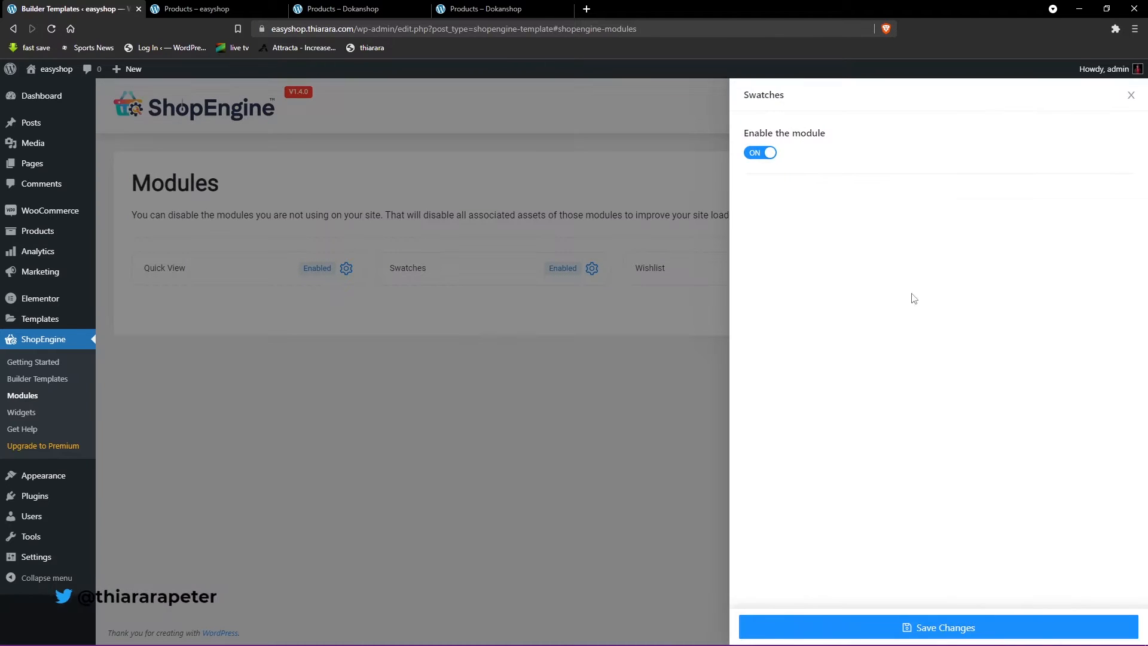
click(757, 154)
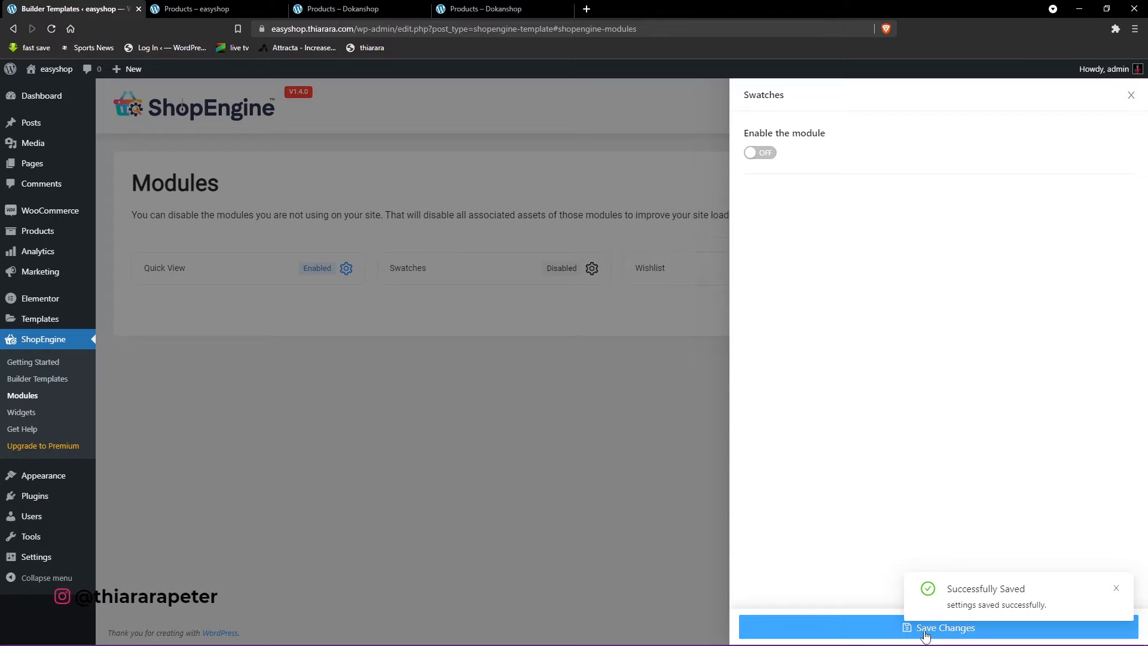
click(754, 154)
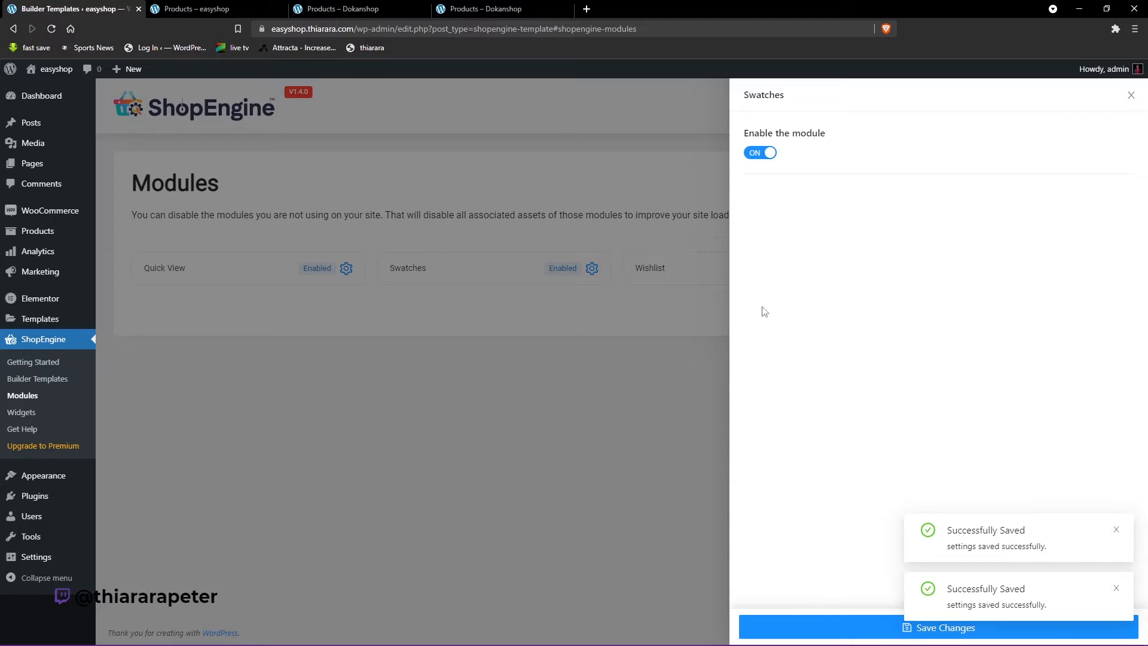
click(840, 628)
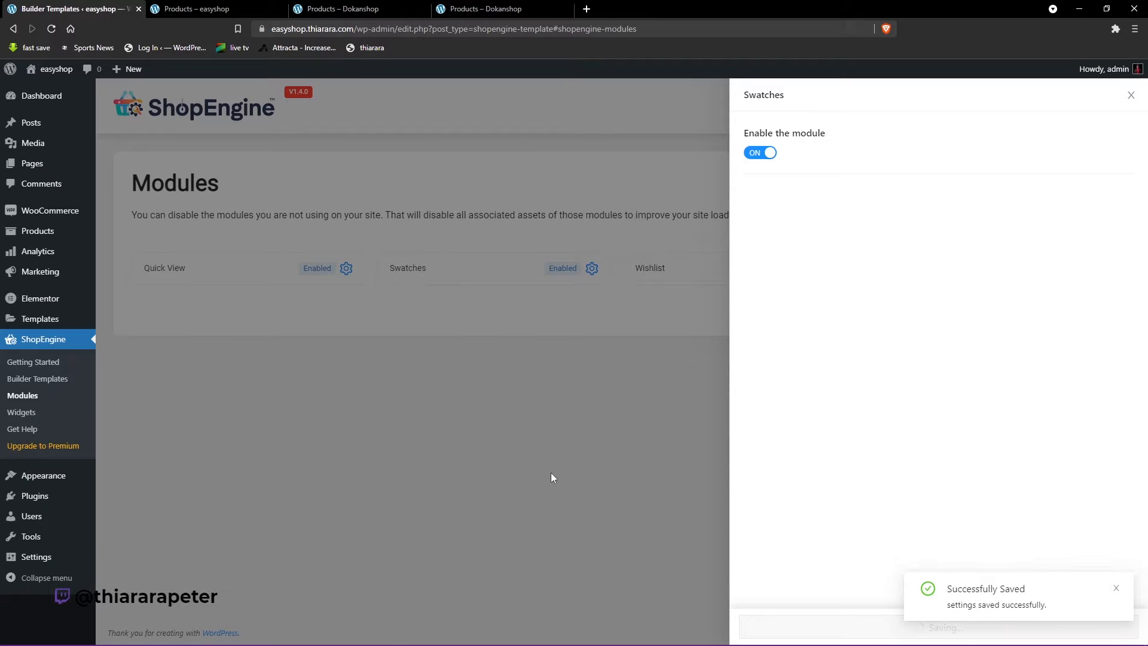
click(550, 475)
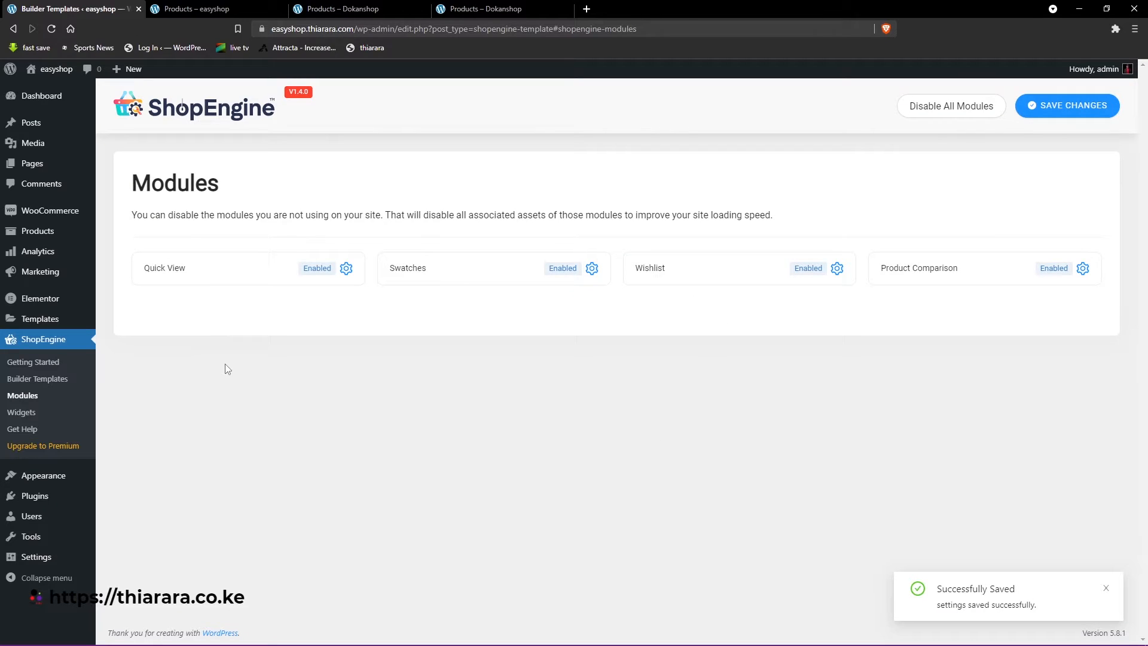
- Look through the ShopEngine Widgets settings and switch the Product Meta widget off and back on
click(21, 412)
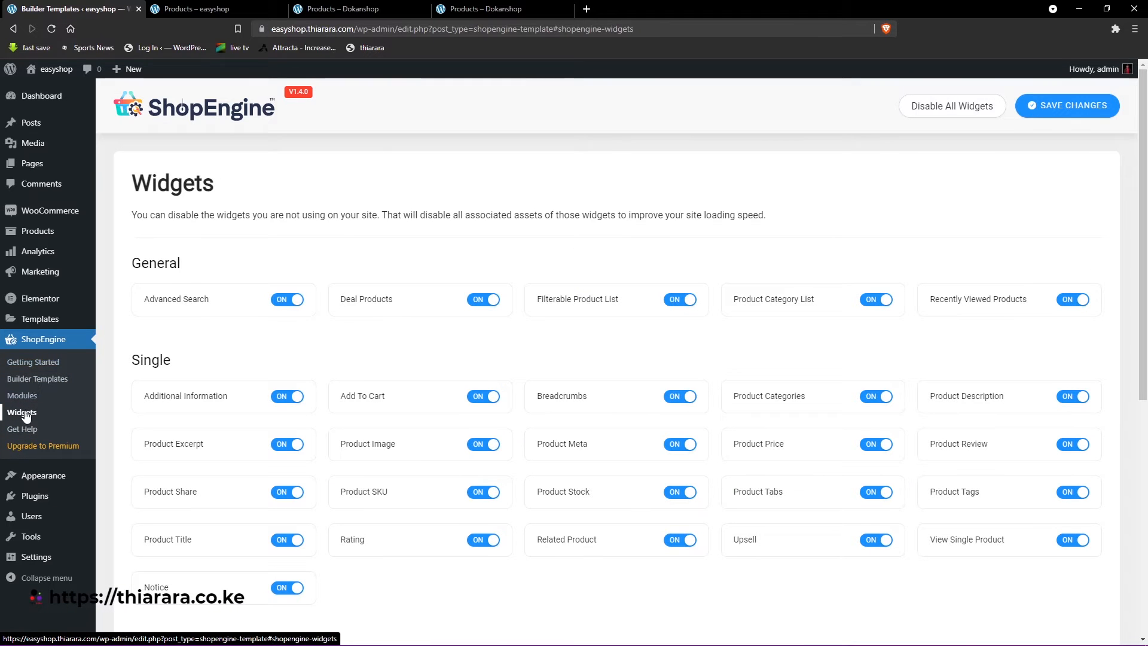
scroll(431, 398, down, 7)
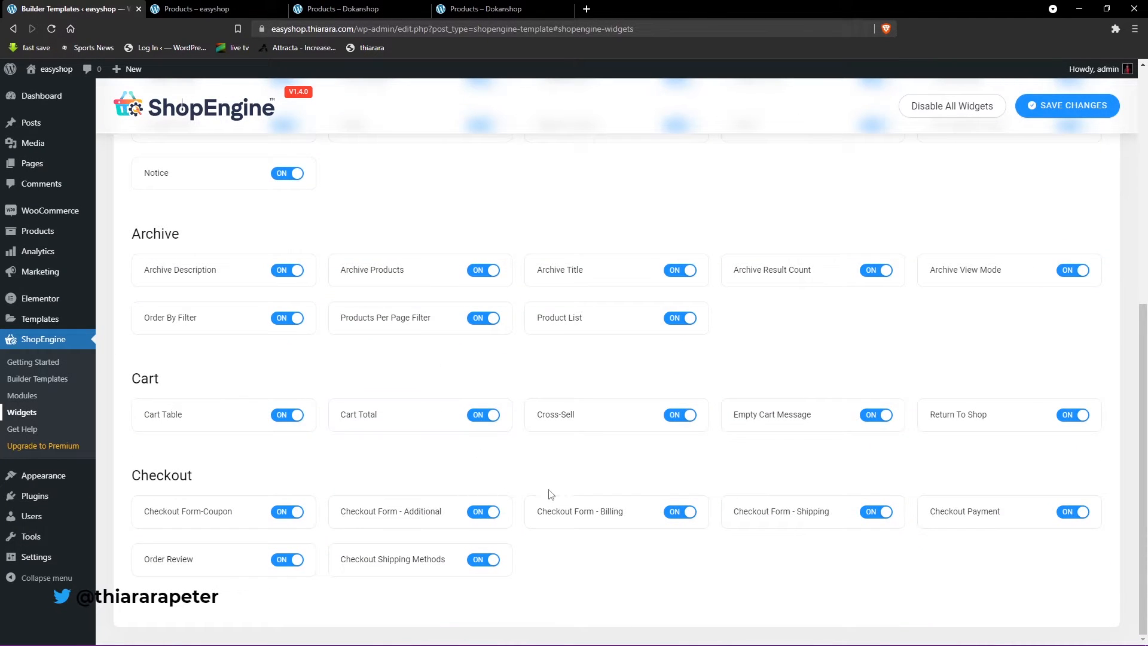
scroll(837, 472, up, 5)
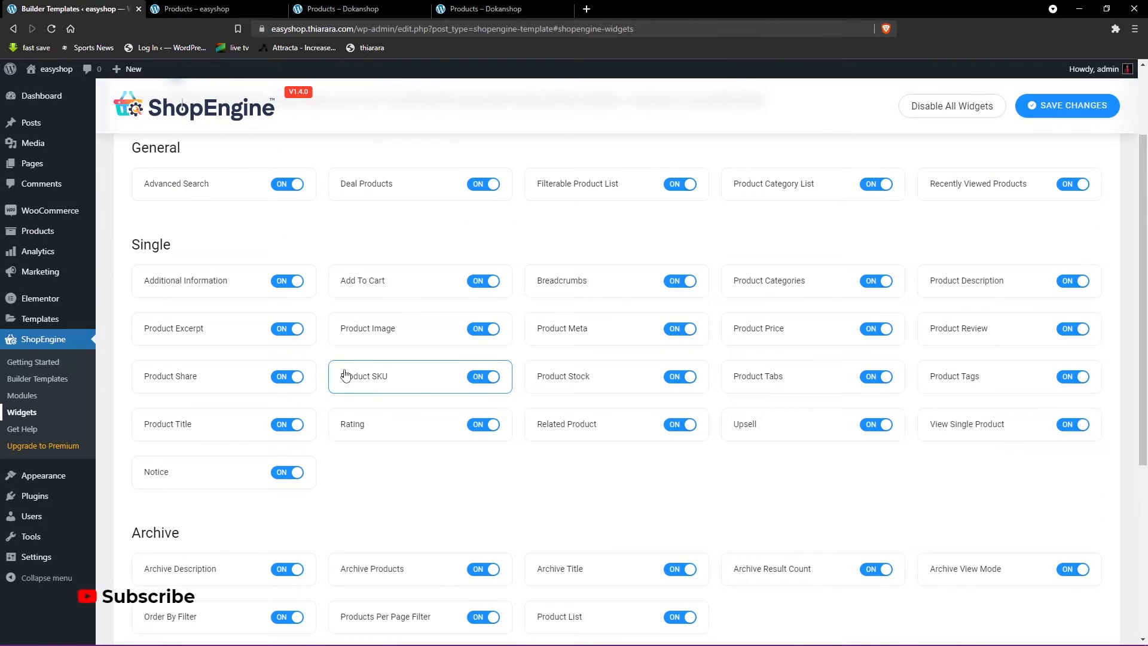
click(685, 332)
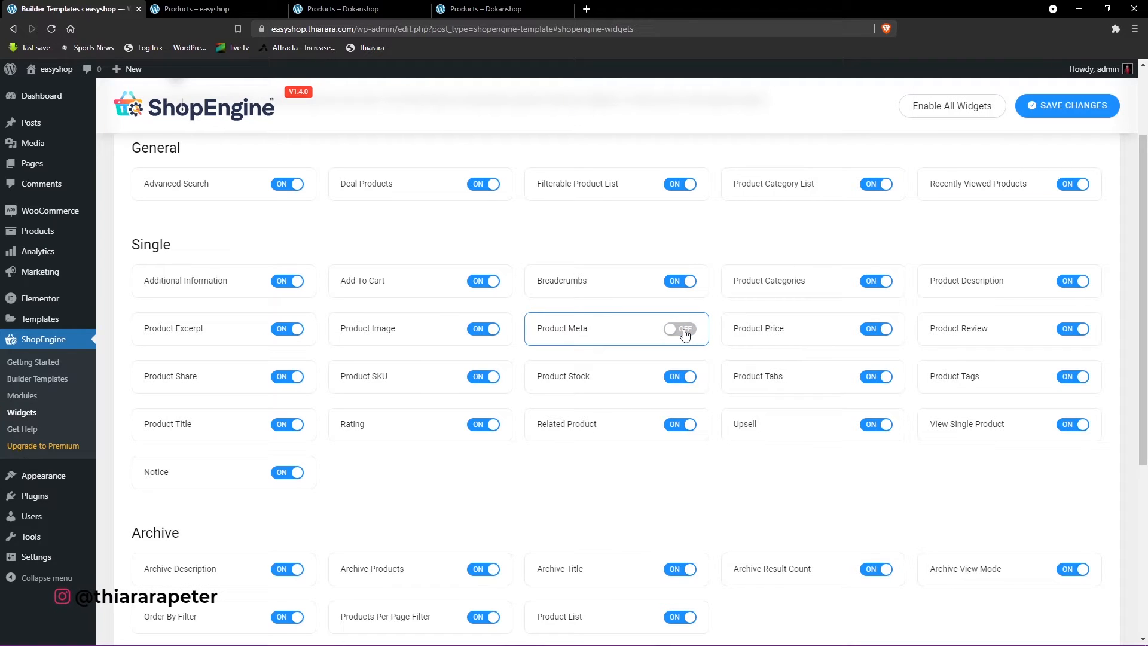
click(685, 332)
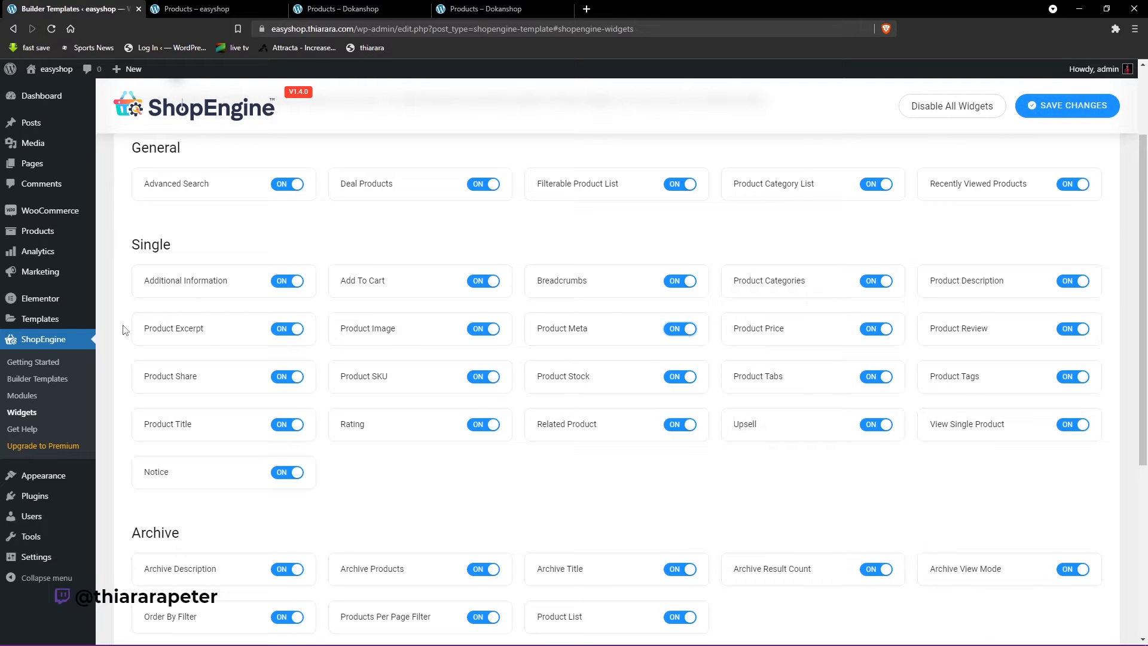
- Look over the Dokanshop shop page again, and return to ShopEngine's Widgets settings to review the Archive, Cart and Checkout widgets
click(299, 7)
scroll(468, 419, up, 8)
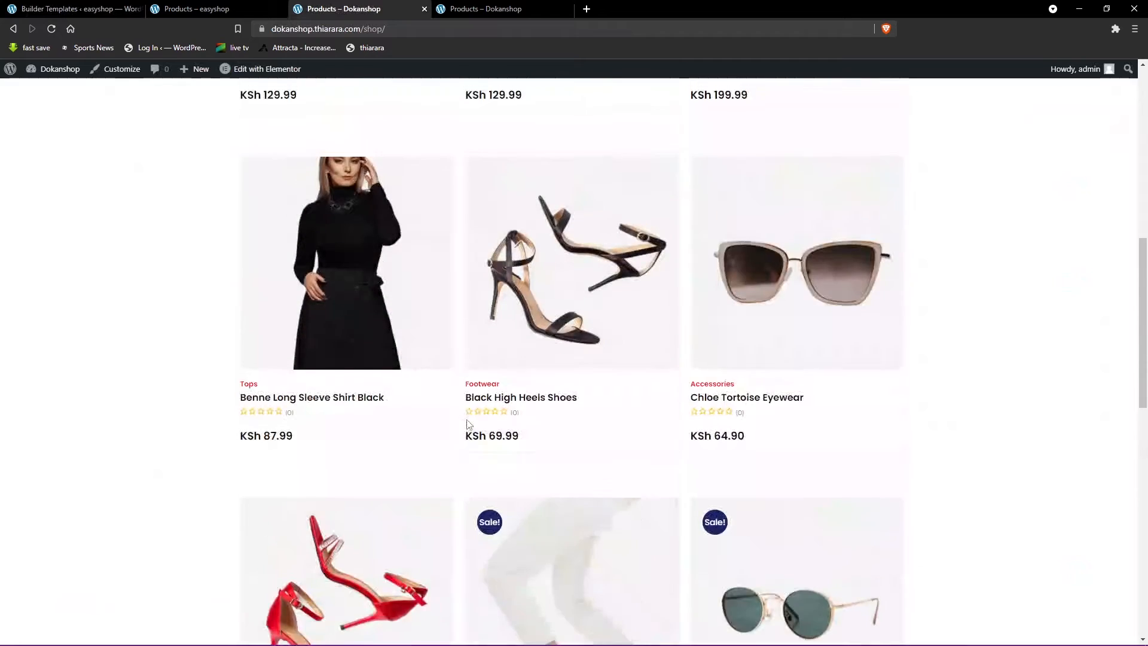
scroll(468, 425, up, 5)
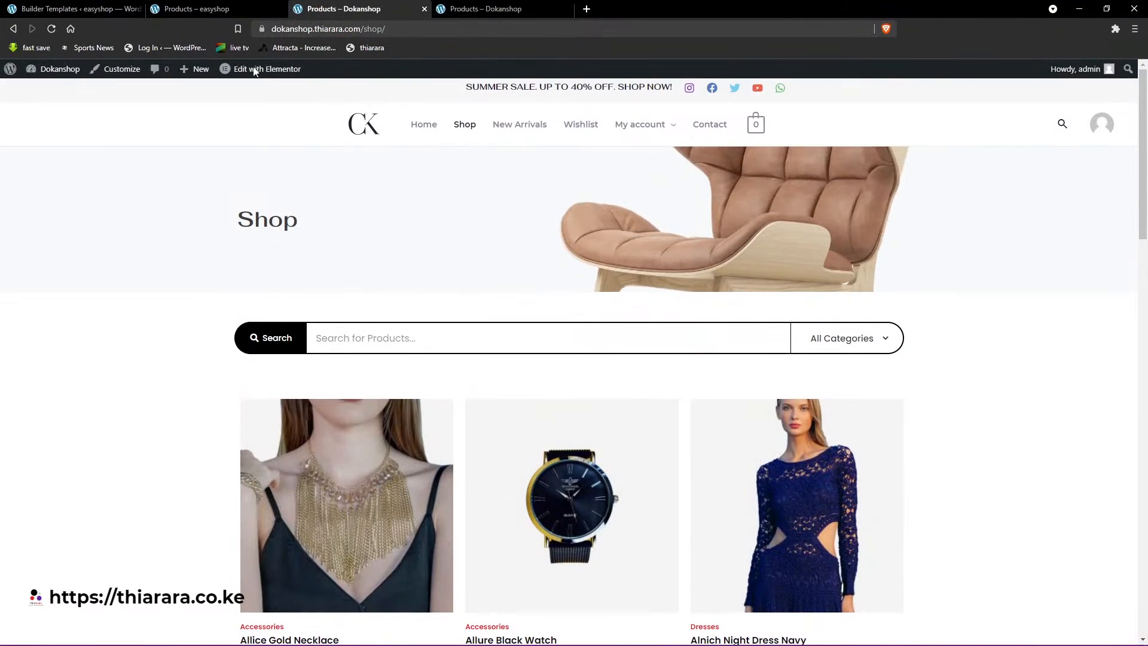
click(70, 5)
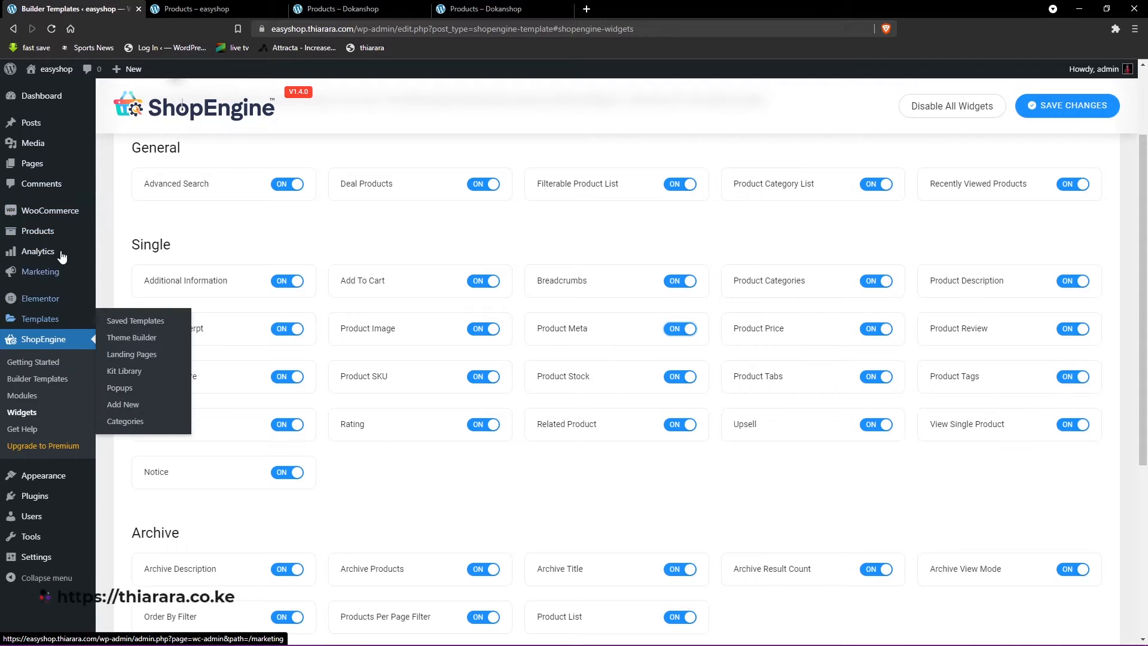
scroll(398, 367, down, 4)
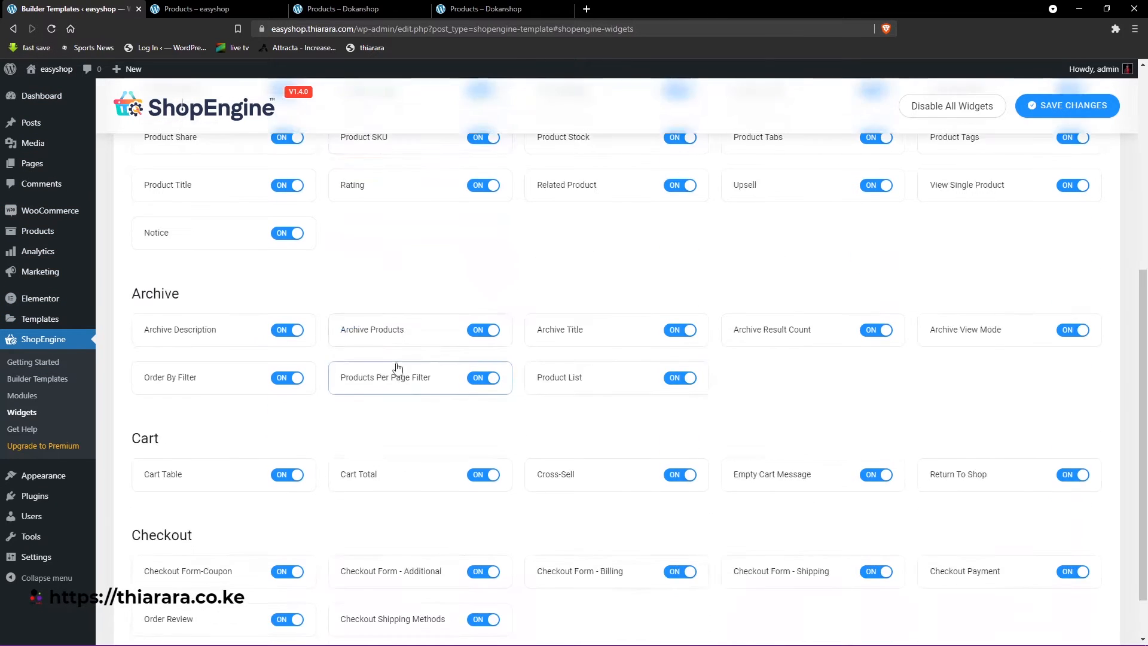
scroll(398, 368, down, 2)
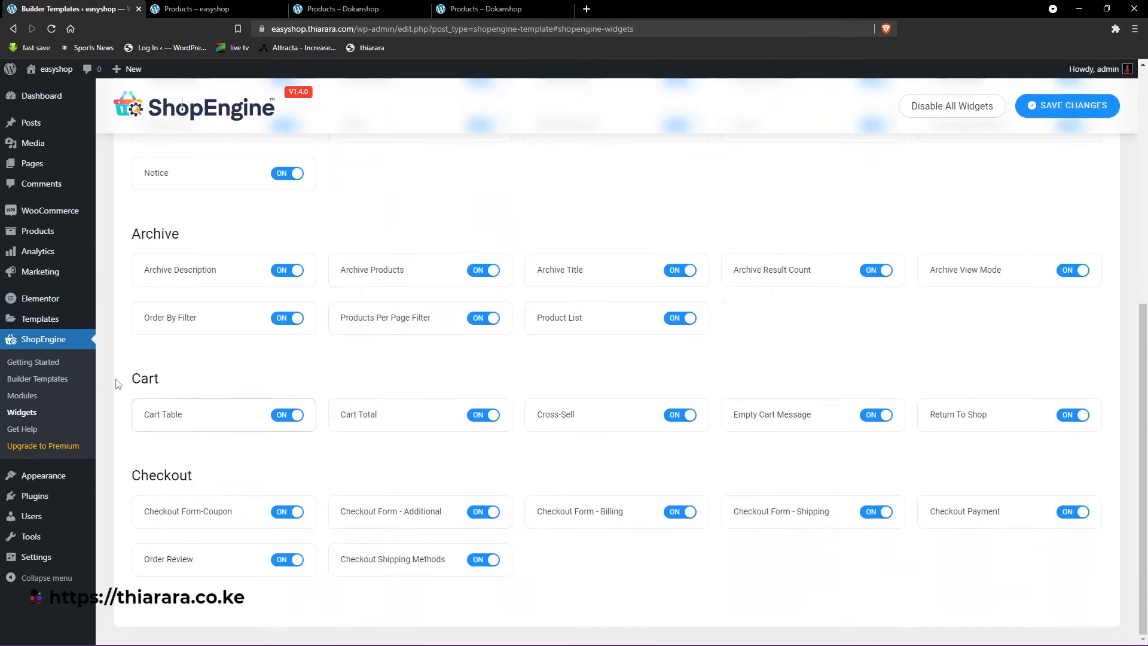
- Open ShopEngine's Builder Templates and look through the template types available for filtering
click(35, 380)
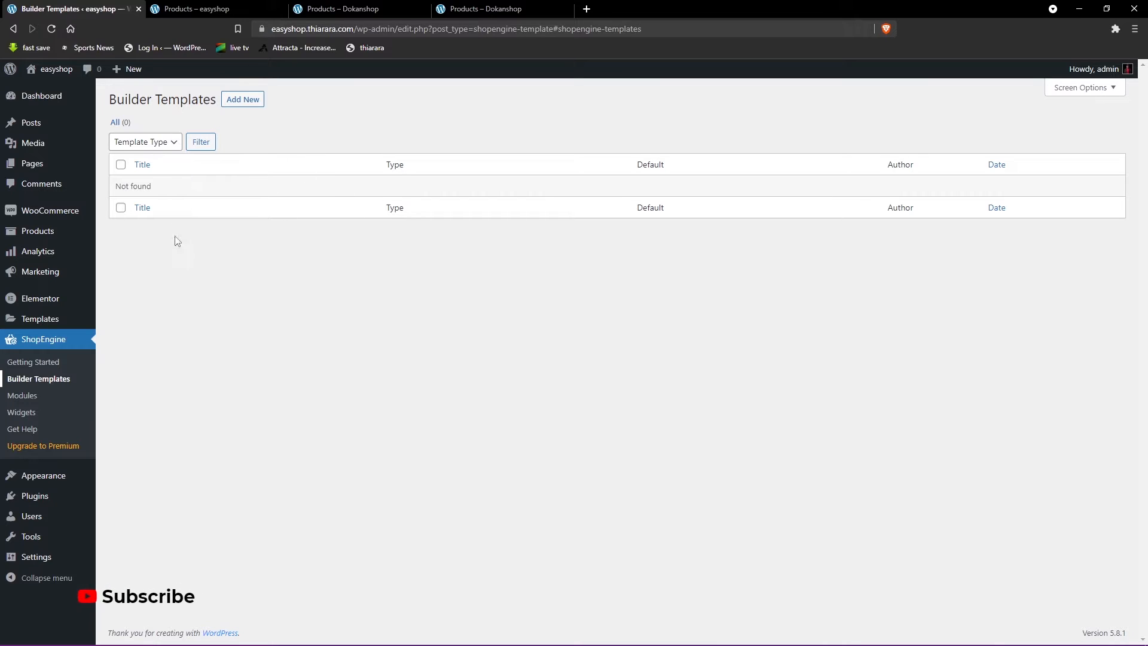
click(161, 143)
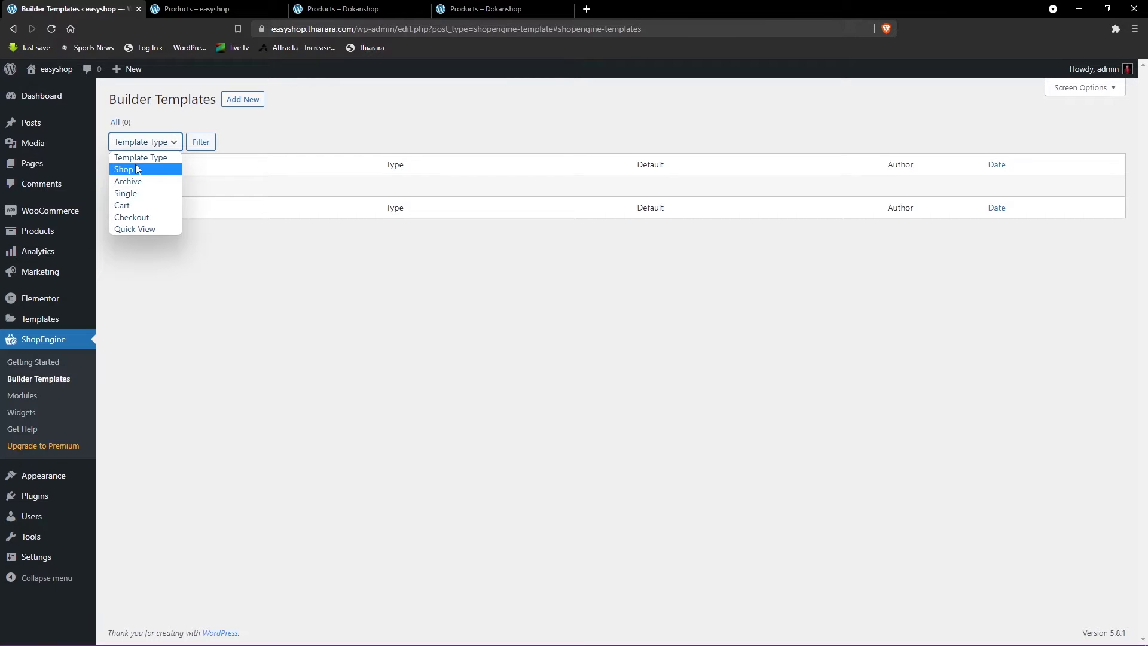
click(270, 139)
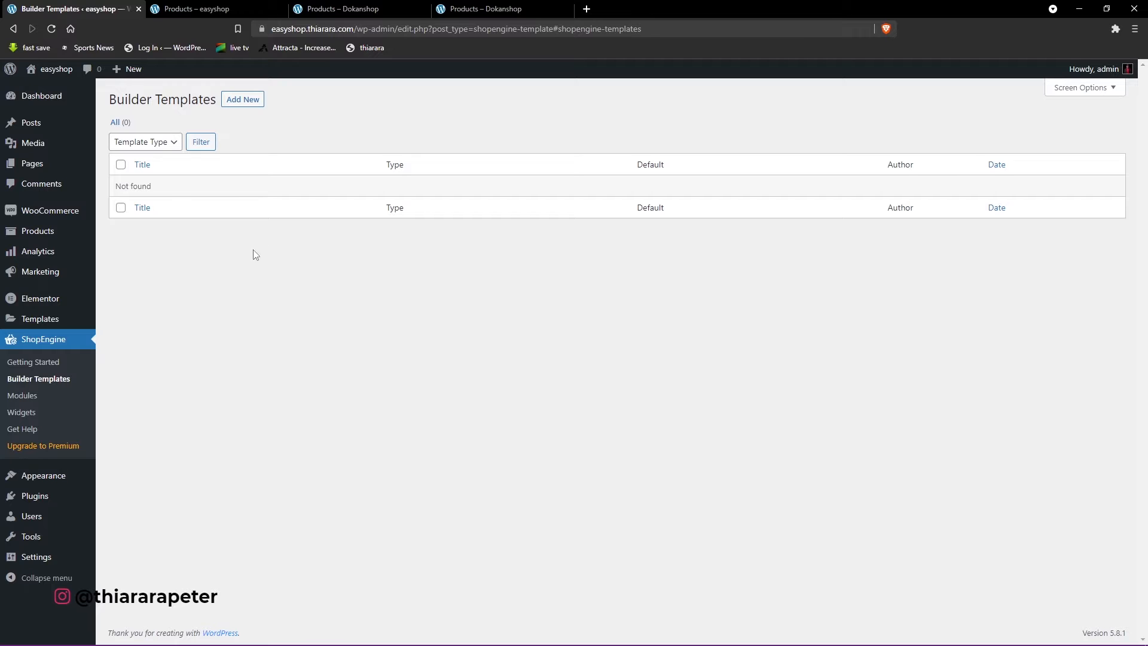
- Add a new builder template and name it "shop"
click(243, 99)
drag(866, 153, 719, 169)
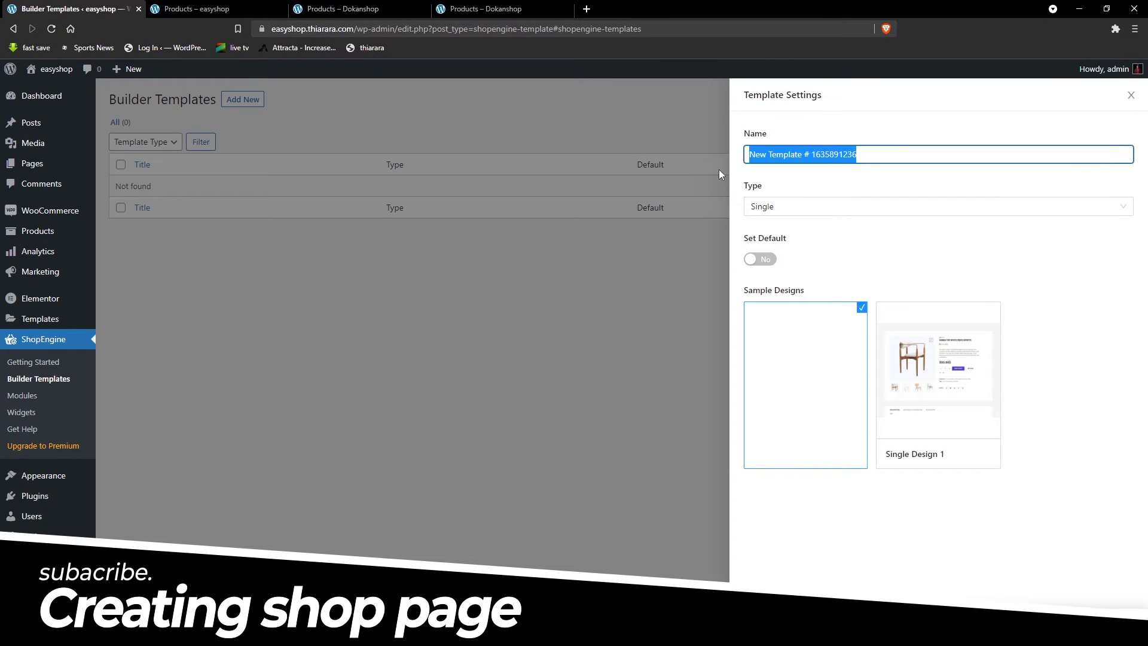
key(BackSpace)
text(s)
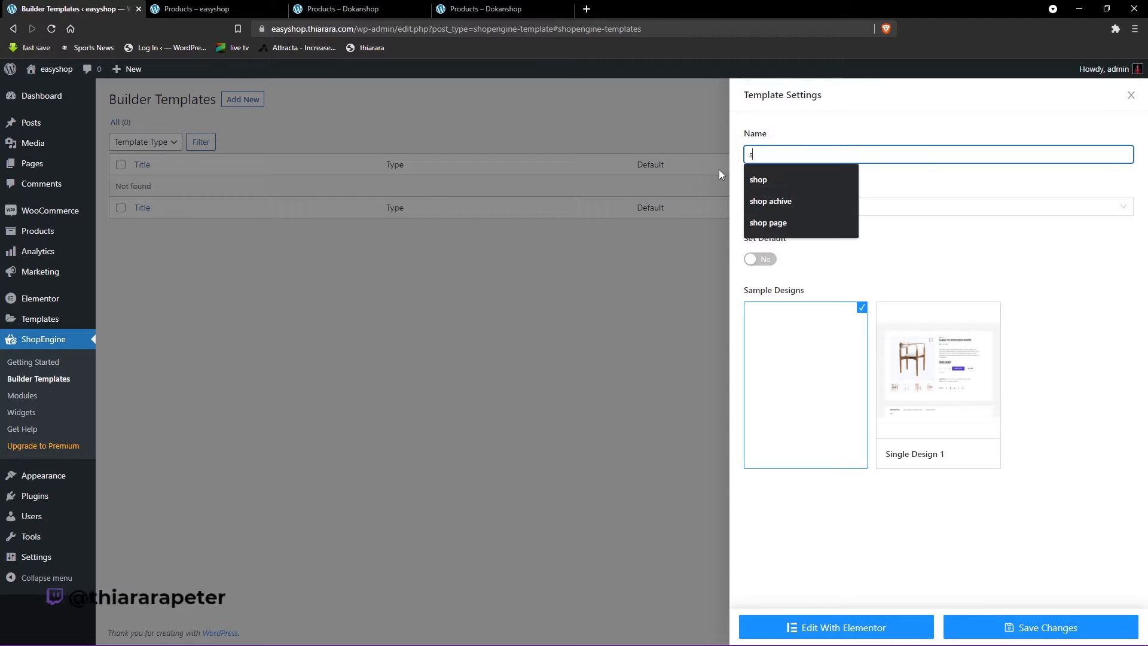
click(776, 173)
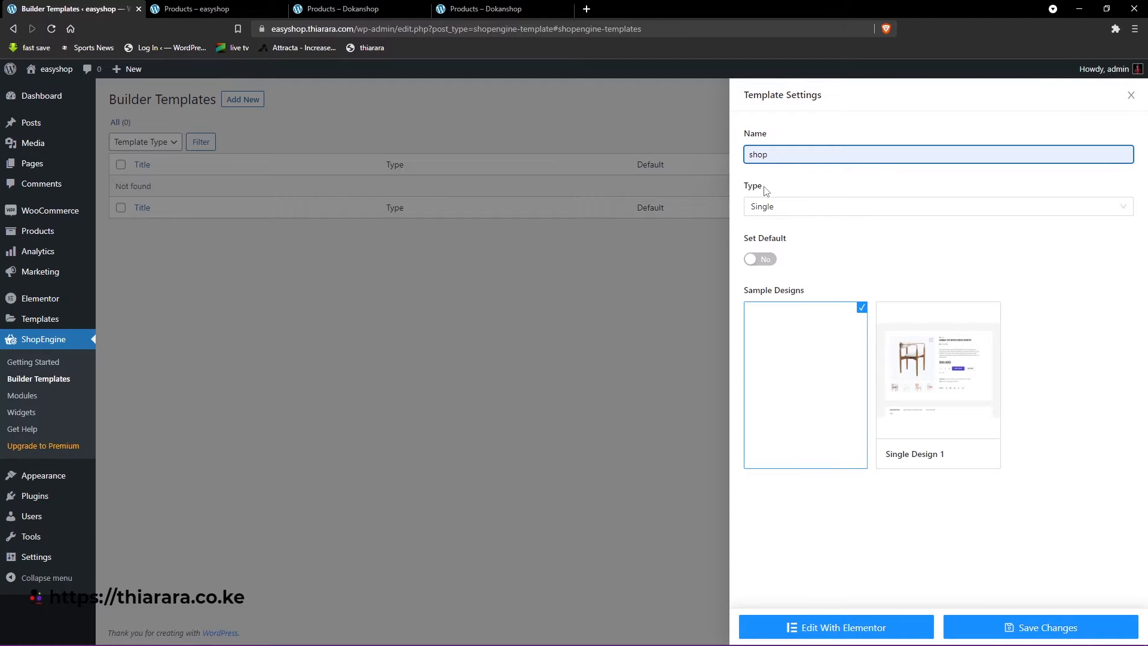
- Preview the sample designs offered for the Single, Archive and Cart template types
drag(767, 190, 737, 192)
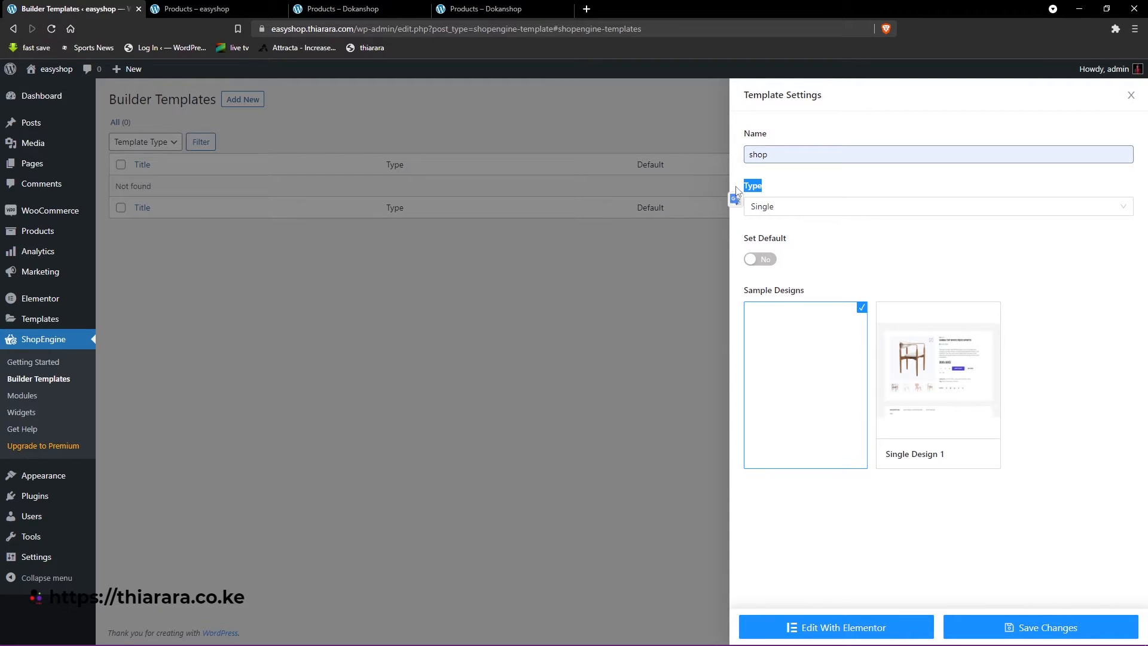
click(772, 206)
click(816, 269)
mouse_move(930, 382)
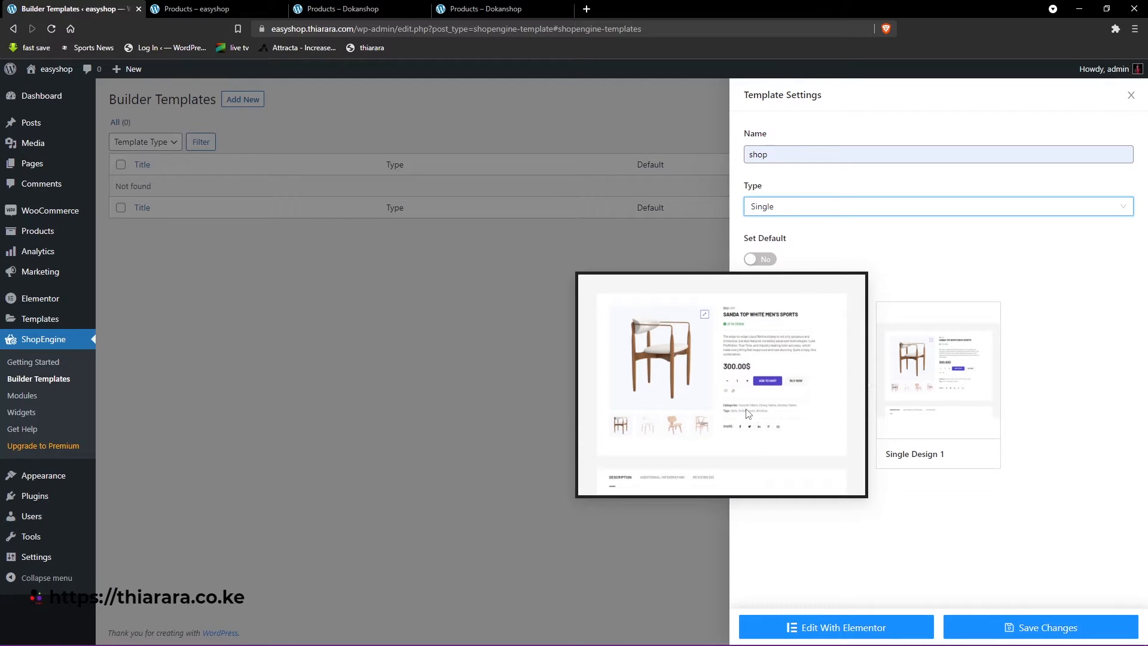
click(796, 208)
click(777, 250)
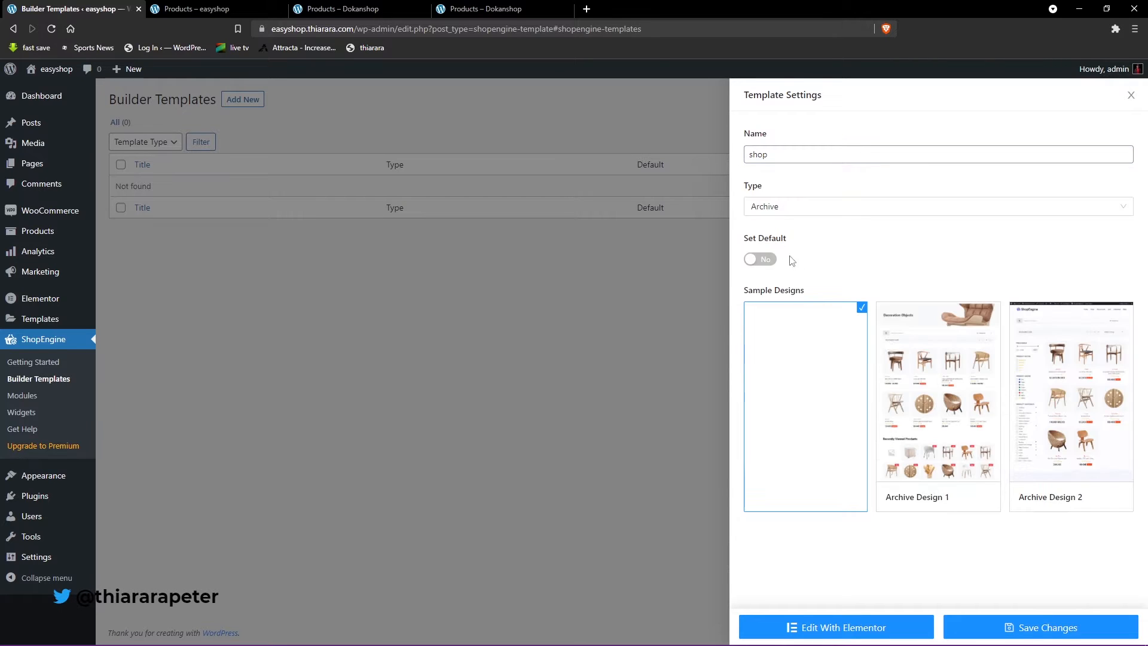
mouse_move(1039, 393)
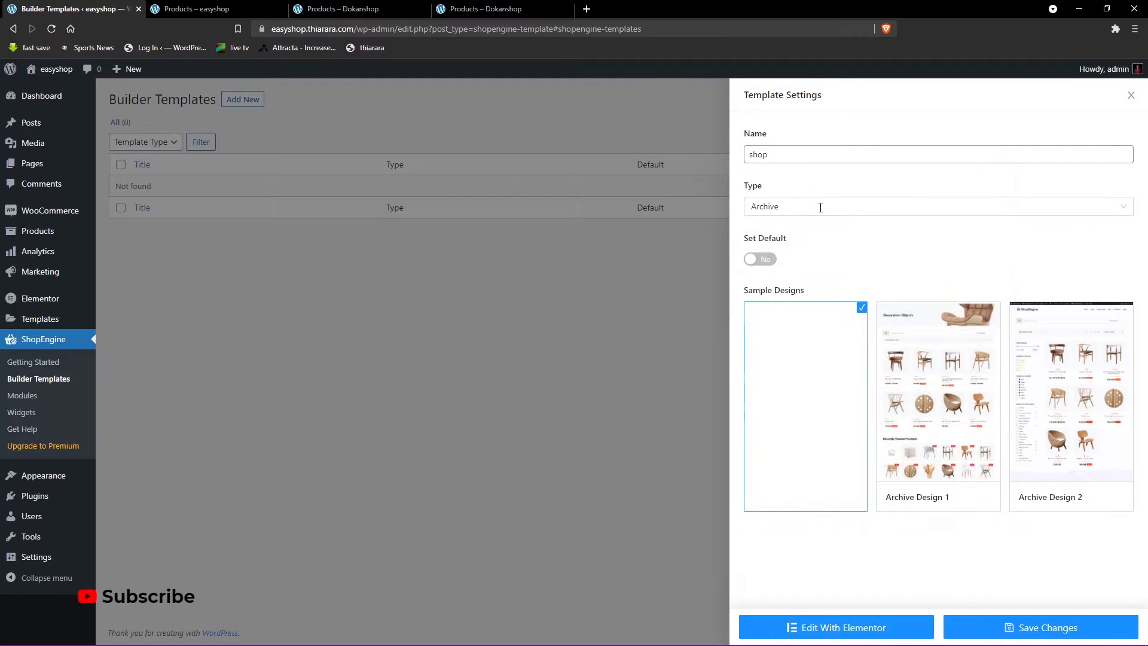
click(821, 207)
click(770, 289)
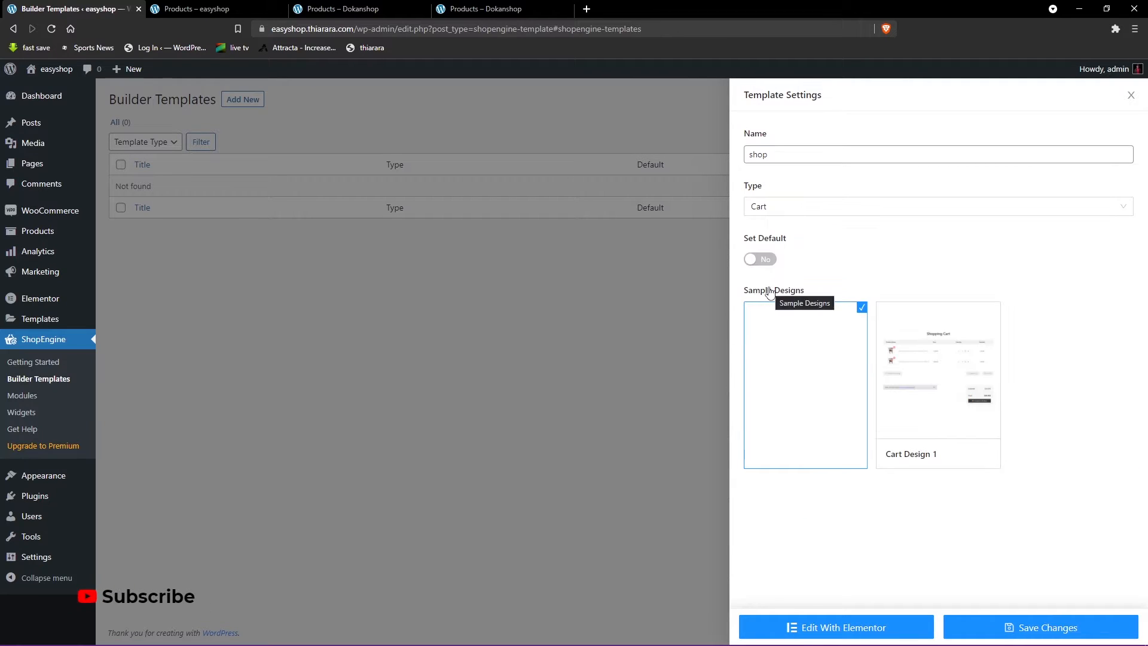
mouse_move(941, 379)
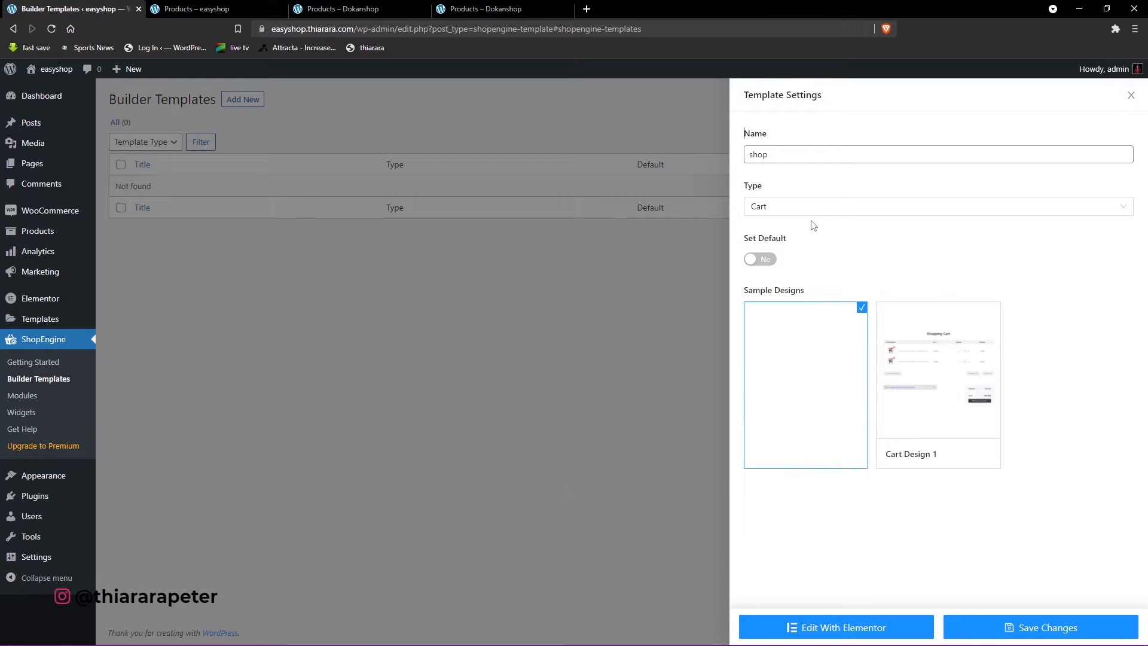
- Set the template type to Shop, choose Shop Design 1, make it the default and save the template
click(806, 204)
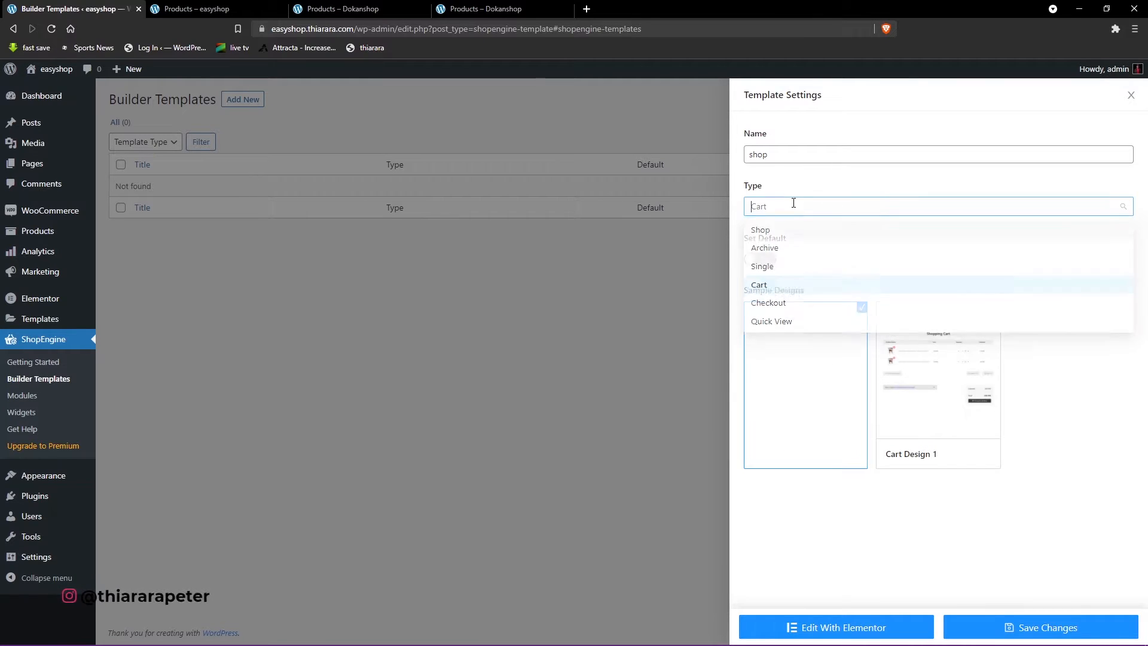
click(760, 231)
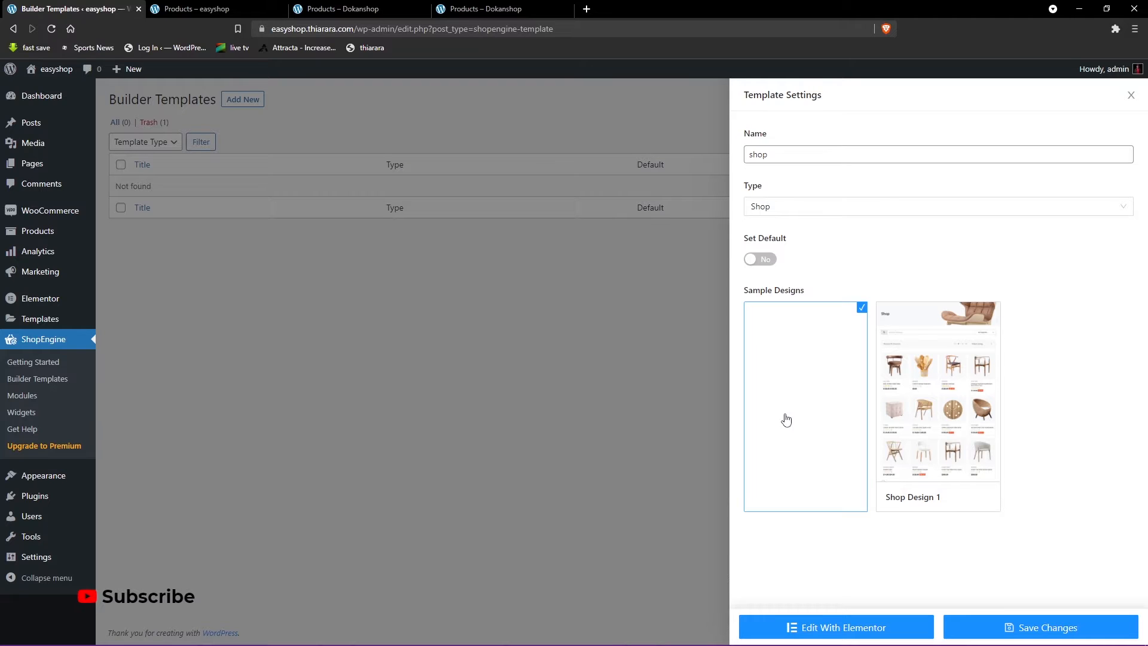
mouse_move(925, 382)
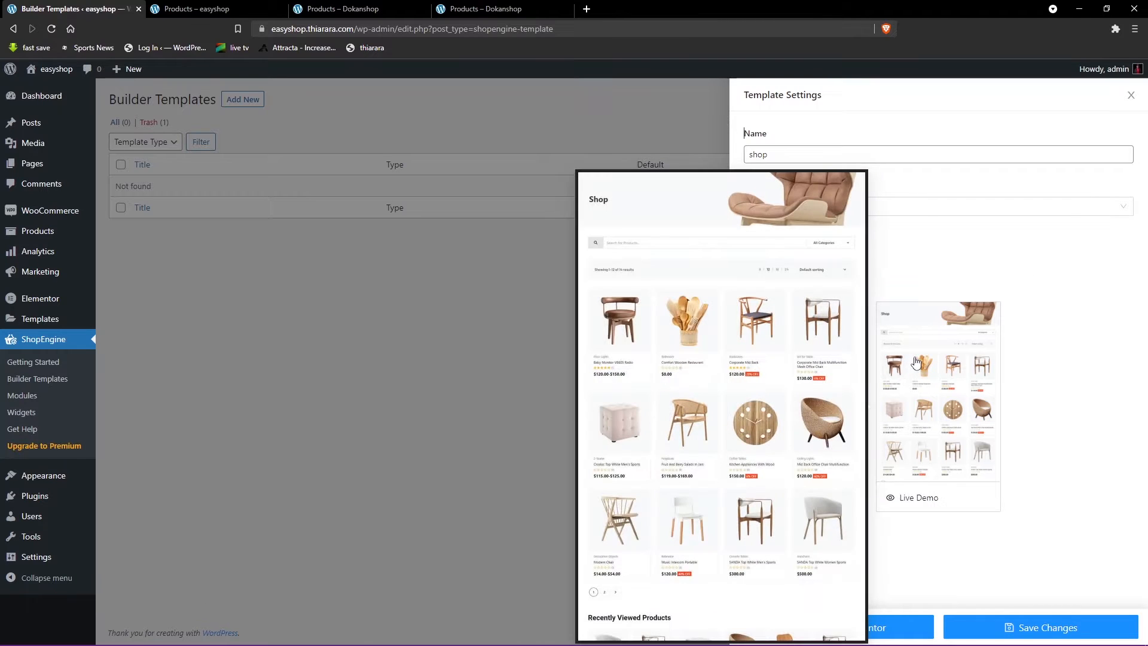
click(938, 358)
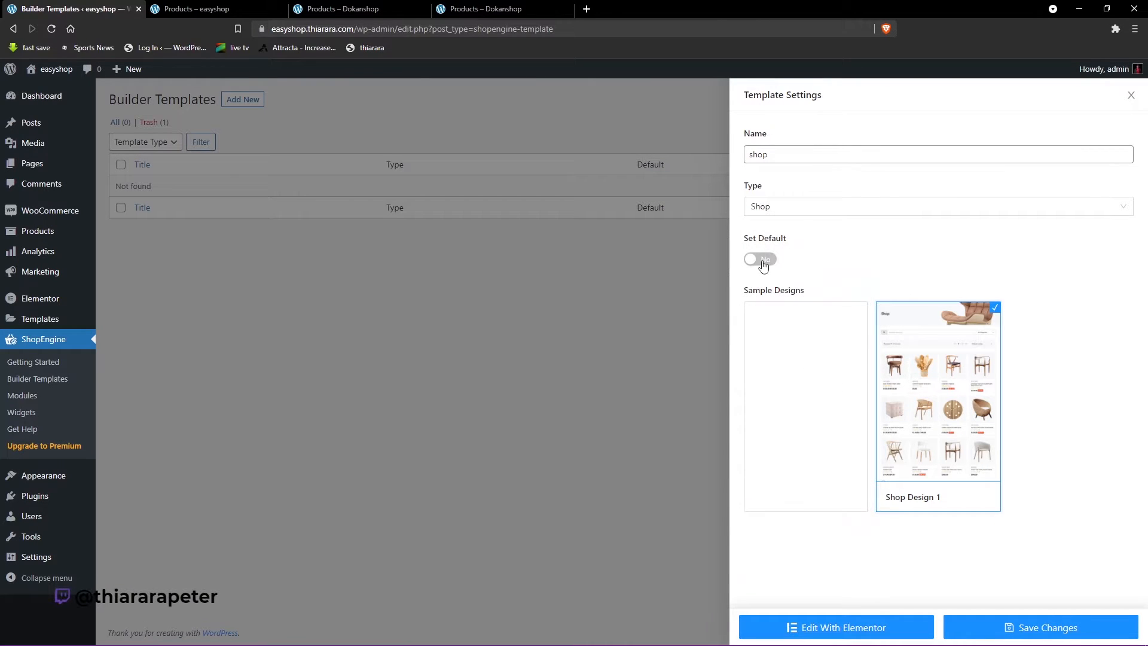
click(1038, 632)
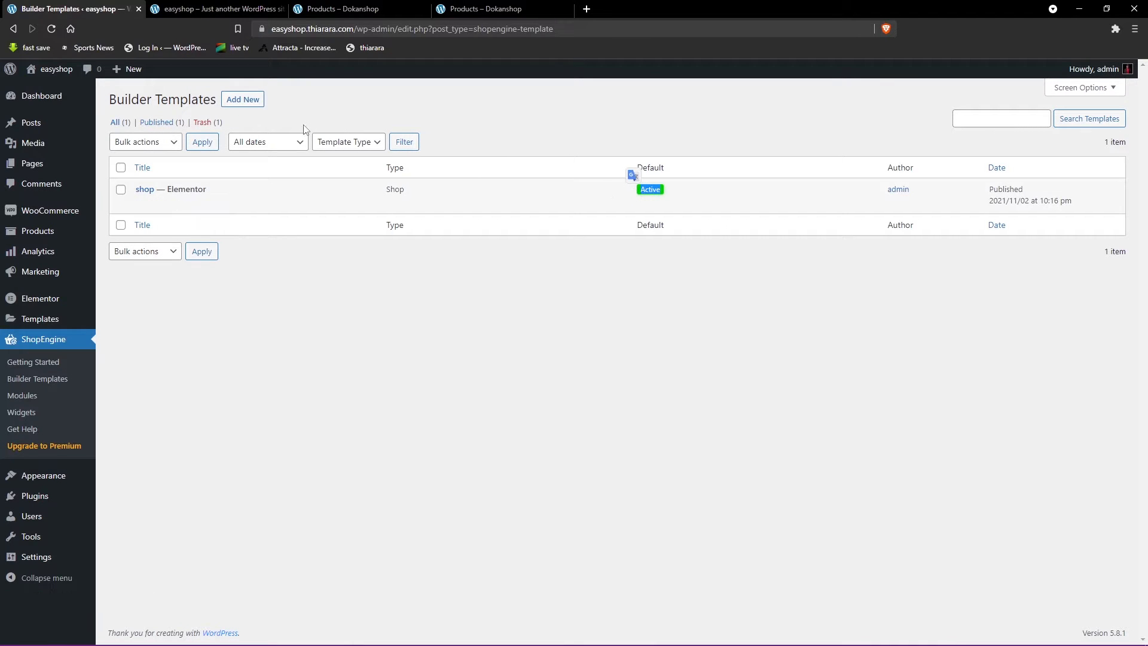
- Open the easyshop Shop page and review its banner, product grid and recently viewed products
click(208, 6)
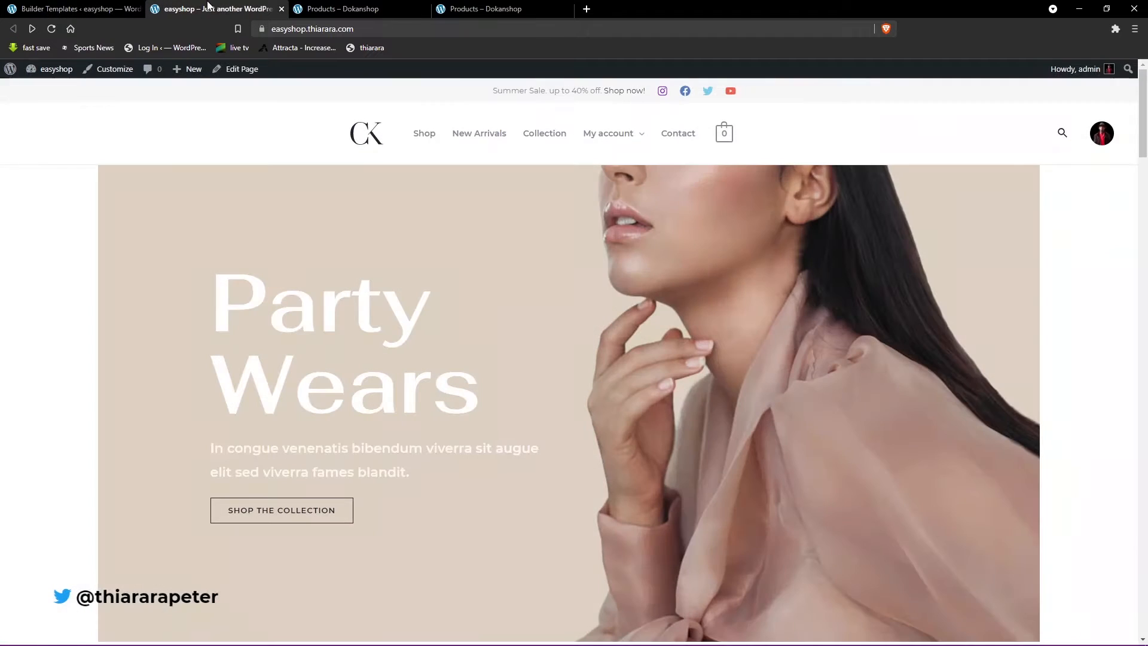
click(423, 137)
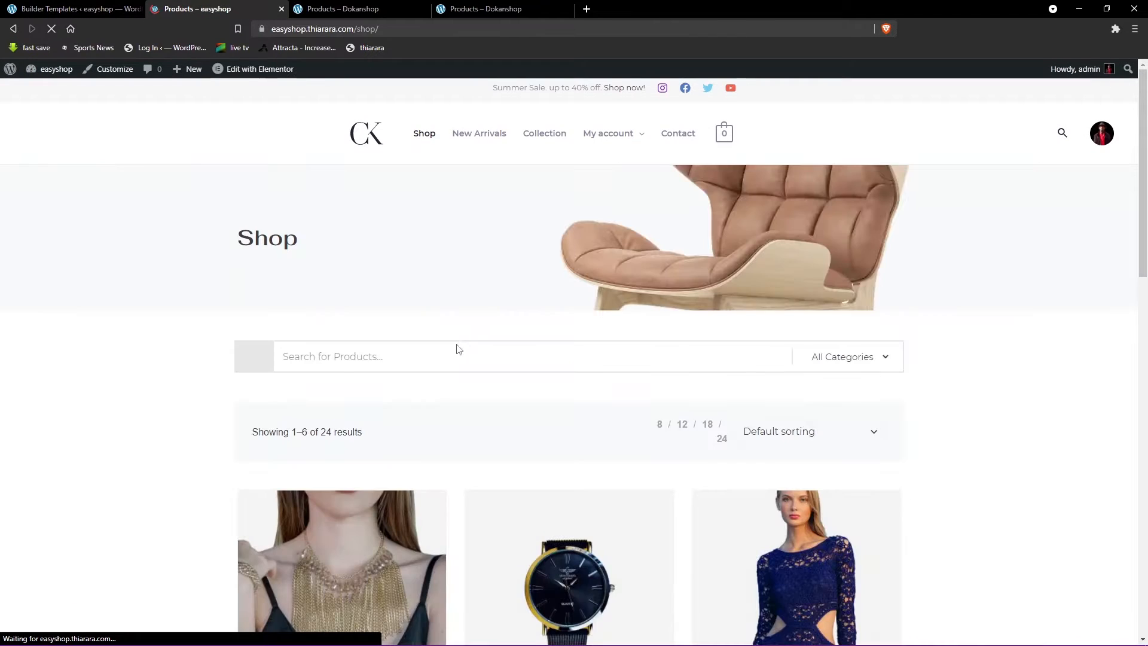
scroll(456, 347, down, 5)
scroll(456, 347, down, 12)
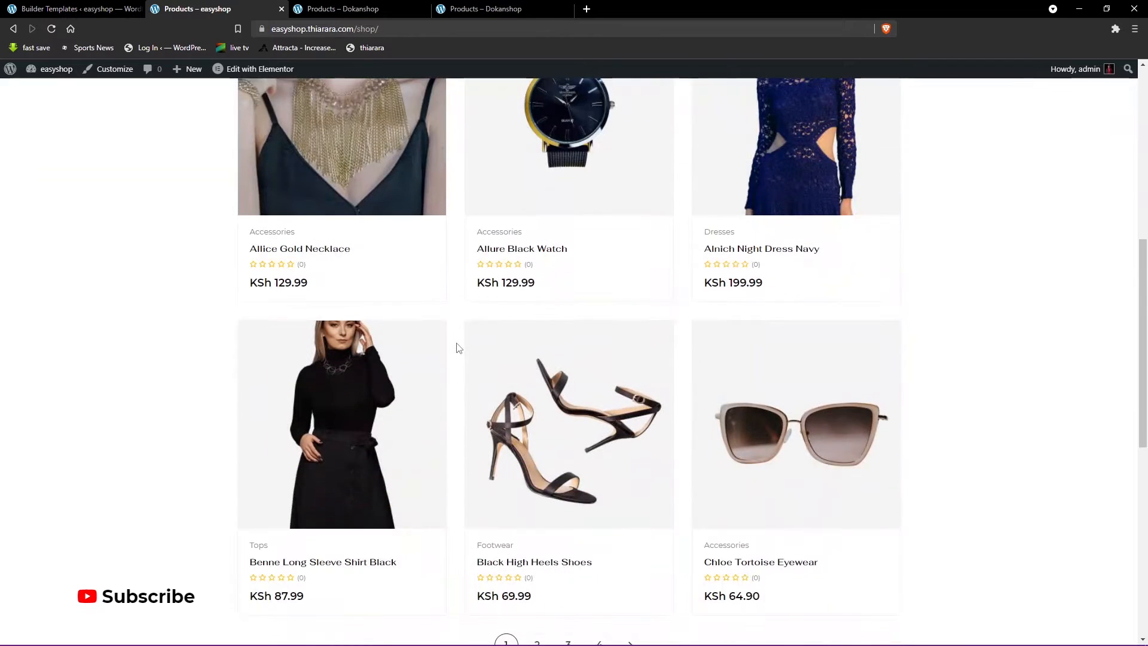
scroll(492, 351, up, 5)
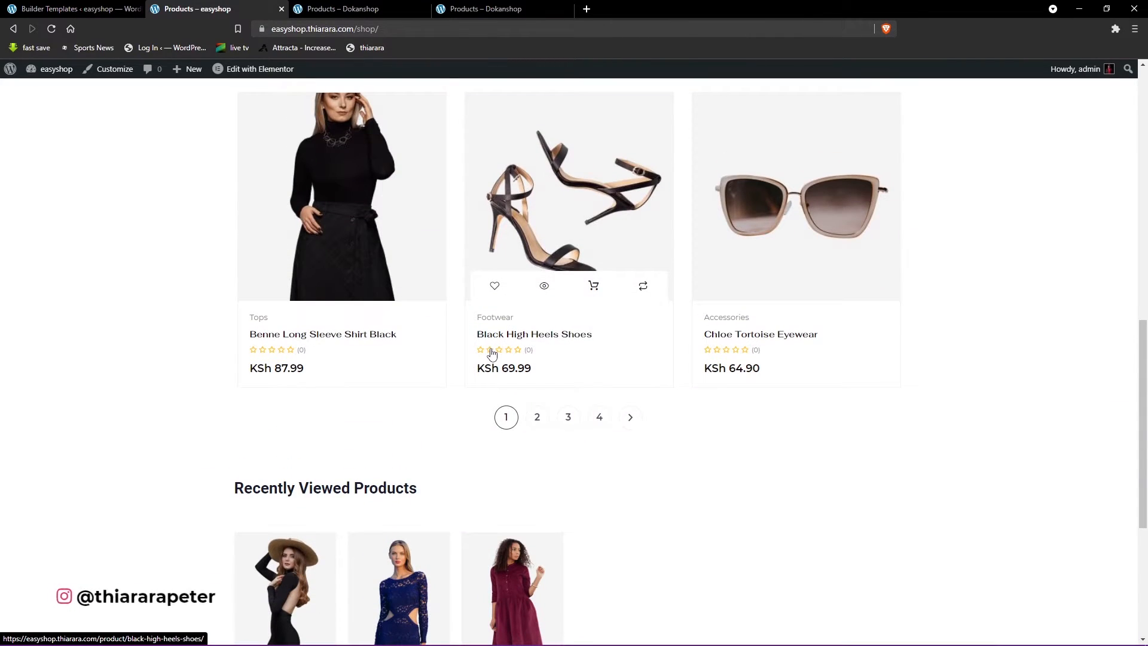
scroll(491, 352, down, 3)
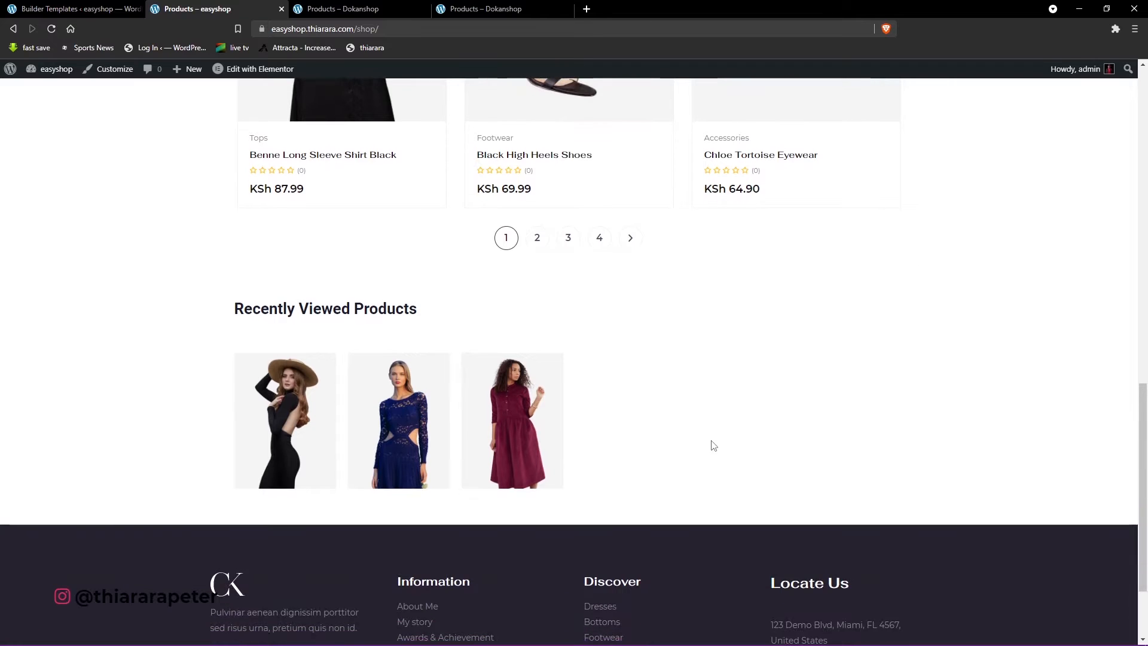
scroll(658, 424, up, 3)
scroll(536, 406, up, 7)
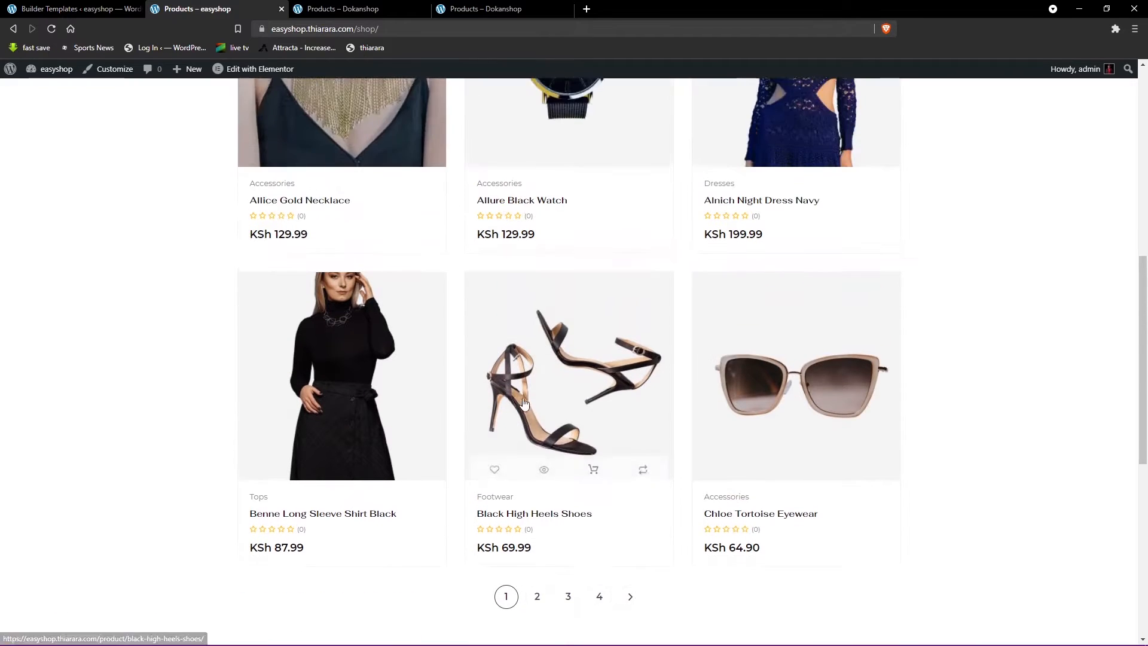
- Open the shop template in the Elementor editor, delete the Shop banner section and undo the deletion
click(58, 7)
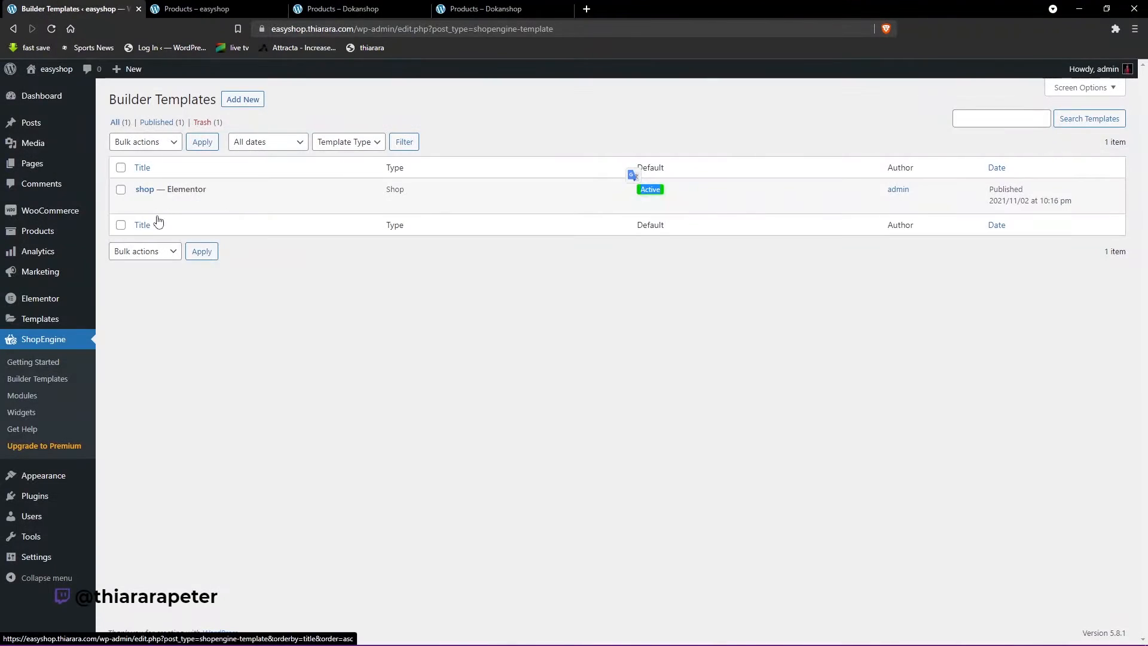
click(215, 204)
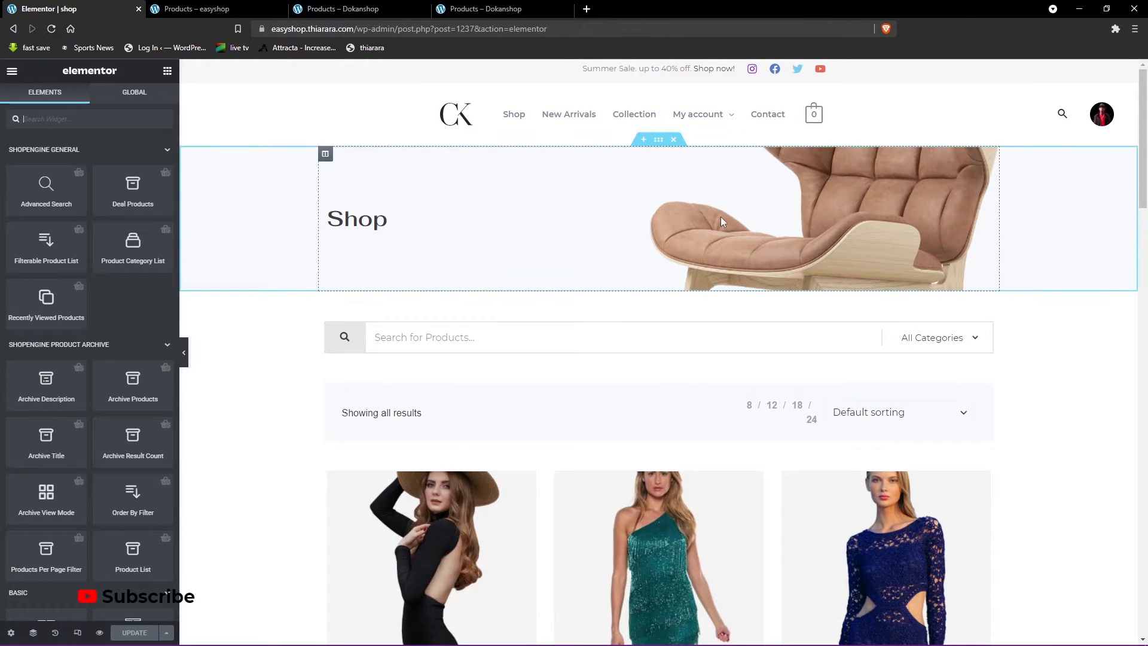
click(675, 140)
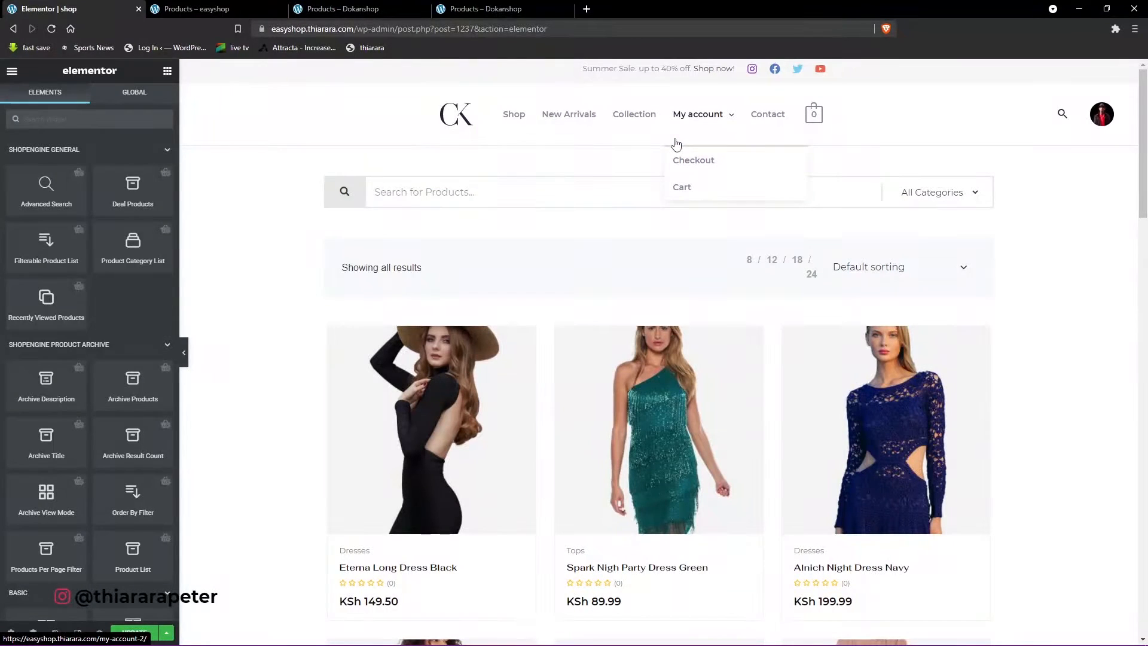
key(ctrl+z)
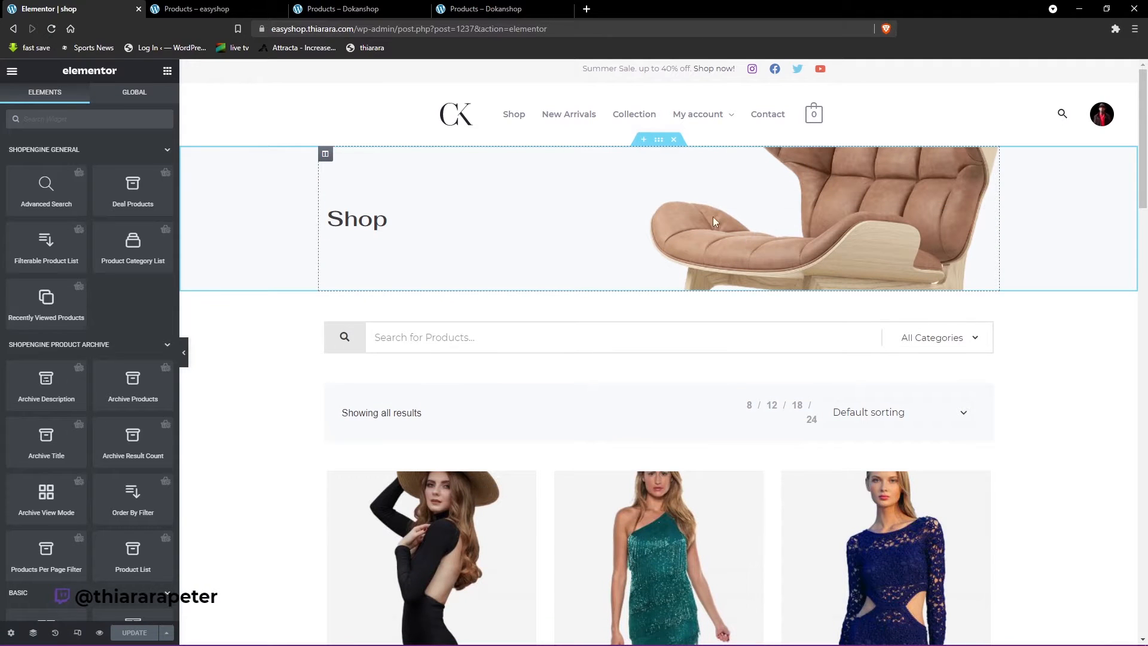
- Remove the chair background image from the Shop banner's column
click(325, 153)
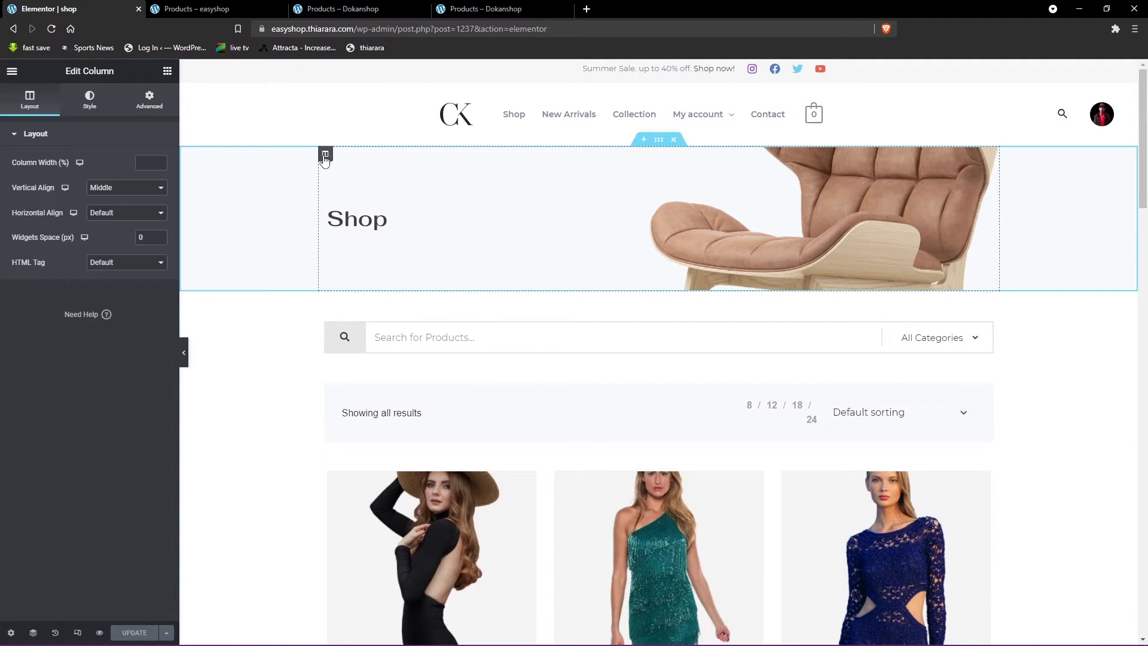
click(89, 100)
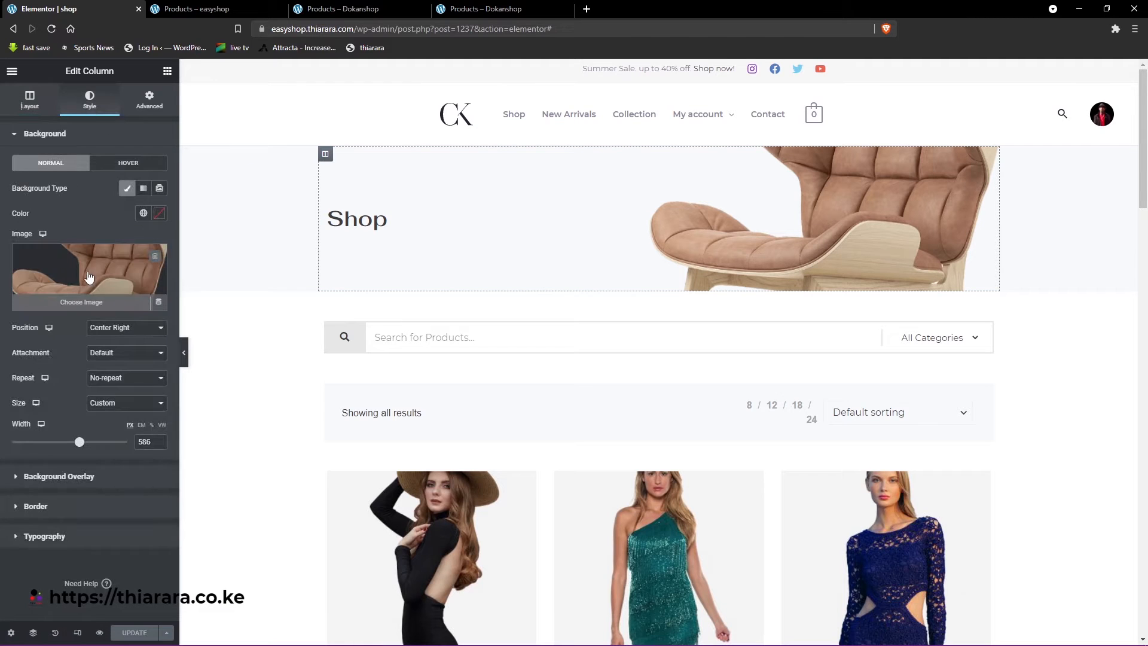
click(154, 257)
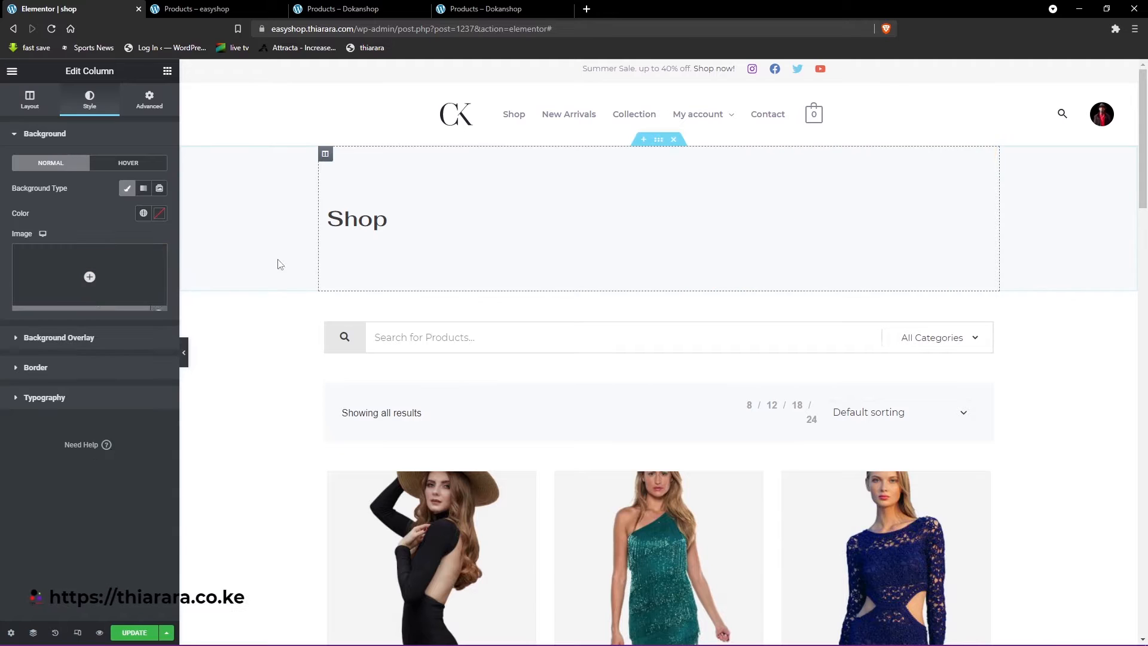
- Insert the handbag picture fashion-designer-featured-collection-2.jpg from the media library as the banner column's background image
click(98, 278)
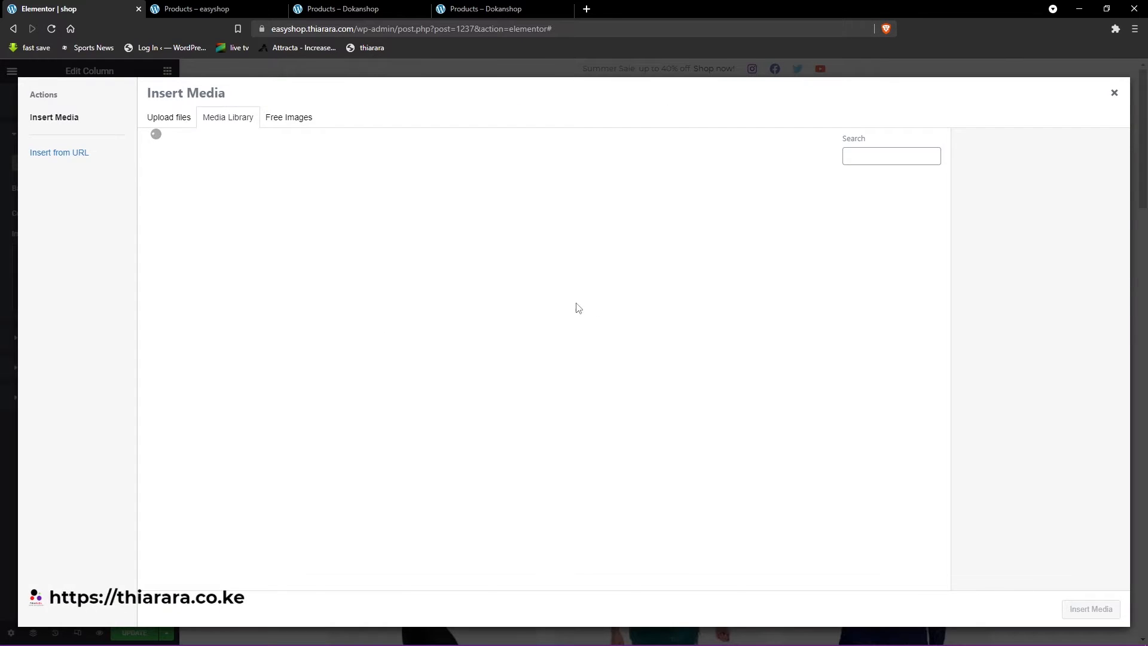
scroll(604, 269, down, 3)
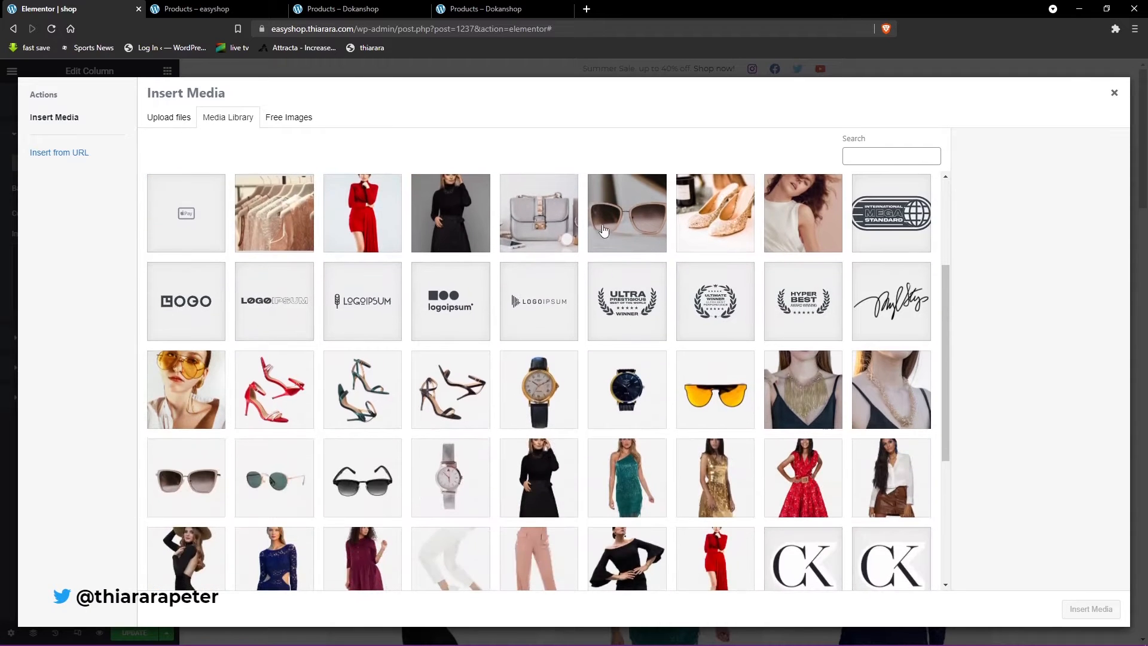
click(618, 227)
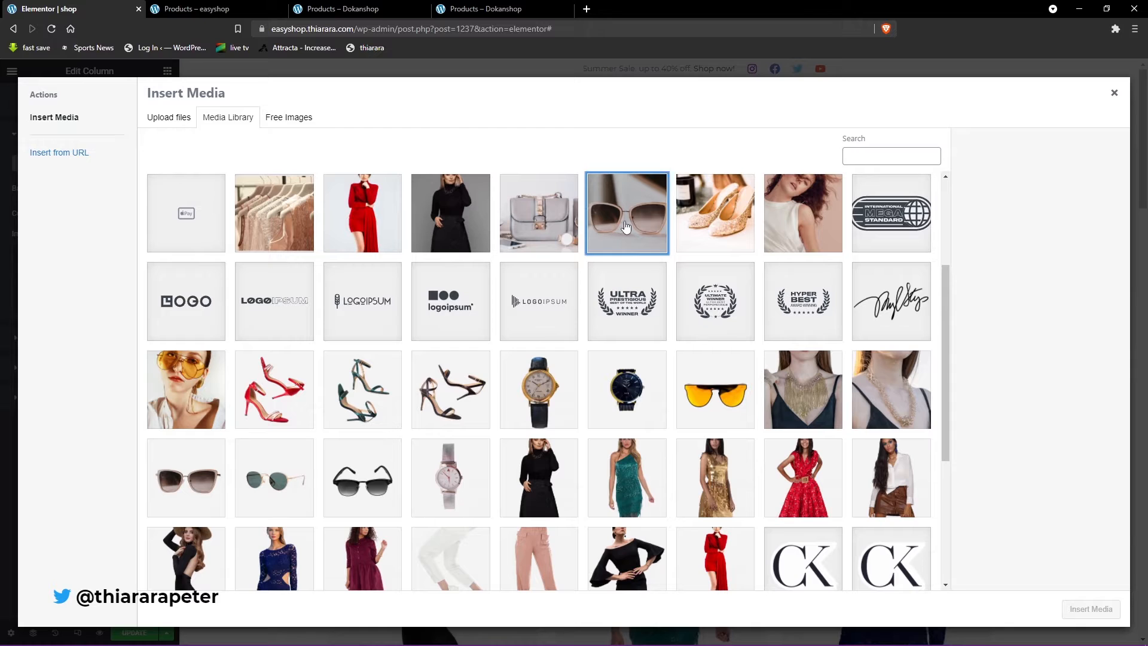
click(525, 229)
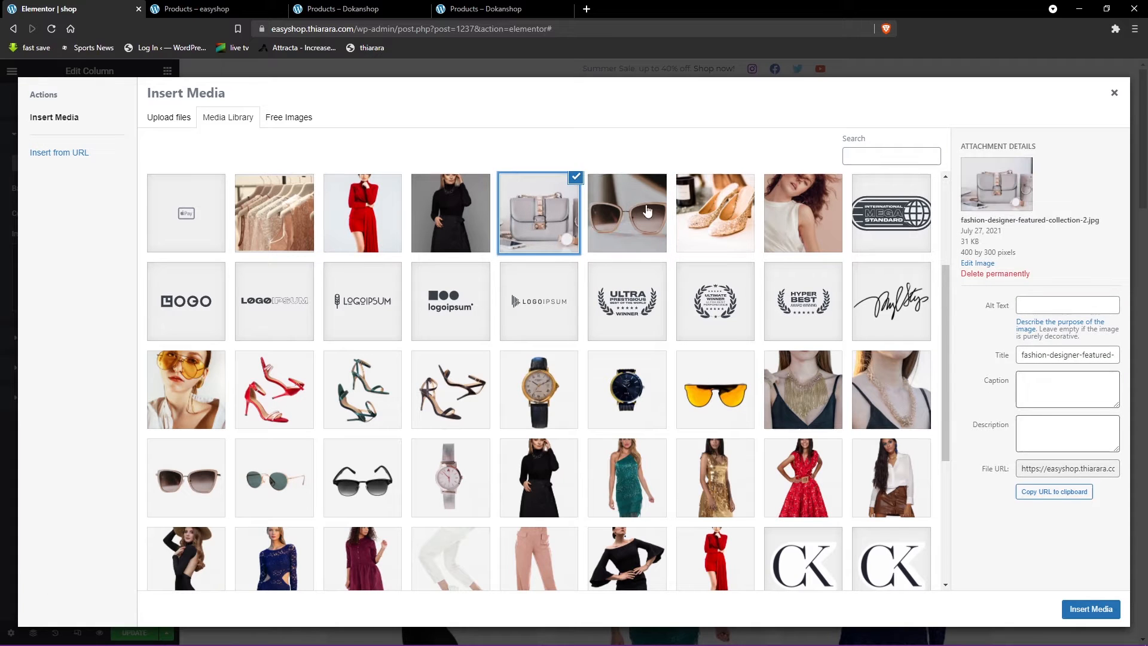
click(1092, 609)
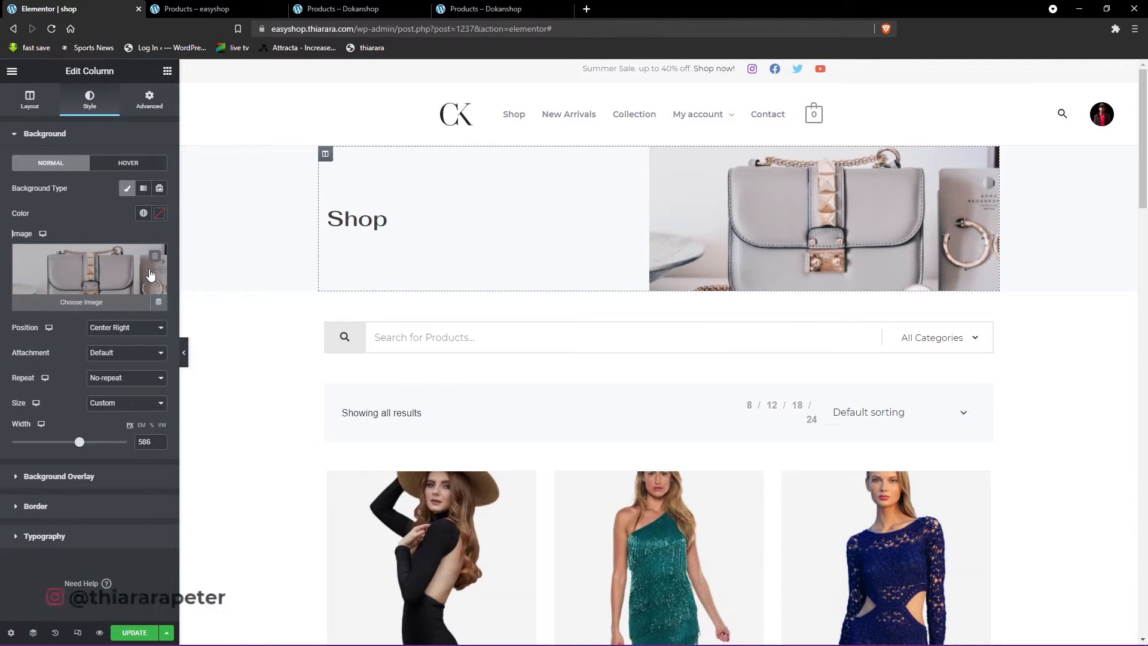
- Undo the banner's background image replacement to restore the chair picture, and check the Dokanshop demo shop page for comparison
key(ctrl+z)
key(ctrl+z)
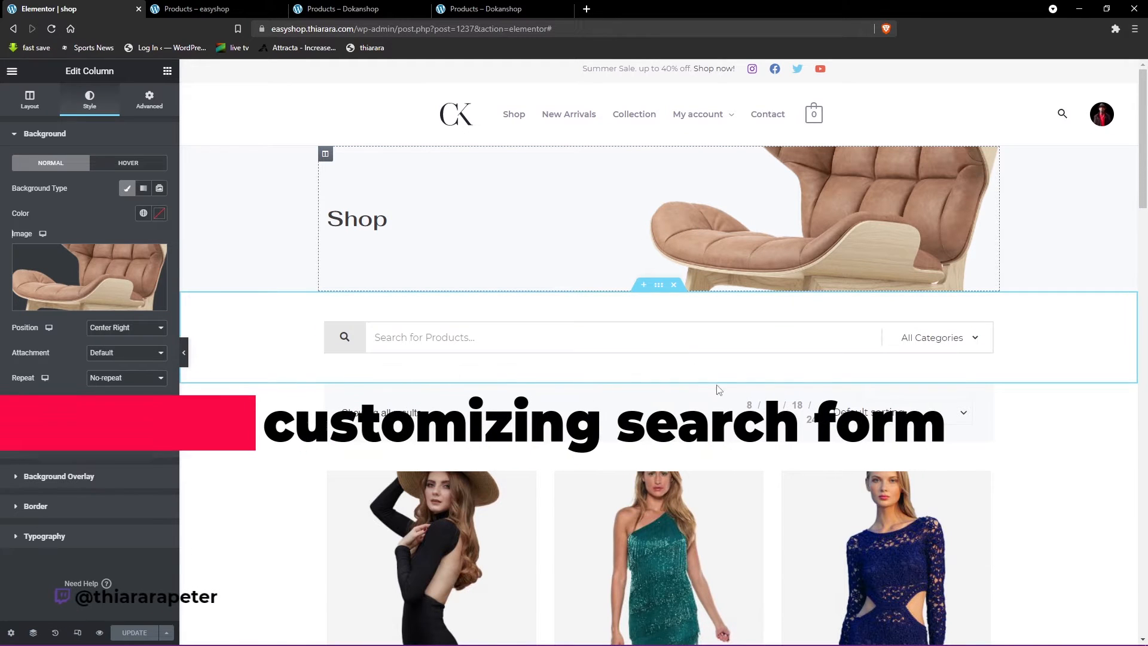
key(ctrl+Tab)
key(ctrl+Tab)
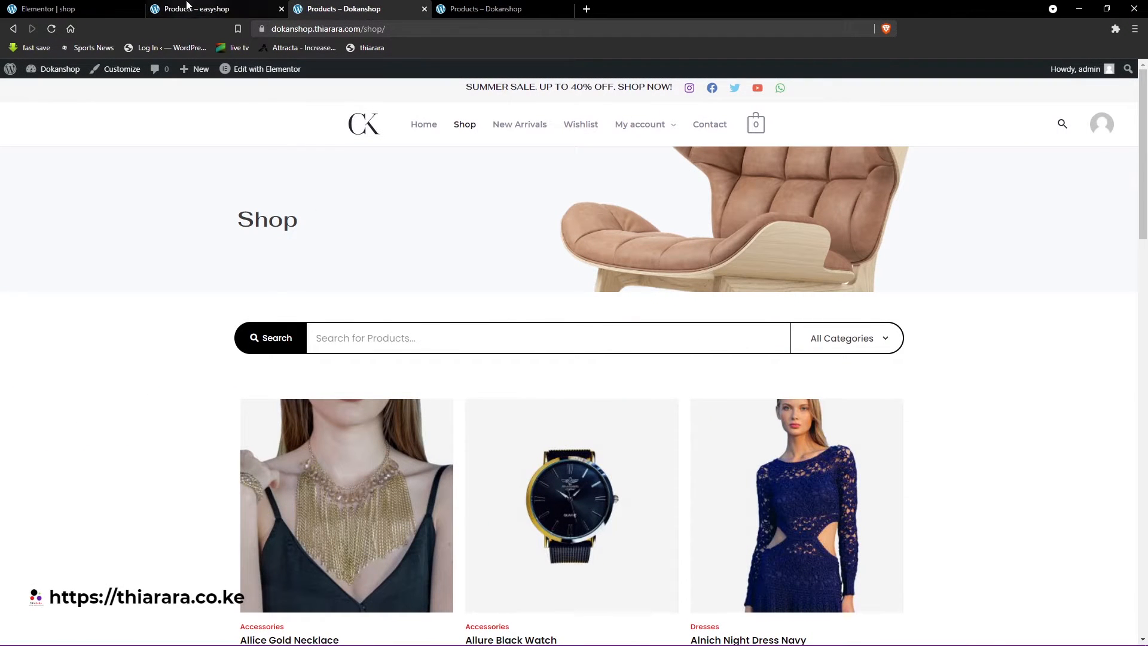
click(73, 6)
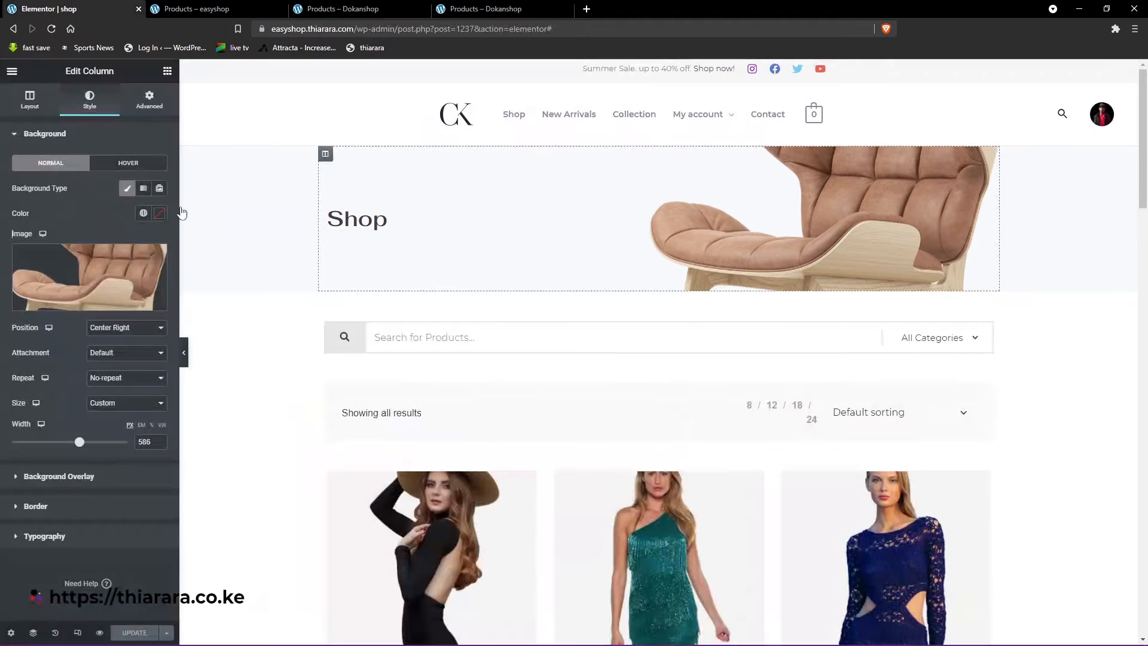
- Open the Advanced Search widget's settings from the product search bar and view its category dropdown
click(987, 329)
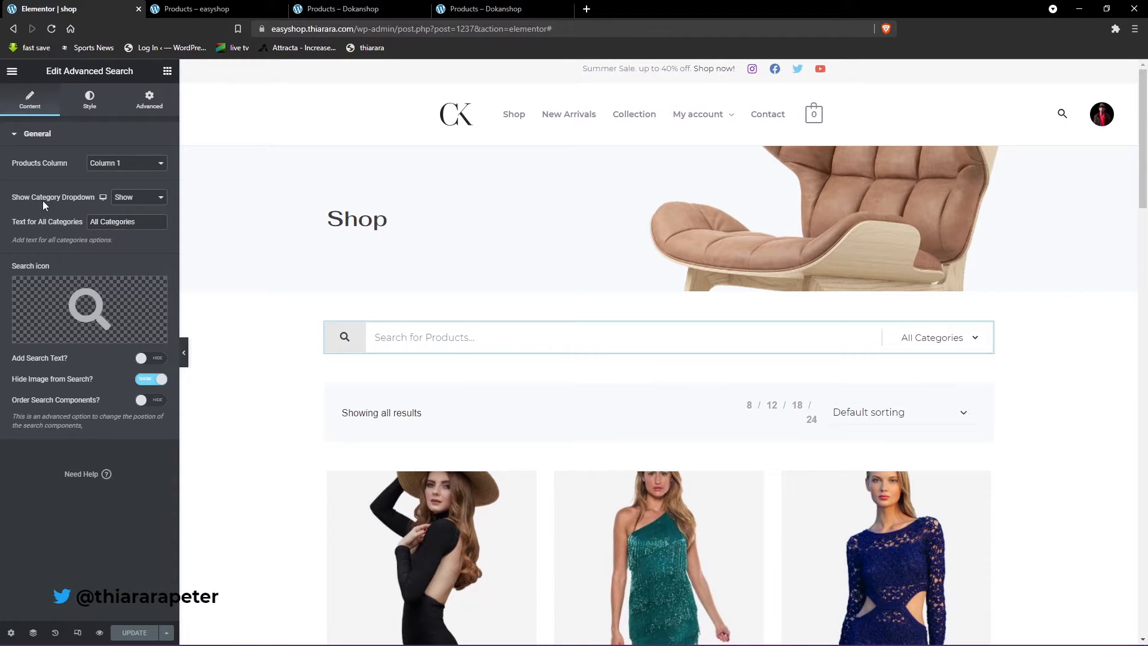
click(935, 338)
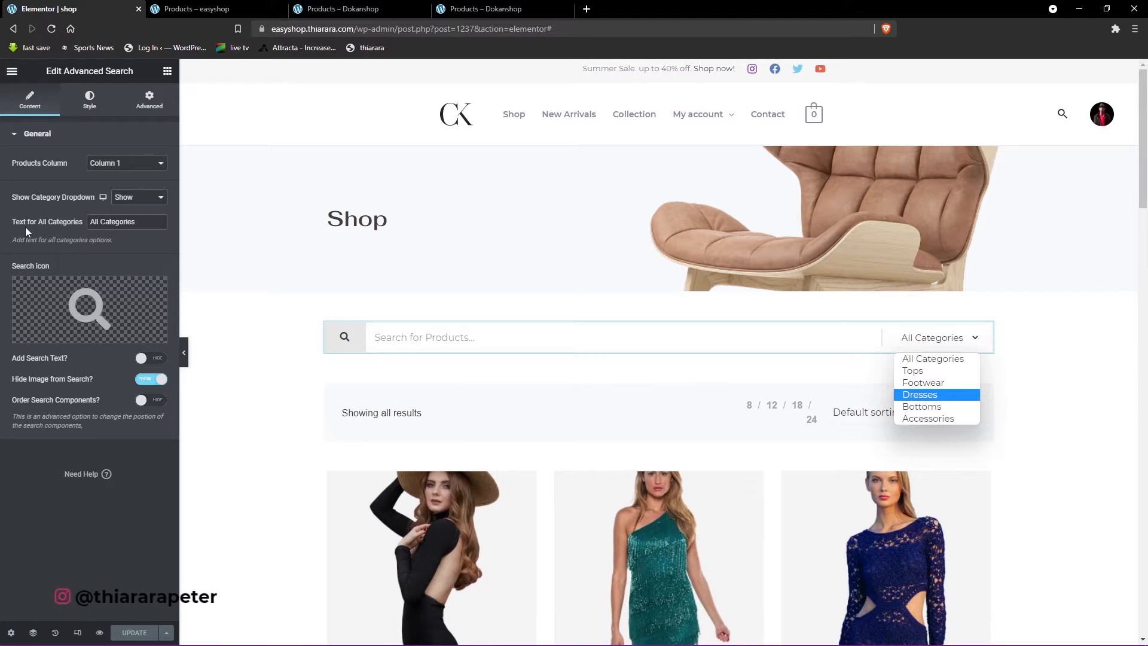
- Clear the Advanced Search widget's text for all categories and restore it as All Categories
drag(143, 226, 84, 228)
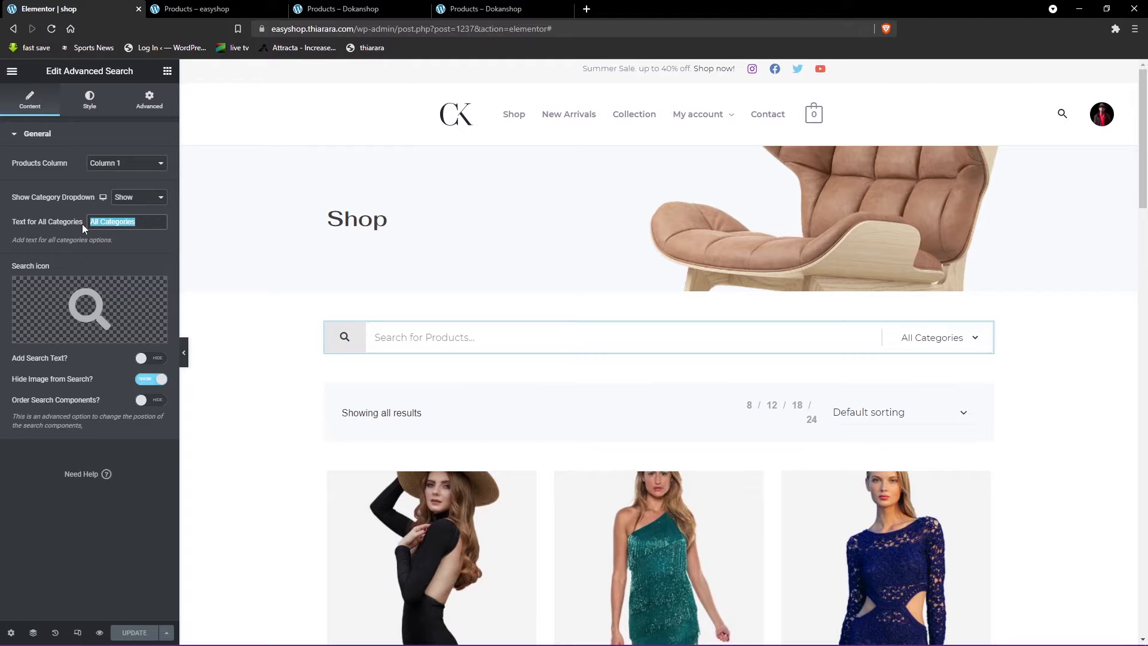
key(BackSpace)
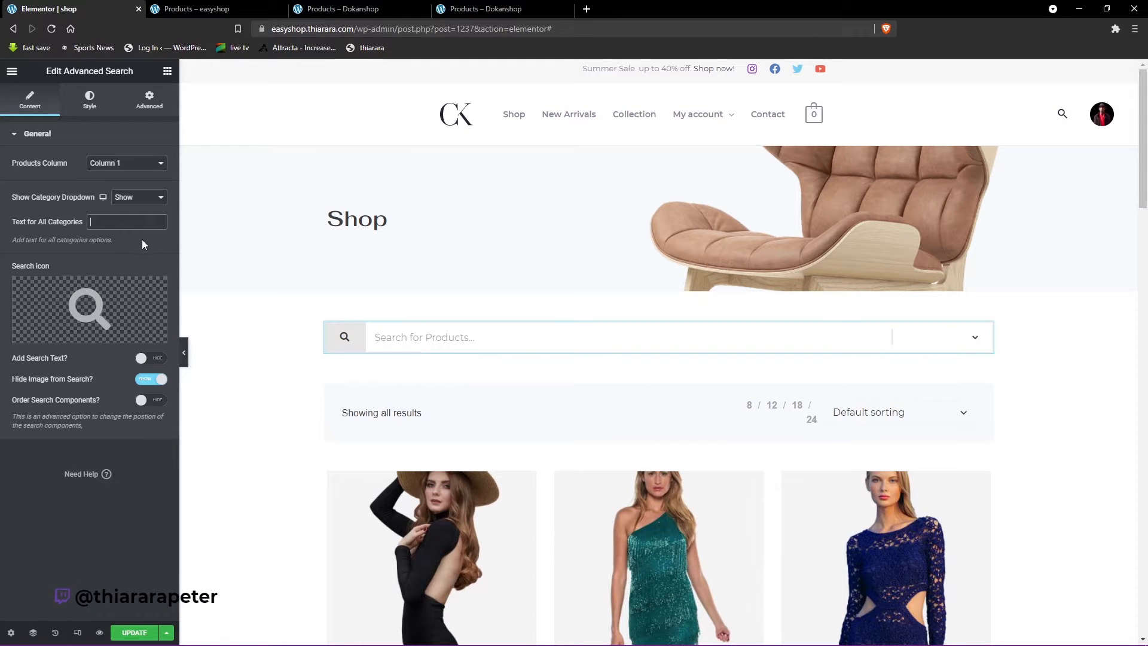
click(122, 222)
click(120, 247)
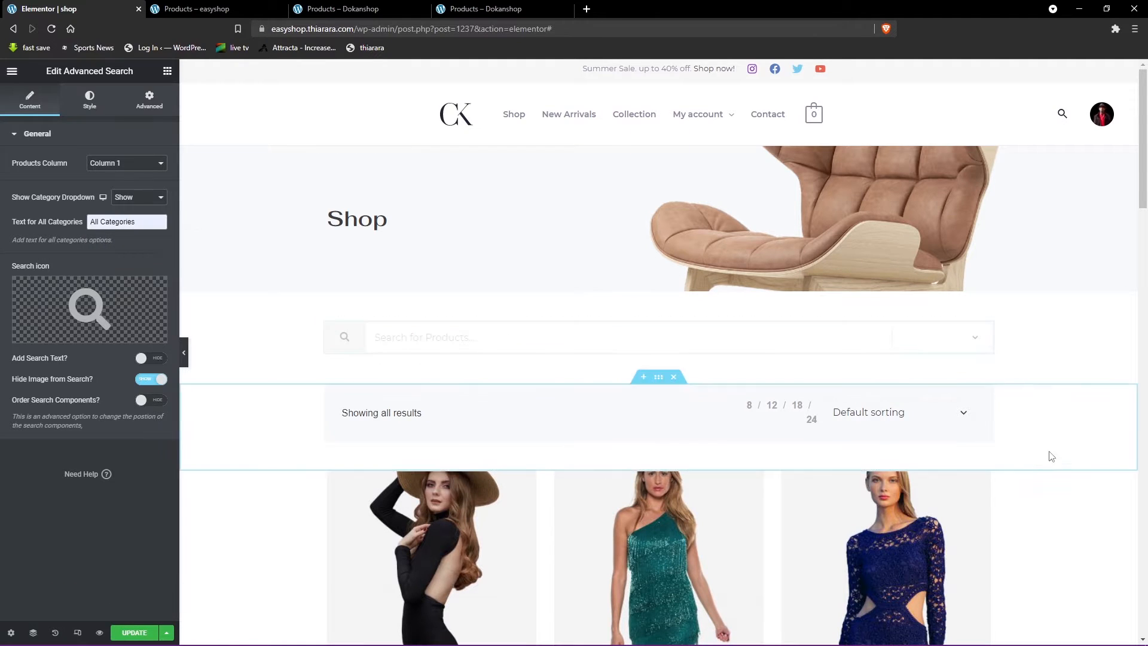
- Compare the search bar on the live easyshop shop page with the one on the Dokanshop demo
mouse_move(90, 311)
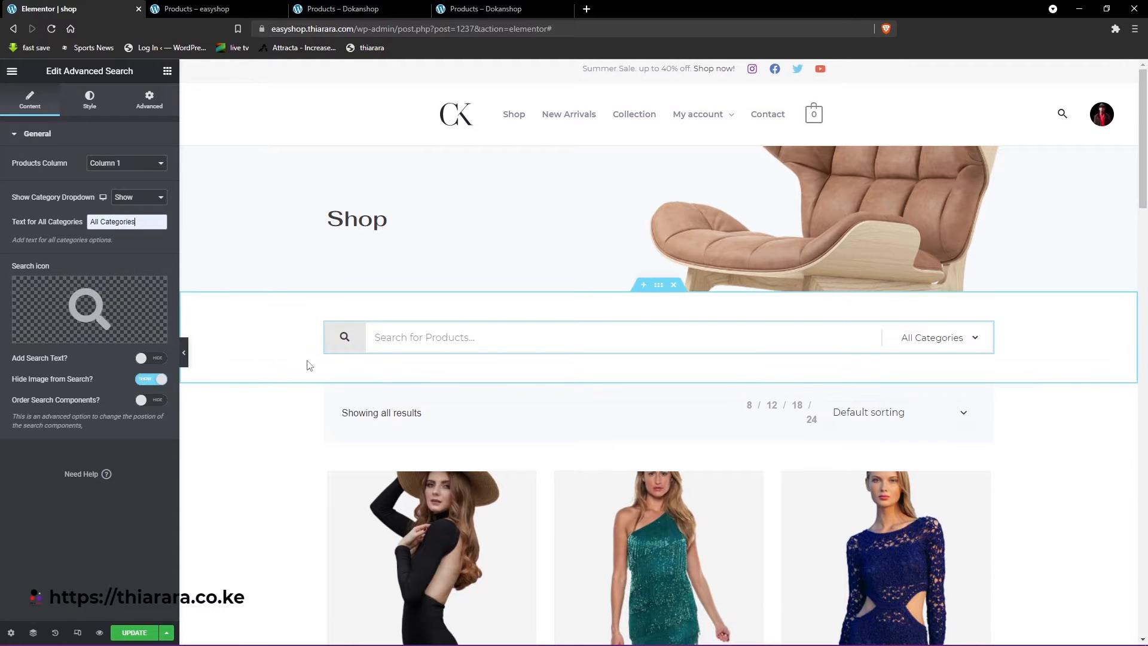
key(ctrl+Tab)
scroll(293, 170, up, 5)
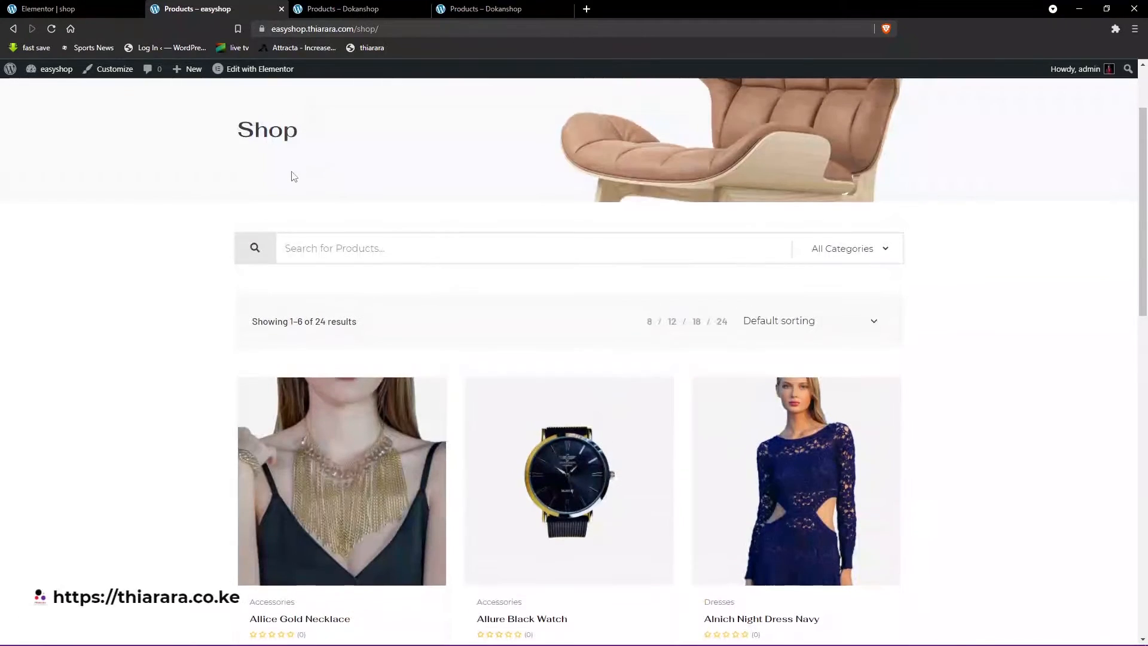
click(345, 9)
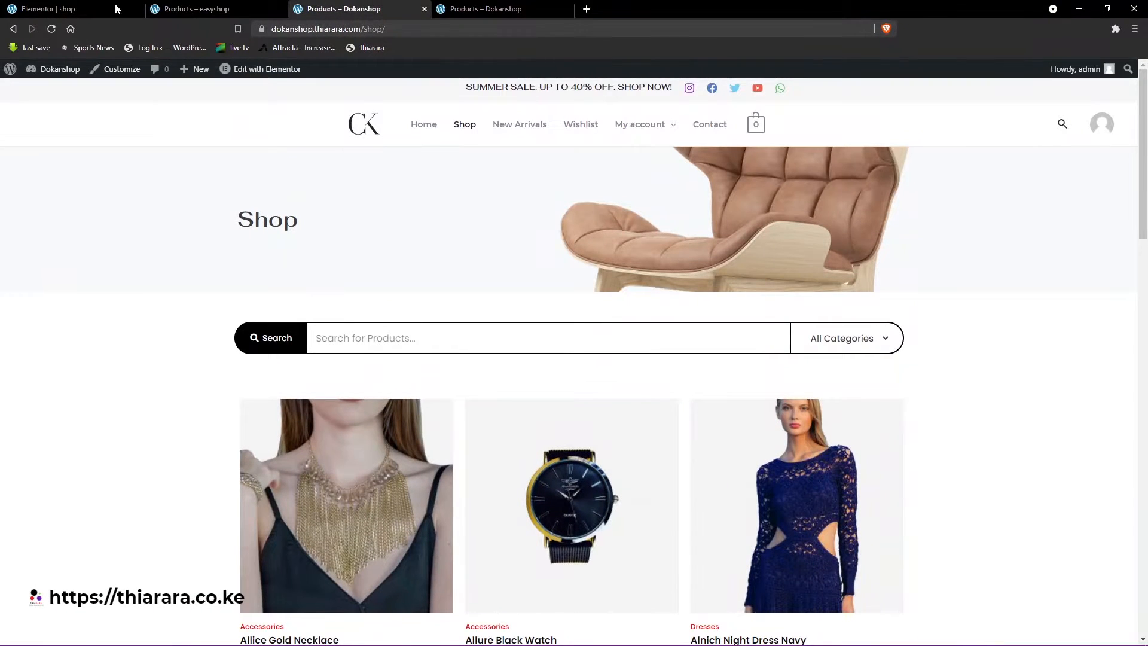
click(115, 6)
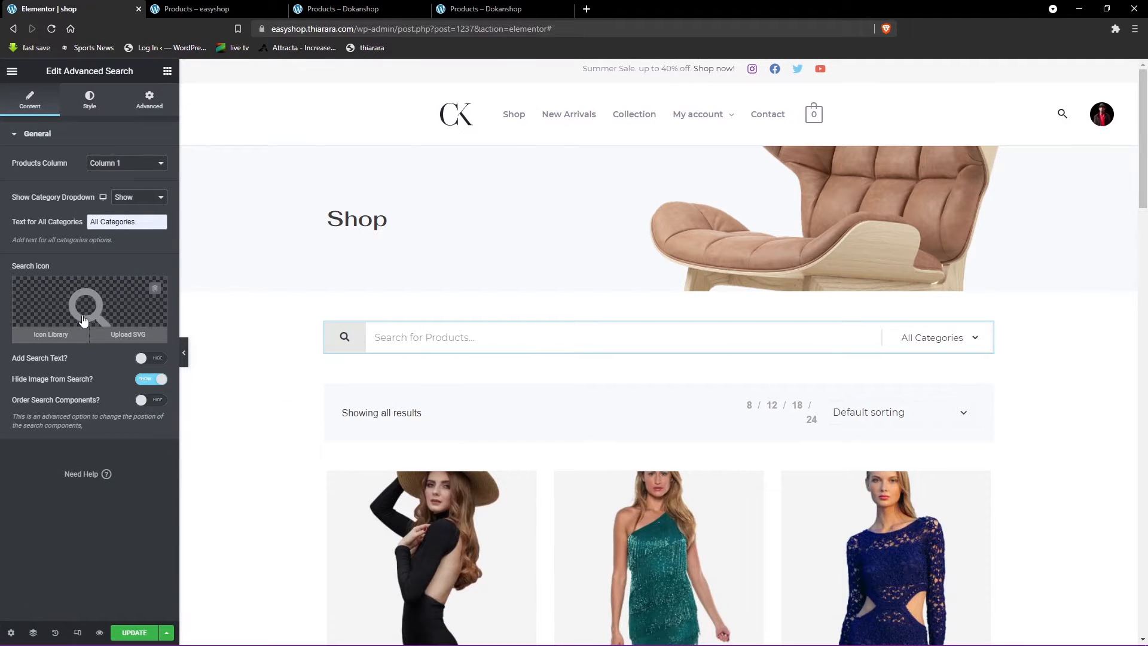
- Enable the search text option for the Advanced Search widget and set the text to Search
click(156, 363)
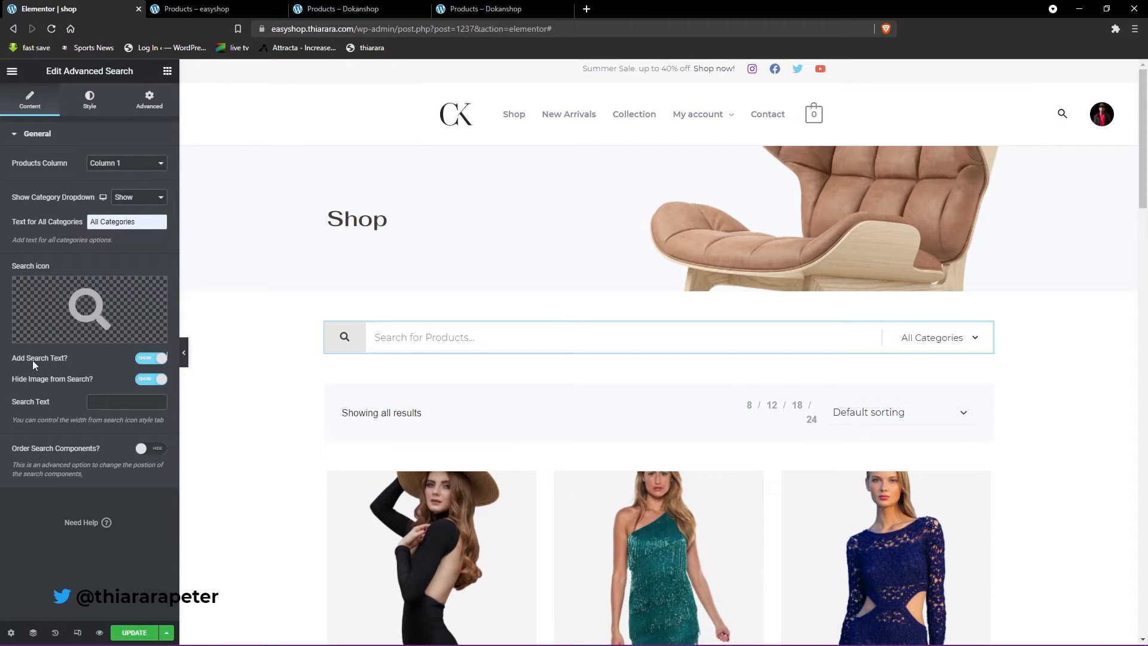
click(102, 401)
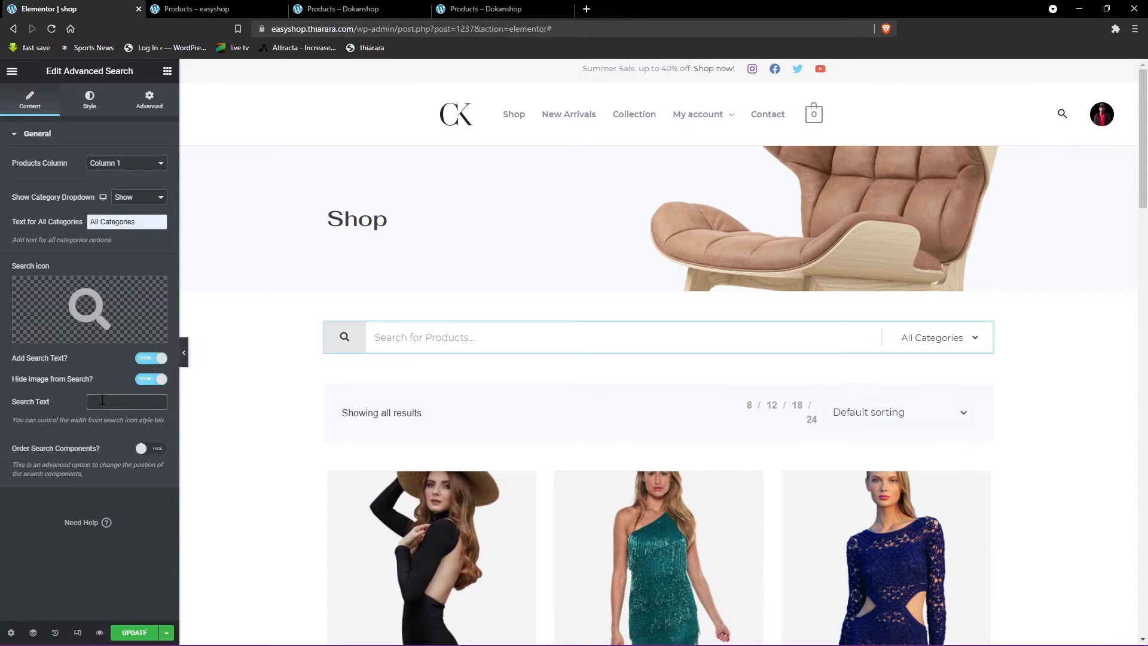
text(Sea)
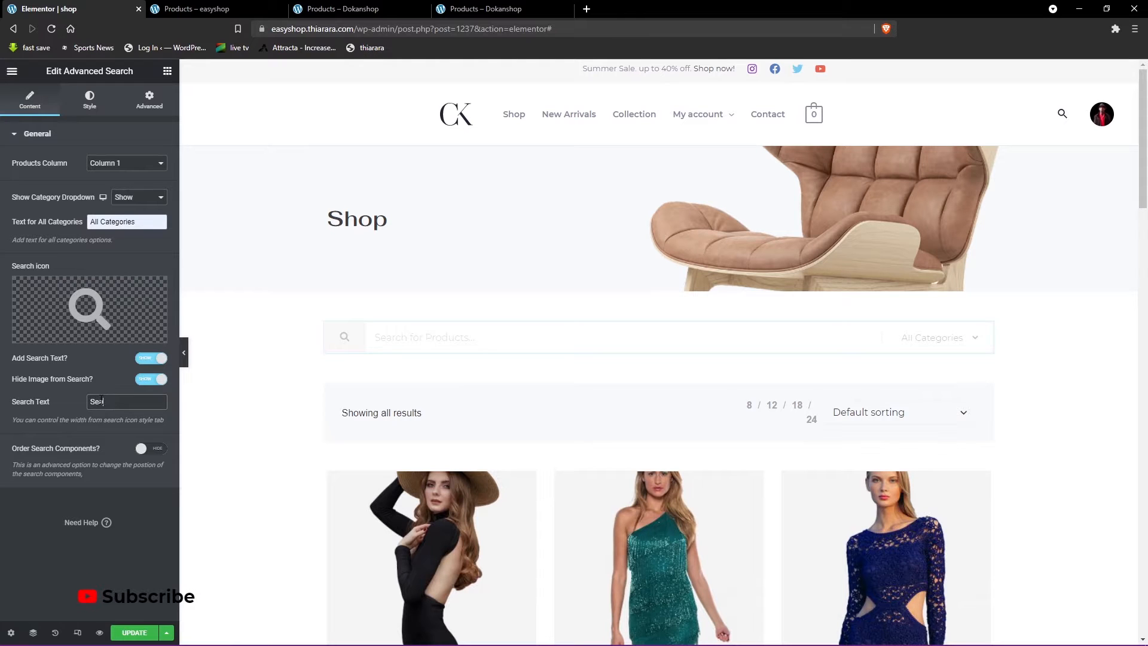
text(rch)
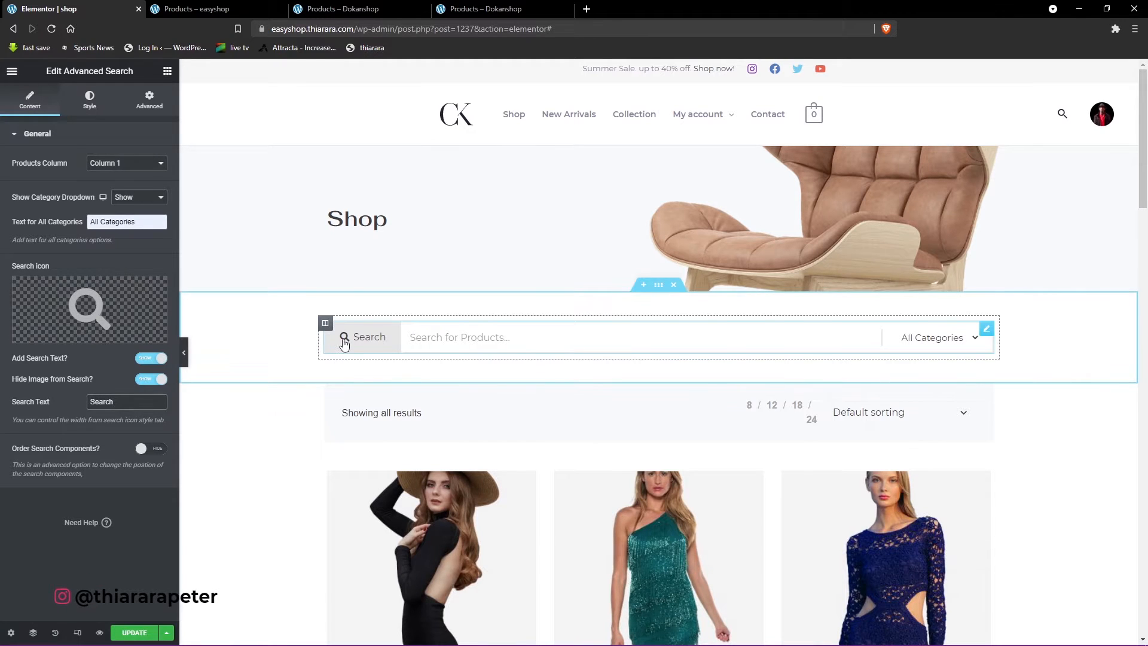
- Browse the icon library for the search icon and close it without inserting another icon
click(84, 302)
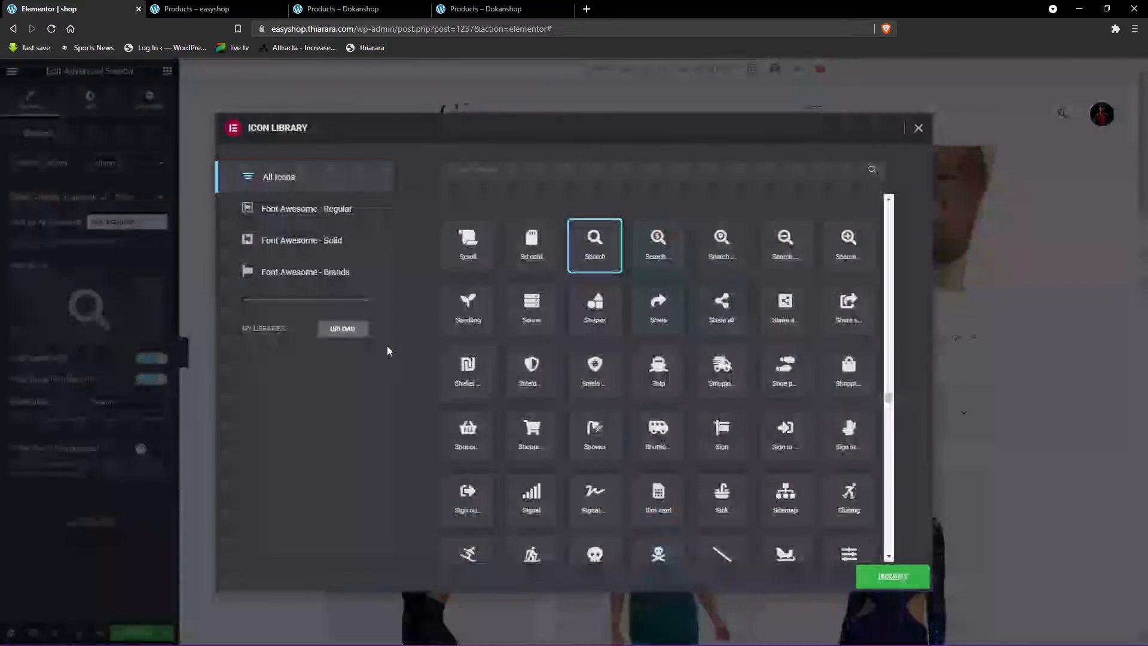
scroll(621, 374, down, 10)
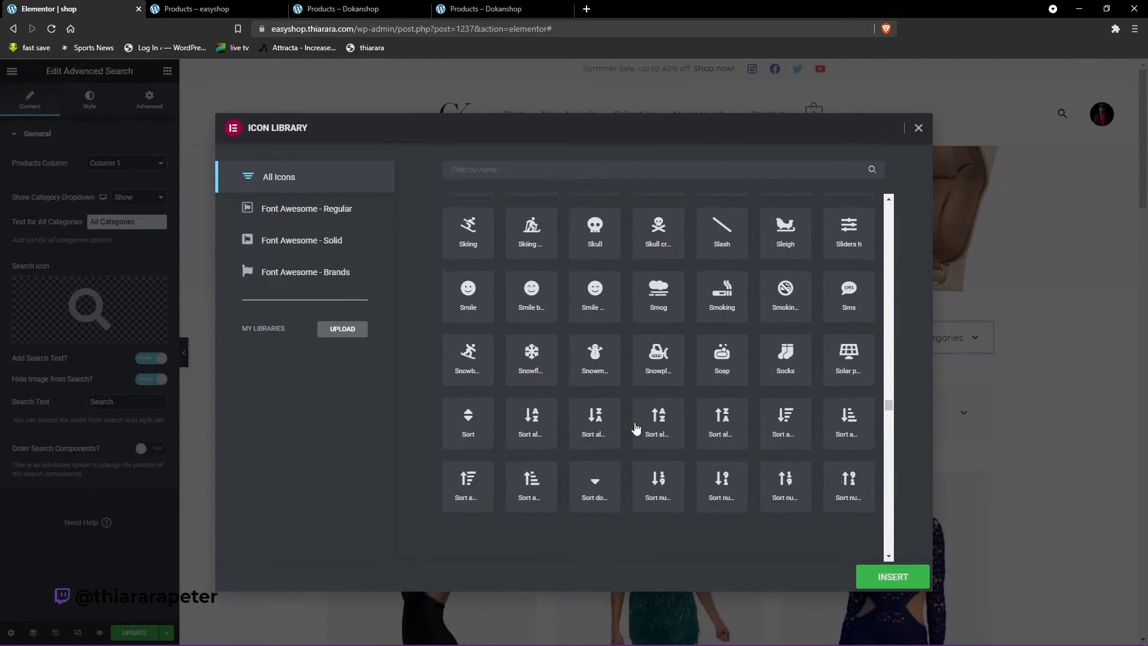
click(919, 127)
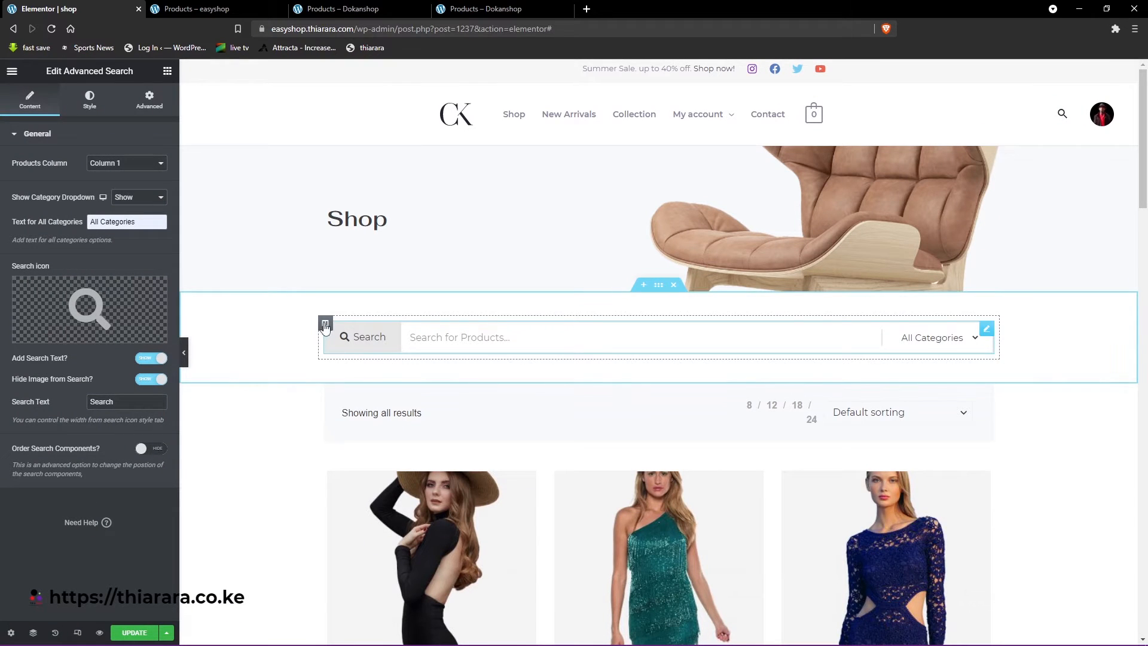
- In the search form's styling, try smaller form heights of about 36 and 44 px, and clear the form height value
click(89, 100)
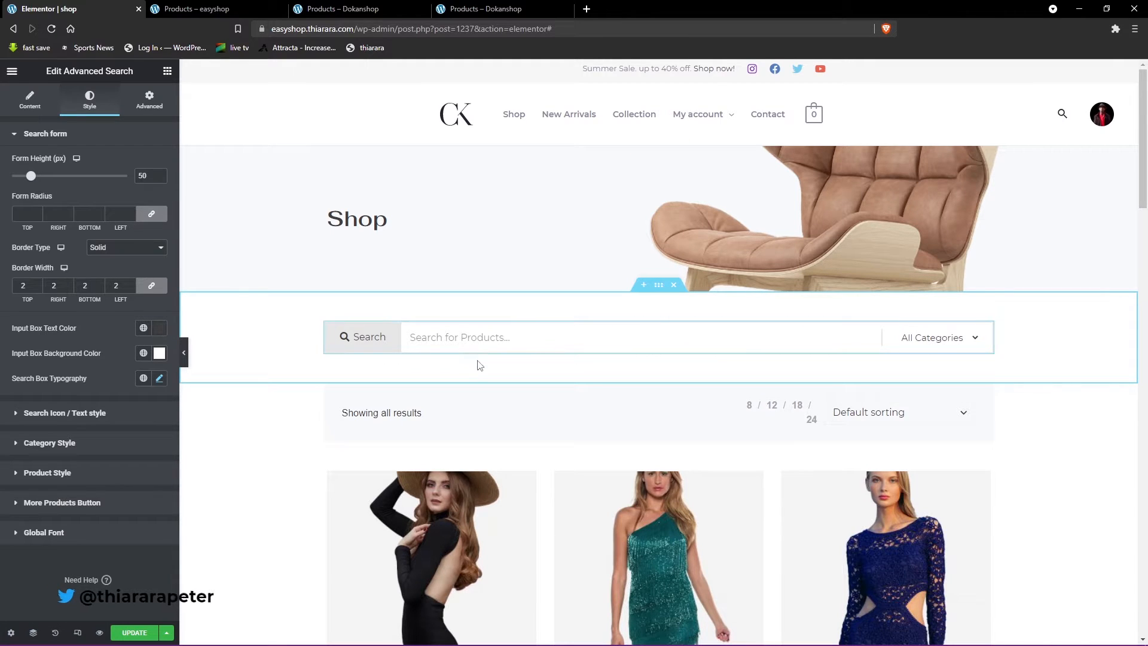
drag(31, 176, 12, 176)
drag(25, 178, 36, 178)
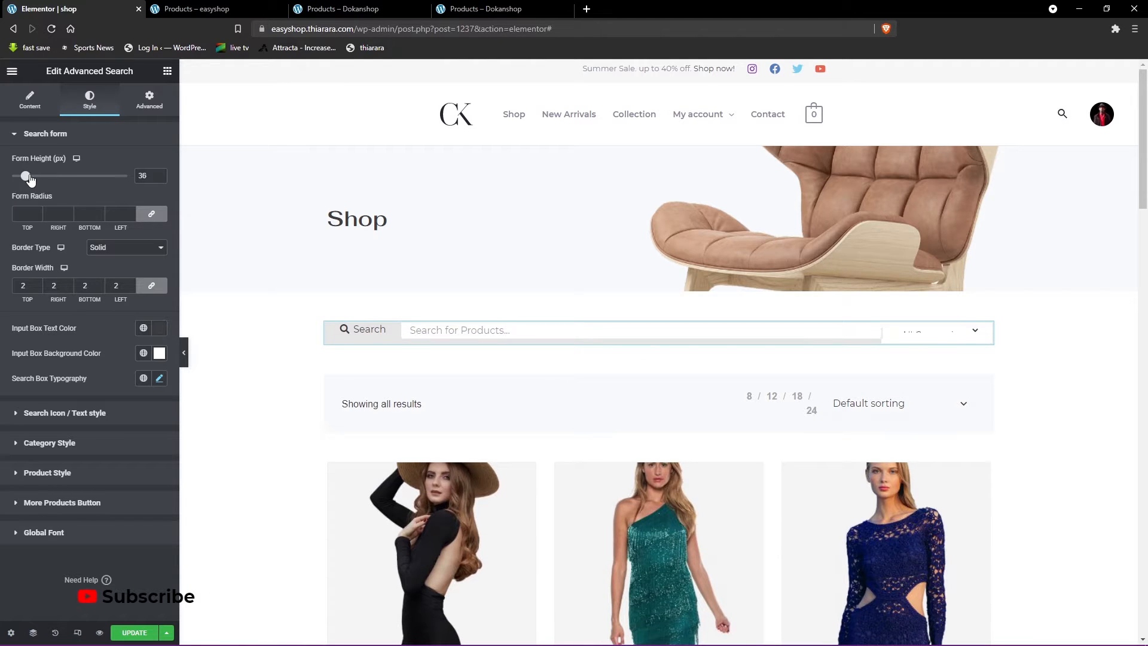
drag(146, 175, 138, 175)
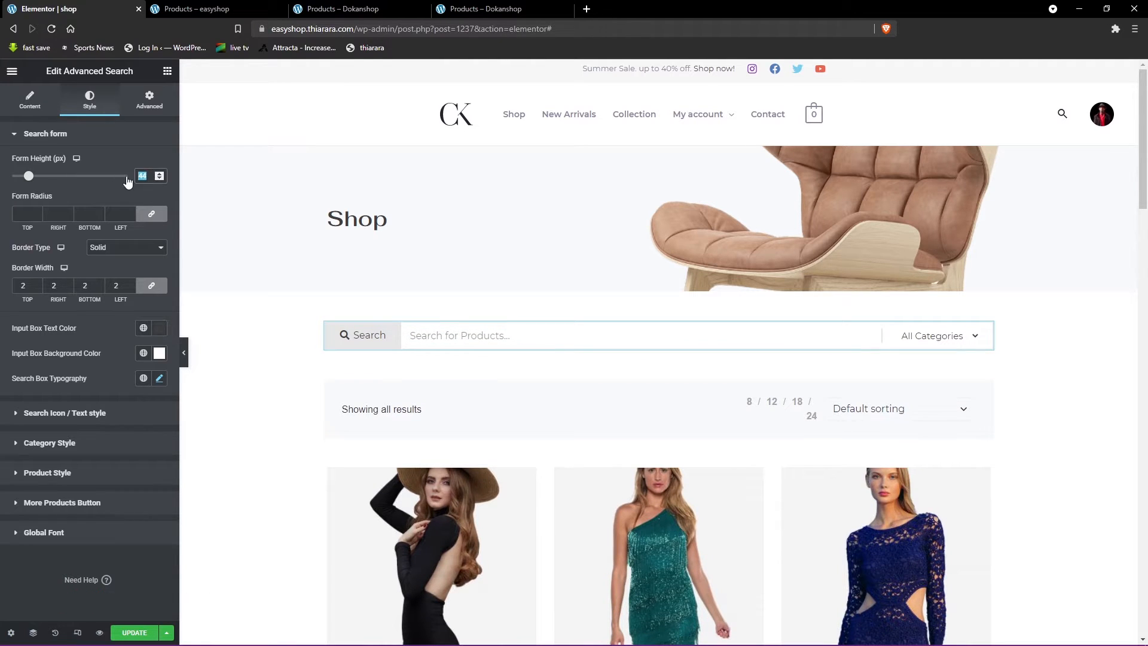
key(BackSpace)
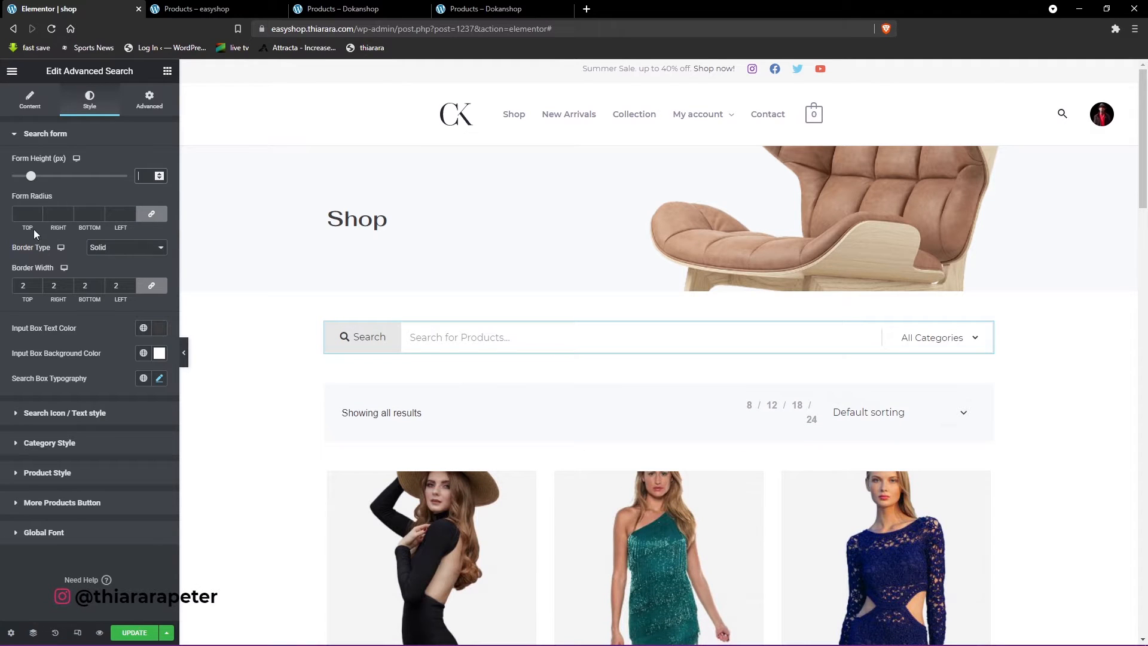
- Set the search form's radius to 50 on all sides and choose Solid as its border type
click(28, 214)
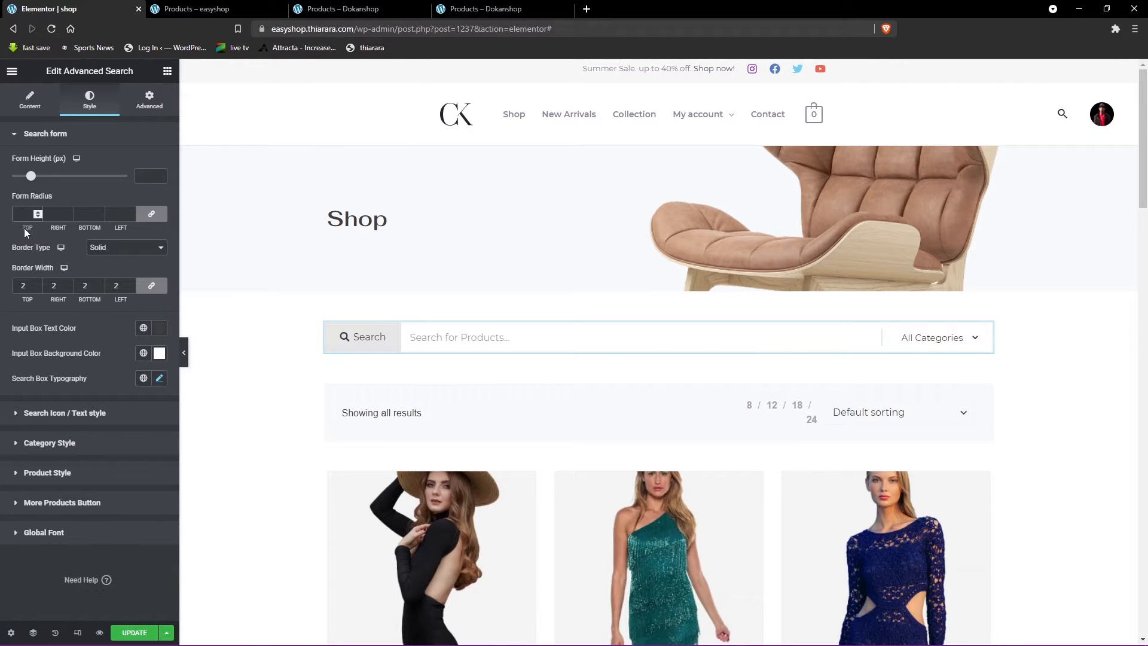
text(50)
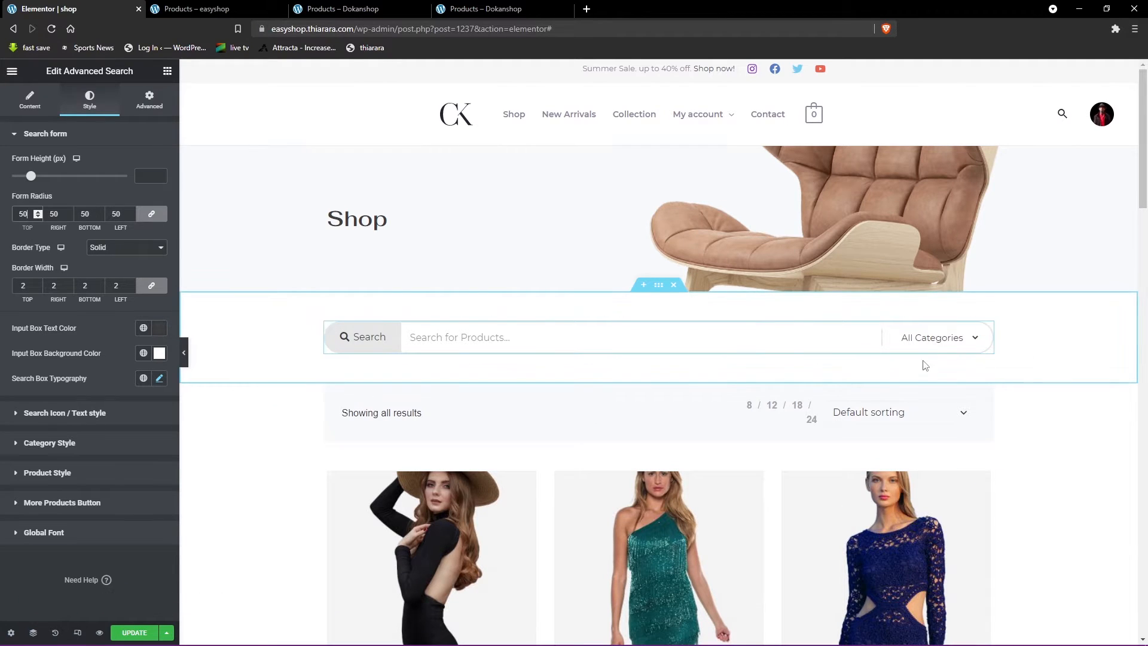
click(117, 252)
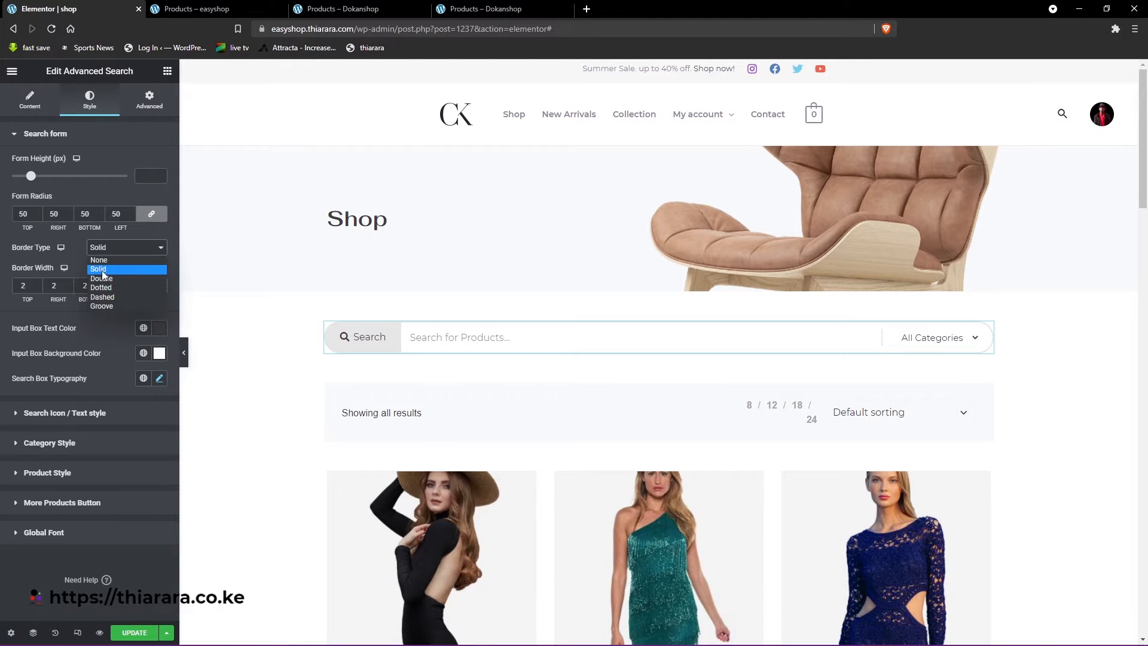
click(104, 270)
double_click(18, 285)
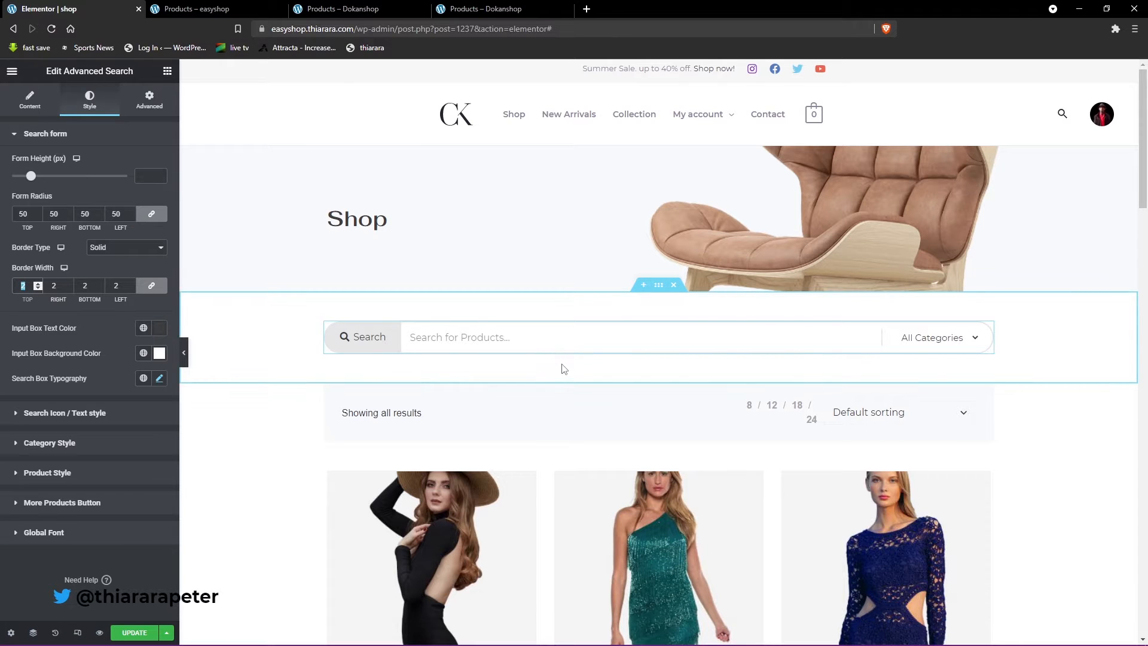
- Check the search form's border on the Dokanshop and easyshop shop pages, and return to the Elementor editor
click(344, 8)
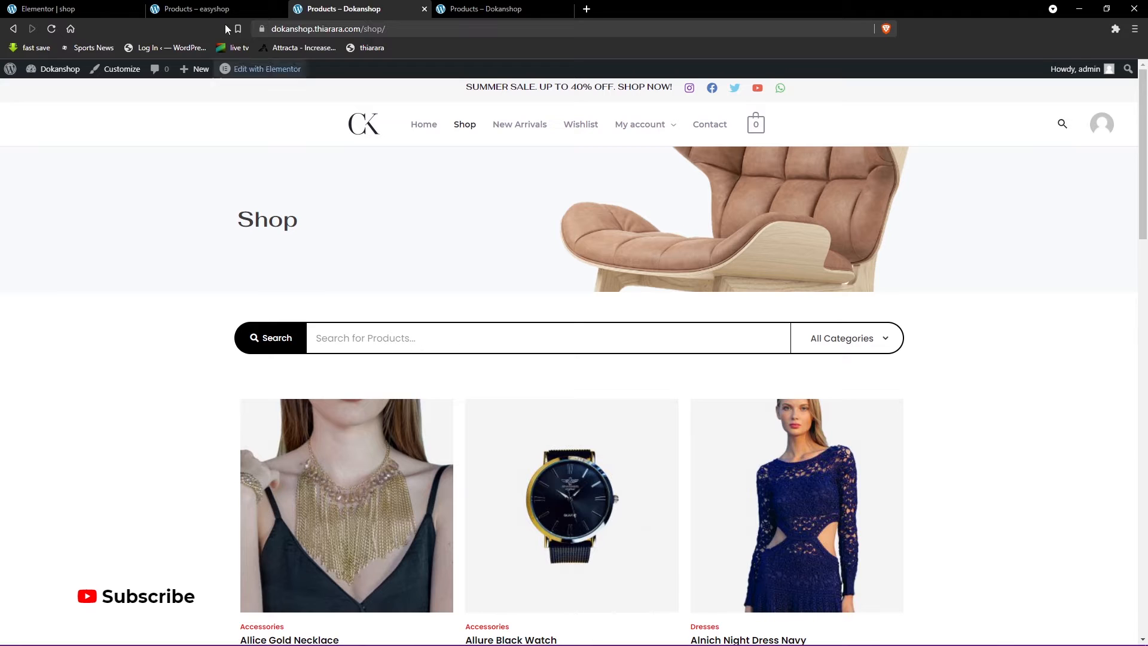
click(186, 11)
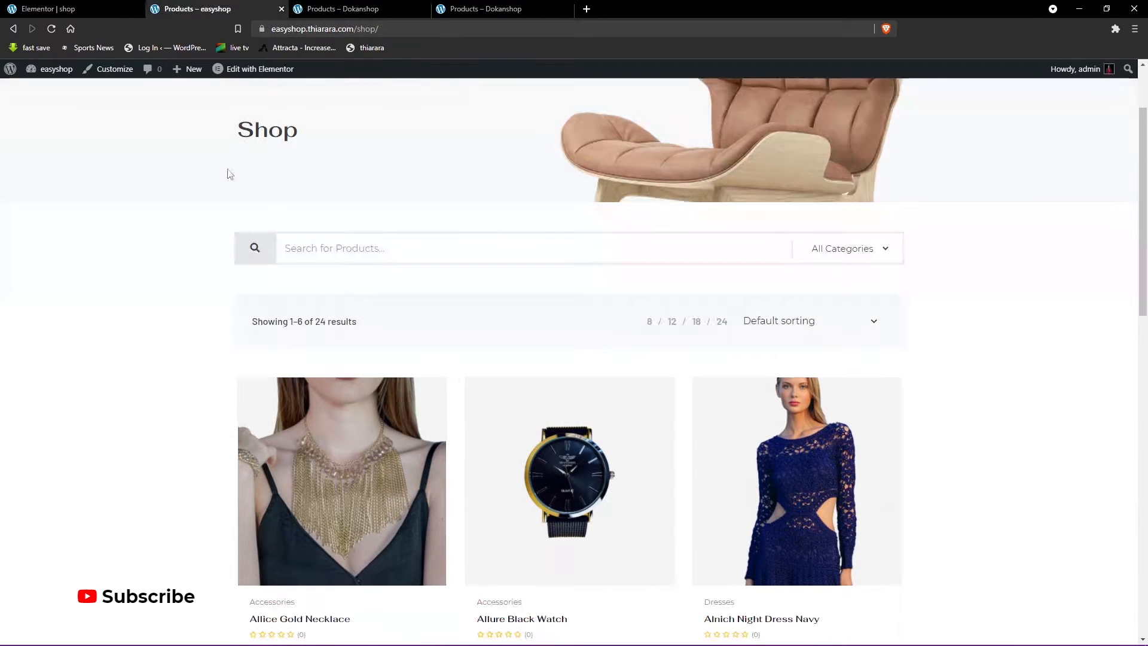
click(88, 6)
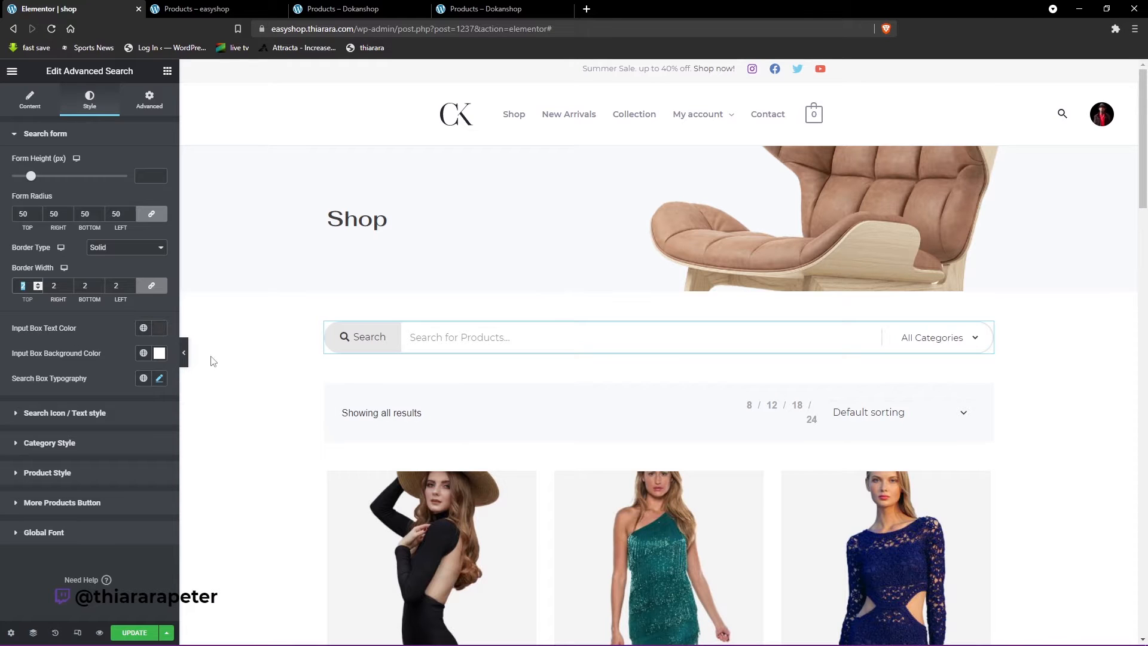
- Set the search form's input box text color to black, #000000
click(478, 338)
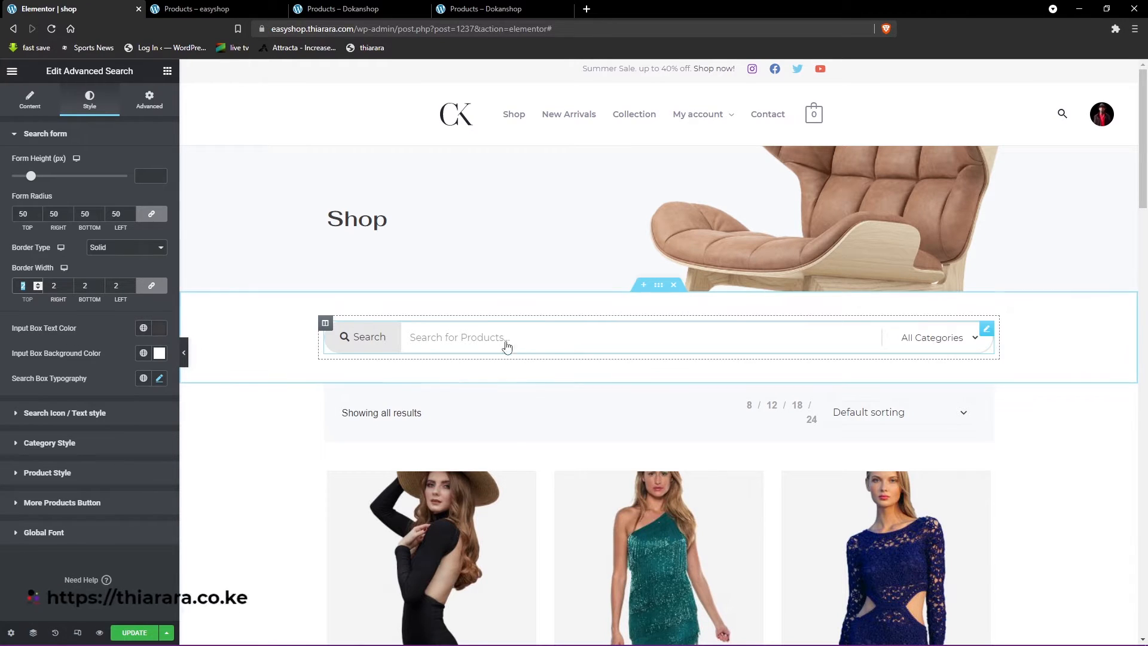
click(164, 333)
drag(61, 436, 17, 485)
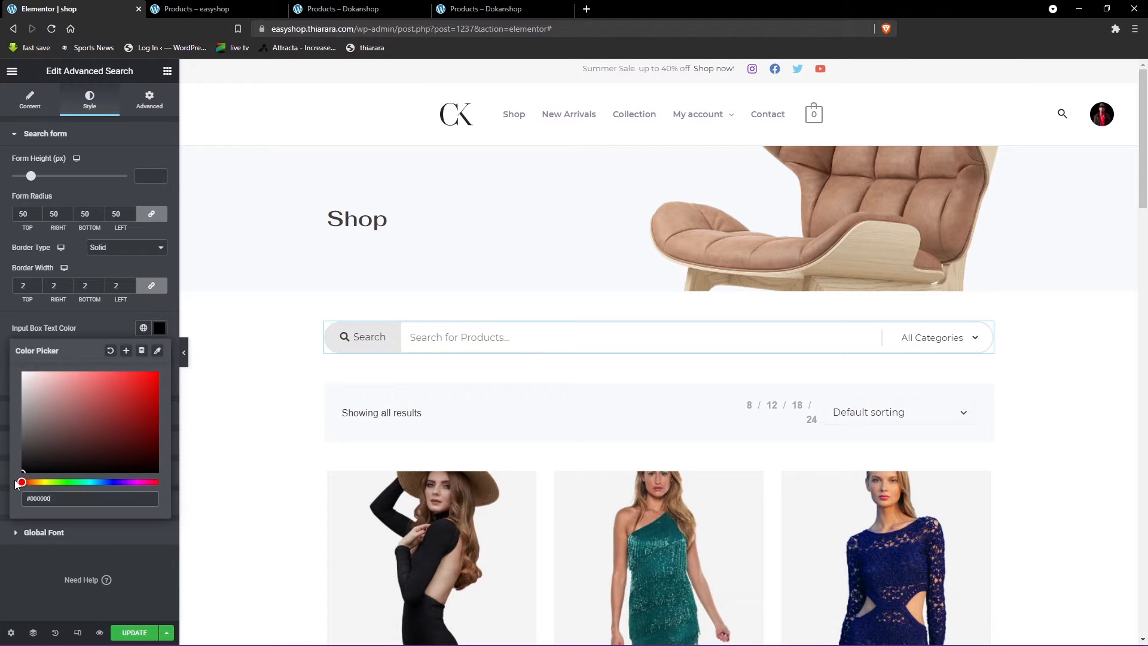
- Test the input text color by entering bhj in the product search field, clear it and close the color picker
click(465, 339)
text(bhj)
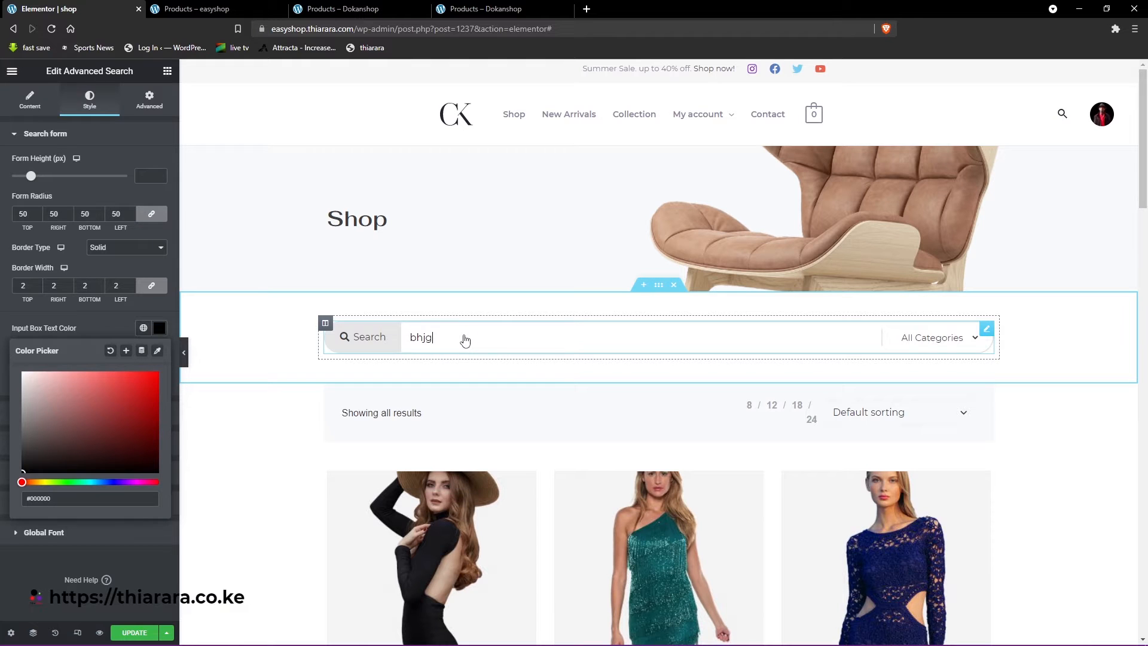
key(BackSpace)
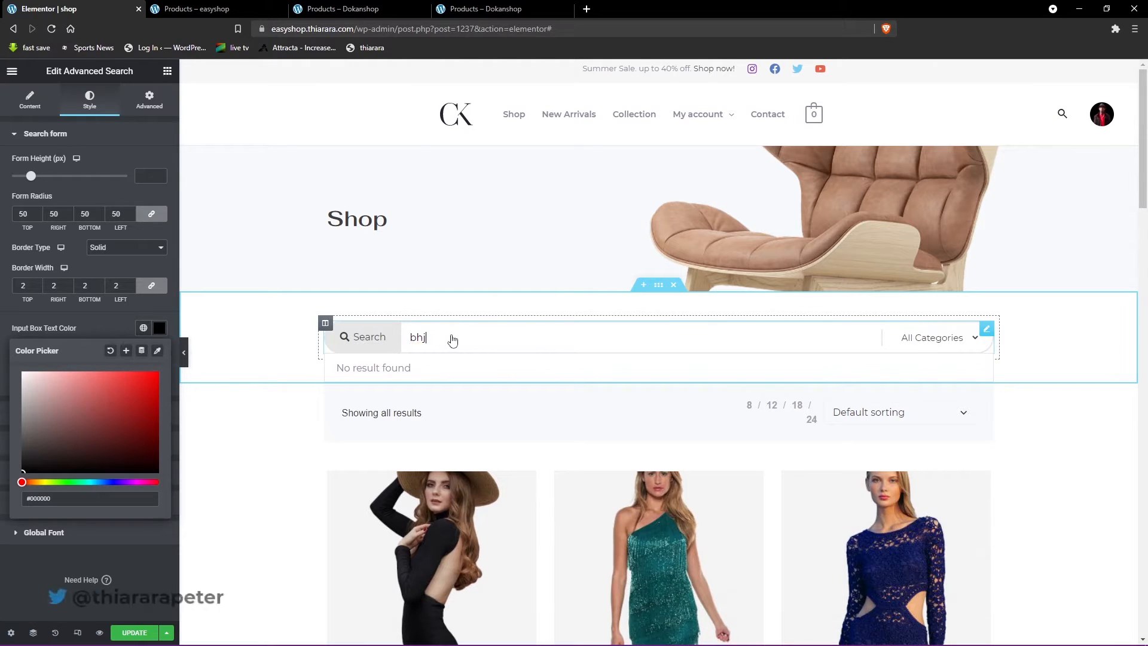
key(BackSpace)
key(BackSpace)
key(BackSpace)
click(91, 325)
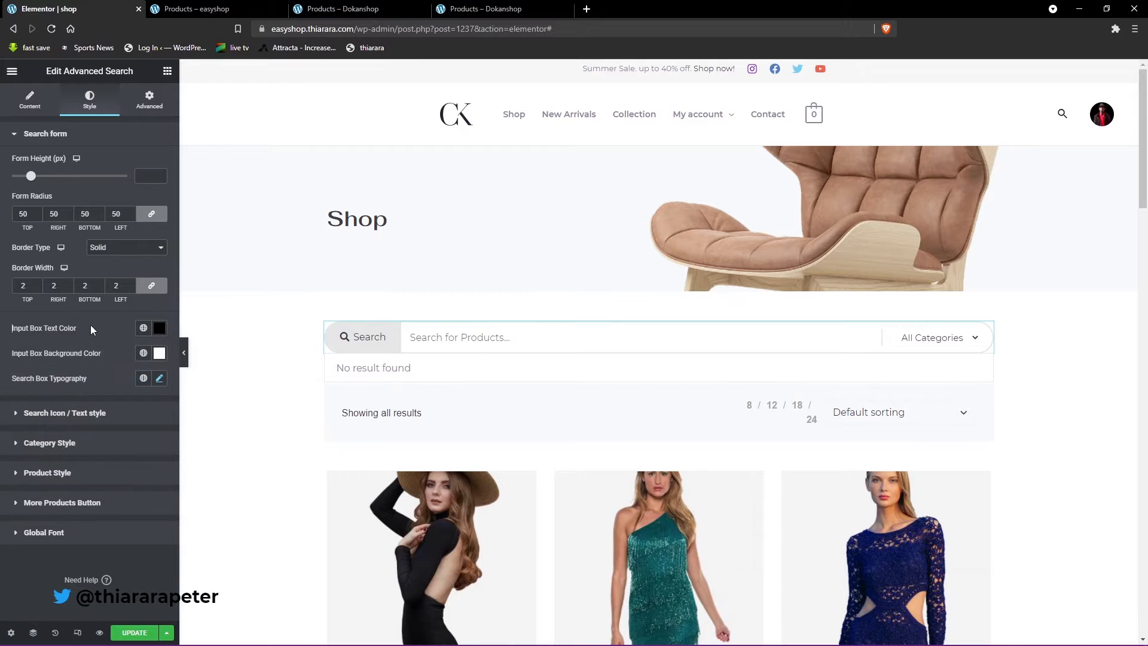
- Set the search form's input box background color to white, #FFFFFF, and close the color picker
click(159, 353)
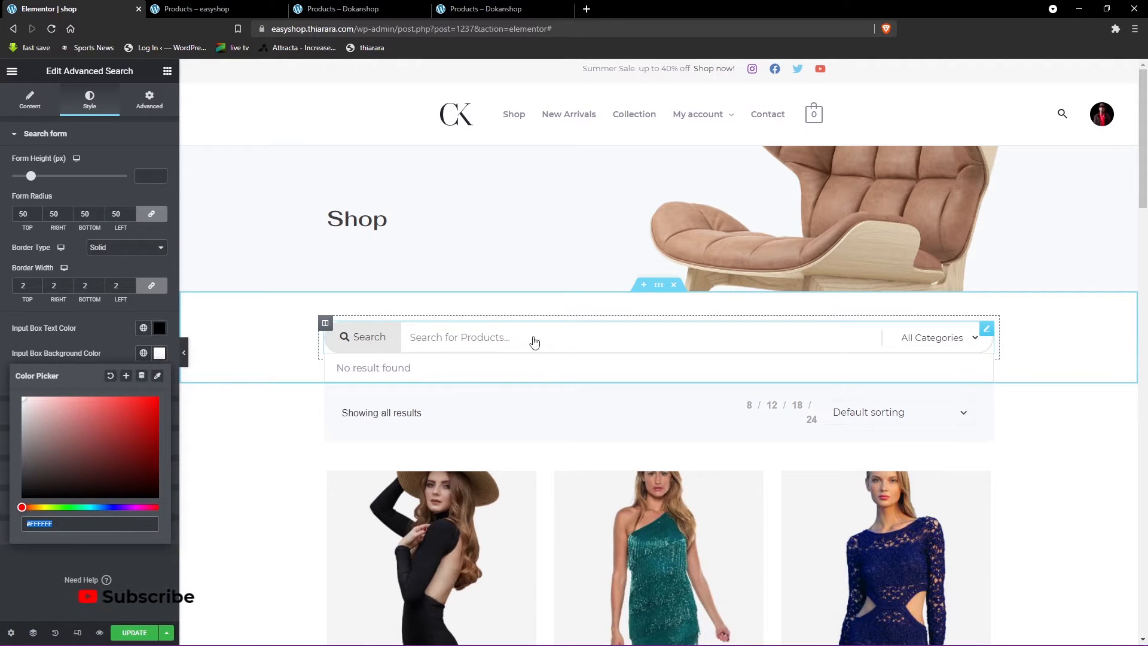
mouse_move(117, 418)
mouse_down()
mouse_move(135, 414)
mouse_move(78, 418)
mouse_move(21, 396)
mouse_up()
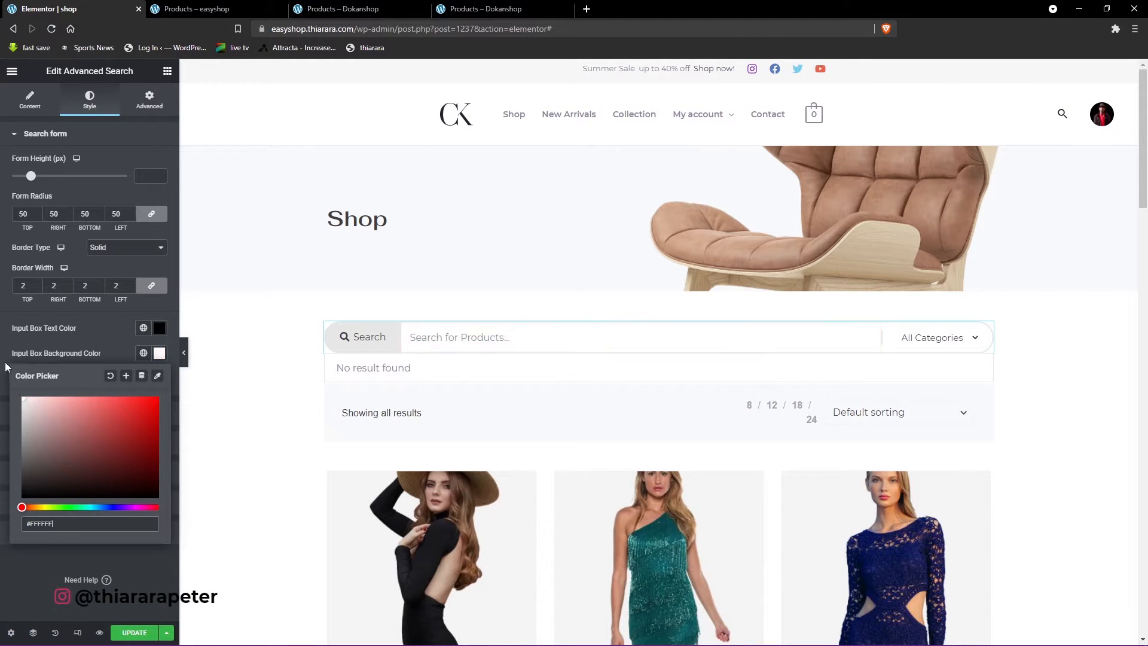
click(92, 317)
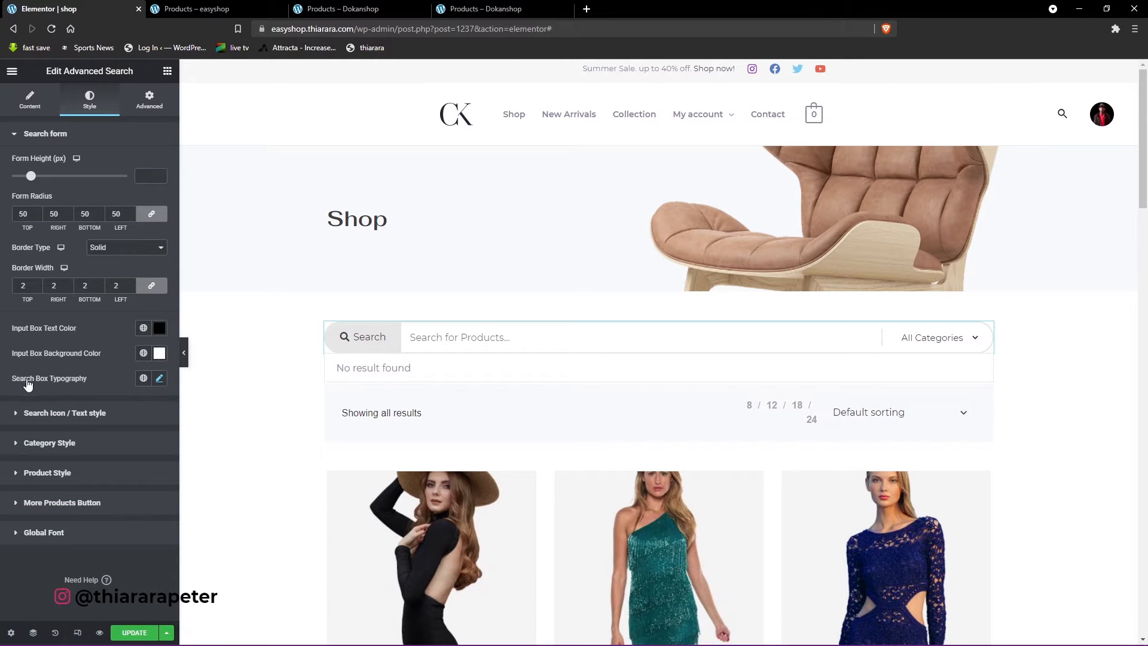
- Set the search box typography's weight to 600, keeping the font size at 16 px
click(160, 379)
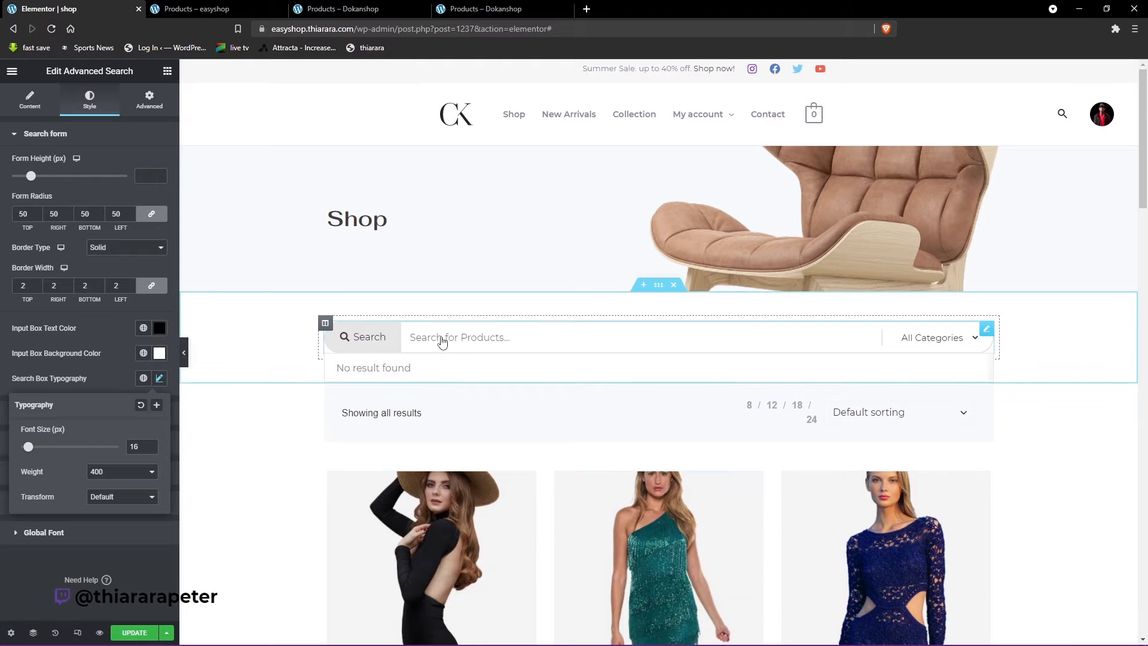
click(90, 476)
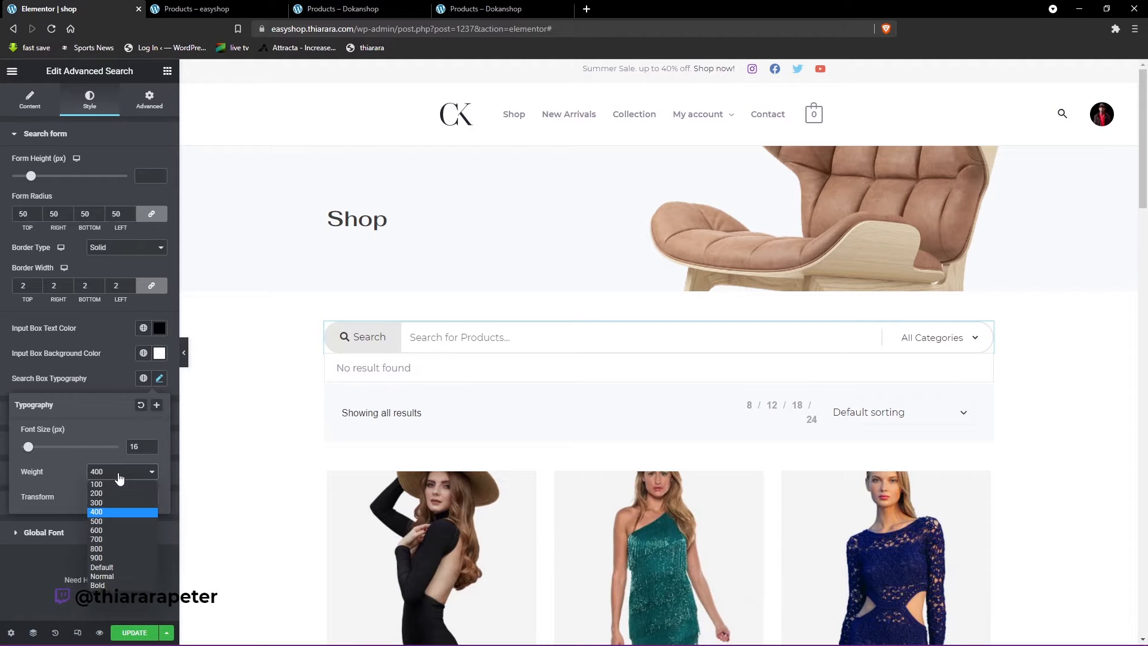
click(102, 530)
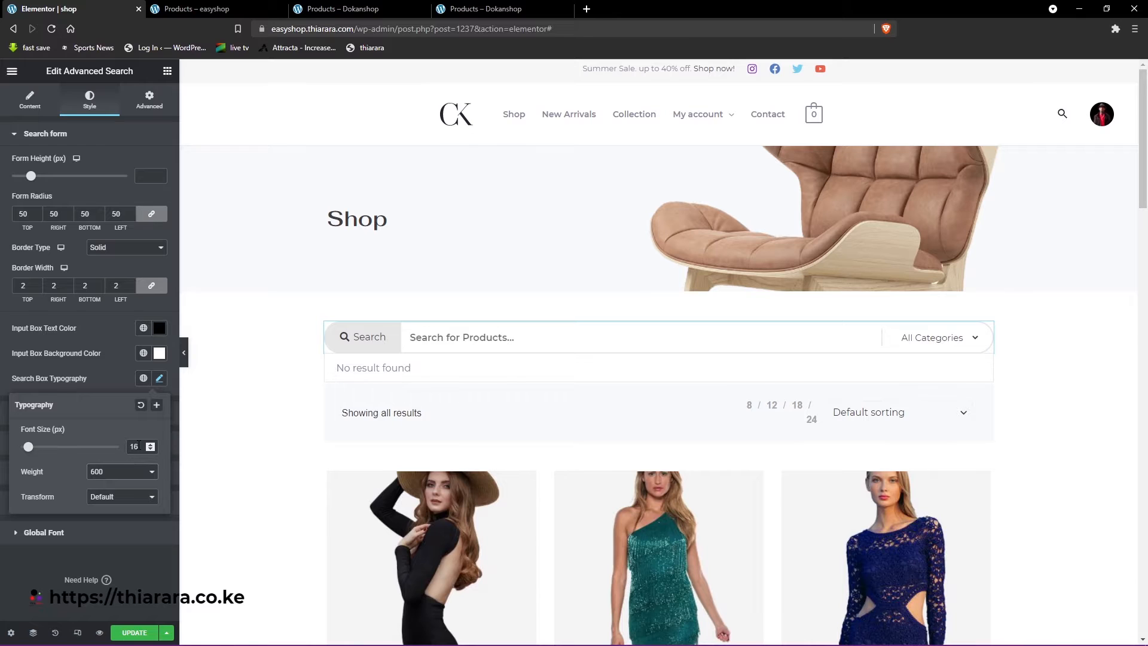
double_click(136, 446)
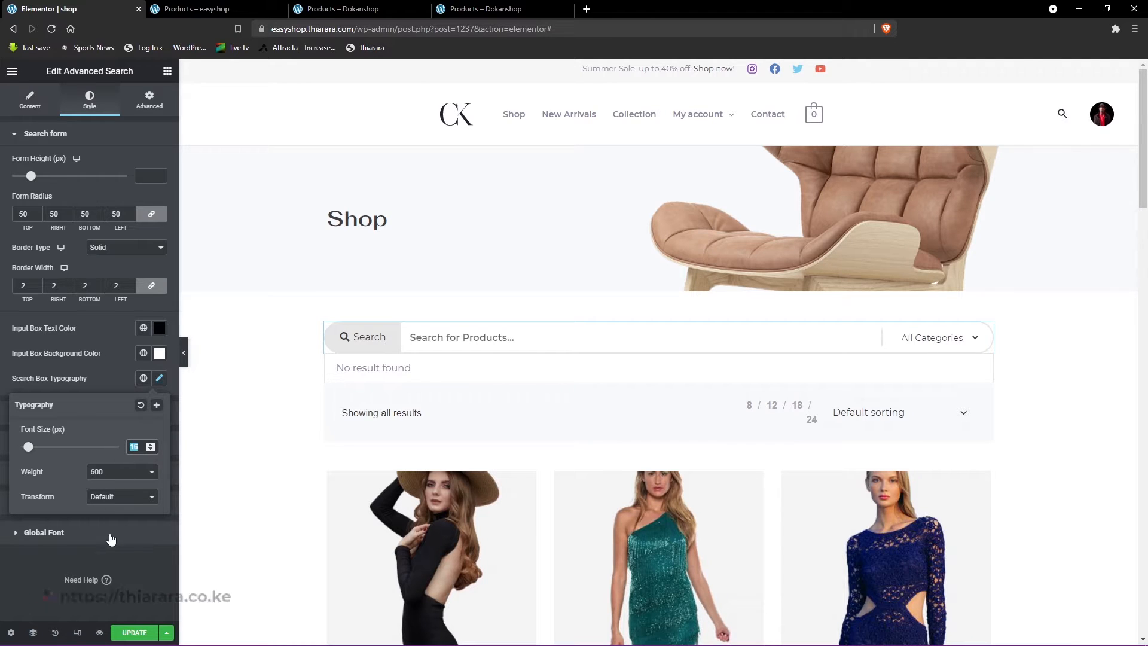
- Try the Capitalize transform on the search box typography, set it back to Default and close the typography settings
click(127, 503)
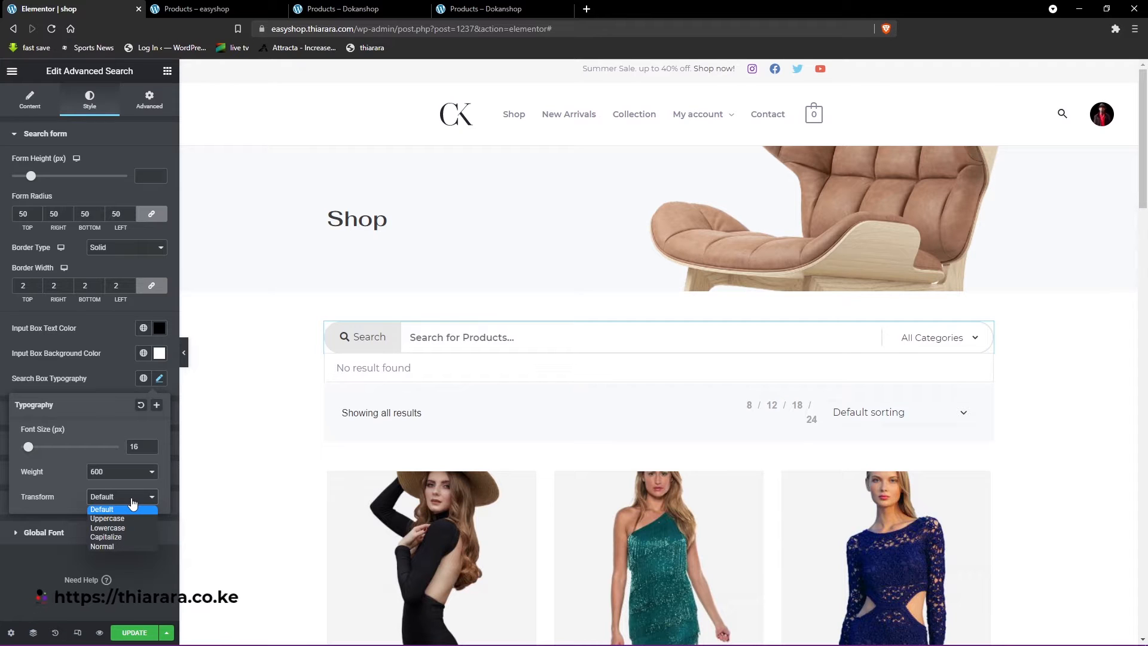
click(108, 537)
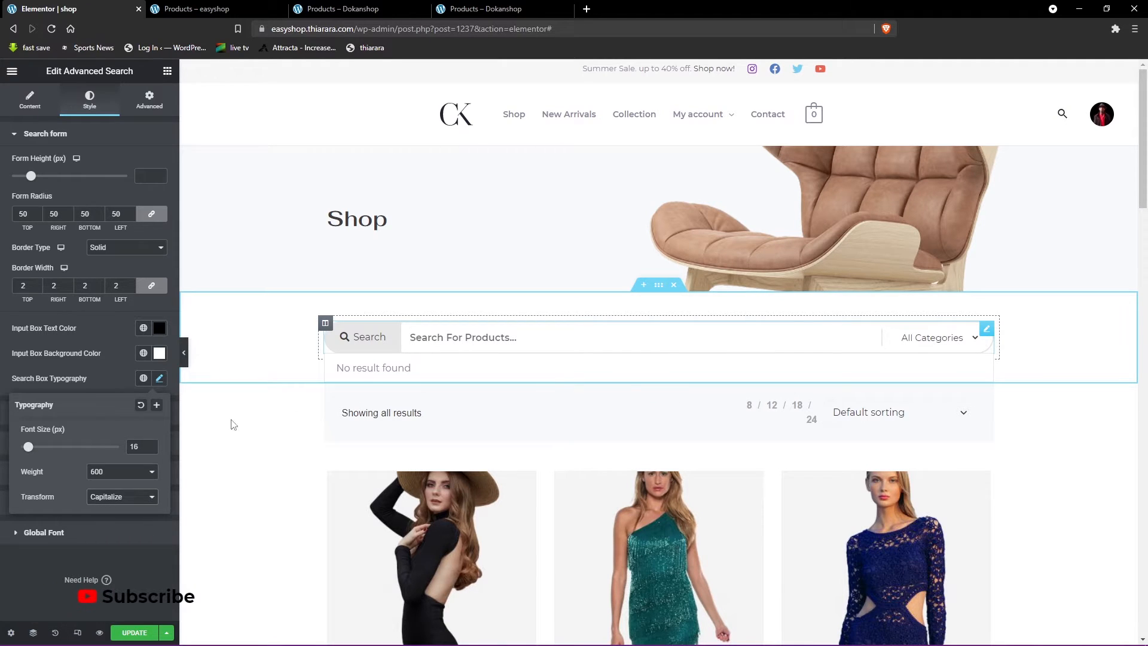
click(121, 497)
click(120, 509)
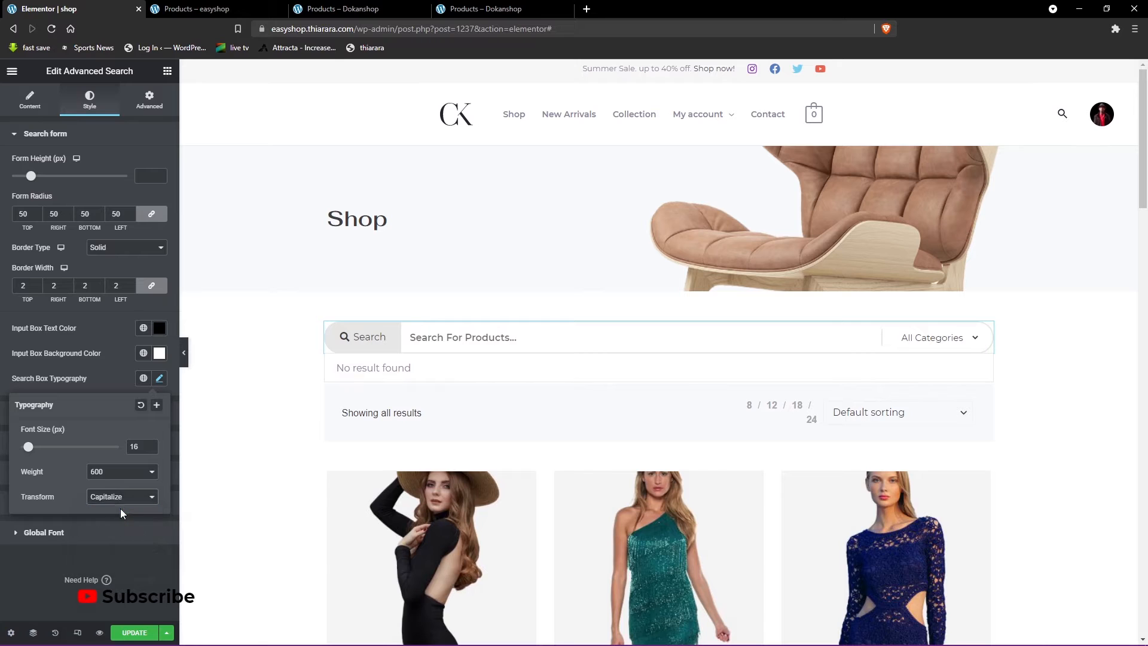
click(18, 553)
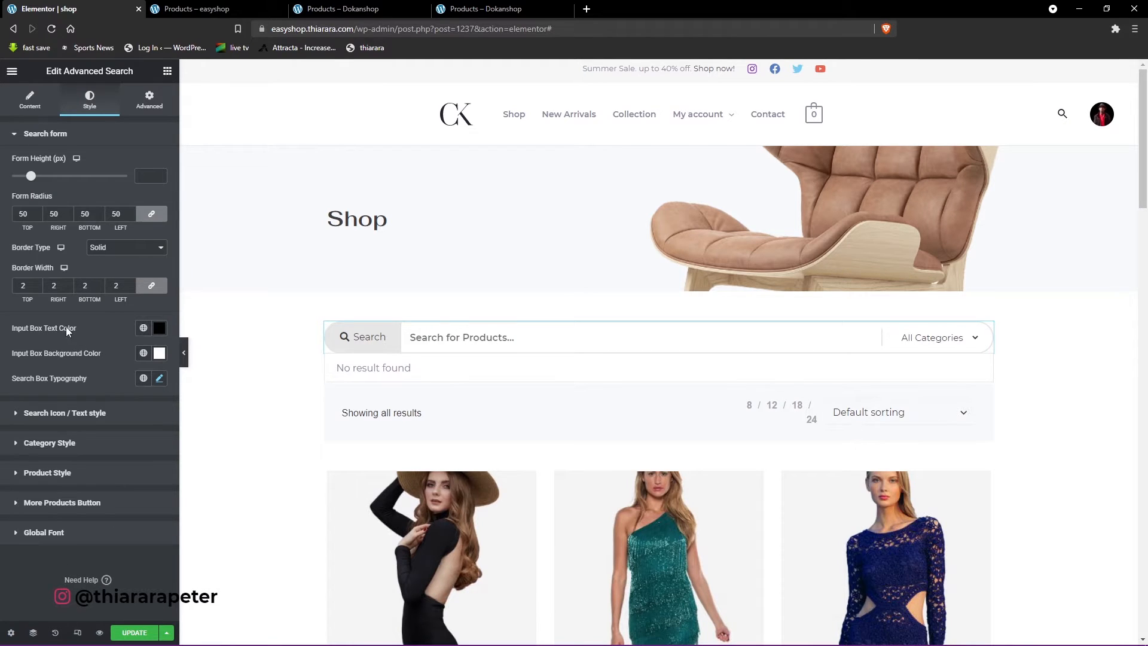
- In the Search Icon / Text style settings, set the search button text color to white, #FFFFFF
click(56, 420)
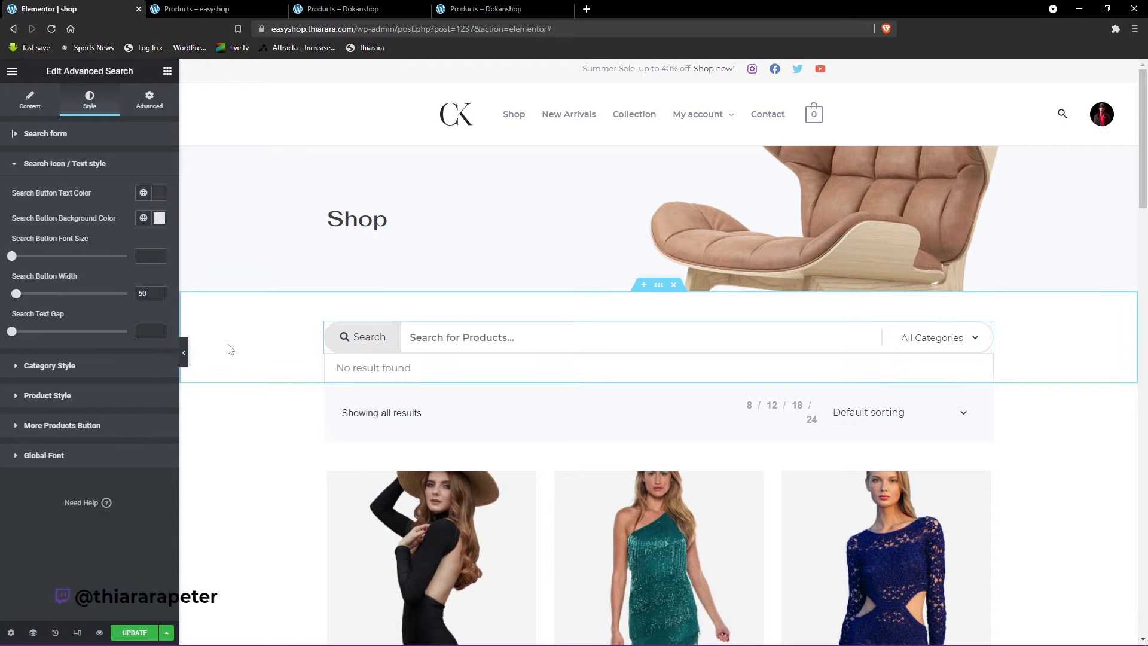
click(159, 194)
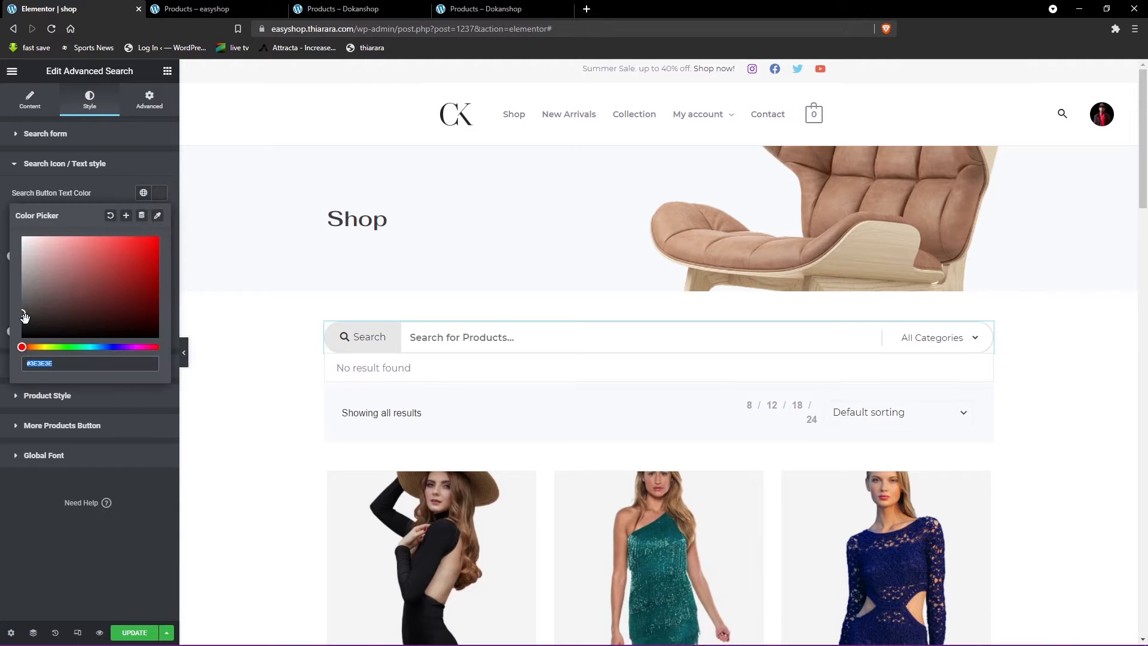
drag(24, 317, 21, 218)
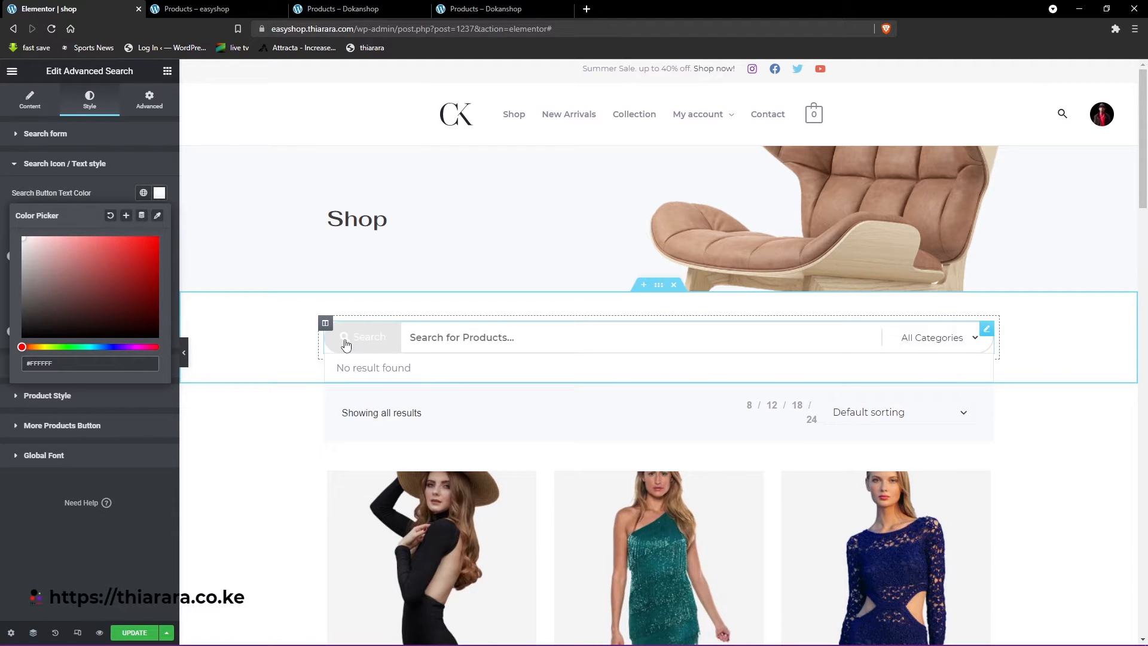
click(78, 164)
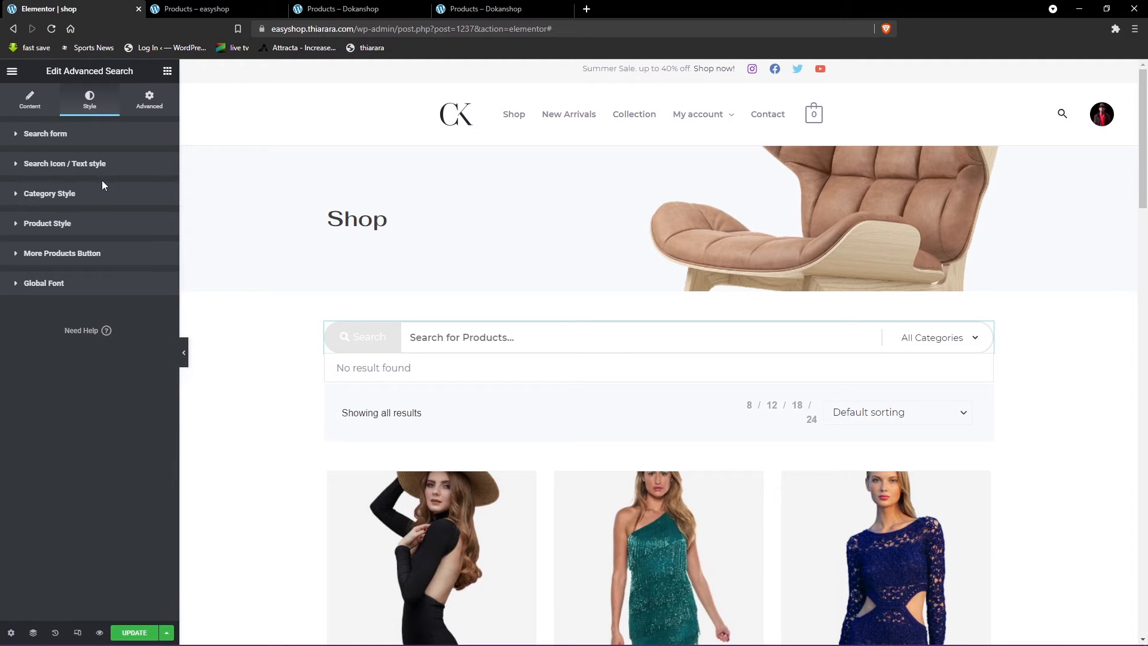
click(77, 164)
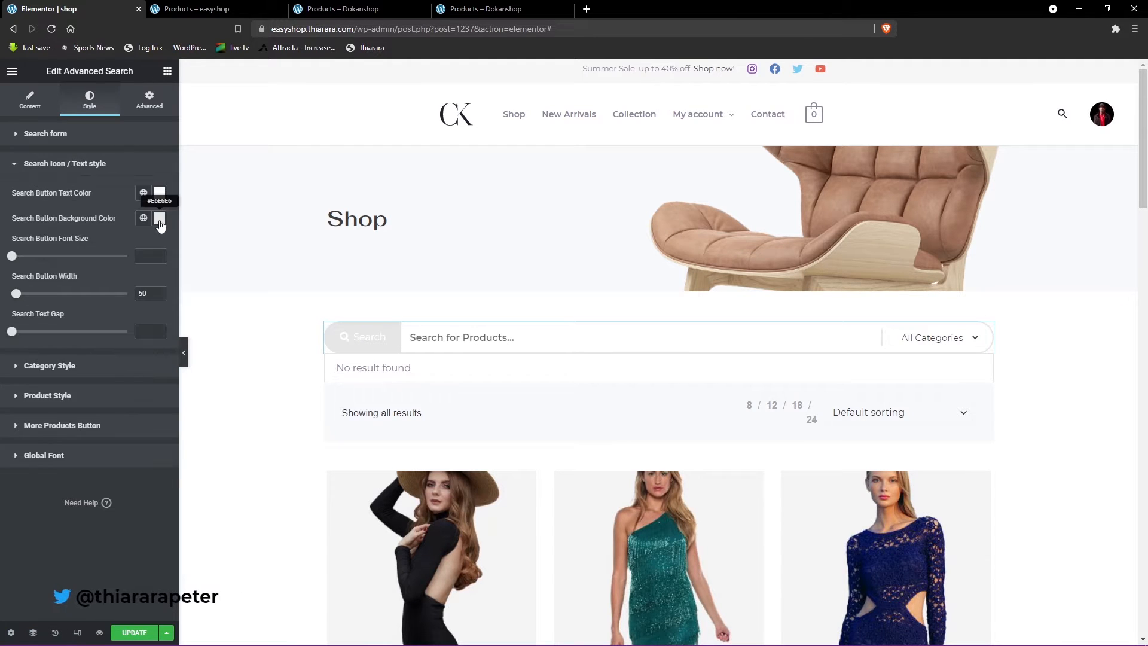
- Set the search button background color to black and close the color picker
click(157, 221)
drag(61, 329, 4, 370)
click(88, 543)
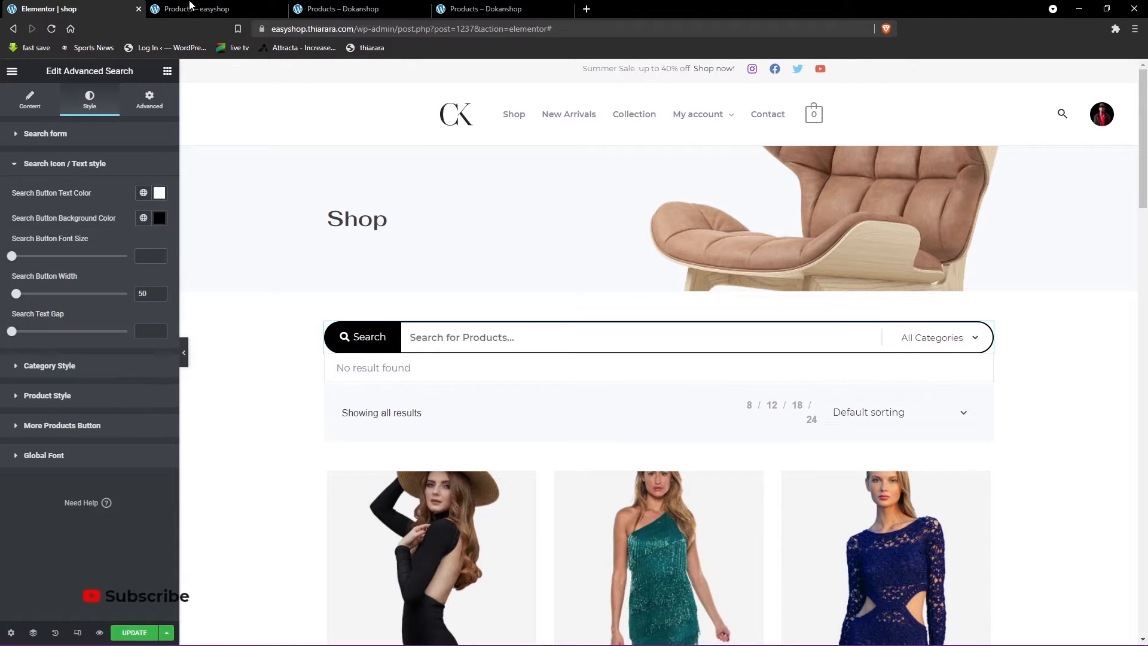
- Check the search bar's styling on the Dokanshop shop page and return to the Elementor editor
click(193, 17)
key(ctrl+Tab)
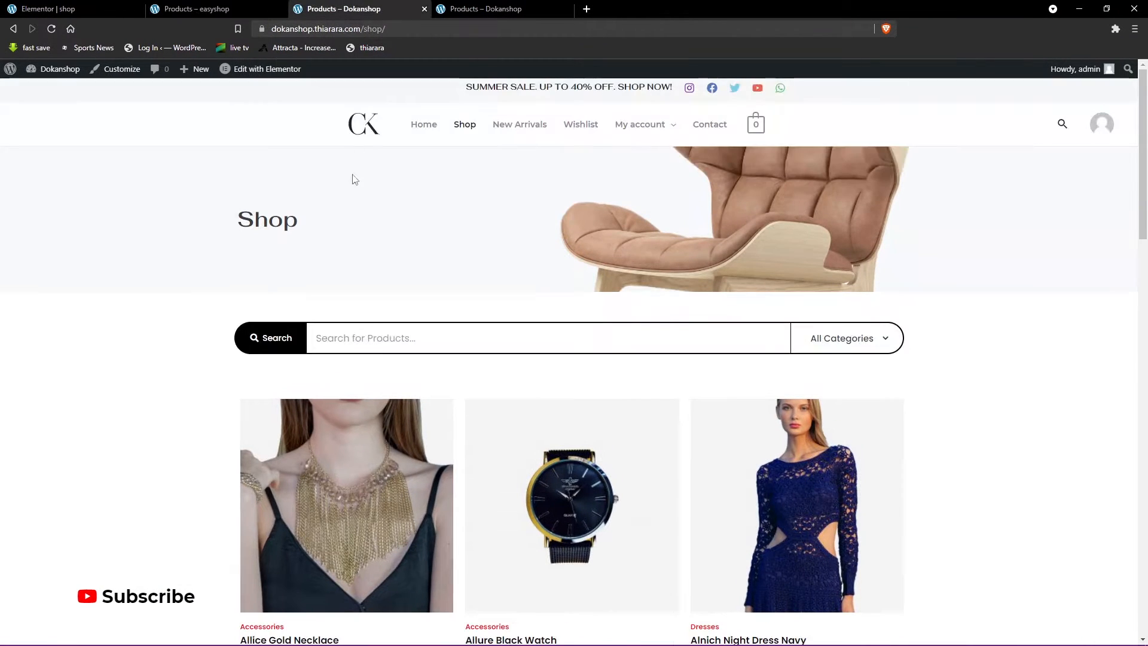
click(65, 9)
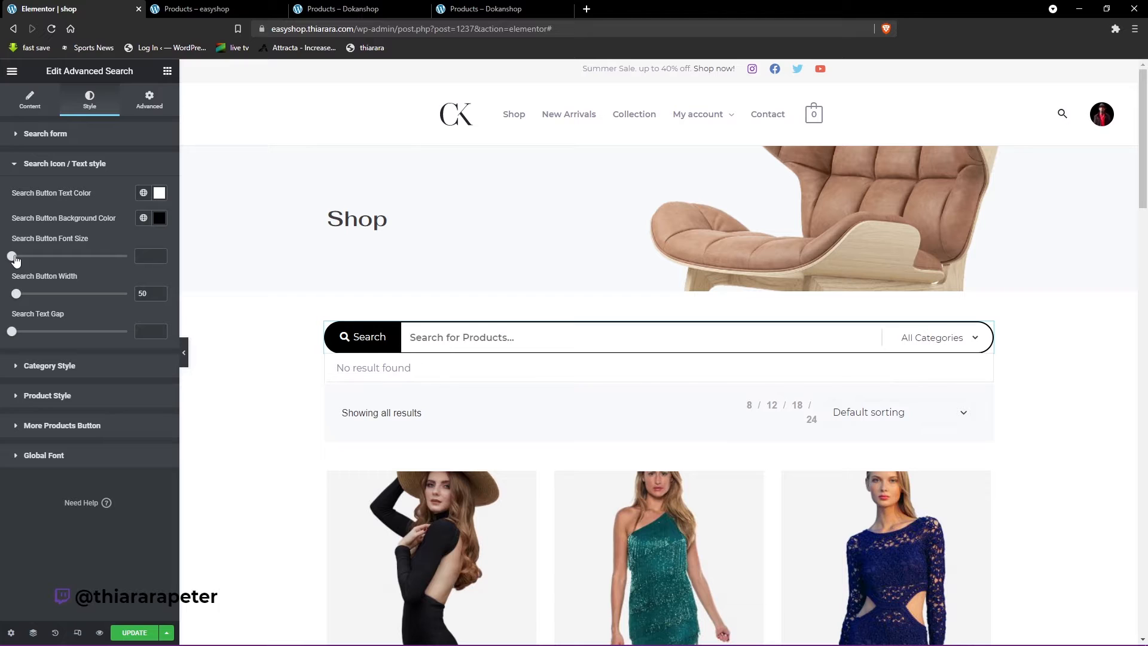
- Try a search button font size of 15 and a larger button width, clearing both values
drag(15, 258, 31, 258)
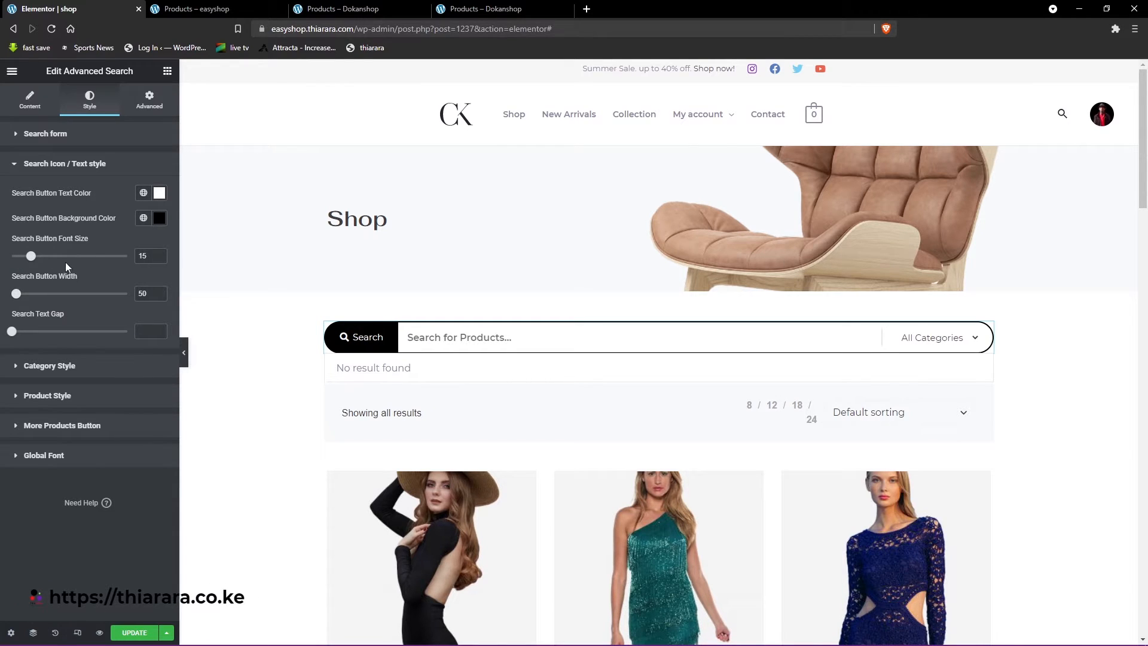
drag(144, 255, 123, 257)
key(BackSpace)
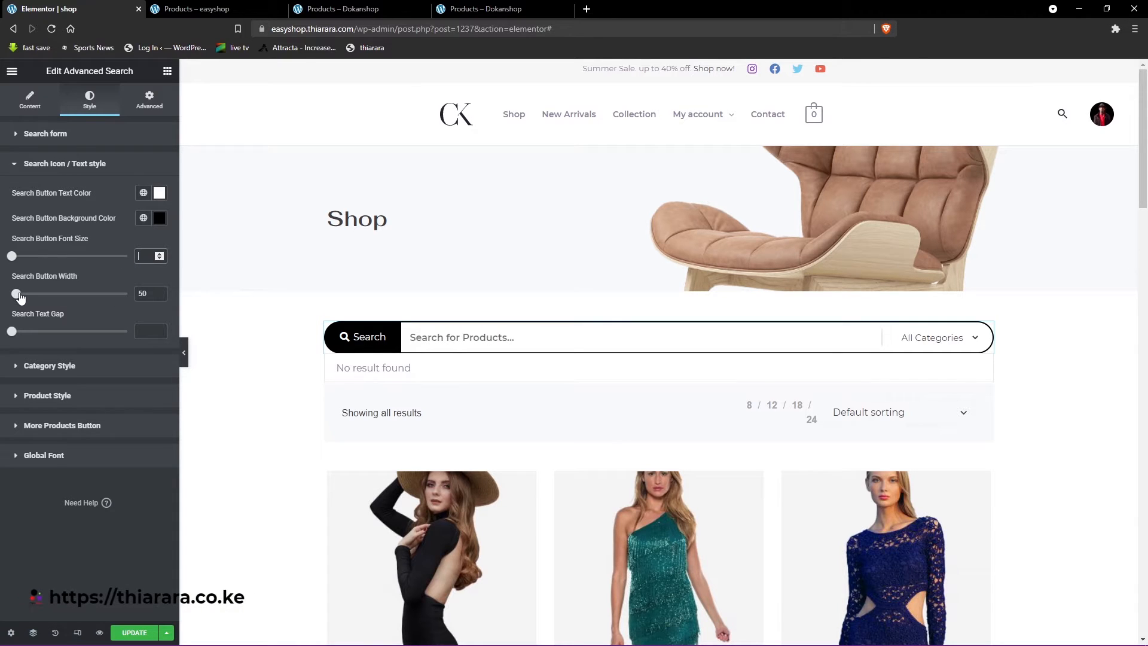
drag(16, 294, 49, 296)
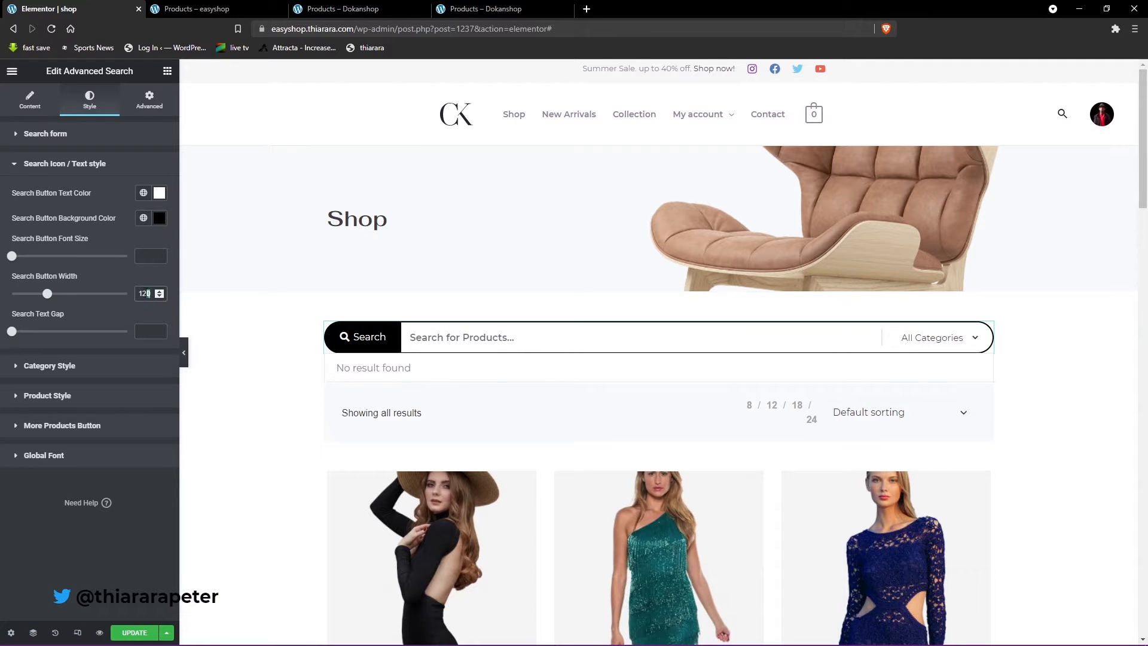
key(BackSpace)
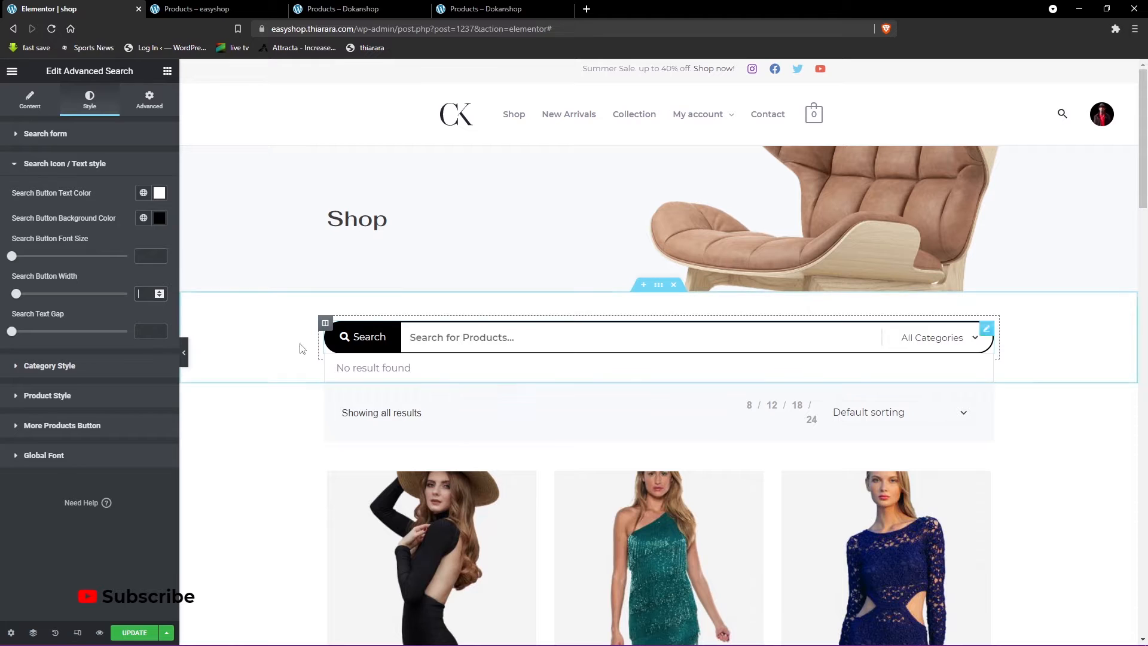
- Try a search text gap of 7 on the search button and clear the value
drag(13, 337, 22, 336)
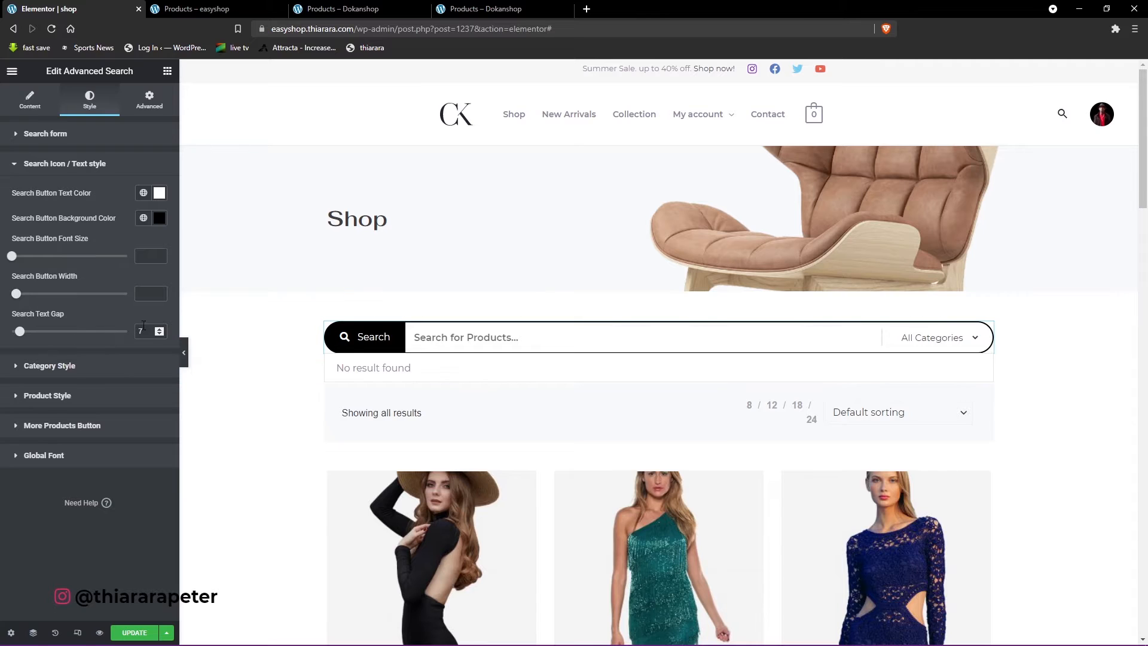
drag(143, 329, 129, 331)
key(BackSpace)
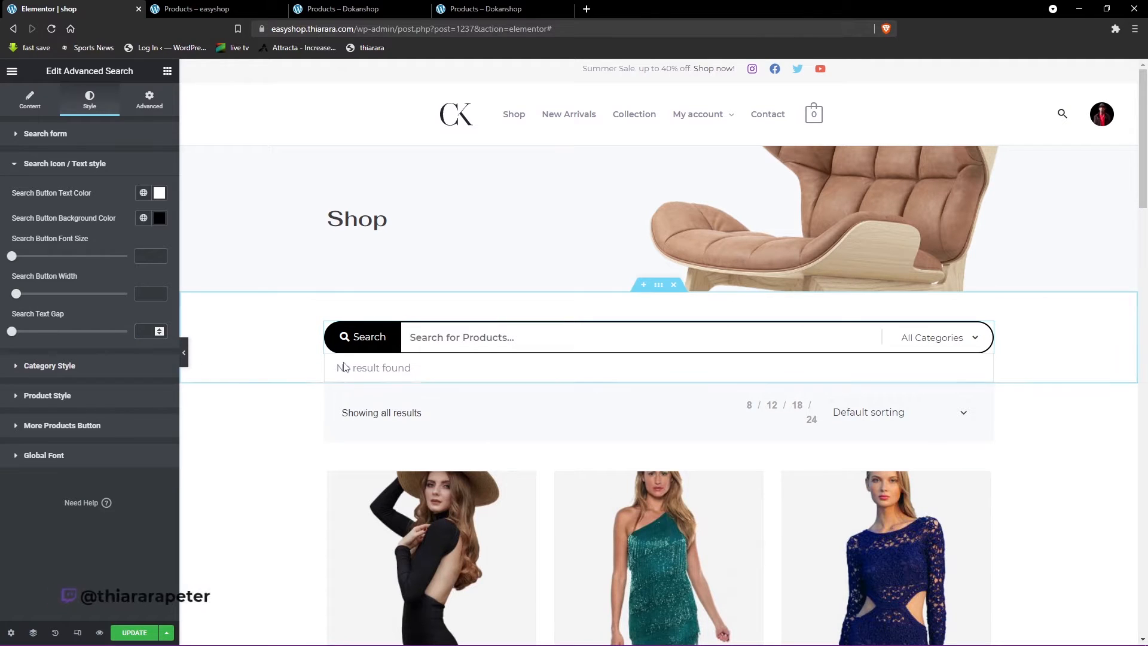
- In the Category Style settings, set the category dropdown's text color to black, #000000
click(66, 368)
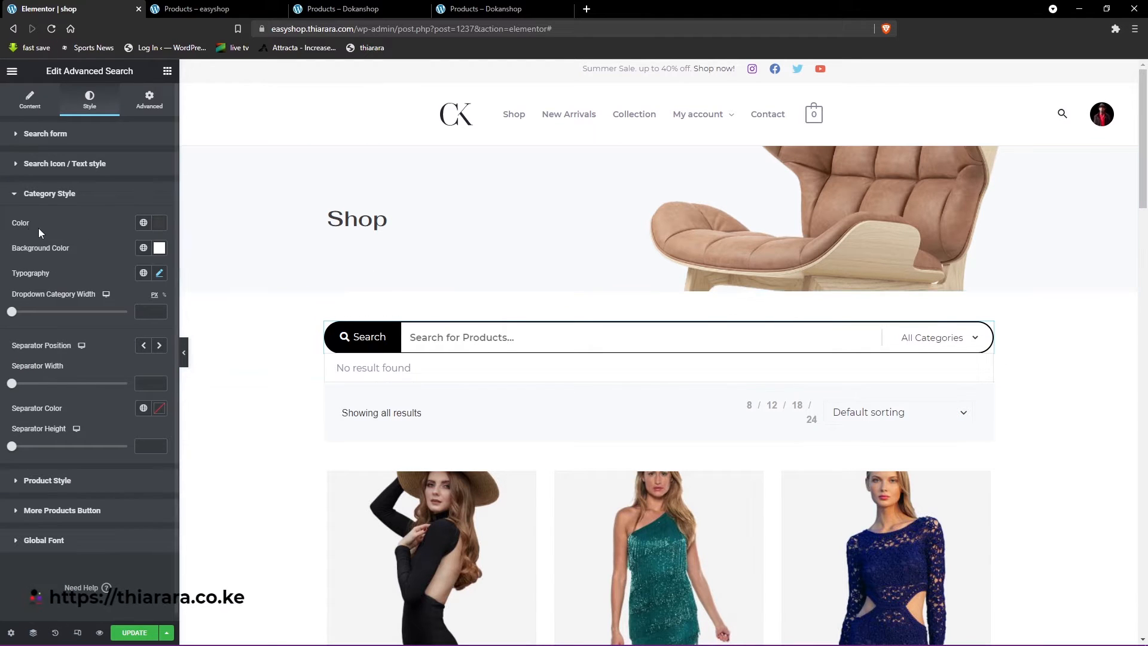
click(156, 224)
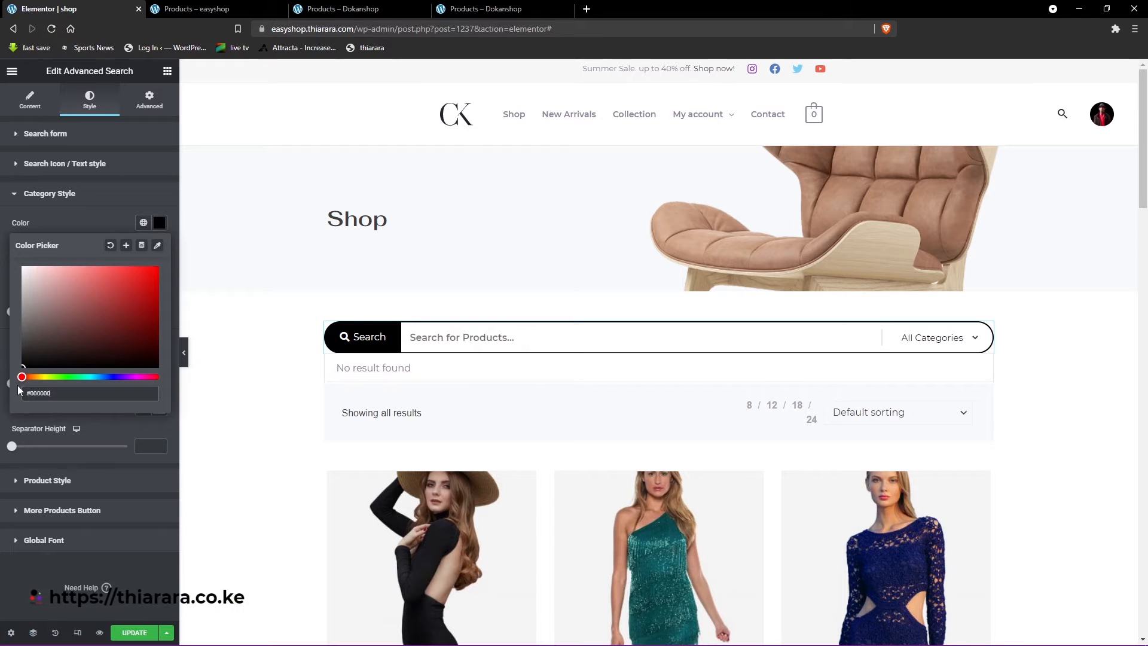
drag(43, 367, 19, 374)
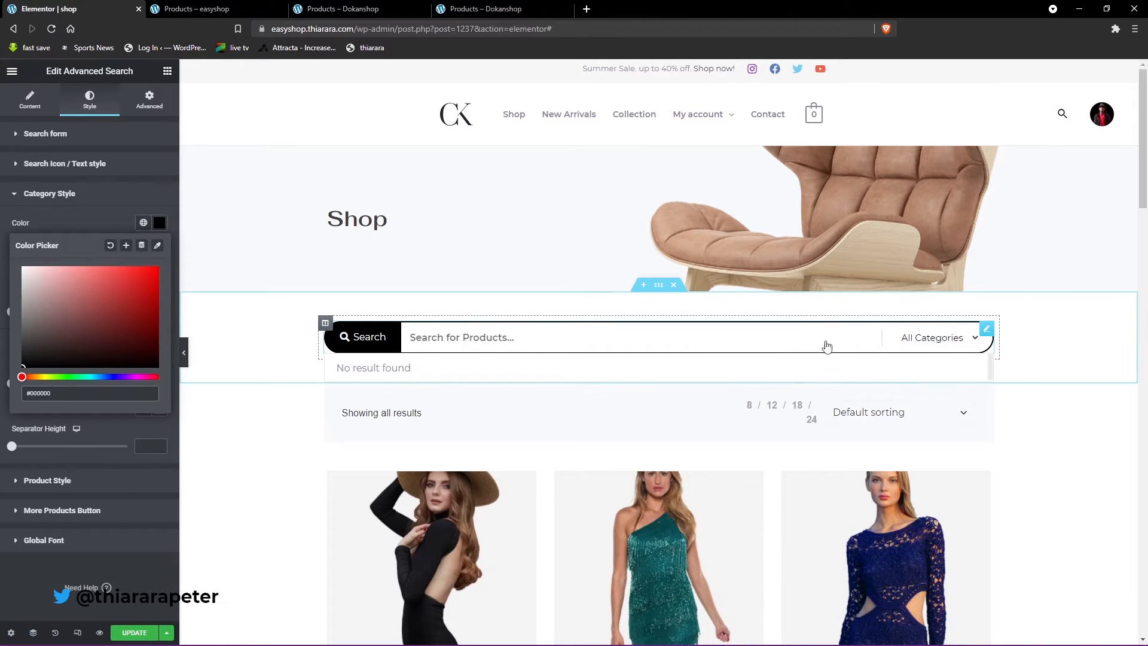
click(88, 221)
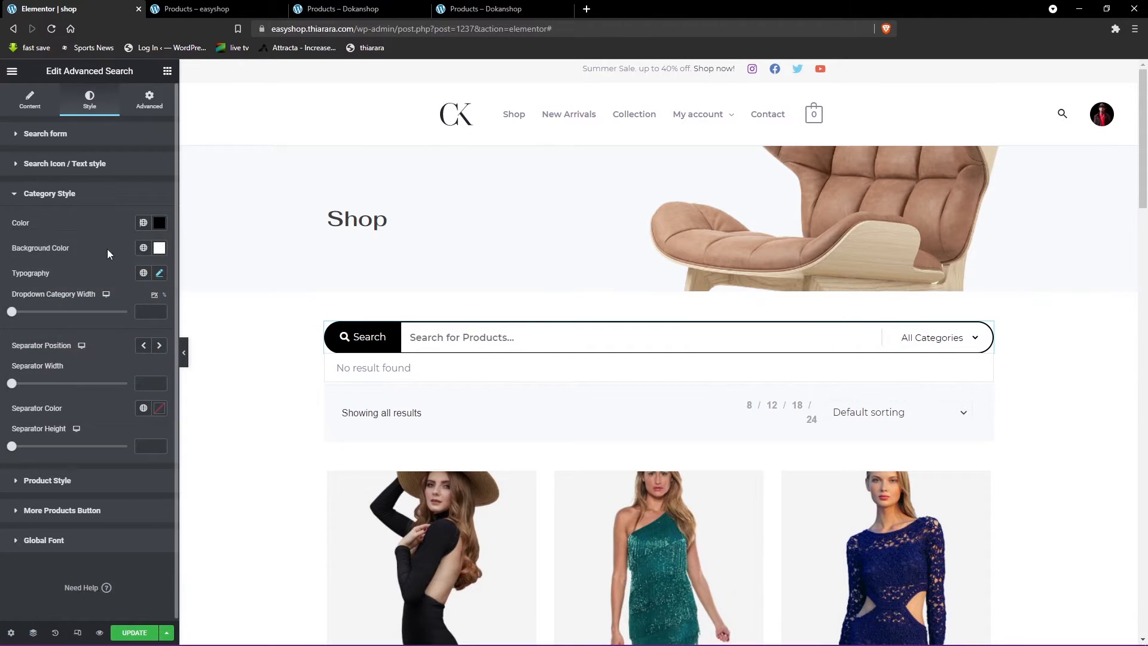
- Set the category dropdown's background color to white, #FFFFFF, and close the color picker
click(159, 247)
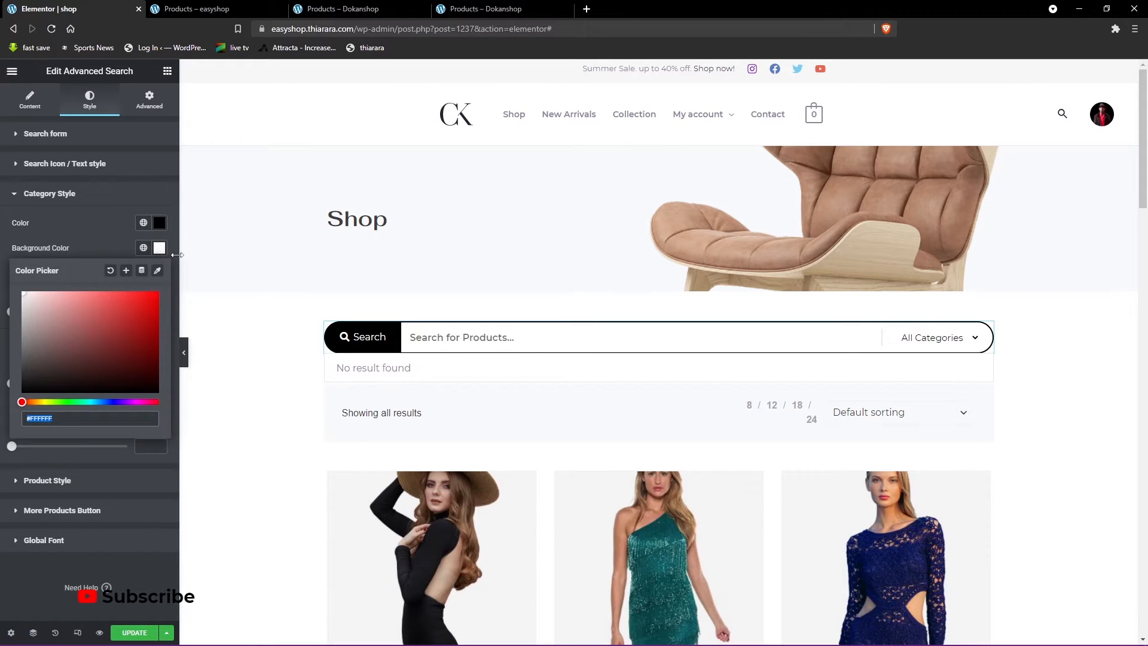
drag(113, 318, 21, 291)
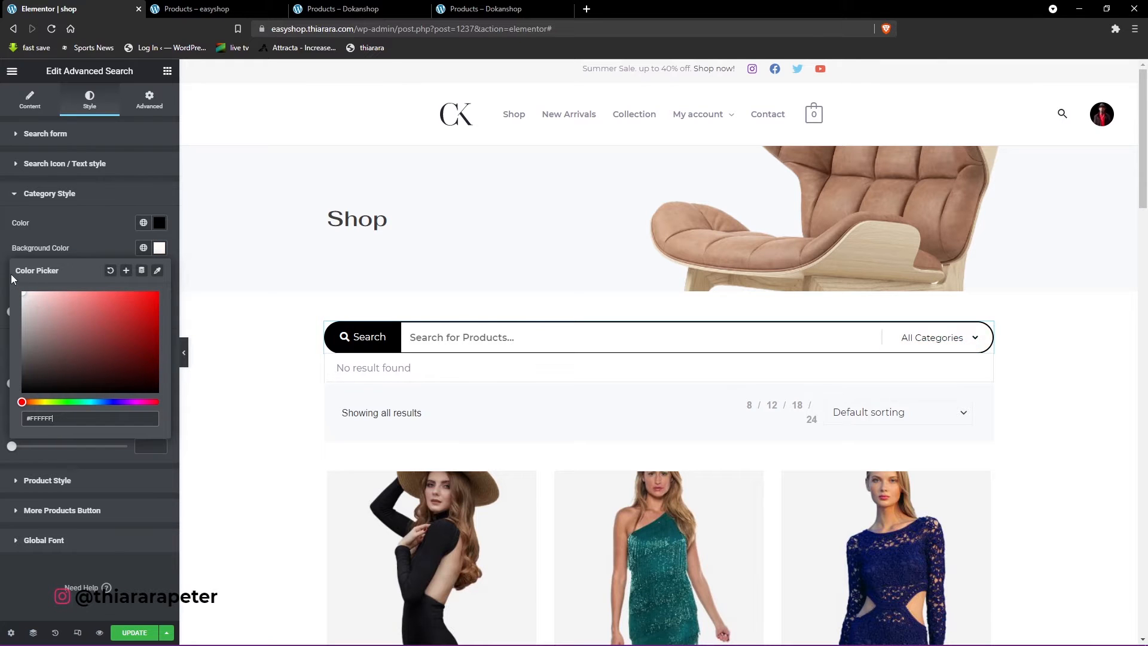
click(92, 229)
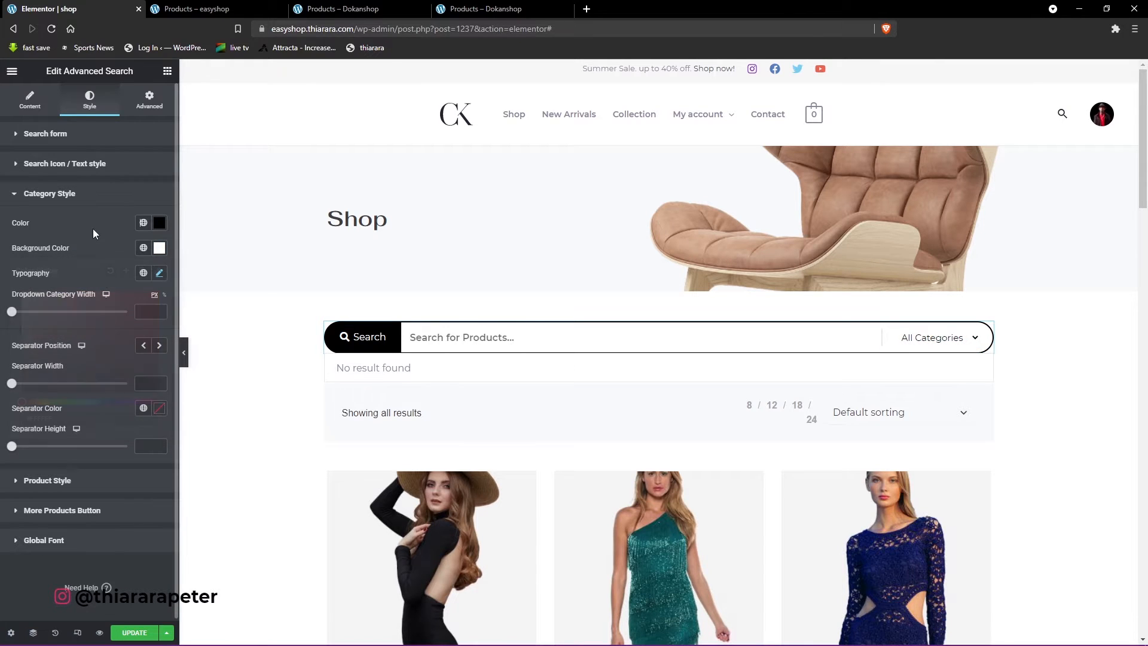
- Set the category dropdown typography's font size to 16 px, keeping the weight at 500
click(160, 274)
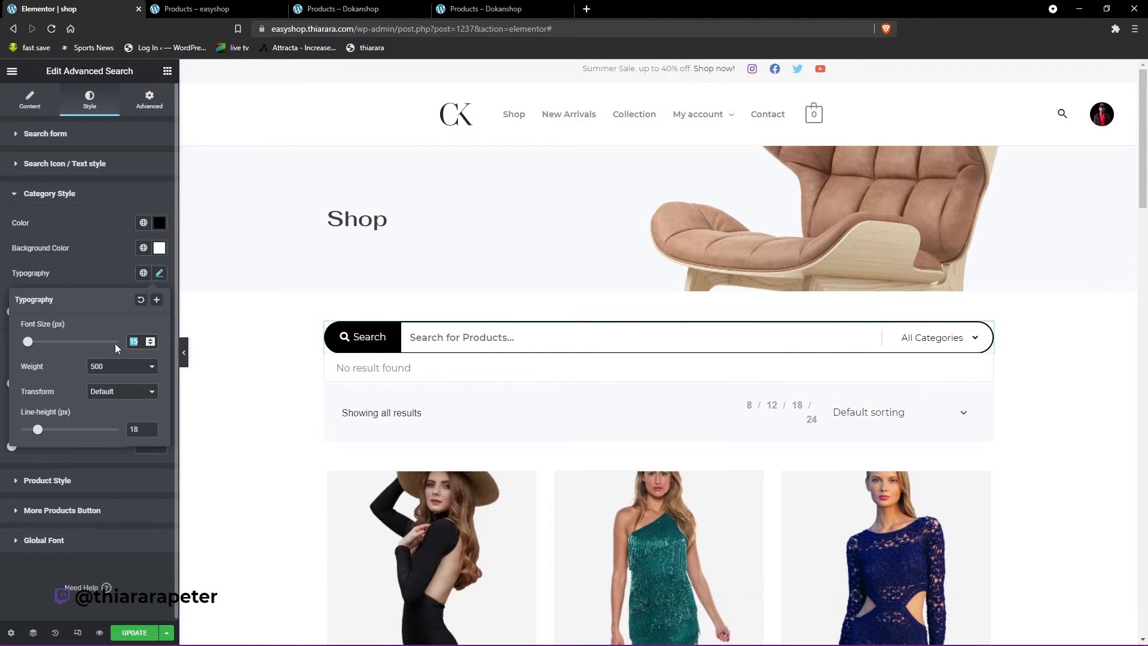
text(16)
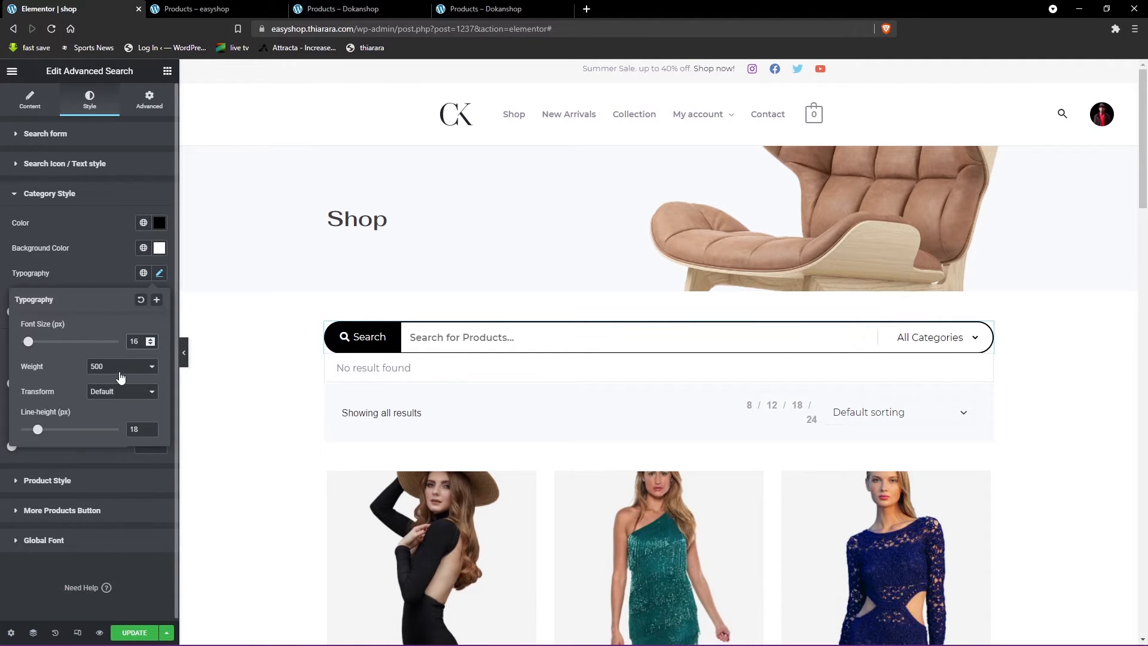
click(117, 368)
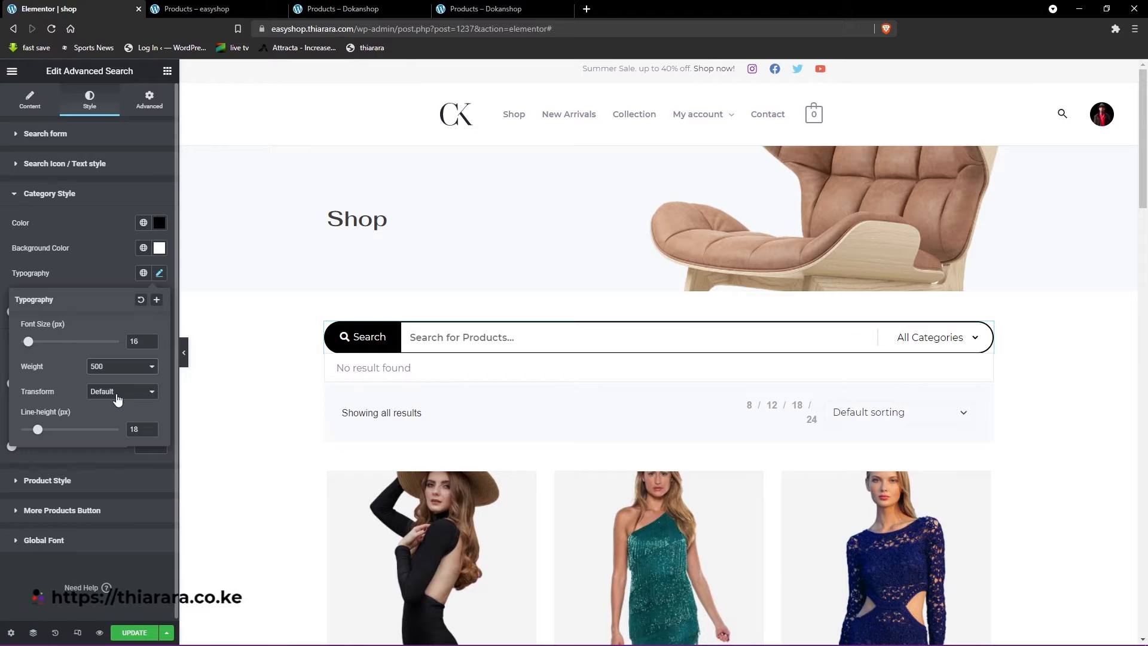
- Try a dropdown category width of 165 px for the search form's category list and clear the value
click(93, 278)
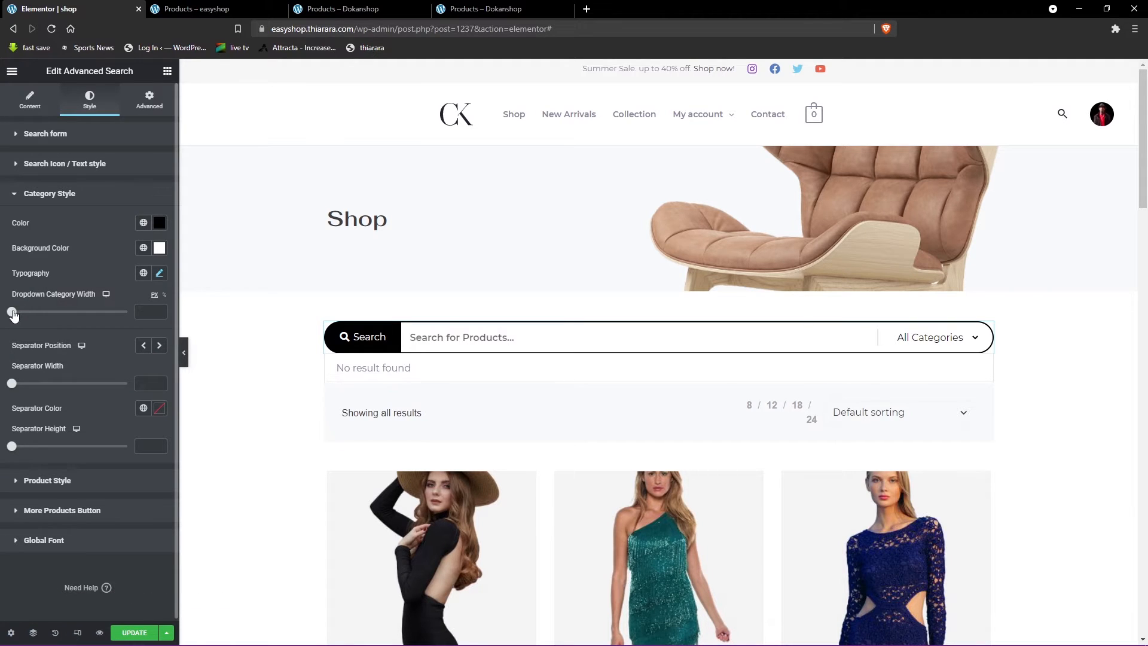
click(920, 337)
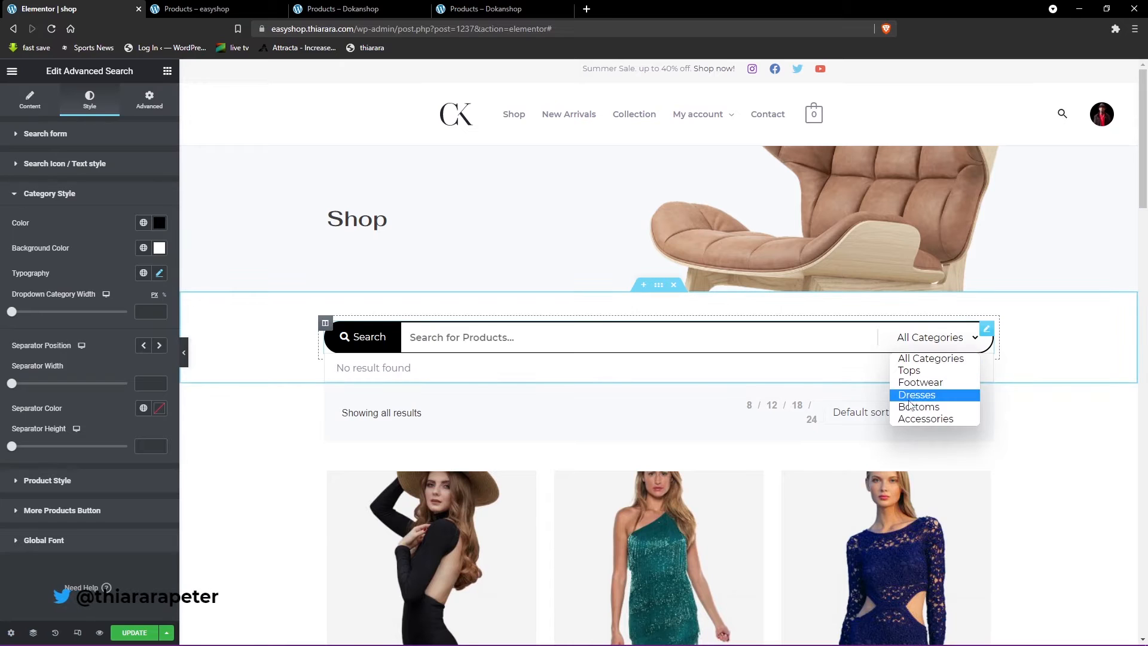
click(14, 314)
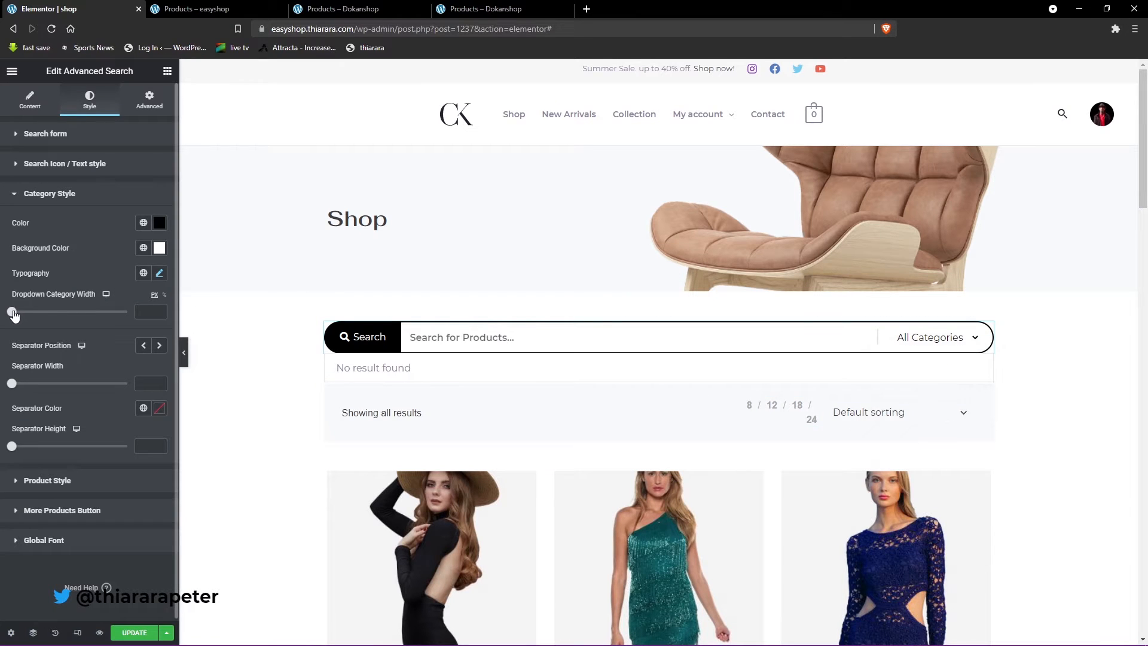
drag(19, 313, 67, 314)
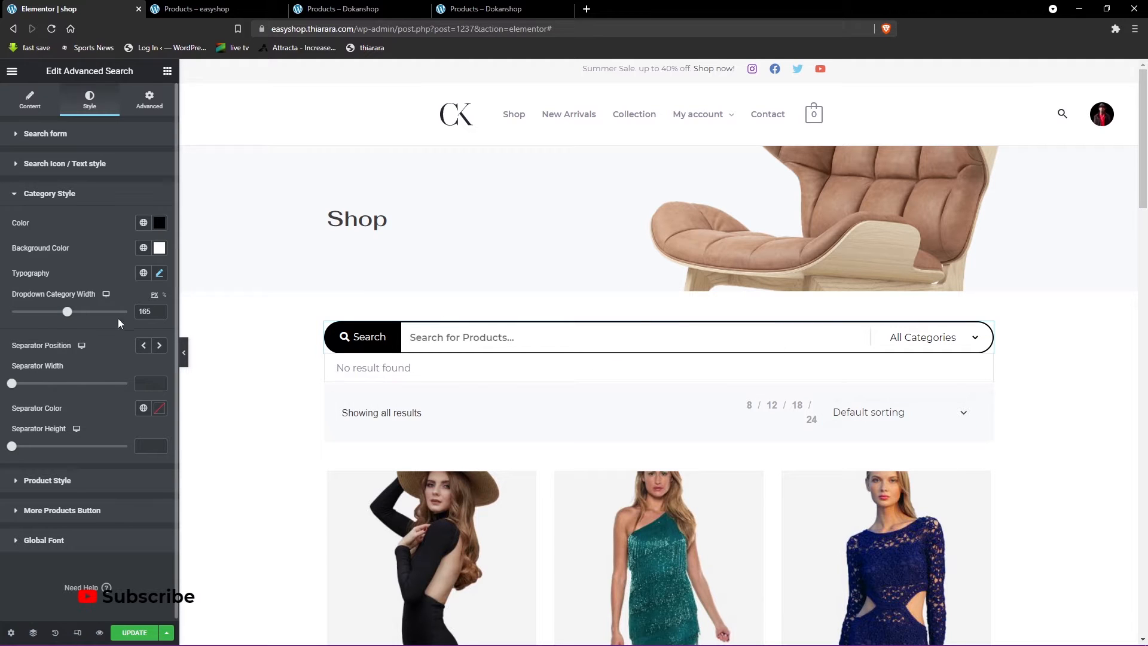
drag(148, 311, 121, 317)
key(BackSpace)
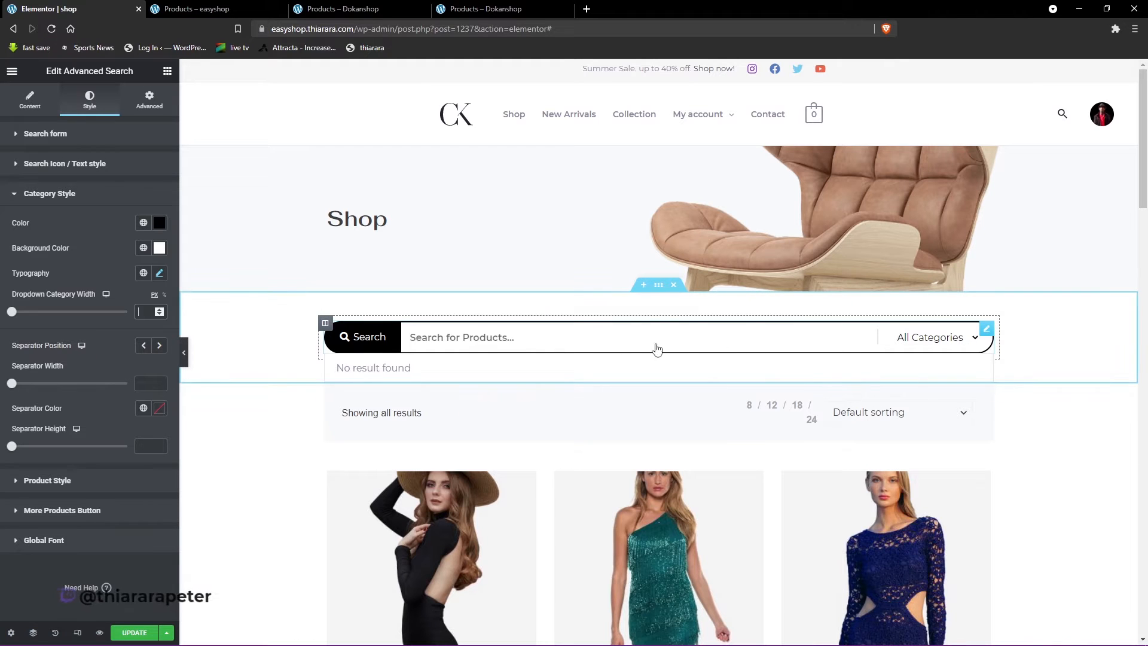
- Search for "al" in the product search form to preview its results list
click(460, 351)
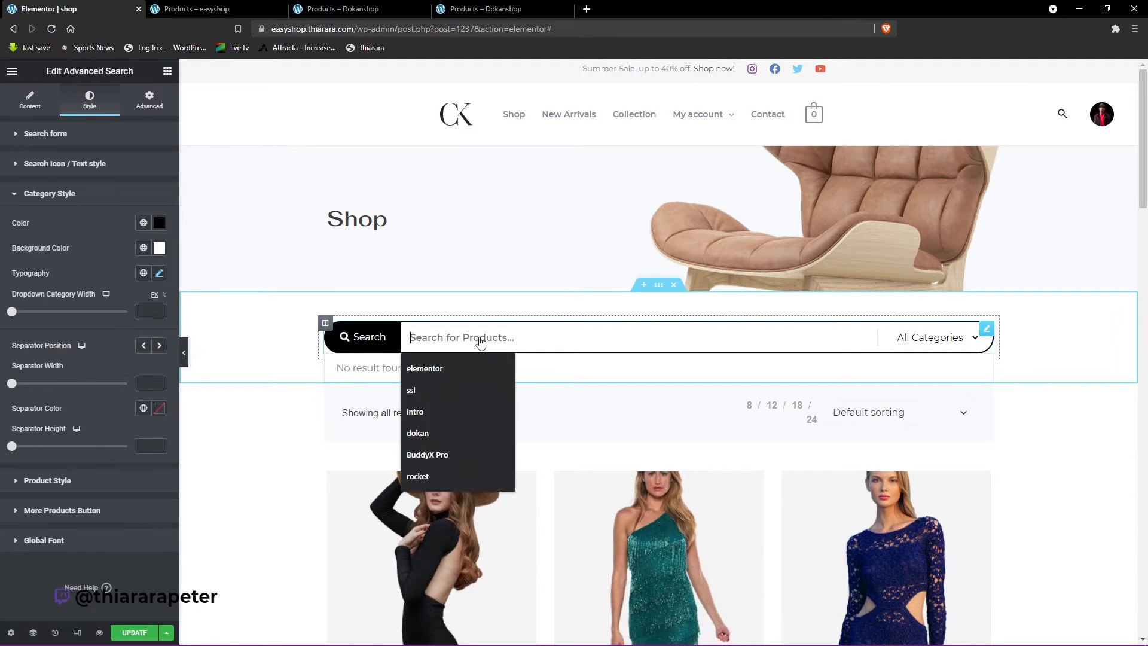
text(al)
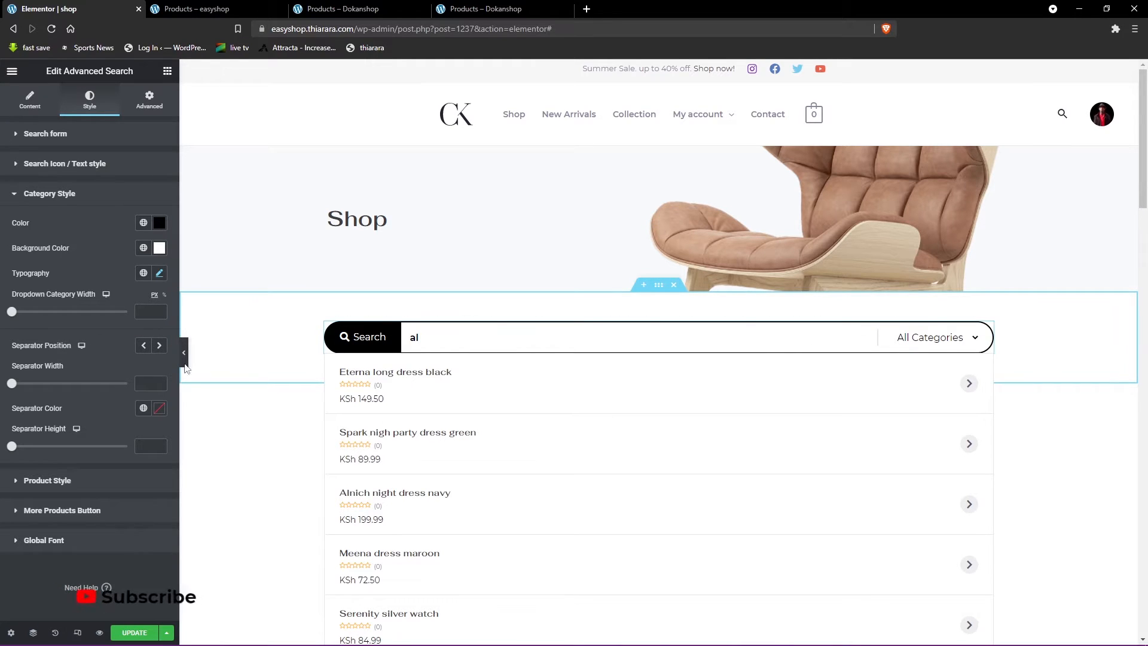
- Set the category separator's position to left and its color to black, #000000
click(159, 346)
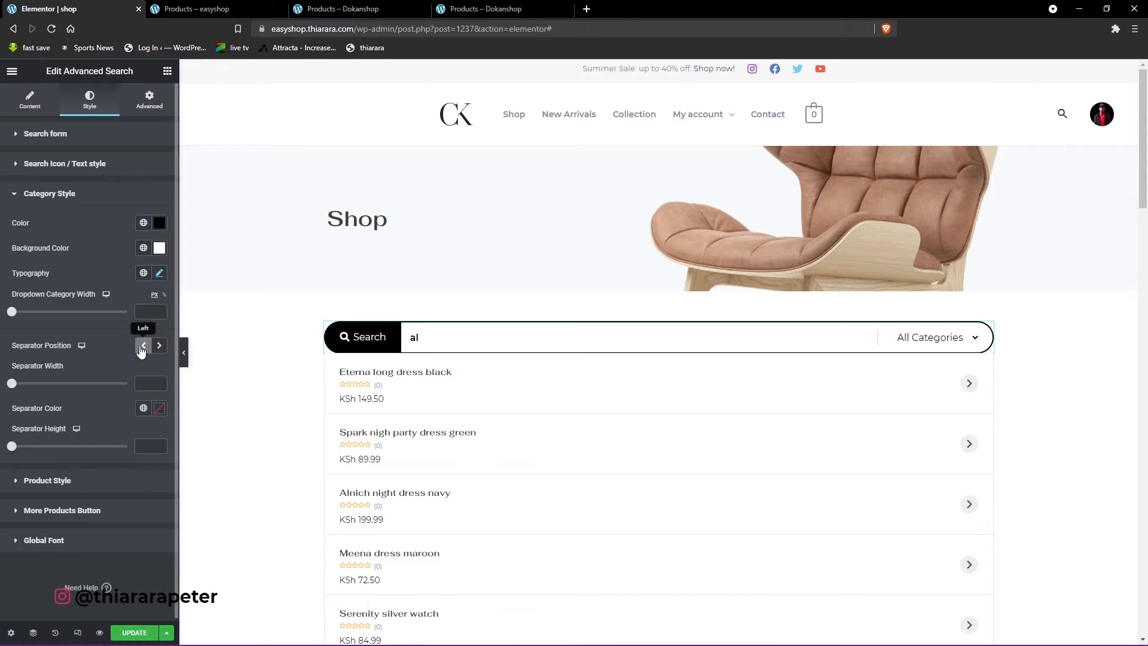
click(15, 385)
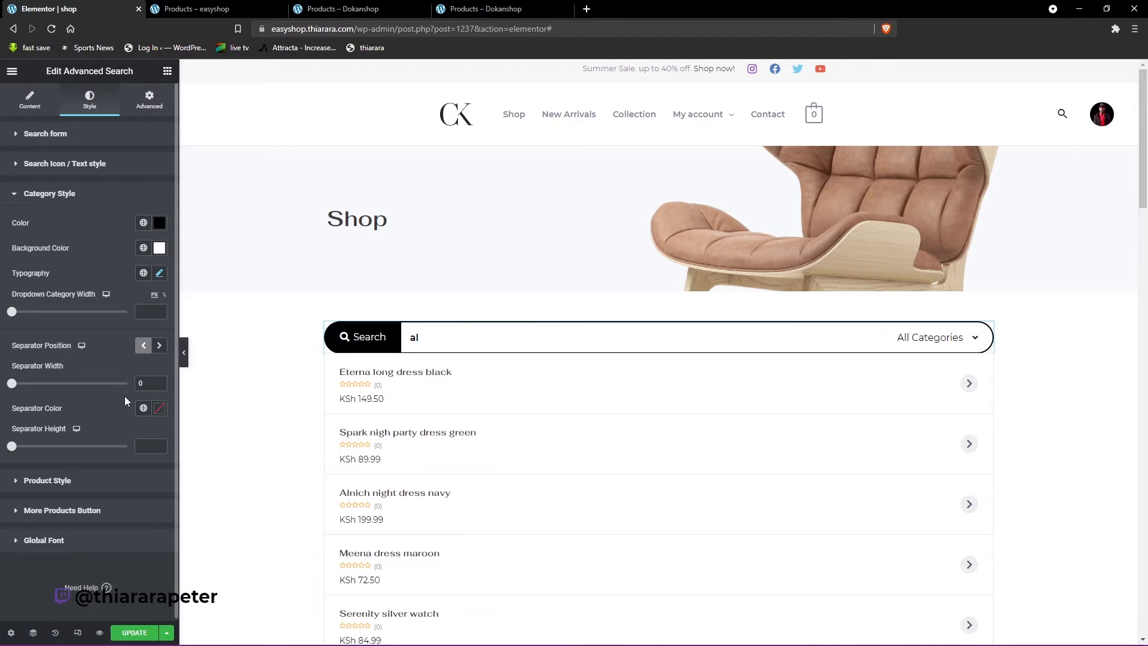
click(159, 408)
click(30, 532)
drag(26, 541, 18, 572)
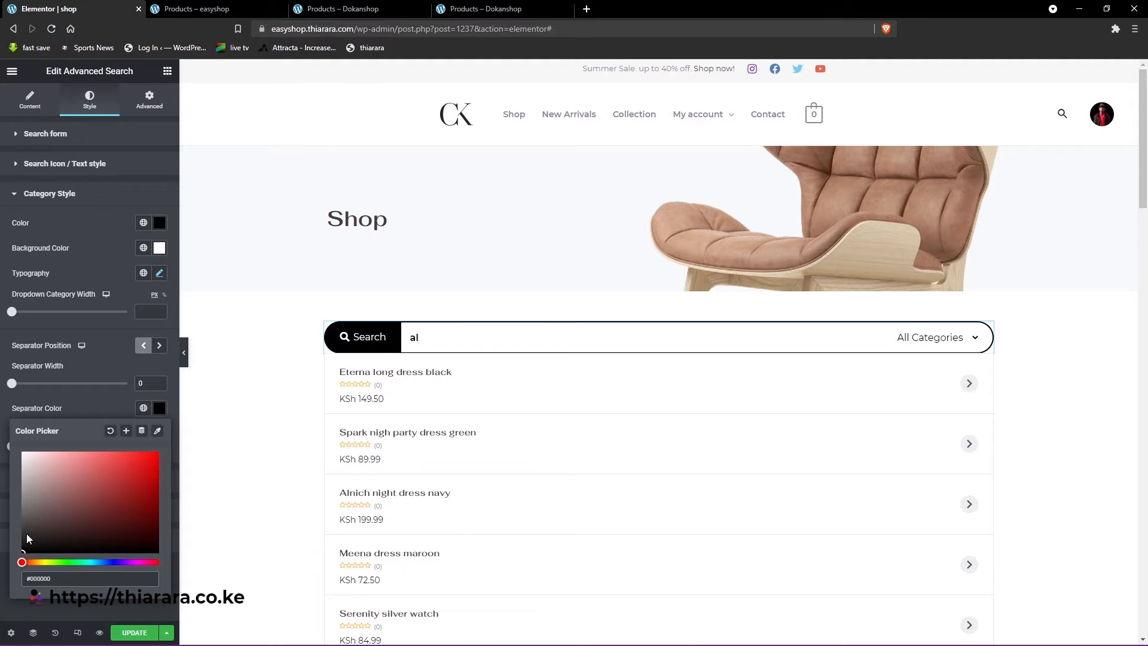
click(78, 393)
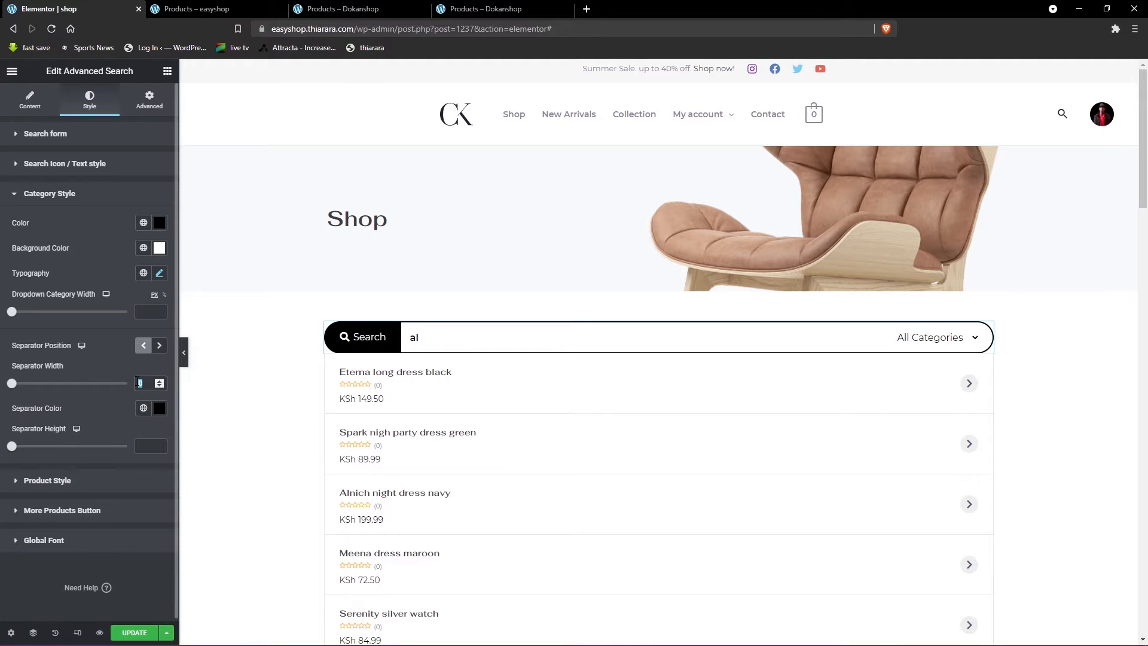
- Set the category separator's width to 2 and its height to 100
text(2)
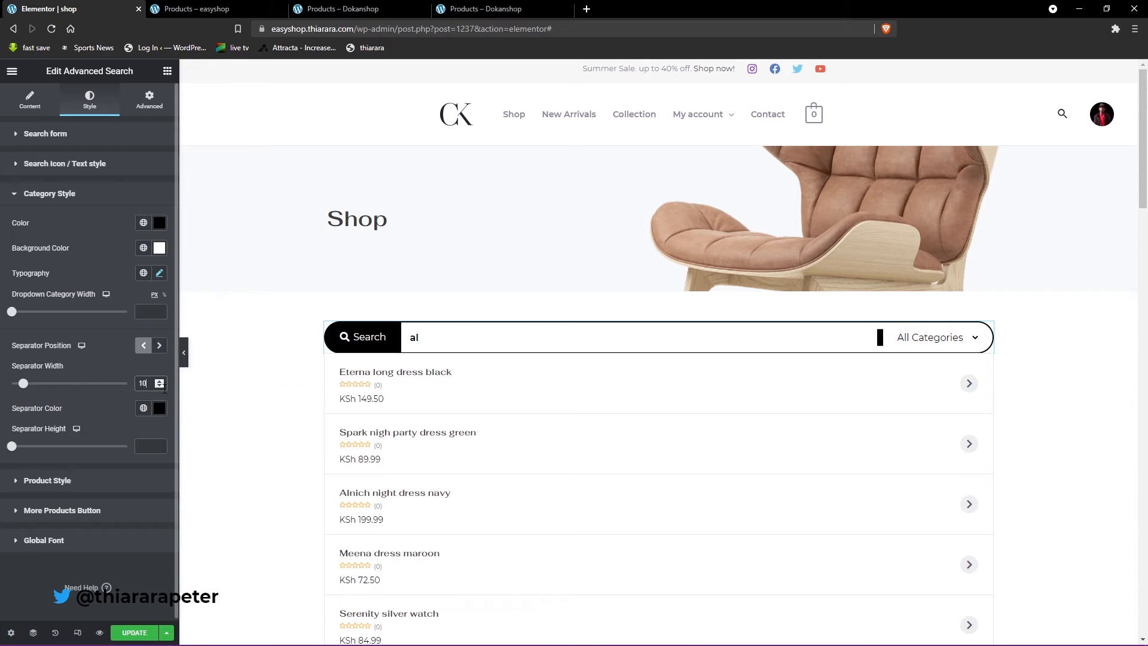
click(165, 386)
text(0)
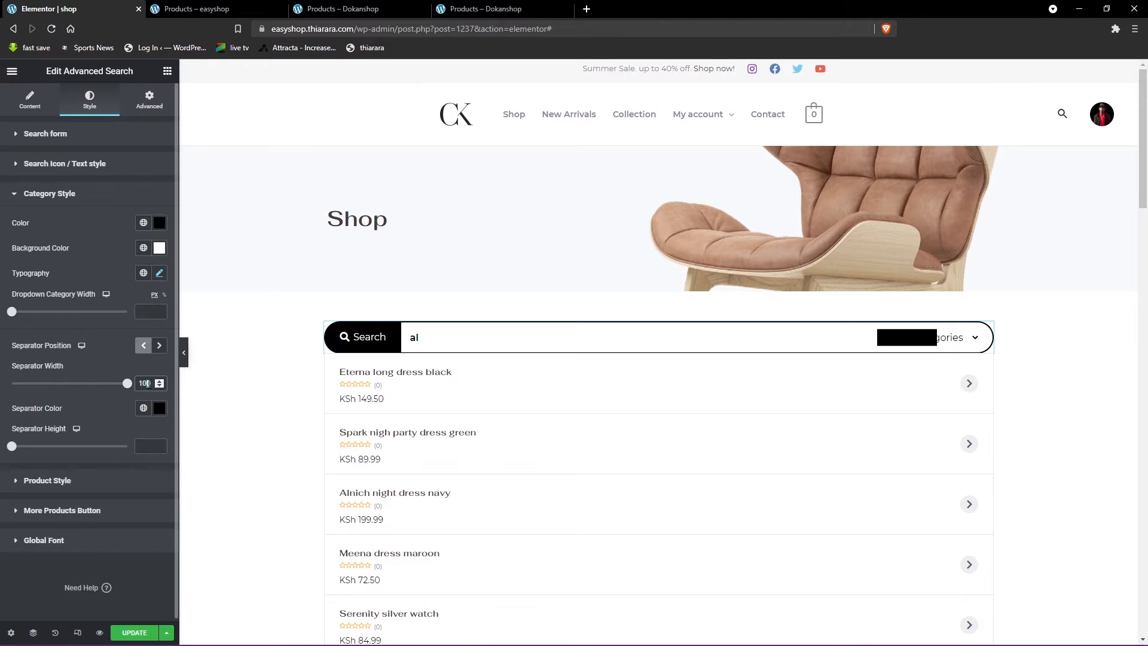
text(1)
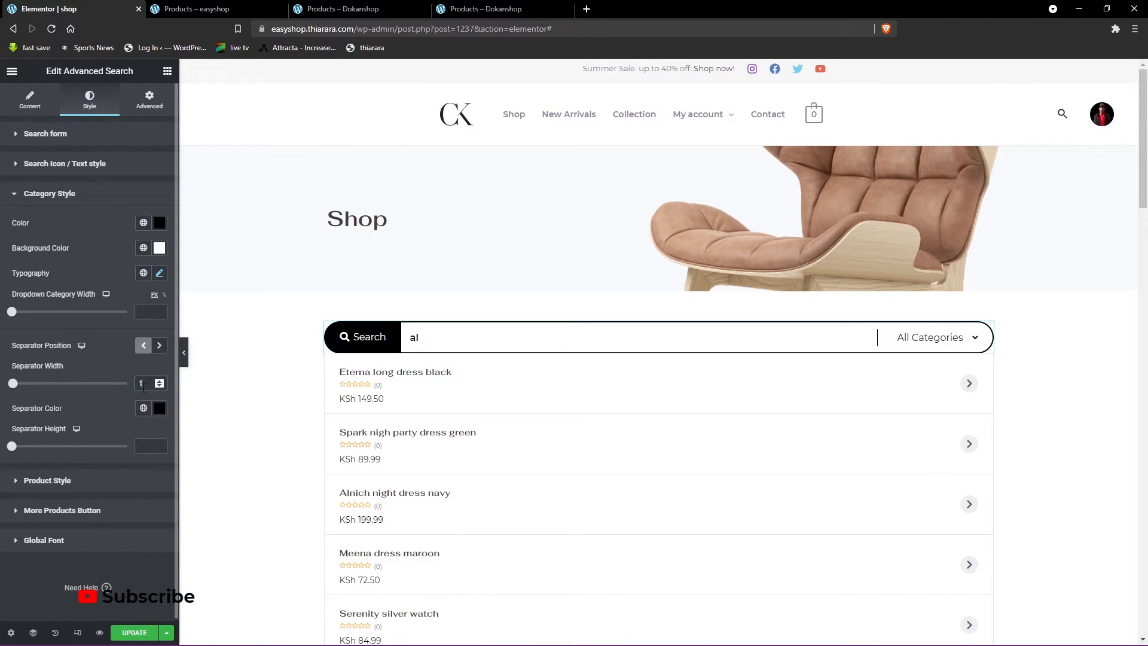
key(BackSpace)
text(2)
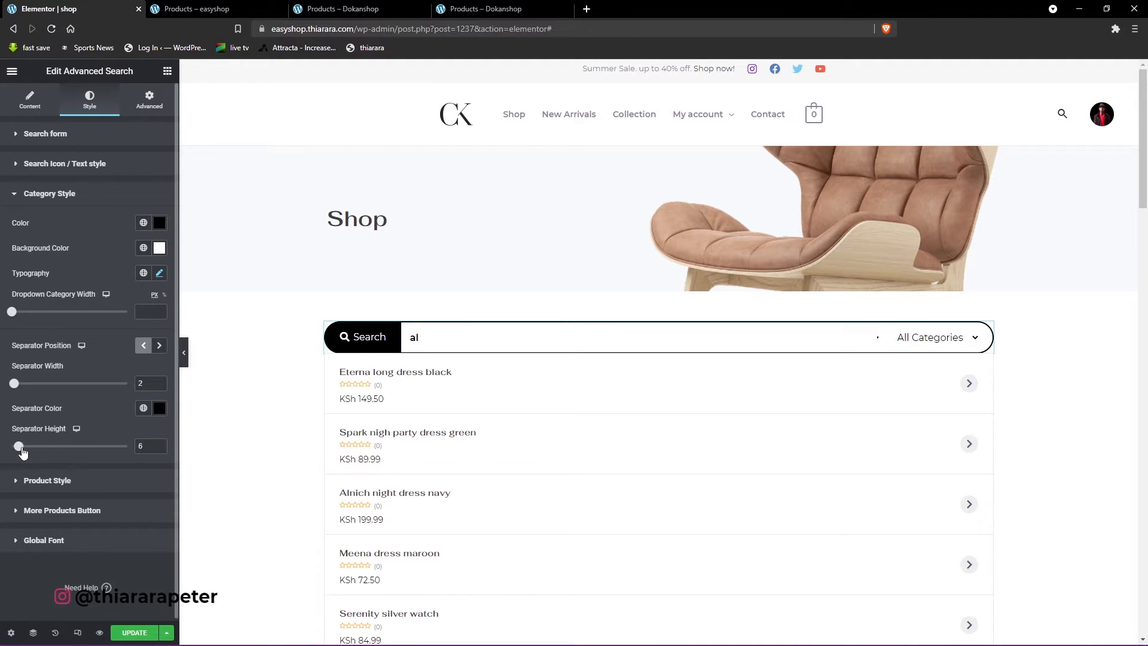
drag(114, 459, 135, 459)
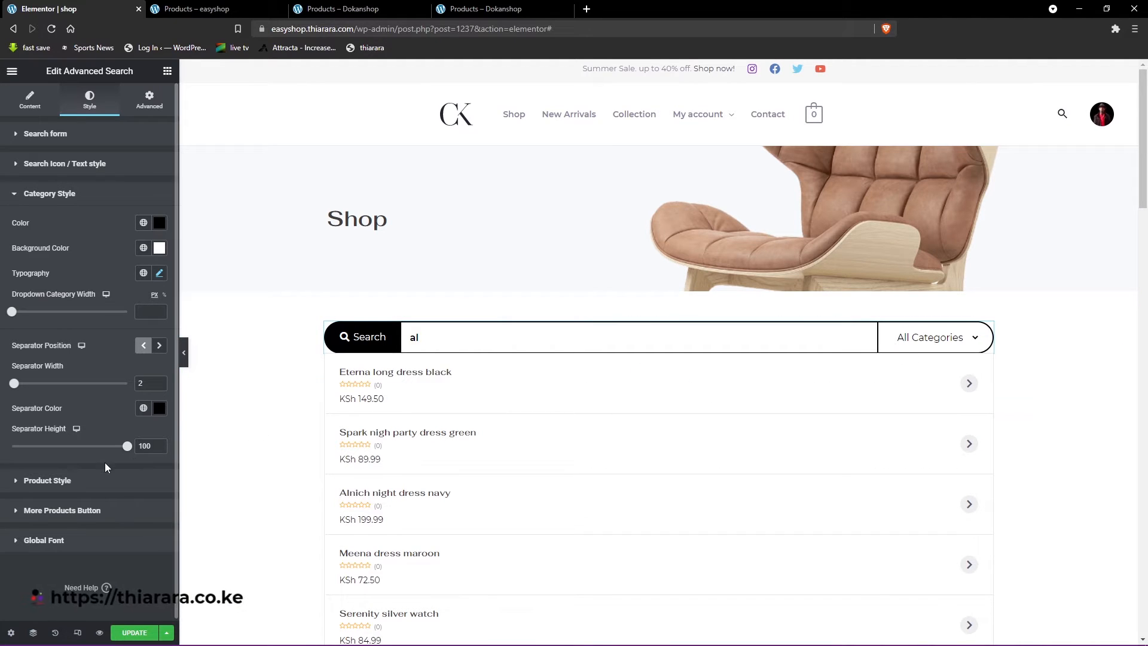
- Review the Product Style and Search Icon / Text style settings and examine the search results list through to the More Products link
scroll(75, 485, down, 1)
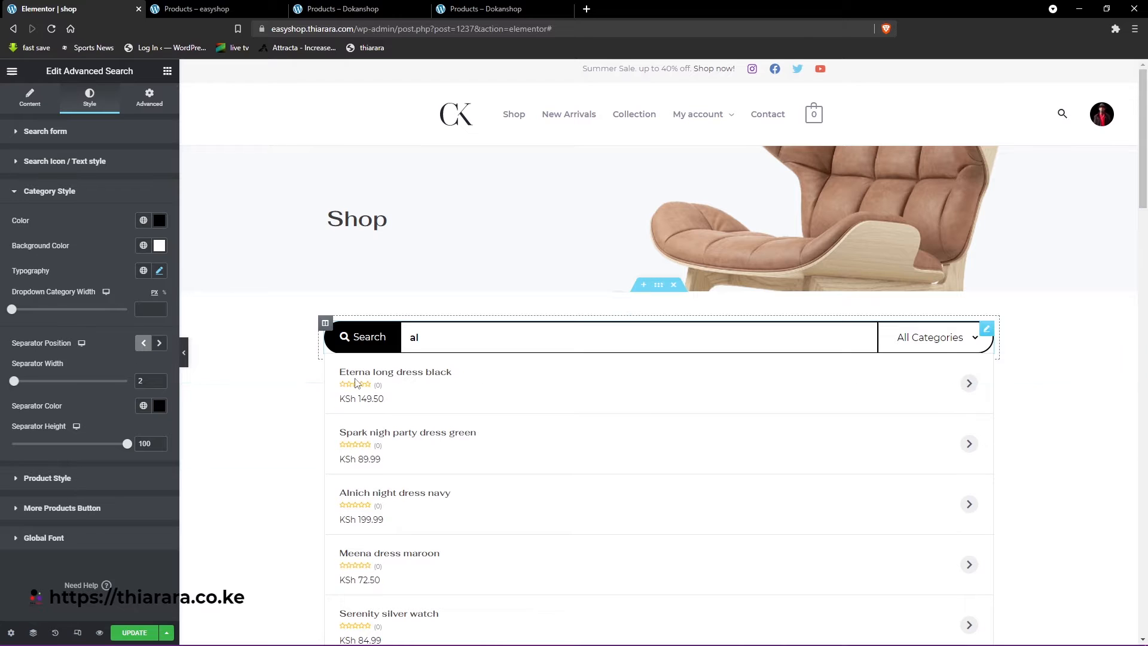
click(78, 485)
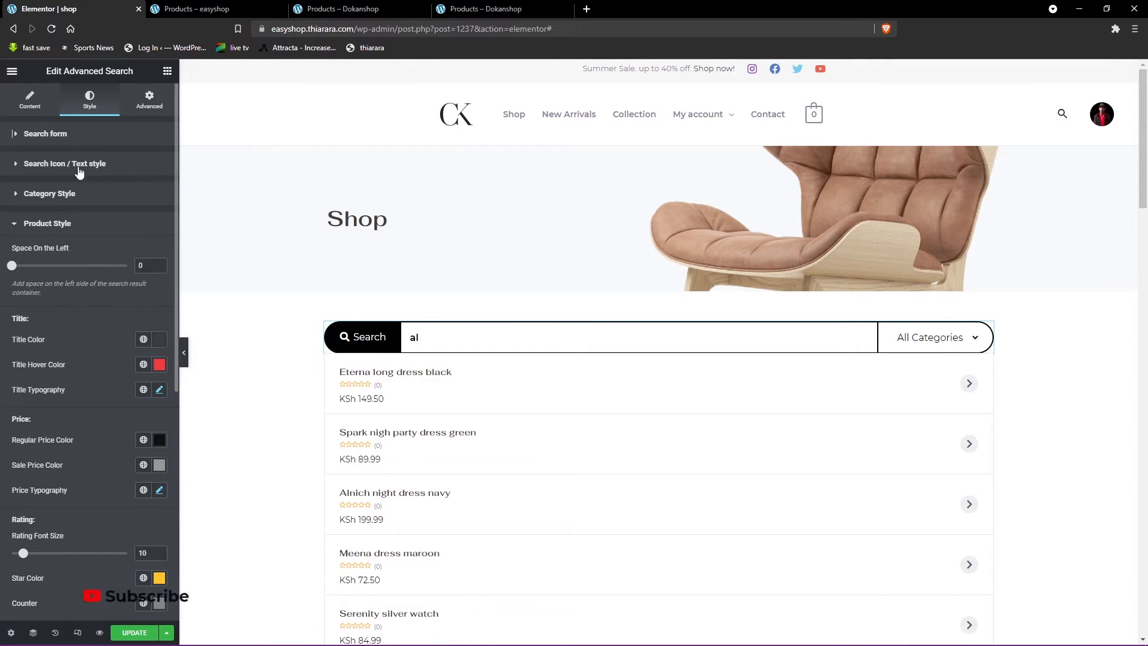
click(100, 170)
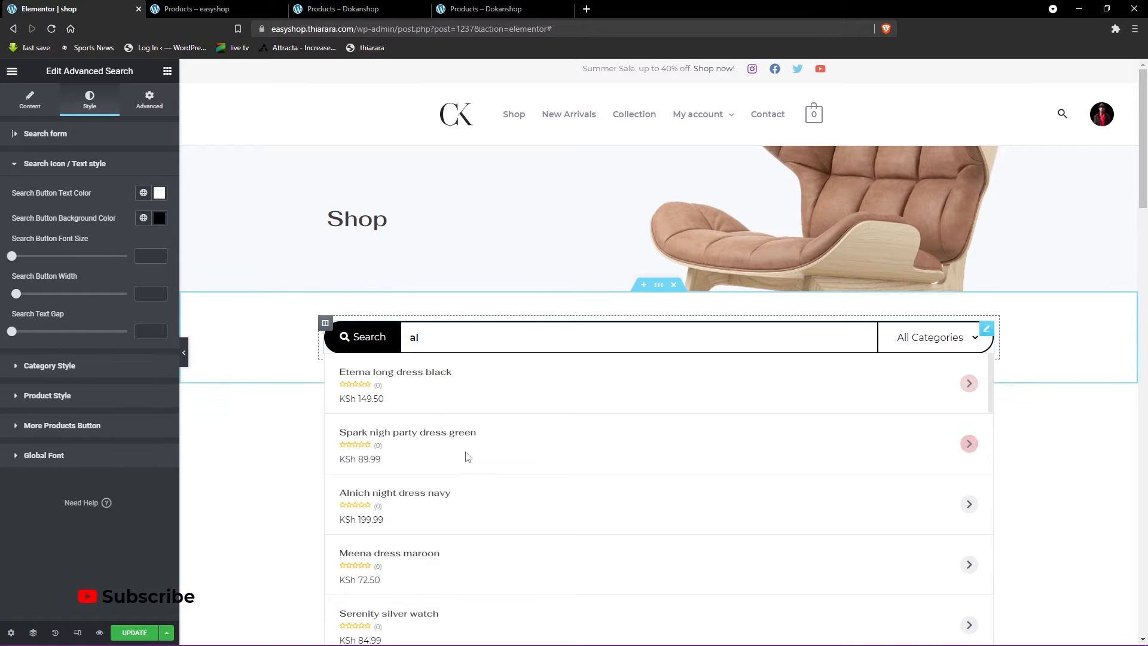
scroll(432, 428, down, 10)
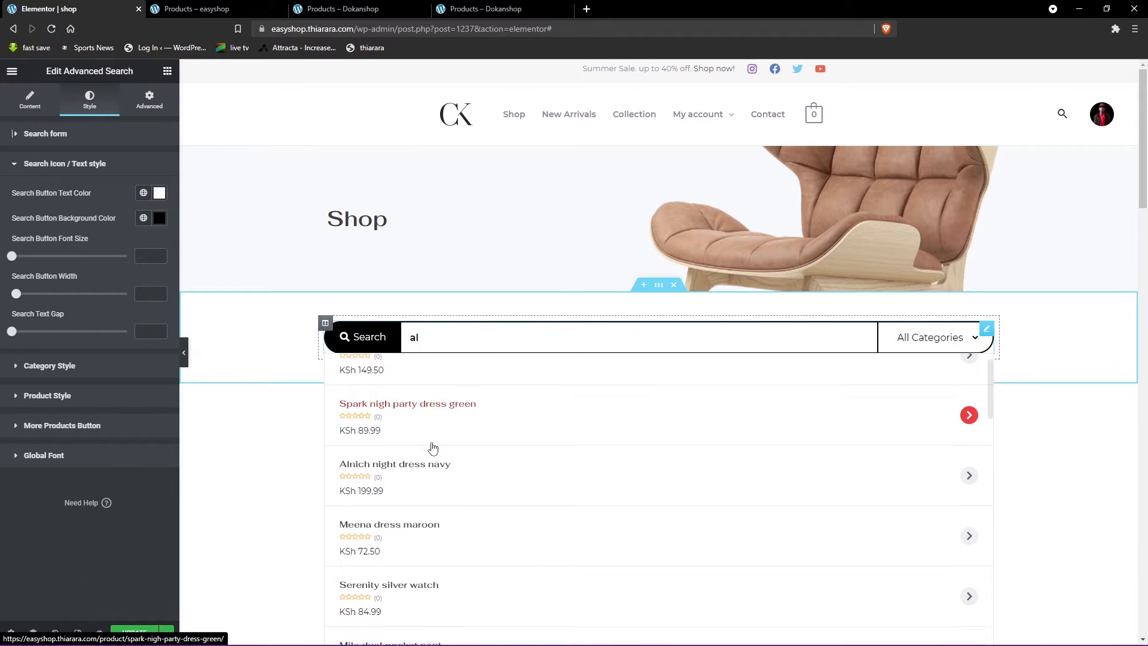
scroll(399, 472, down, 10)
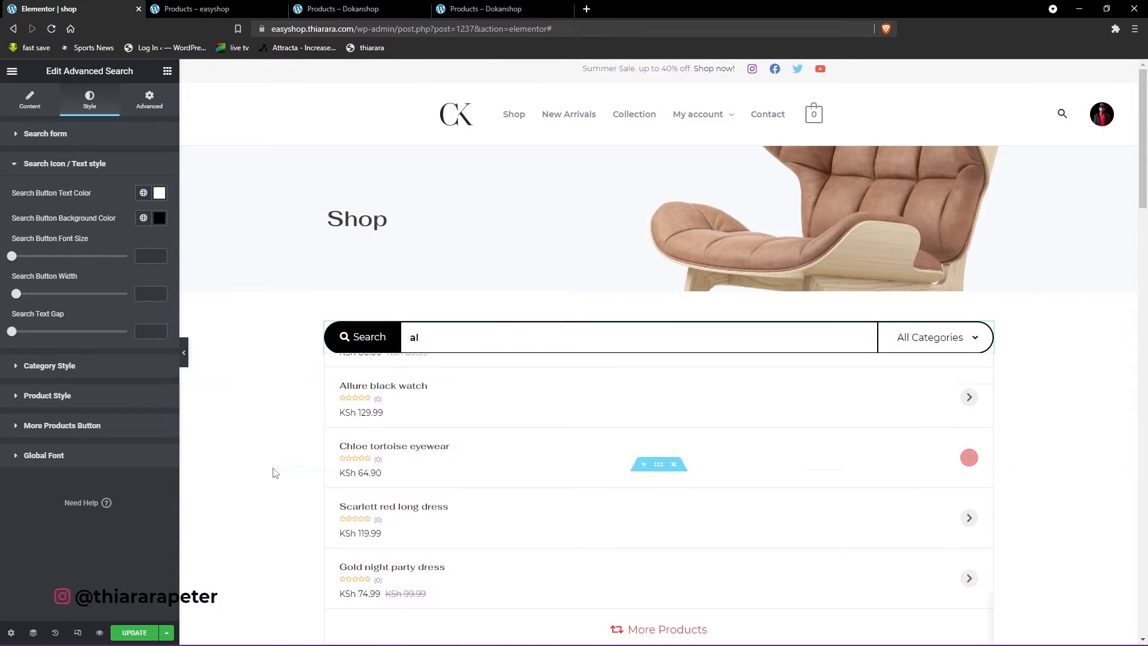
scroll(390, 439, up, 5)
scroll(381, 441, up, 12)
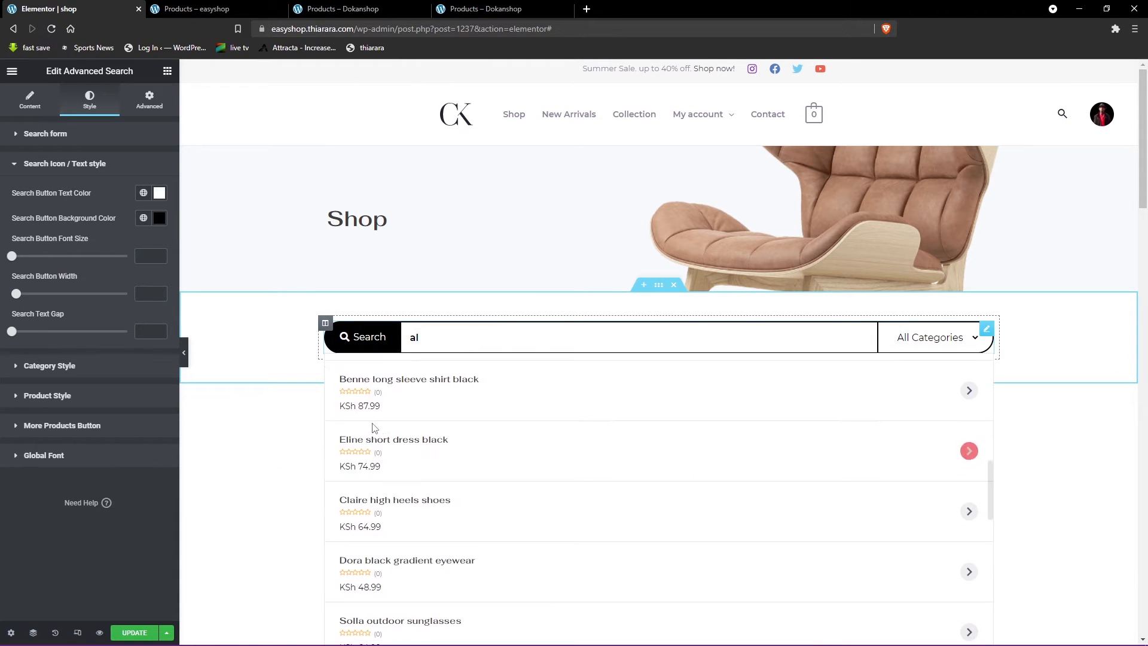
- Set the search widget's Global Font family to Poppins and close that section
click(41, 456)
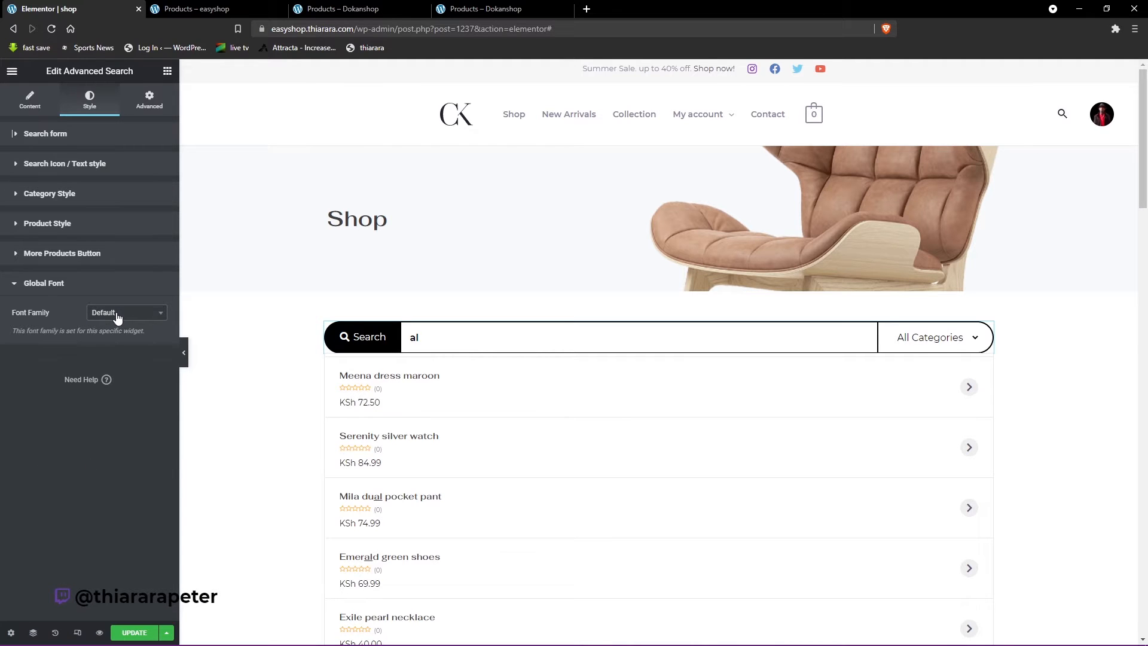
click(153, 314)
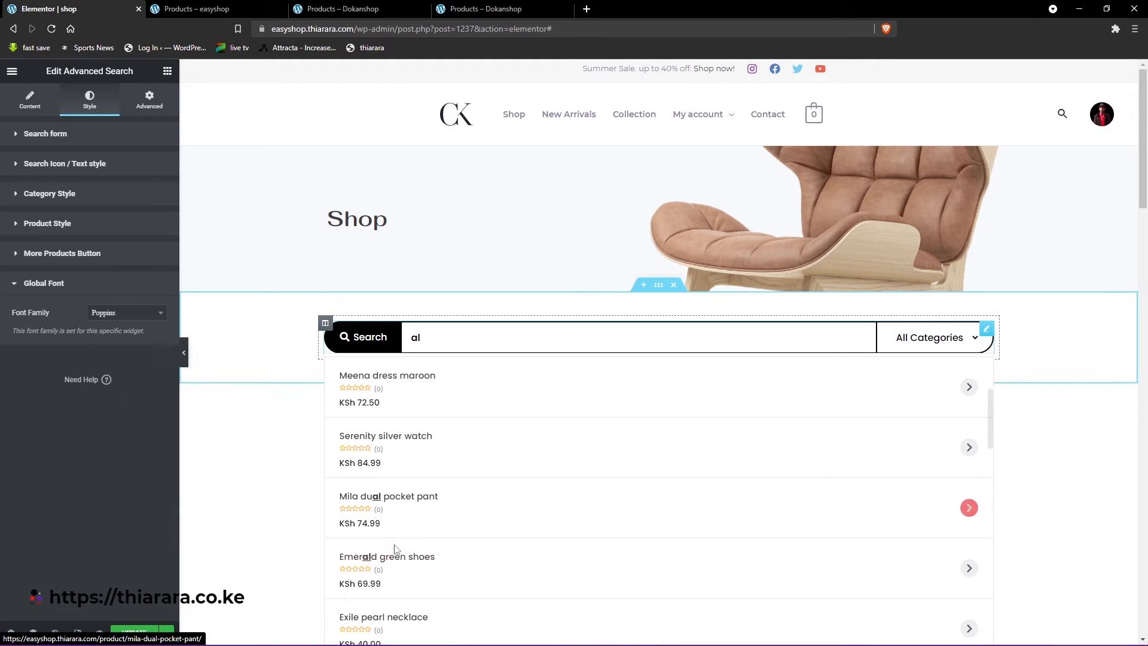
click(59, 226)
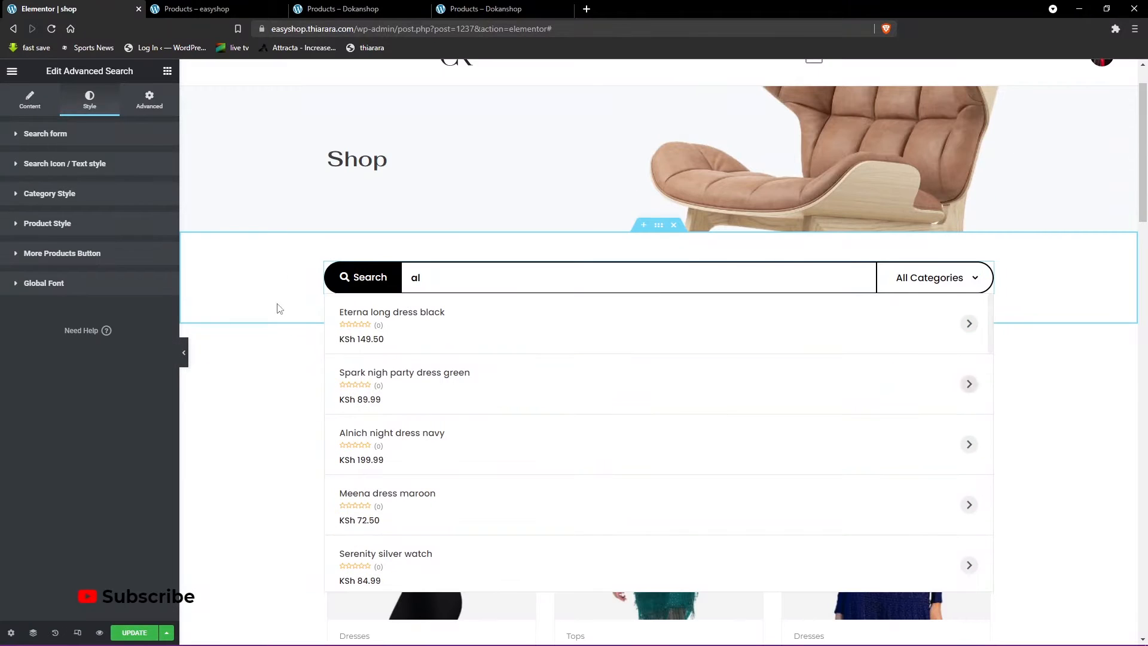
- In the Product Style settings, set the space on the left of the search results container to 130
click(58, 226)
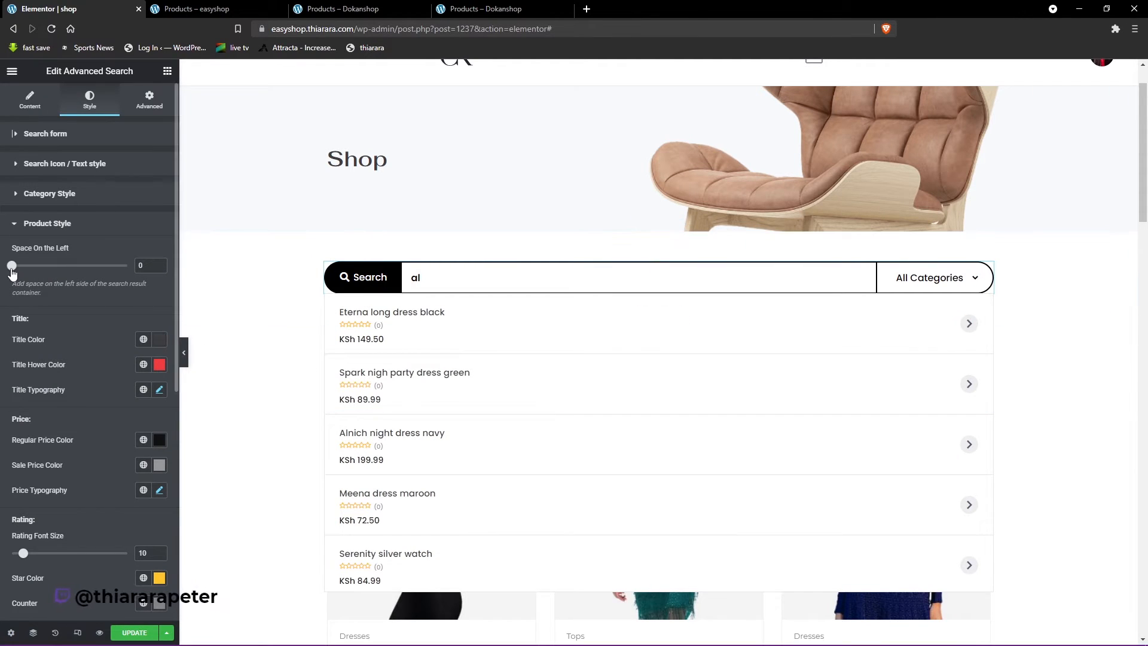
drag(12, 266, 63, 268)
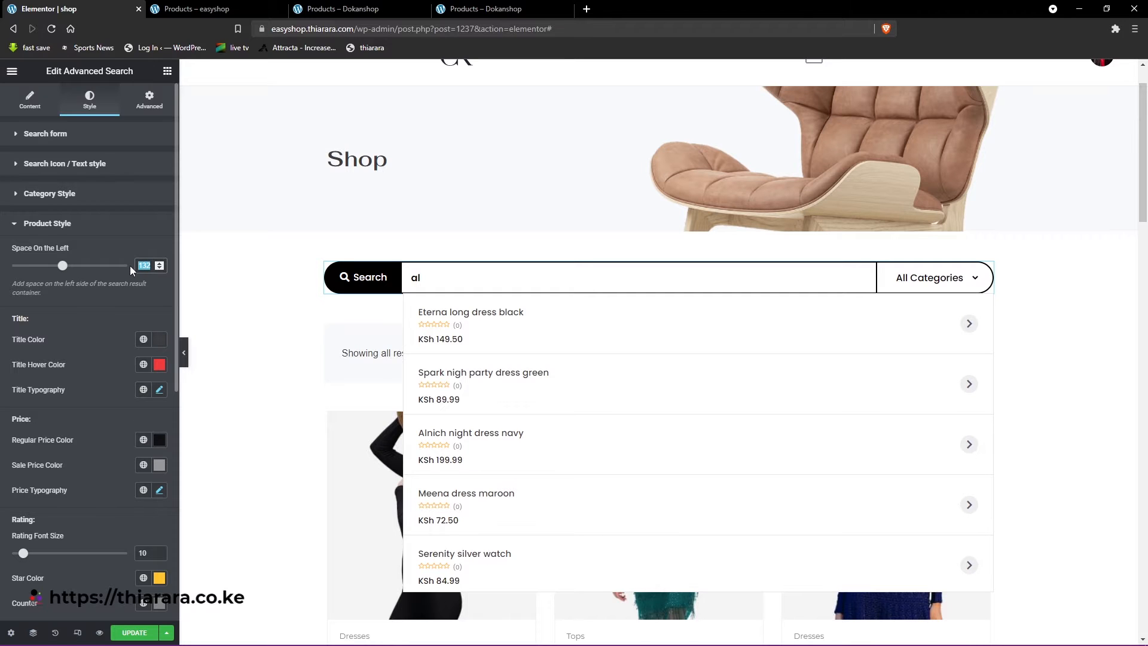
text(132)
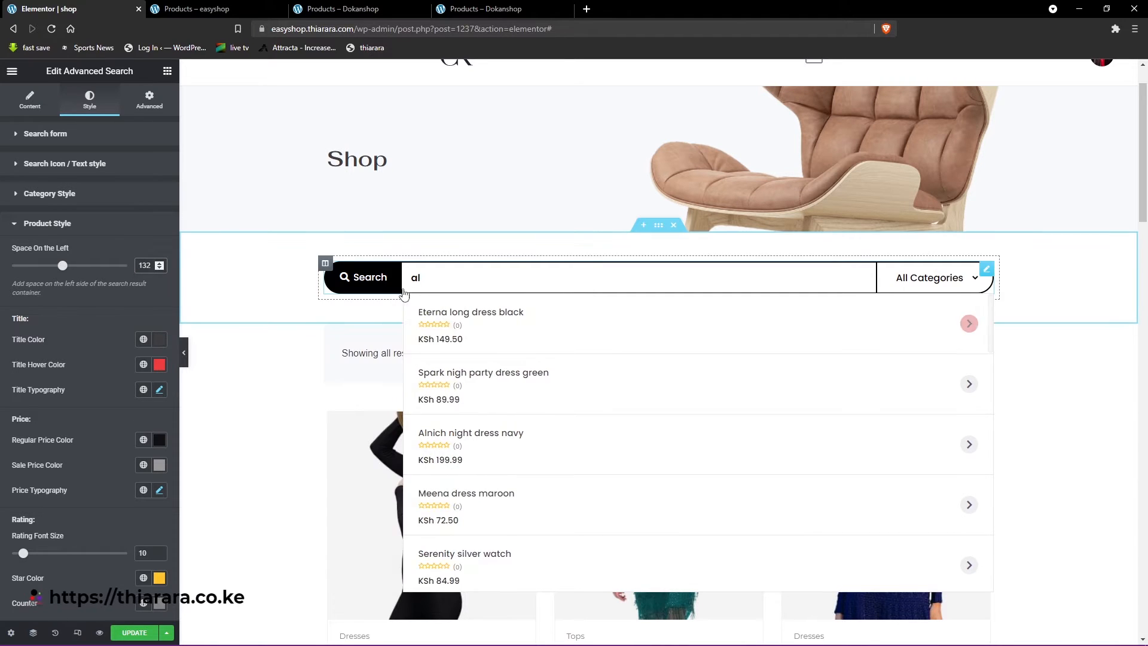
double_click(159, 269)
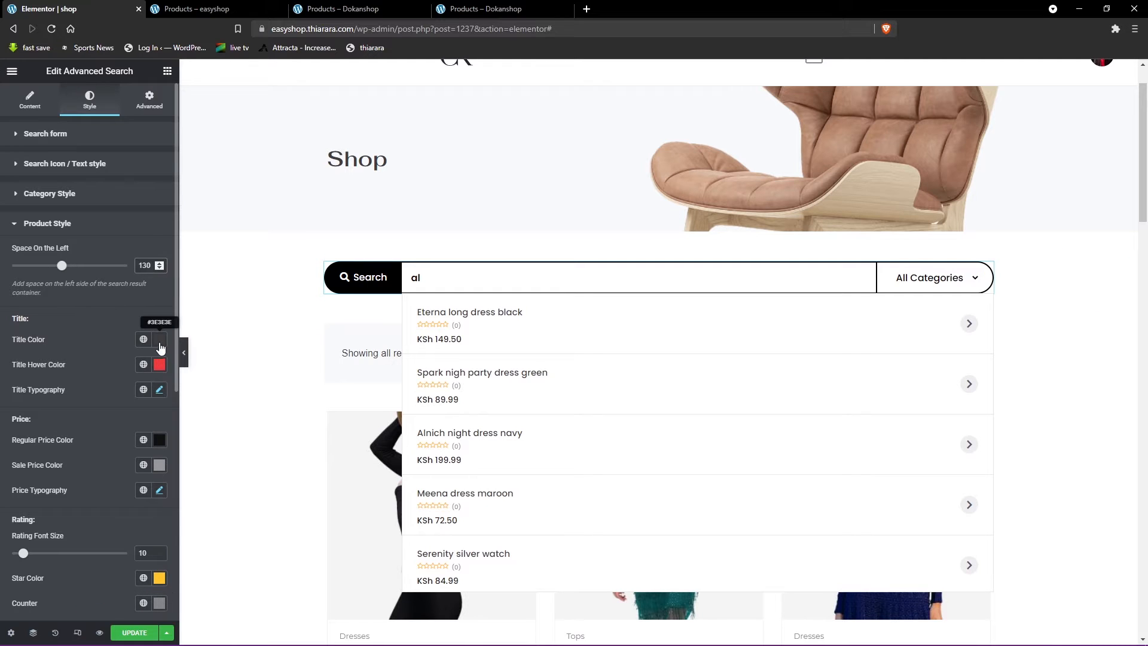
- Set the search results' title color to black and their title hover color to red, #FF0003
click(159, 365)
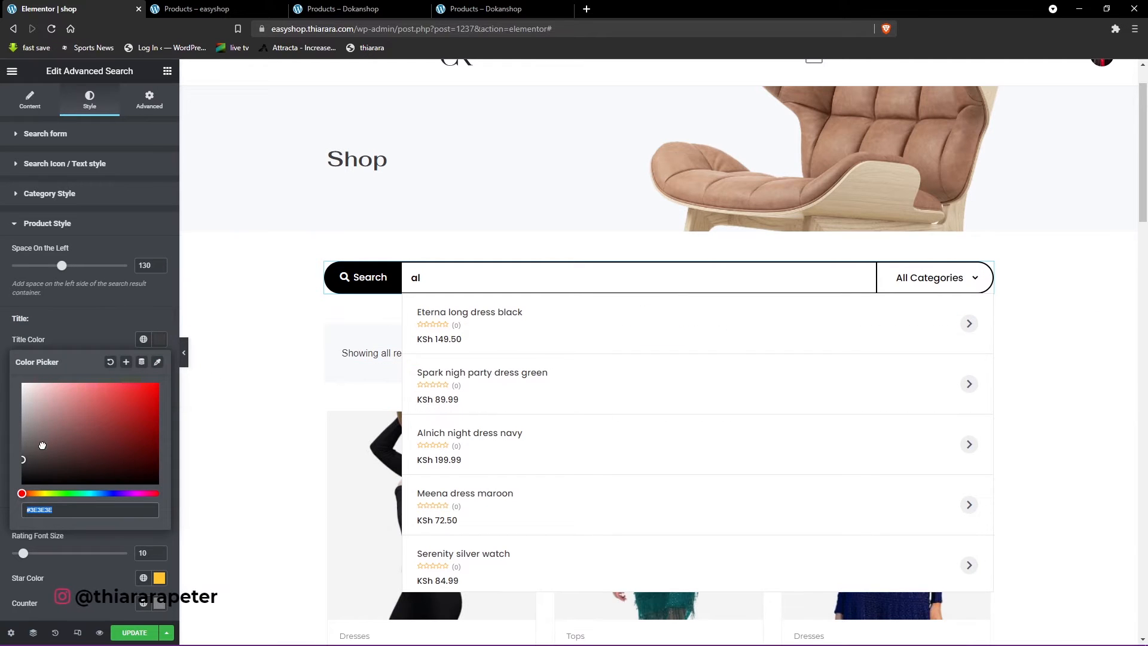
click(107, 336)
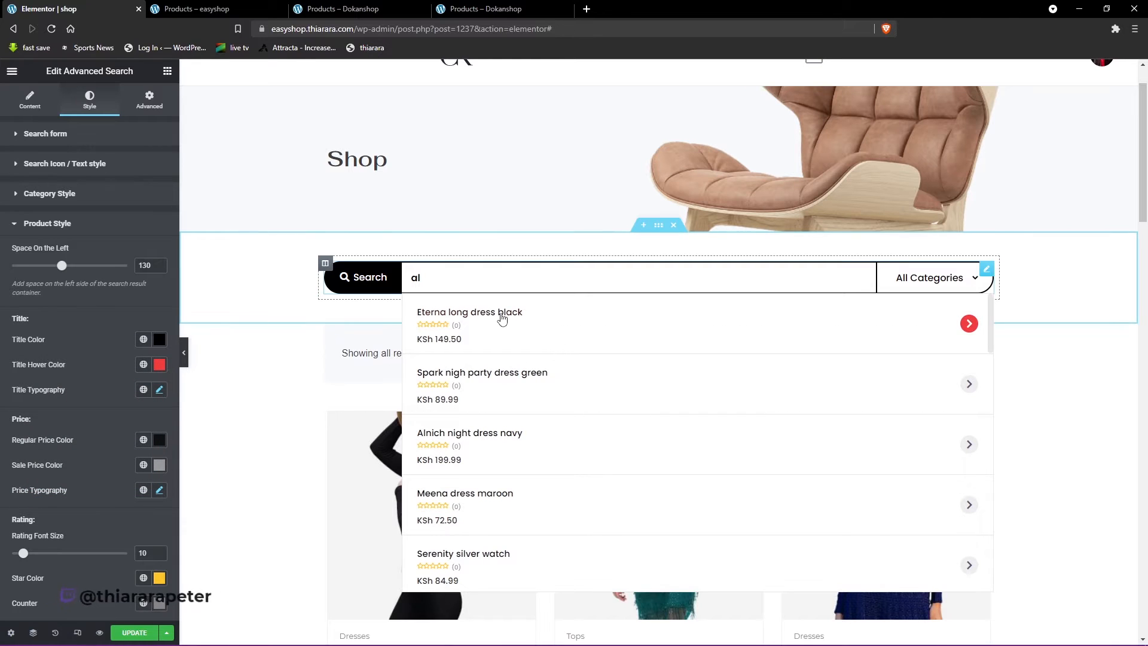
click(159, 365)
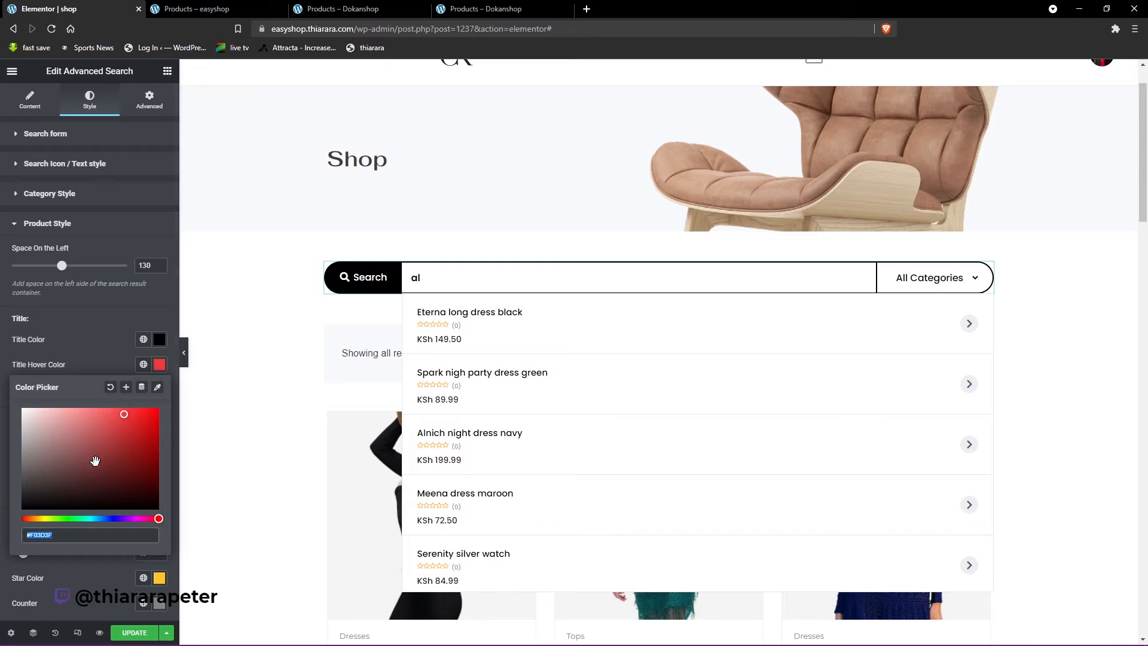
click(158, 410)
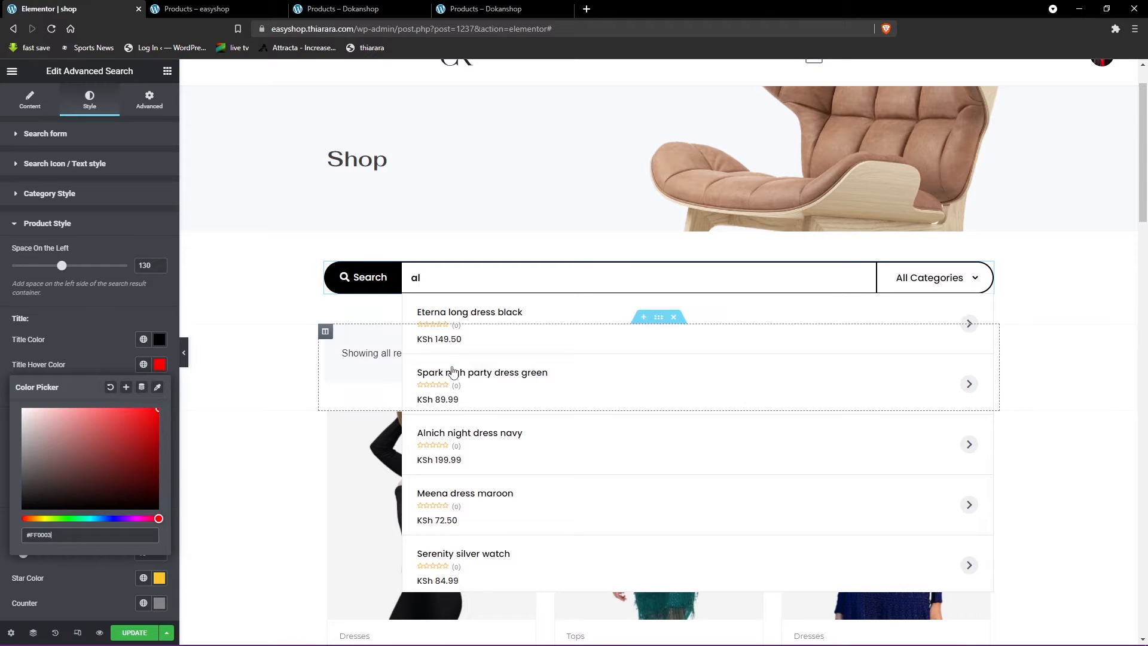
click(107, 343)
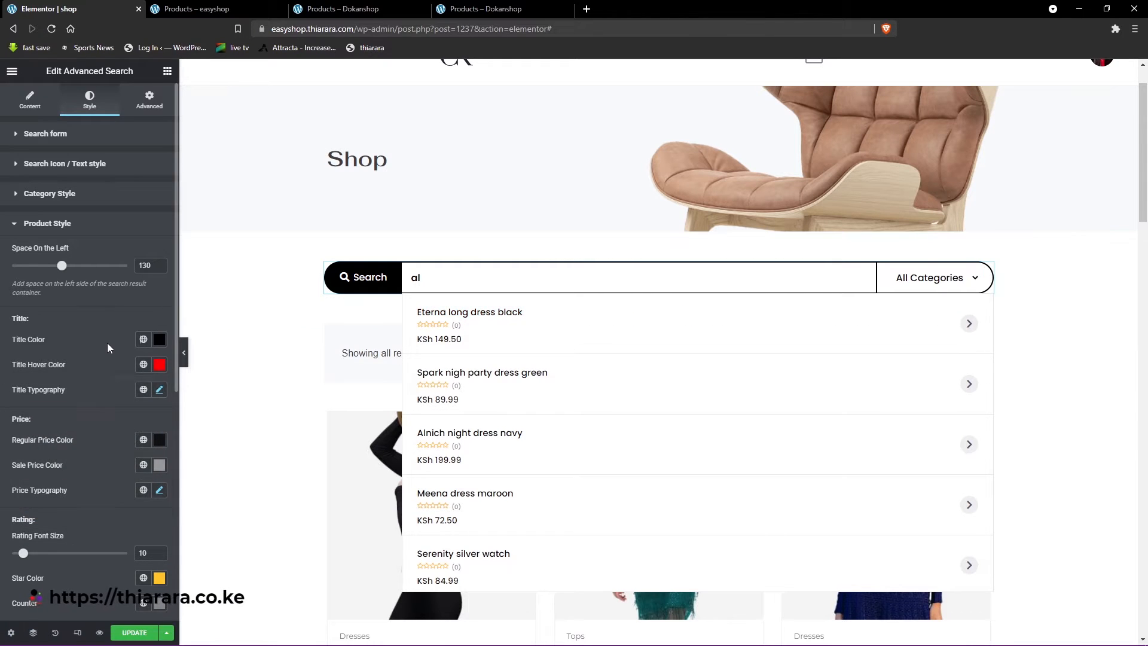
- Set the search results' title typography to font size 18 px and weight 600
click(159, 390)
click(103, 480)
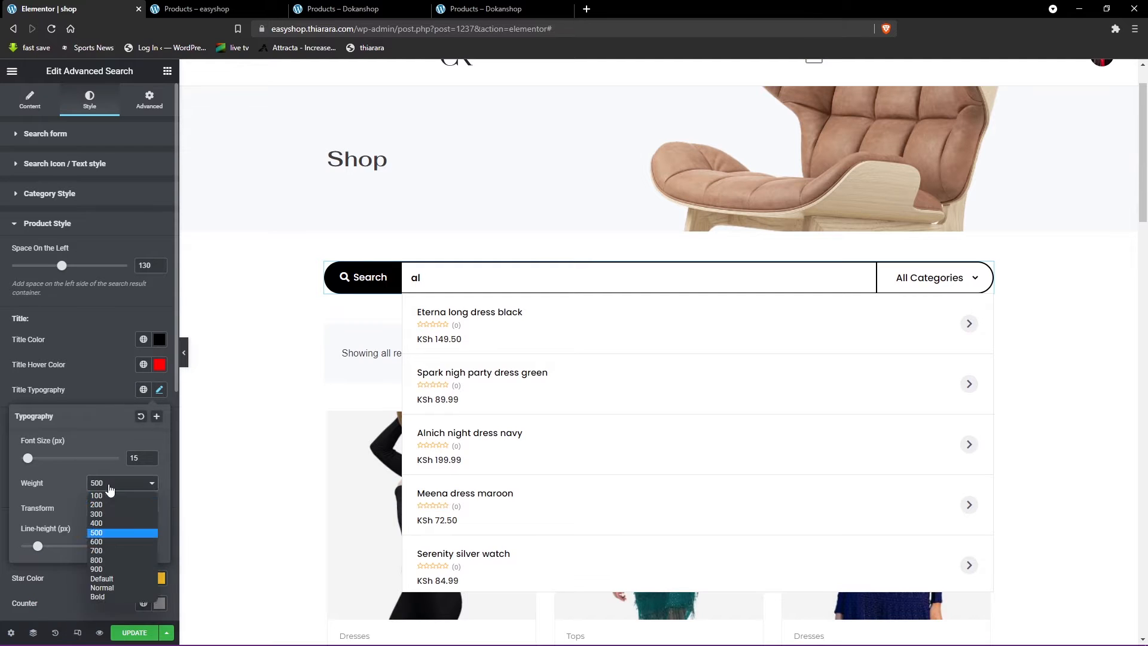
click(109, 541)
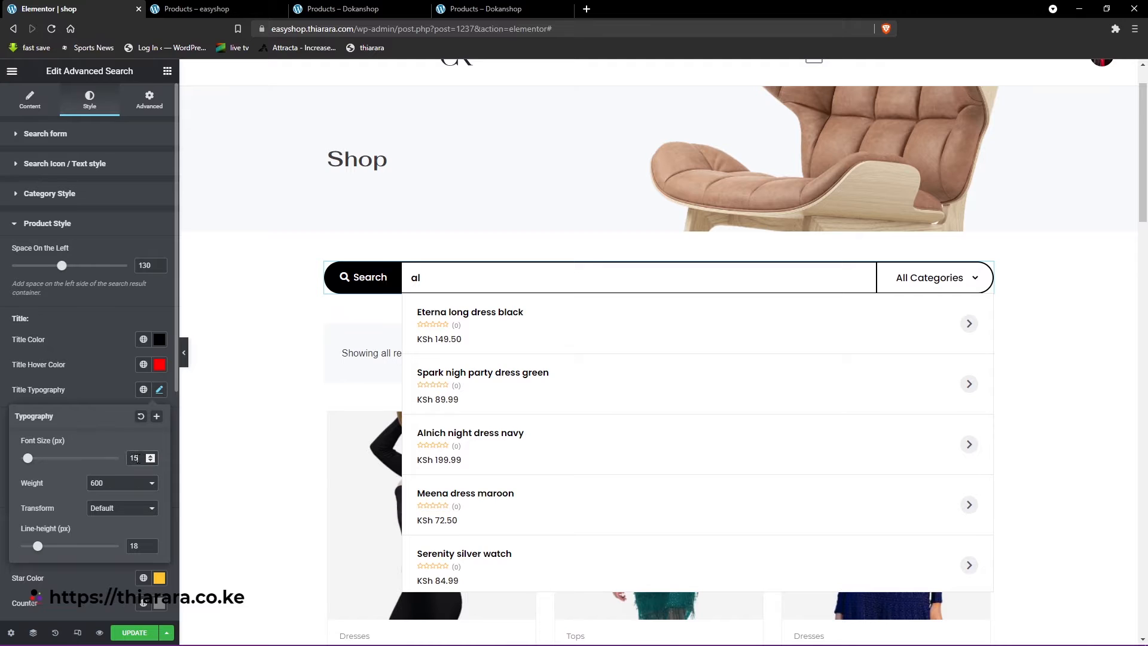
drag(137, 458, 121, 464)
text(18)
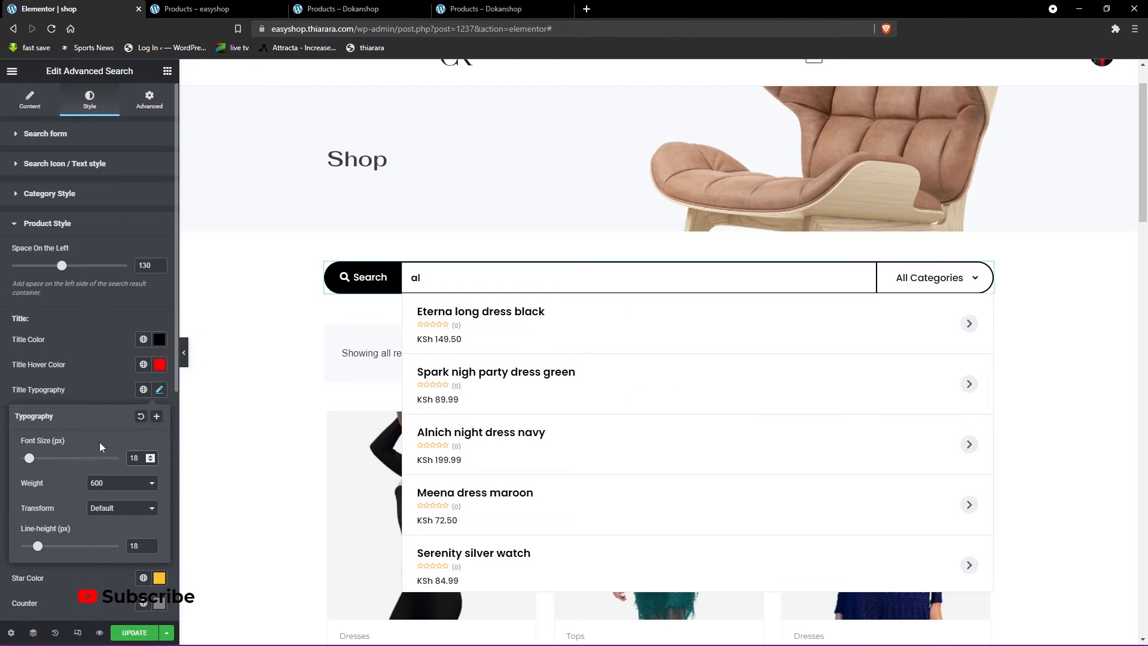
click(91, 395)
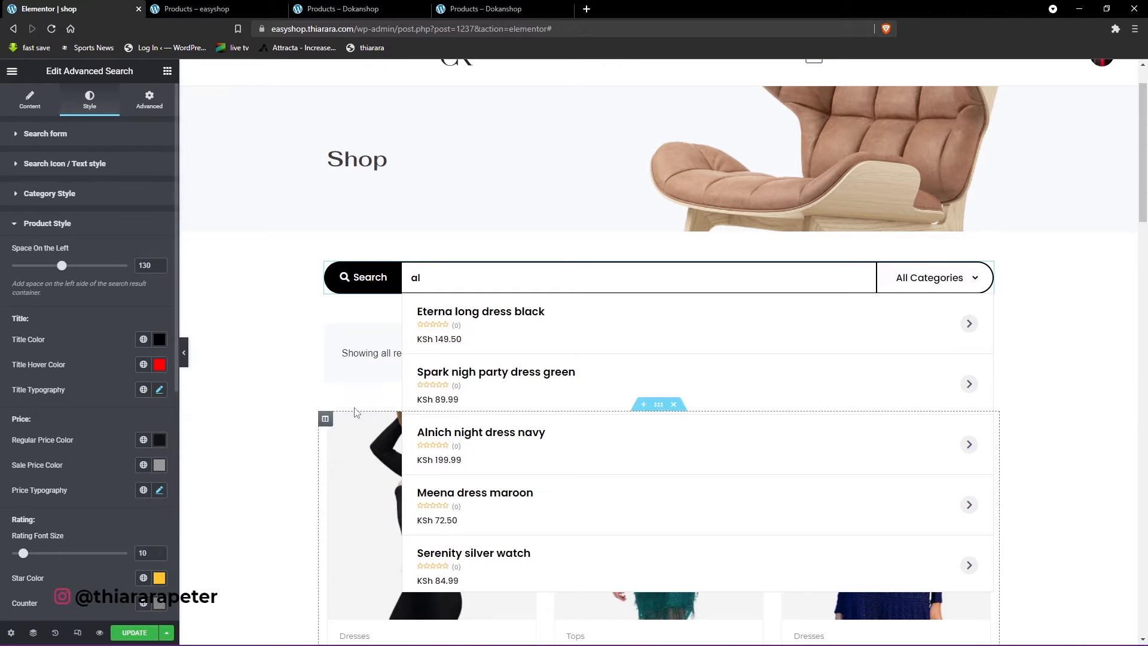
- Set the search results' regular price color to red, #FF0000
click(159, 440)
click(149, 490)
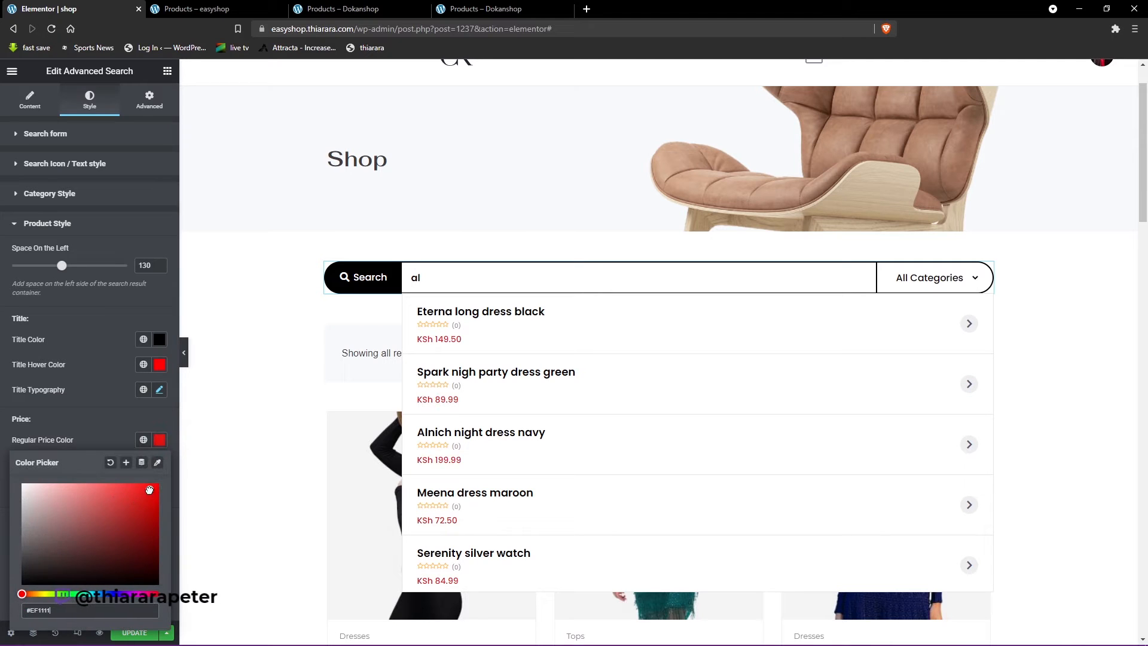
drag(53, 523, 166, 495)
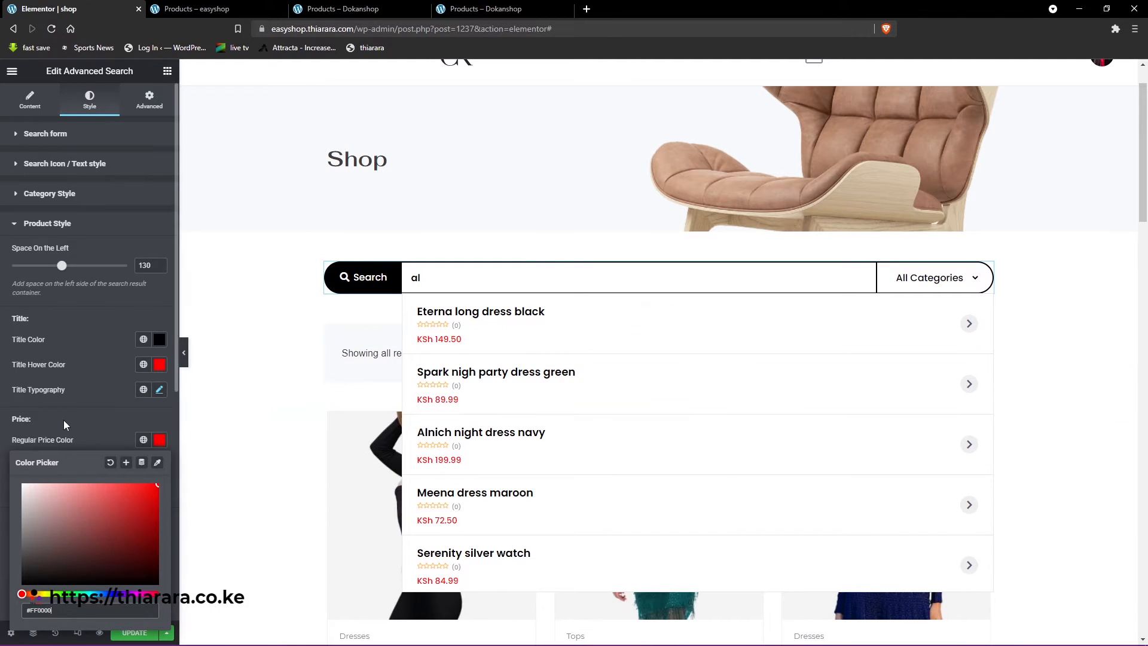
scroll(63, 420, down, 1)
click(114, 346)
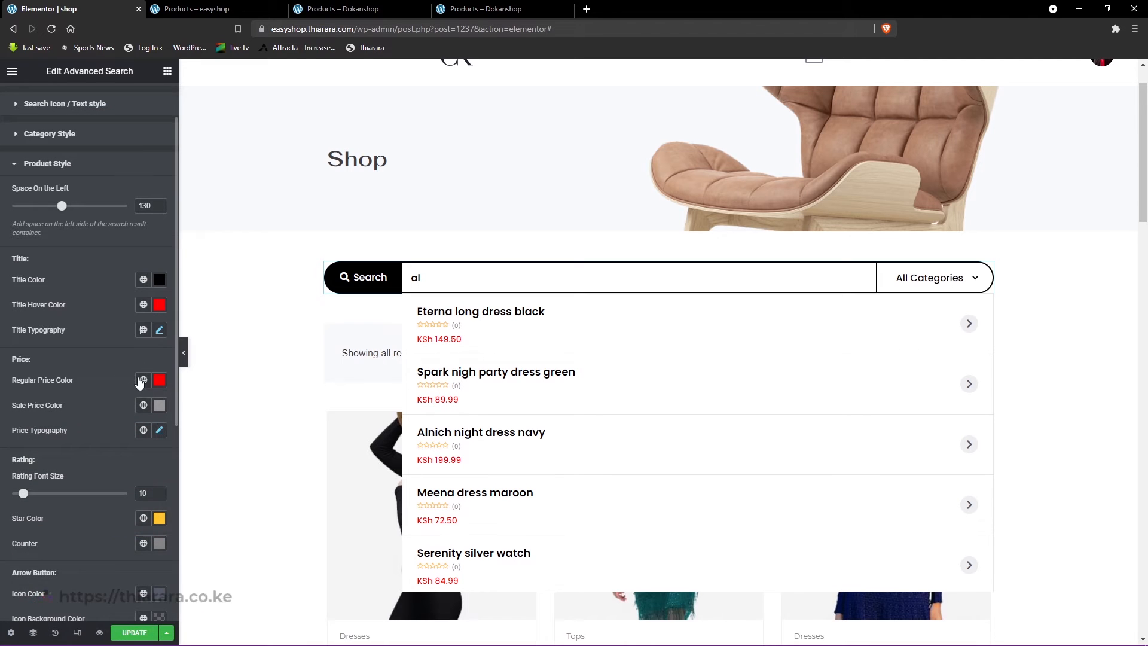
- Set the search results' sale price color to bright green, #26FF00, checking it on a discounted product
click(166, 407)
scroll(513, 512, down, 2)
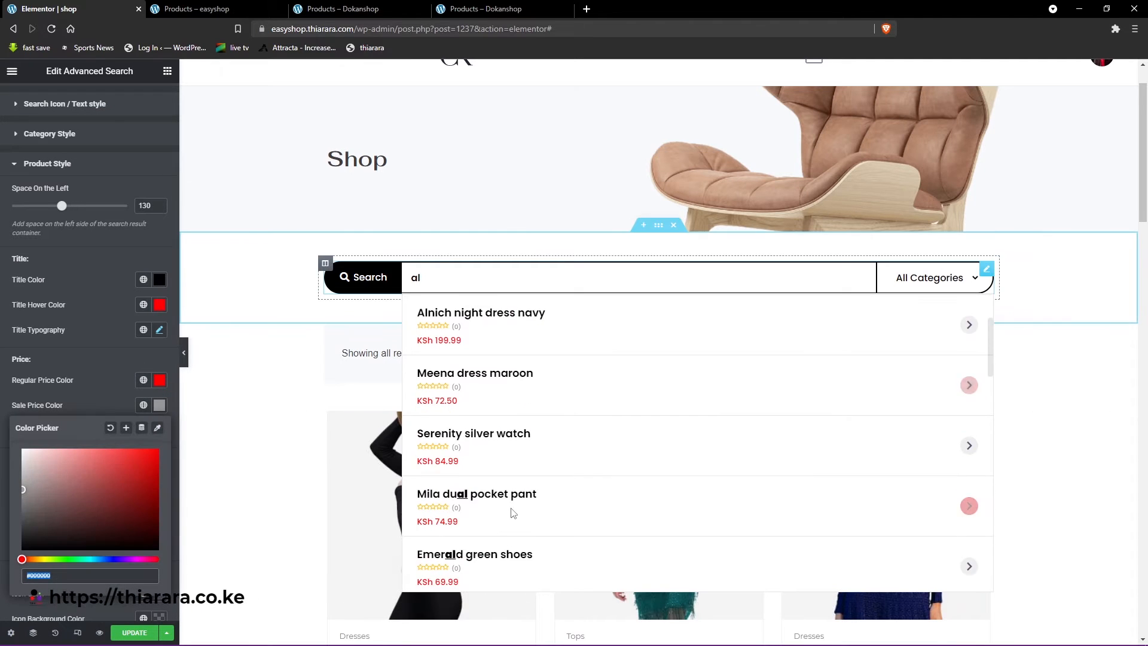
scroll(511, 512, down, 4)
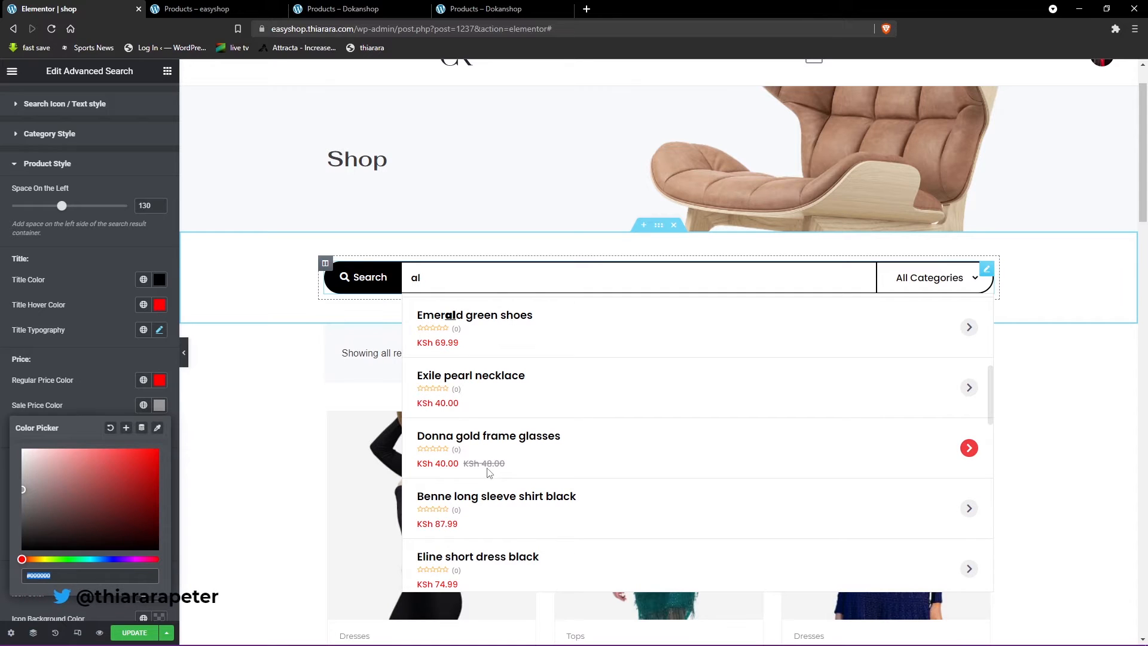
click(64, 560)
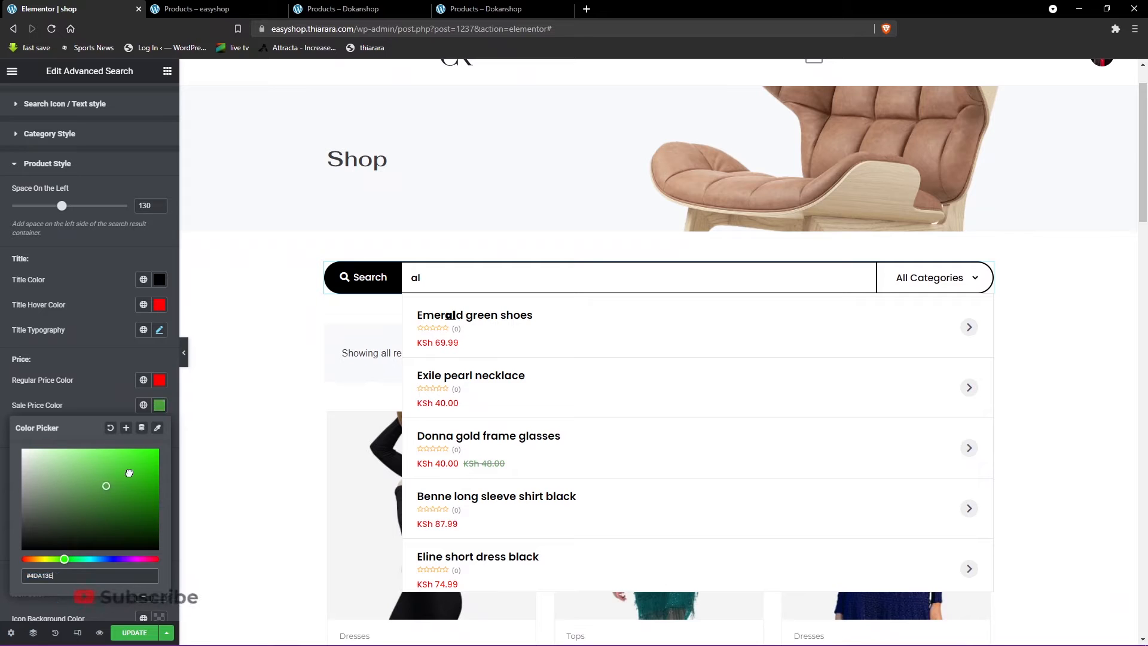
click(157, 451)
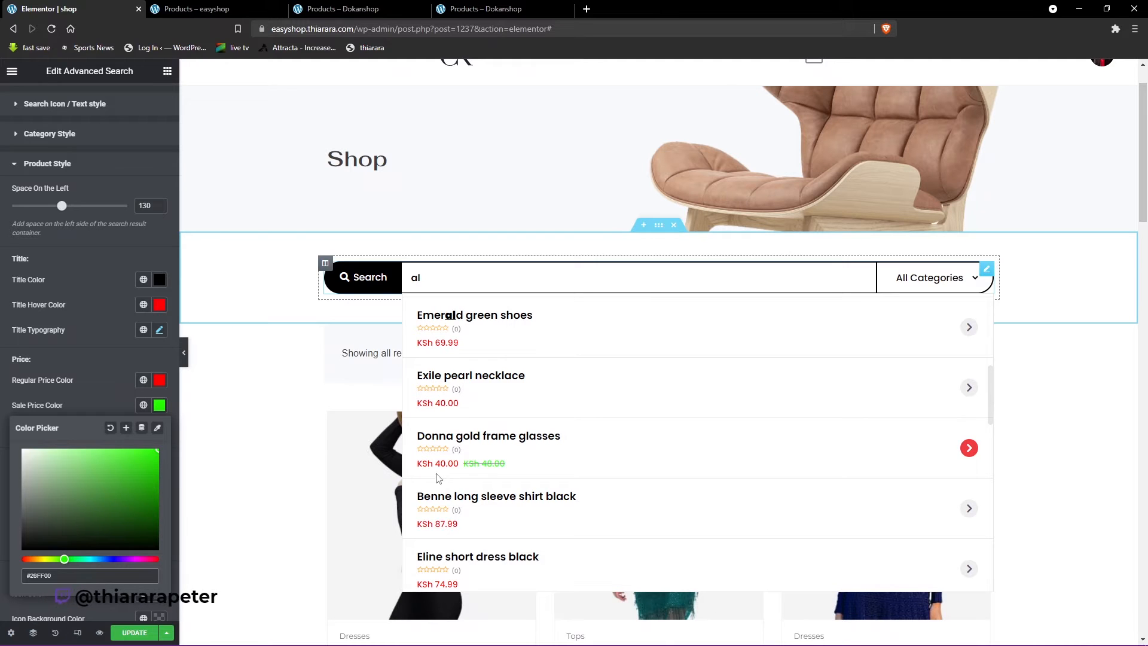
click(105, 403)
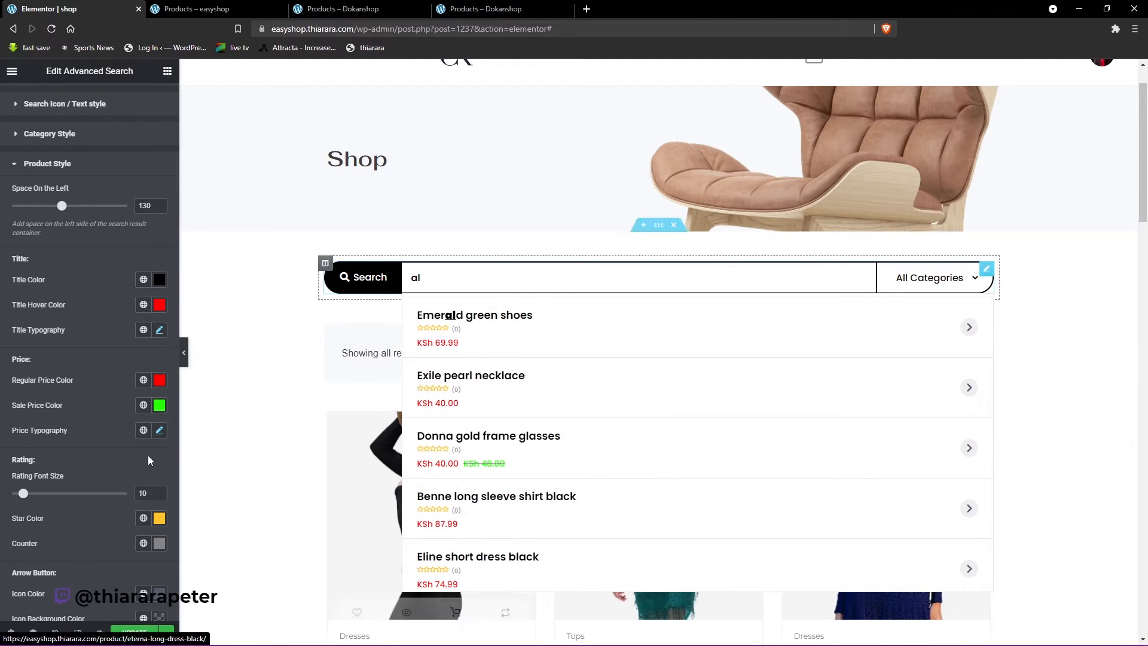
- Try font sizes of 18 px and 17 px for the prices in the search results
click(162, 433)
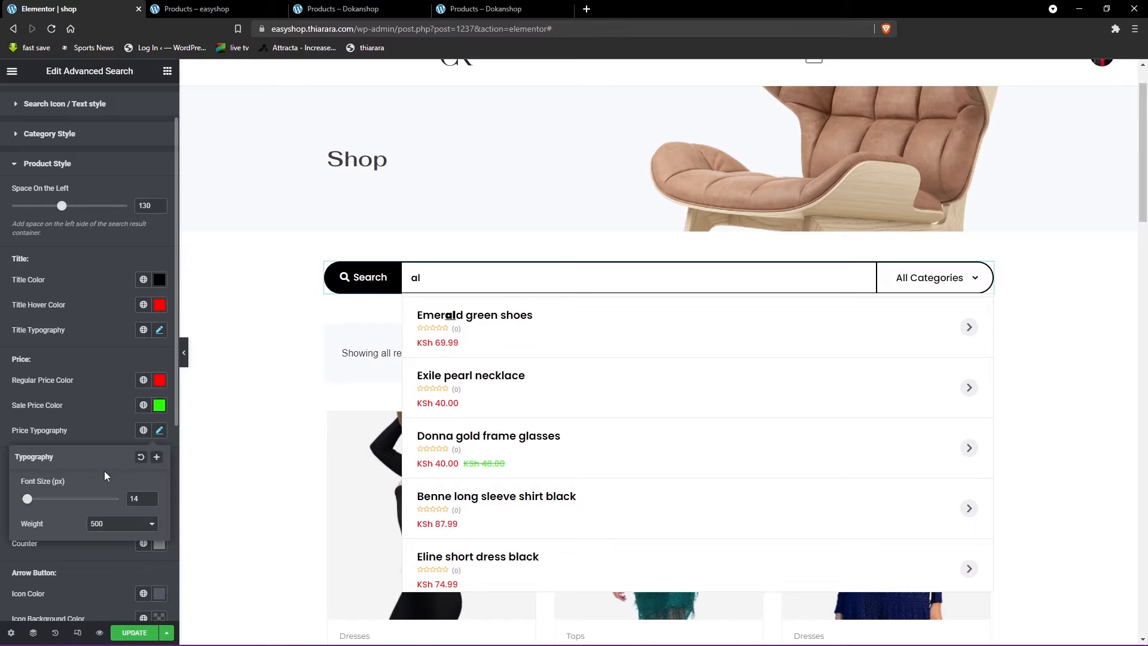
double_click(128, 500)
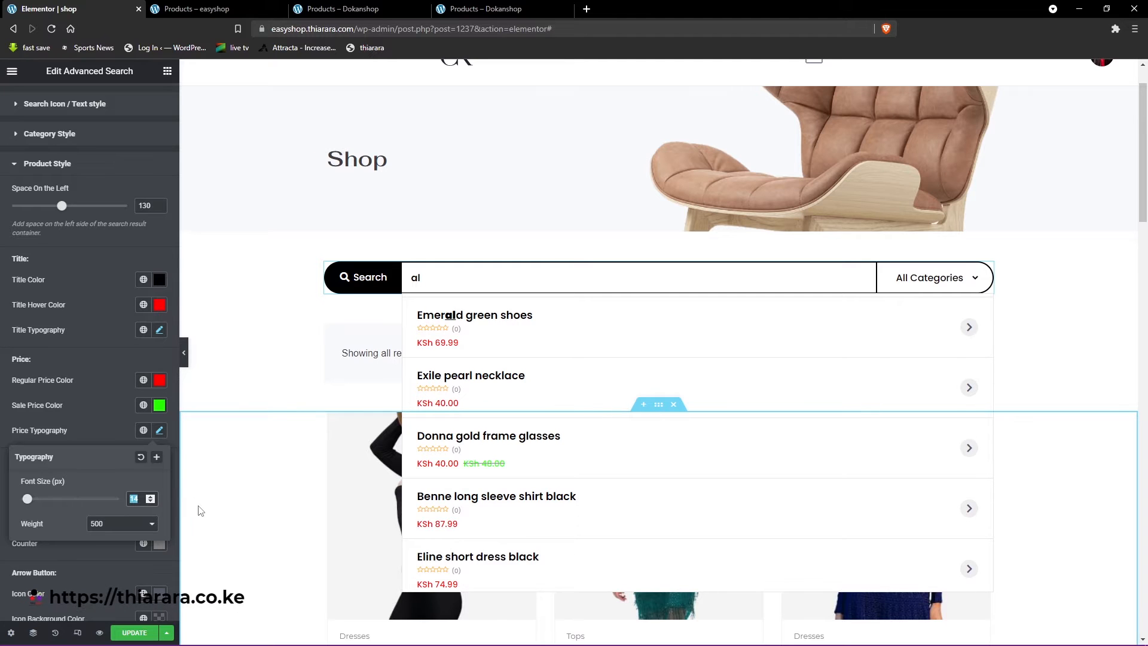
text(18)
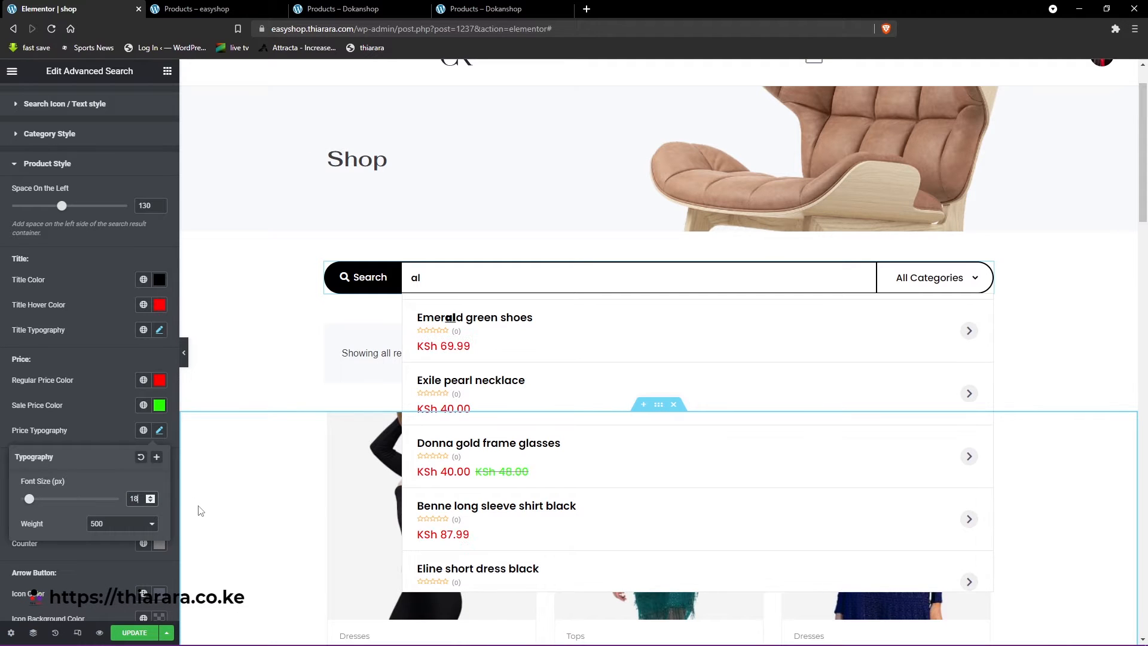
scroll(466, 474, down, 3)
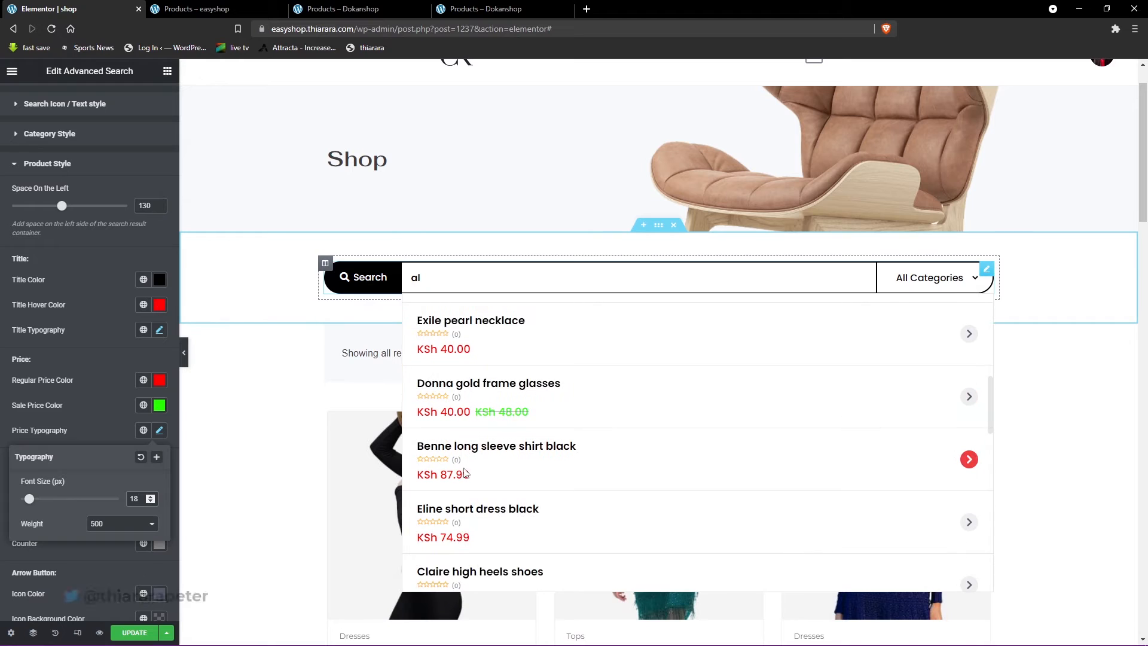
scroll(466, 475, down, 2)
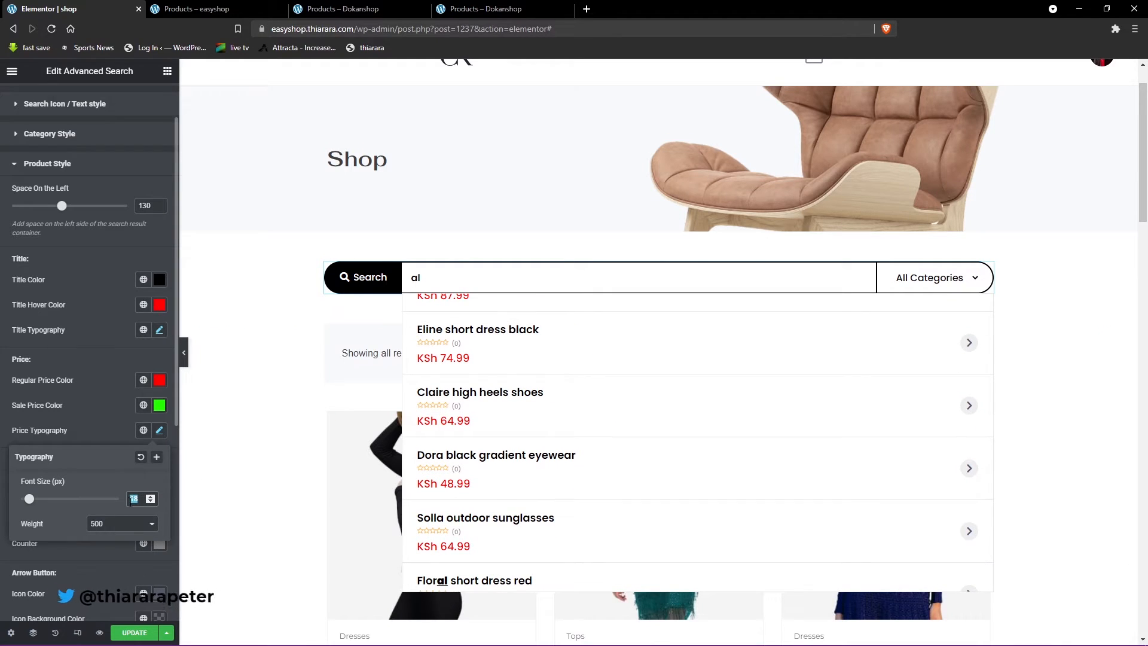
text(17)
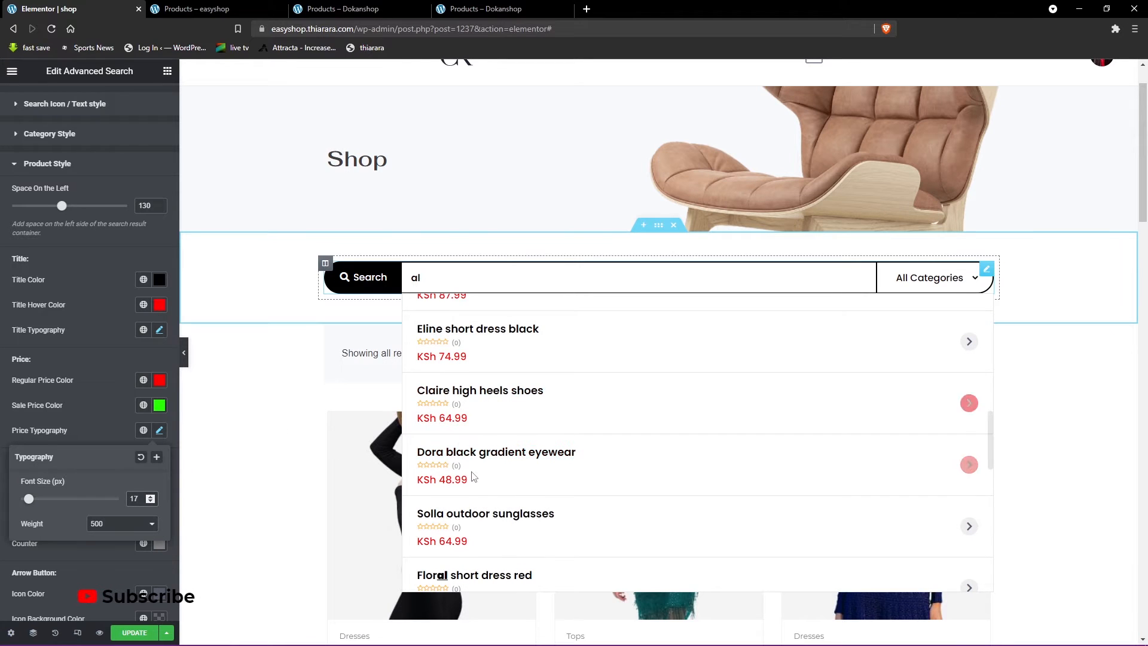
scroll(472, 476, down, 6)
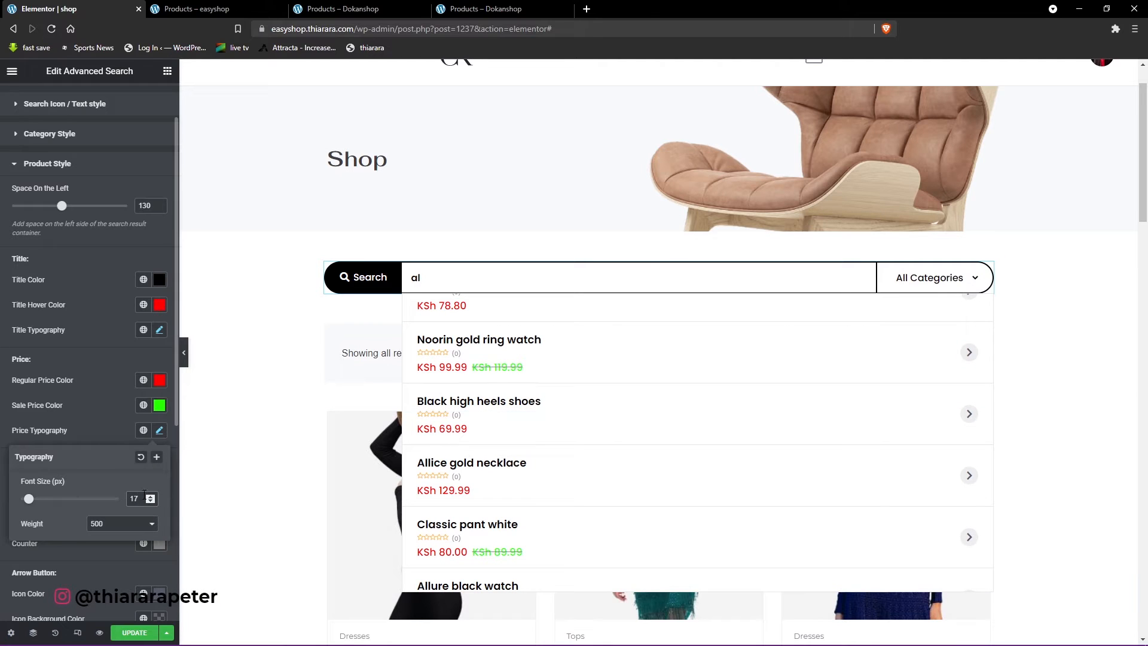
- Set the search results' price typography to font size 16 px and weight 400
text(16)
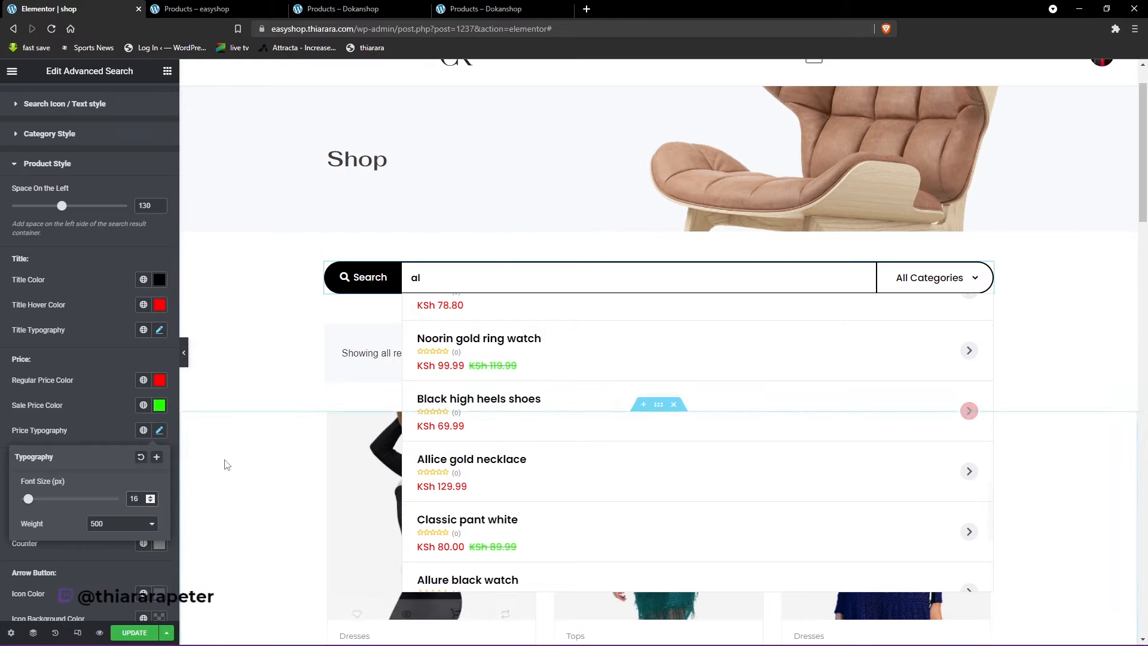
click(109, 528)
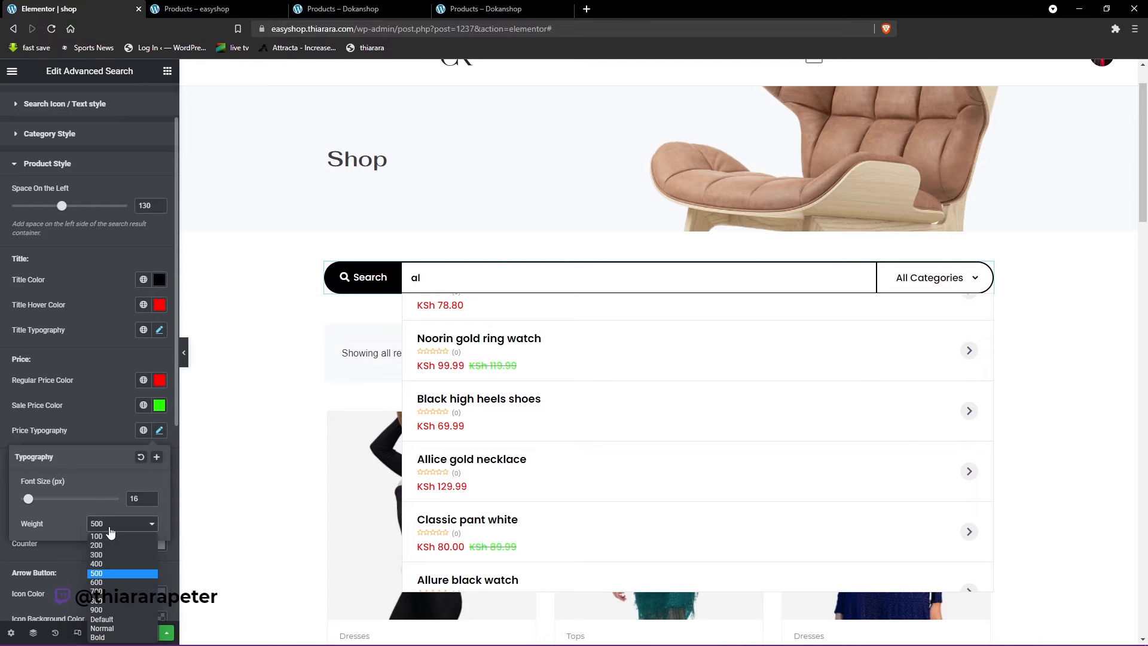
click(101, 565)
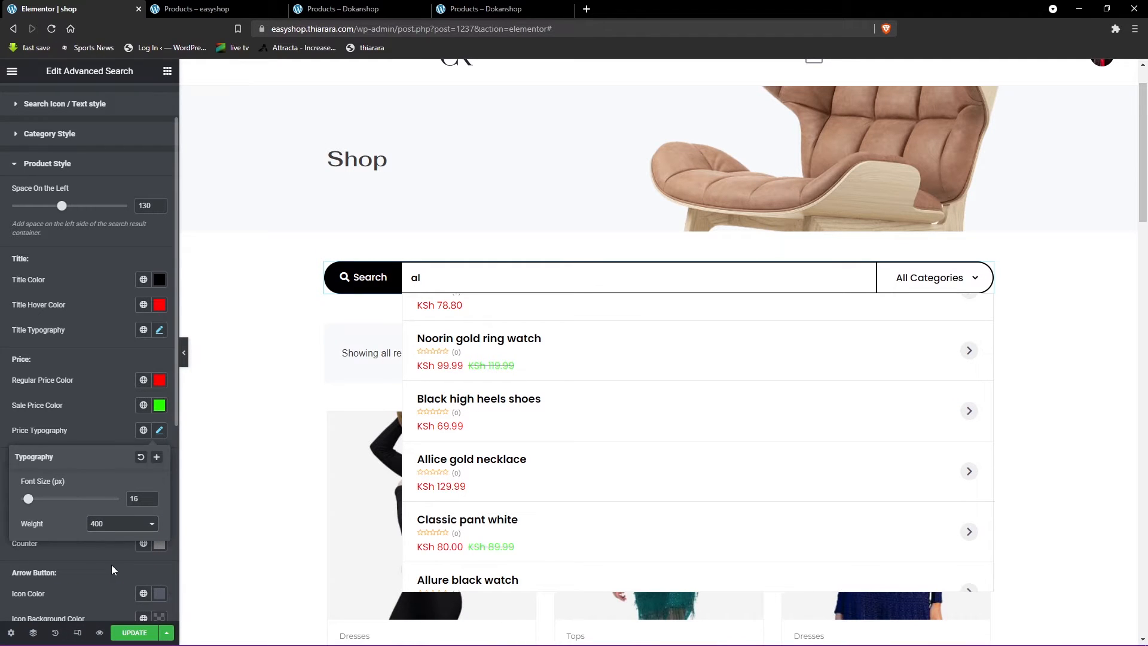
scroll(488, 498, up, 2)
scroll(488, 498, up, 1)
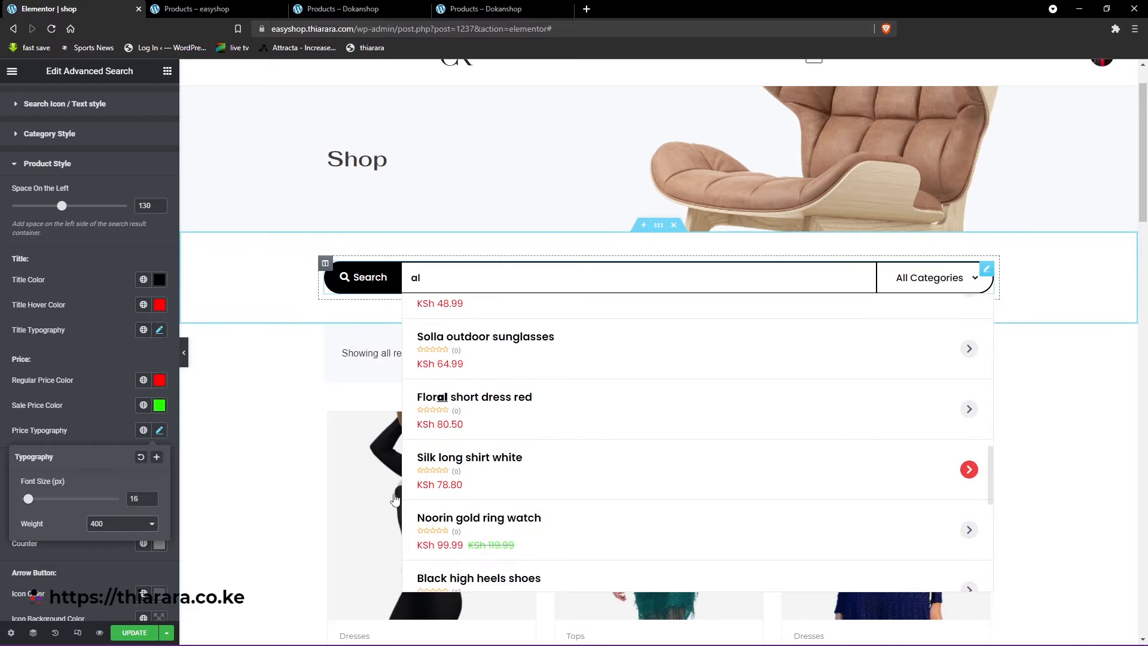
click(103, 385)
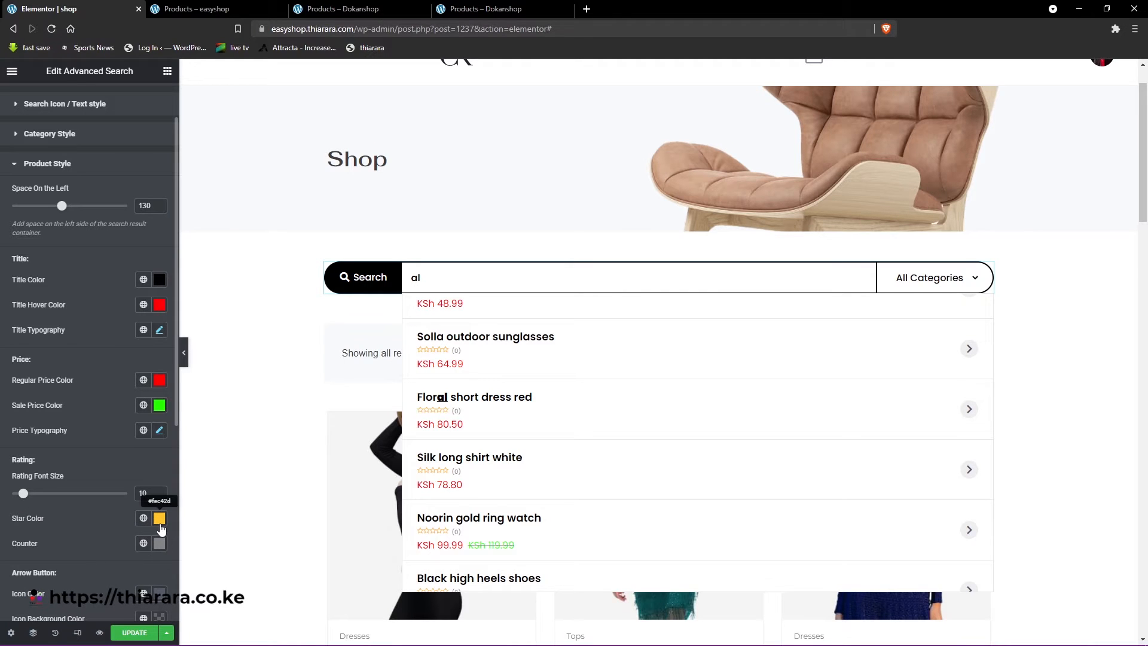
- Set the search results' rating star color to amber, #F8B300, and the rating counter color to black, #000000
scroll(483, 516, down, 2)
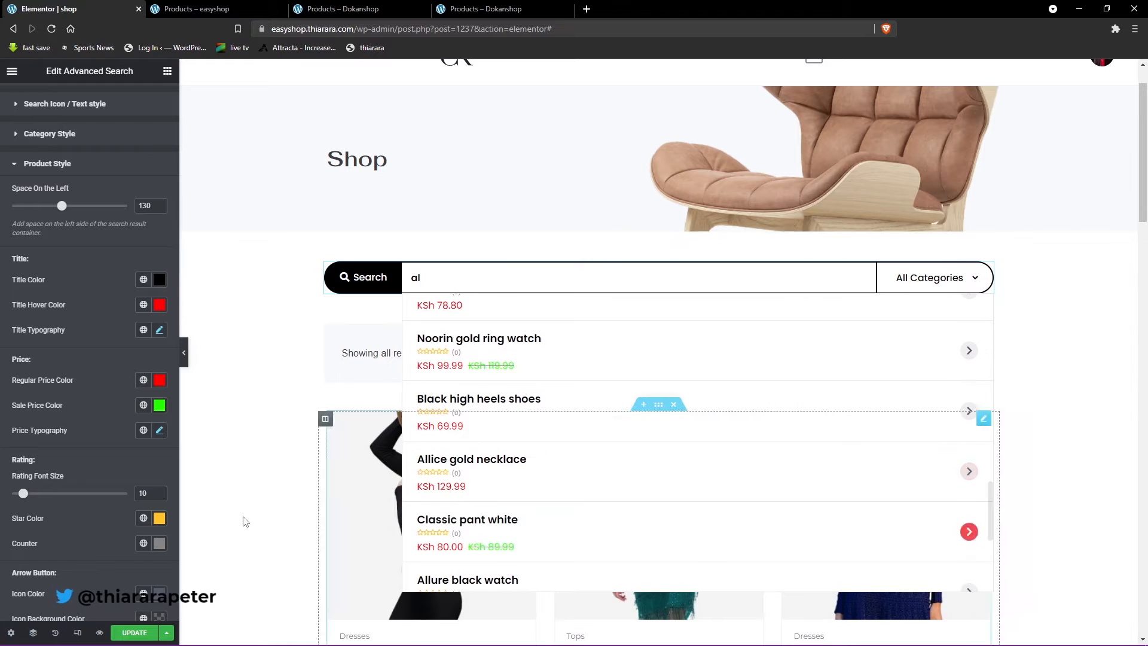
click(157, 519)
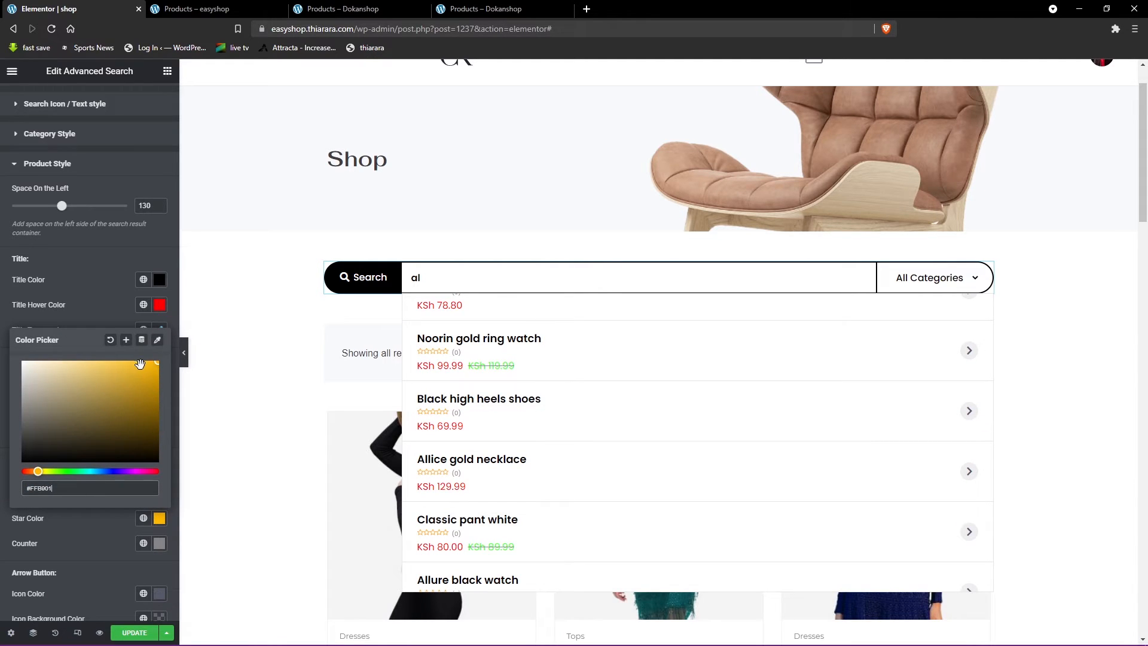
click(141, 365)
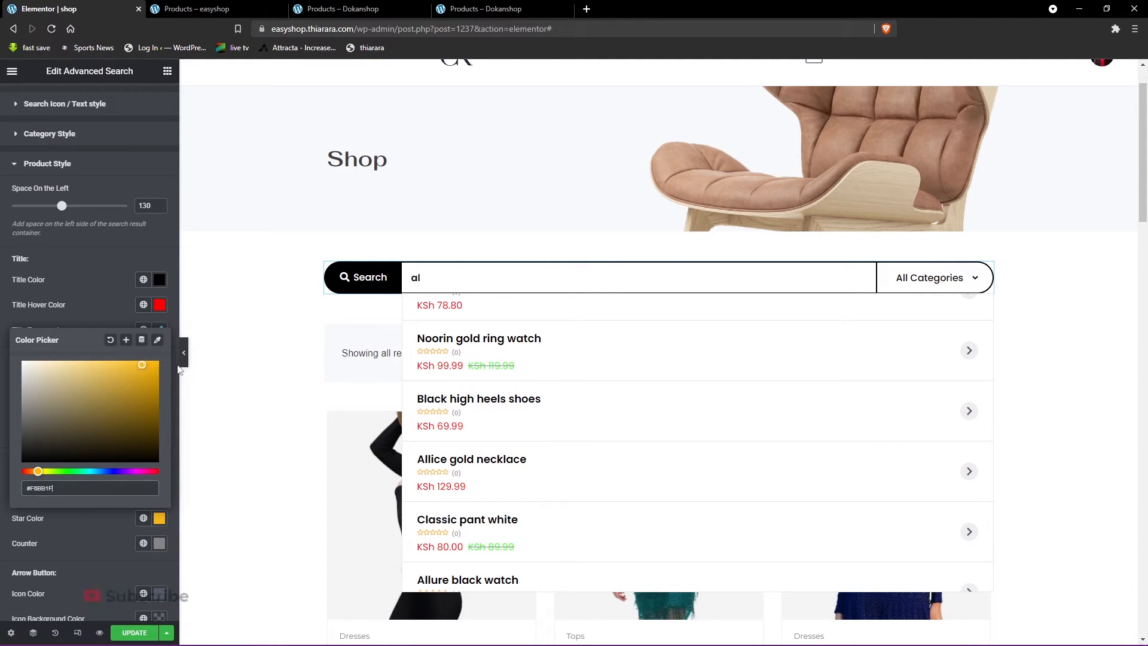
click(94, 293)
click(158, 543)
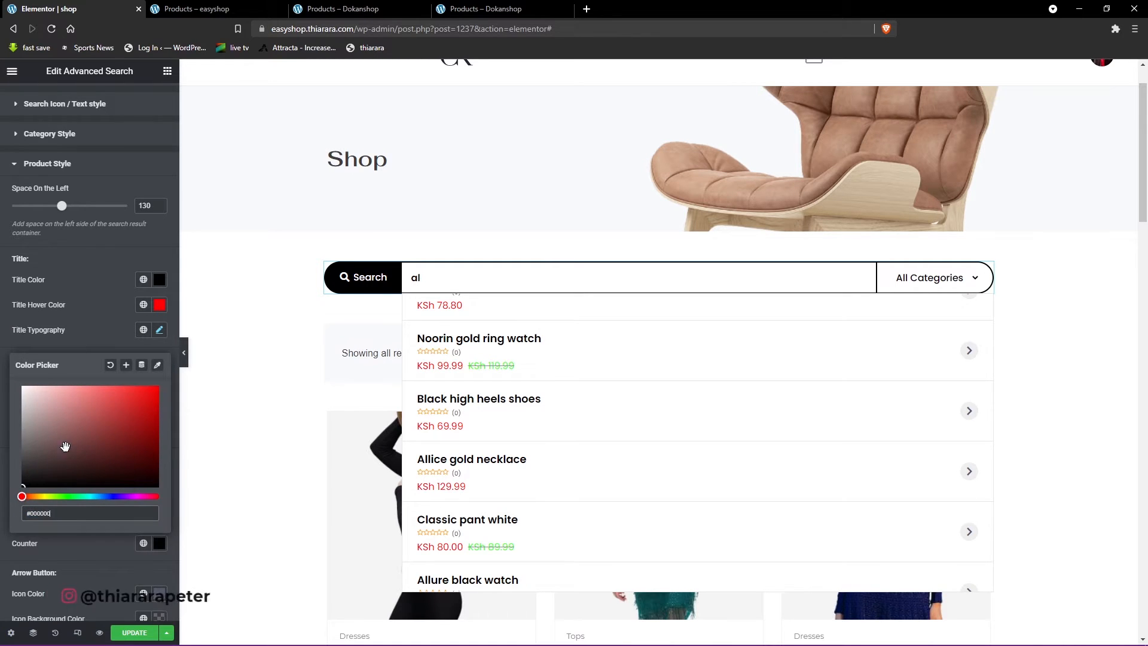
click(85, 342)
- Set the border color of the product items in the search results to light grey, #E9E9E9
scroll(461, 476, down, 5)
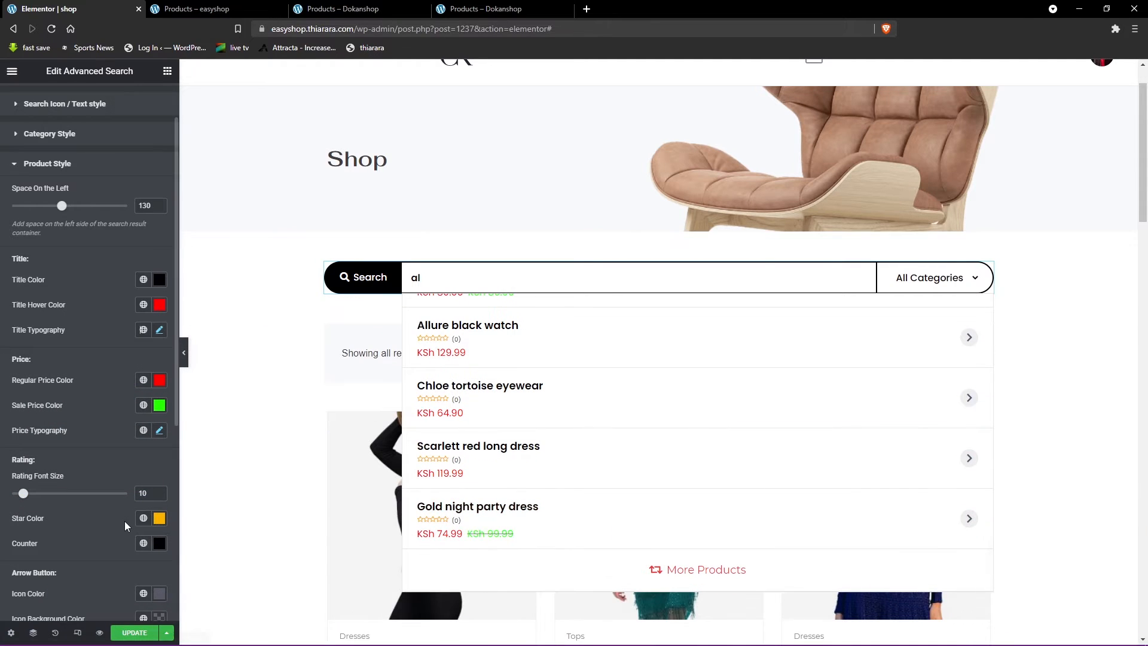
scroll(124, 525, down, 2)
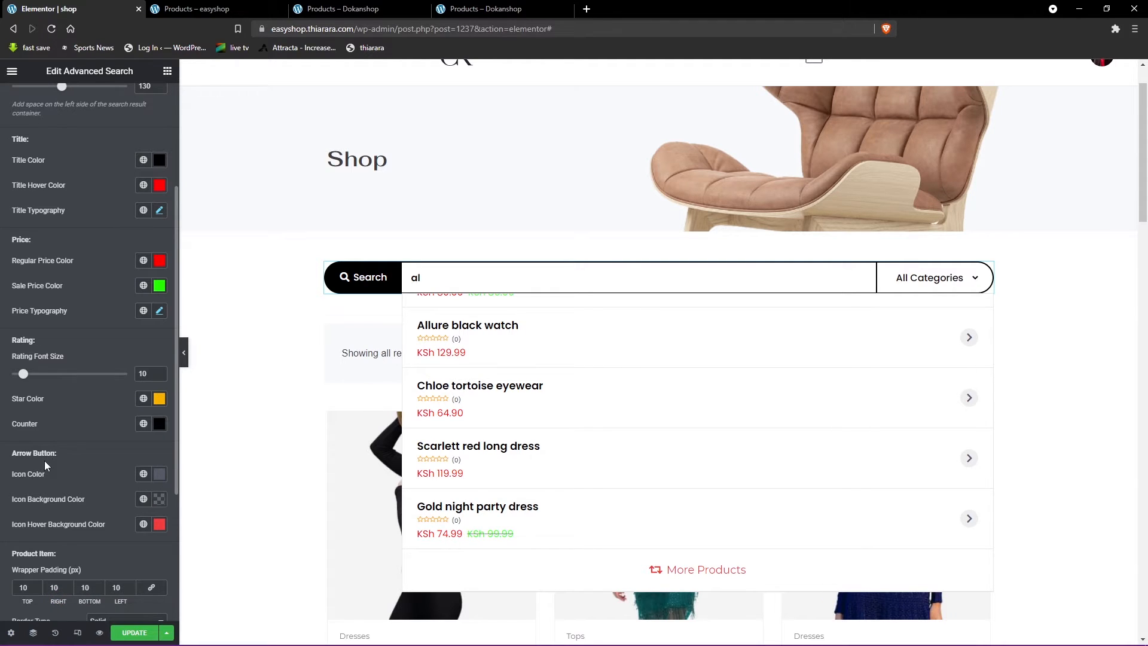
drag(62, 454, 15, 455)
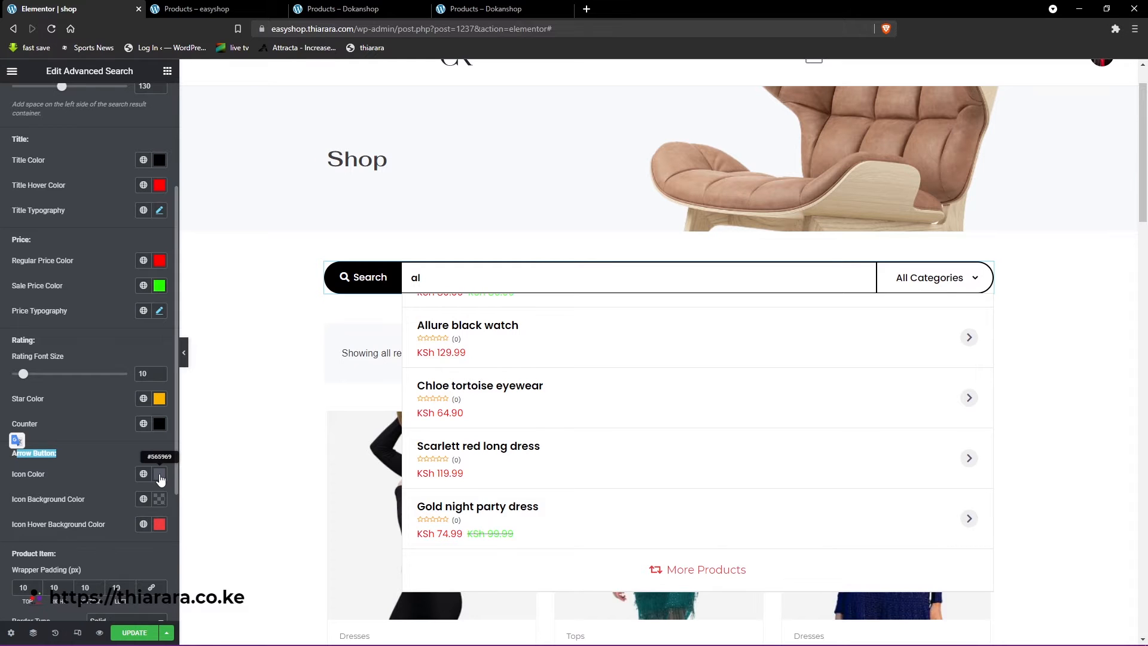
scroll(150, 517, down, 2)
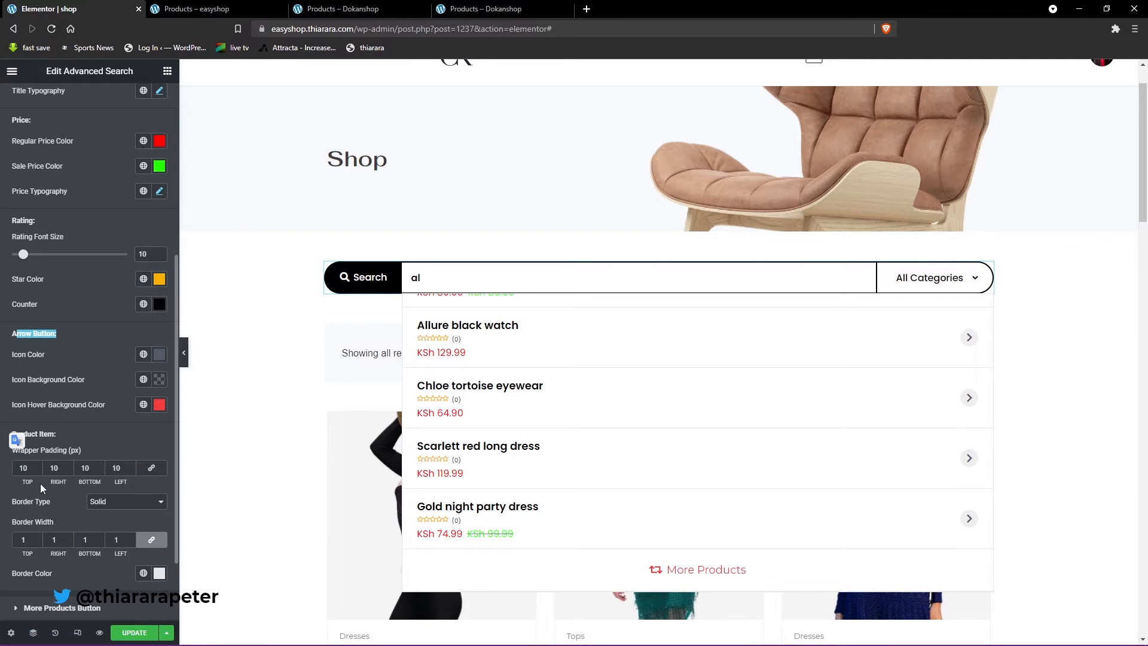
scroll(47, 536, down, 1)
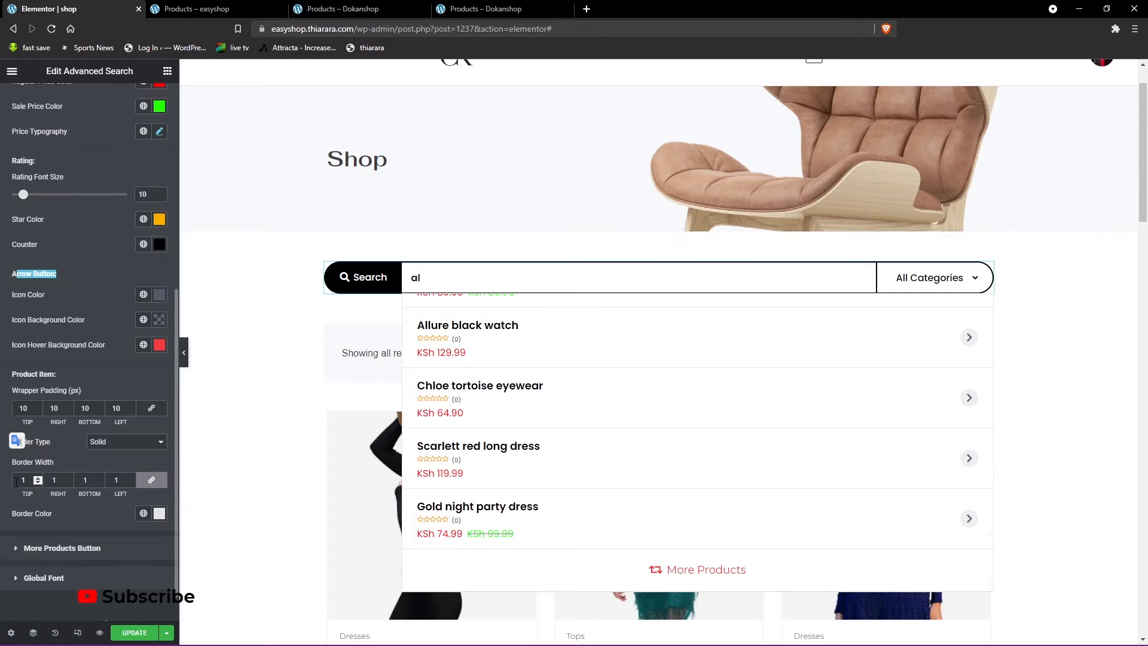
click(160, 514)
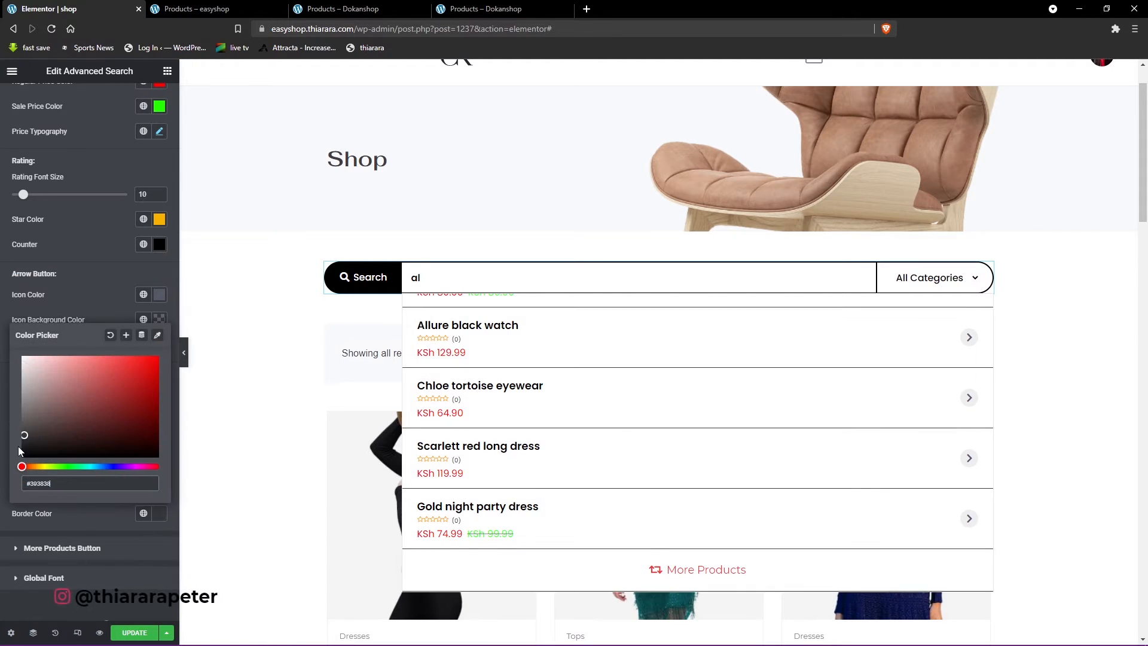
click(17, 457)
drag(19, 455, 22, 363)
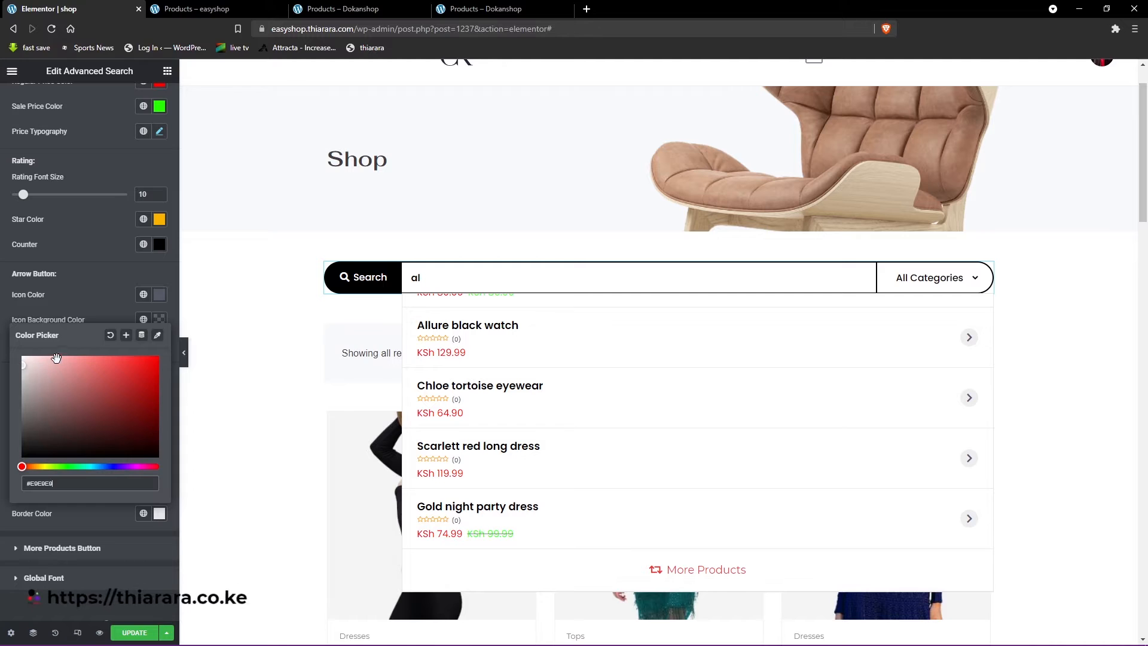
- Open the style settings of the More Products button in the search form's results list
click(81, 522)
scroll(117, 531, down, 1)
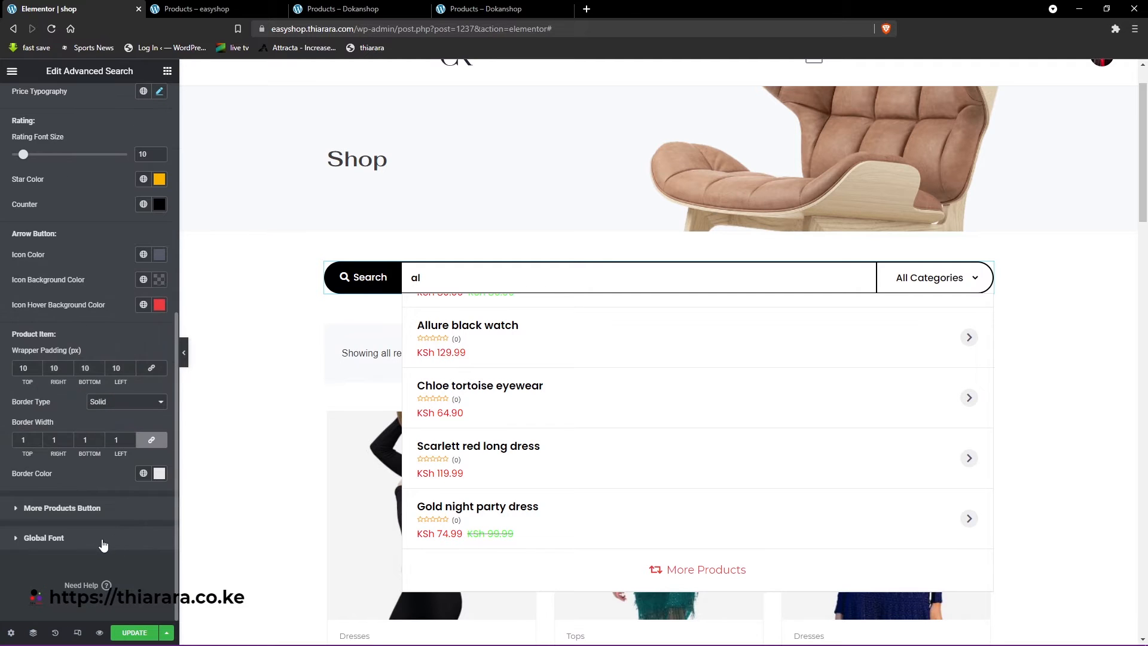
click(96, 509)
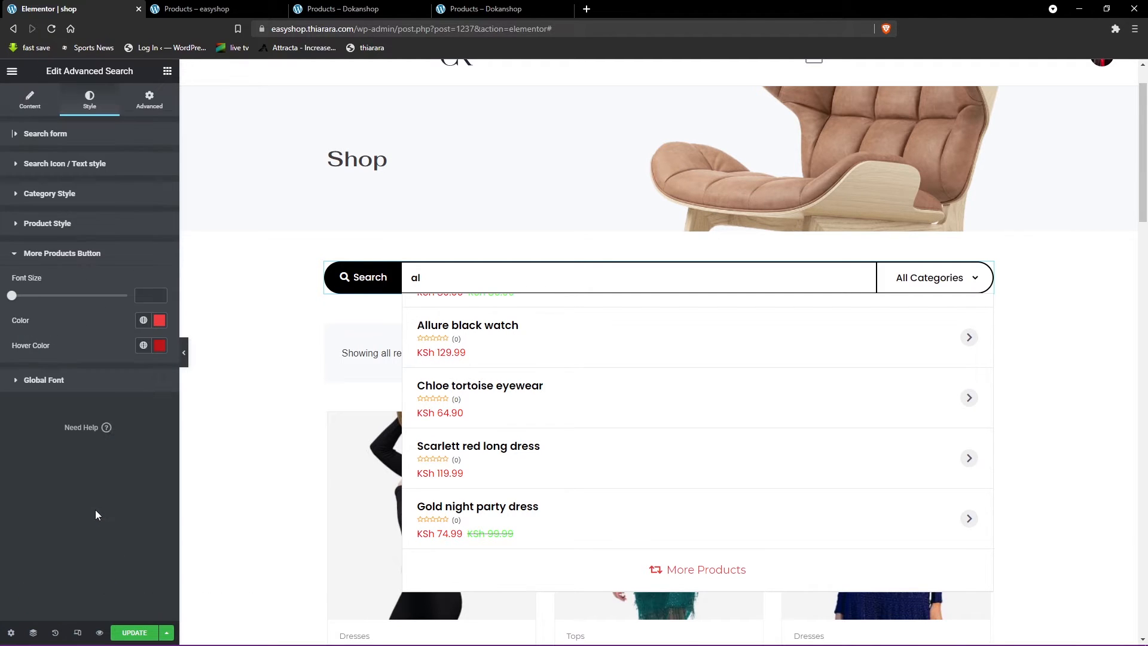
scroll(381, 351, down, 3)
scroll(373, 314, down, 1)
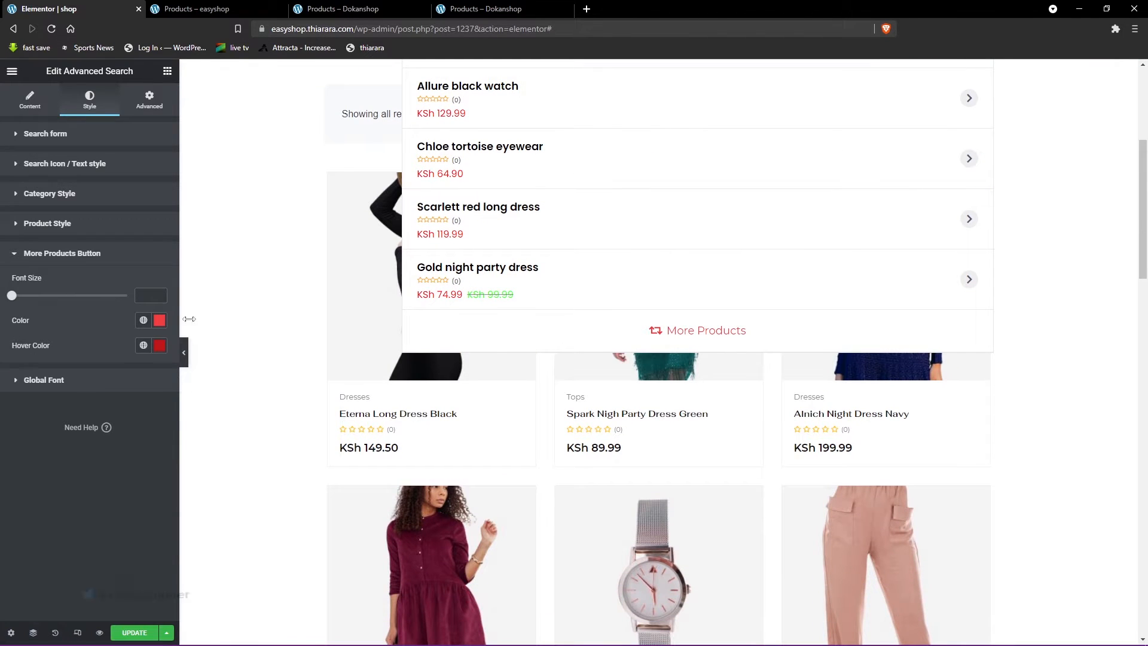
click(159, 321)
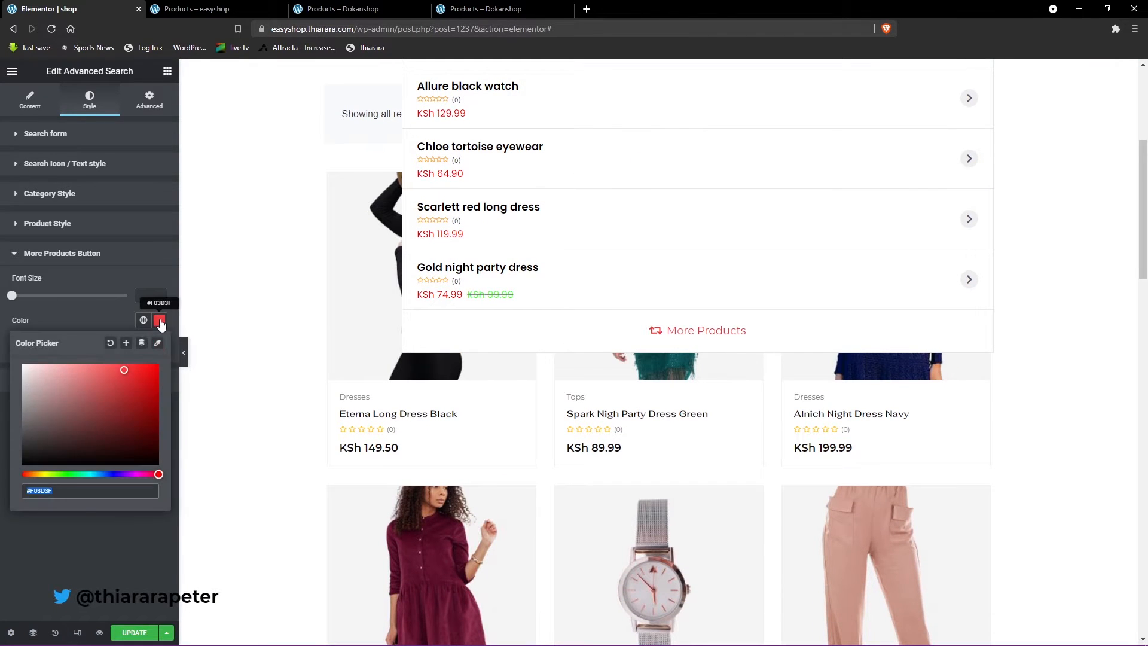
click(86, 324)
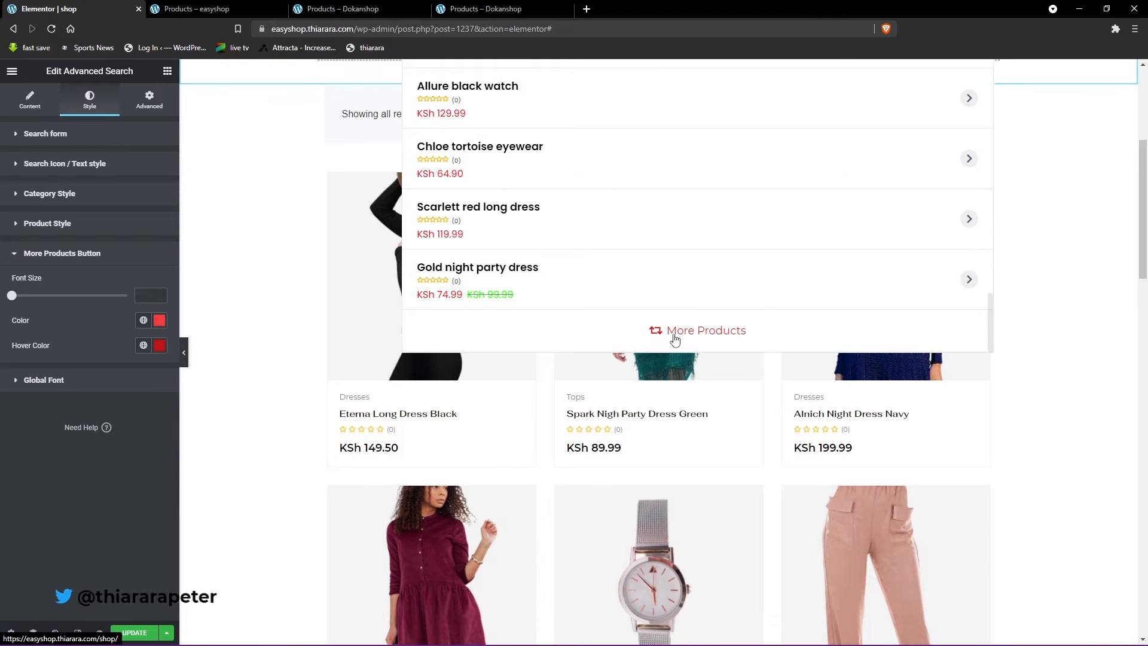
- Try black, #000000, as the color of the search results' More Products button
click(159, 323)
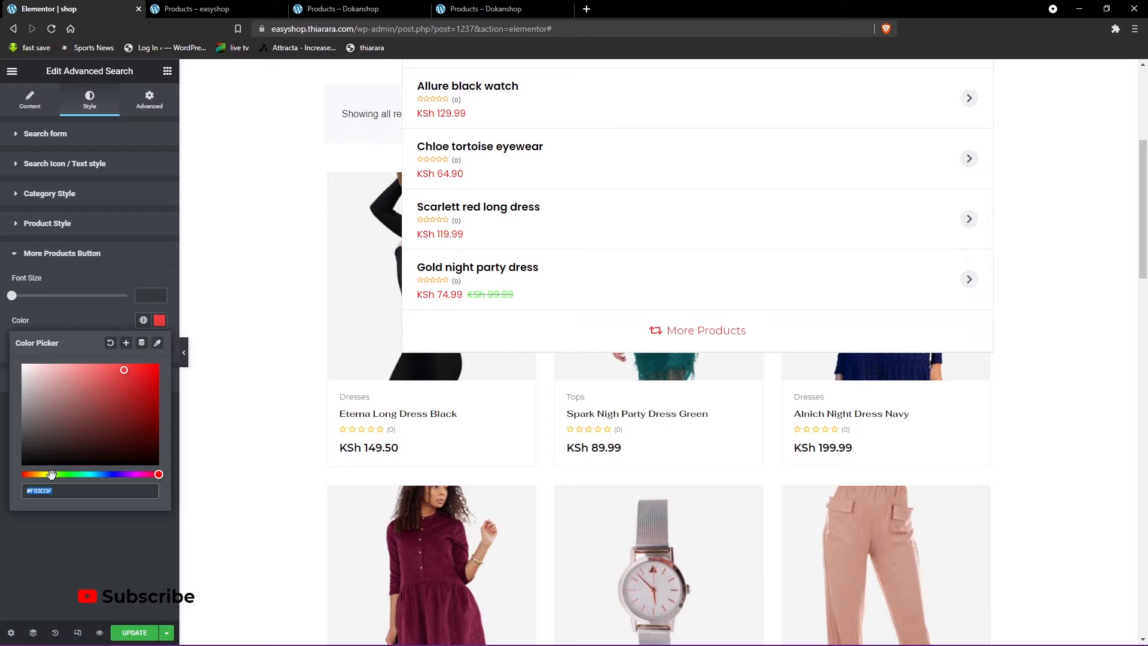
drag(52, 474, 62, 473)
click(147, 365)
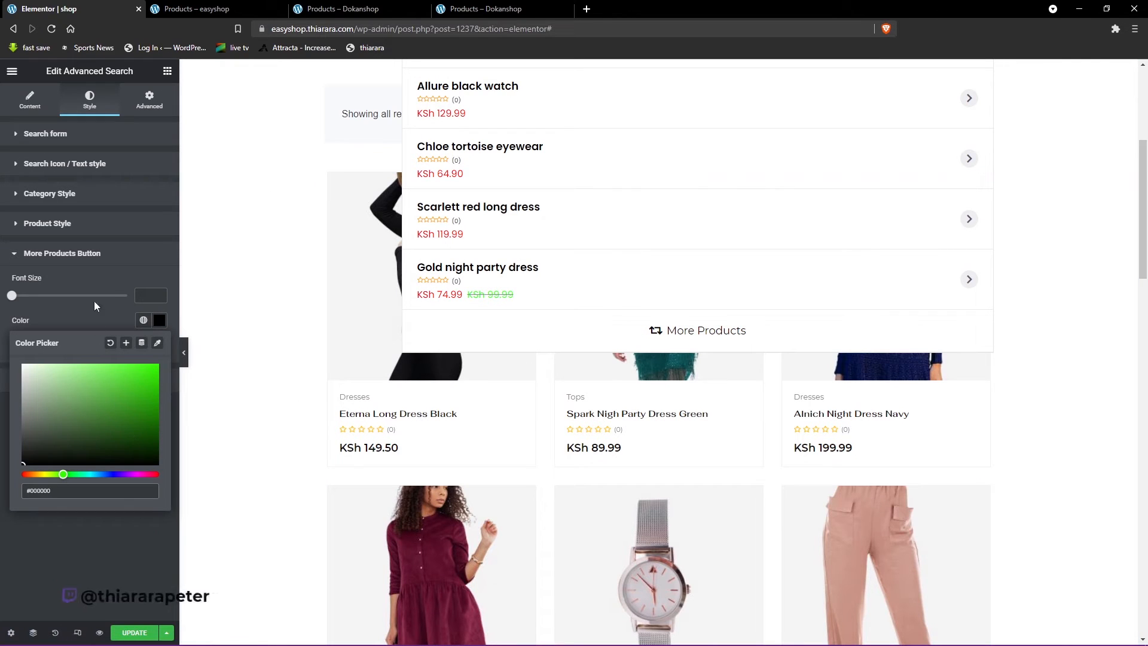
- Set the color of the search results' More Products button to red
click(155, 323)
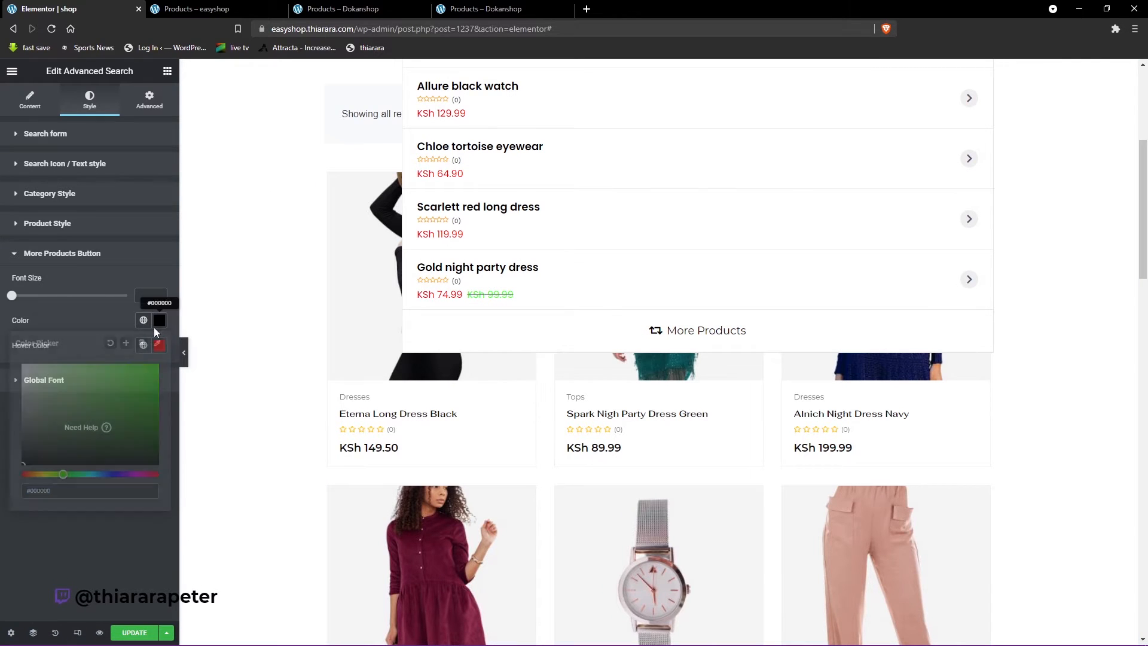
drag(38, 474, 23, 475)
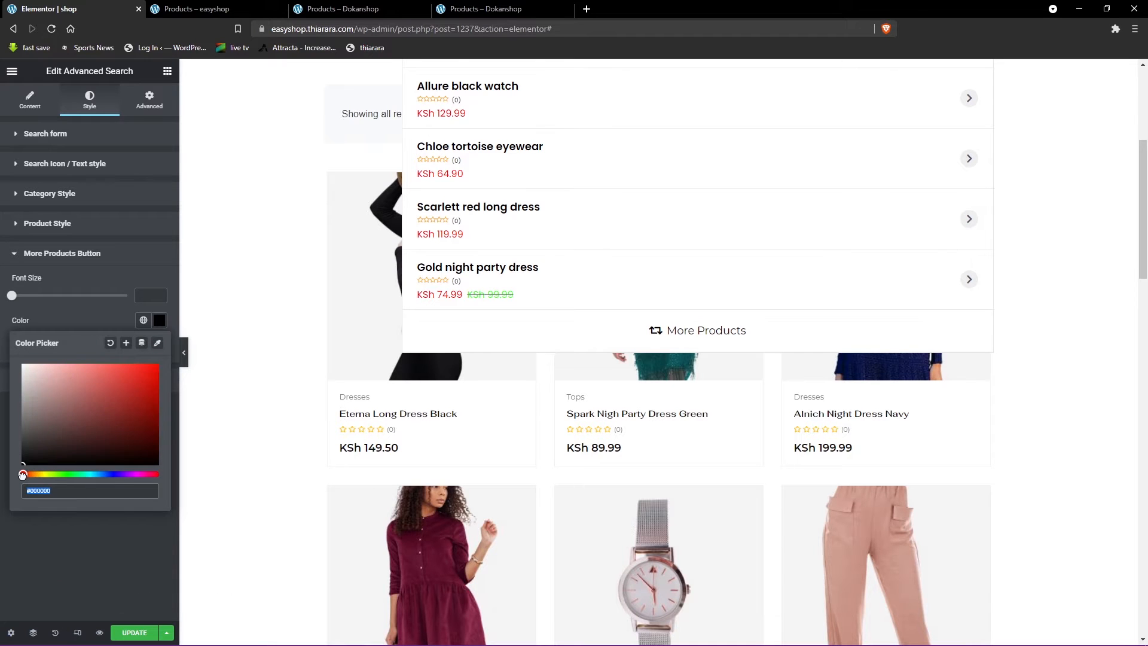
click(153, 379)
click(112, 314)
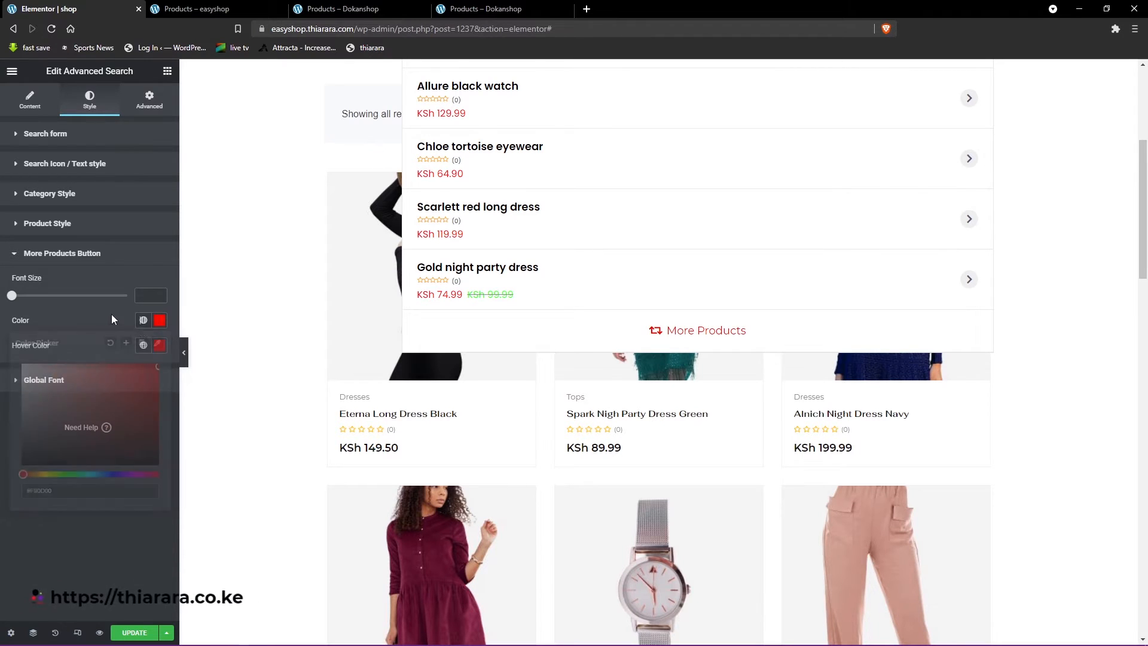
- Set the hover color of the search results' More Products button to near-black, #030303
click(159, 345)
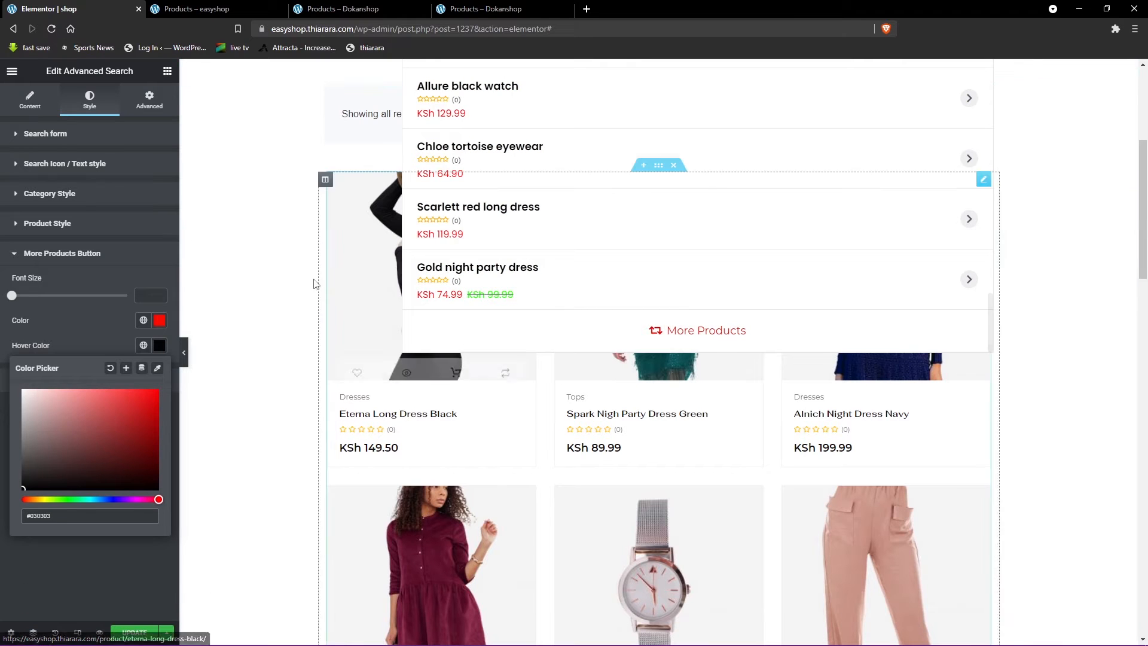
scroll(723, 361, down, 7)
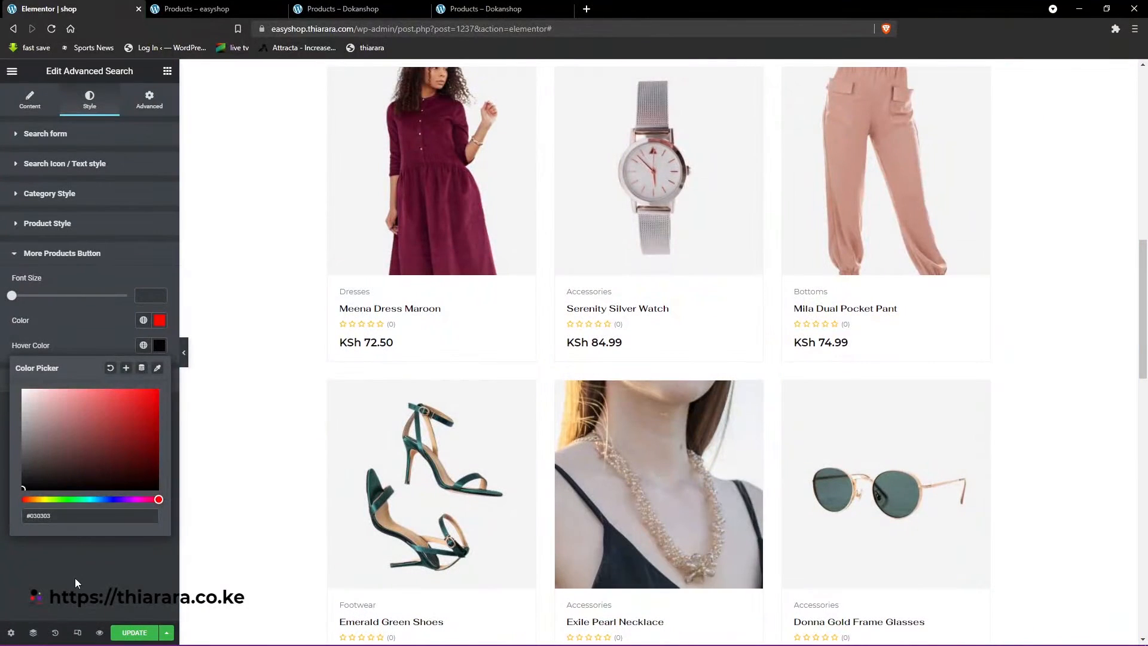
click(76, 579)
- Check the search widget's global font setting and look through the styled product results
click(54, 381)
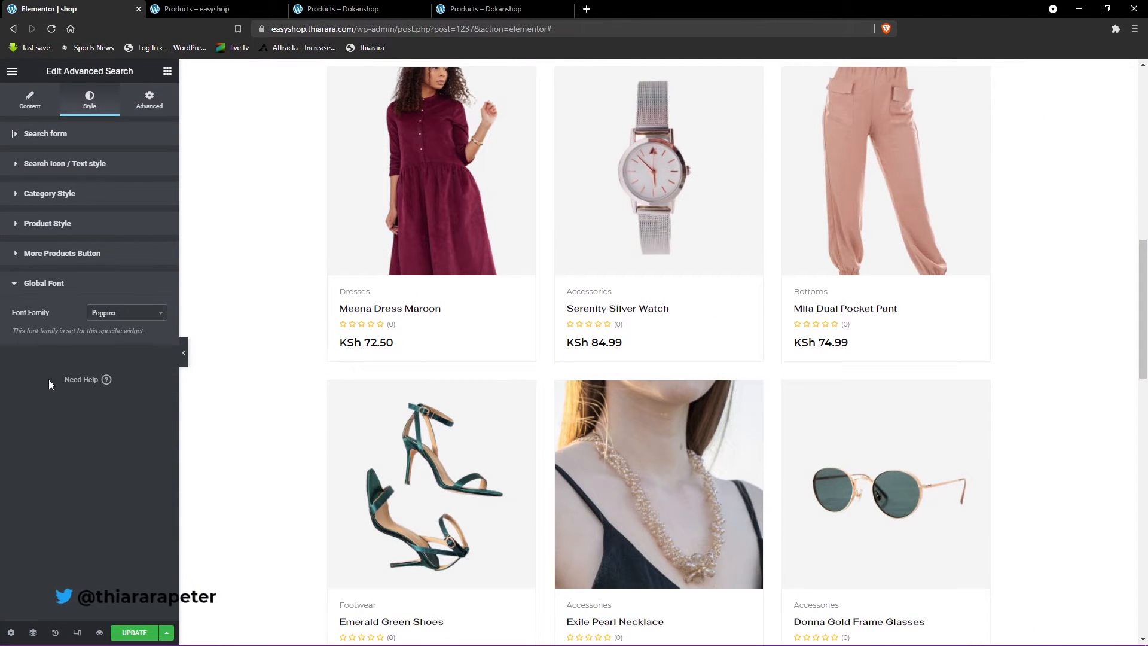
scroll(491, 207, up, 10)
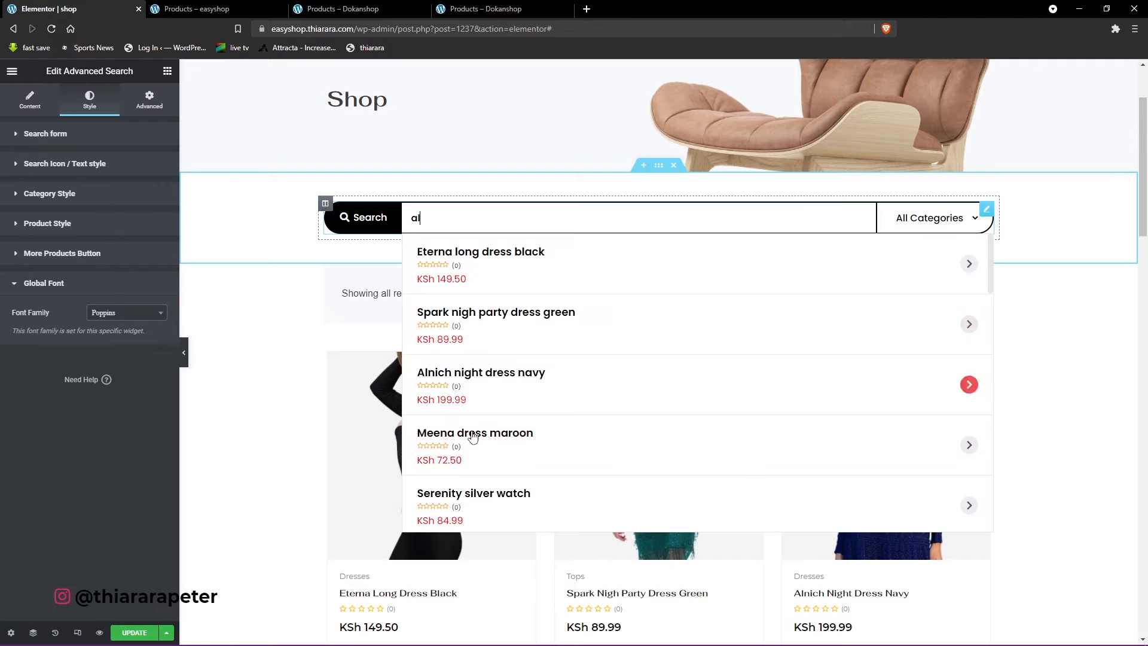
scroll(481, 428, down, 4)
scroll(480, 428, down, 10)
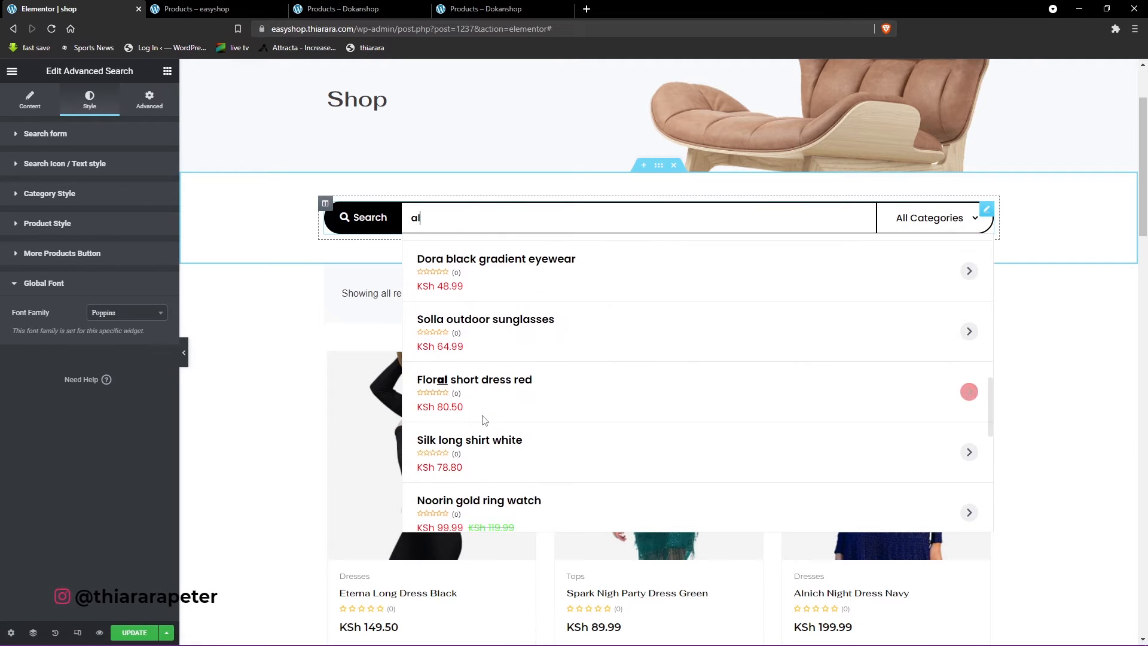
- Switch the editor to the mobile preview and review the search form's product results there
click(77, 633)
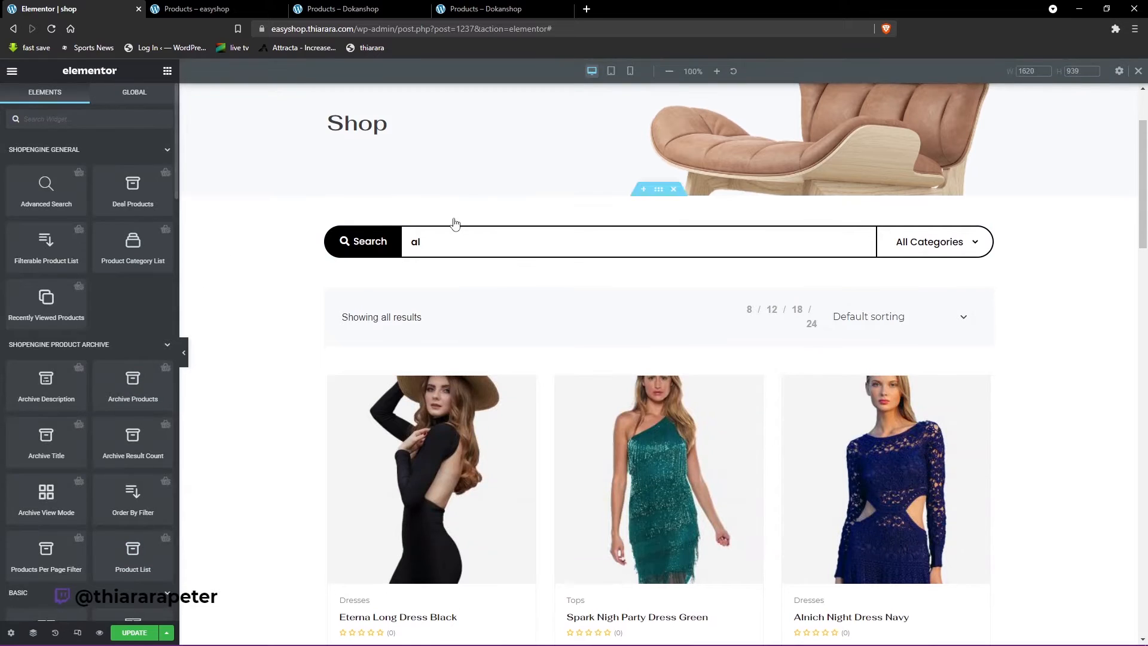
click(630, 71)
click(675, 155)
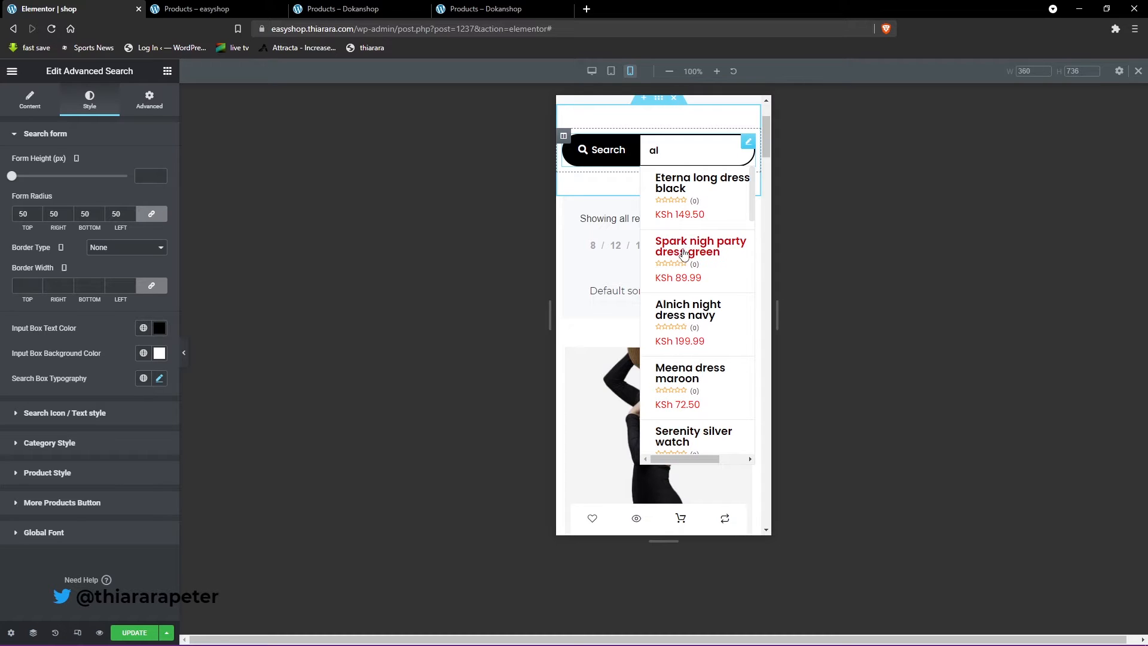
scroll(684, 253, down, 5)
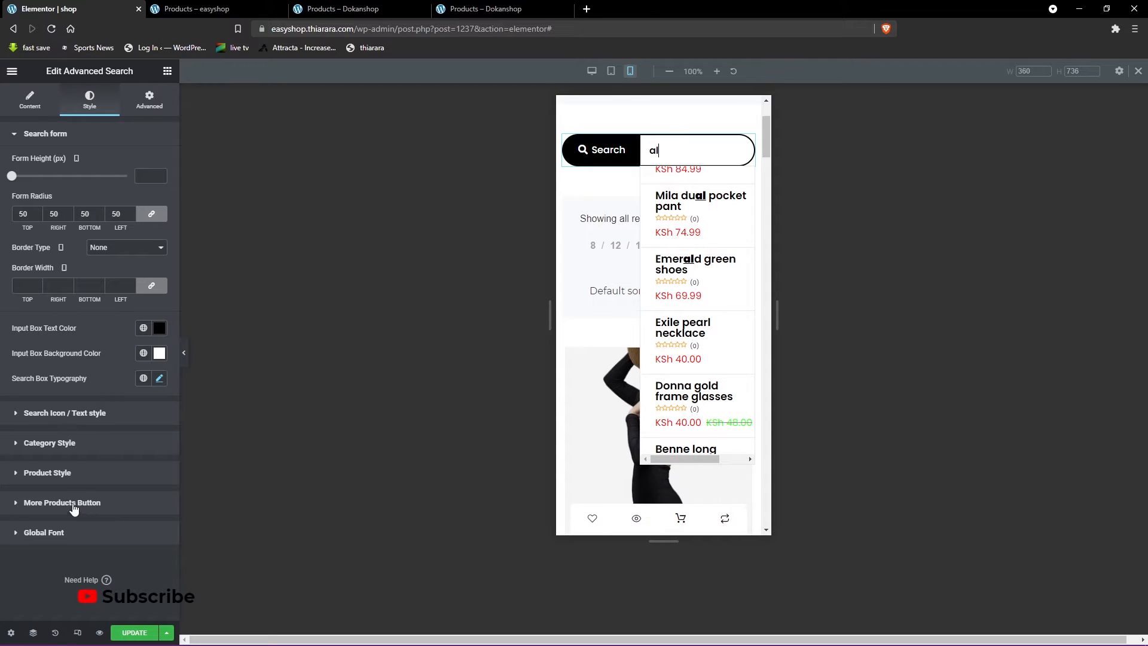
- Set the space on the left of the search results container to 0
click(78, 422)
click(72, 367)
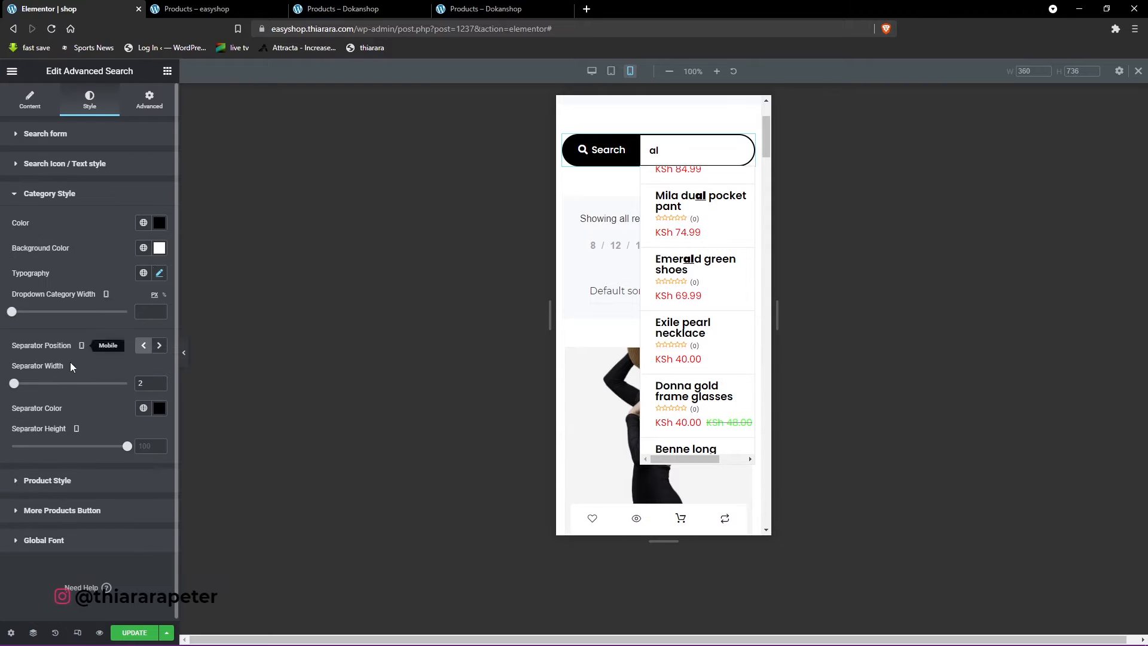
click(84, 486)
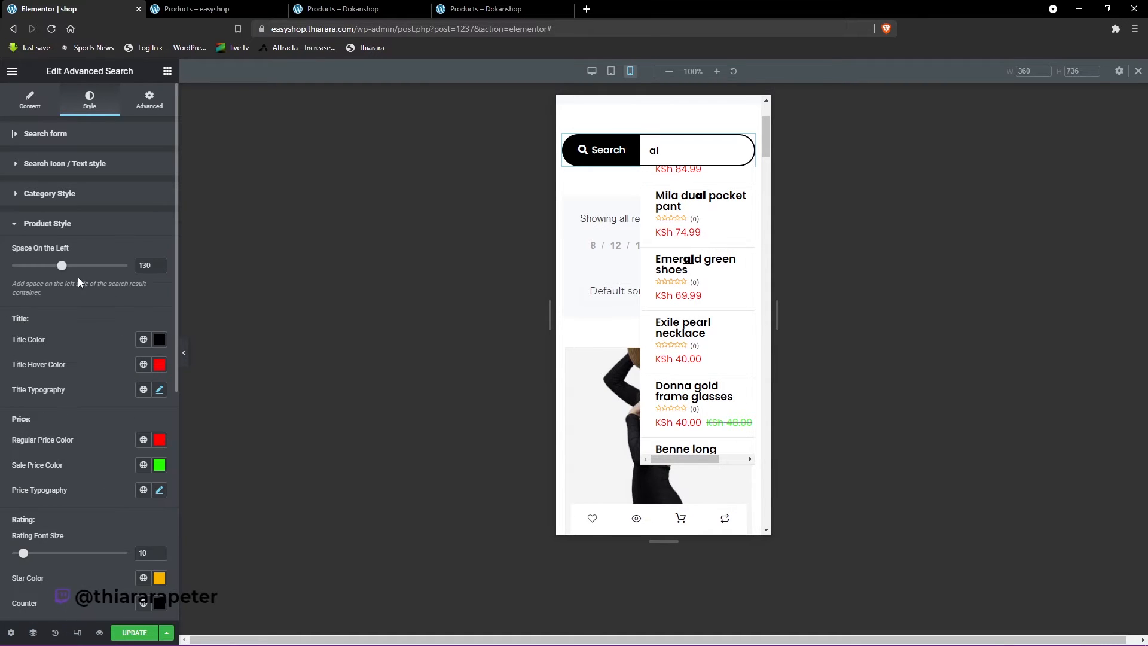
drag(62, 266, 11, 266)
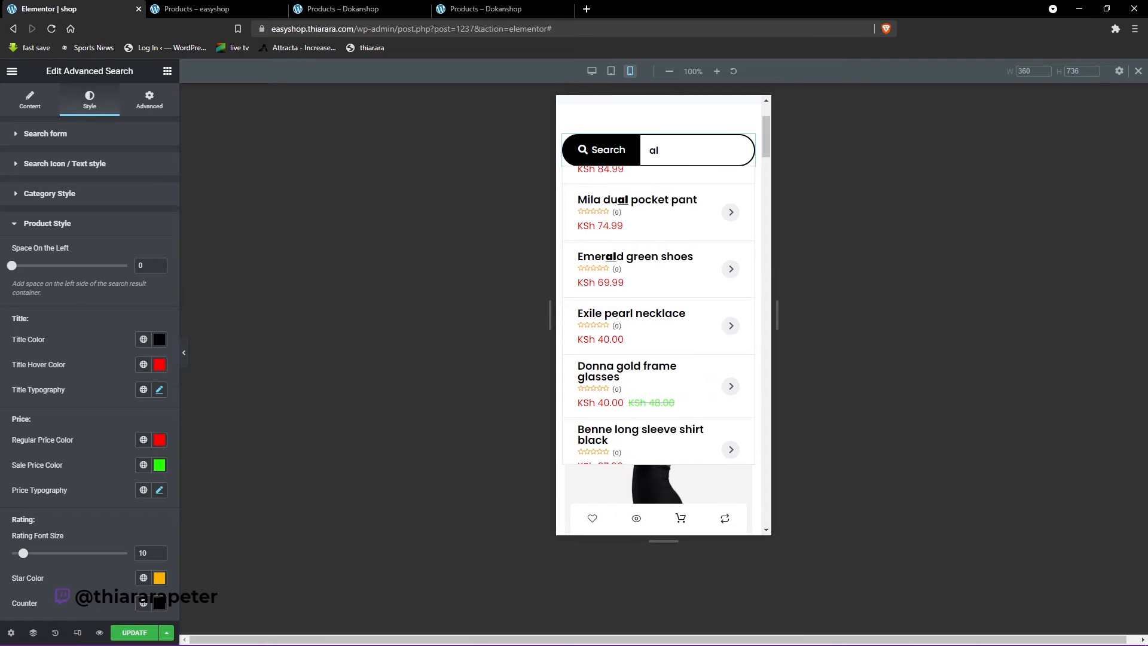
- Examine the search results list in the mobile preview and in the tablet preview
scroll(654, 264, up, 4)
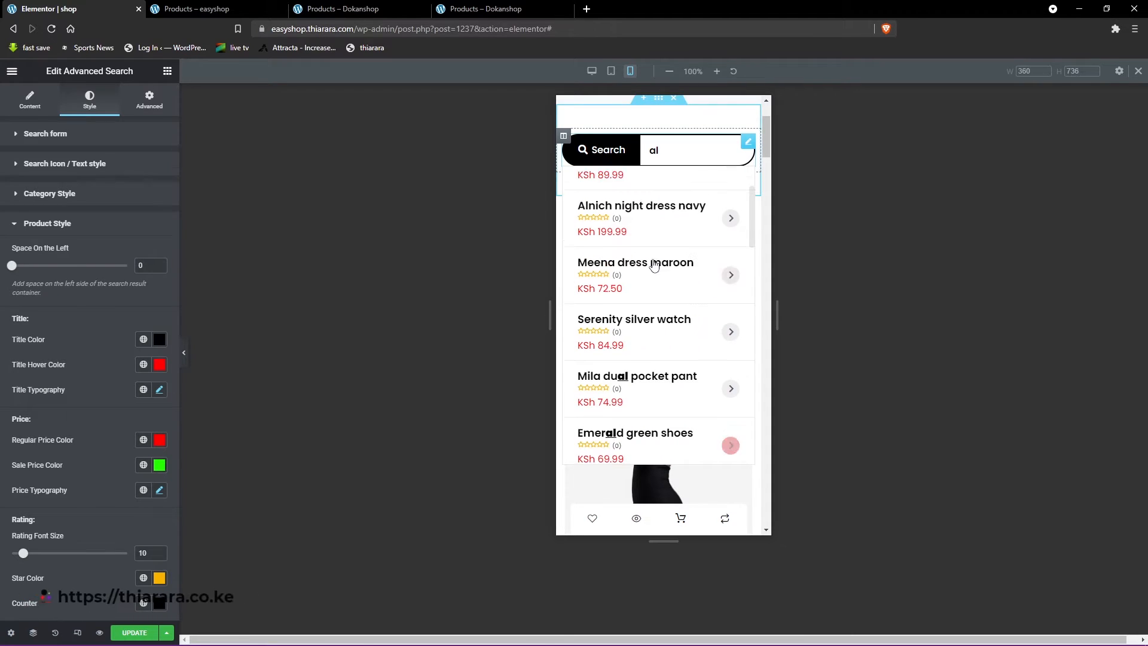
scroll(652, 257, down, 10)
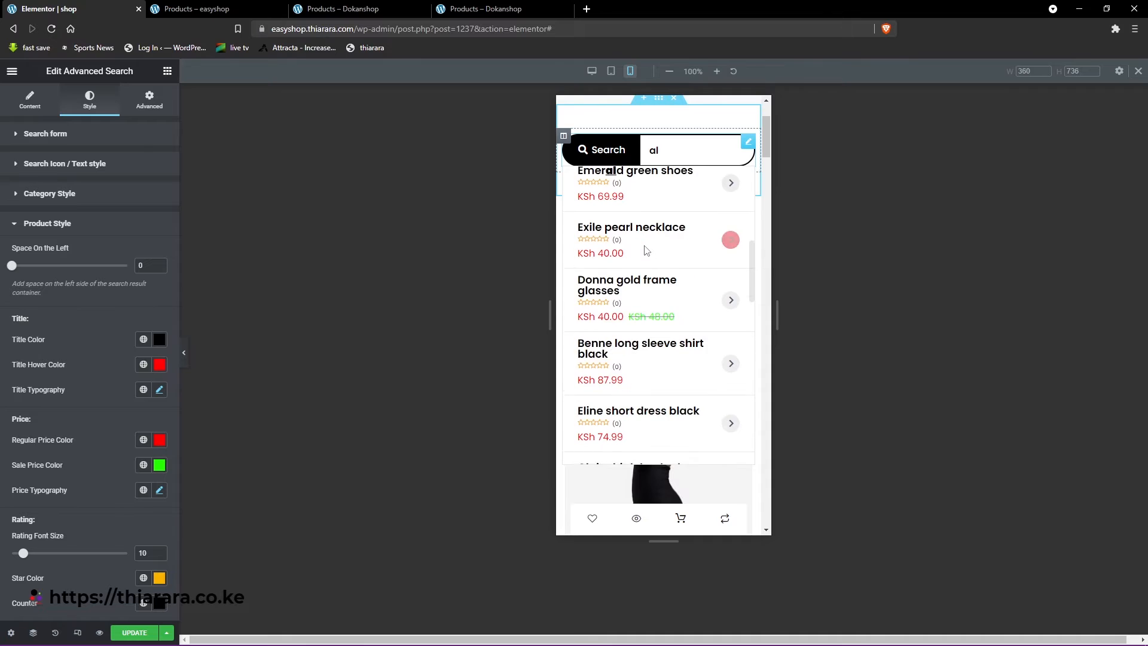
scroll(647, 257, down, 10)
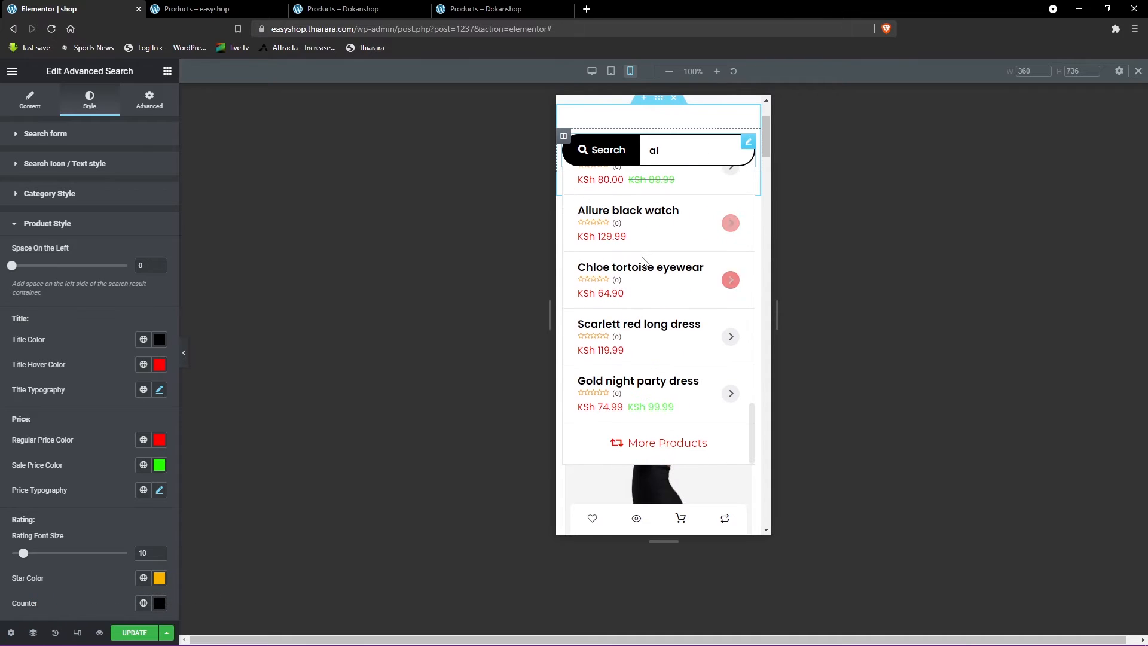
click(610, 71)
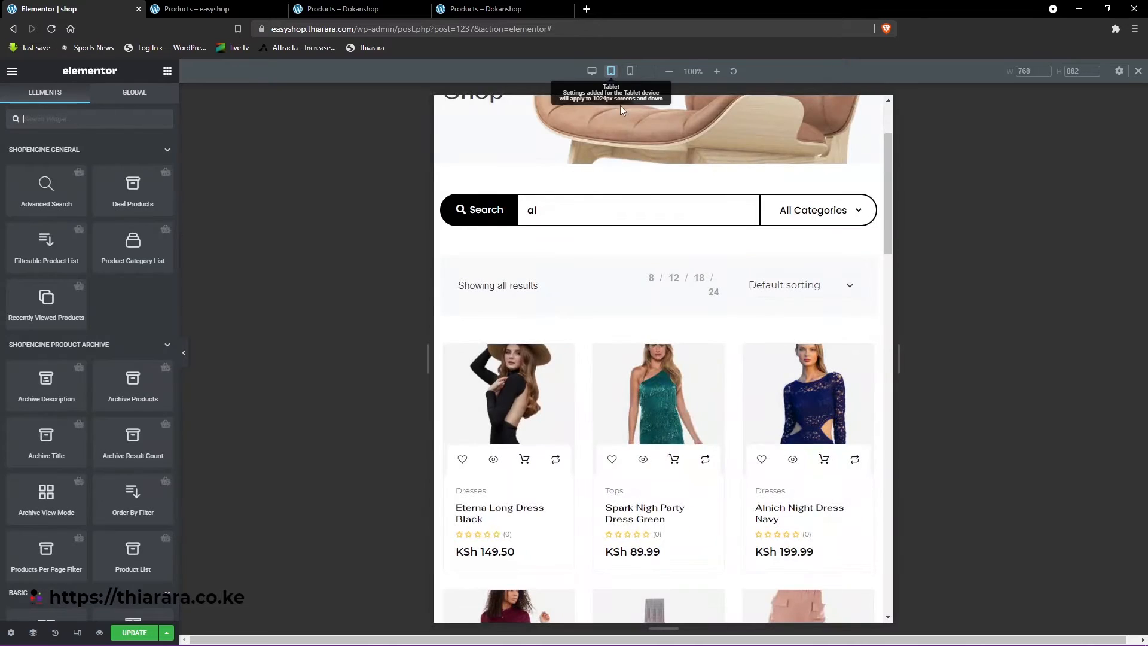
click(551, 211)
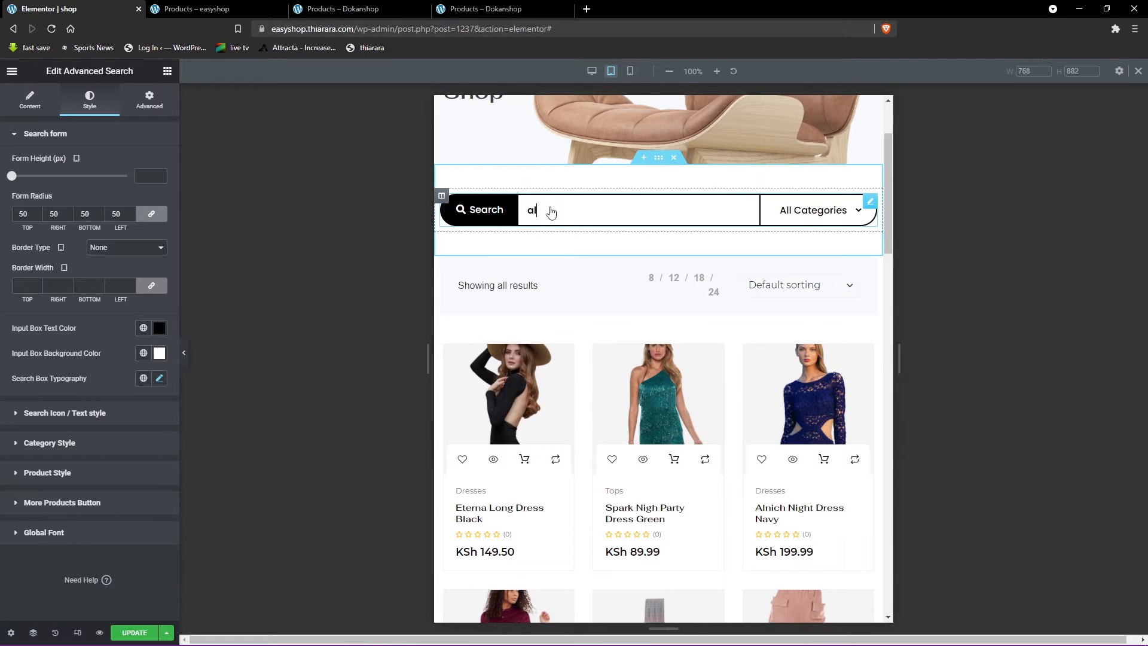
scroll(556, 297, down, 10)
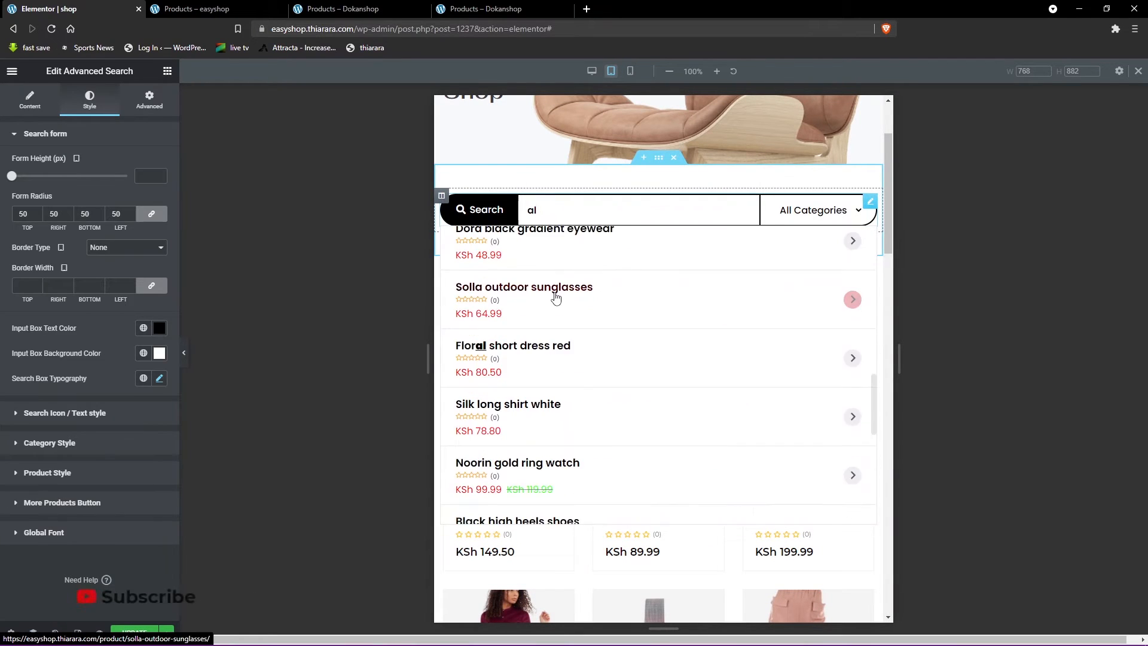
scroll(556, 298, down, 10)
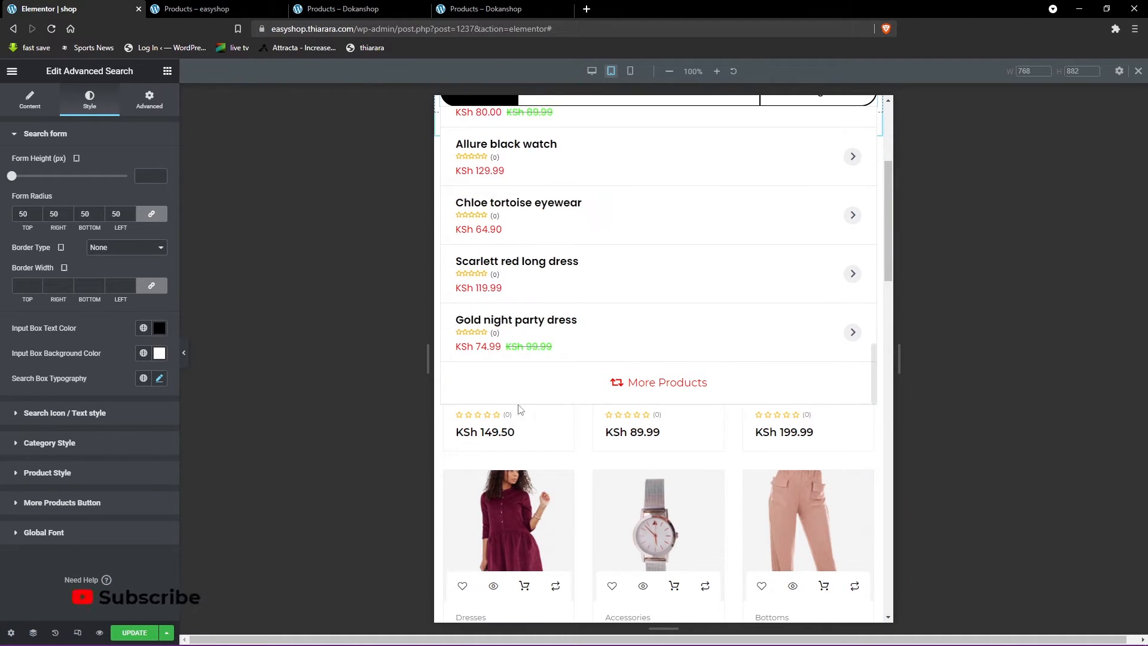
- Return to the desktop preview and delete the Products Per Page Filter widget above the product grid
click(589, 71)
scroll(807, 384, down, 4)
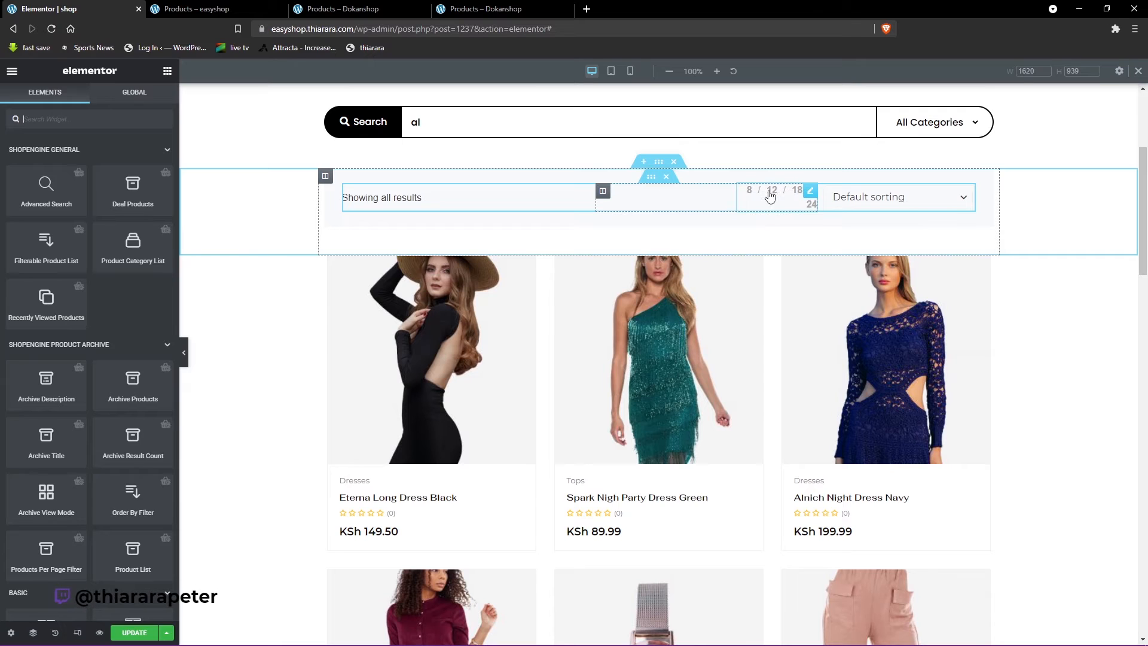
right_click(802, 194)
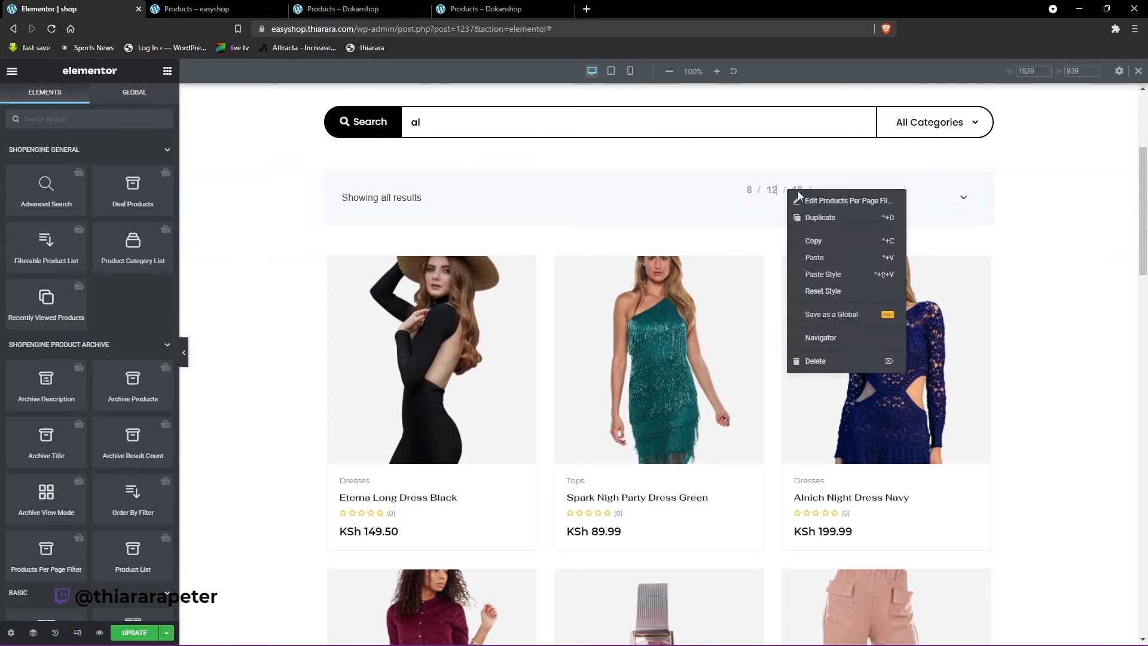
click(812, 361)
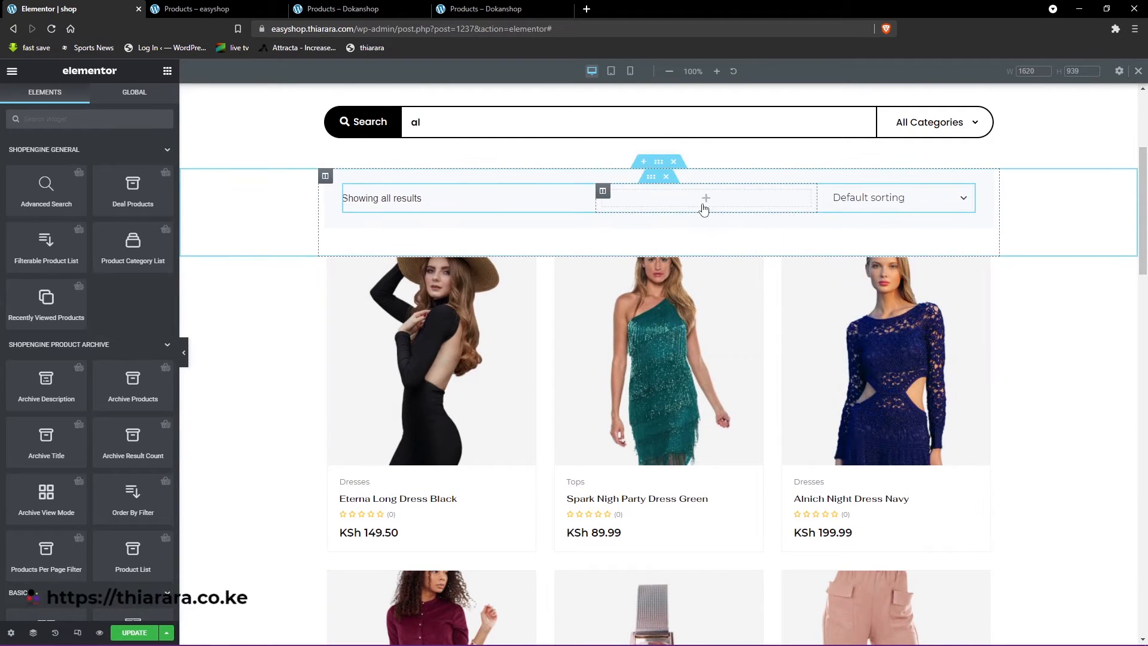
- Set the Archive Result Count widget's alignment to center and its text color to black
click(892, 204)
click(969, 194)
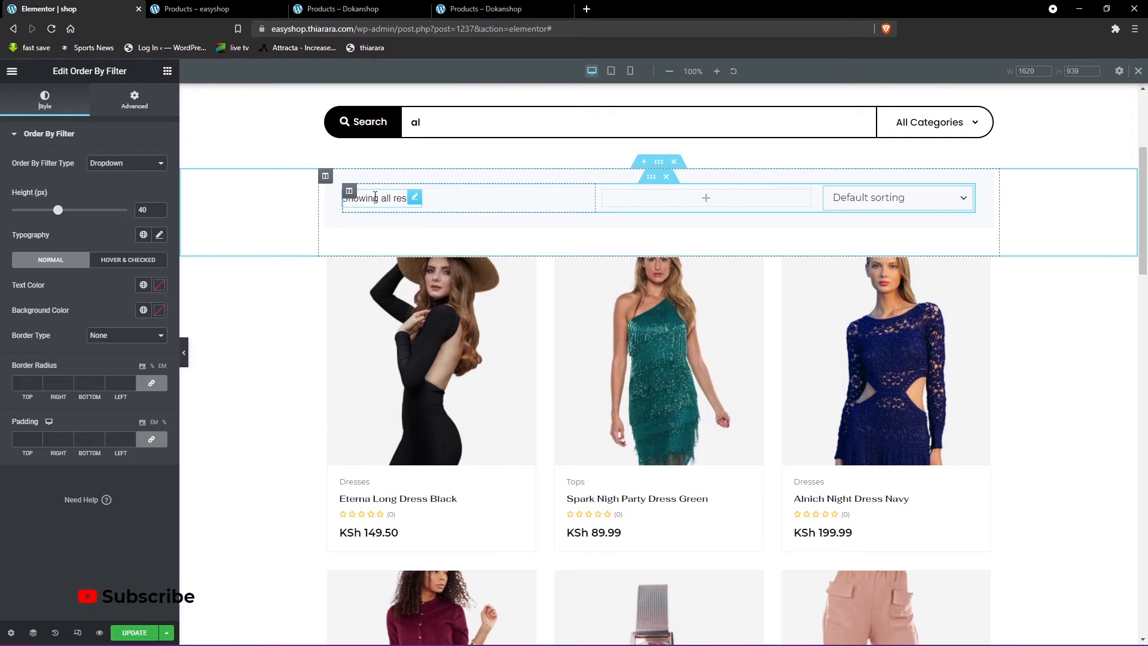
click(416, 200)
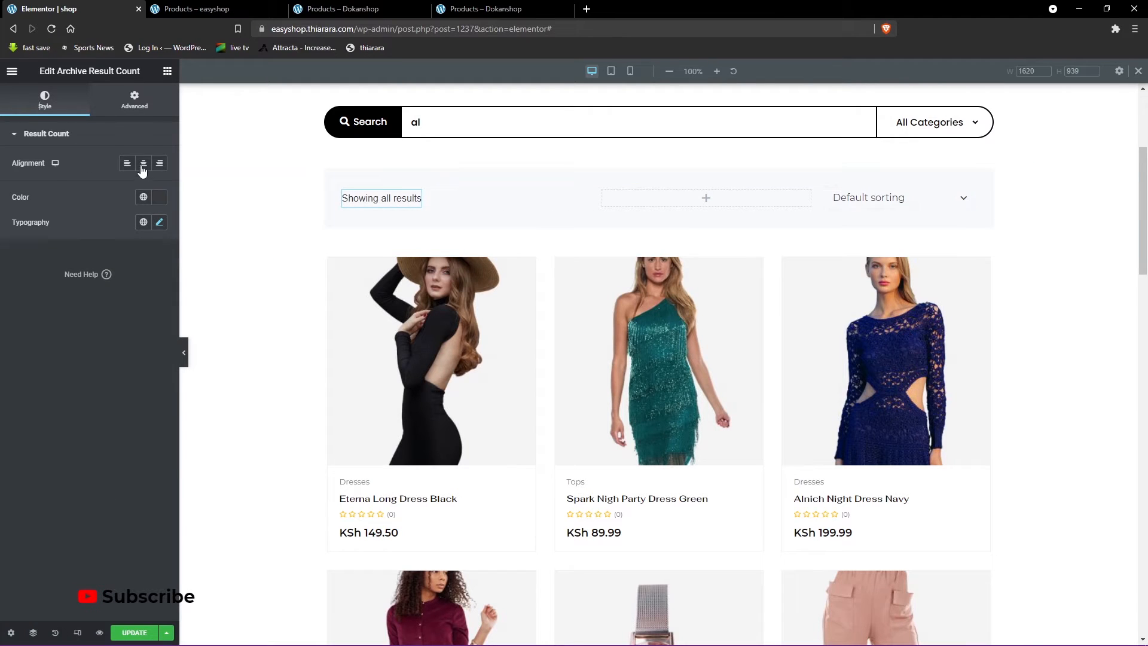
click(158, 201)
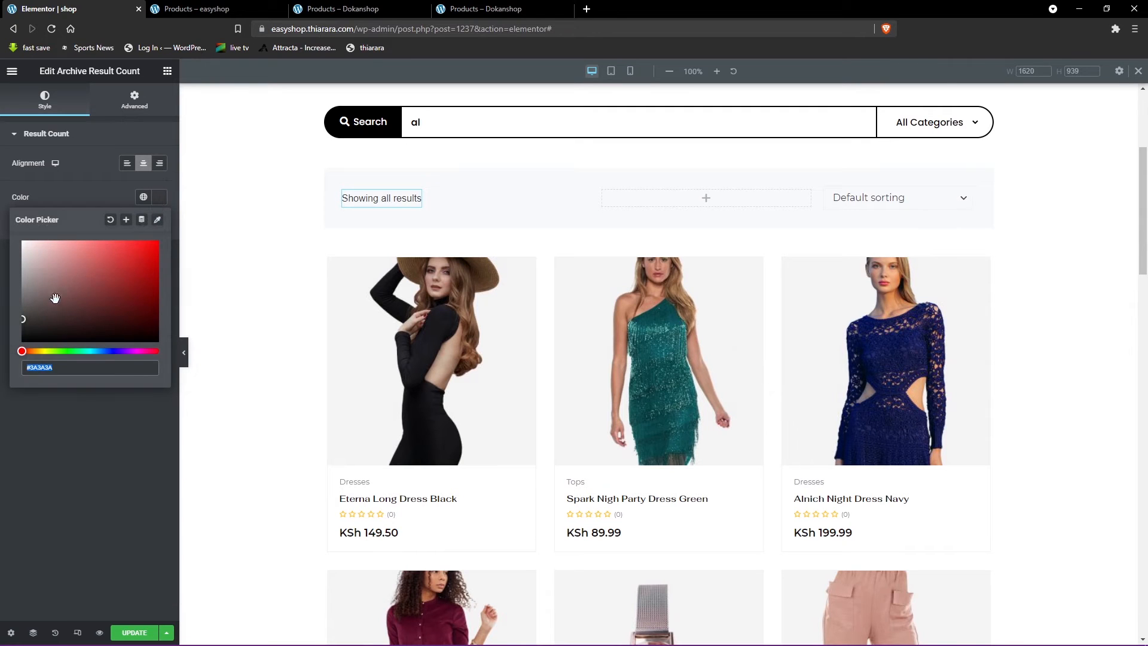
click(54, 445)
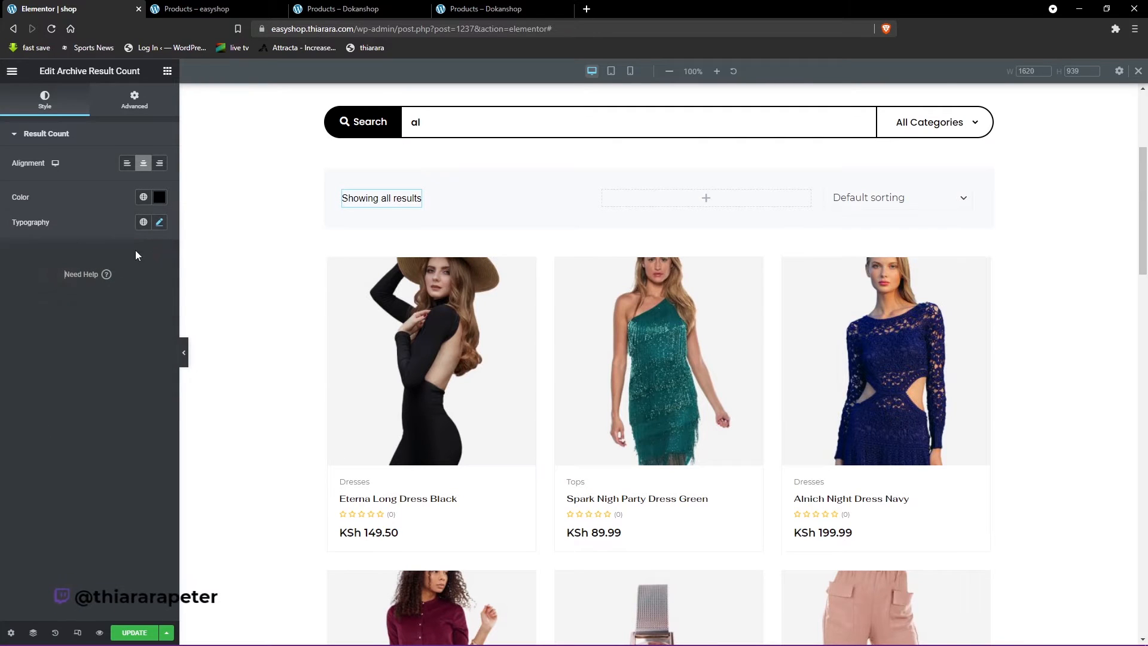
- Set the font family of the Archive Result Count text to Poppins and open its font size for editing
click(160, 224)
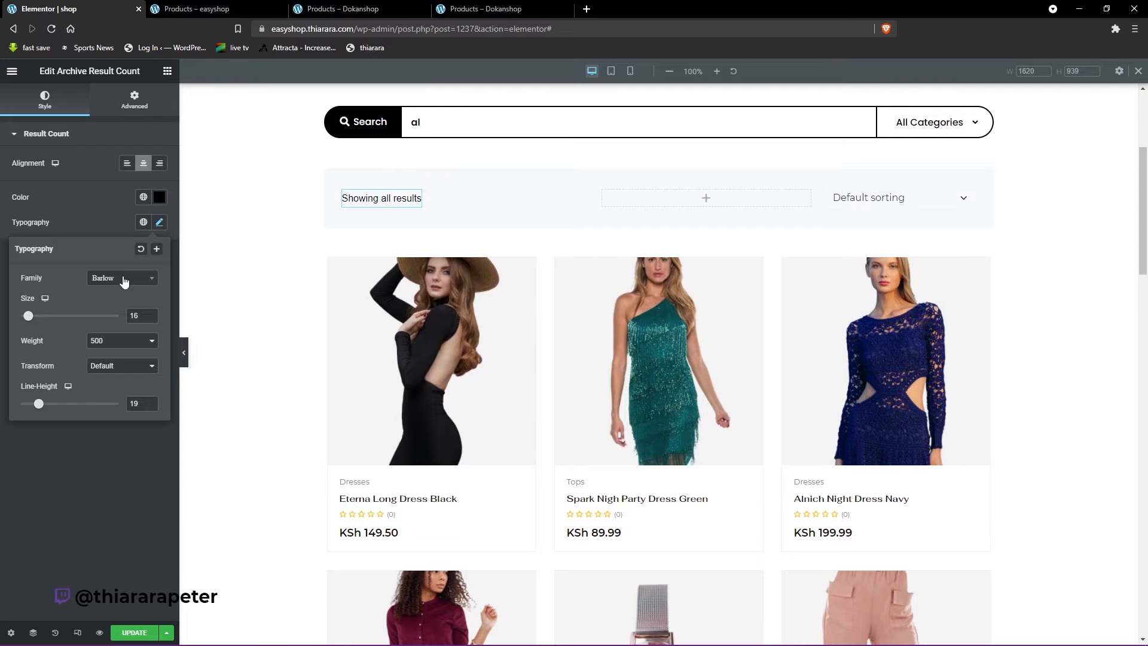
click(124, 280)
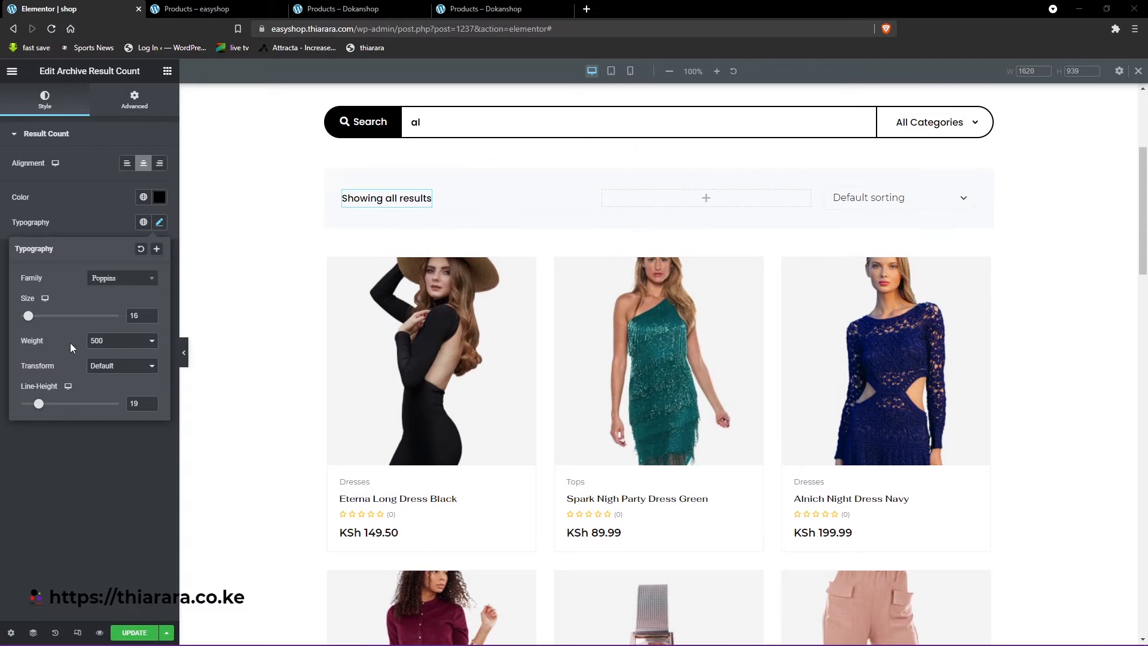
double_click(134, 316)
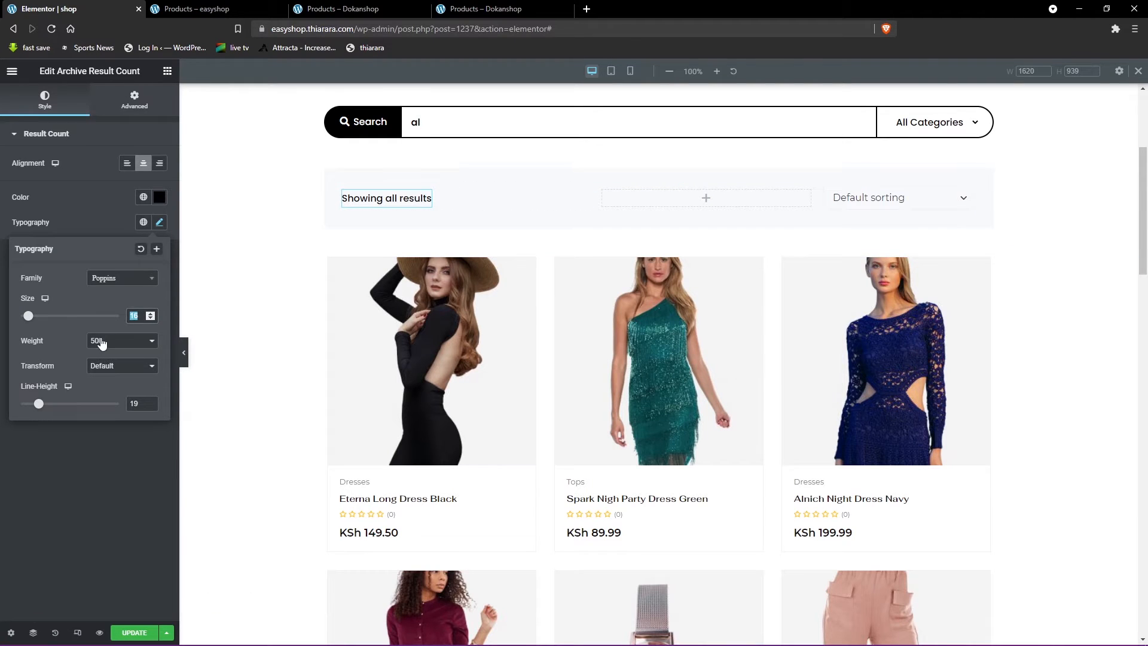
click(106, 341)
click(119, 310)
double_click(135, 315)
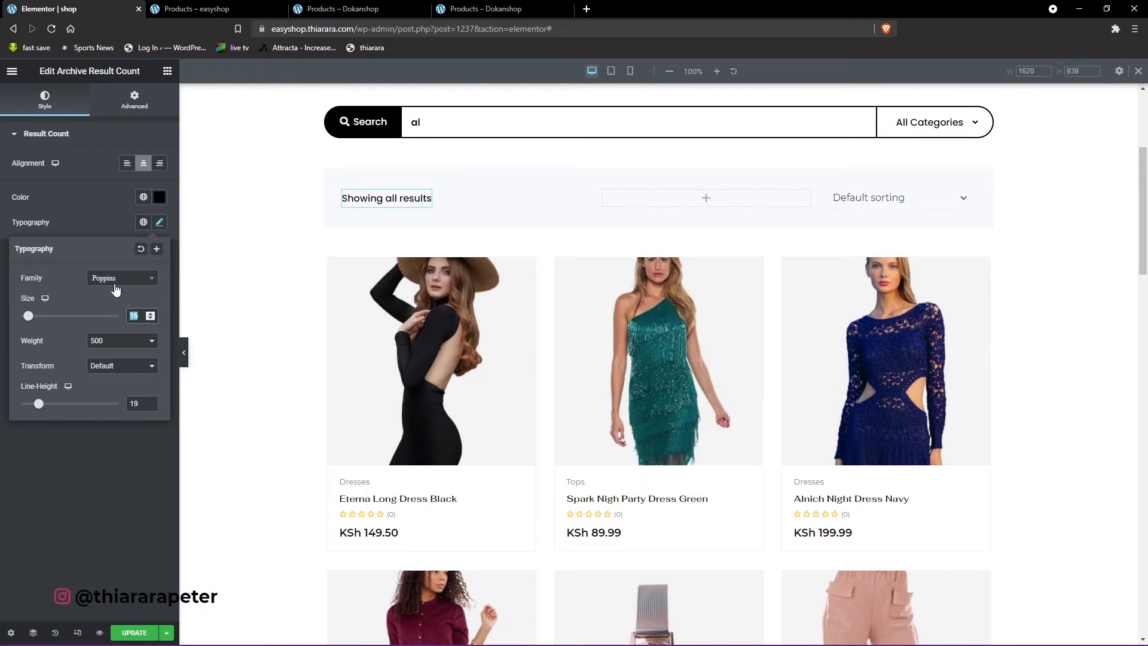
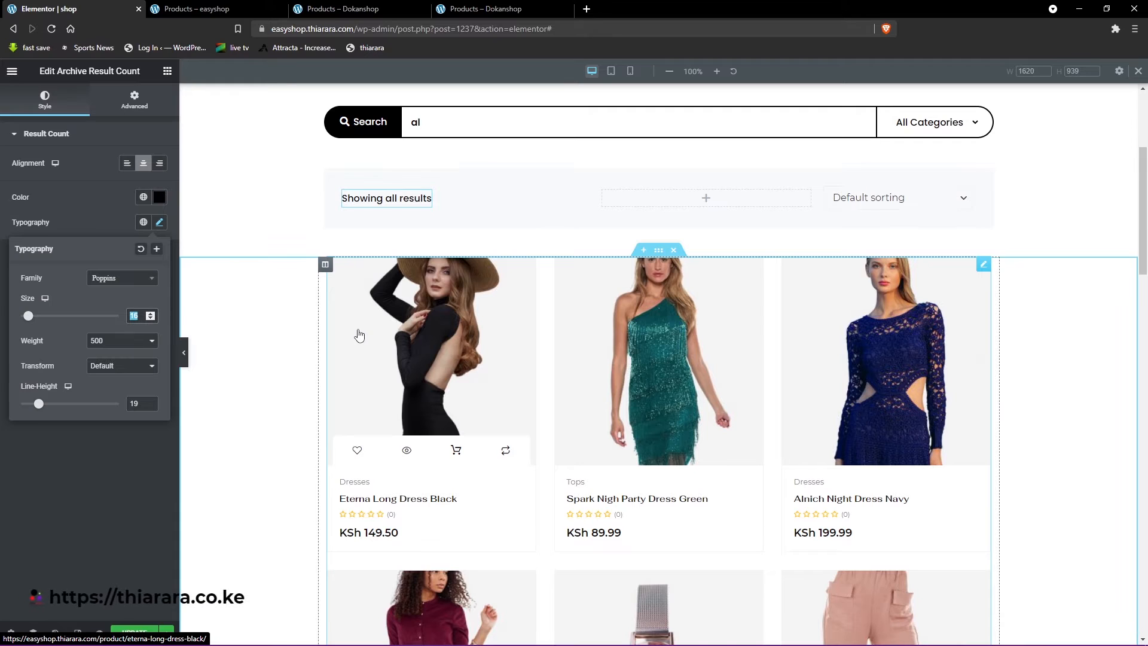
- Open the Order By Filter widget's style settings and check the Dokanshop shop page for reference
click(967, 194)
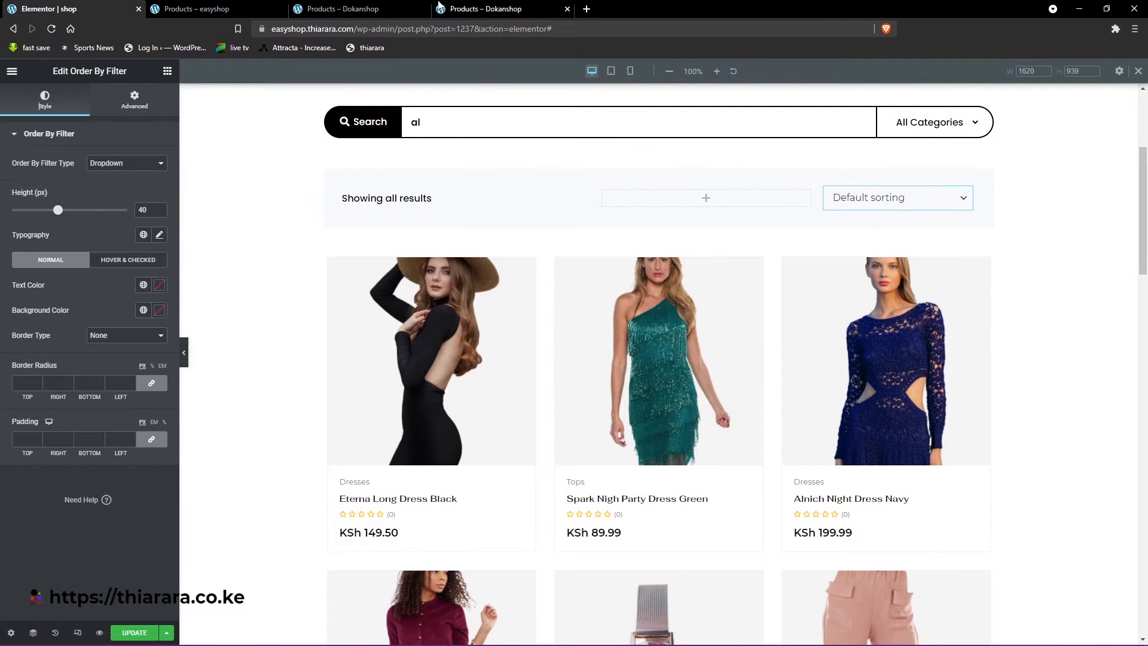
click(371, 9)
scroll(668, 326, down, 2)
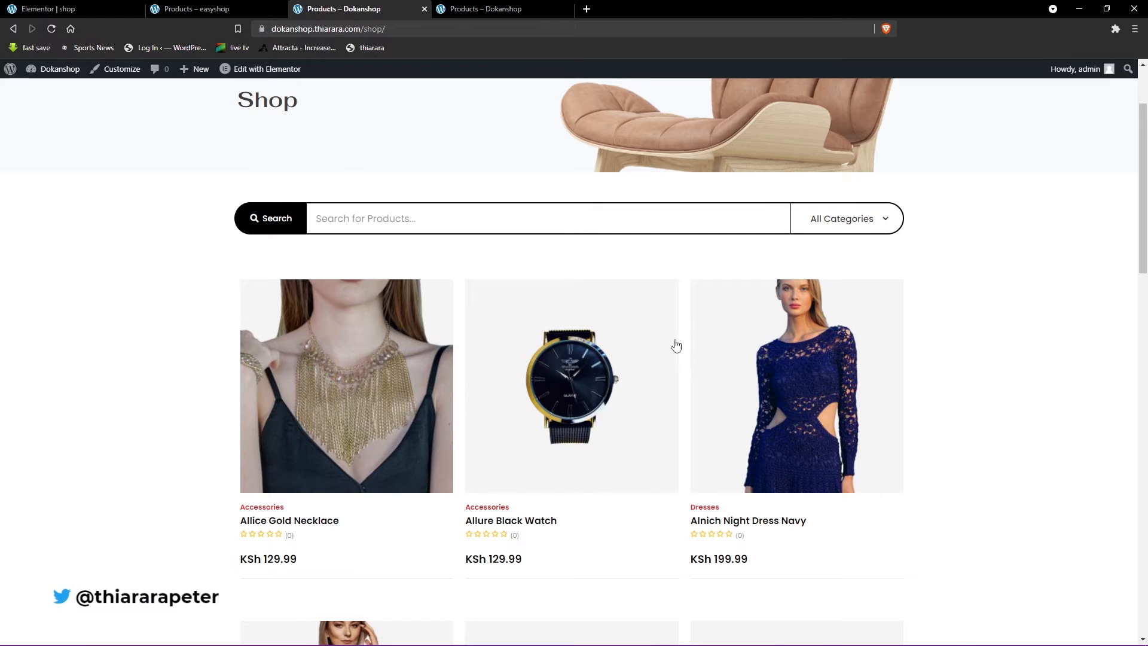
click(78, 7)
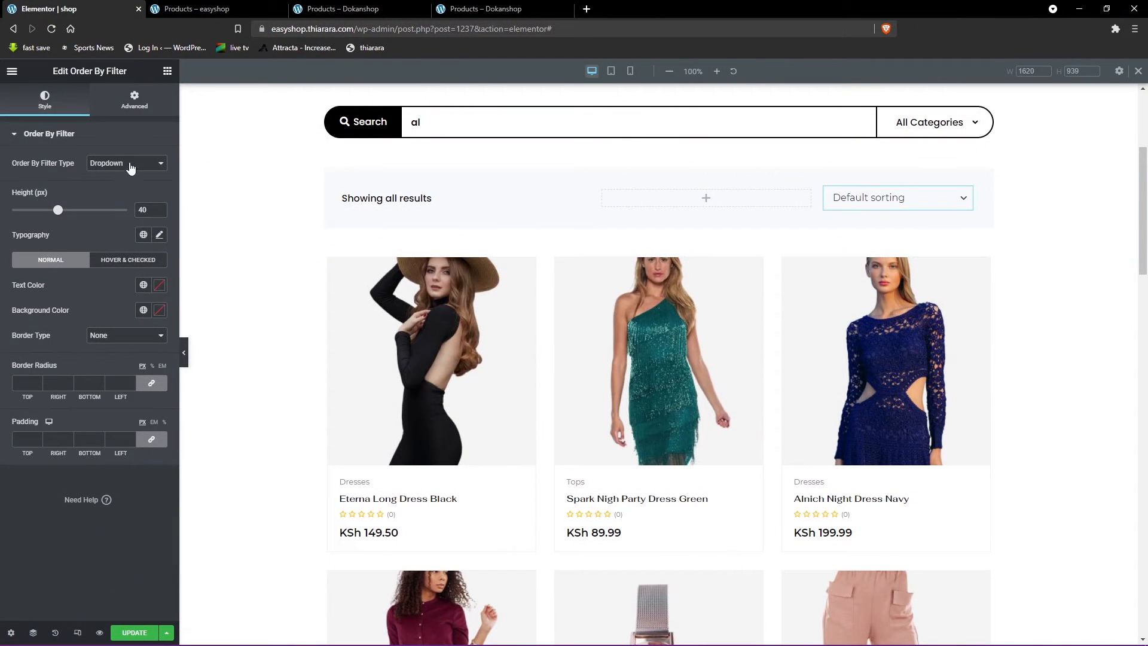
click(74, 136)
click(75, 136)
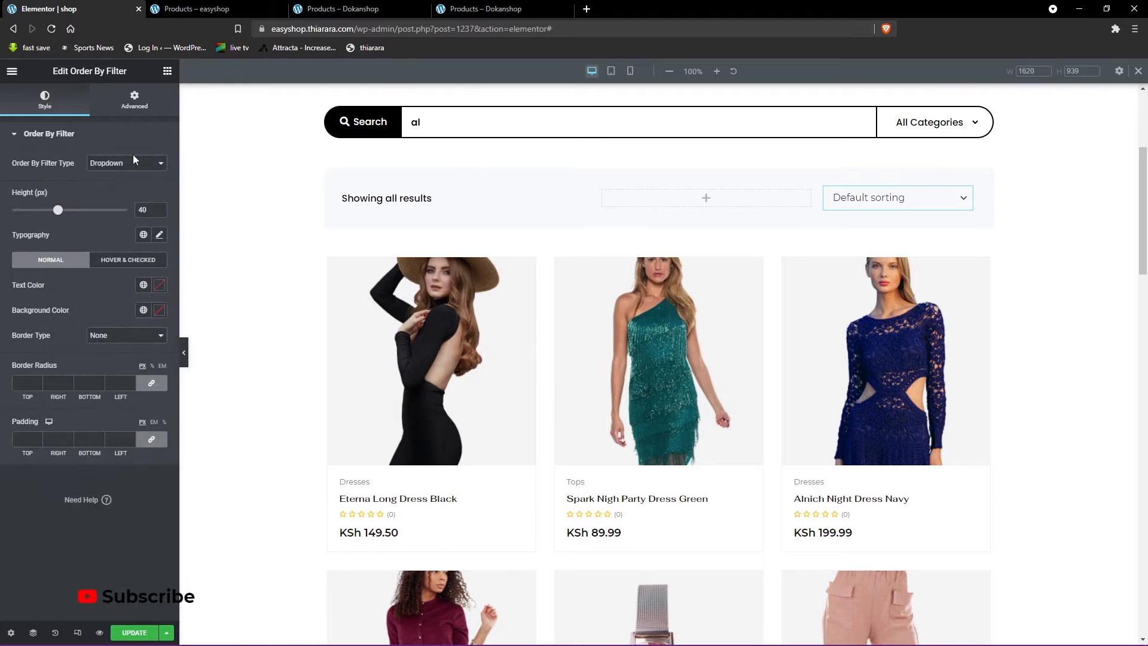
- Try the List type for the Order By Filter and return it to Dropdown
click(136, 171)
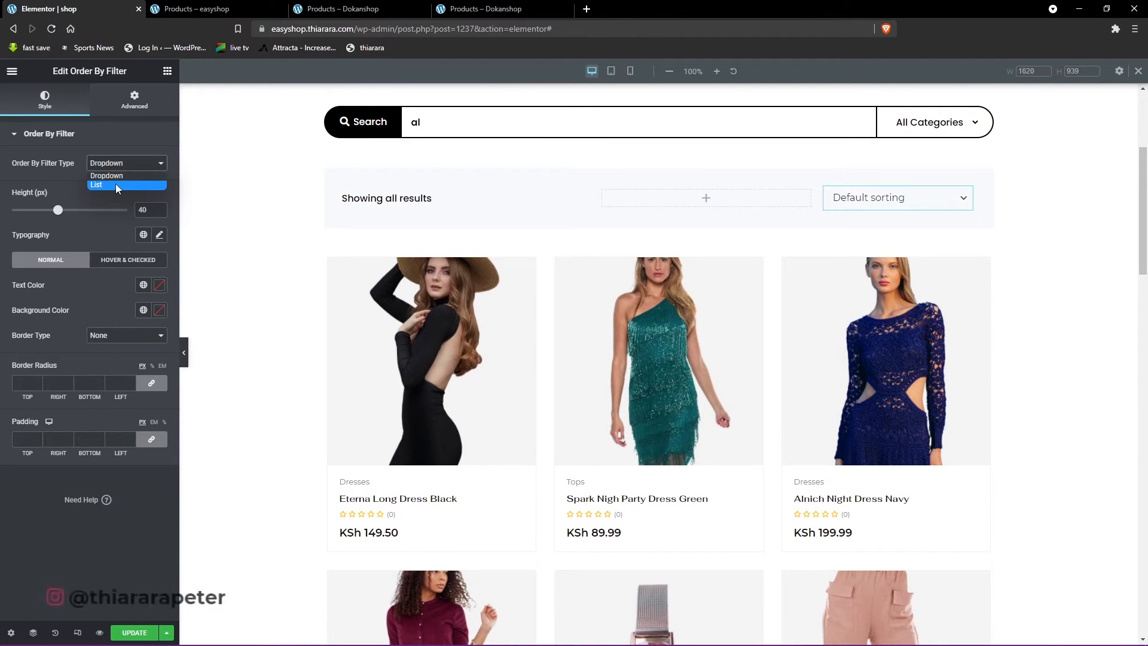
click(116, 184)
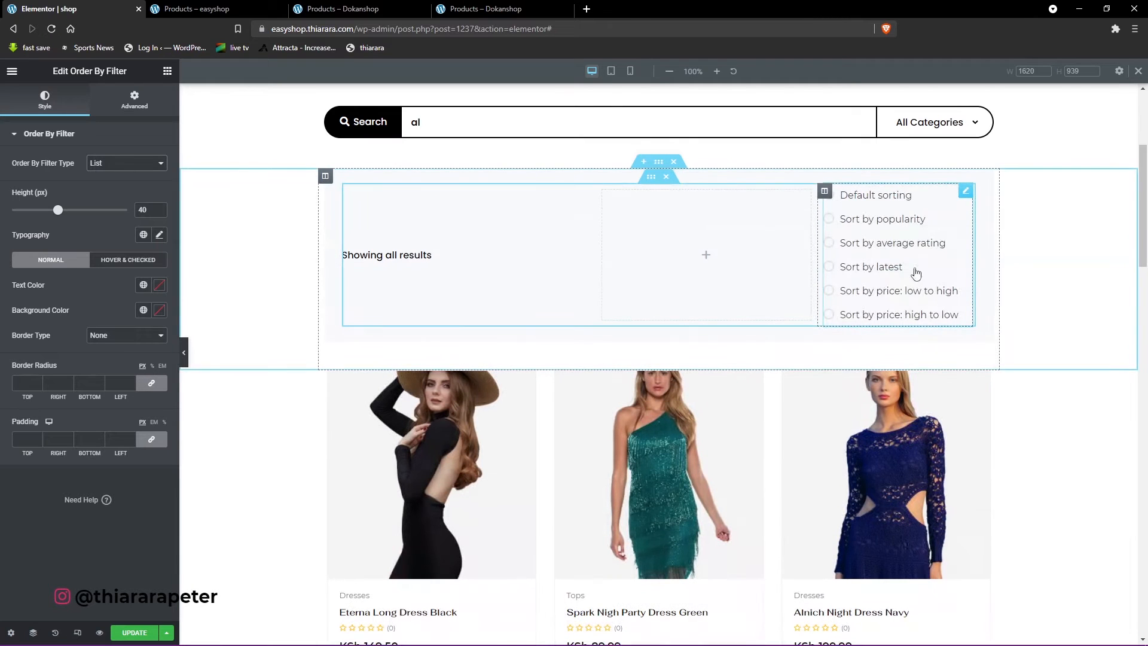
click(127, 166)
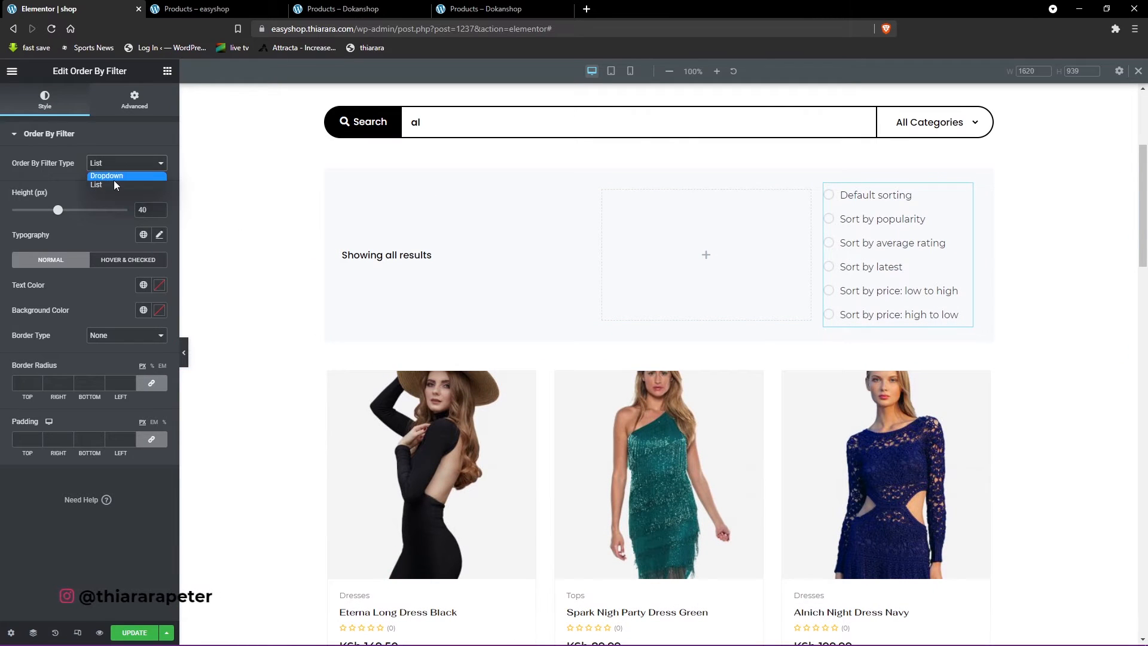
click(116, 176)
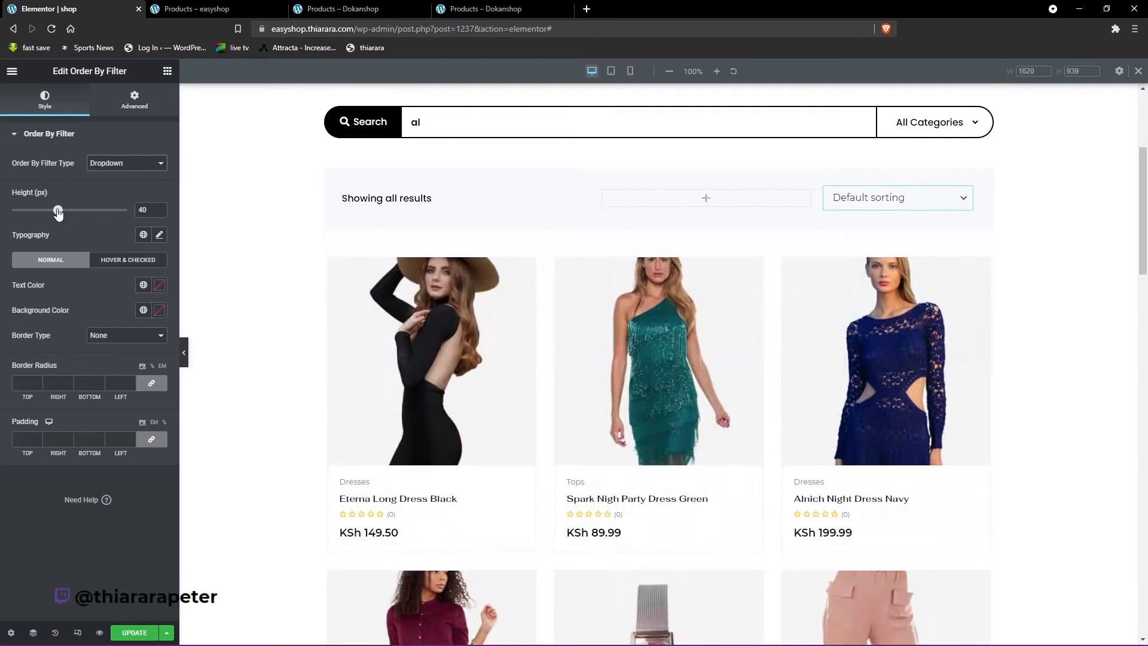
- Try a height of 35 px for the Order By Filter and put it back to 40 px
drag(51, 212, 54, 213)
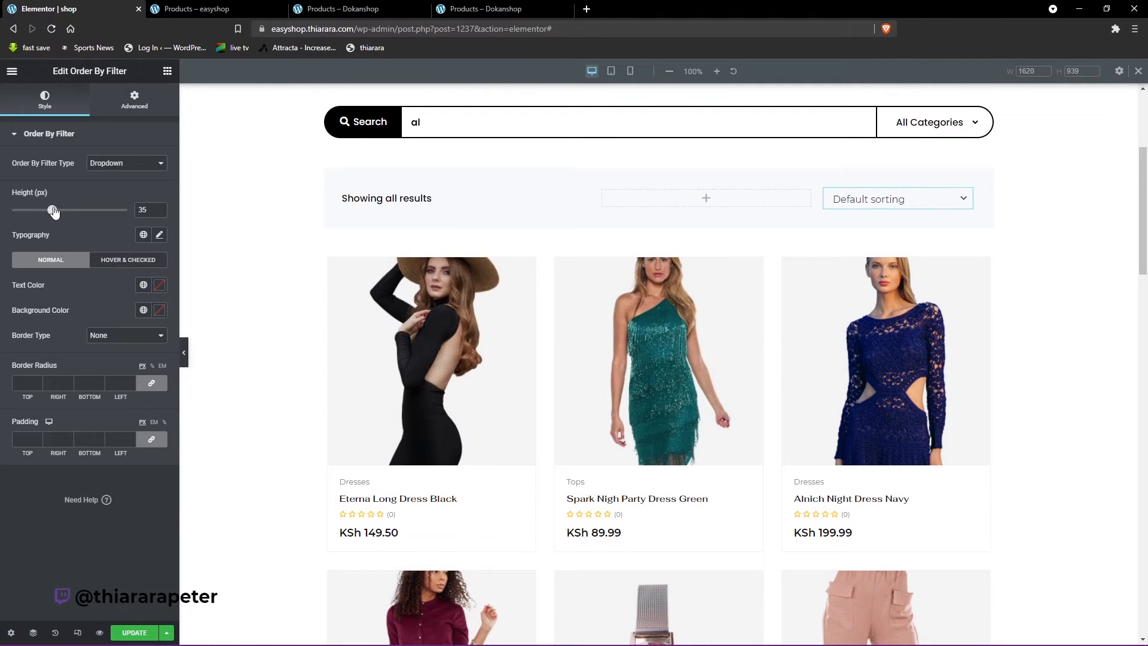
drag(148, 210, 132, 210)
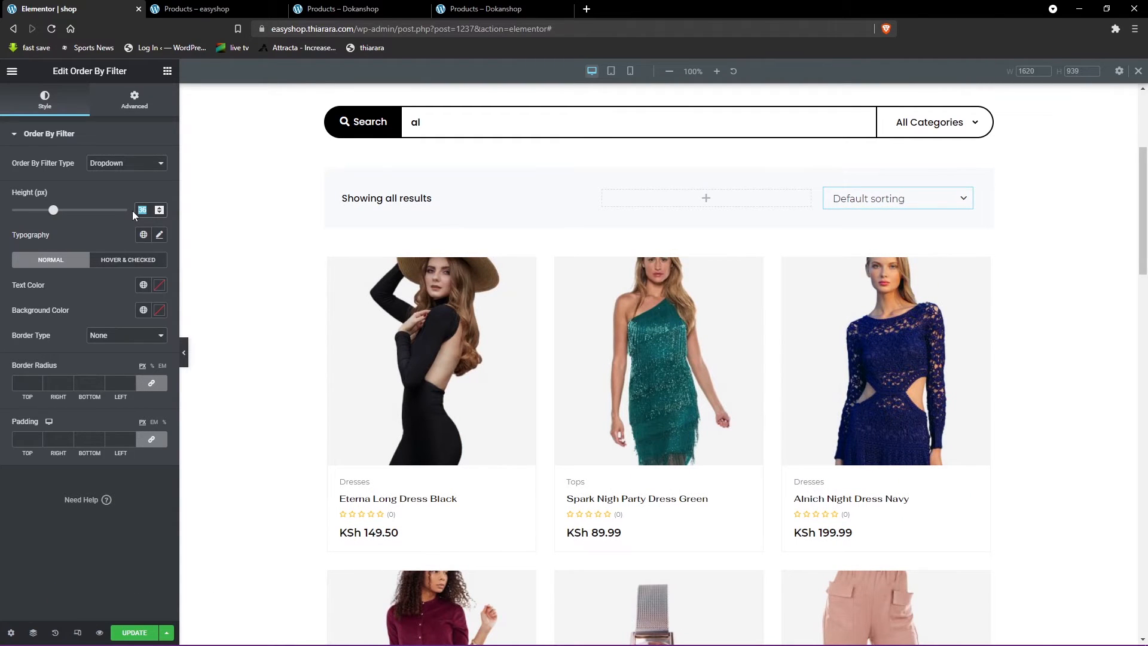
text(40)
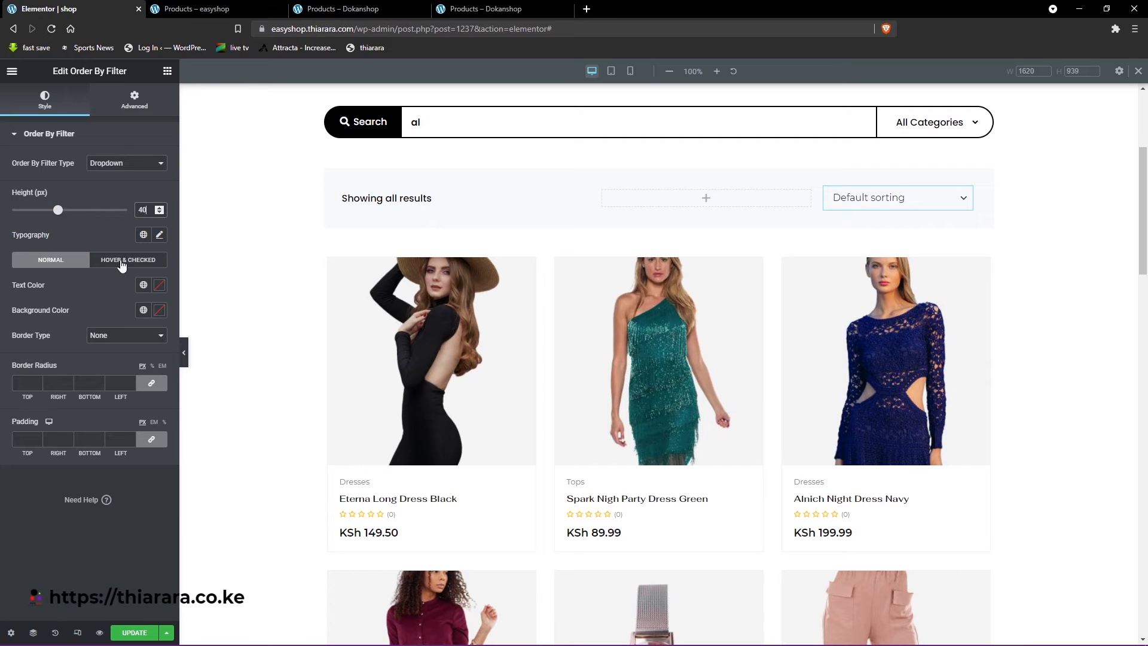
- Set the Order By Filter's typography to Montserrat, size 18 px and weight 500, and preview the sorting options
click(158, 235)
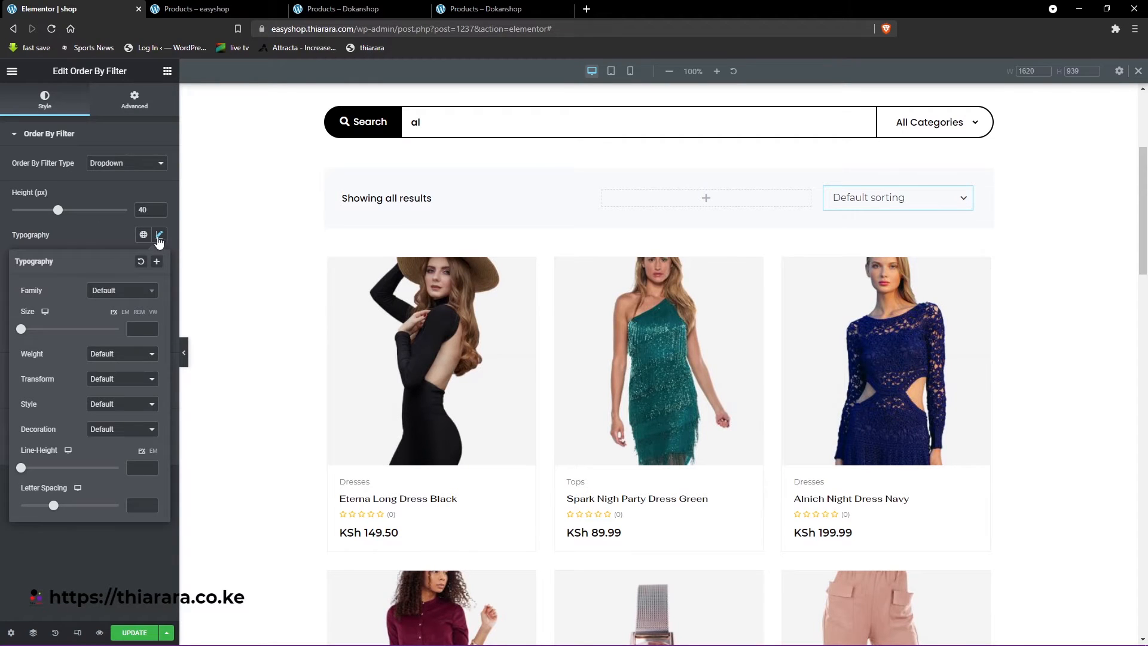
click(114, 293)
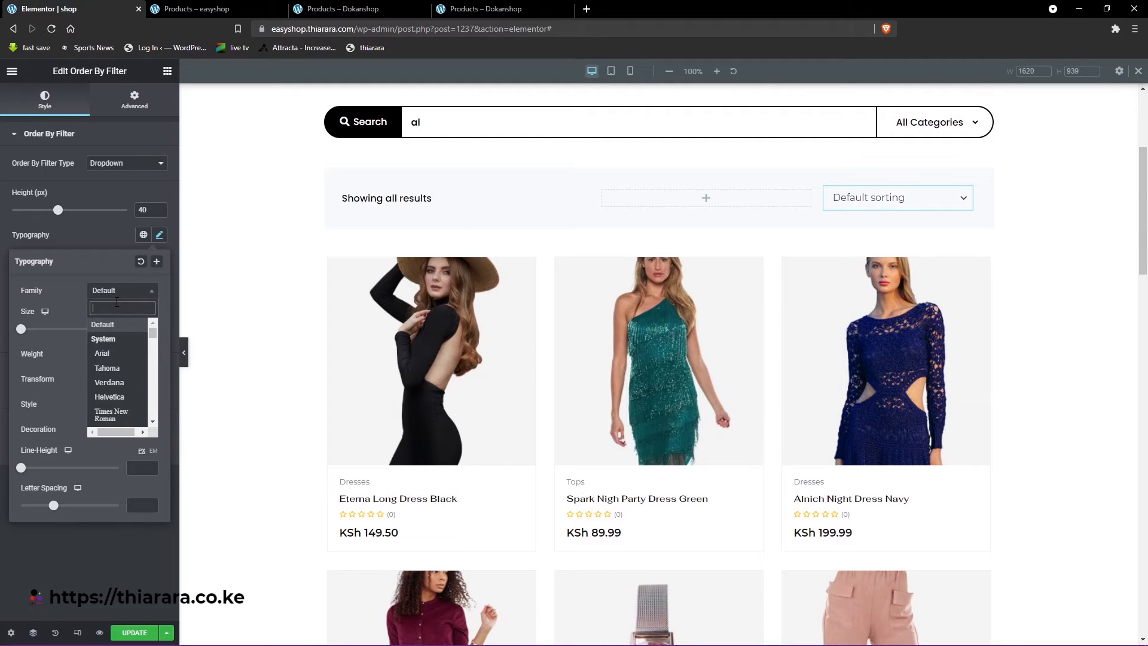
text(mont)
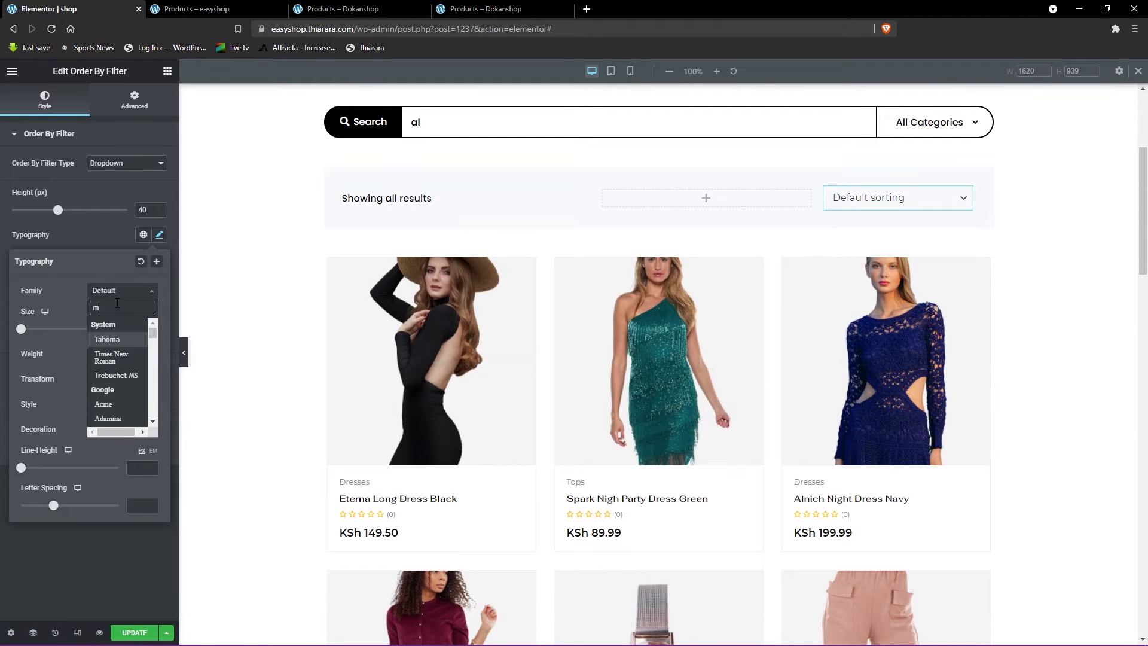
click(116, 362)
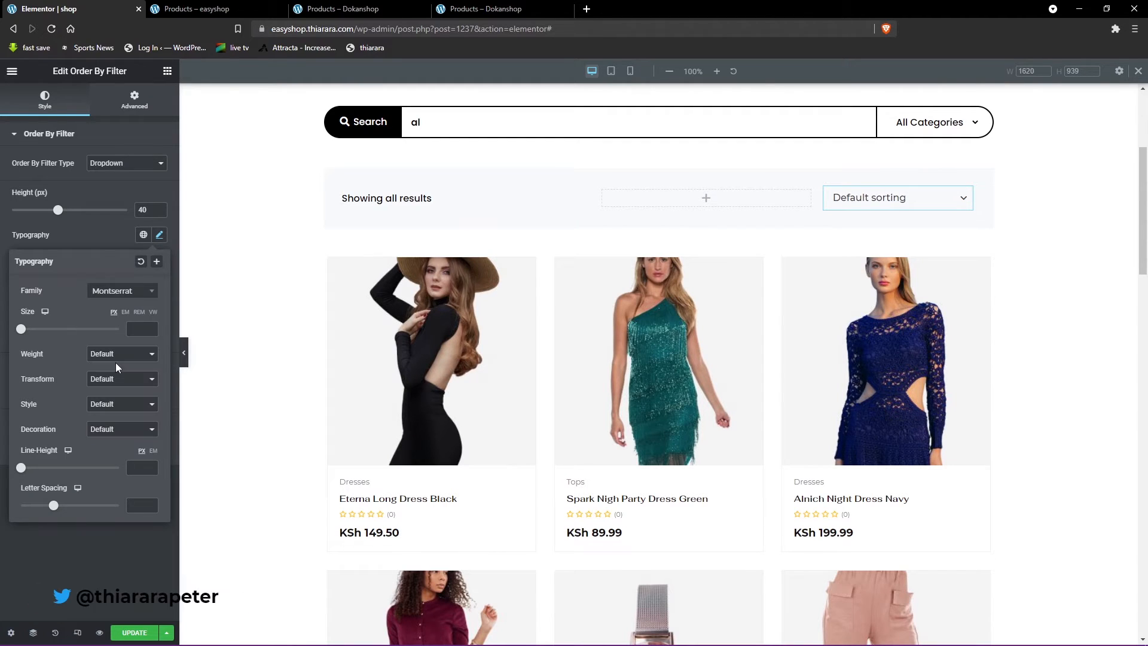
click(137, 330)
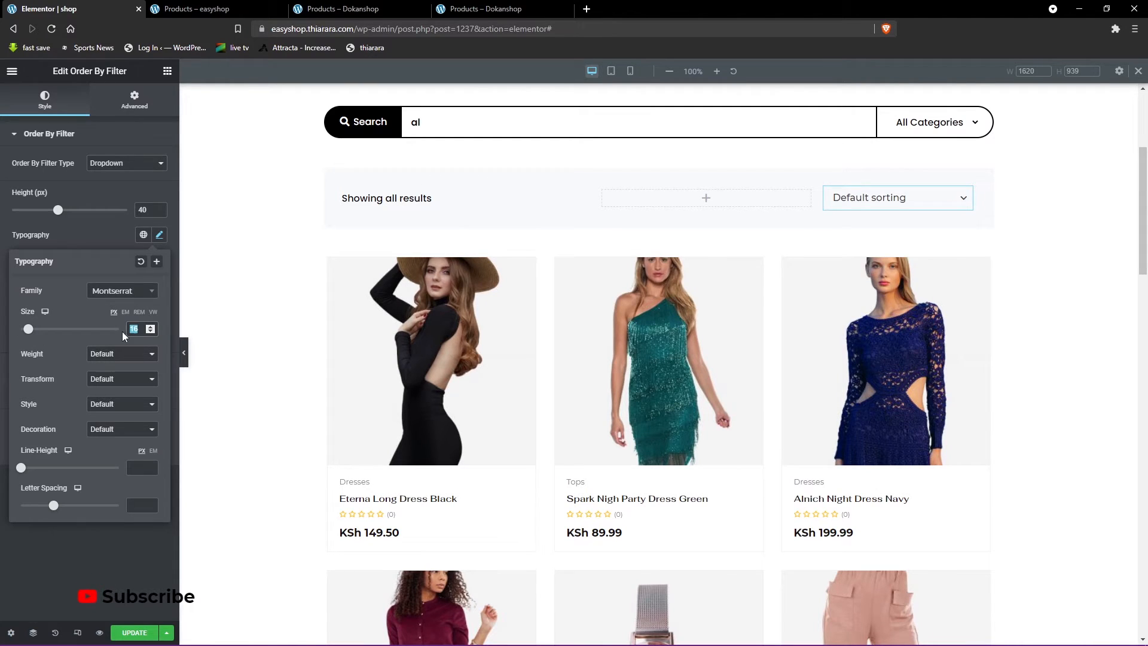
text(18)
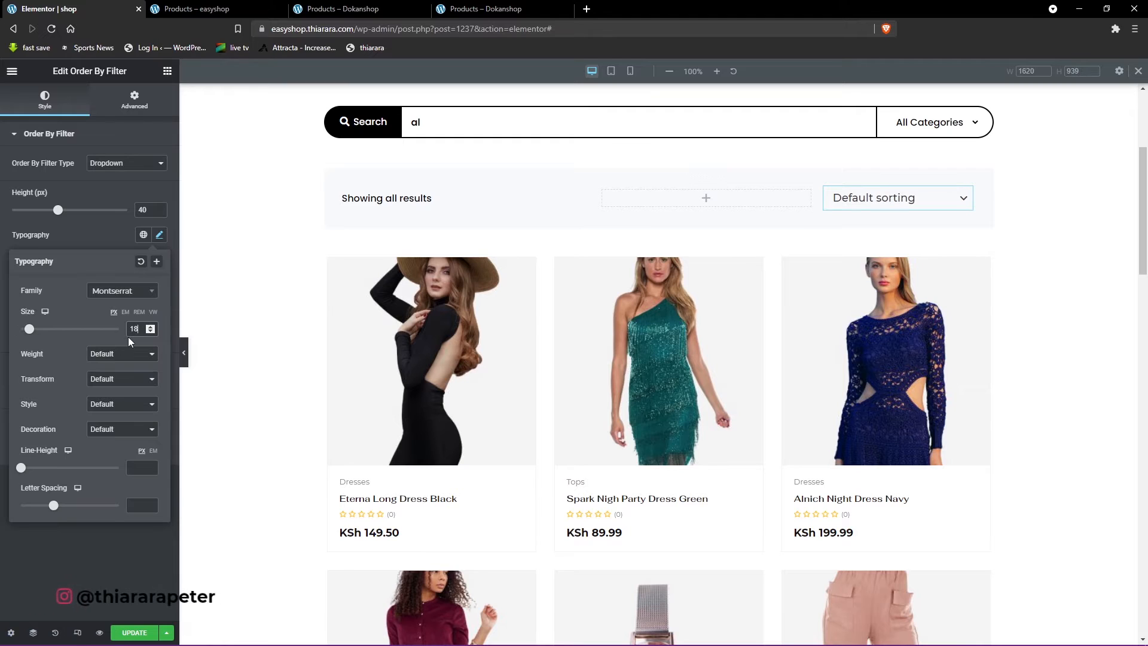
click(100, 356)
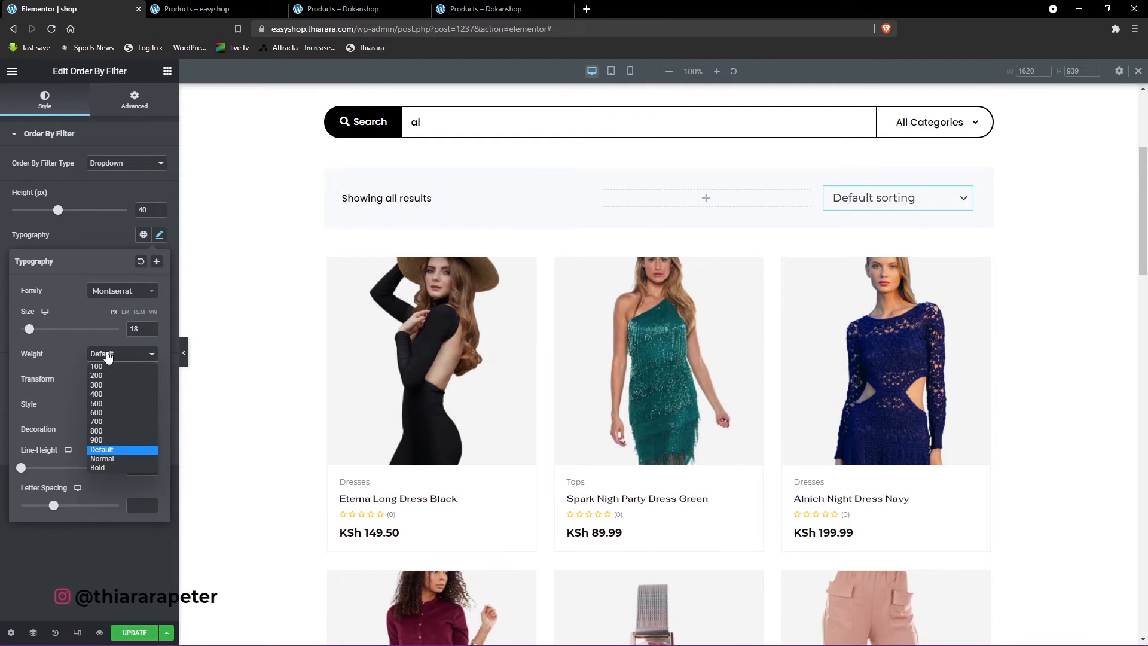
click(113, 404)
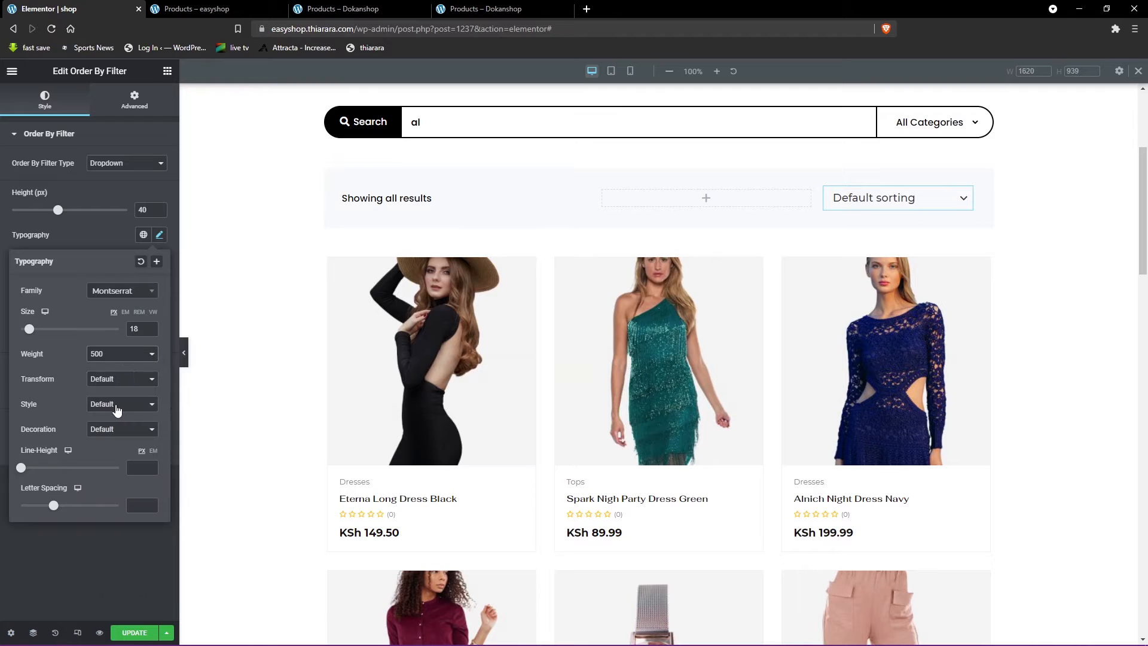
click(965, 206)
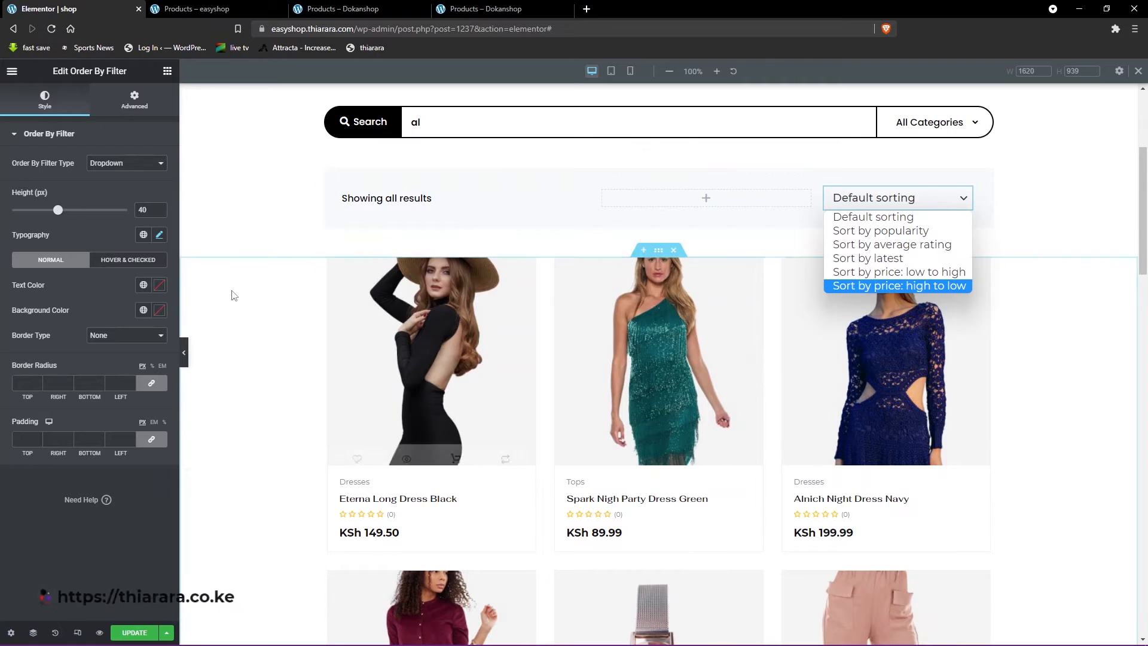
- Try a font size of 15 px for the Order By Filter text and preview the sorting options
click(160, 236)
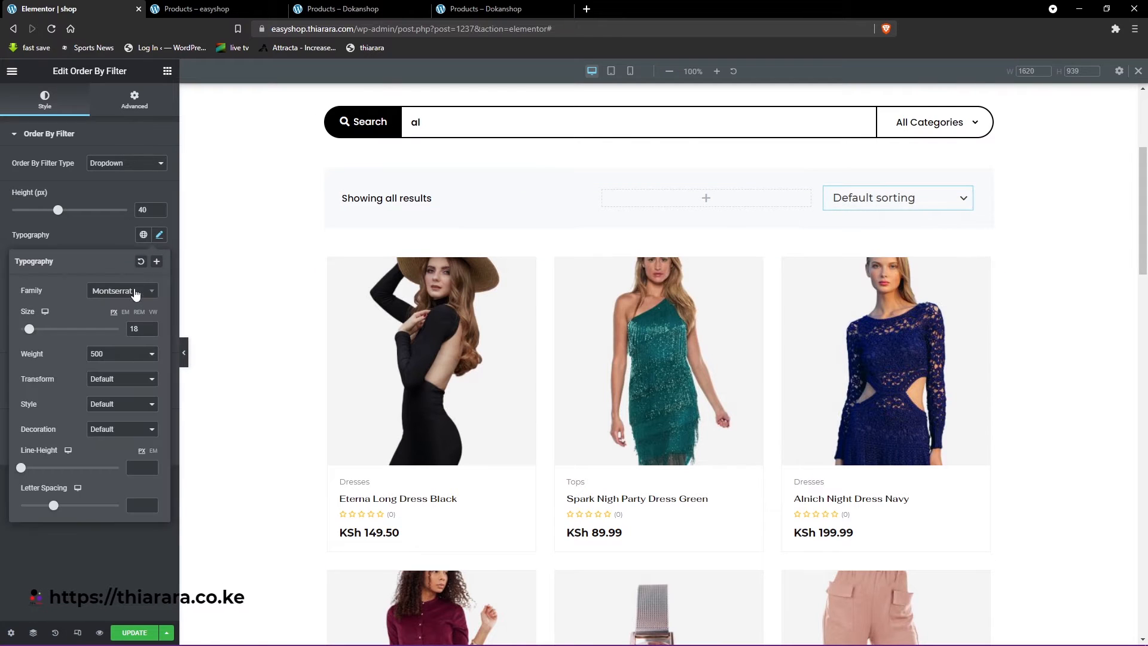
text(12)
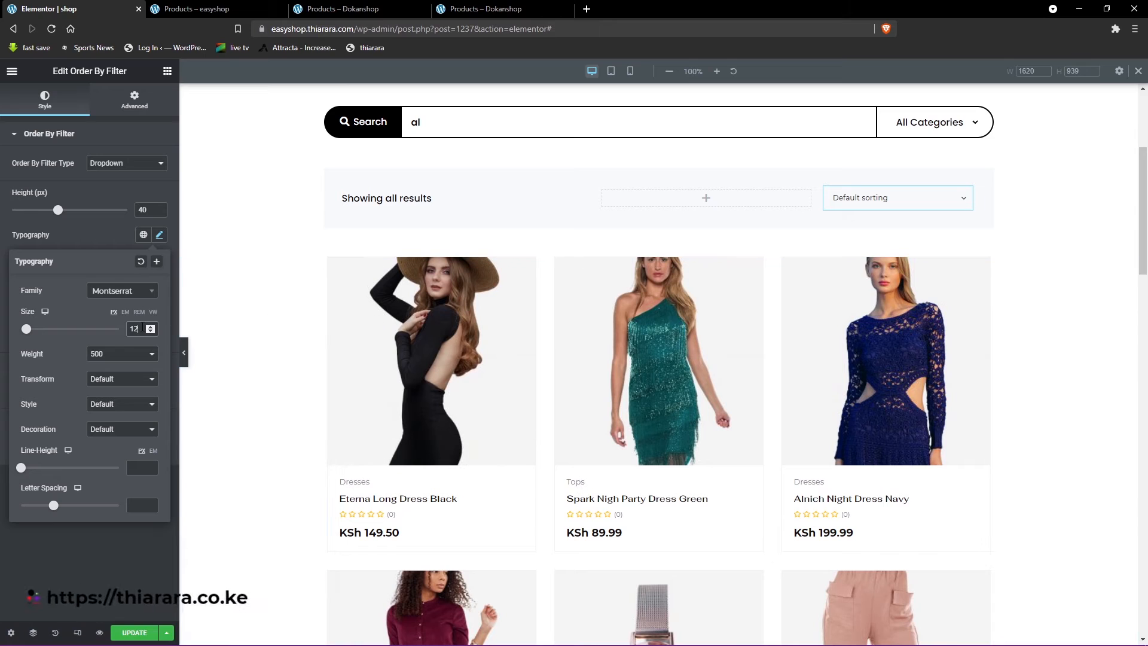
drag(137, 329, 129, 331)
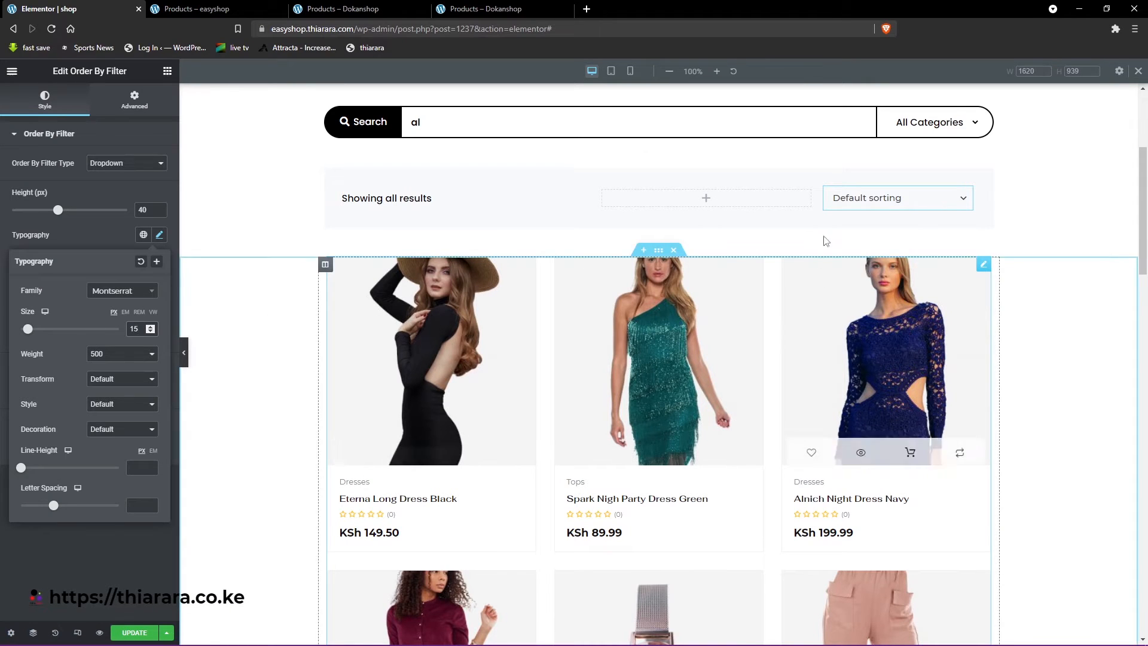
click(962, 208)
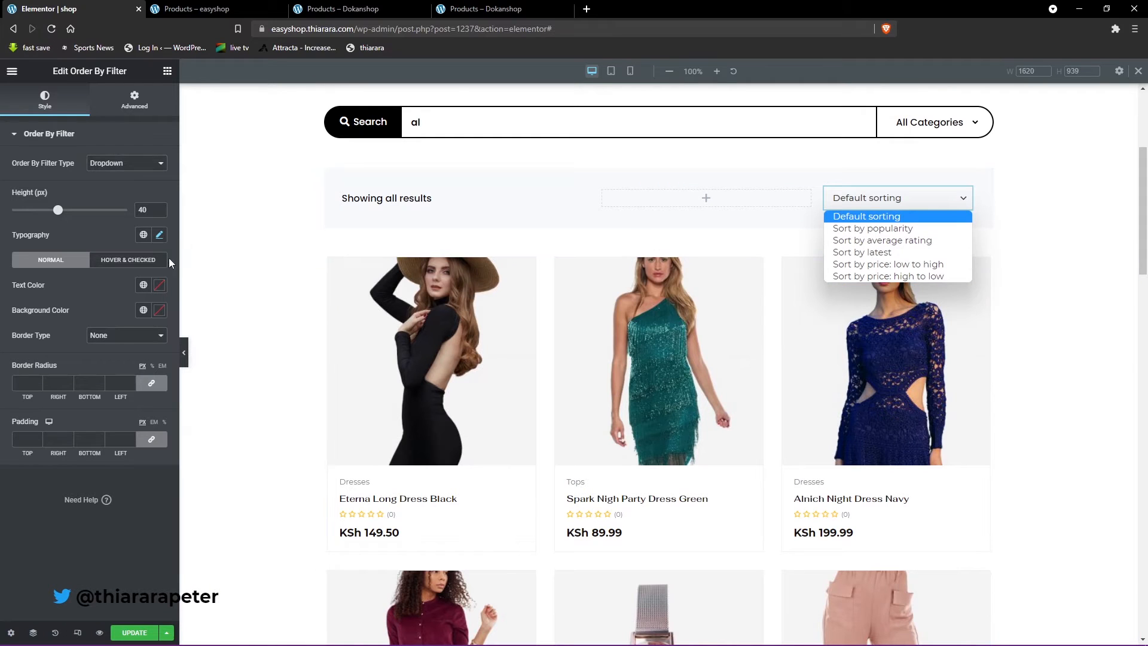
- Set the Order By Filter's font size to 18 px and its weight to 400
click(159, 235)
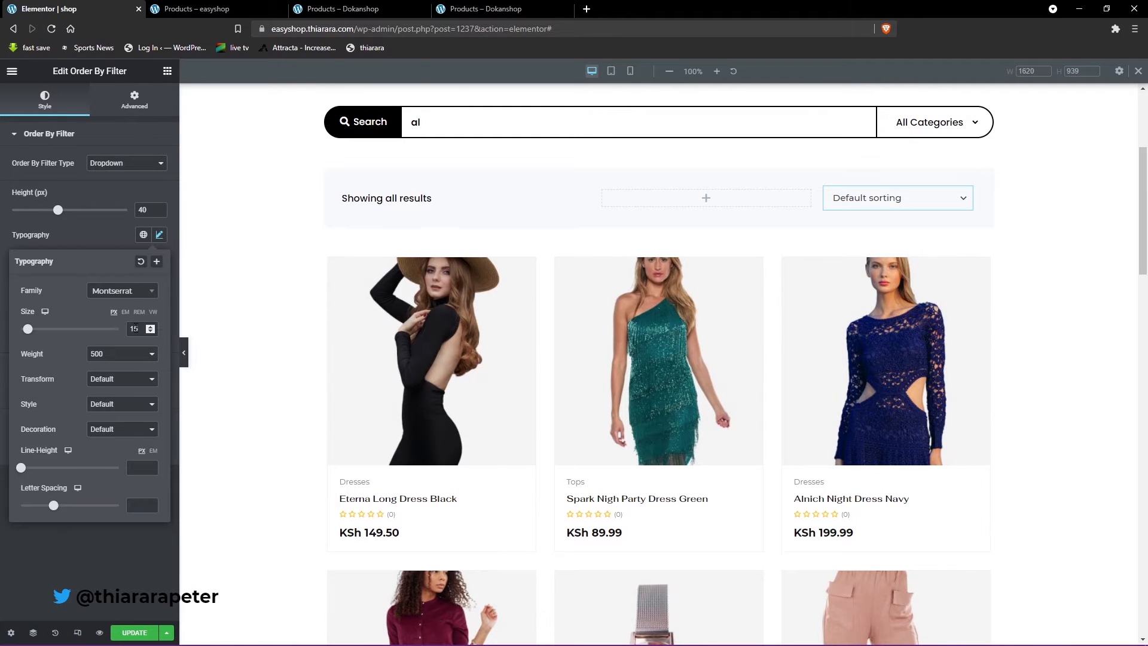
drag(139, 328, 125, 327)
text(18)
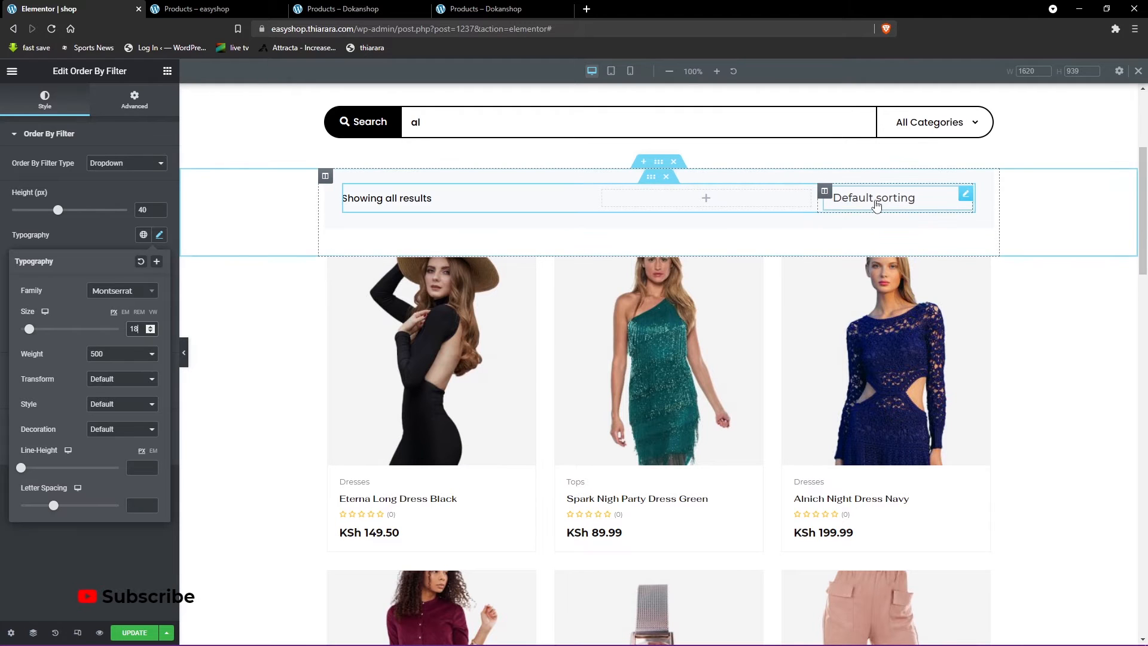
click(131, 357)
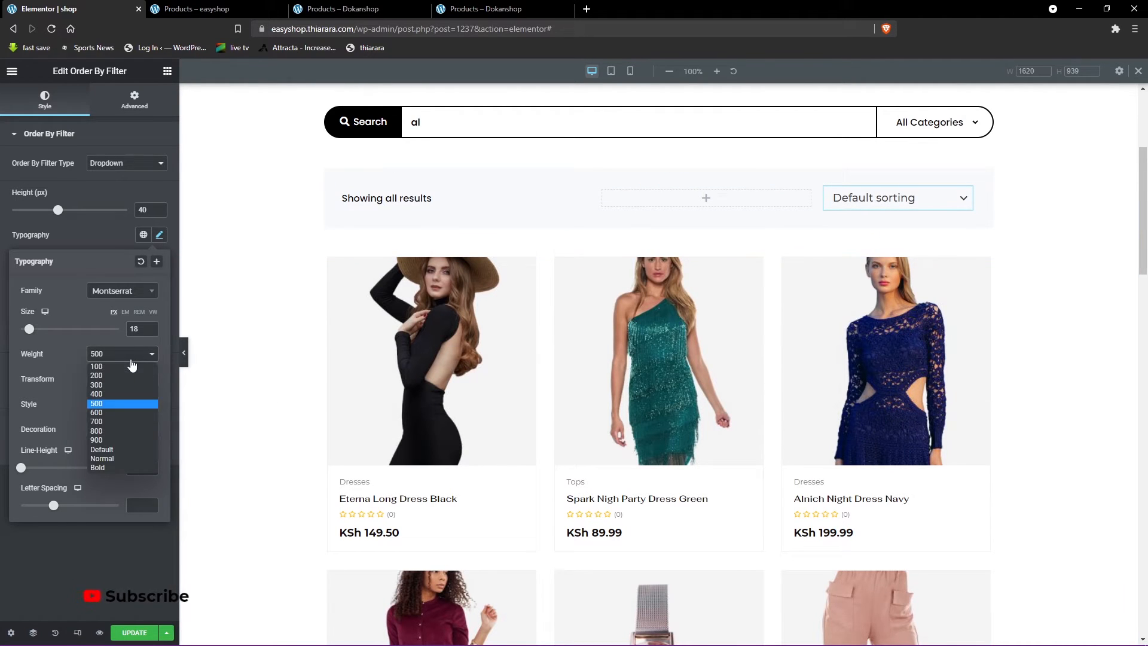
click(115, 395)
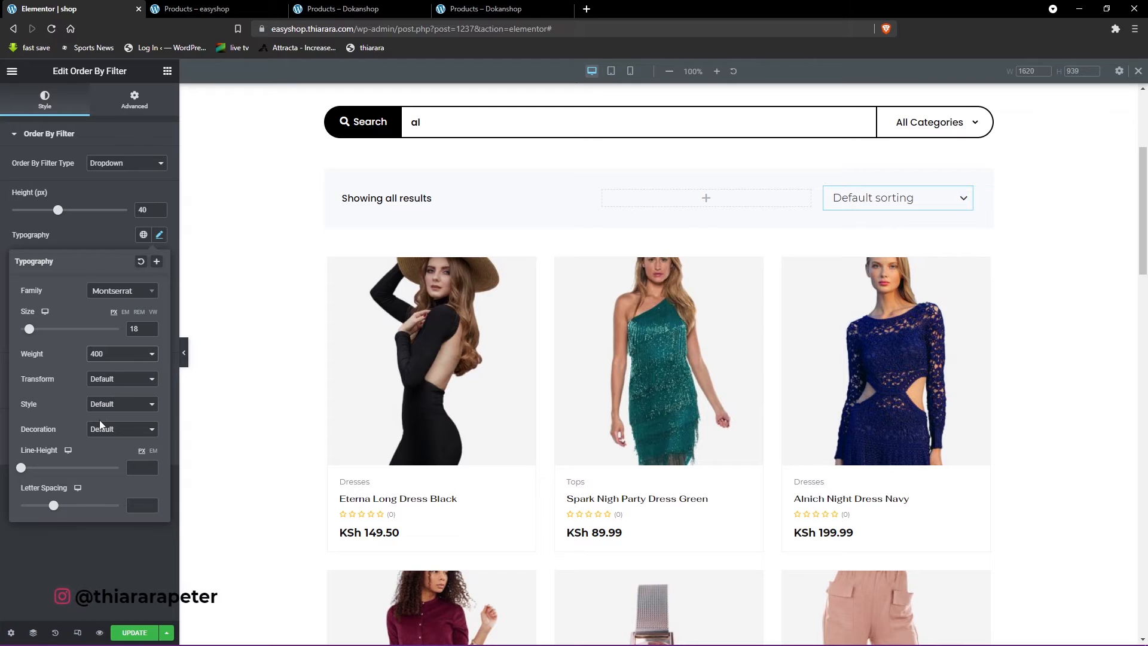
click(120, 416)
click(110, 229)
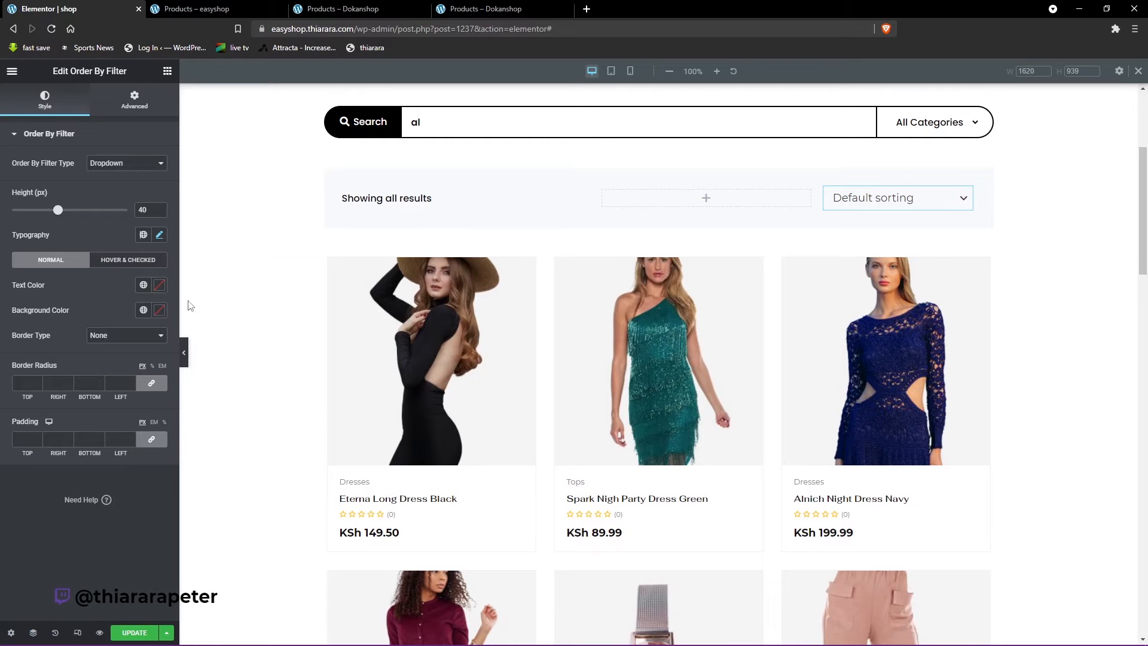
- Set the Order By Filter's normal text color to near-black #0F0F0F
click(159, 285)
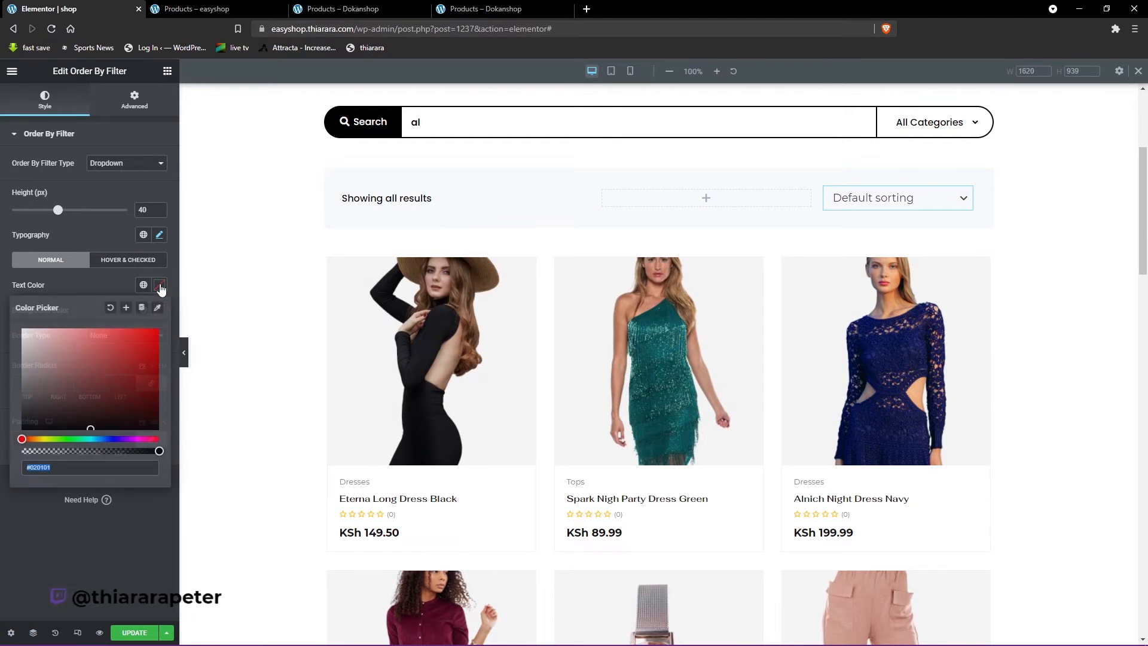
drag(82, 403, 22, 424)
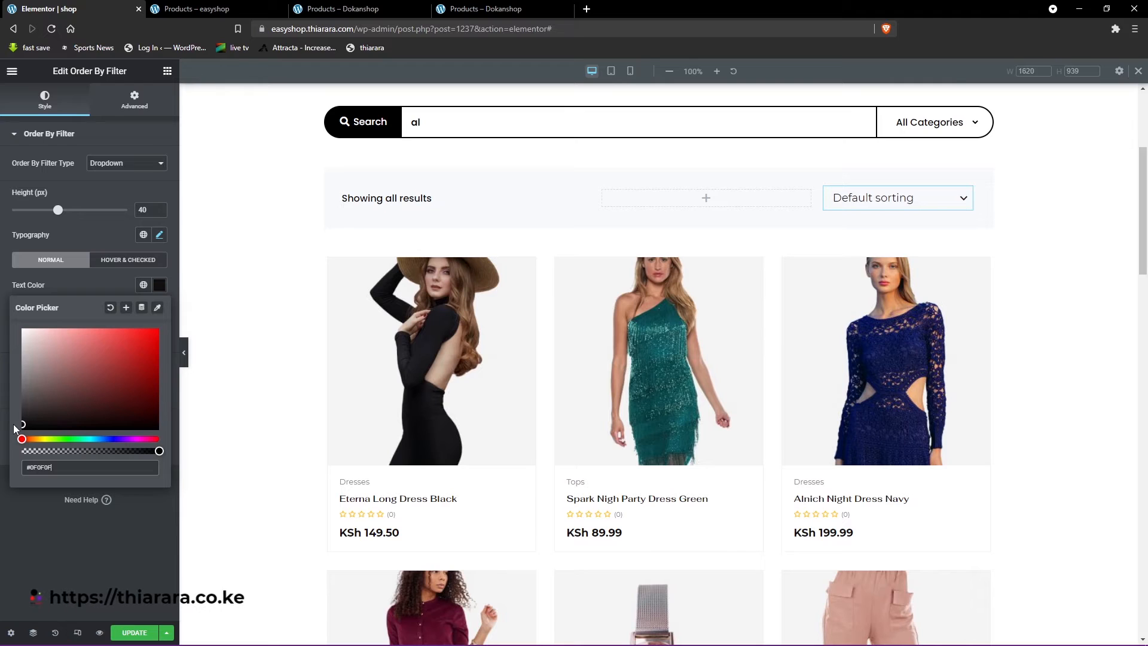
click(107, 280)
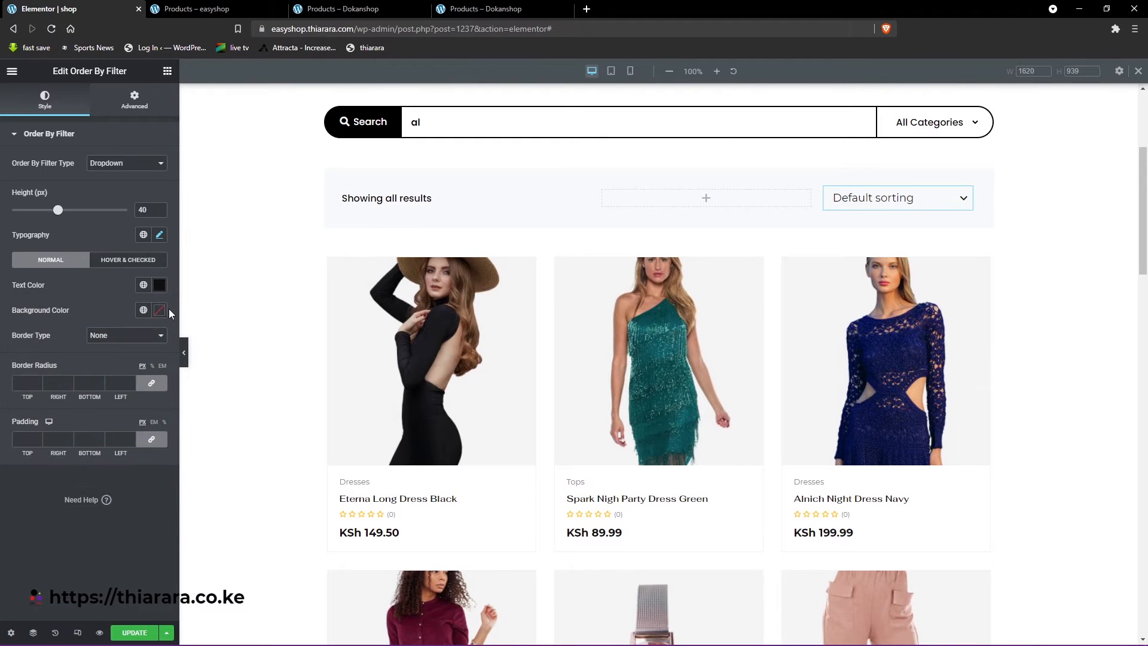
- Preview red #CC2323 as the Order By Filter's background on its sorting options and set the background color to white
click(159, 310)
click(135, 373)
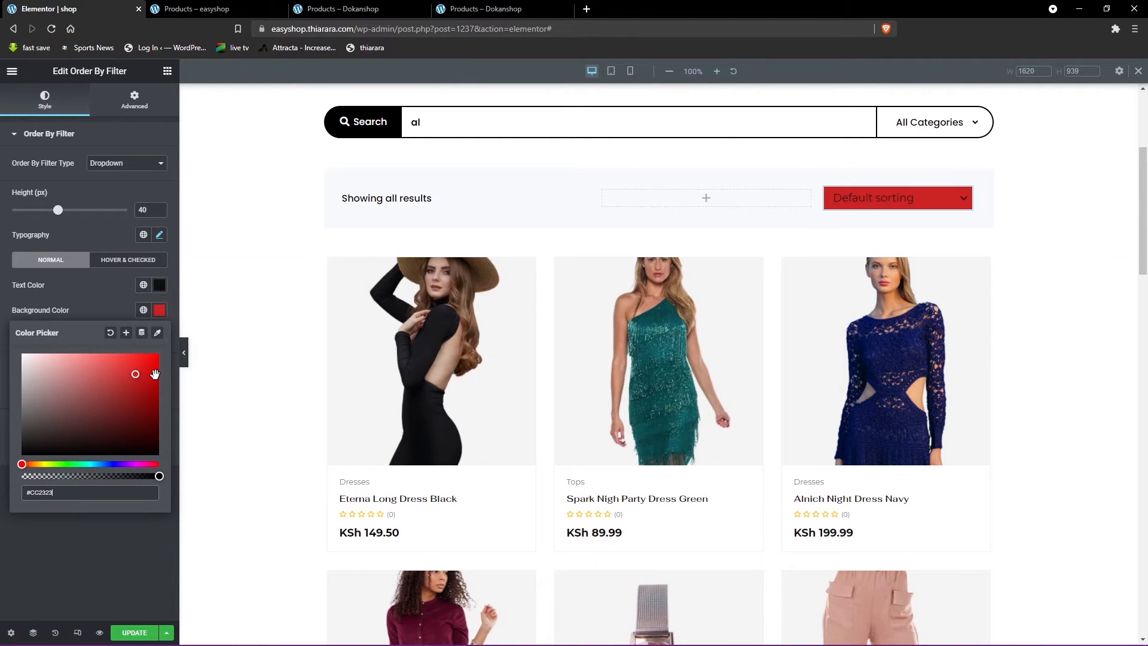
click(936, 203)
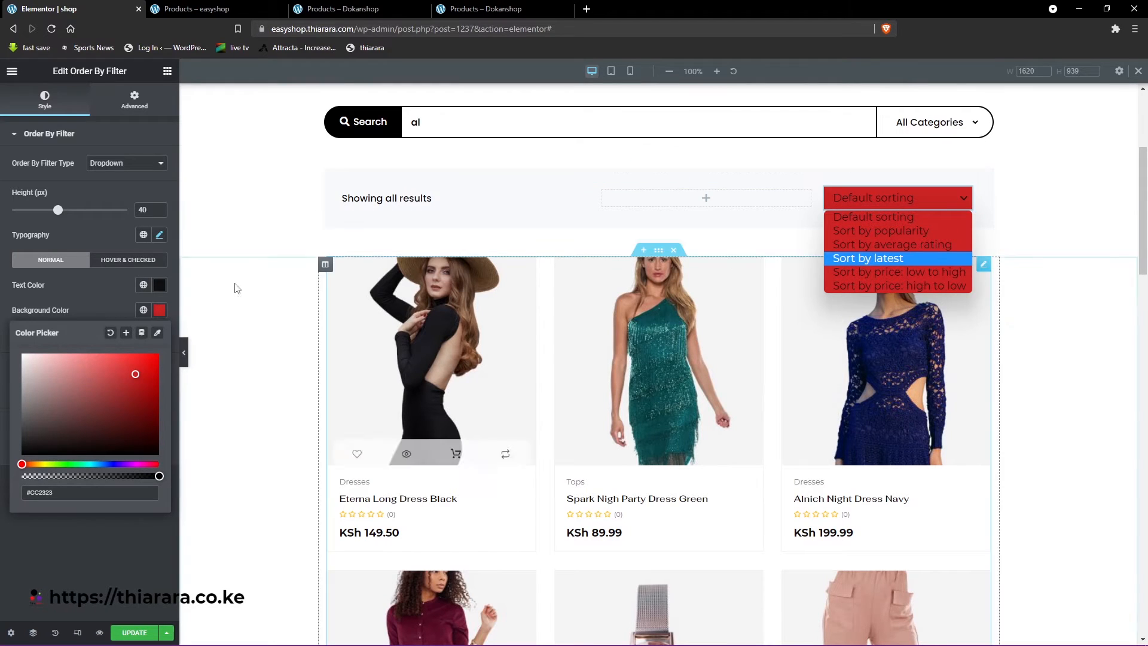
drag(132, 360, 11, 350)
click(84, 297)
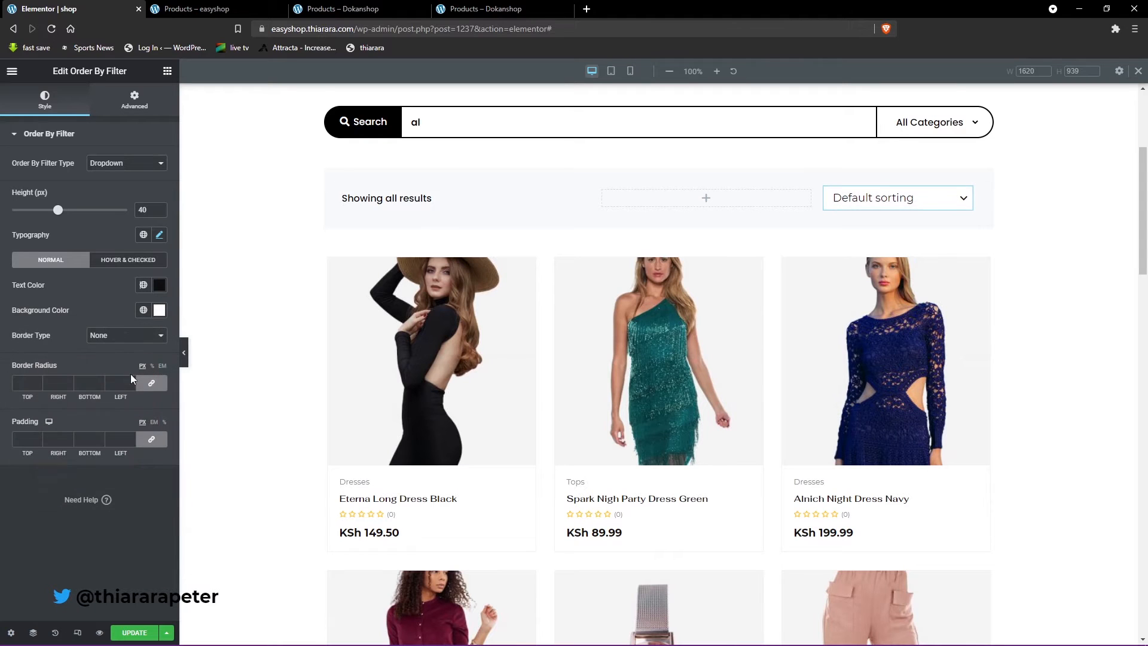
- Give the Order By Filter a solid border 1 px wide on all sides and preview it on the sorting options
click(129, 345)
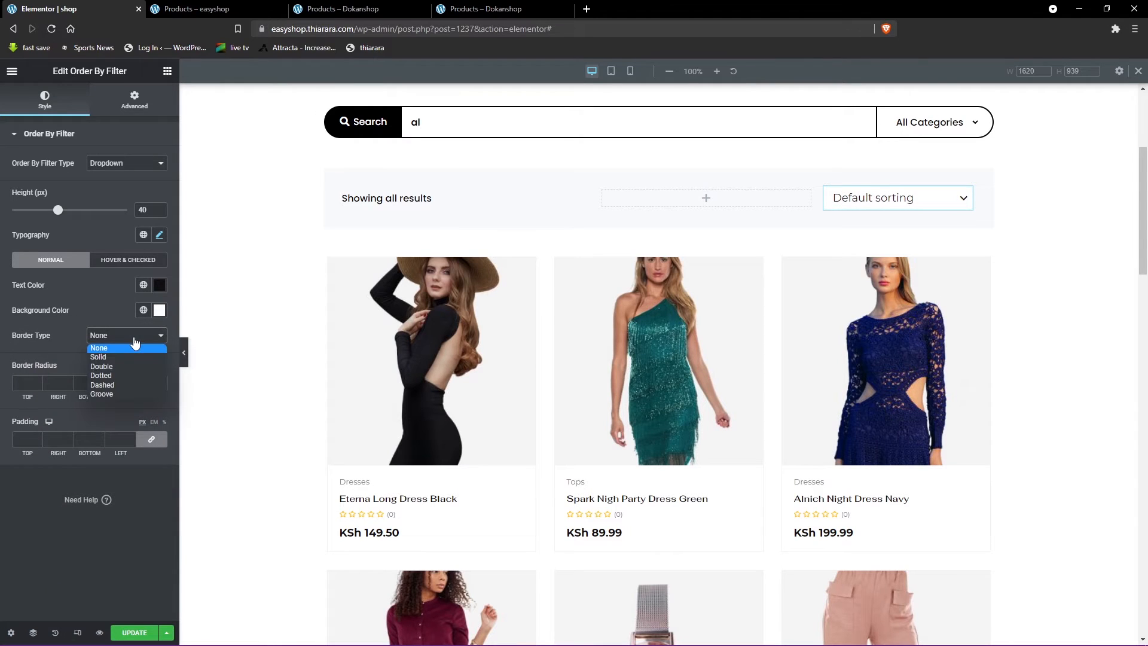
click(967, 205)
click(927, 198)
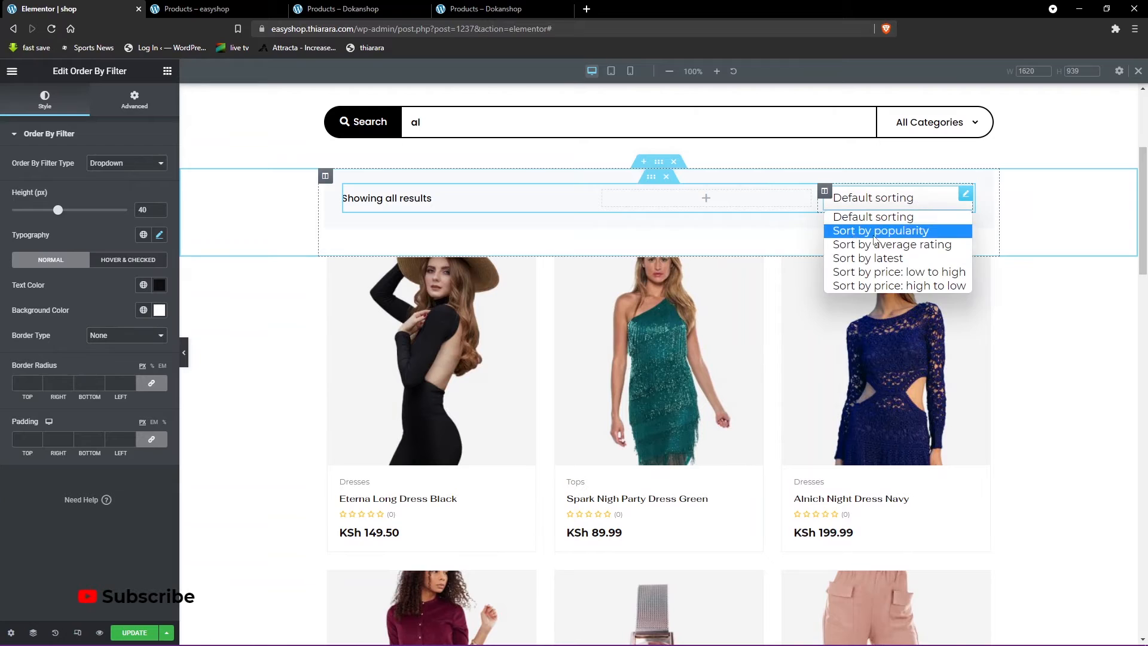
click(118, 342)
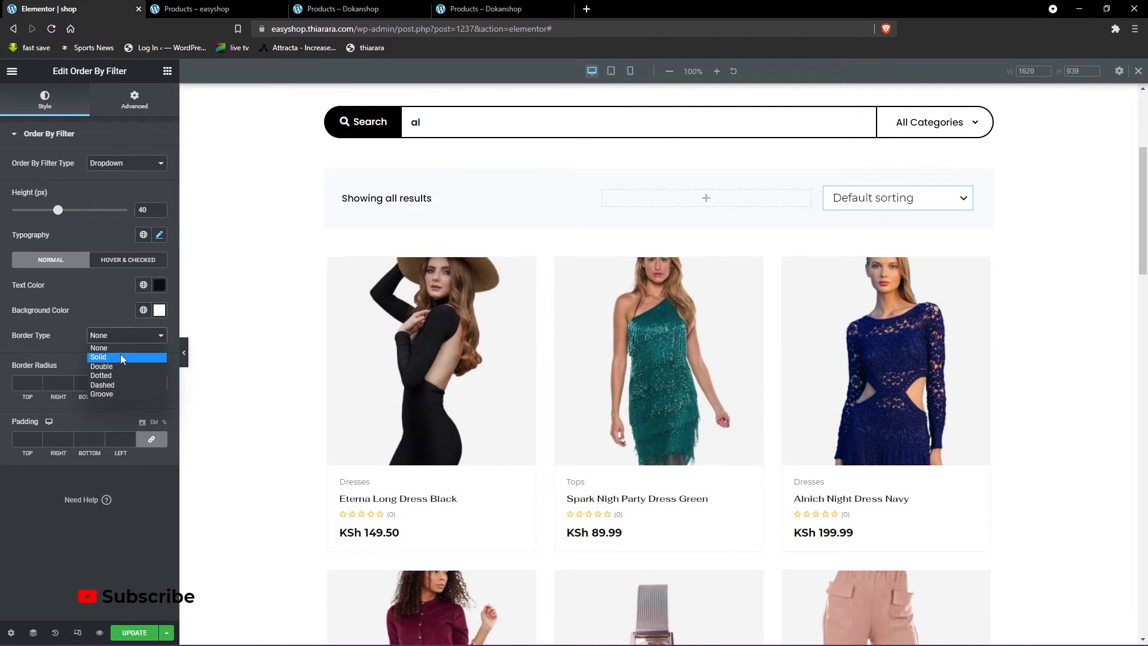
click(120, 357)
click(27, 374)
text(1)
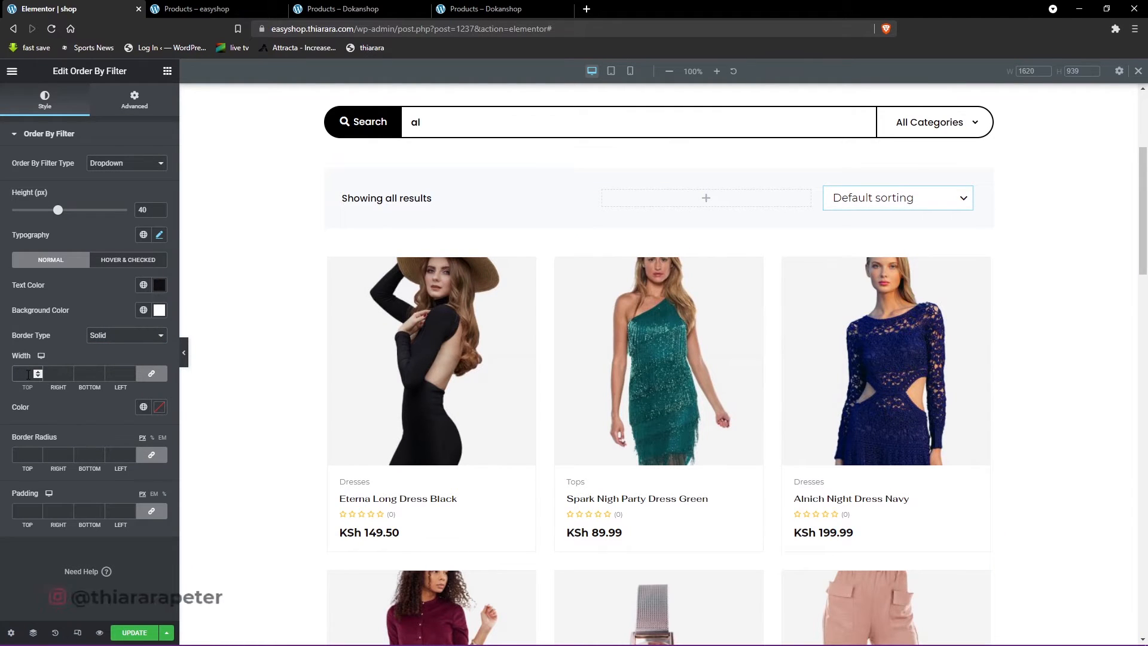
click(888, 201)
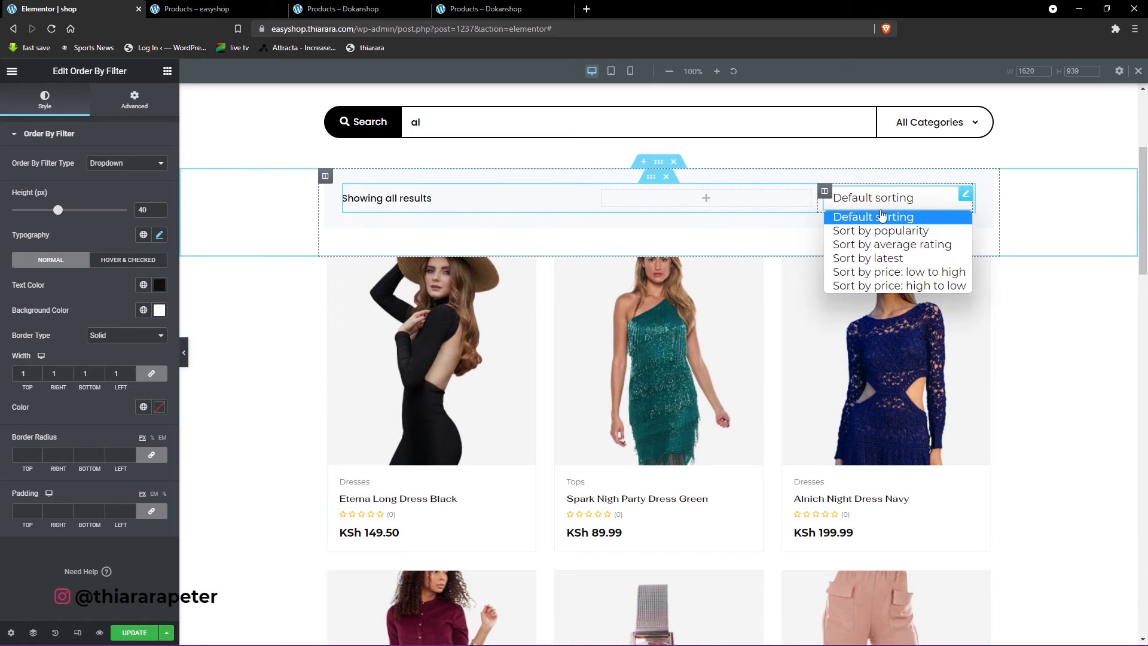
- Set the Order By Filter's border color to light gray and check it on the sorting dropdown
click(159, 408)
click(40, 474)
drag(39, 475, 27, 482)
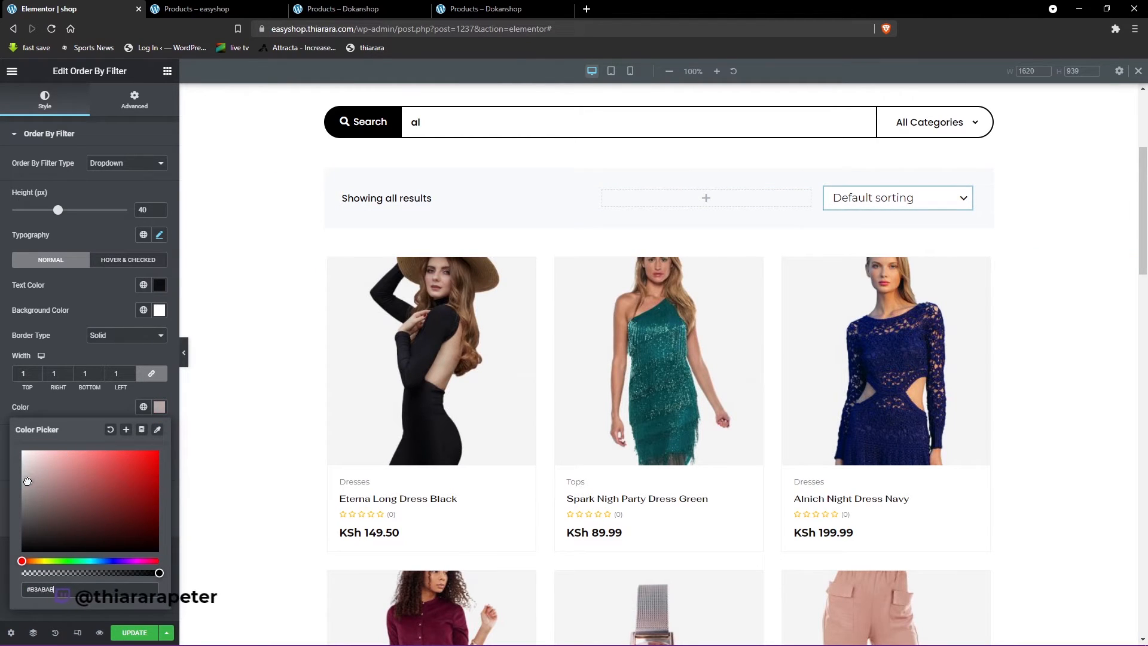
click(900, 199)
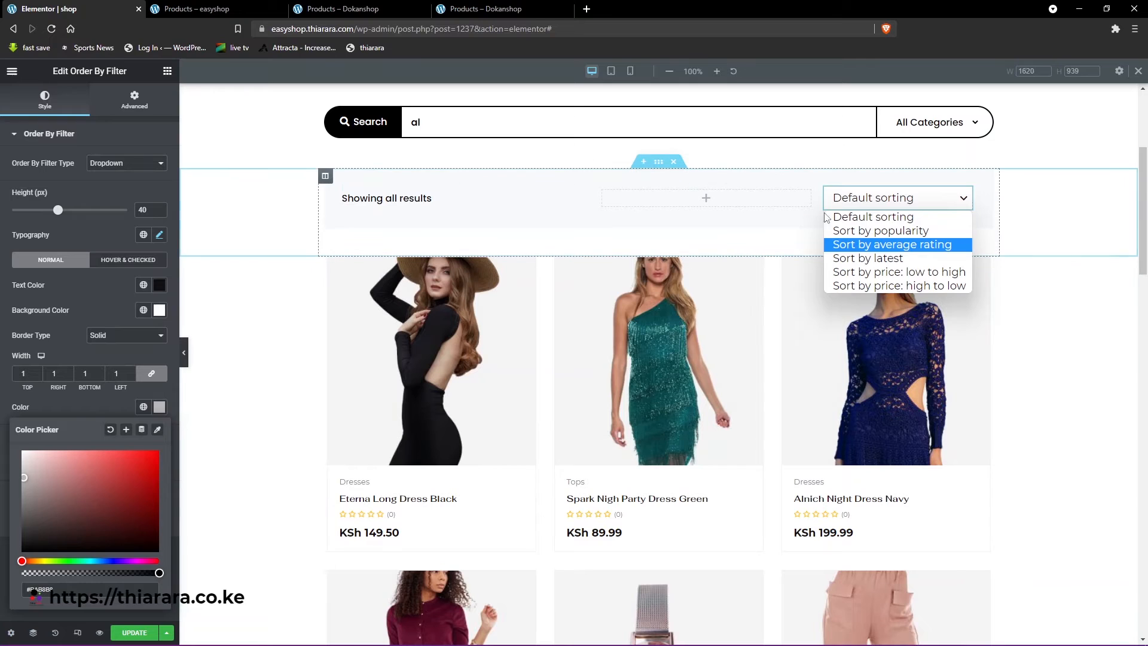
click(851, 191)
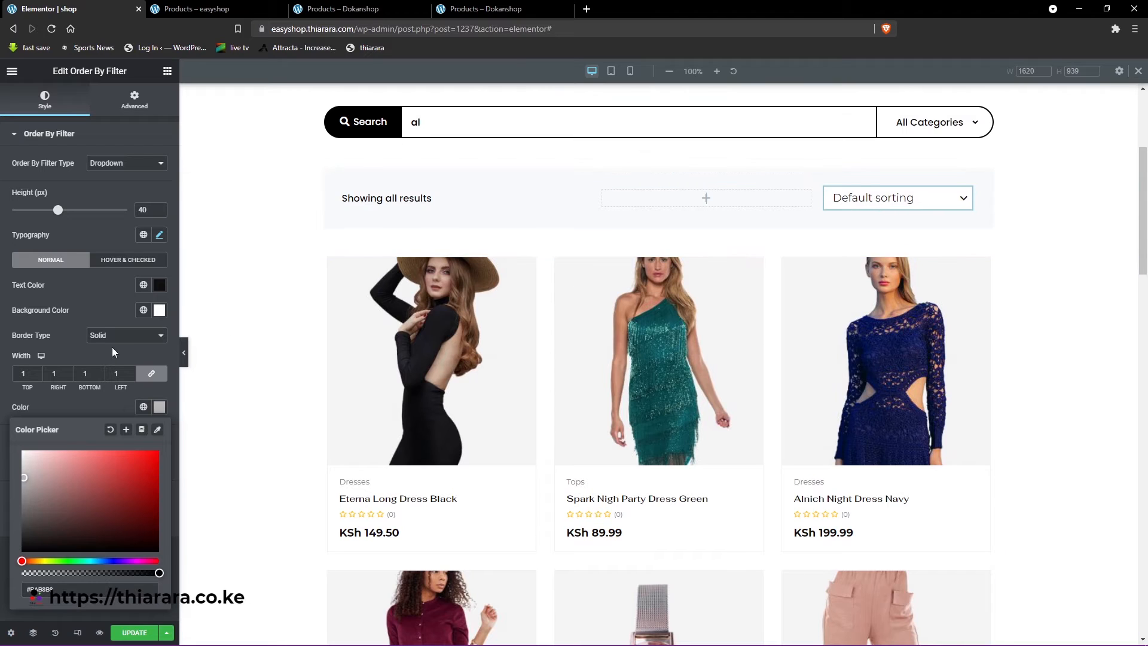
click(63, 411)
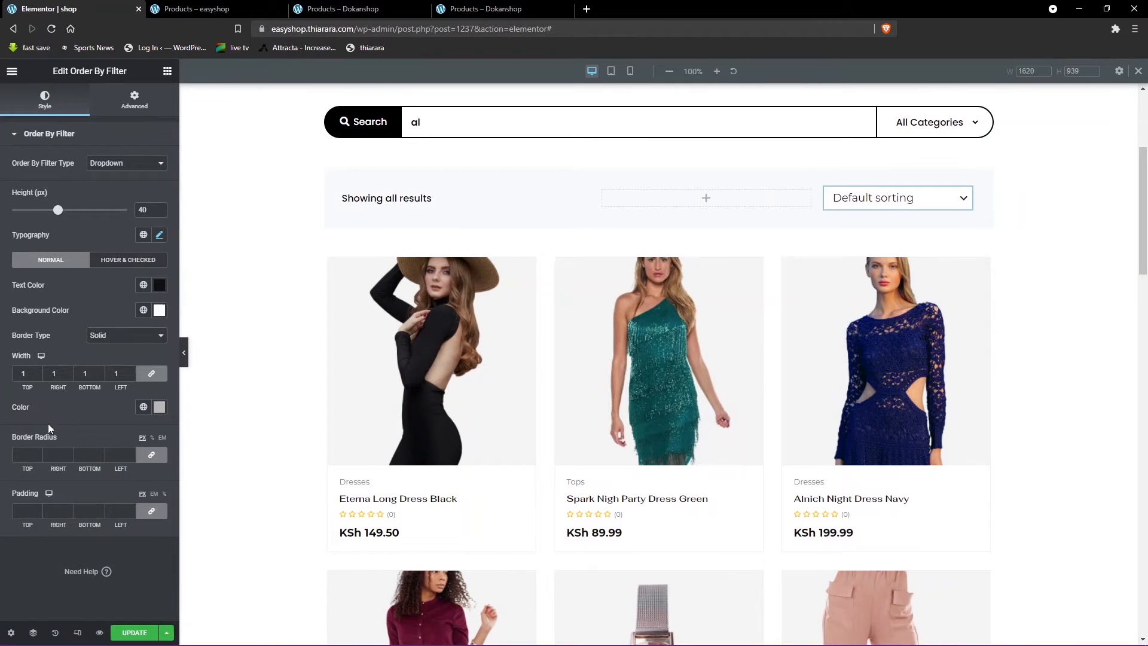
click(26, 455)
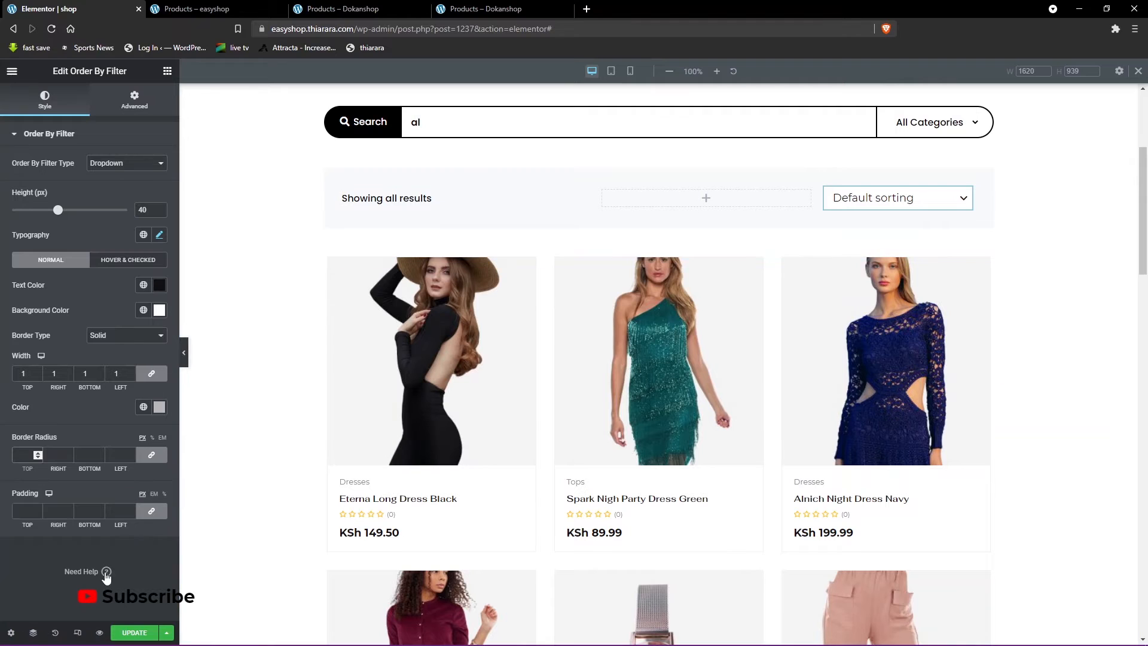
- Open the Archive Products widget's layout settings and check the Customize option on the Dokanshop shop page
scroll(672, 379, down, 4)
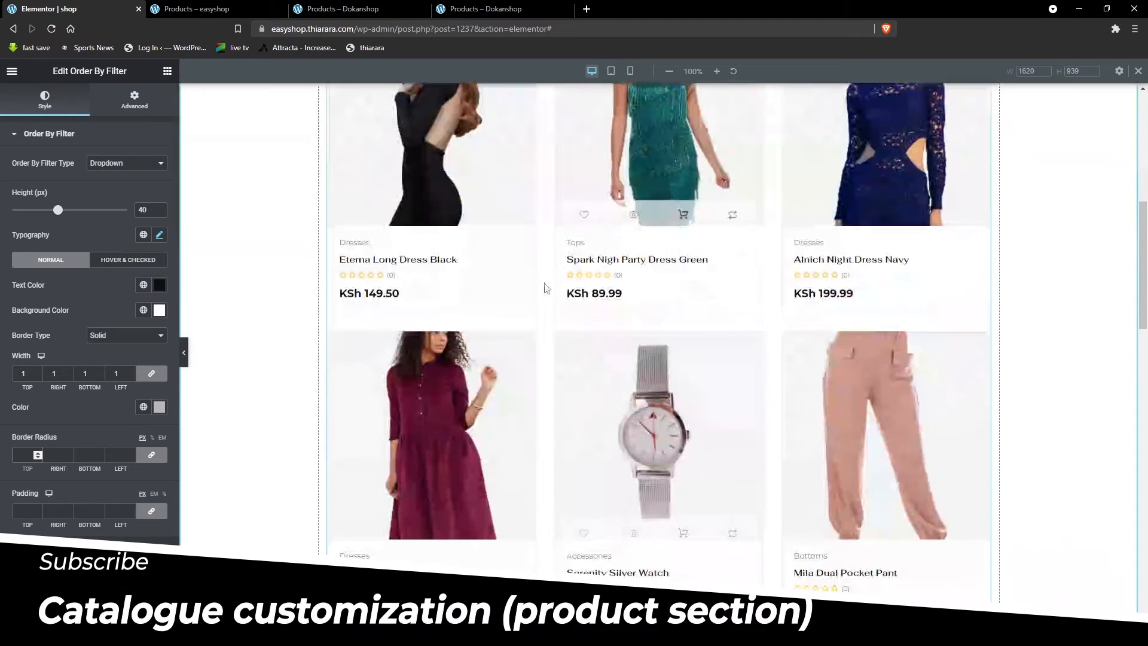
scroll(699, 487, up, 3)
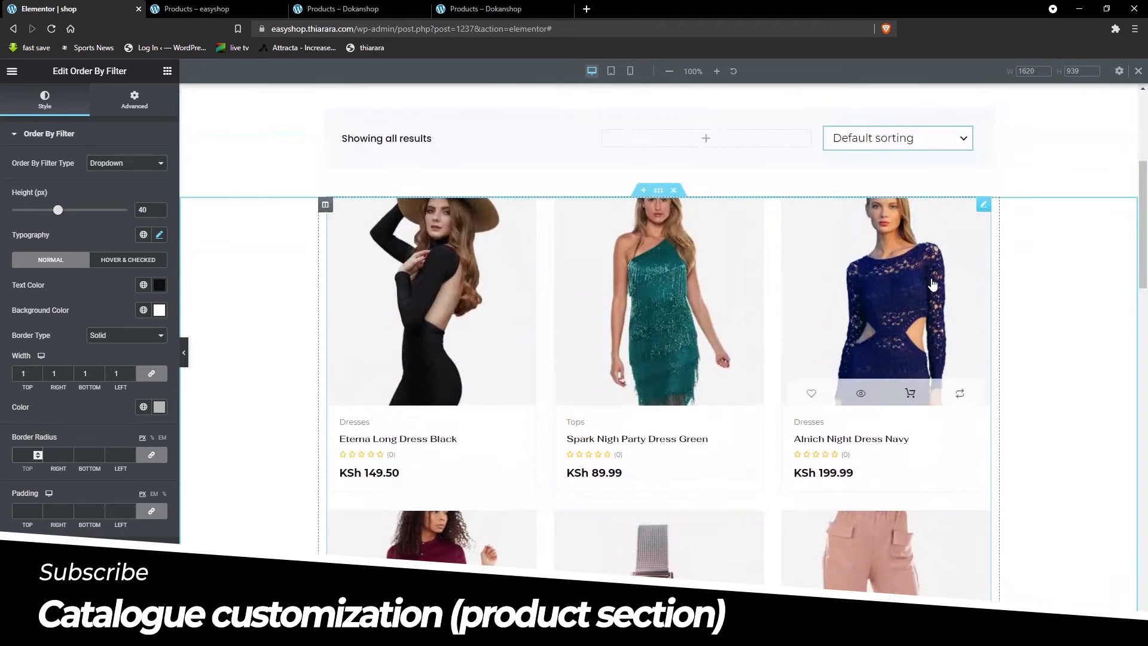
click(984, 205)
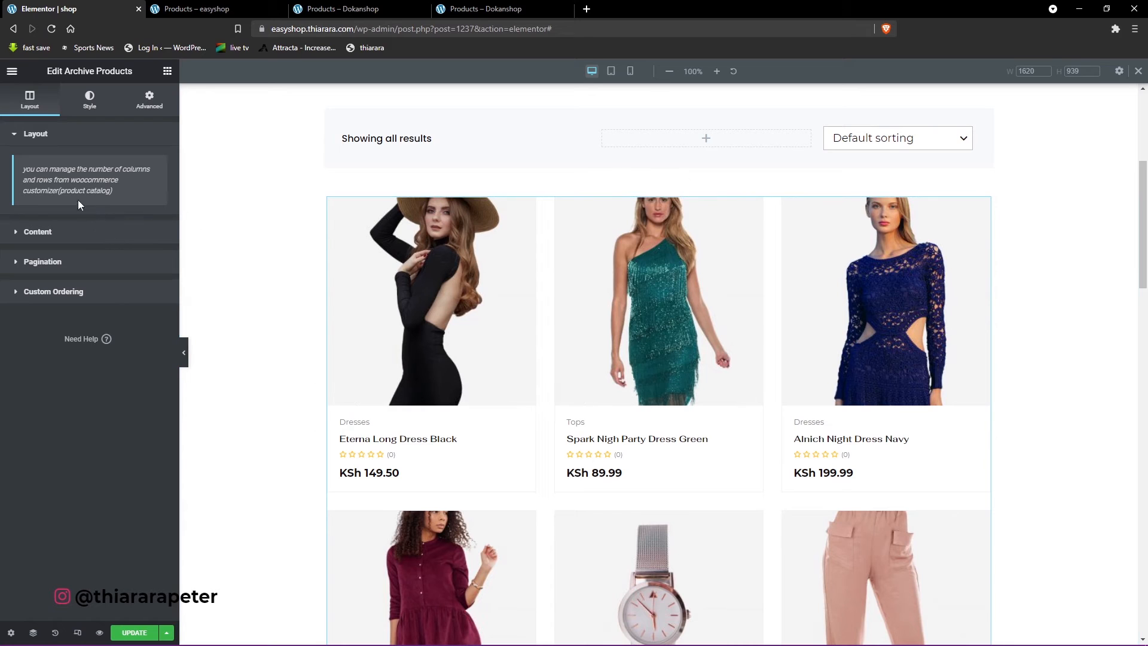
click(23, 136)
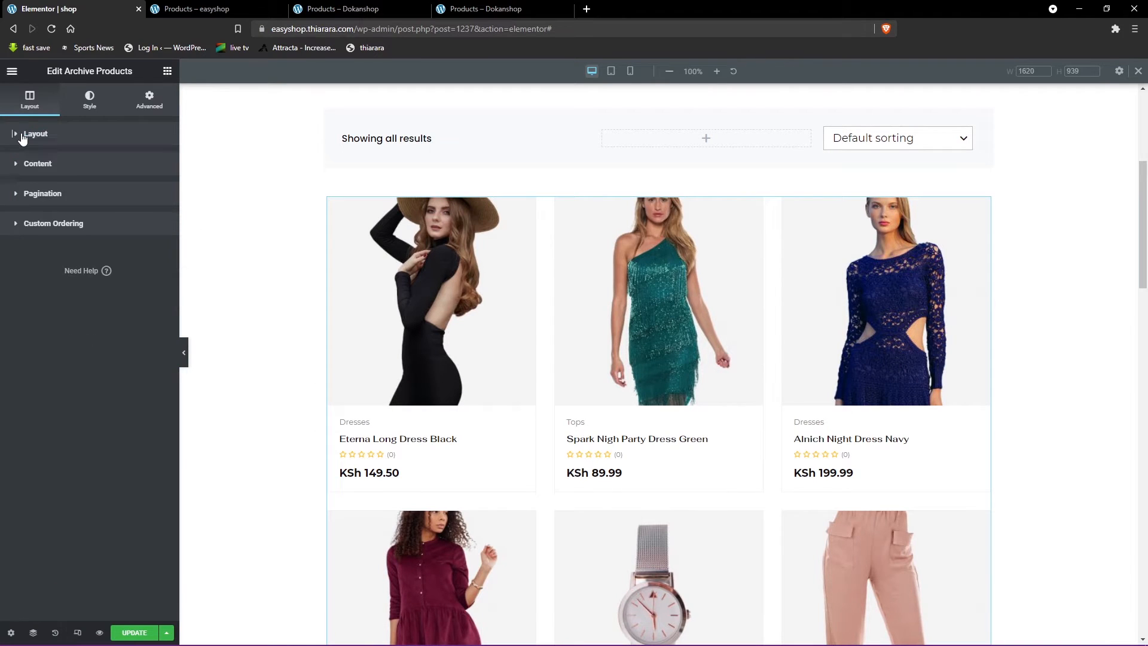
click(50, 138)
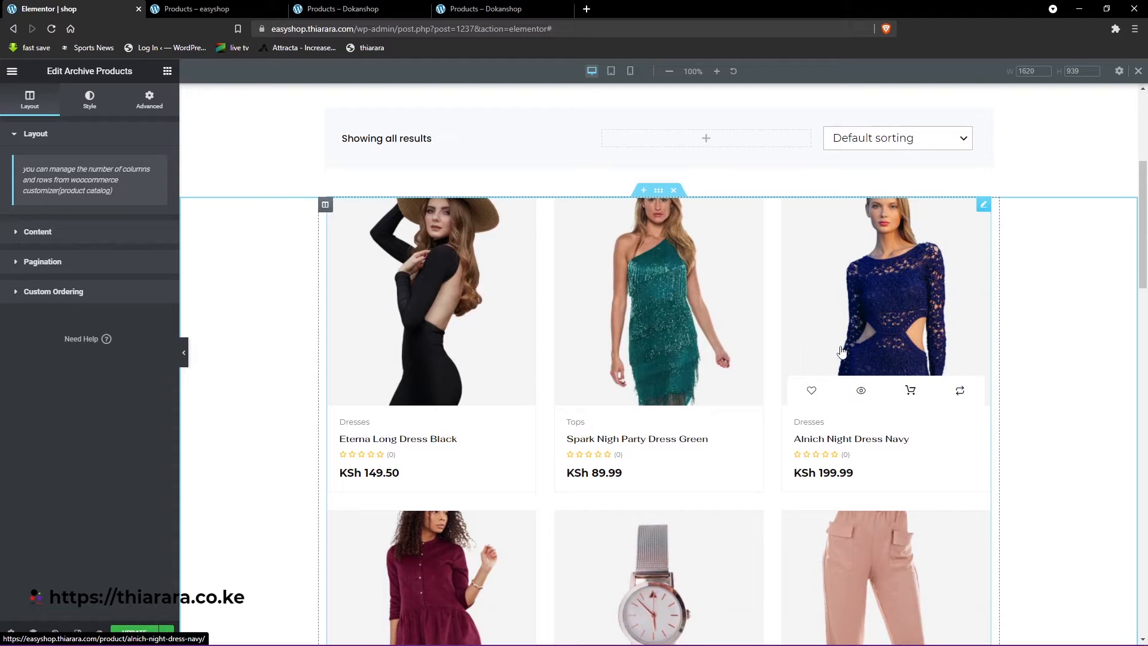
click(347, 10)
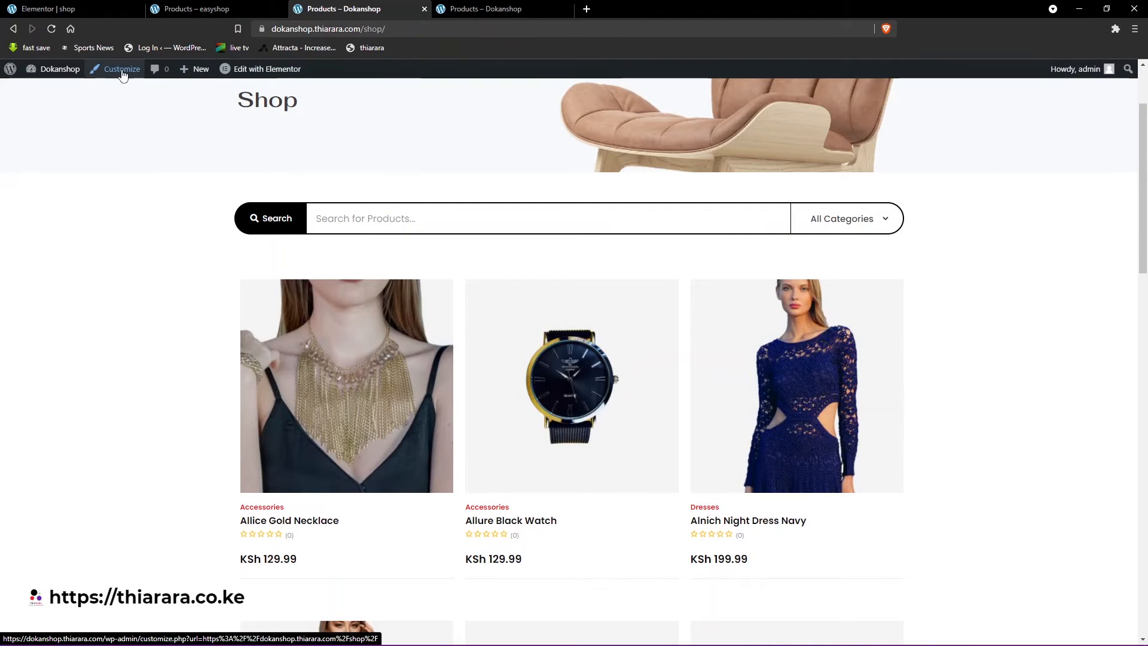
click(85, 8)
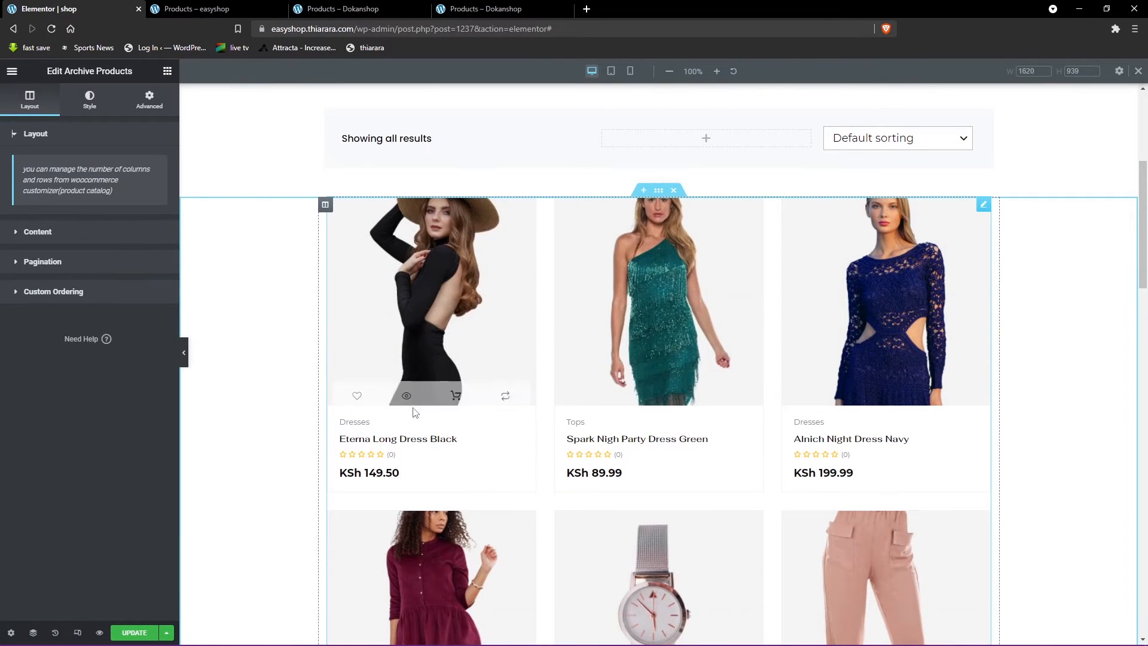
- Open the Archive Products content options and look over the product grid they control
scroll(556, 443, down, 1)
scroll(556, 443, down, 1)
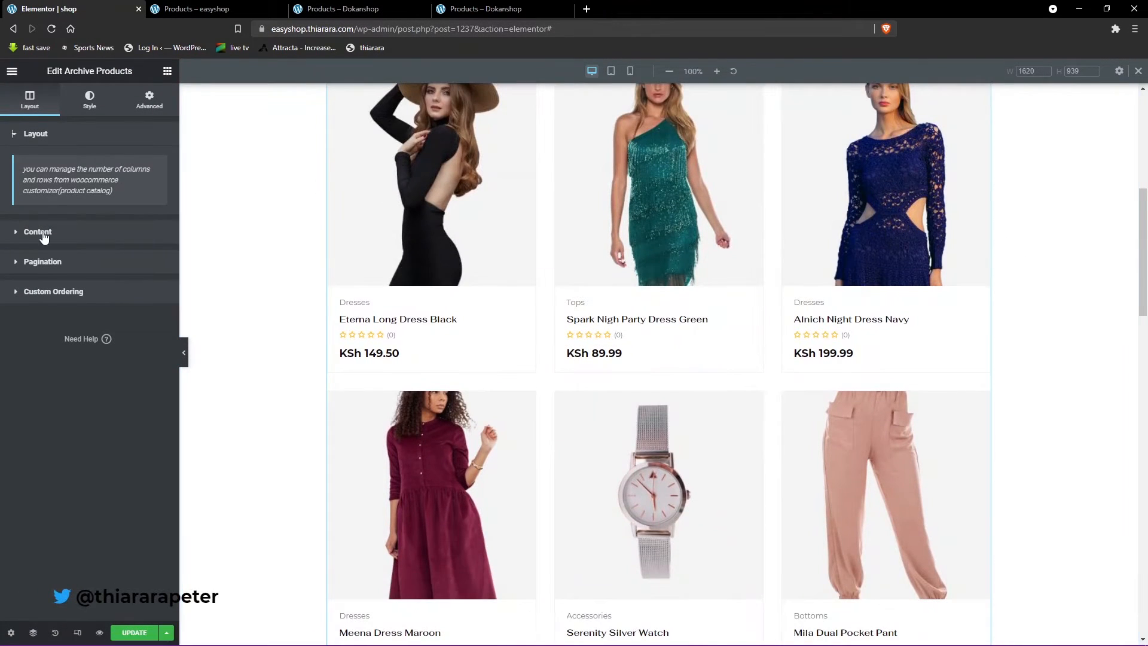
click(37, 232)
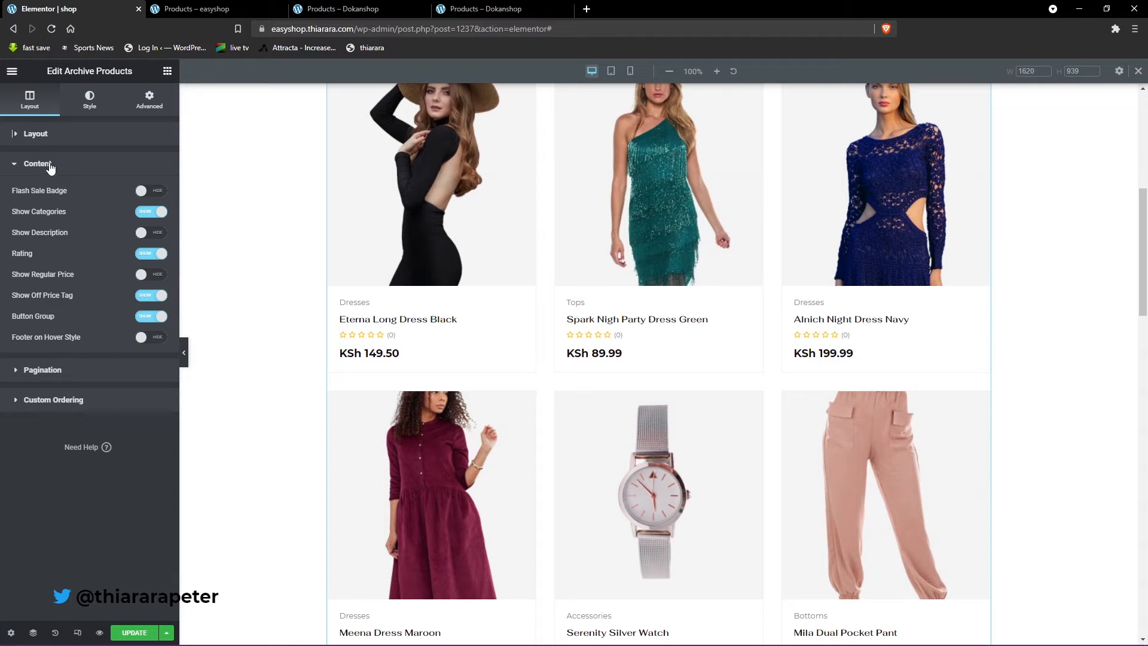
scroll(663, 455, down, 10)
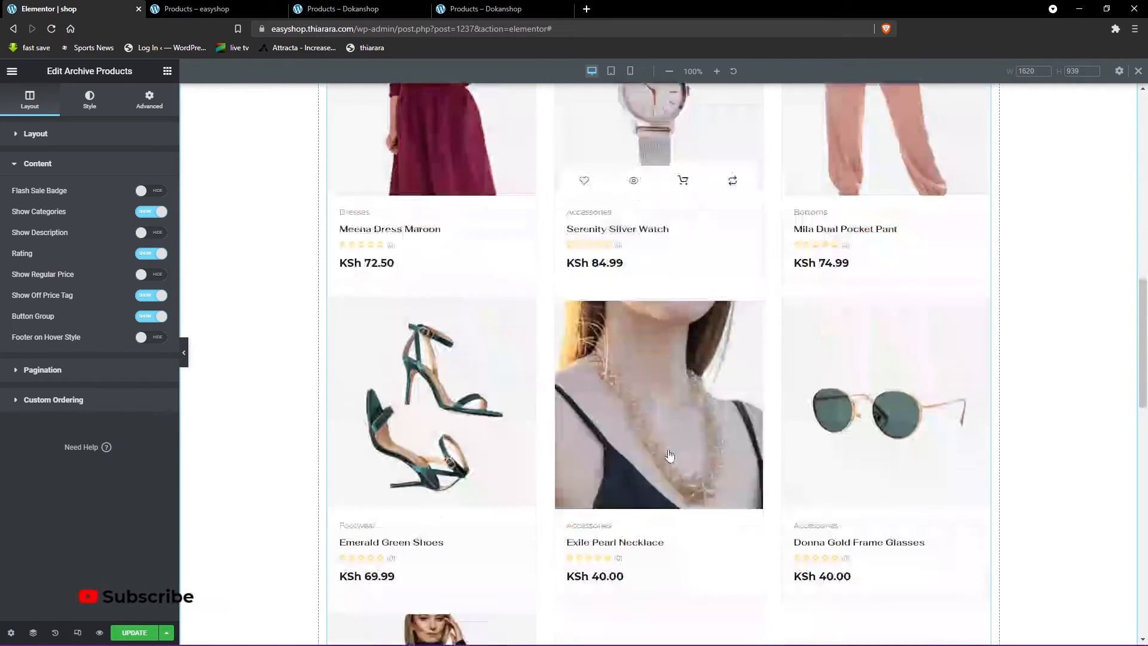
scroll(619, 450, up, 10)
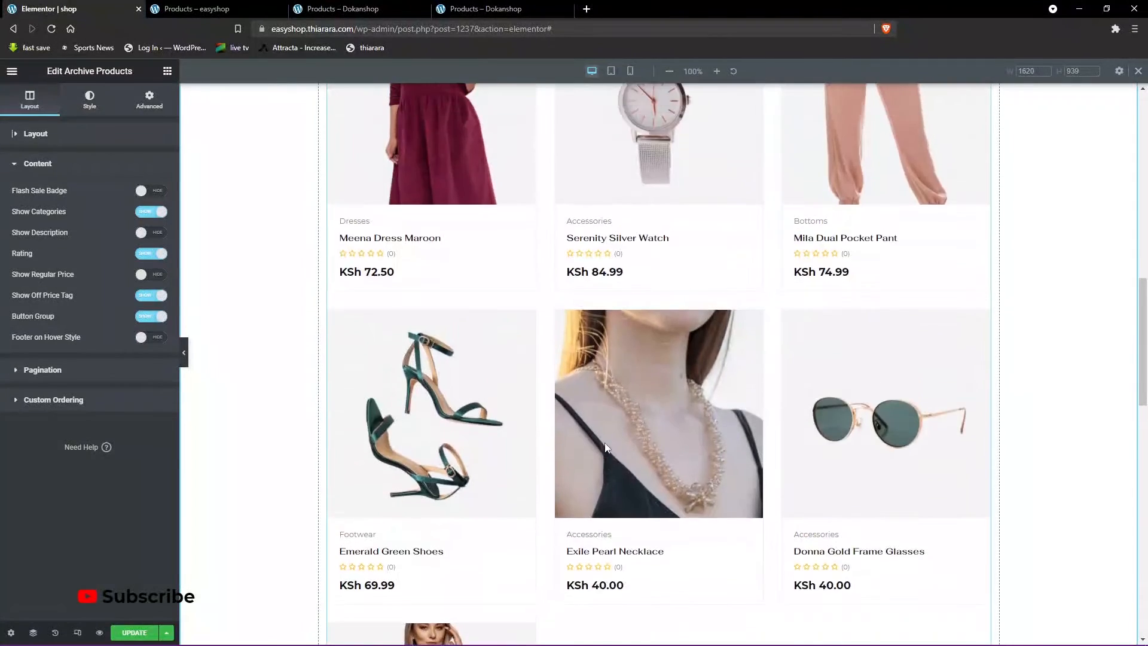
scroll(728, 482, up, 6)
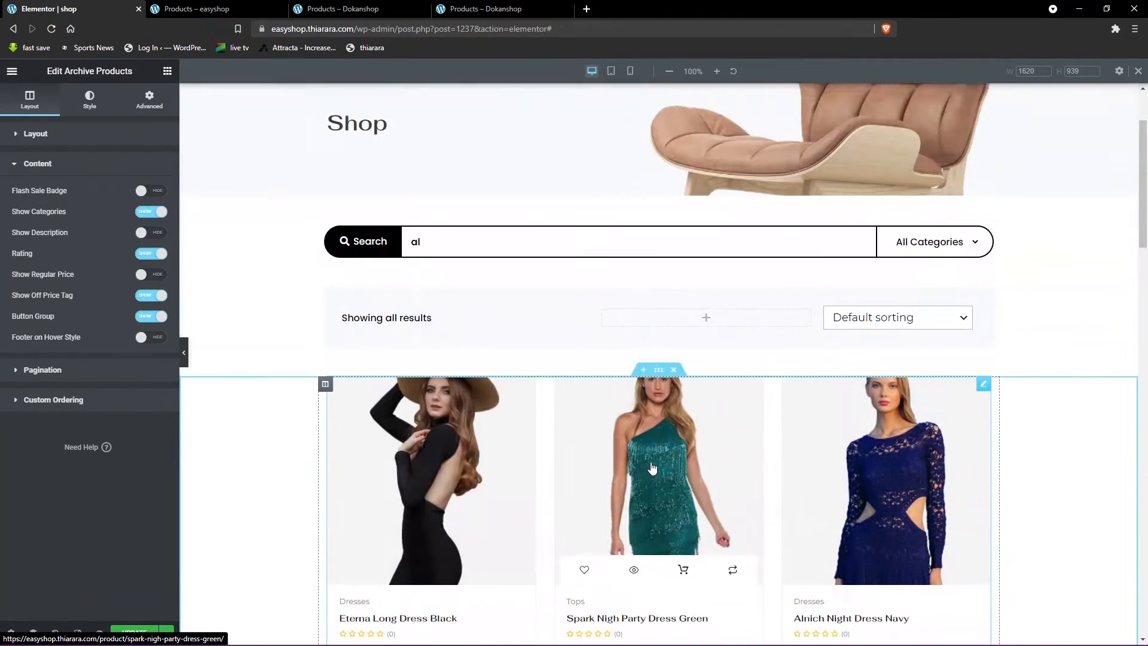
- Test sorting by price: low to high in the Order By Filter and look through the products and pagination
click(858, 321)
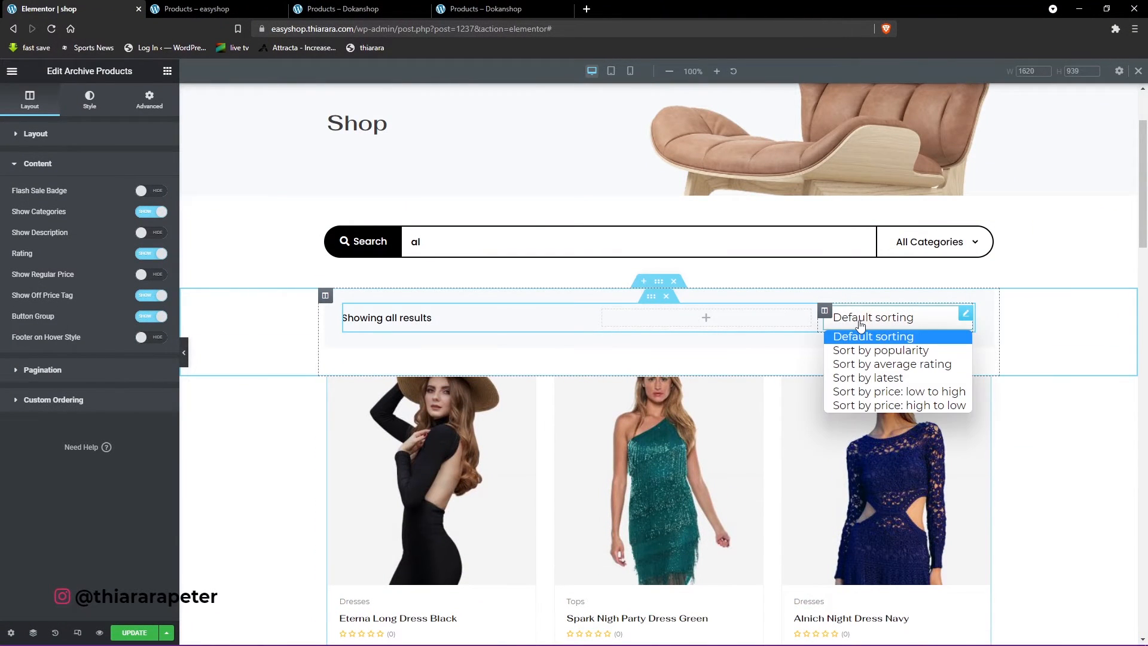
click(869, 391)
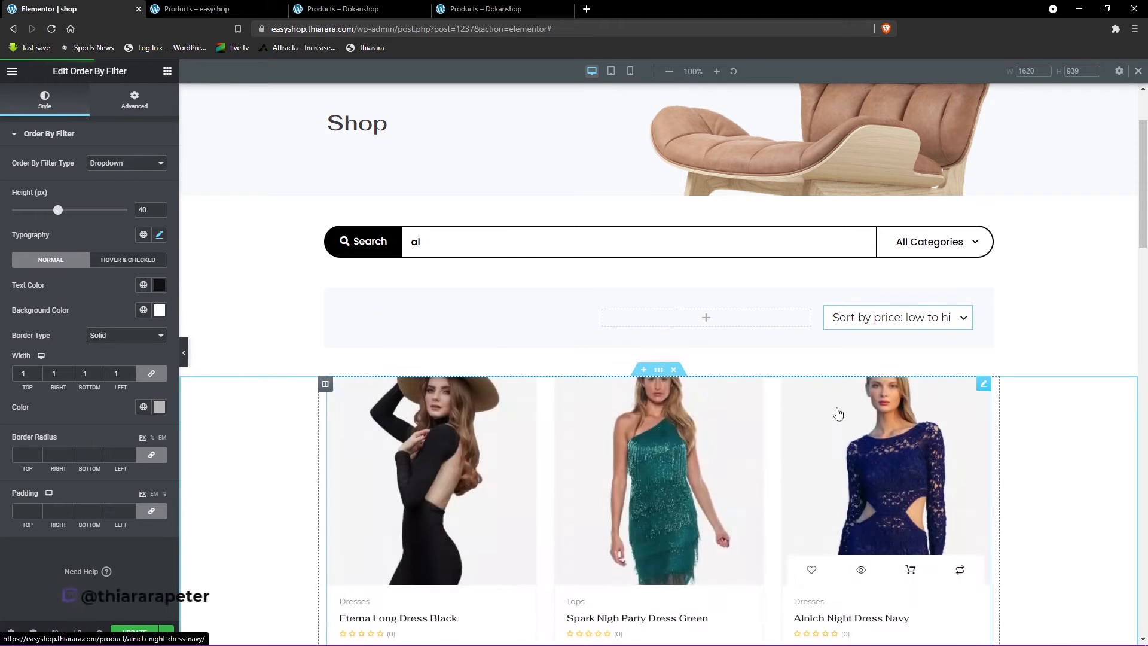
scroll(735, 420, down, 4)
scroll(711, 420, down, 10)
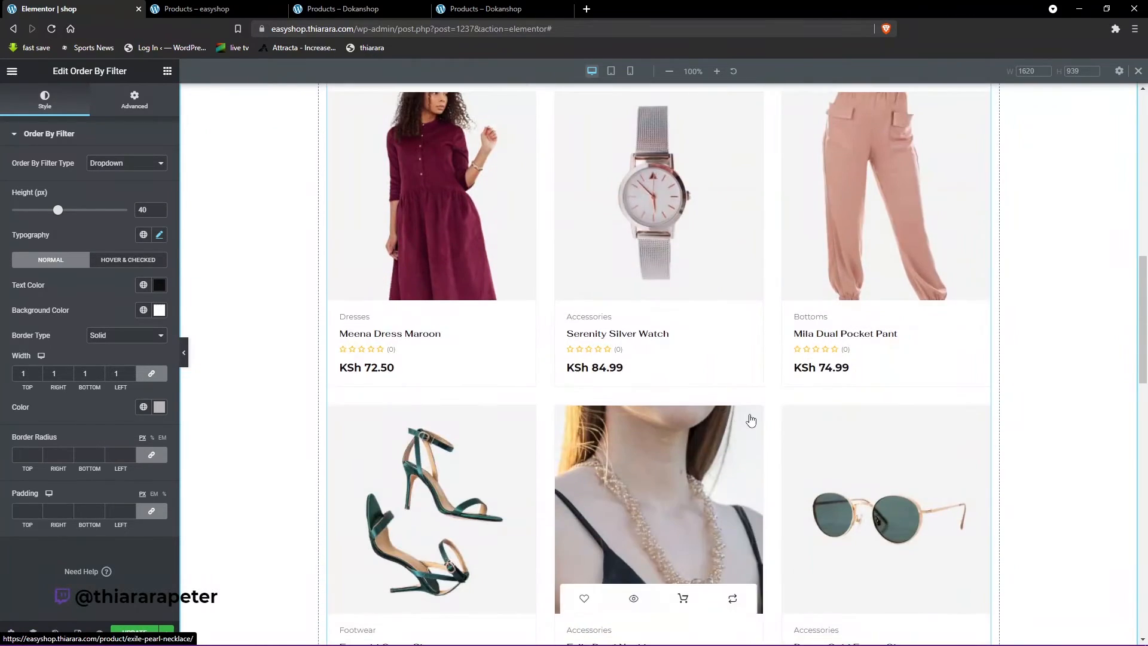
scroll(598, 423, down, 6)
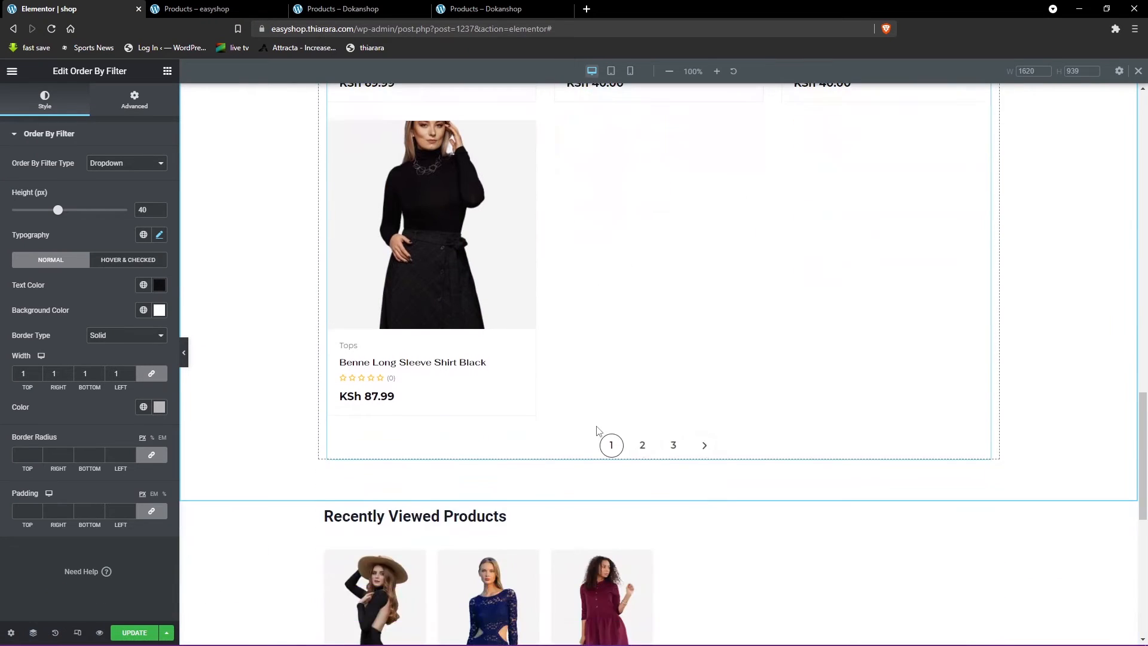
scroll(615, 443, up, 9)
scroll(616, 444, up, 7)
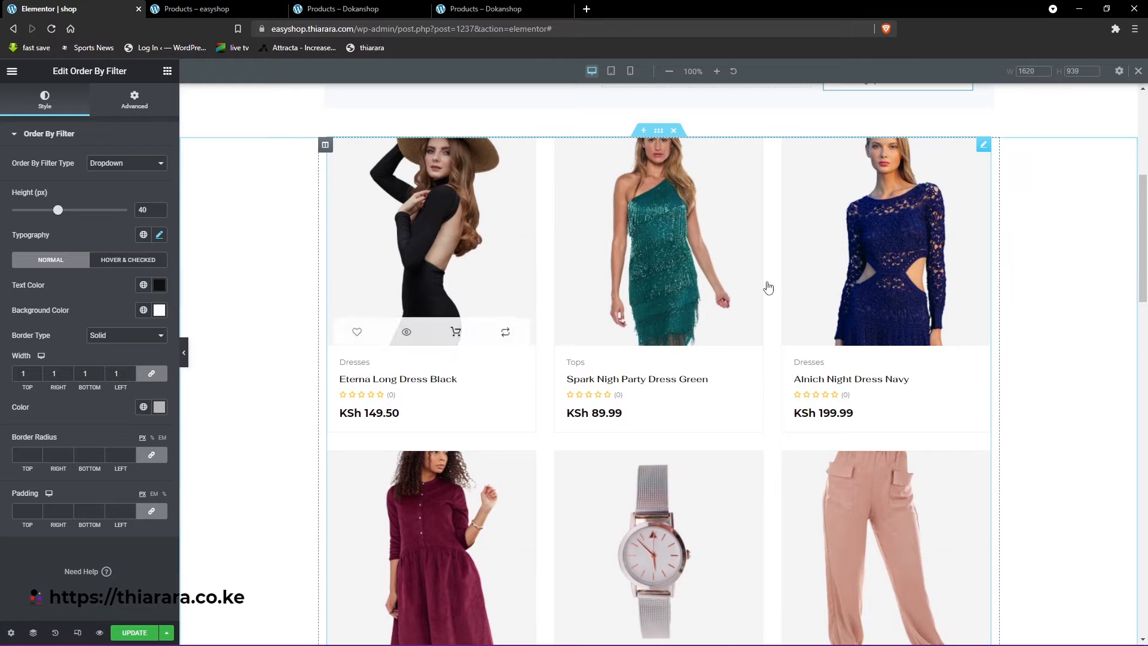
- Show the Flash Sale Badge in the Archive Products widget and check it on the discounted product
click(985, 144)
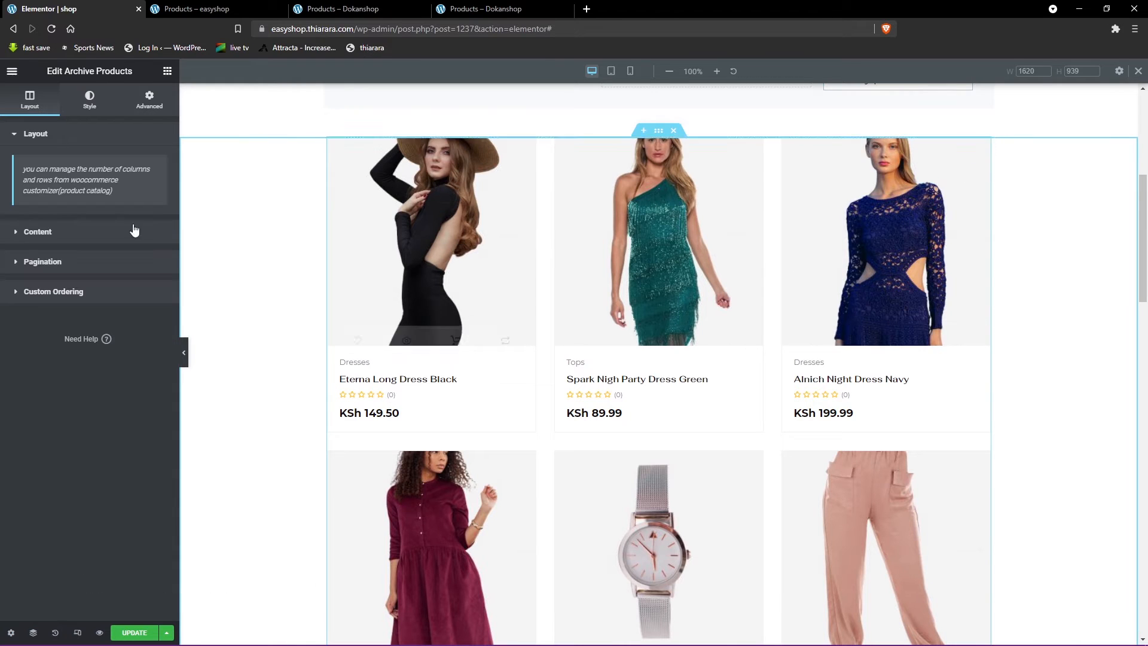
click(55, 235)
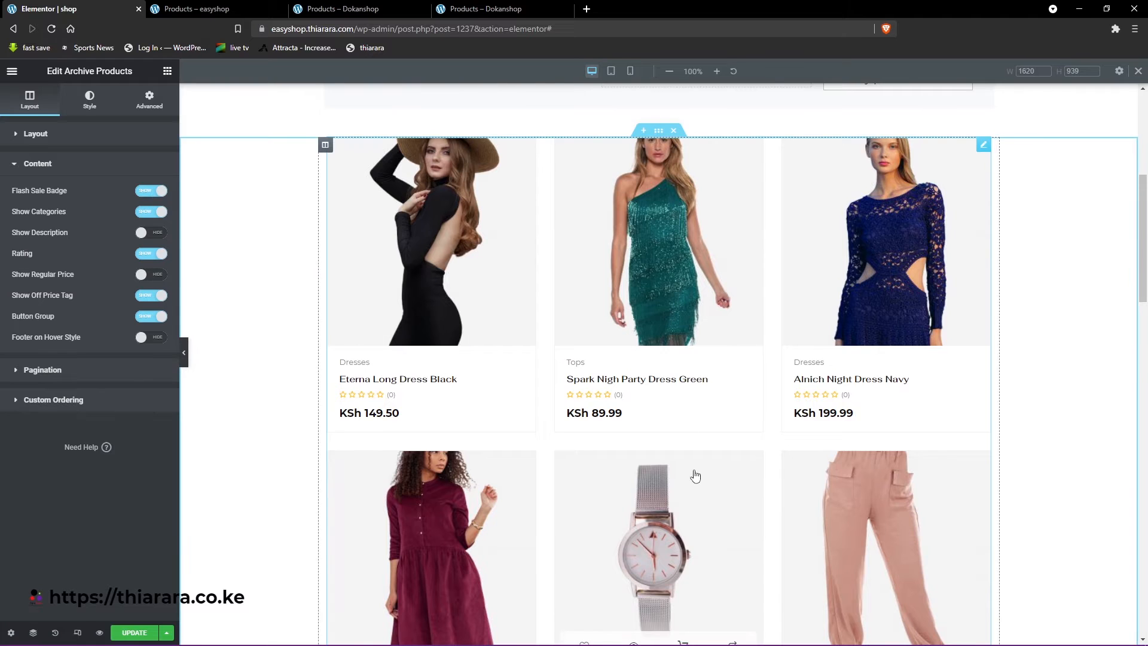
scroll(692, 474, down, 6)
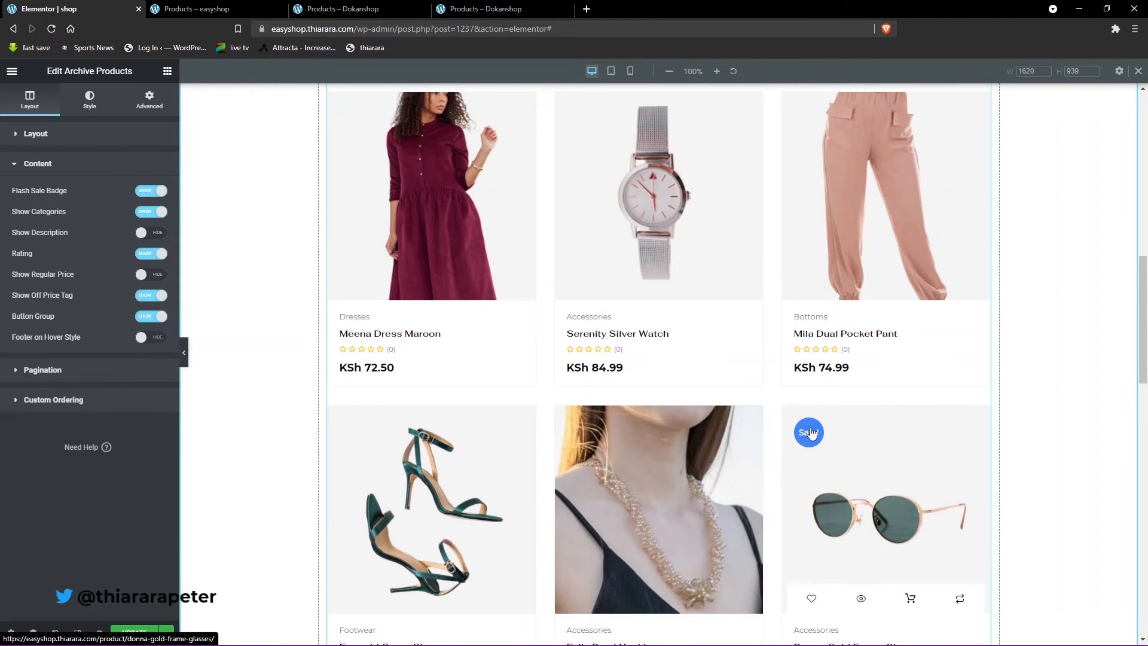
scroll(813, 437, down, 2)
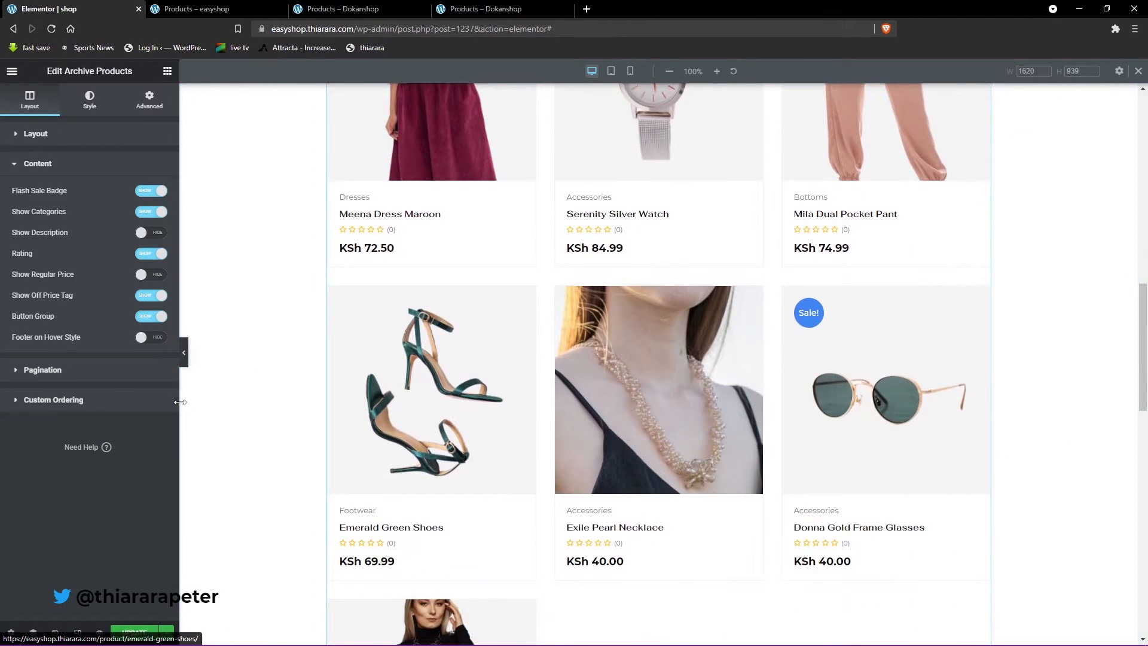
- Preview the product cards with descriptions shown and categories hidden, restore both options, and show the regular price
click(154, 237)
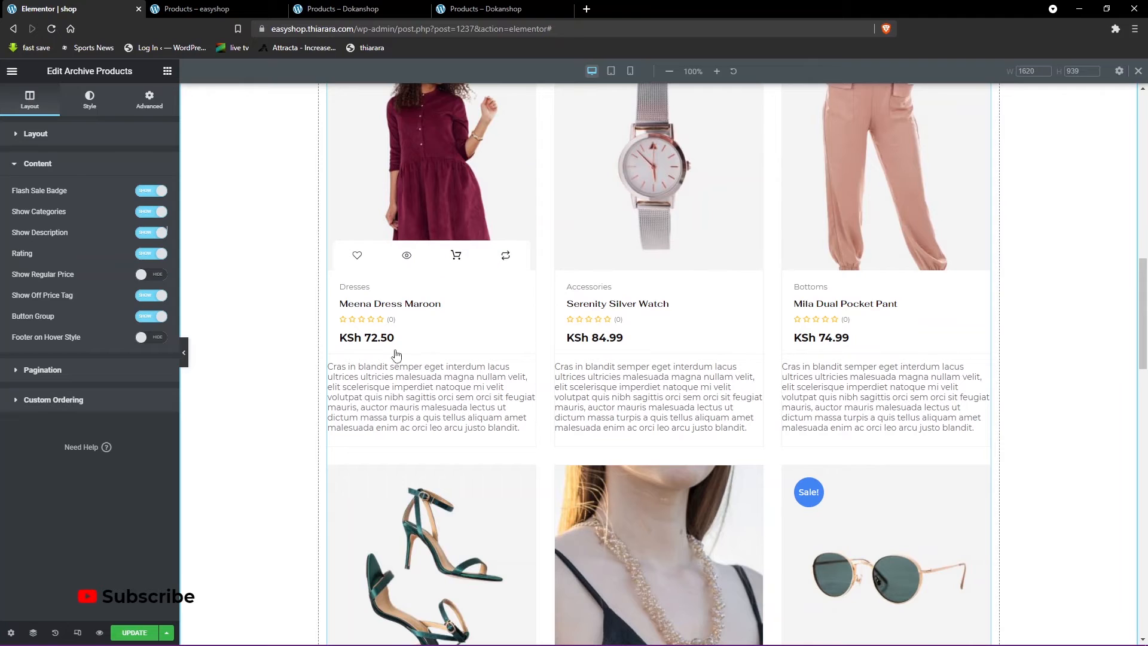
click(143, 237)
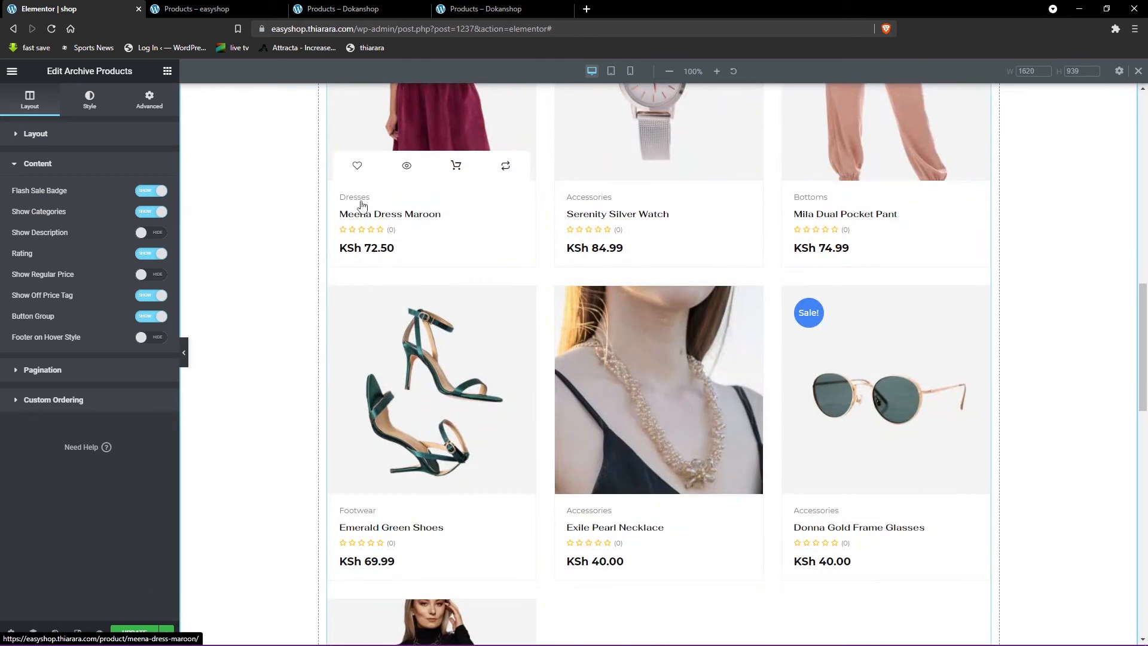
click(152, 212)
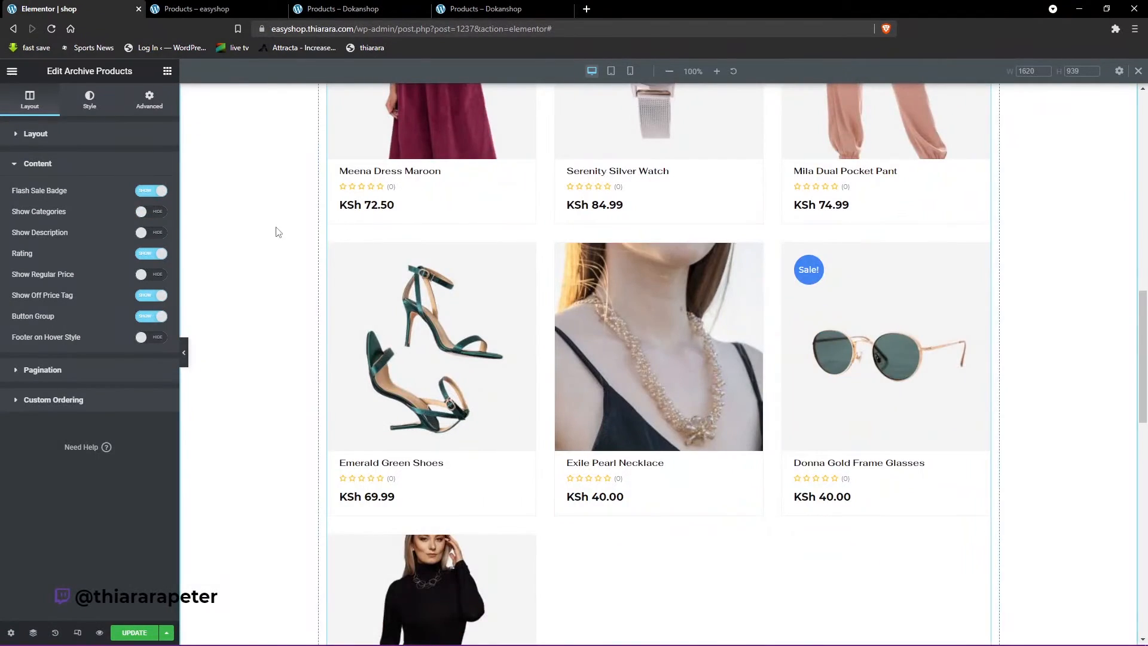
click(156, 219)
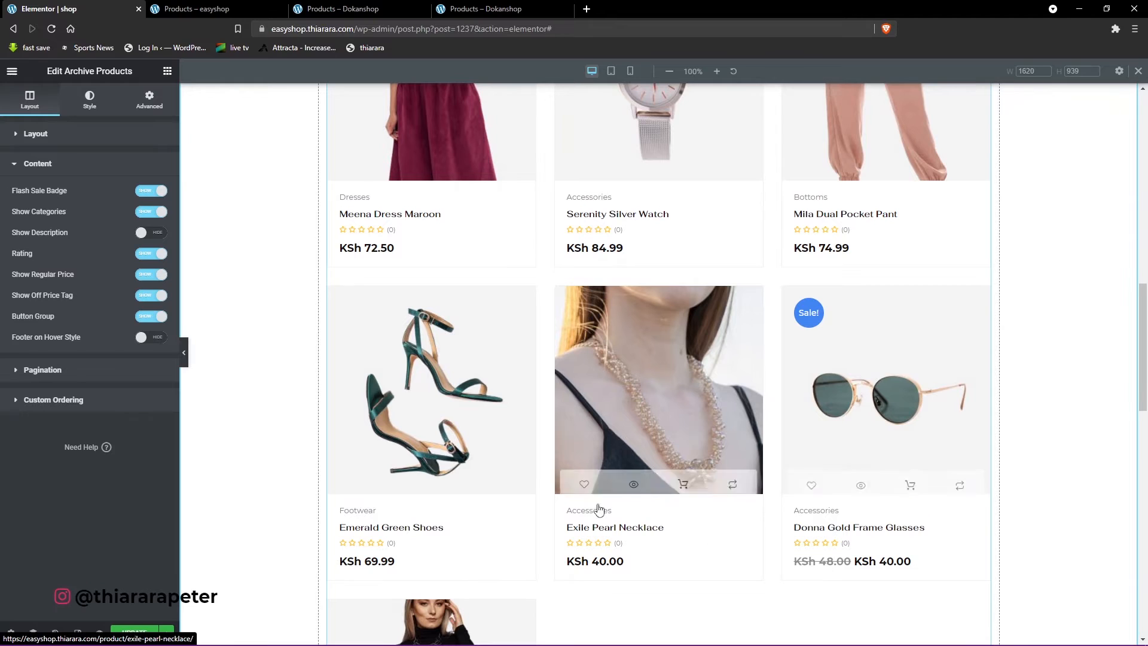
- Compare the product cards' hover buttons with those on the Dokanshop shop page, and return to the shop page editor
mouse_move(435, 464)
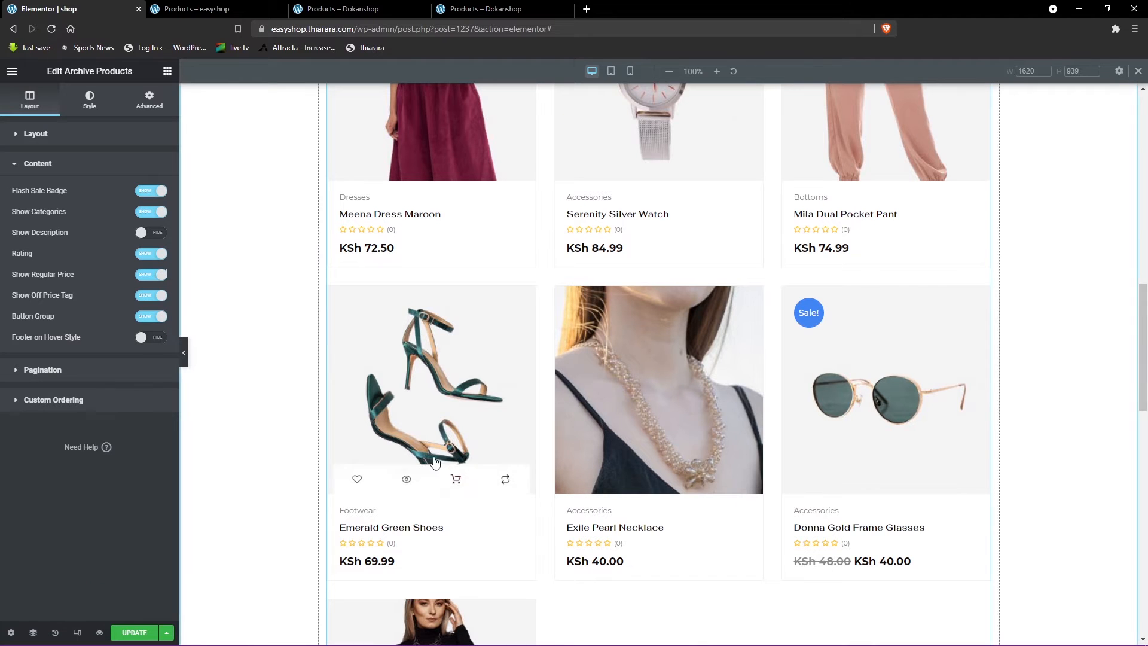
mouse_move(637, 441)
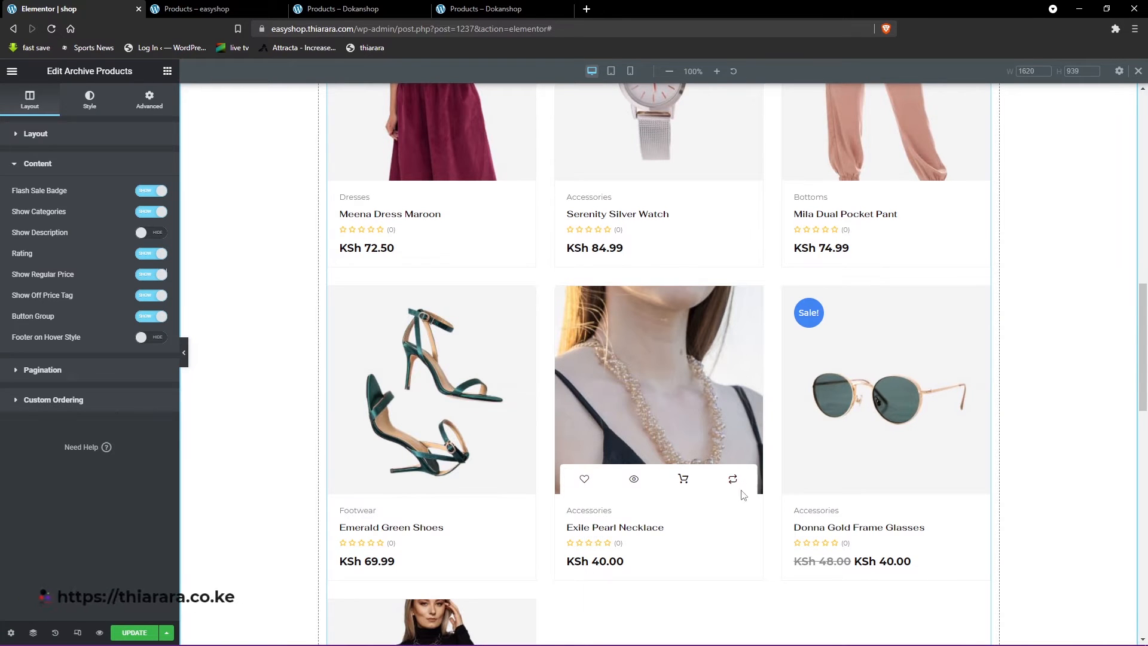
click(456, 7)
mouse_move(496, 431)
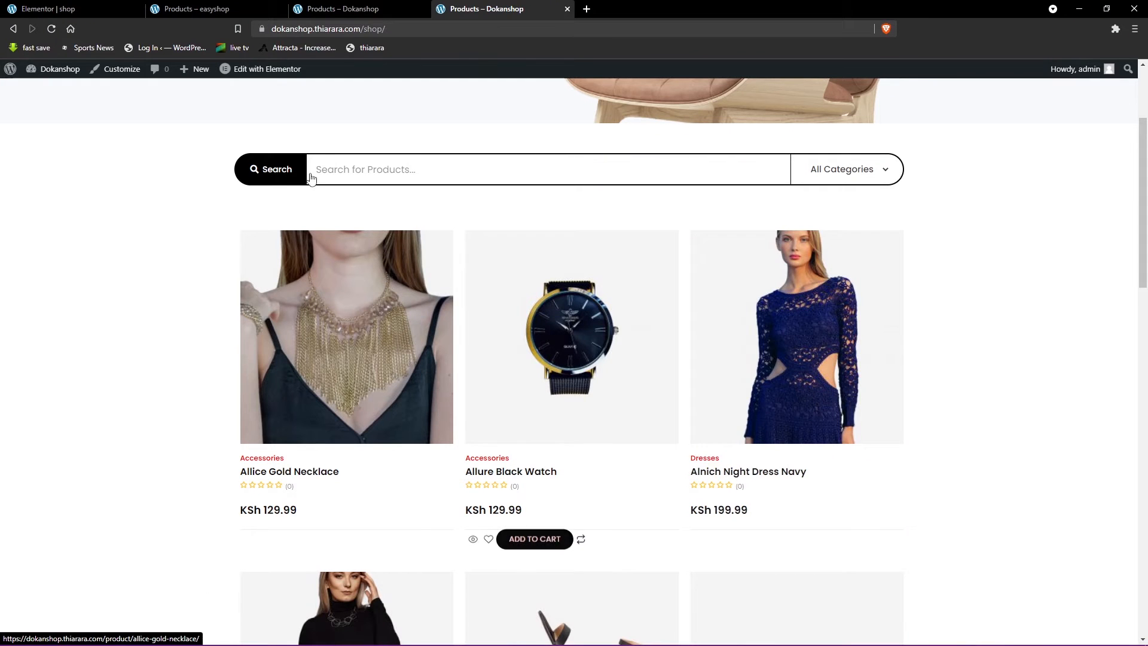
click(212, 8)
click(116, 6)
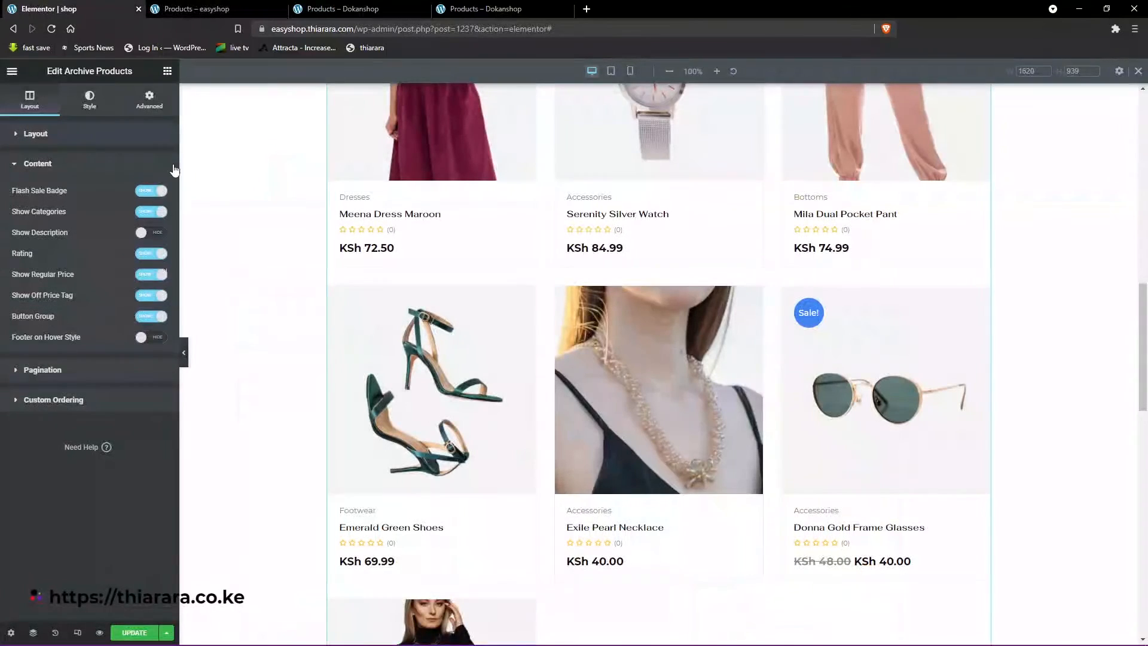
- Hide the Button Group in the Archive Products content, show Footer on Hover Style, and check the product cards
click(153, 319)
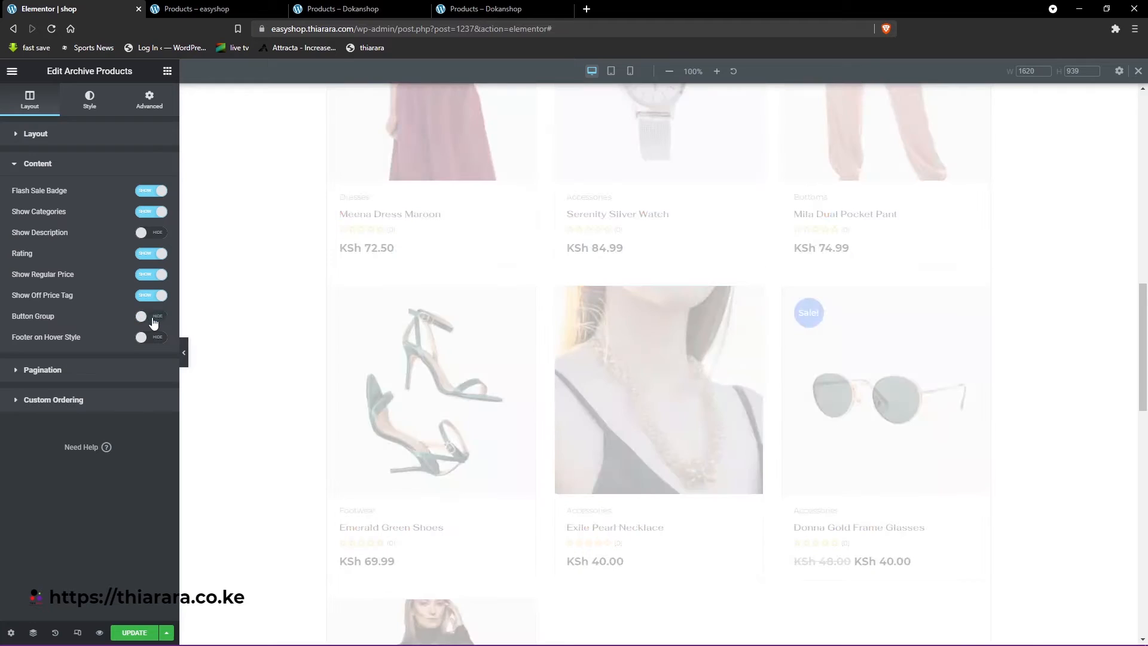
scroll(641, 315, down, 2)
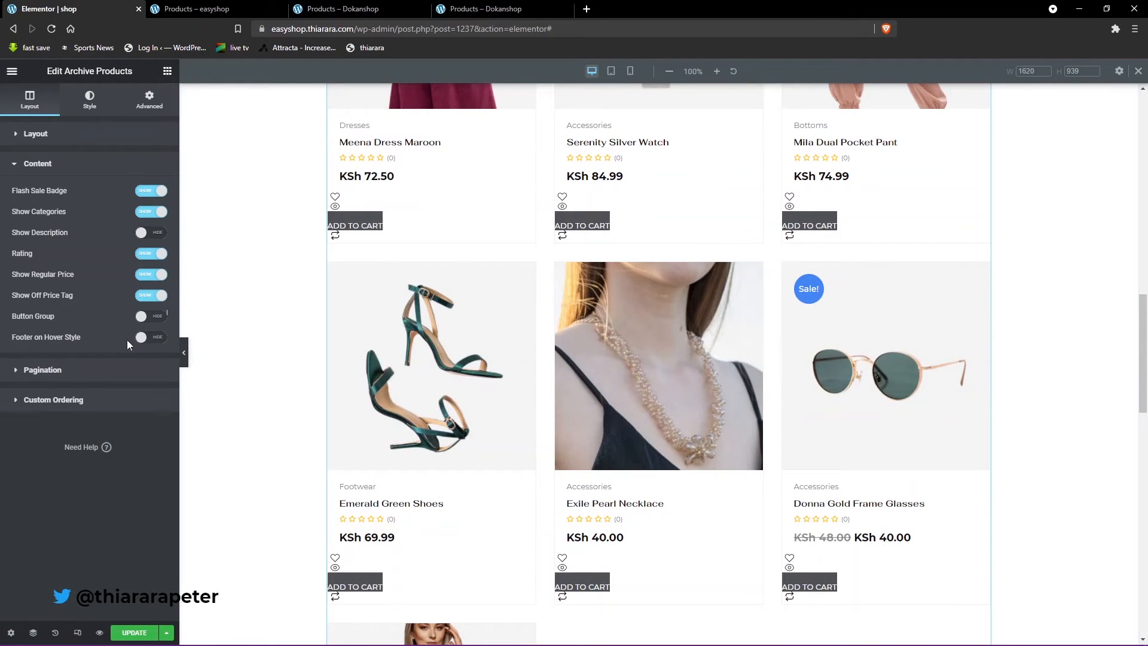
click(155, 339)
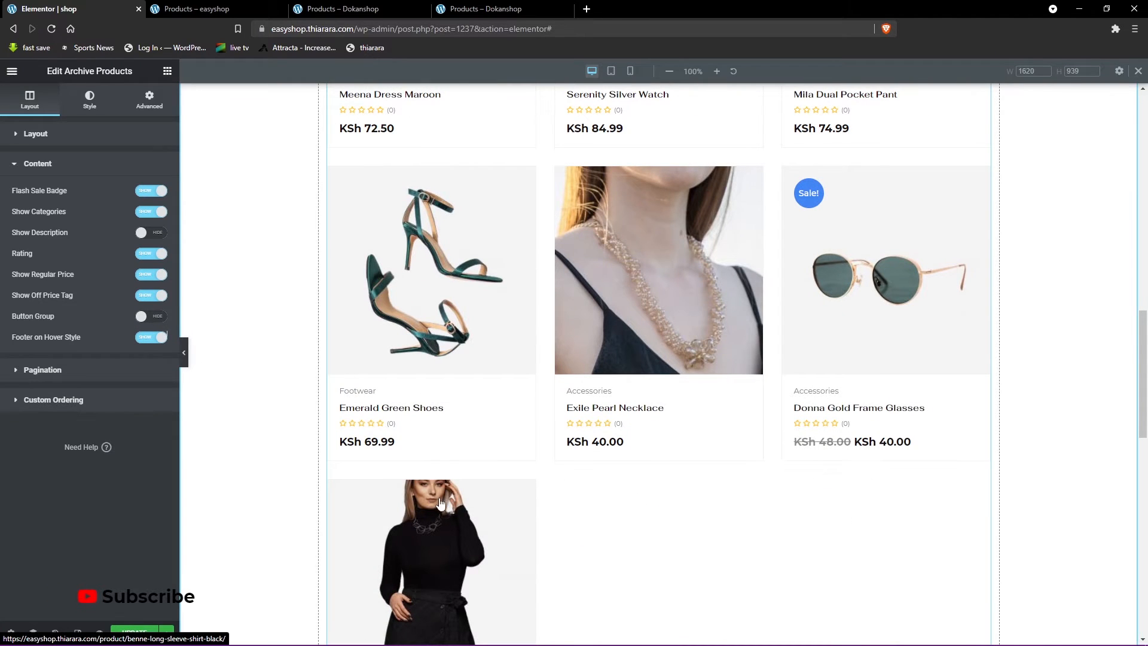
scroll(425, 503, down, 3)
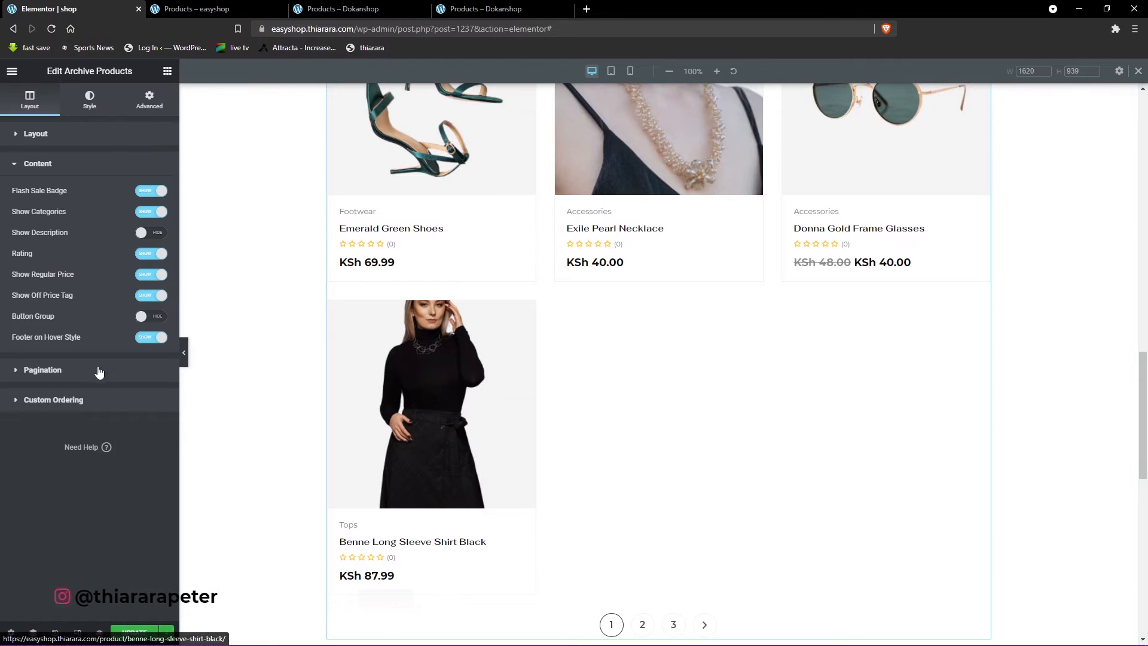
- Style the Add To Cart Button with padding of 17 top and bottom, 10 right and left, and a border radius of 50
click(90, 99)
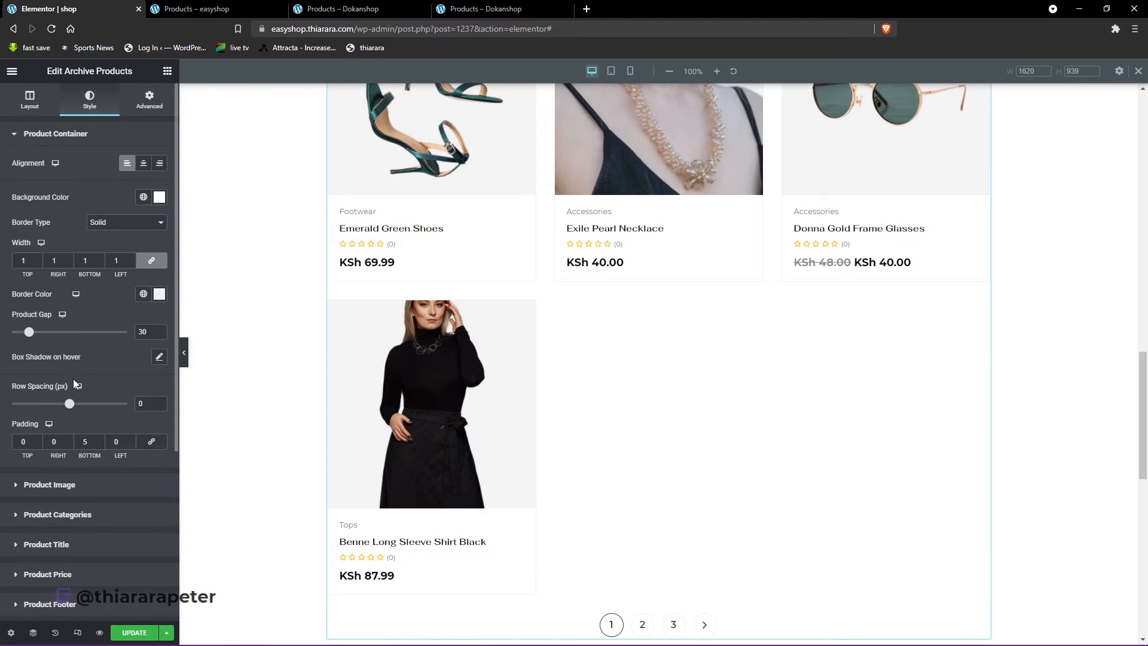
scroll(105, 495, down, 2)
click(68, 545)
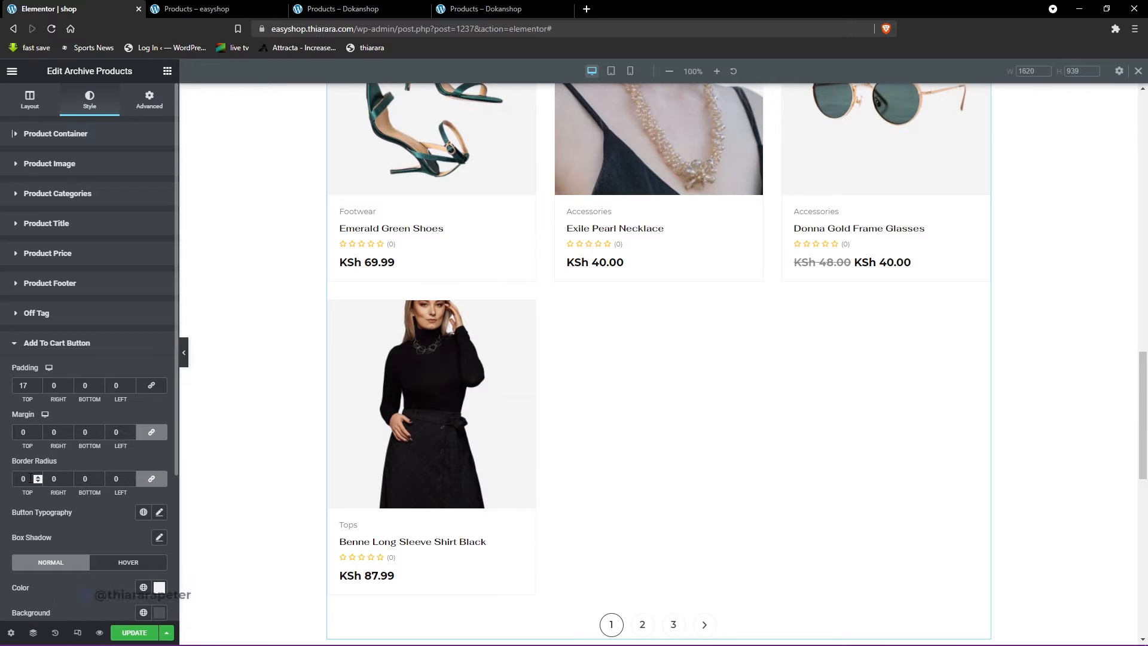
text(50)
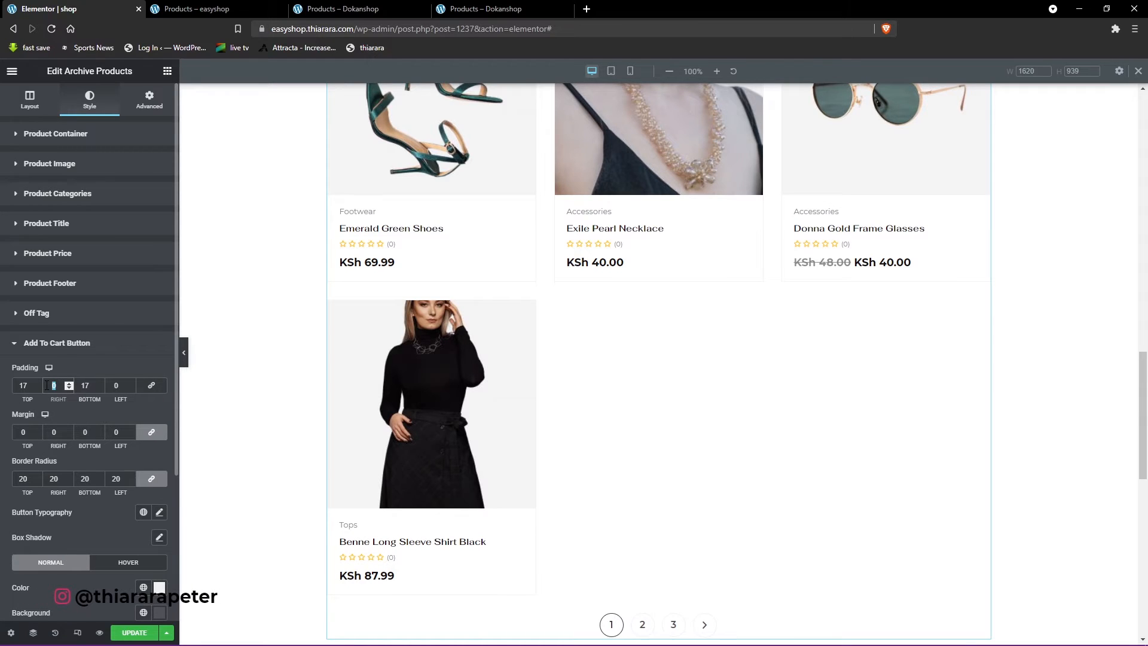
text(10)
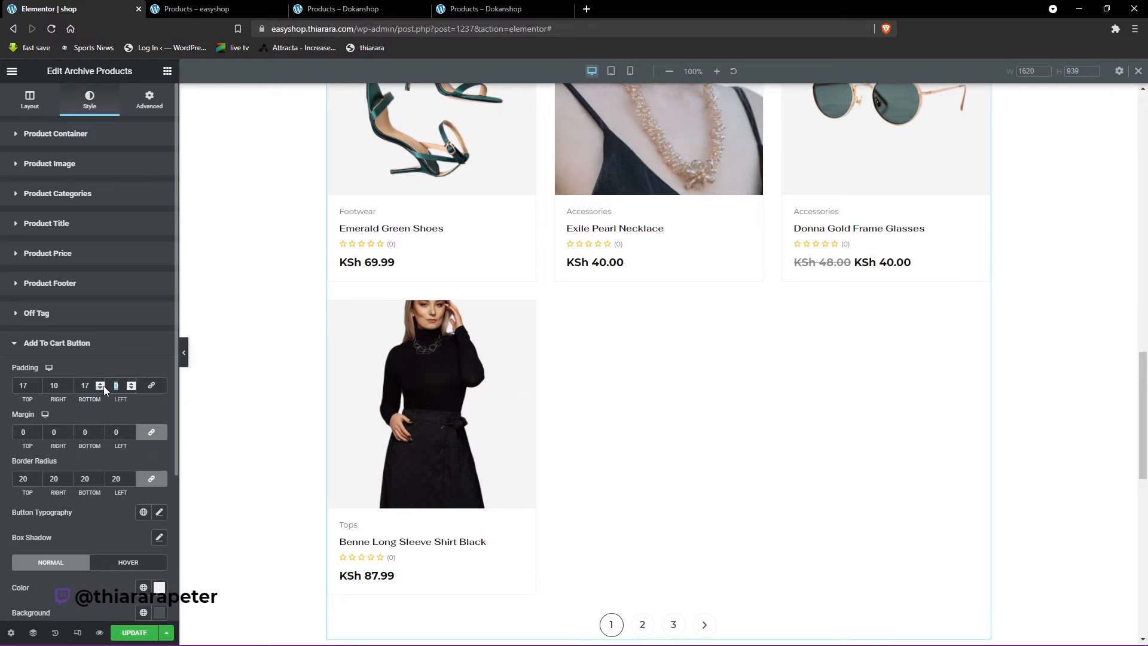
text(10)
mouse_move(372, 556)
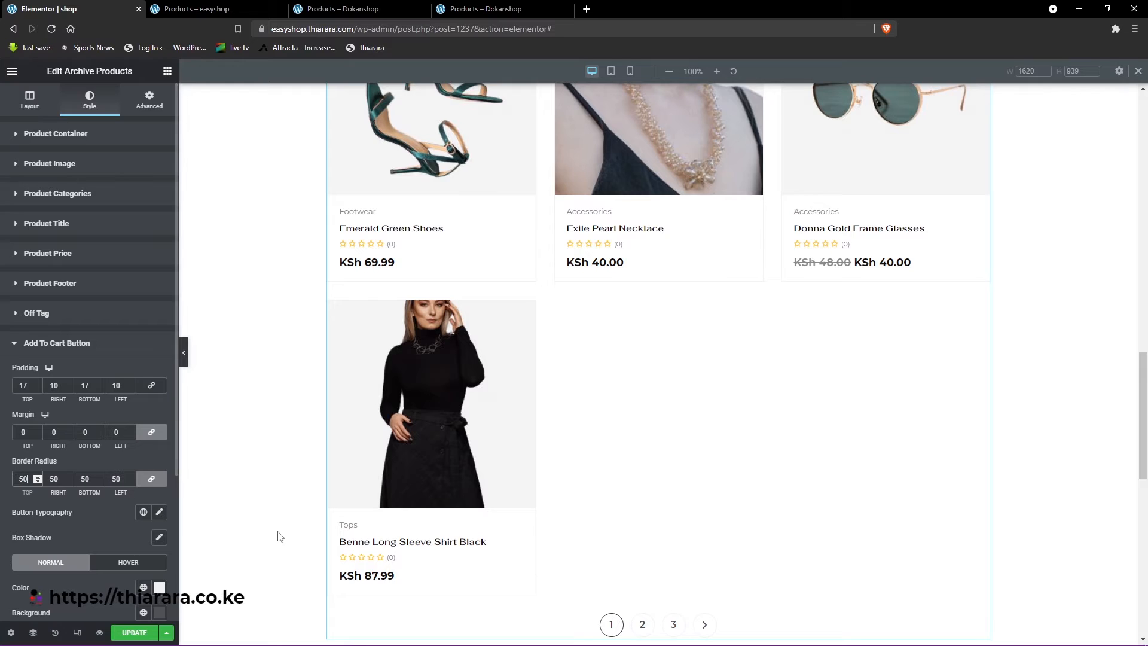
mouse_move(400, 573)
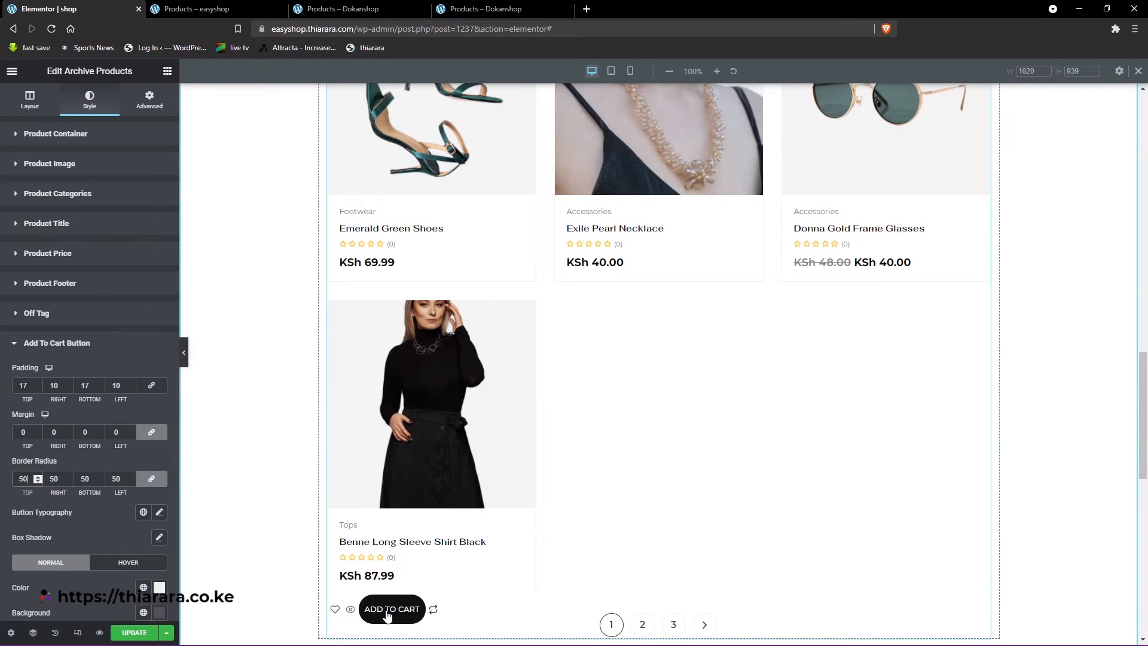
- Set the Add To Cart Button's top and bottom padding to 12
double_click(16, 386)
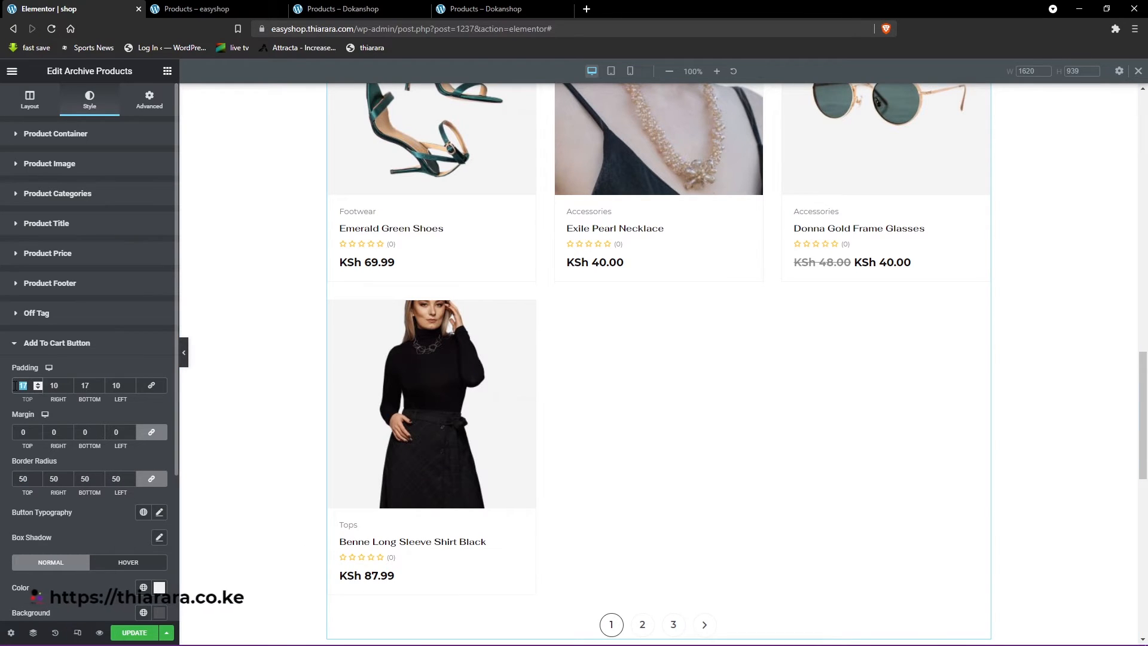
double_click(78, 385)
text(1)
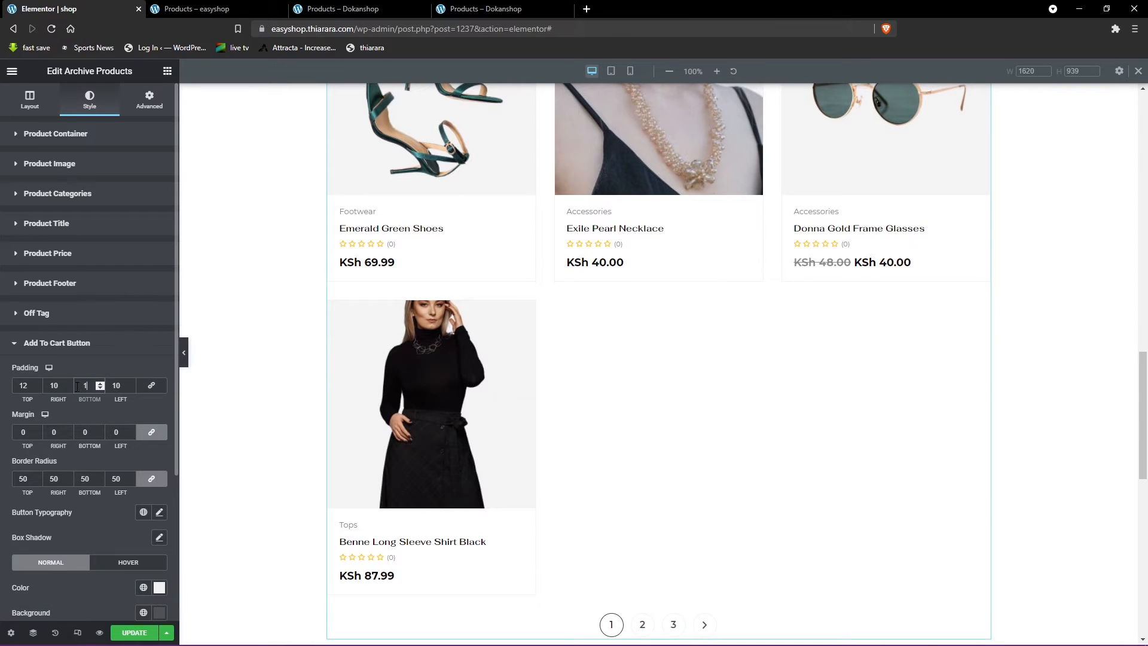
text(2)
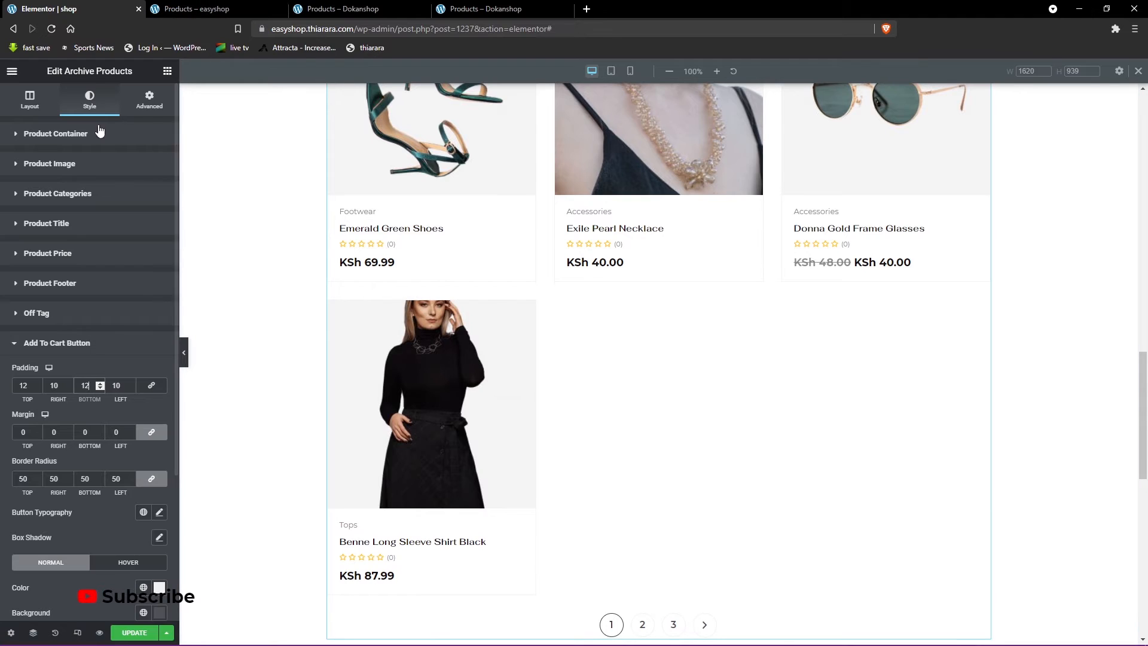
- Show the Button Group again in the Archive Products content and hide Footer on Hover Style
click(33, 101)
click(67, 235)
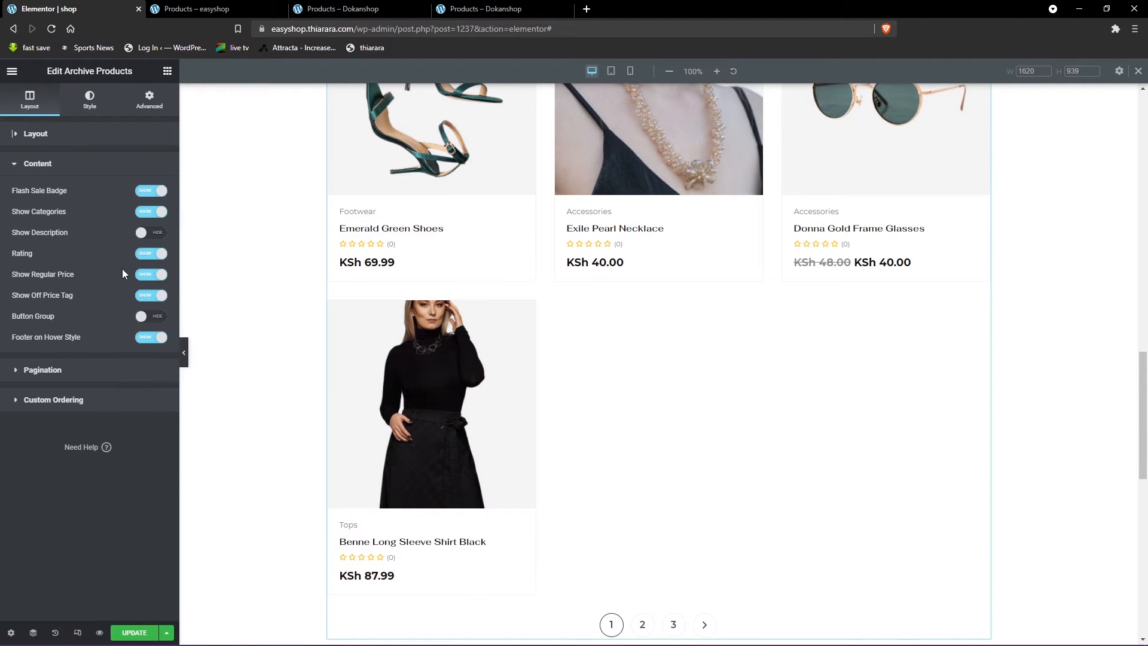
click(151, 317)
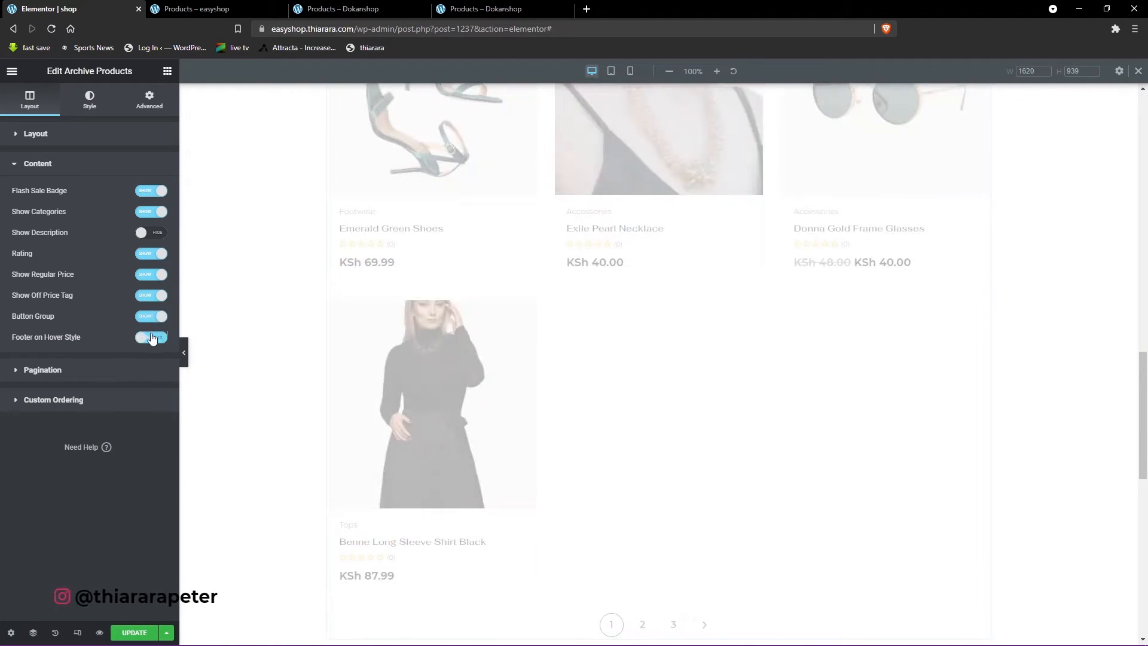
mouse_move(448, 191)
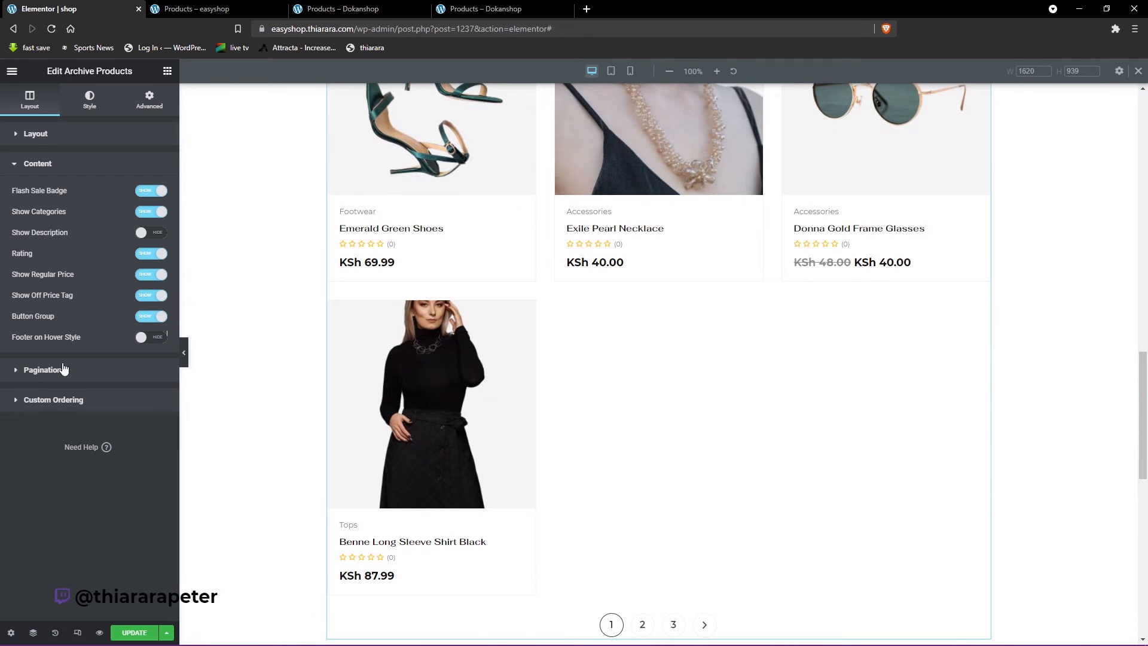
- Review the Archive Products pagination style, the icon library for the previous icon, and the Custom Ordering option
click(45, 370)
scroll(388, 436, down, 4)
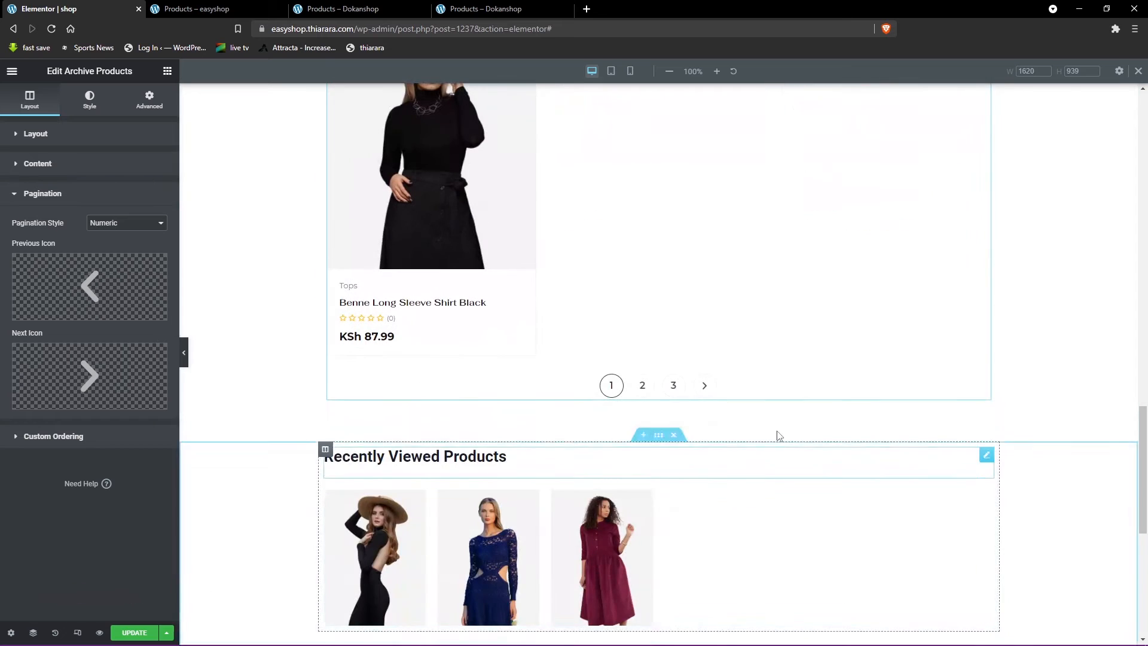
mouse_move(90, 288)
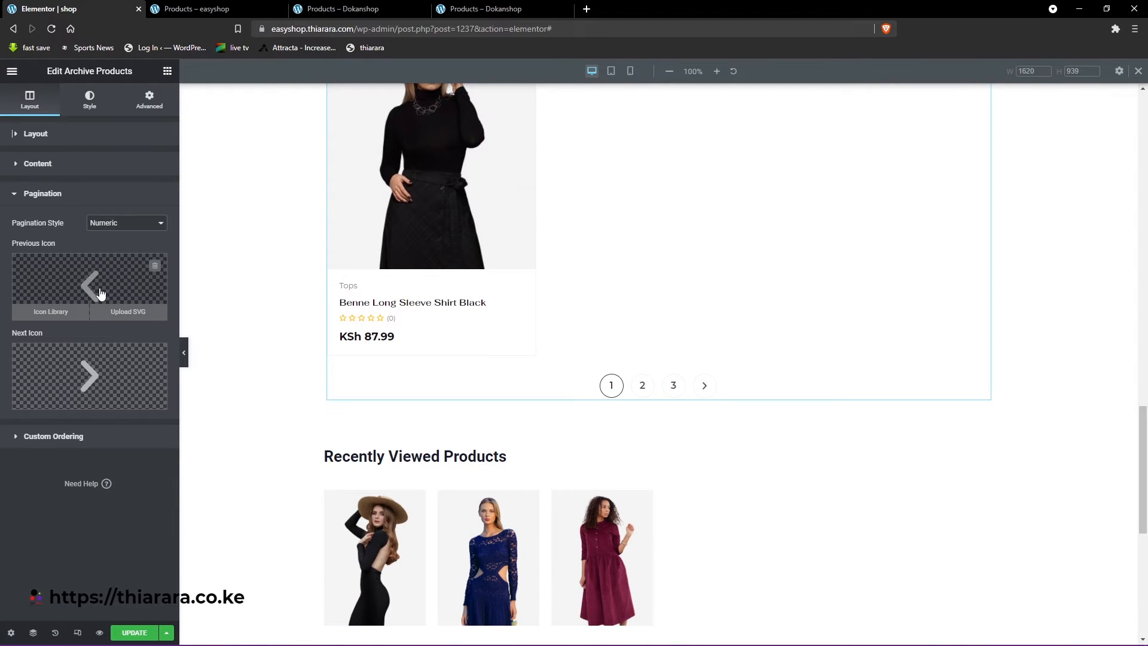
click(100, 292)
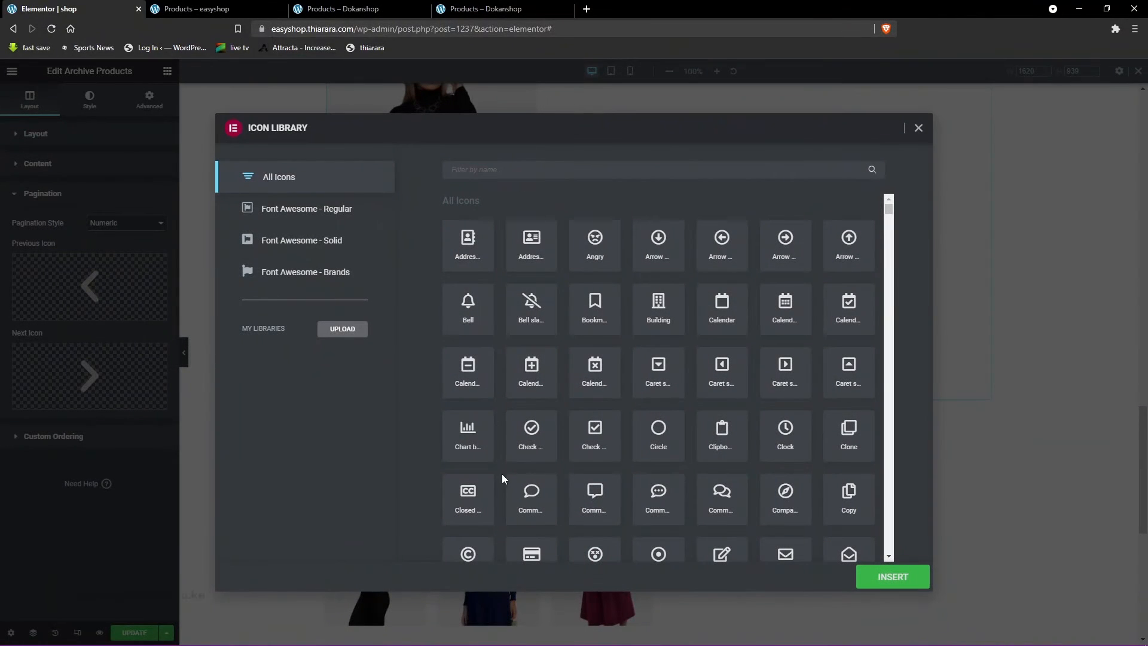
click(919, 130)
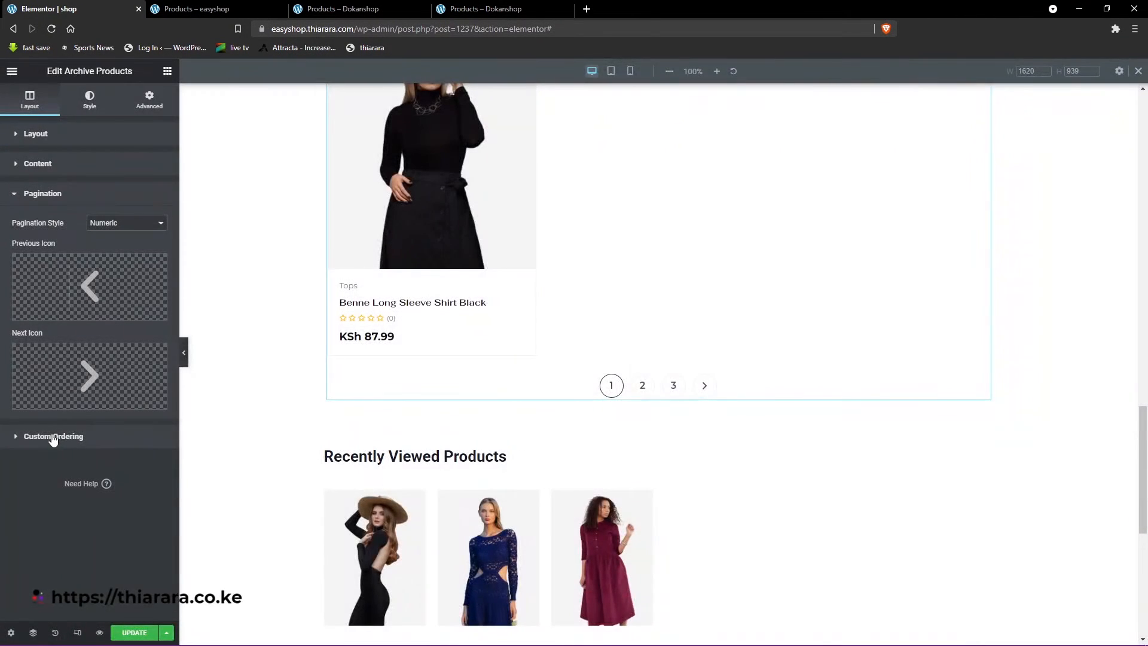
click(51, 436)
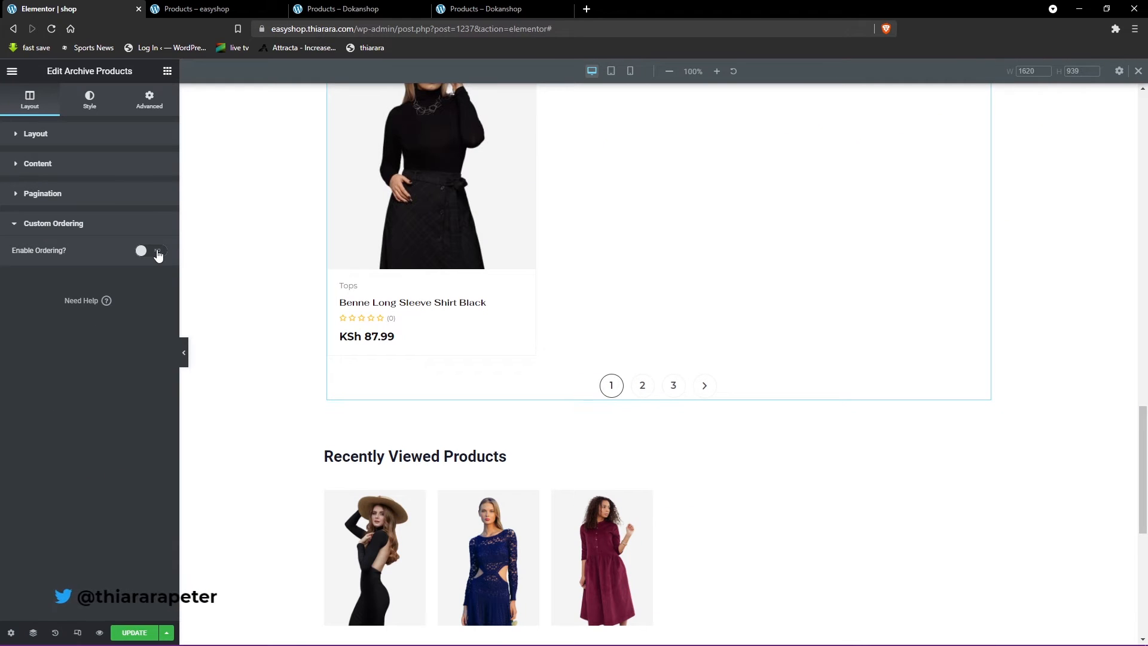
- Preview center and right alignment in the Product Container style and restore left alignment for the product cards
click(99, 103)
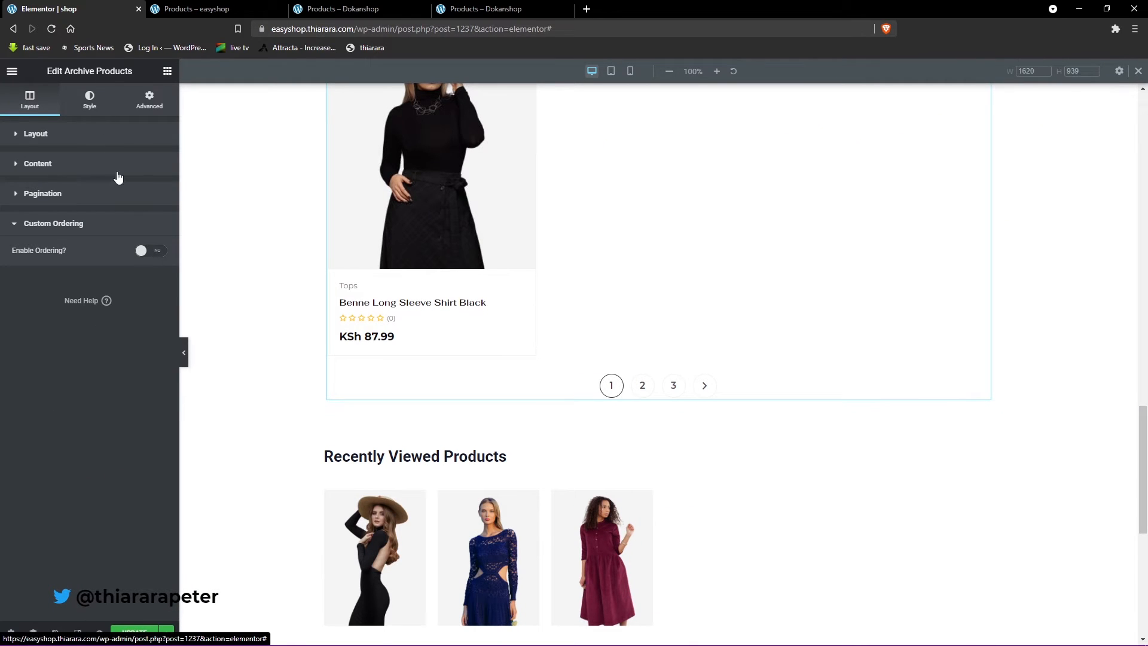
scroll(518, 363, up, 15)
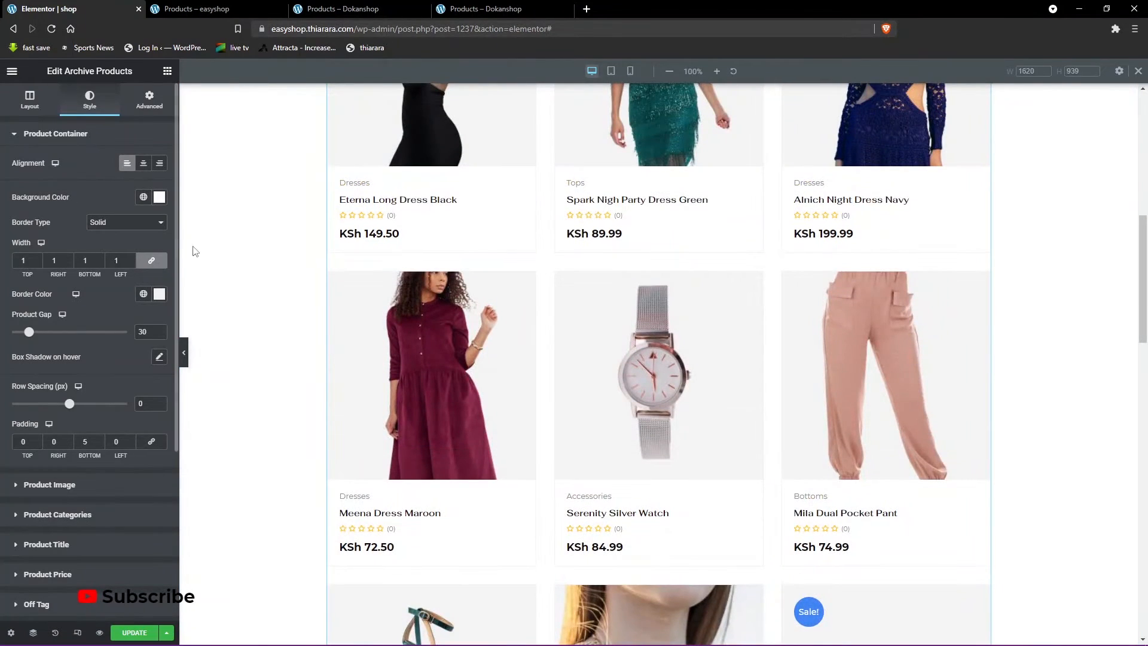
scroll(412, 423, up, 4)
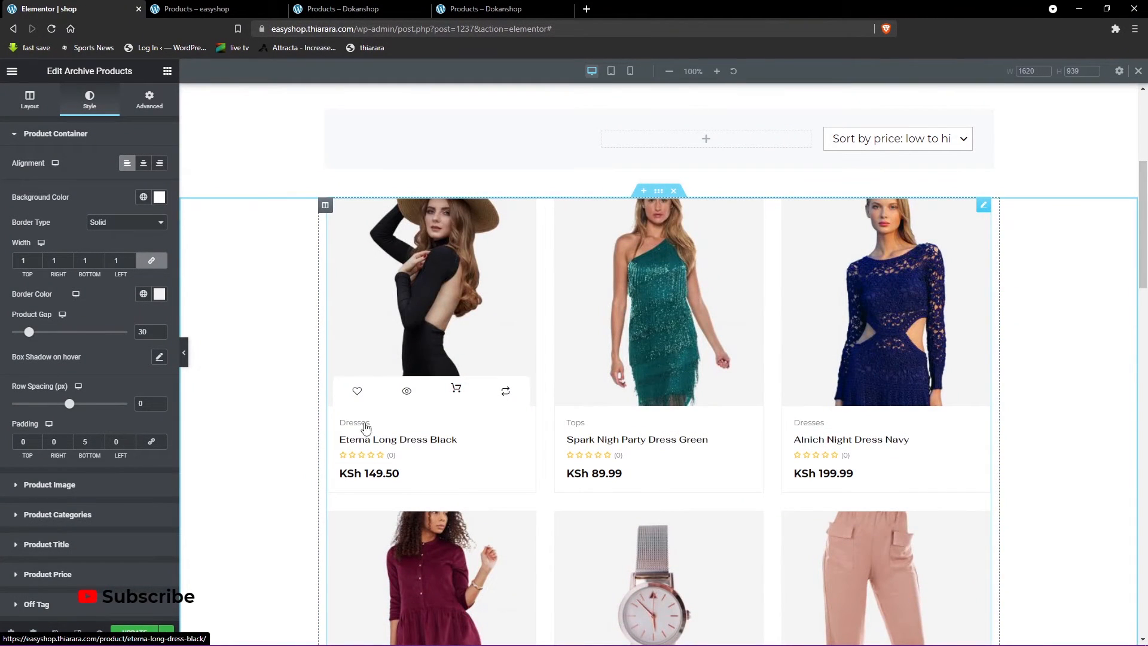
click(144, 165)
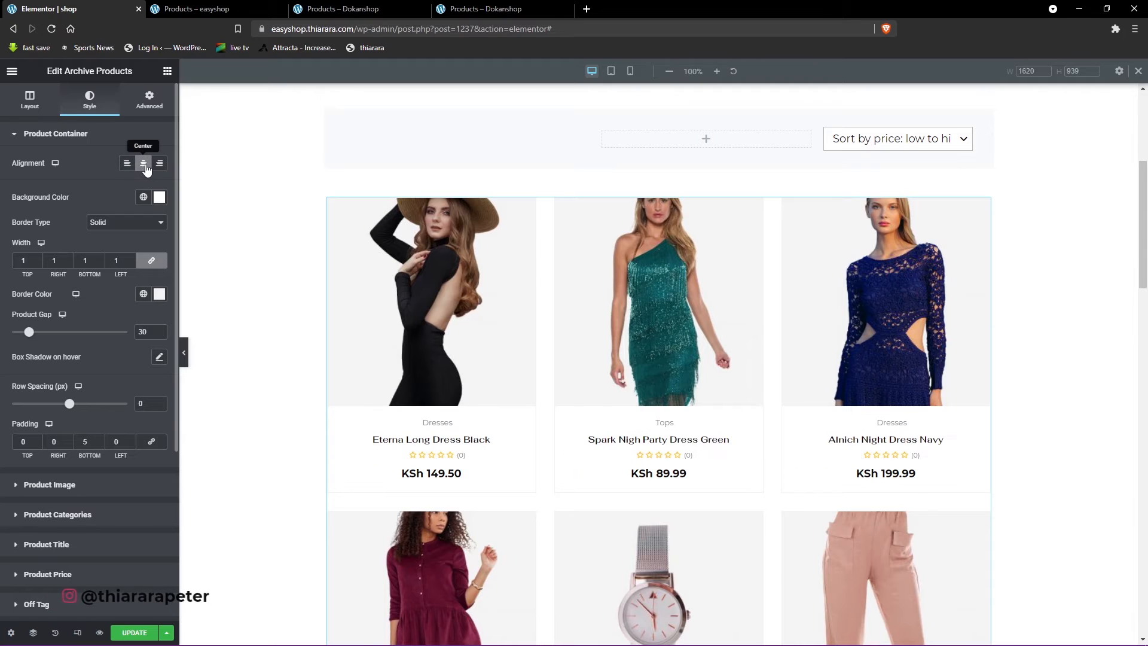
click(128, 164)
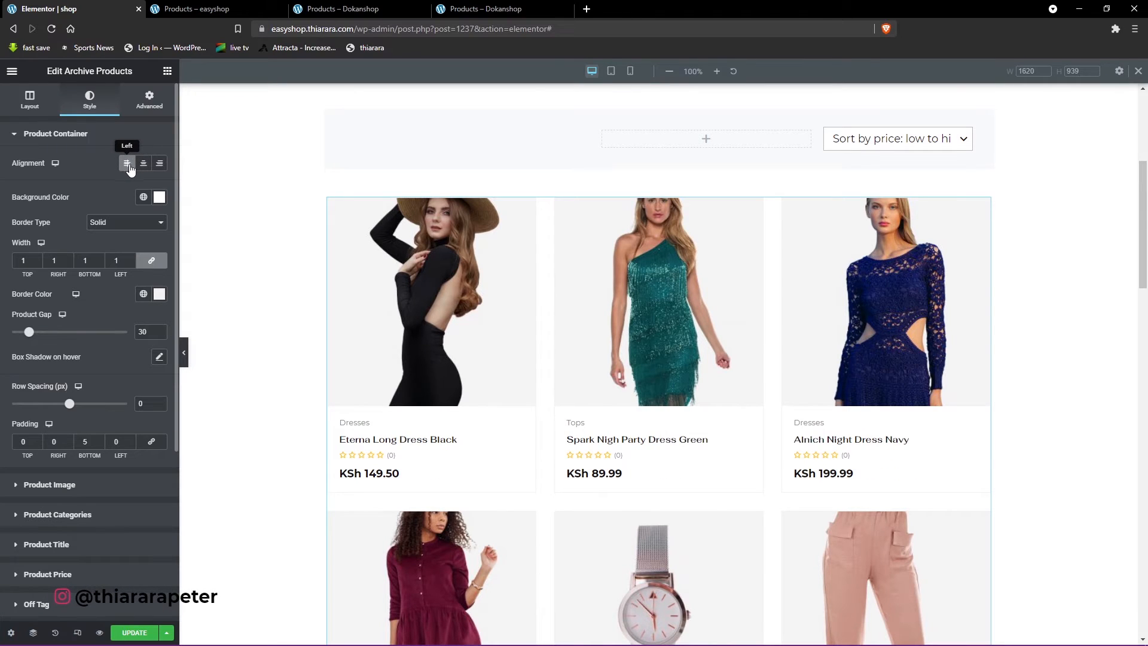
click(159, 168)
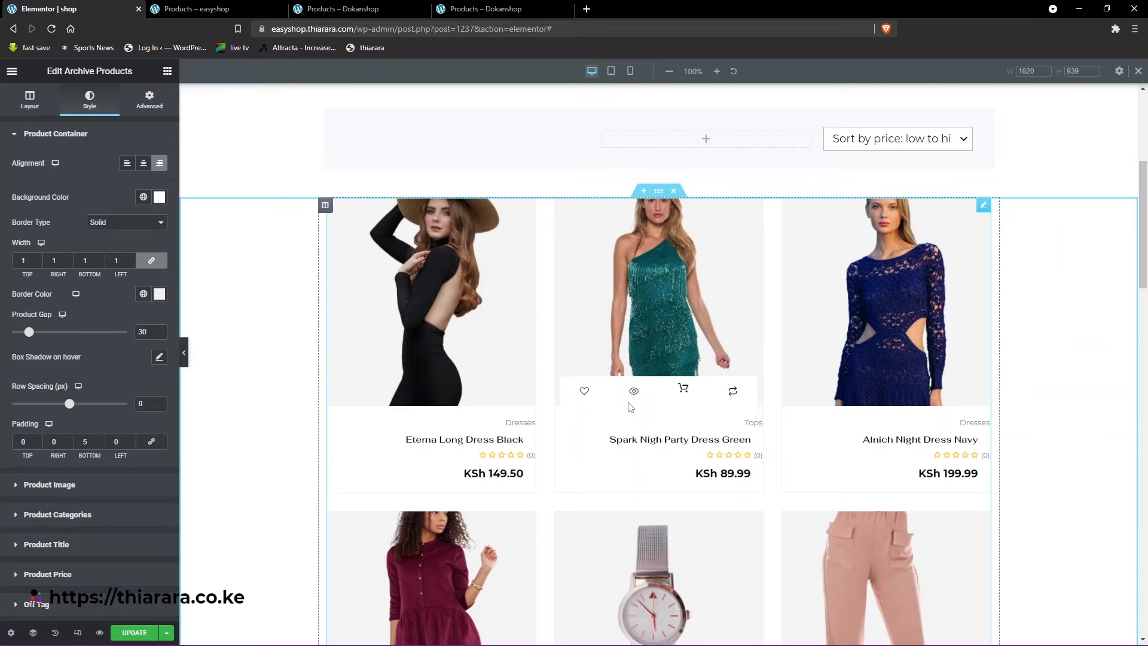
click(127, 163)
click(160, 164)
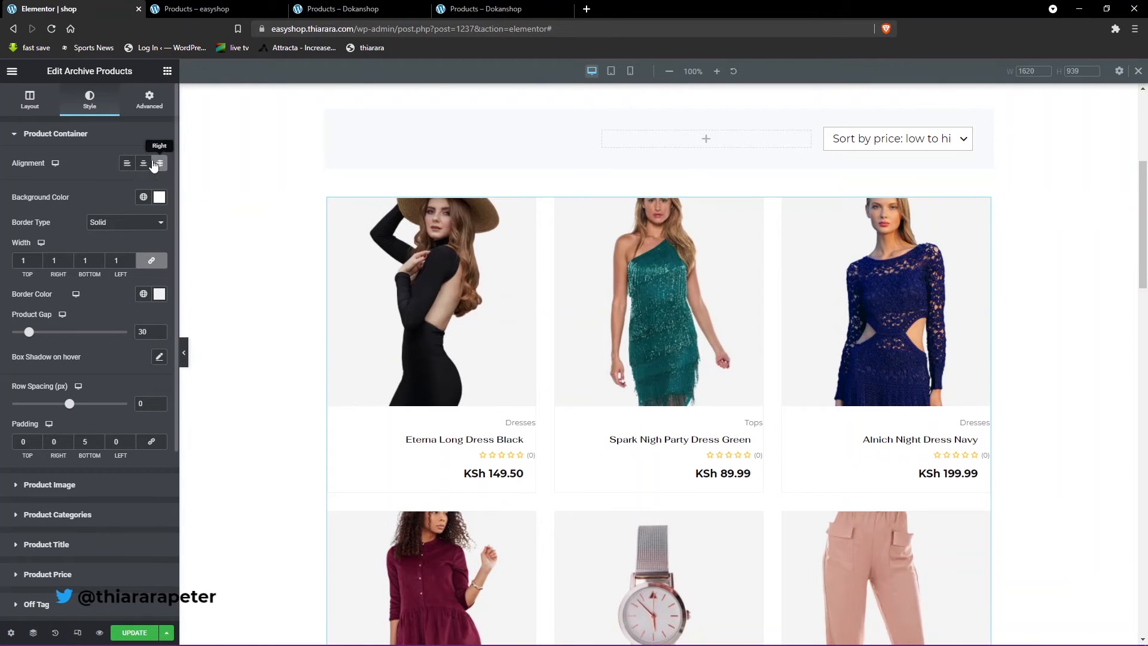
click(127, 164)
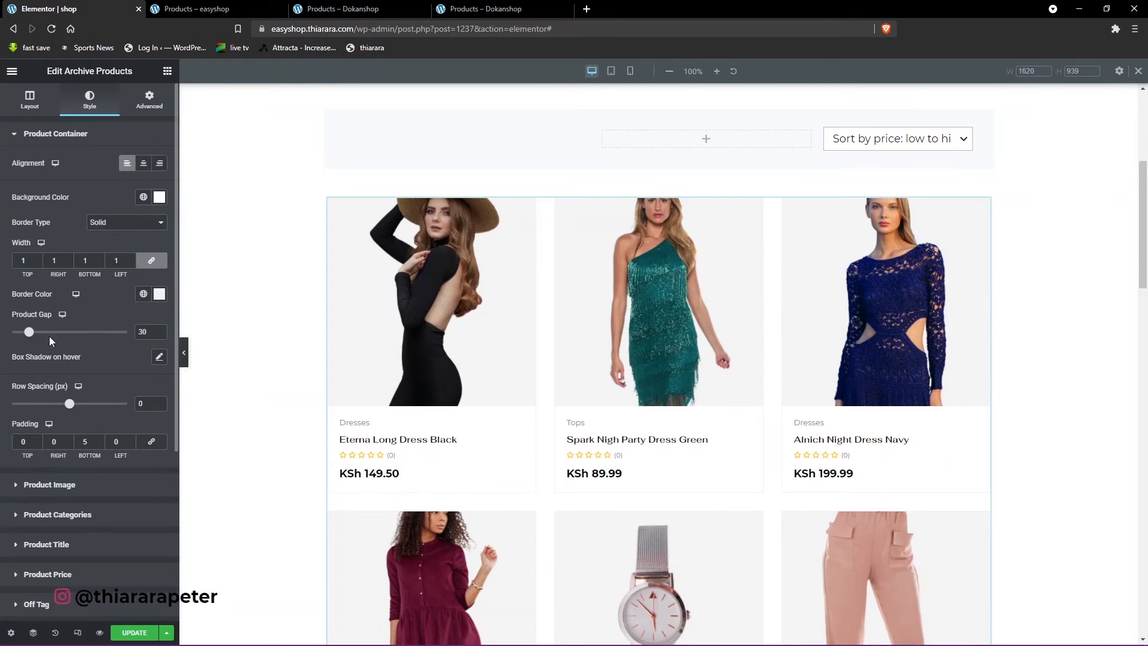
- Clear the Product Gap value of the product container and set its hover box shadow color to rgba(0, 0, 0, 0.43)
mouse_move(29, 333)
mouse_down()
mouse_move(43, 335)
mouse_move(28, 337)
mouse_up()
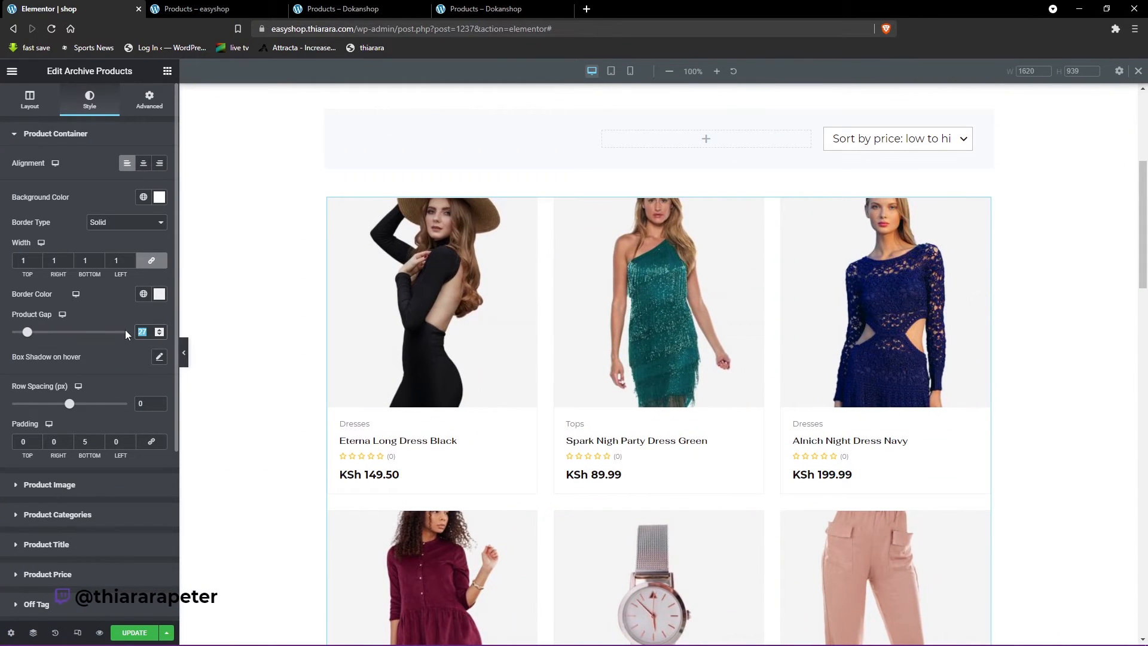
key(BackSpace)
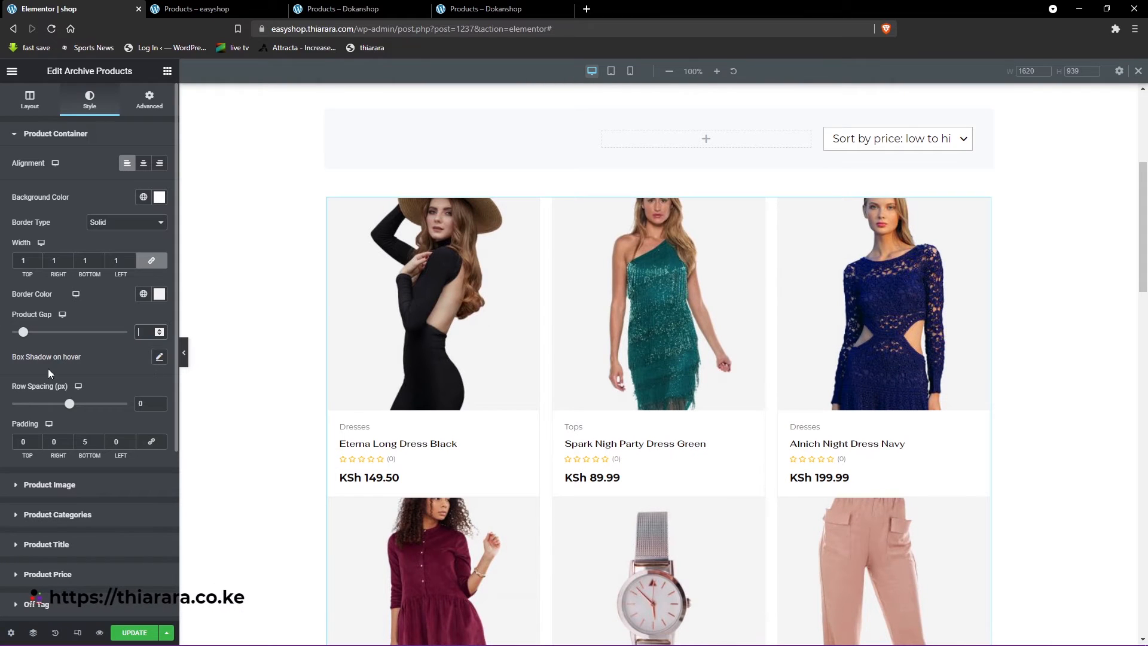
click(162, 358)
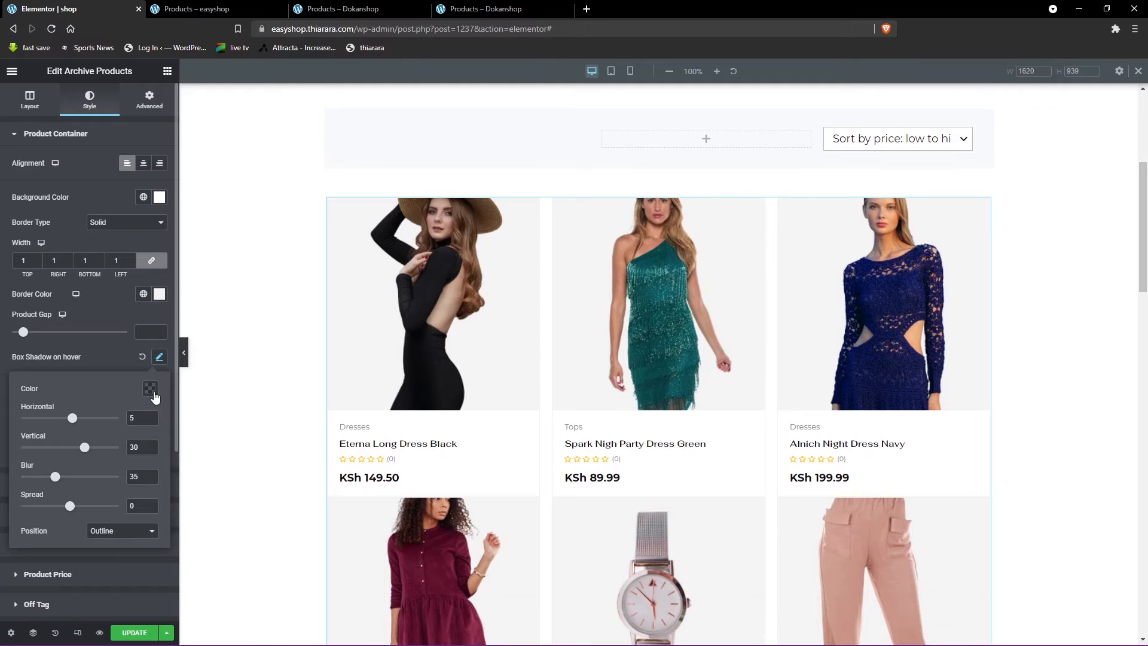
click(150, 390)
drag(109, 554, 147, 555)
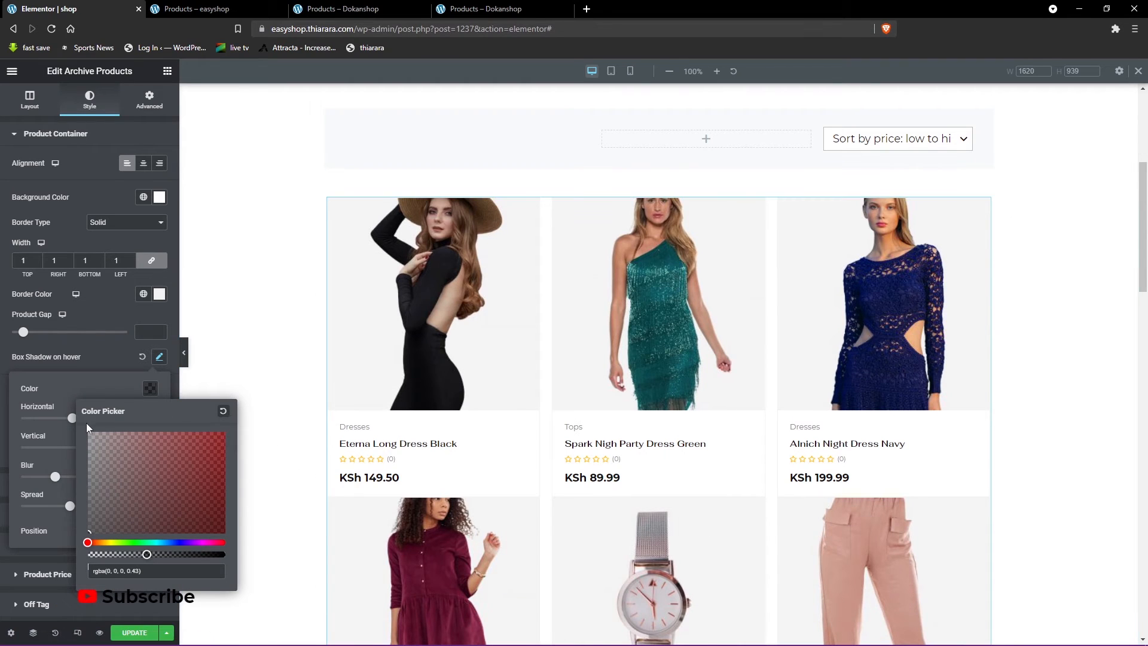
click(82, 360)
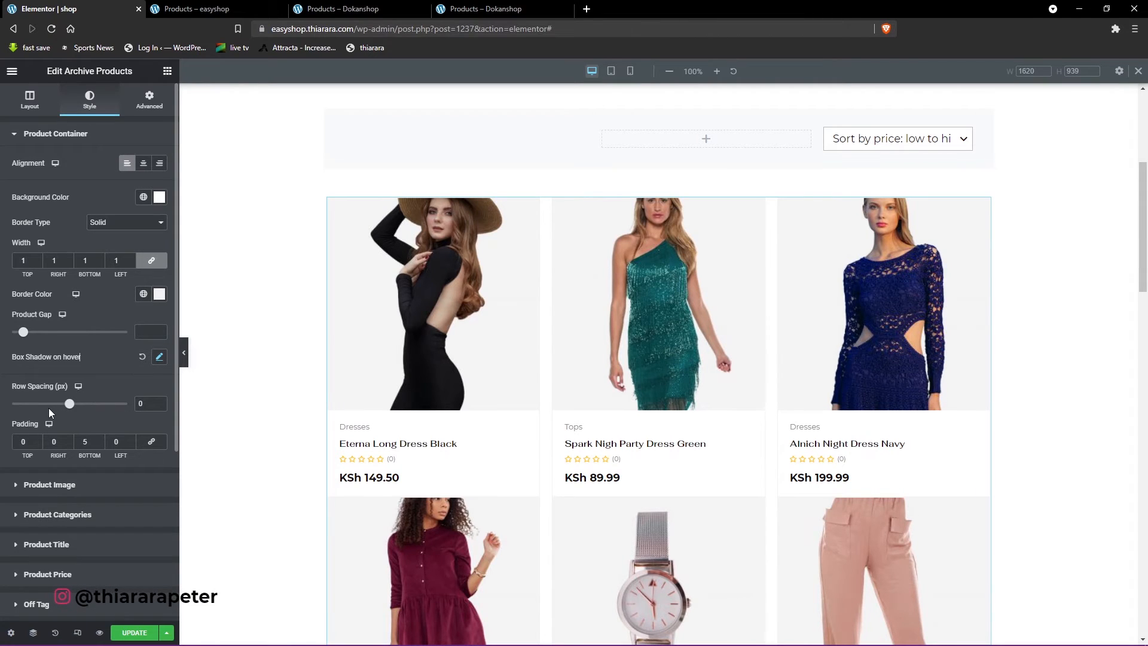
- Try a Row Spacing of 52 px between the product rows, reduce it, and clear the Row Spacing value
scroll(76, 410, down, 1)
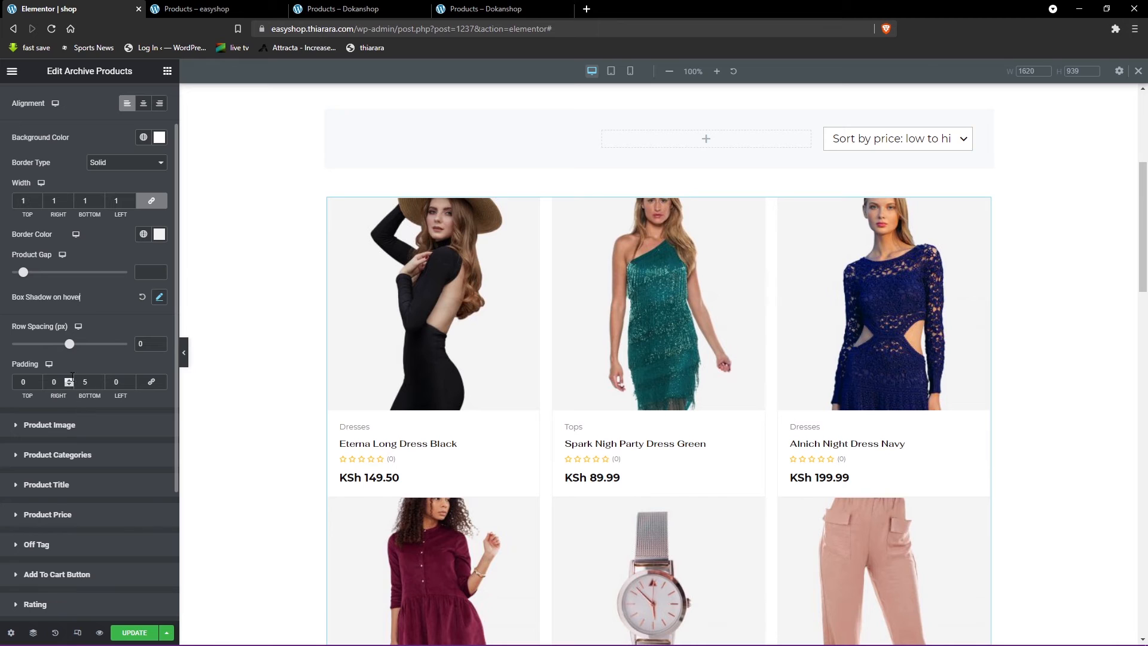
drag(70, 351, 73, 345)
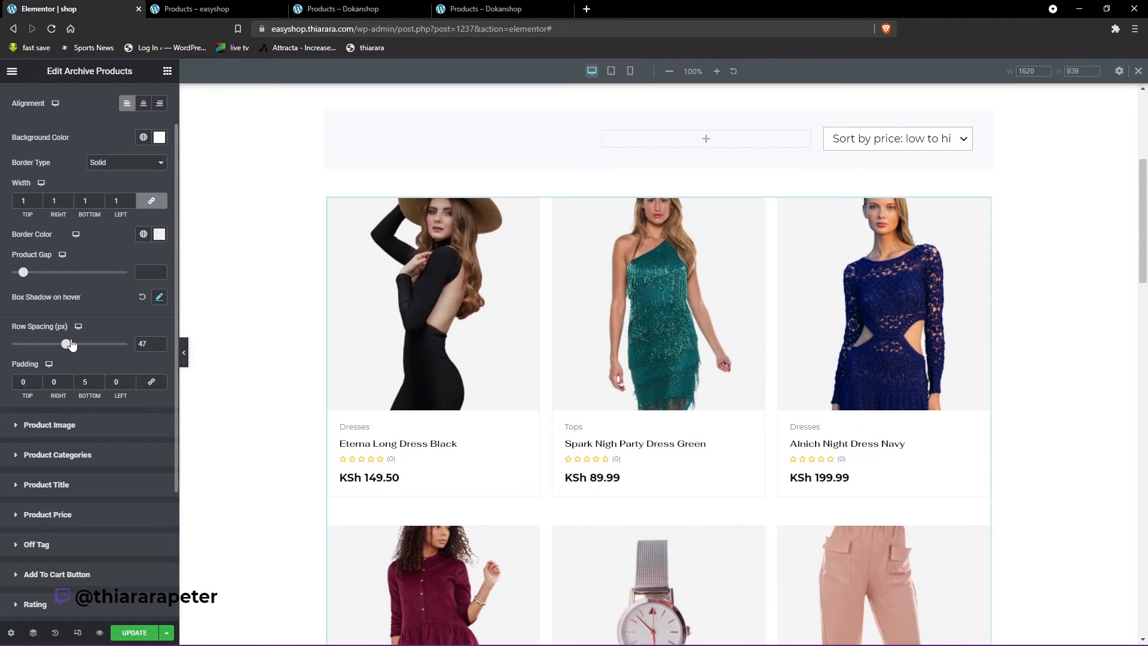
scroll(446, 424, down, 1)
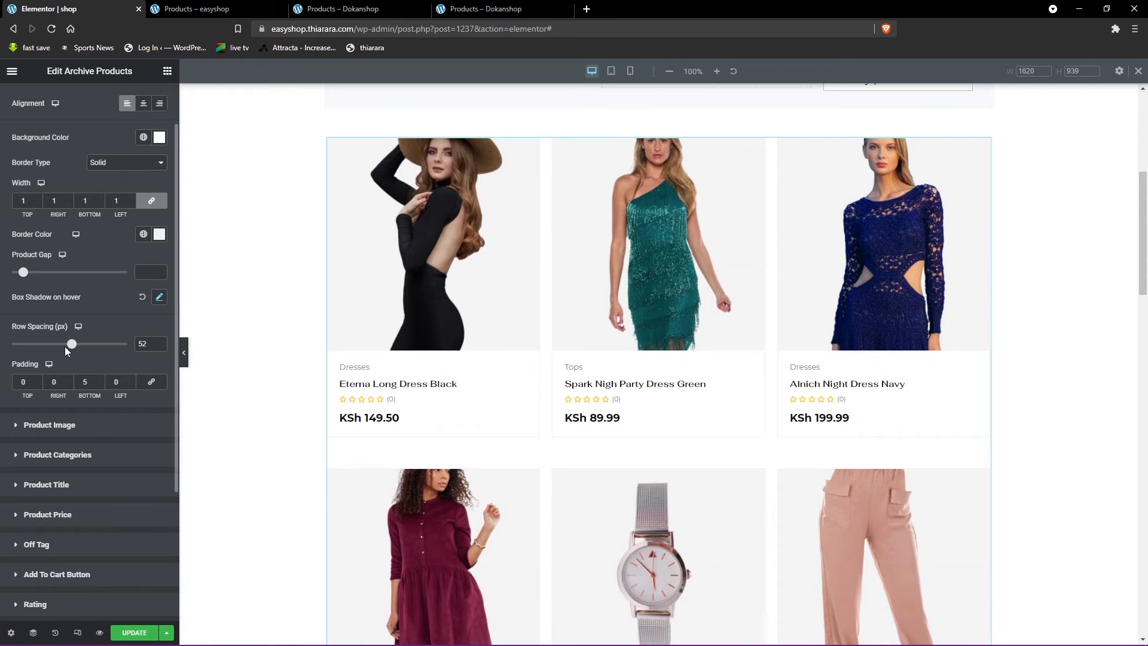
drag(70, 350, 52, 345)
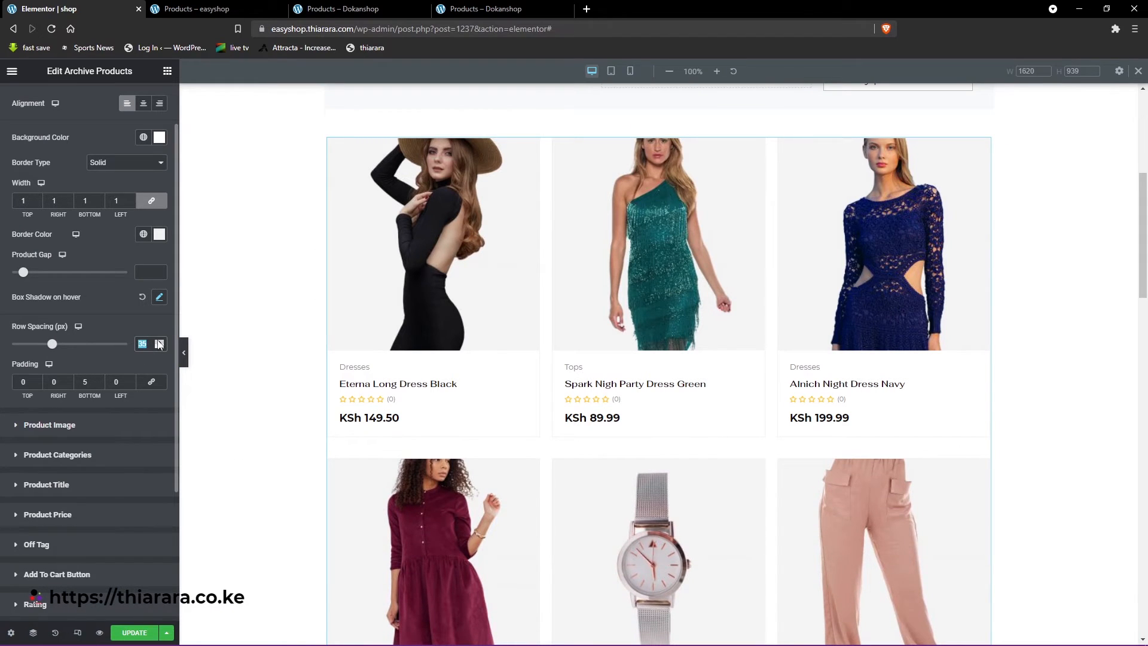
key(BackSpace)
scroll(303, 461, down, 2)
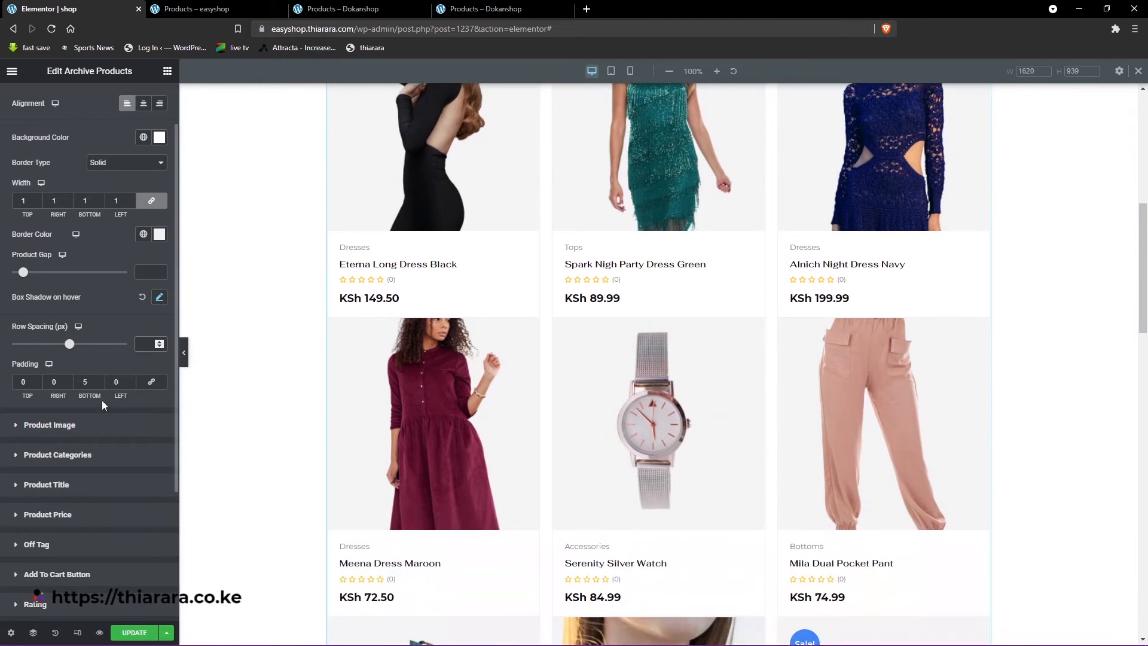
- Open the Product Image style settings and check the image background color
scroll(63, 411, down, 1)
click(59, 370)
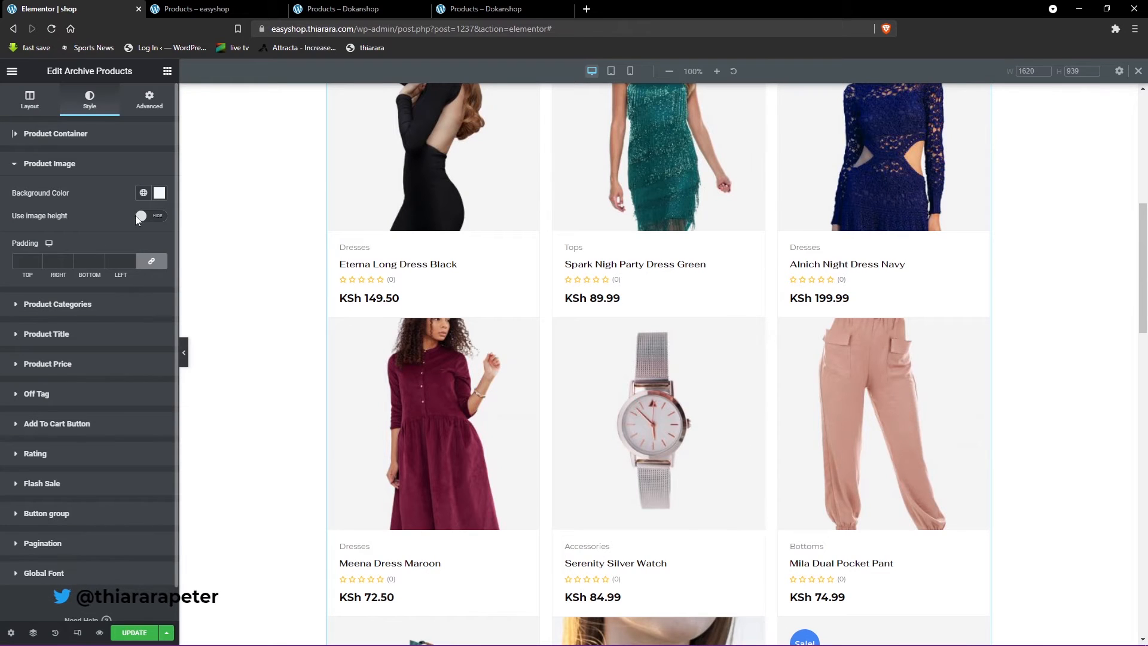
click(159, 192)
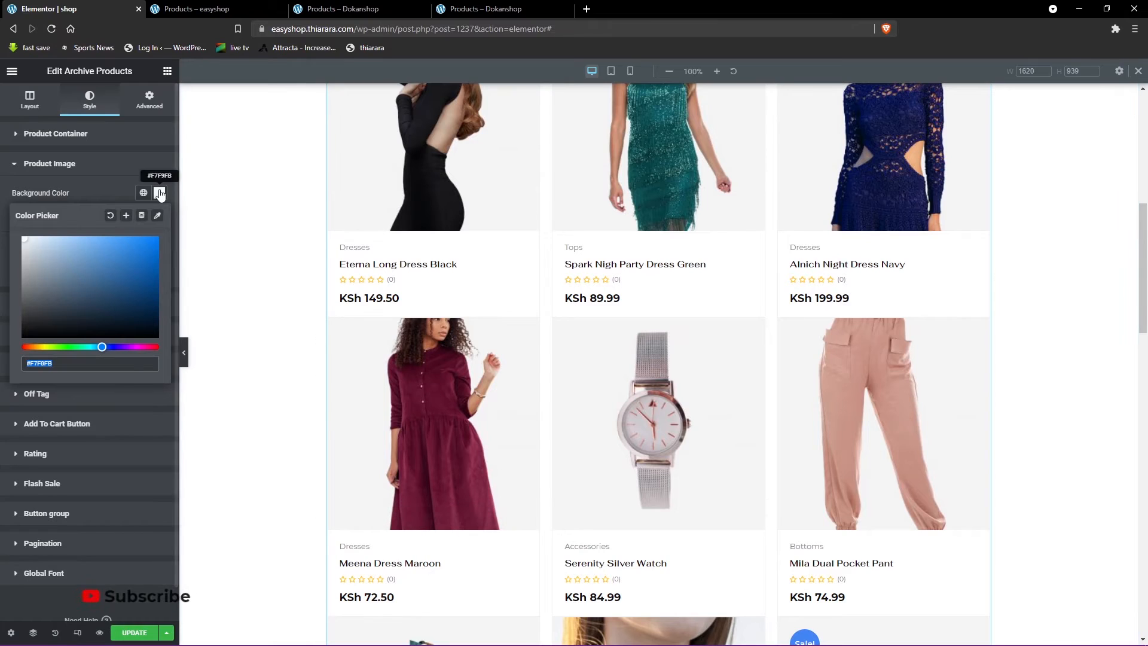
click(119, 190)
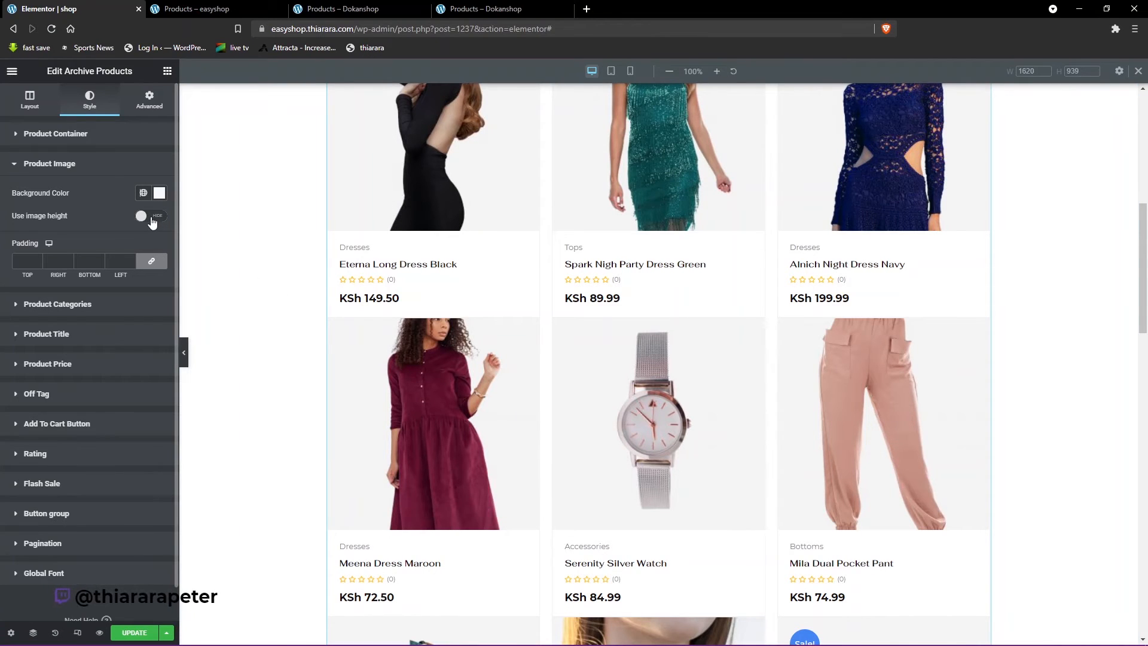
- Try a custom product image height of 335 across the product grid and turn Use image height off again
click(149, 218)
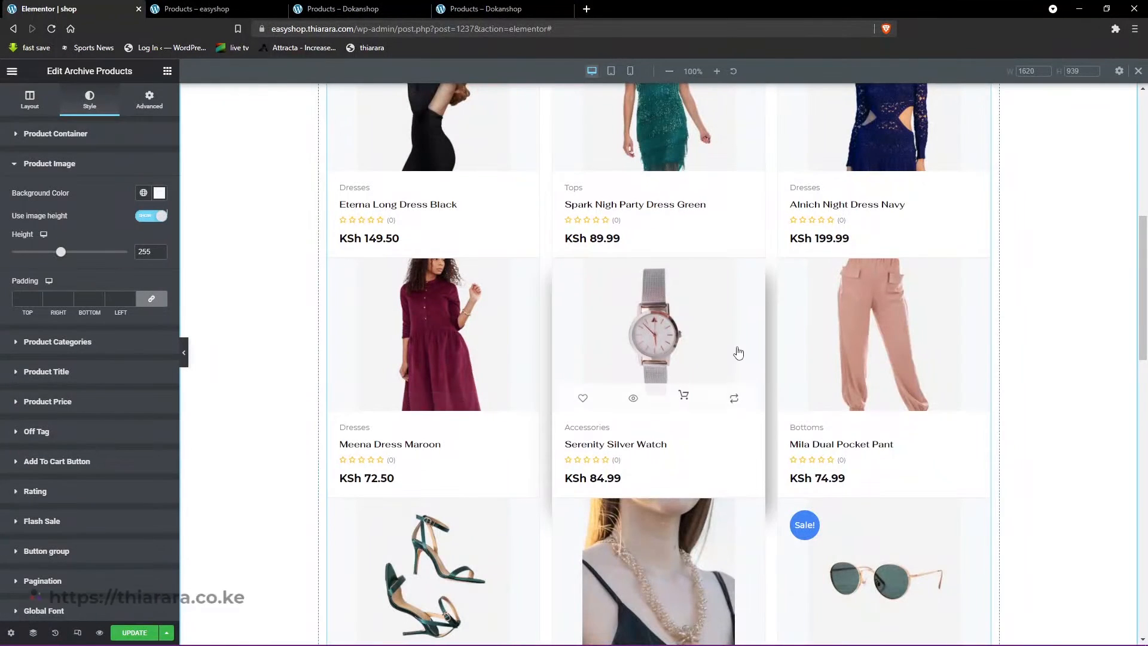
scroll(880, 311, up, 2)
scroll(826, 299, down, 4)
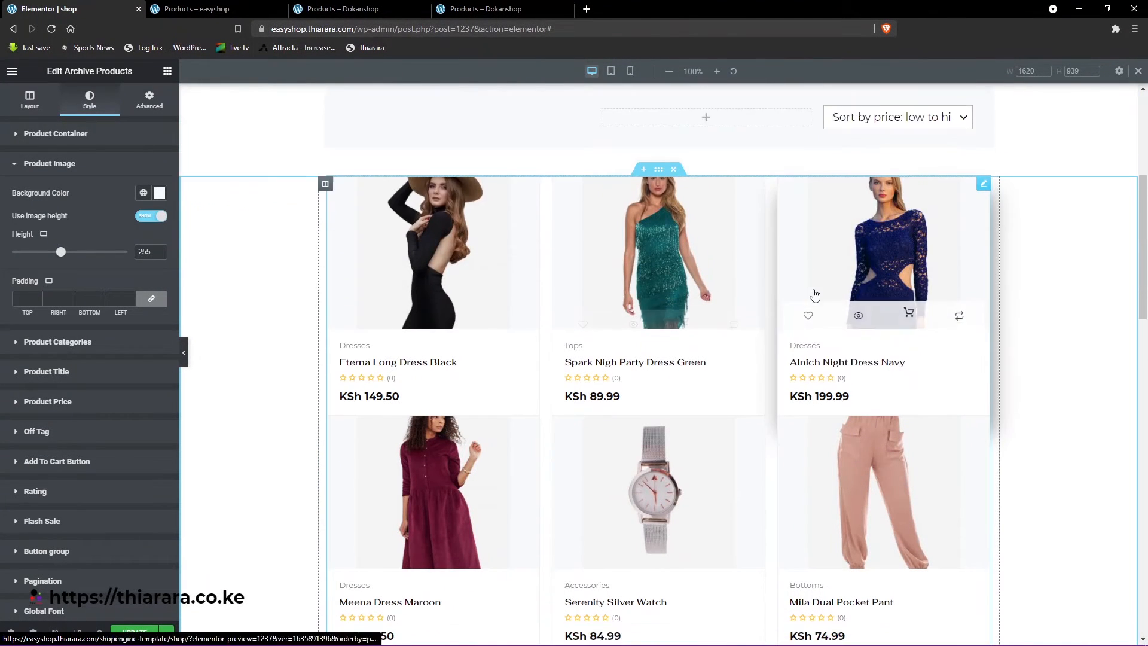
scroll(778, 323, down, 2)
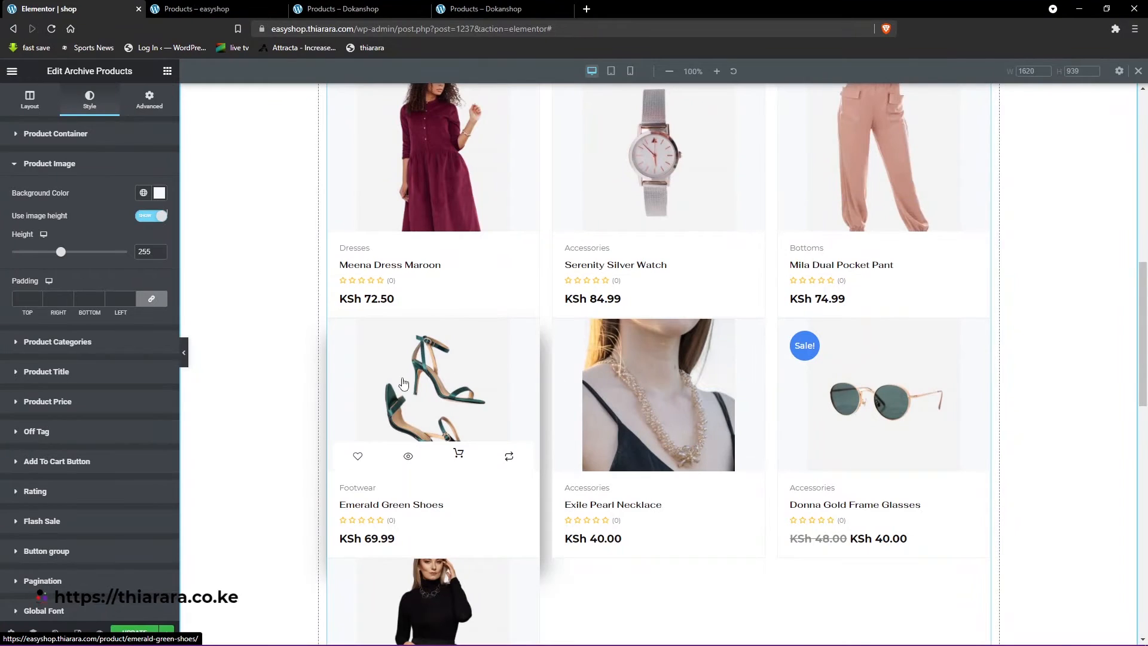
scroll(443, 442, down, 5)
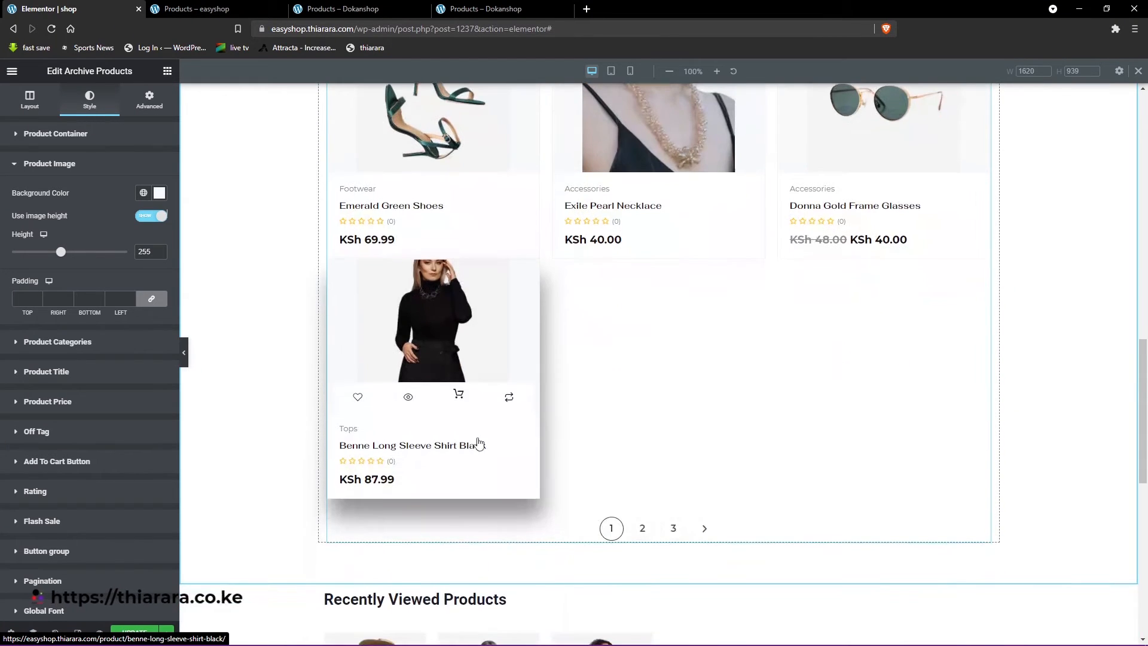
scroll(638, 281, up, 2)
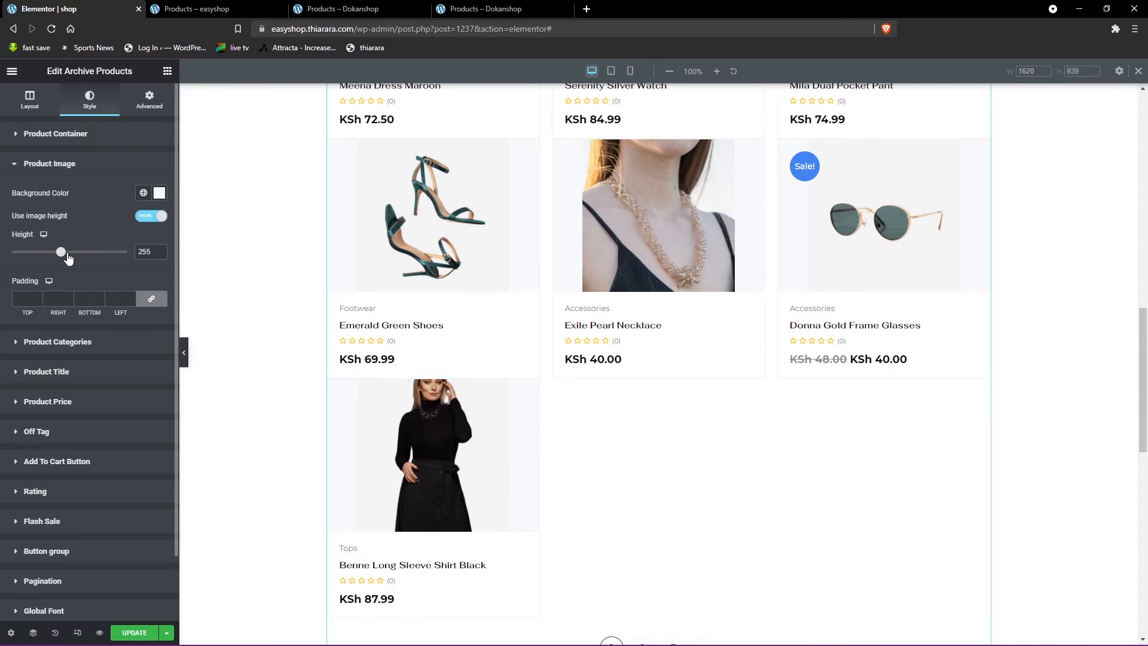
mouse_move(68, 257)
mouse_down()
mouse_move(42, 254)
mouse_move(77, 254)
mouse_up()
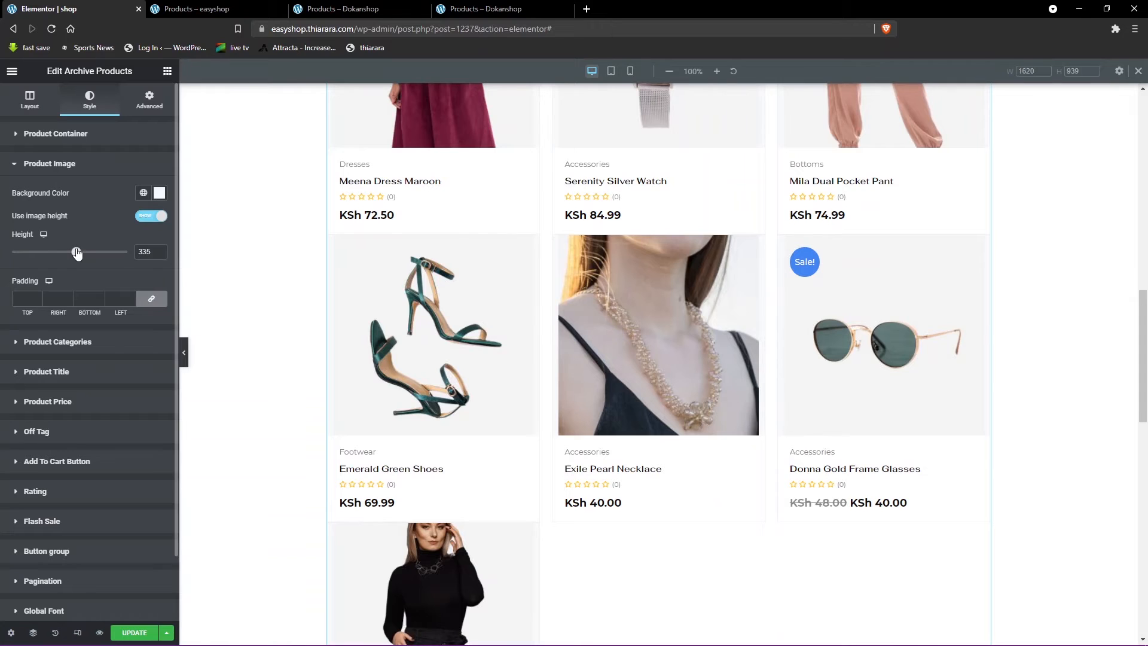
click(146, 218)
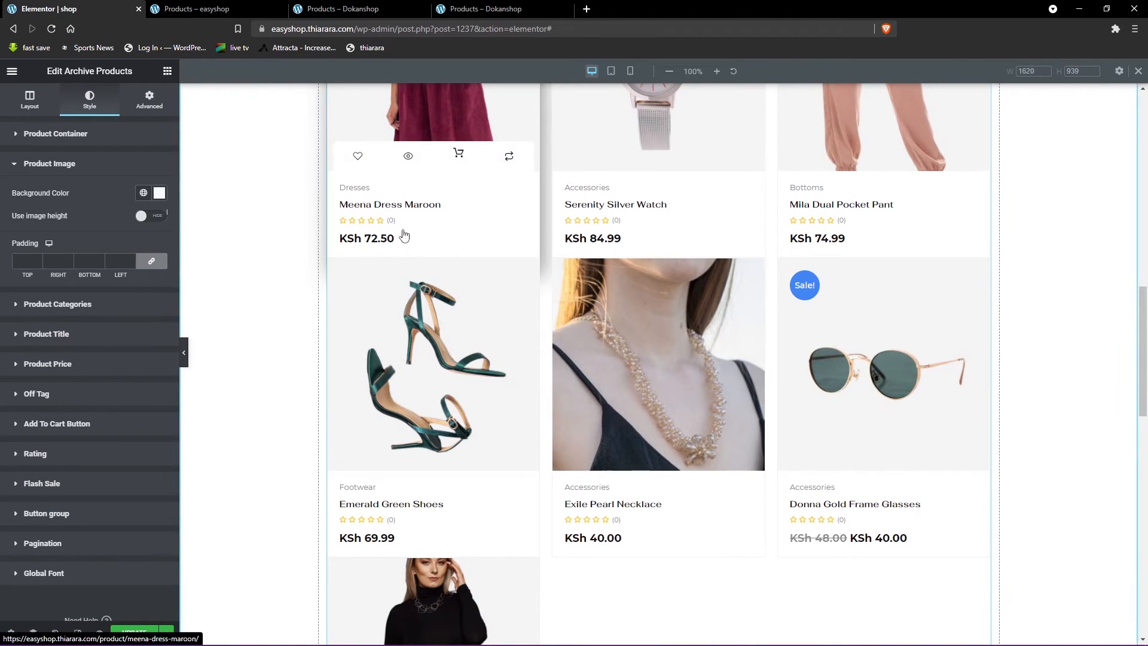
- In the Product Categories style, try 2 for Max Categories, restore it to 1, and set the category color to #FF0000
click(64, 305)
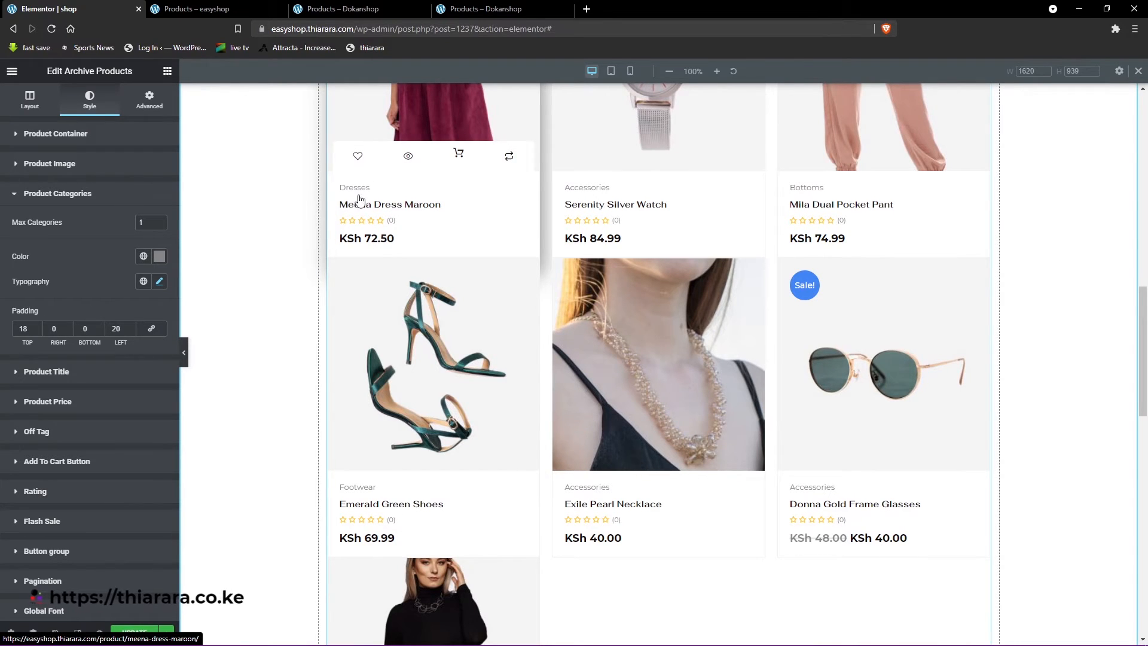
text(2)
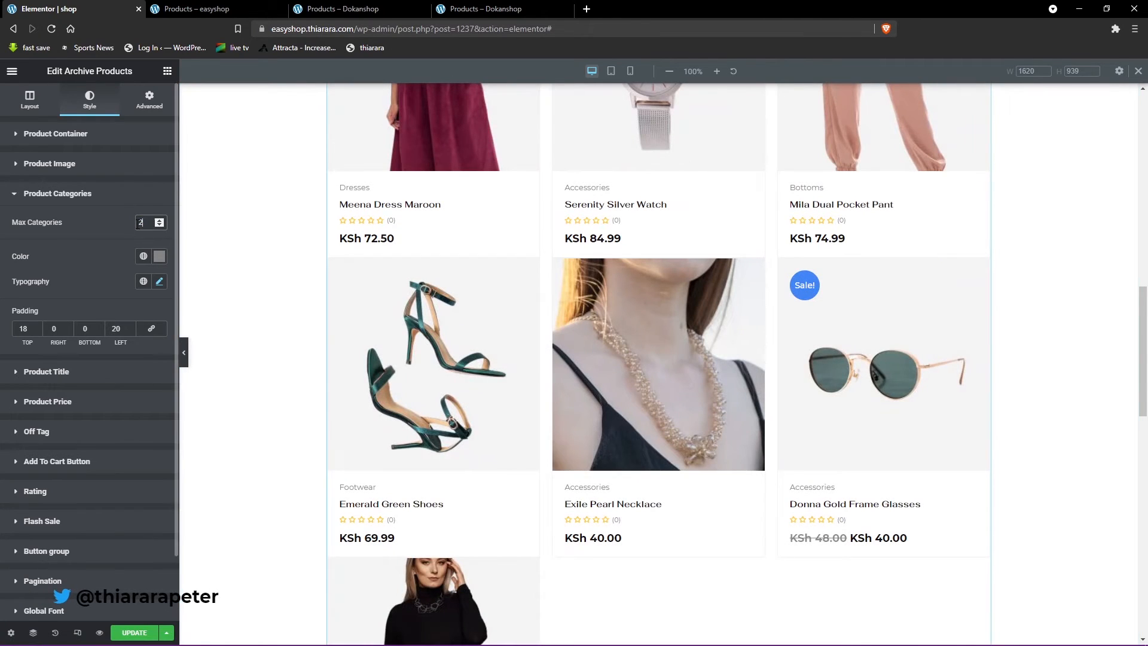
text(1)
click(159, 256)
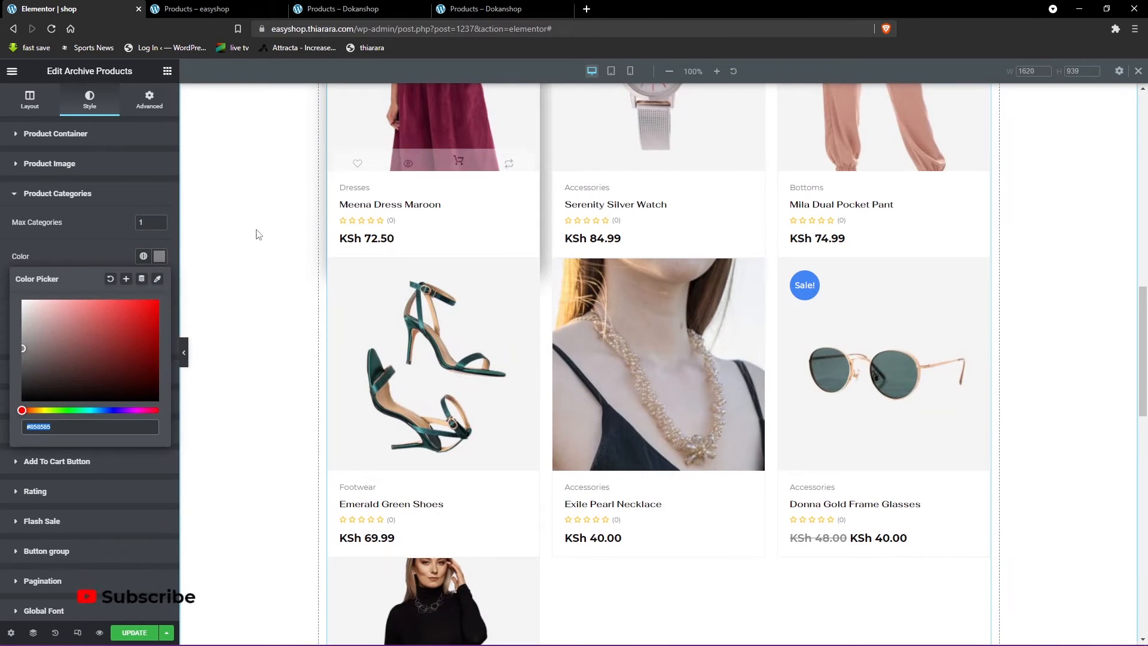
click(96, 247)
- Set the product category typography to font size 15 px and weight 600
click(161, 283)
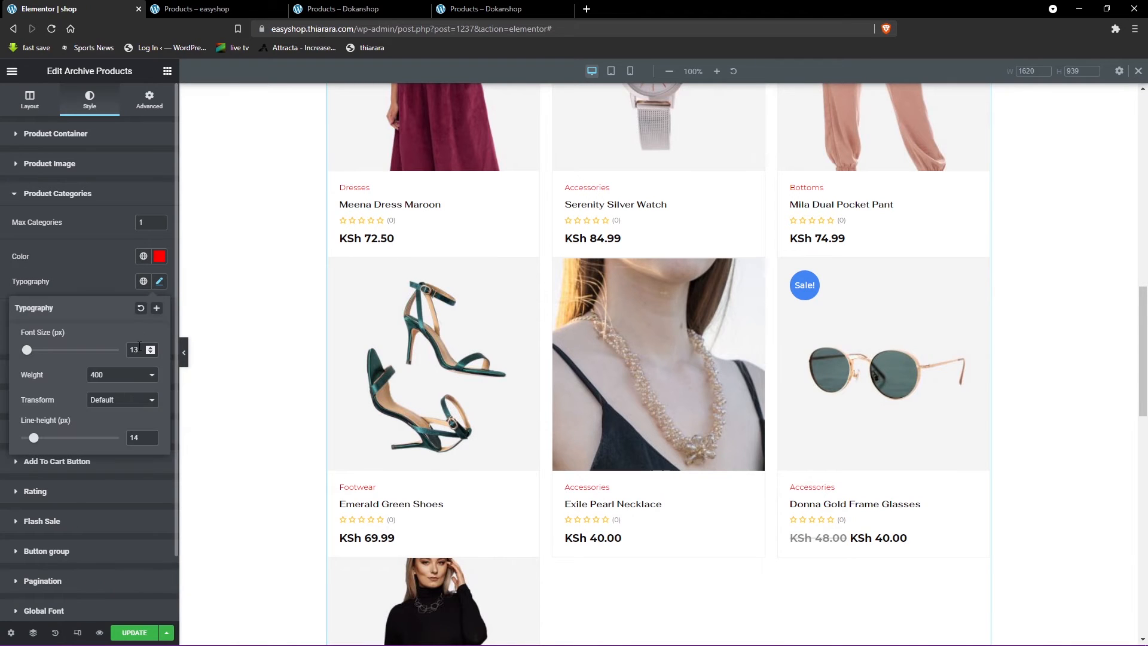
double_click(137, 349)
text(1)
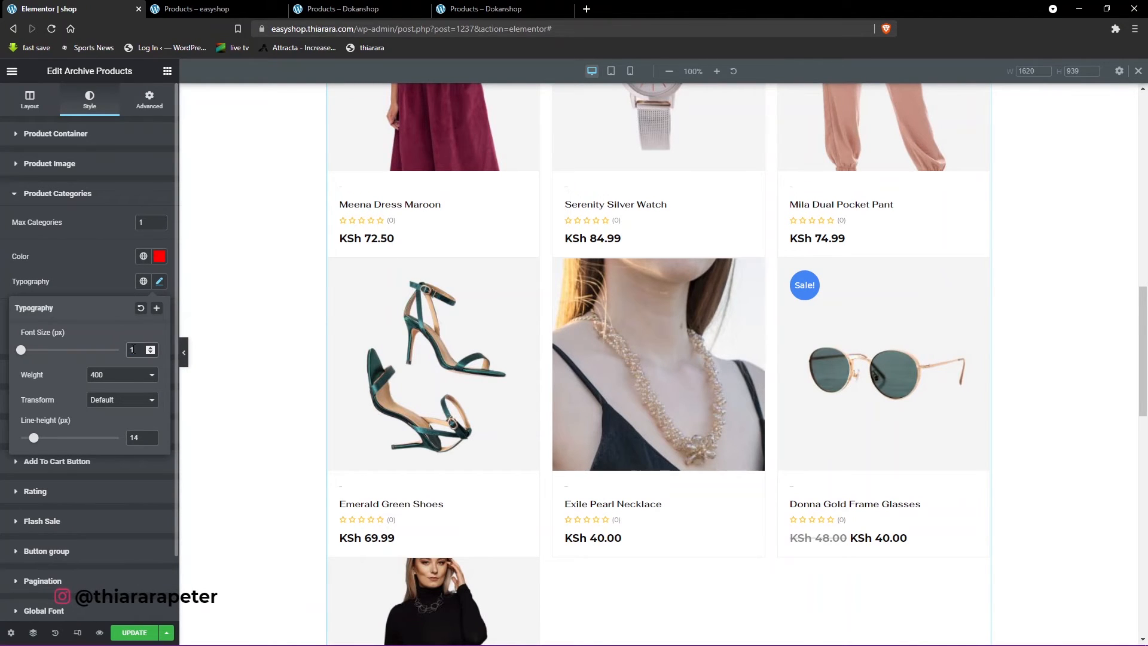
text(6)
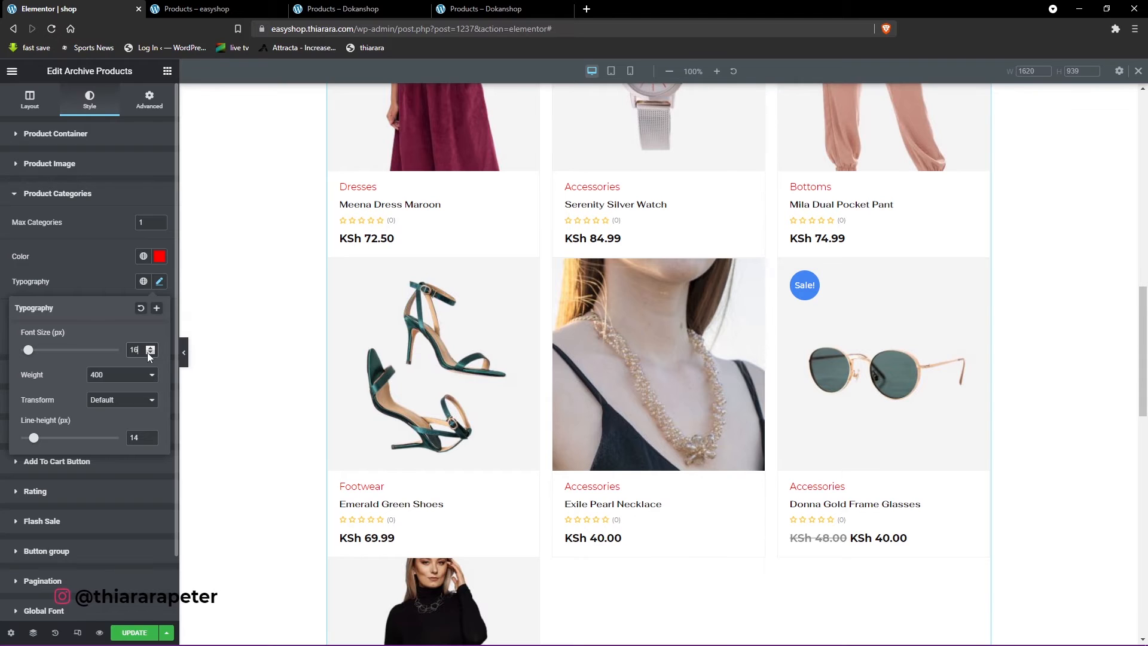
key(BackSpace)
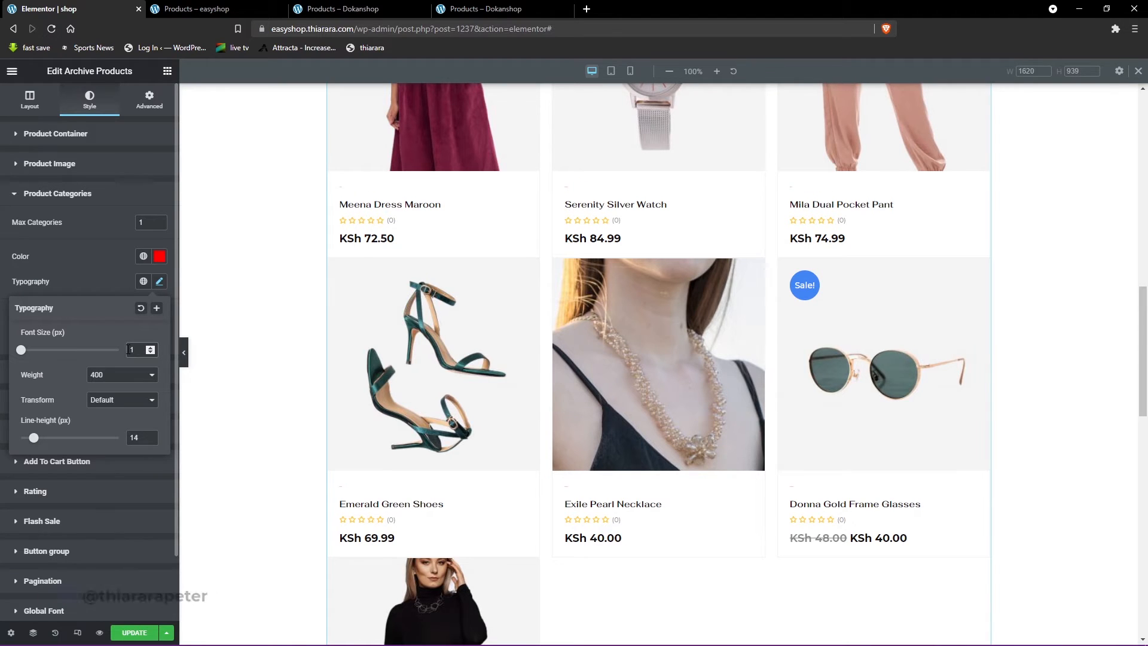
text(5)
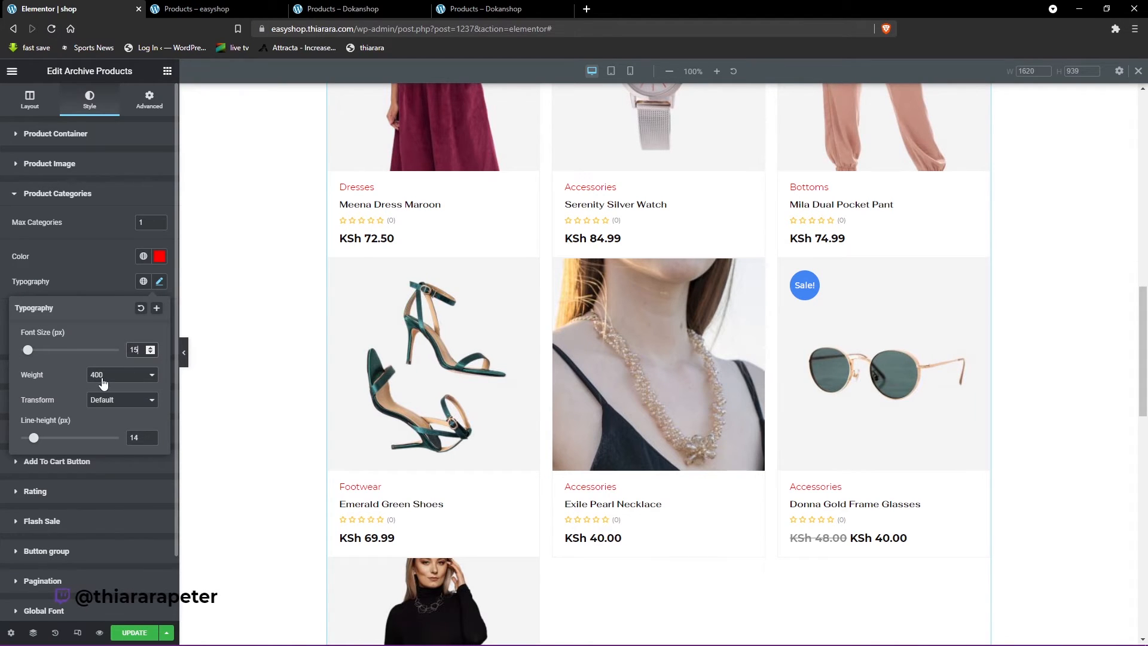
click(103, 377)
click(110, 433)
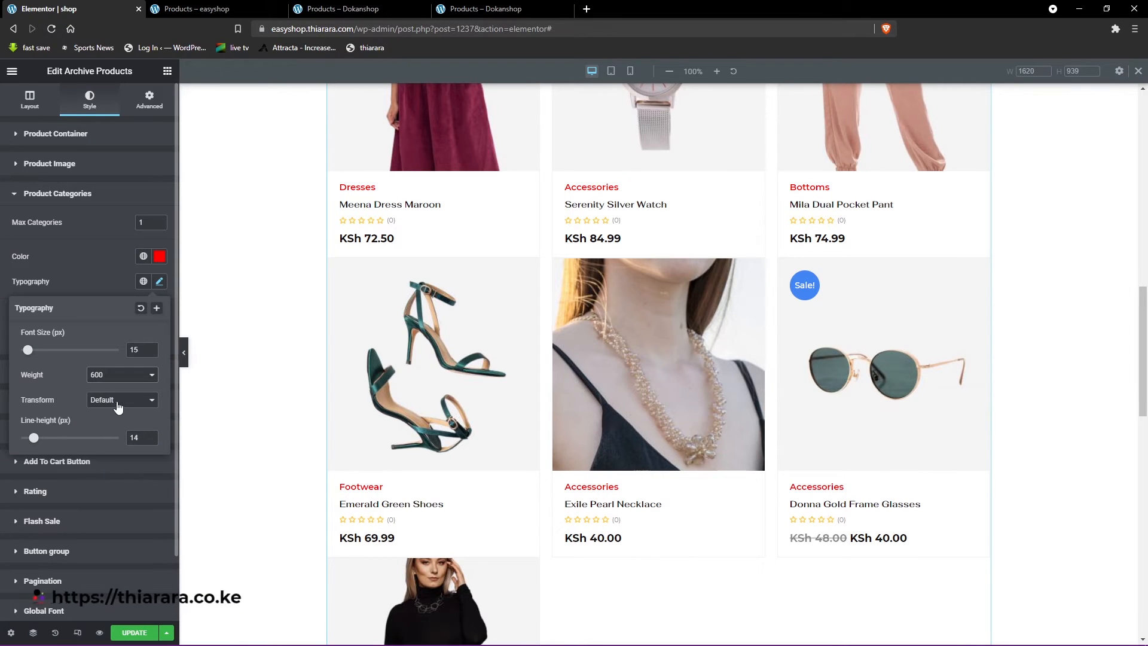
click(88, 281)
- Open the Product Title style settings and compare the product titles with those on the Dokanshop shop page
click(65, 373)
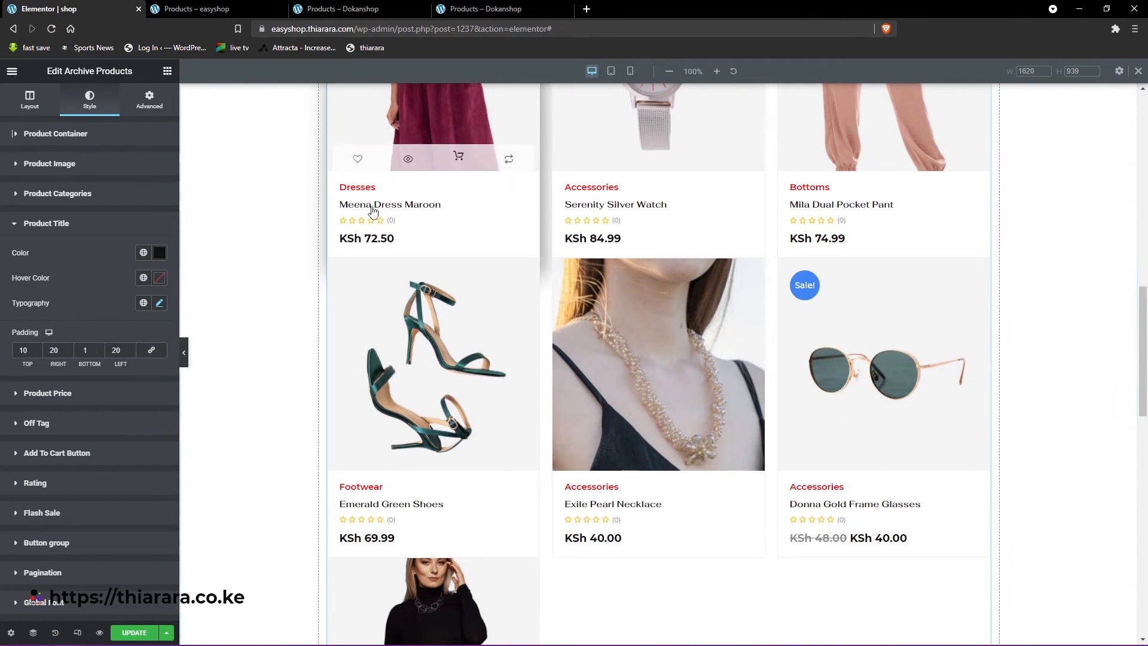
click(347, 9)
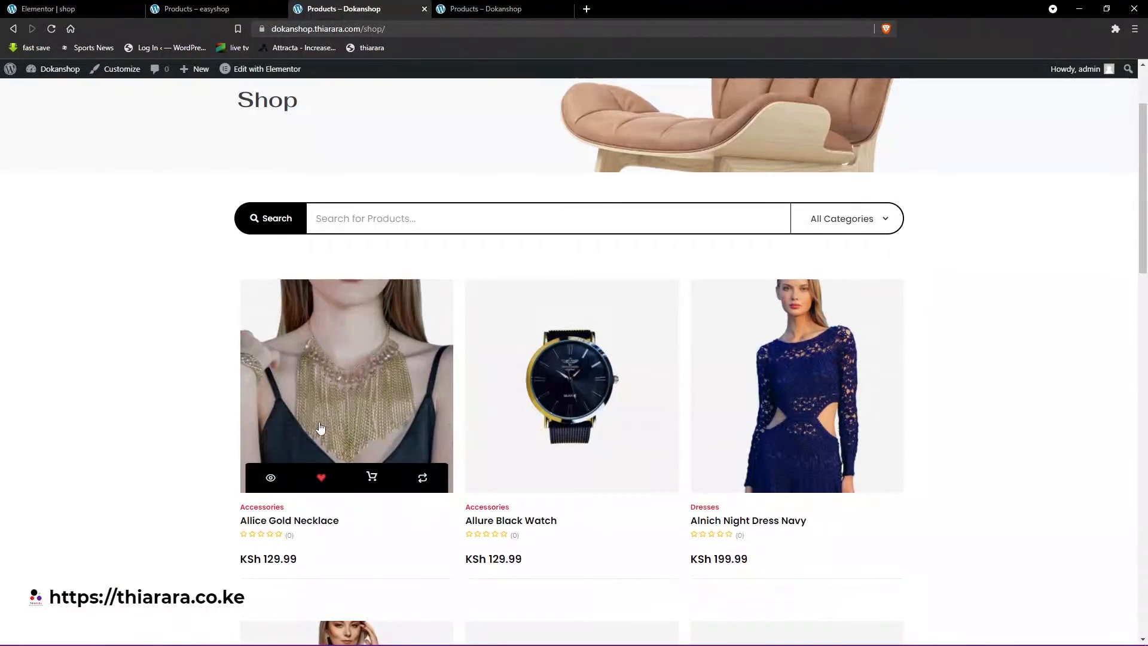
click(95, 12)
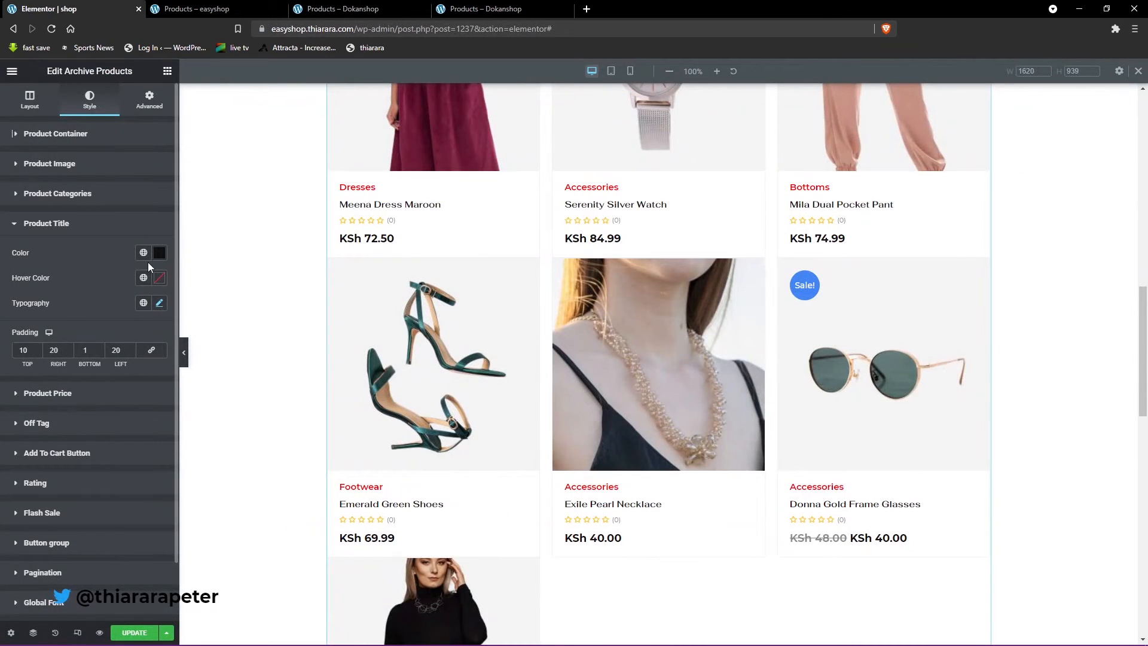
- Set the product title color to #000000
click(163, 261)
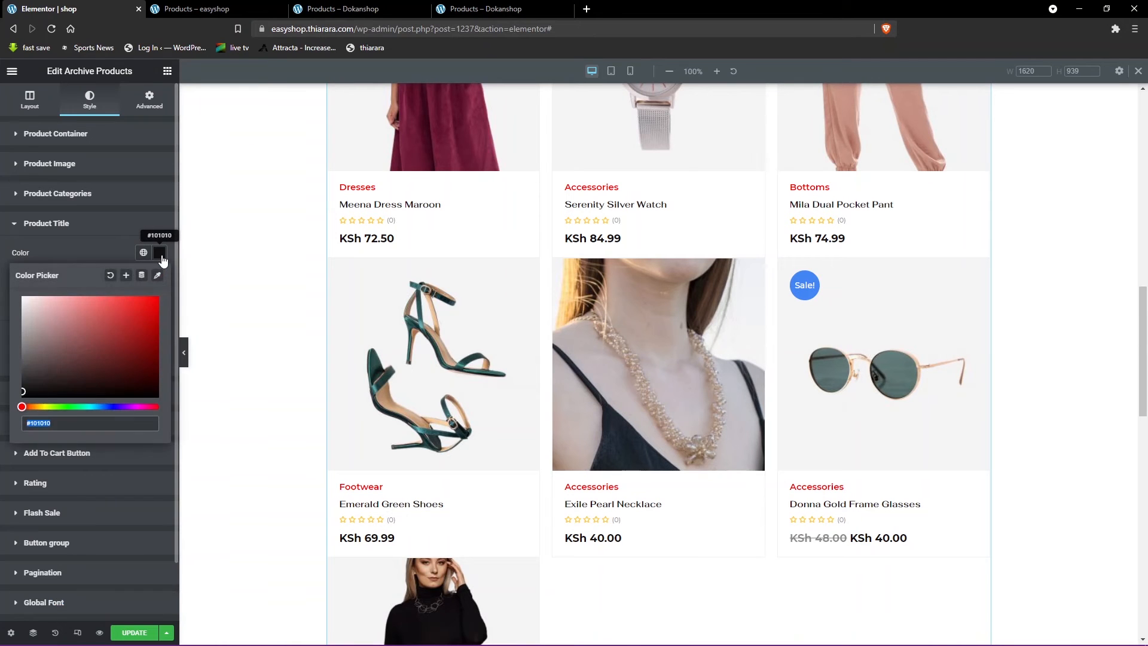
click(163, 261)
click(163, 260)
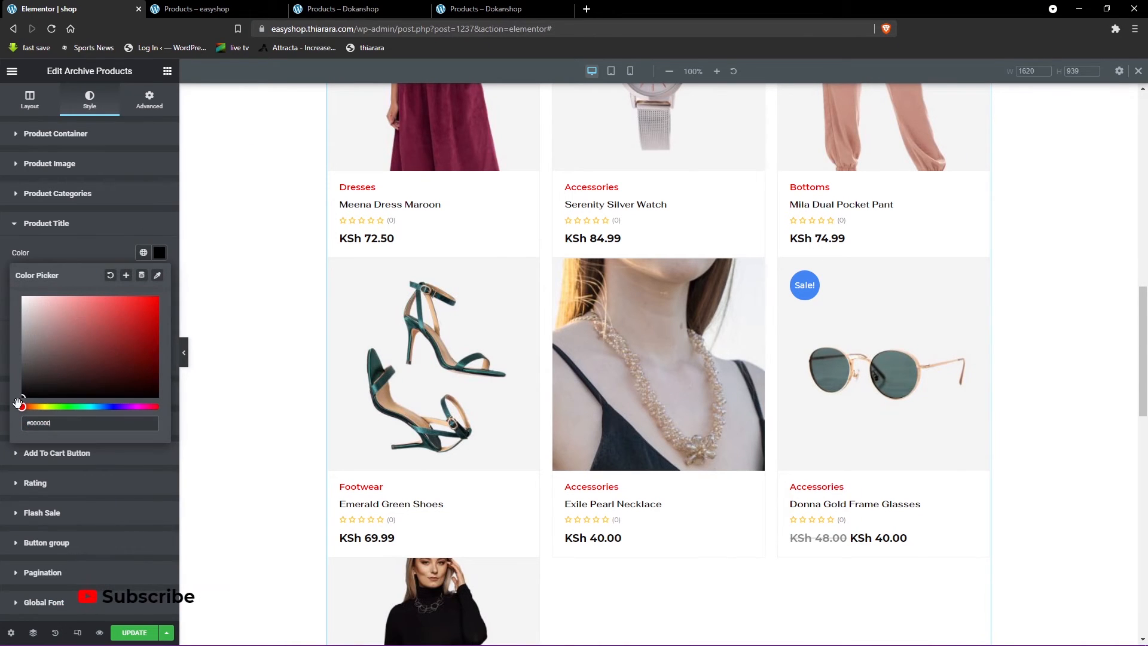
click(114, 254)
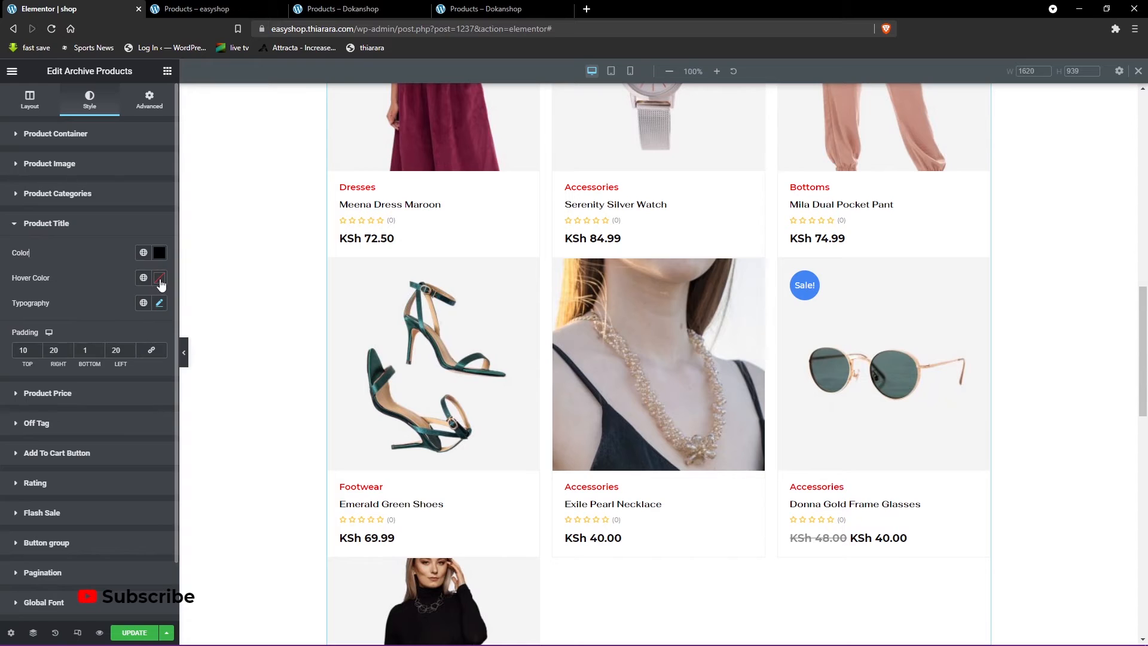
- Set the product title hover color to a bright green and preview it on a product card
click(161, 283)
click(133, 337)
drag(134, 336, 163, 320)
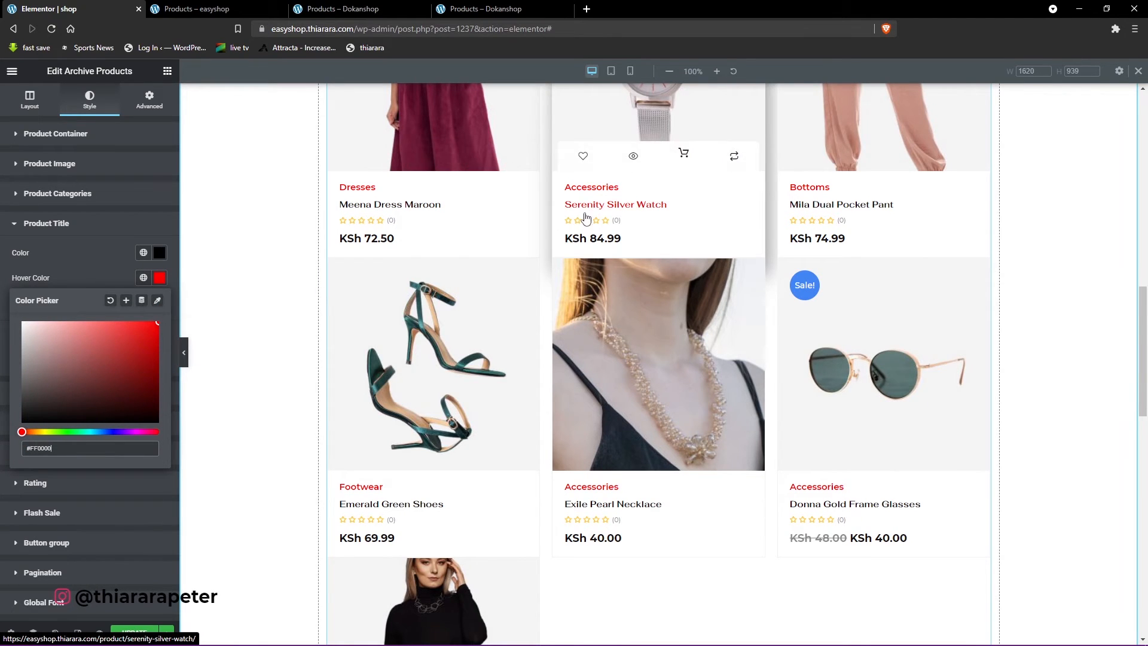
click(60, 432)
click(151, 332)
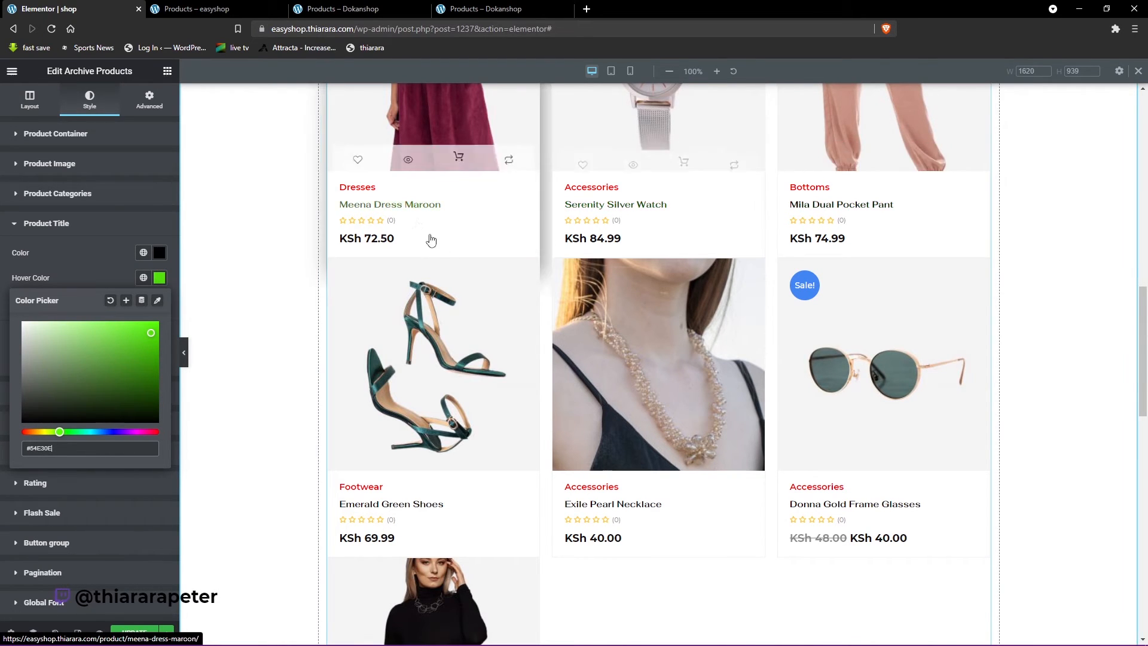
click(92, 279)
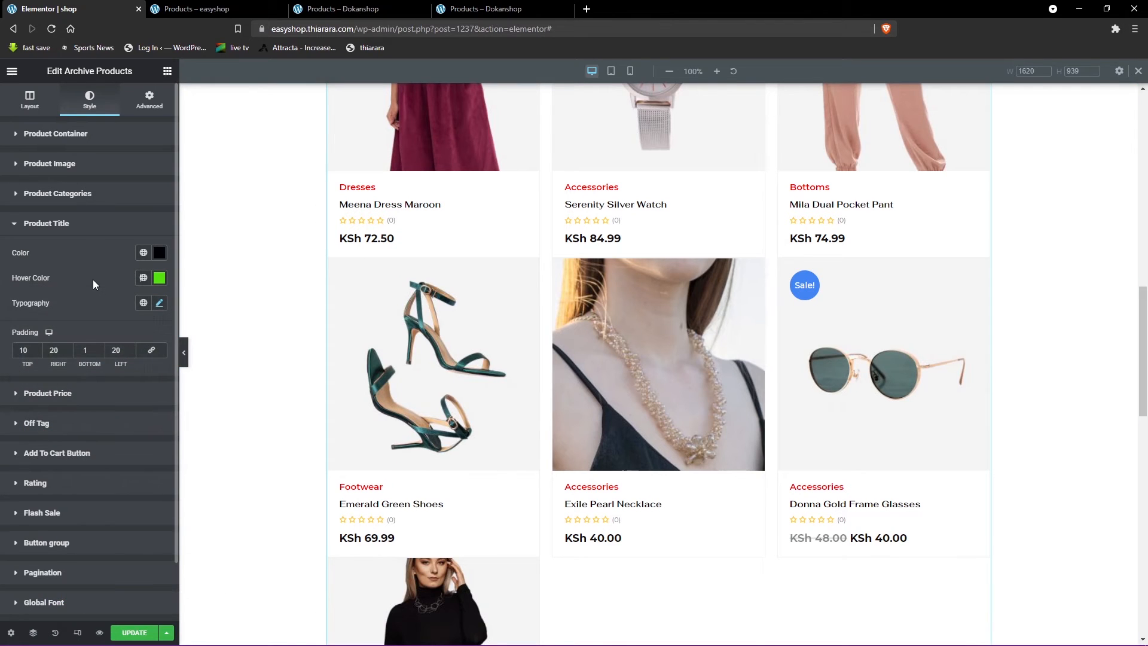
- Set the product title typography to font size 18 px and weight 600
click(160, 304)
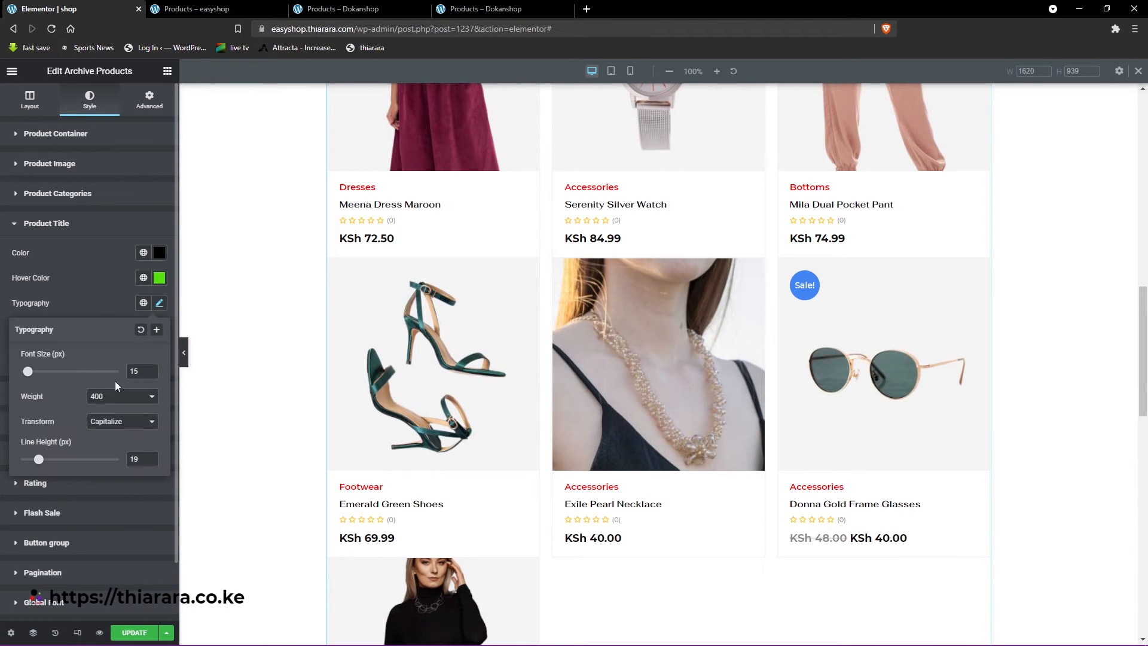
text(18)
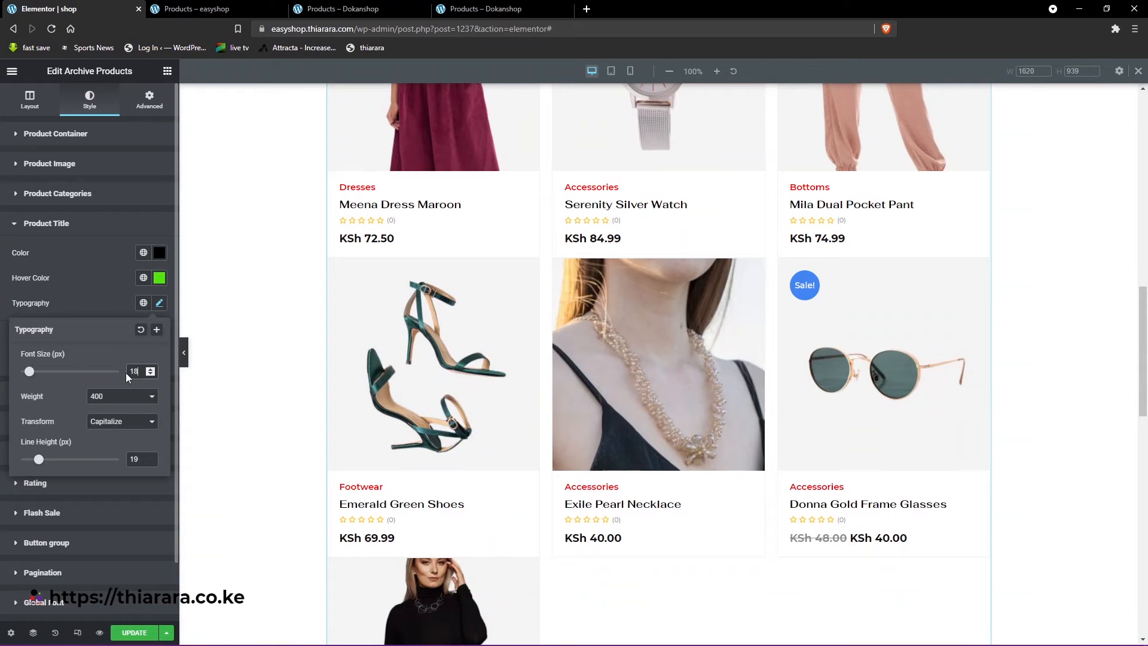
click(98, 396)
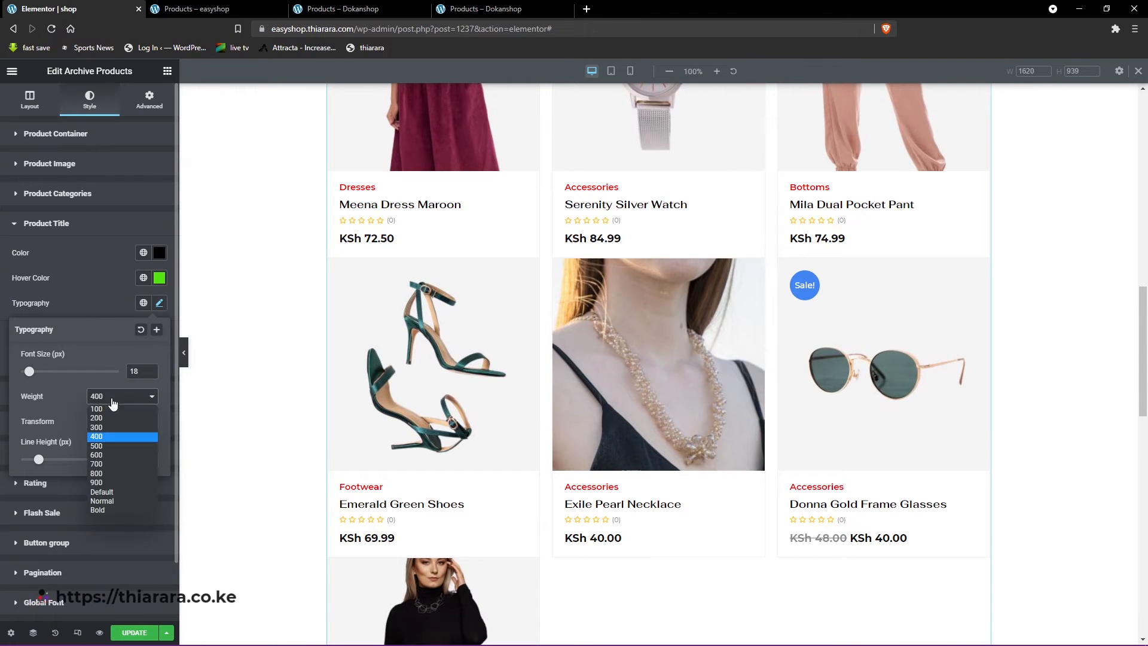
click(97, 455)
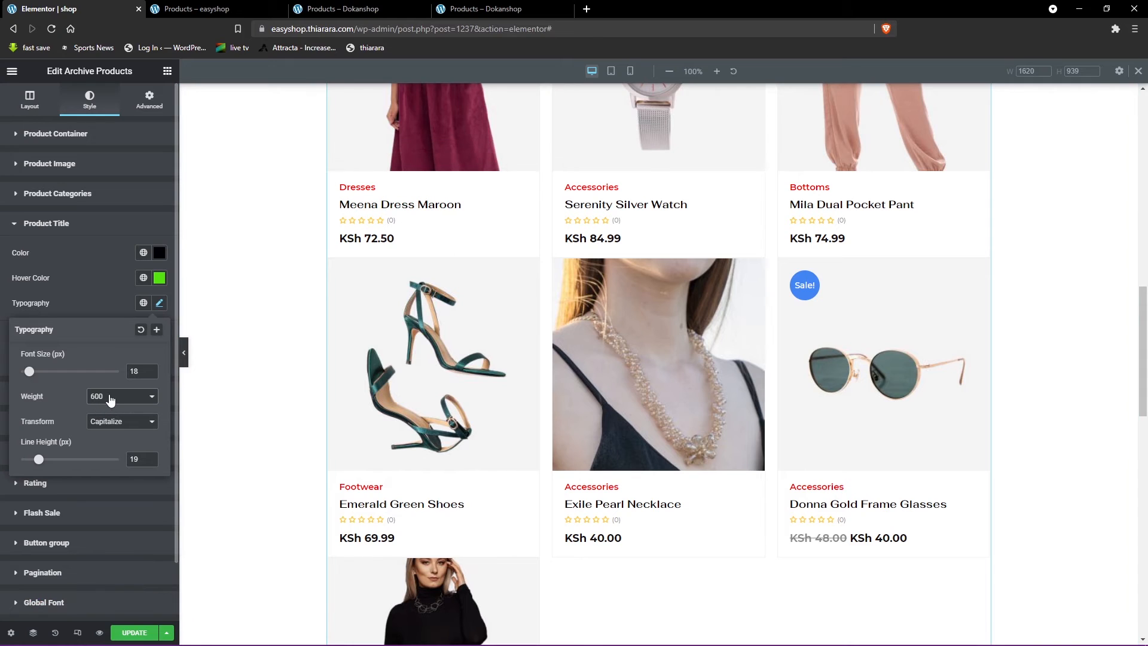
click(96, 303)
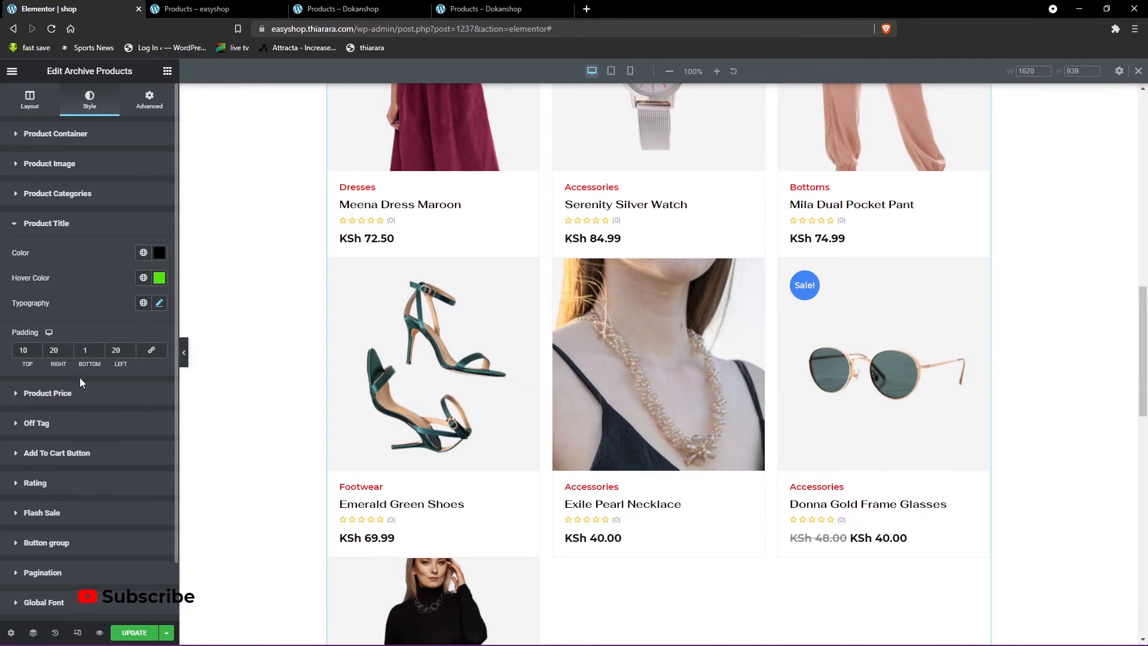
- Review the Product Price settings and typography, and open the Off Tag style settings
click(62, 395)
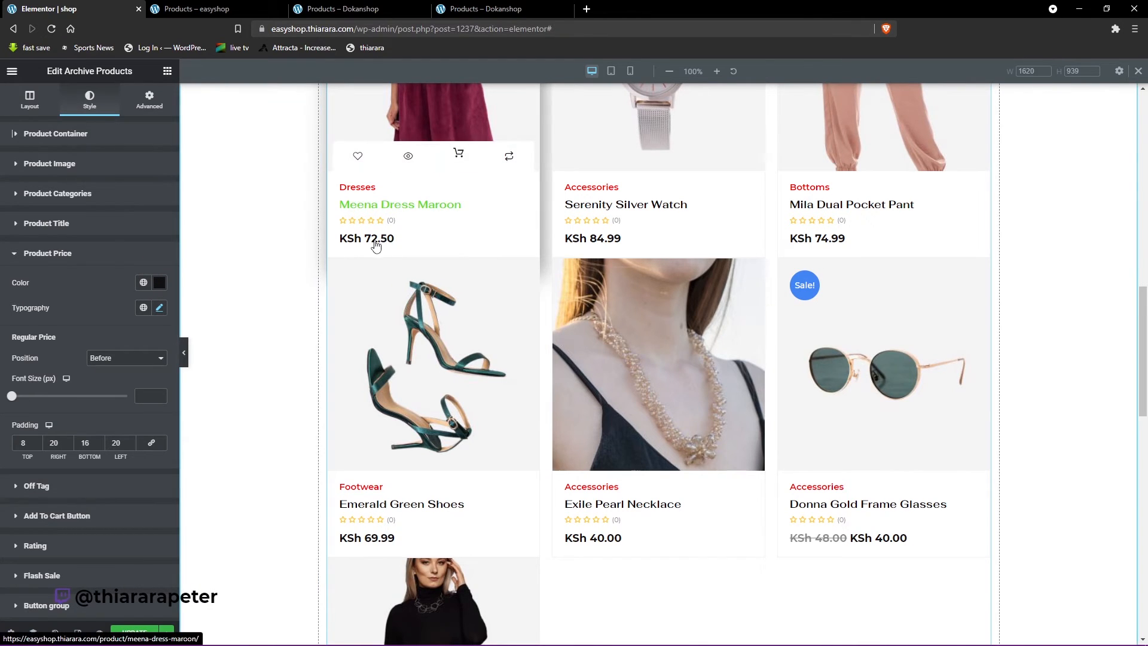
click(159, 307)
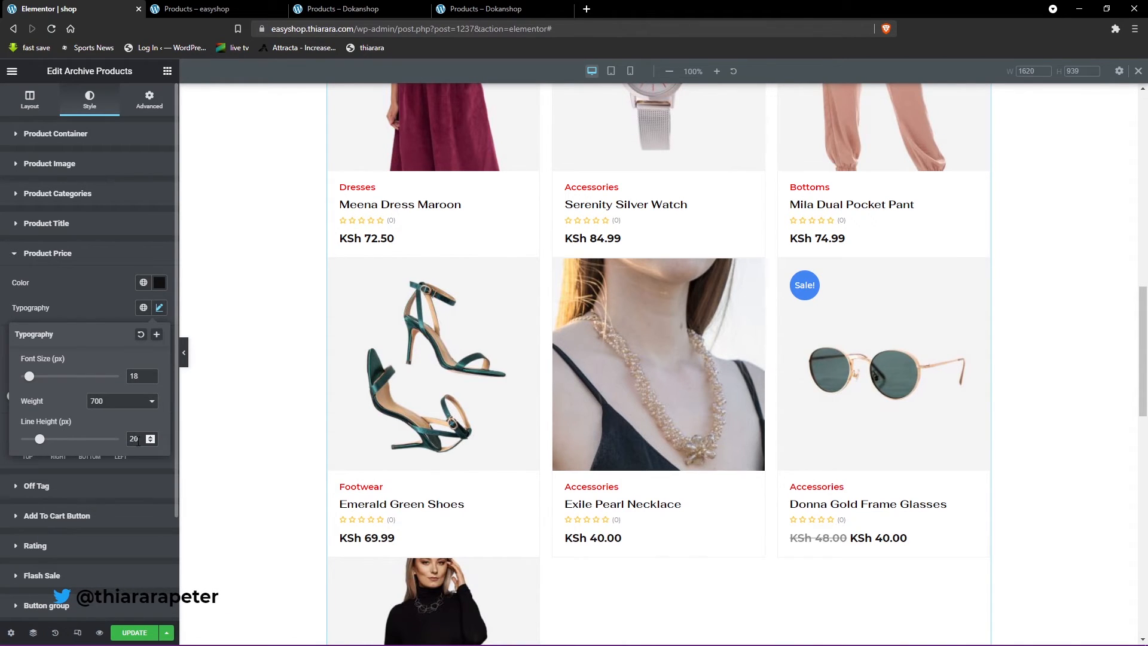
click(70, 290)
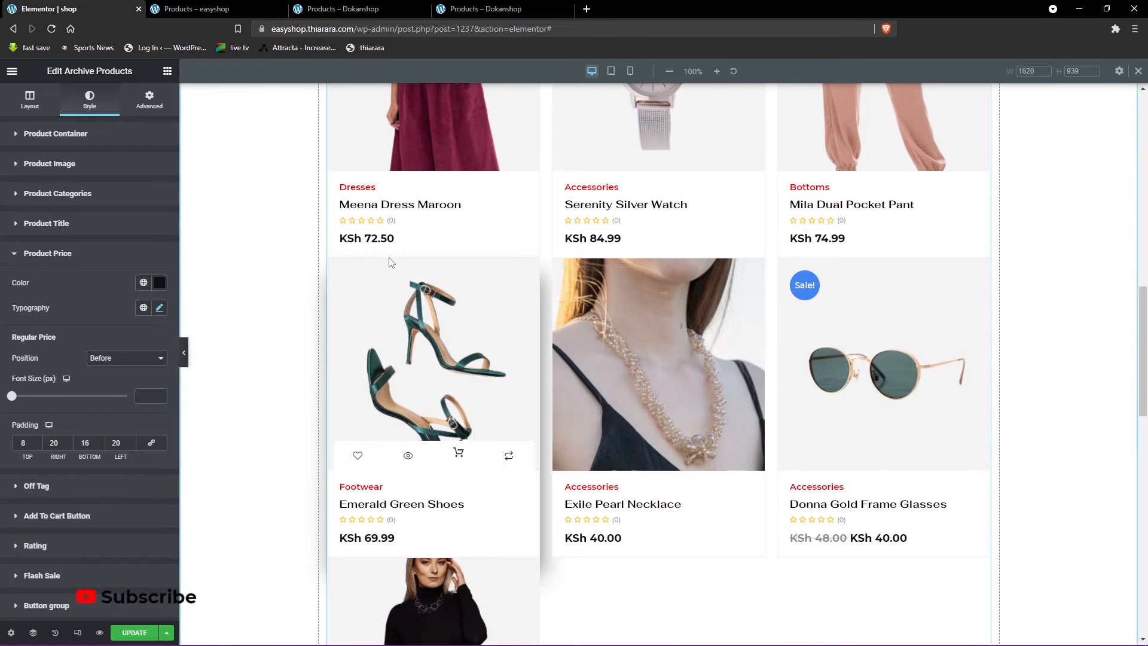
click(47, 488)
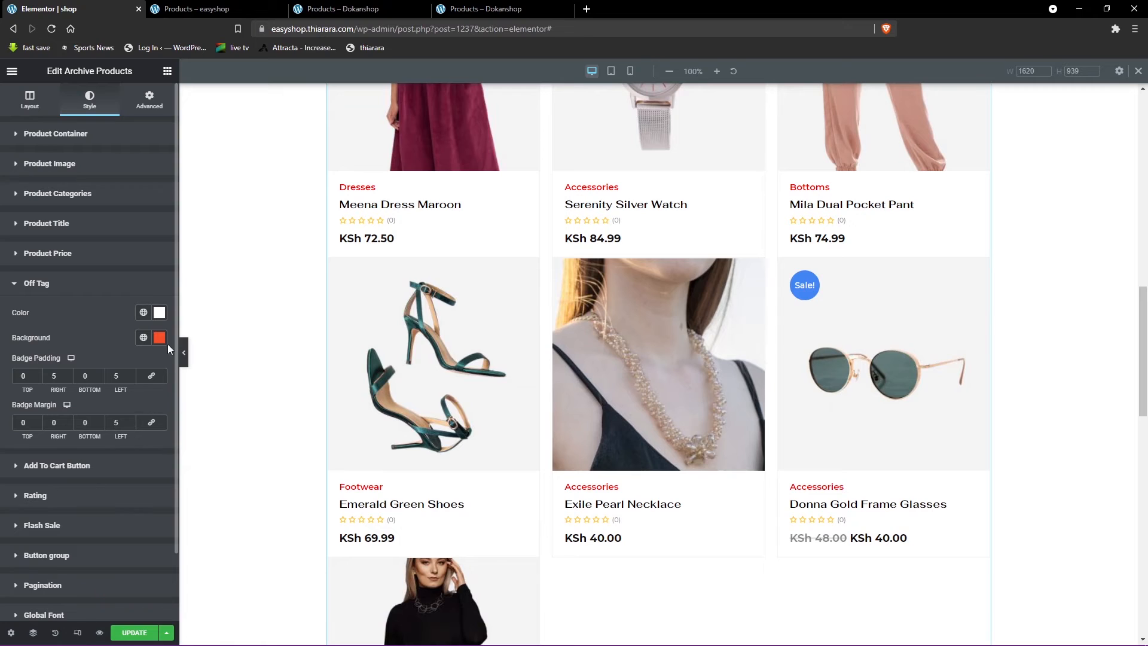
- Set the Add To Cart button's normal background color to #000000
click(70, 471)
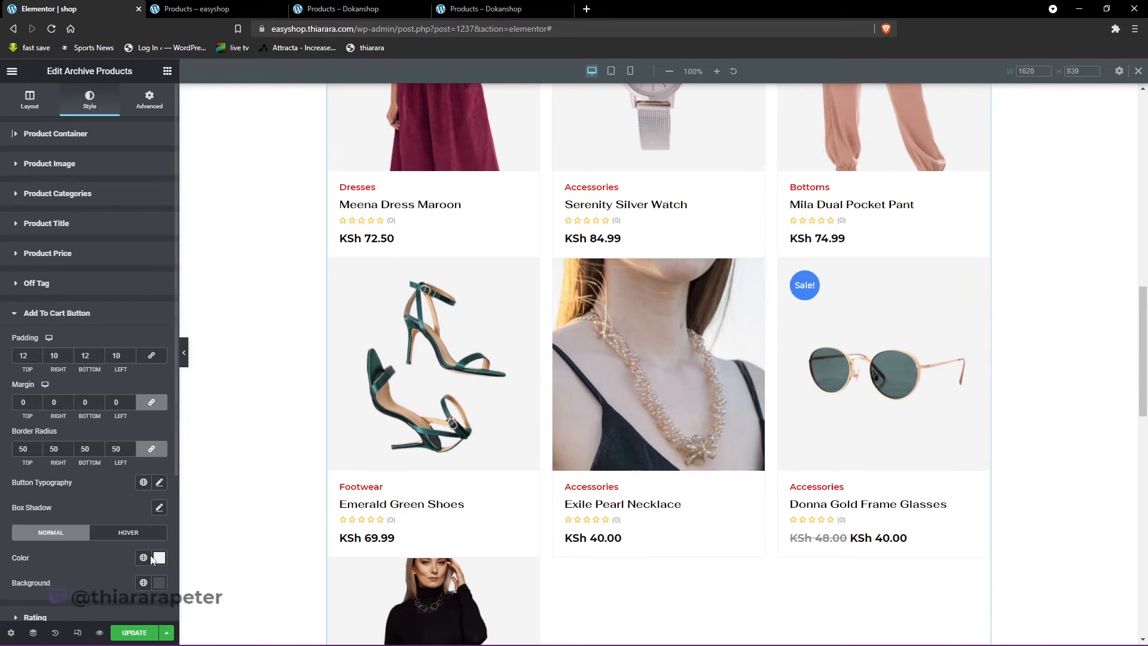
click(159, 584)
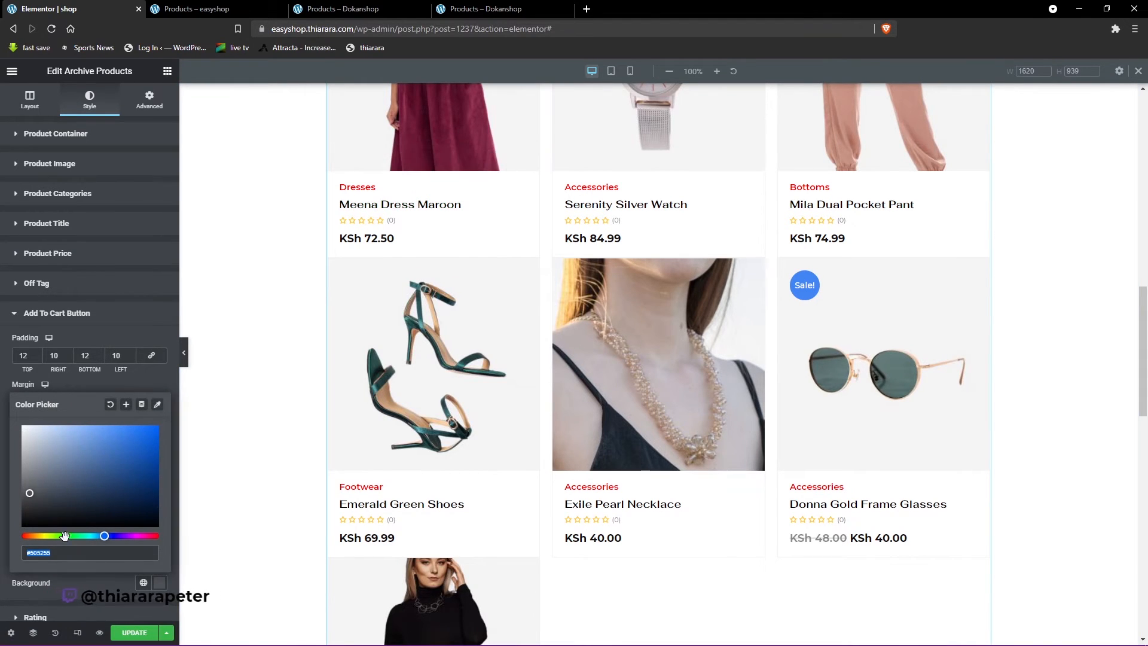
drag(29, 511, 23, 526)
mouse_move(463, 162)
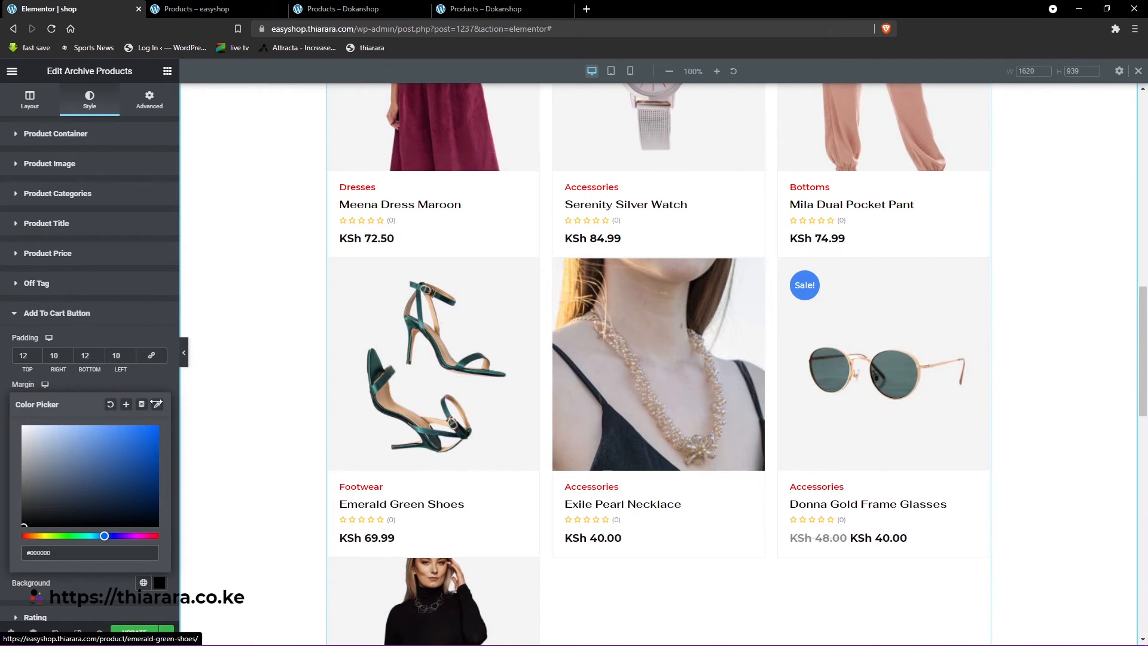
click(110, 318)
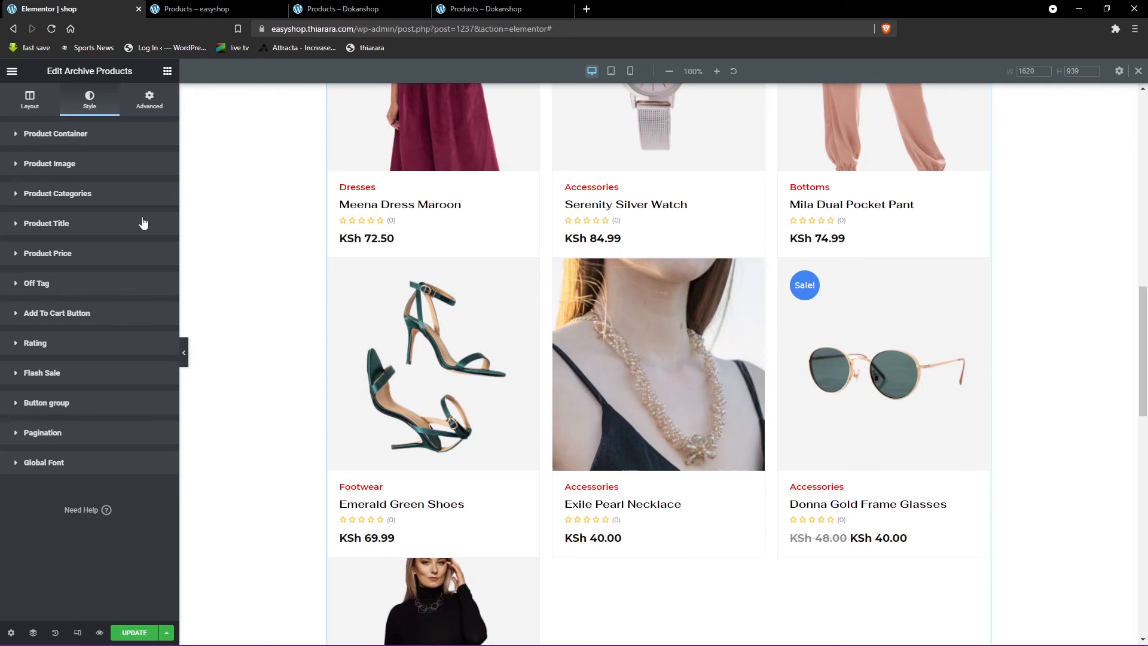
- Compare the Add To Cart button with the one on the Dokanshop shop page and review its style settings
click(470, 10)
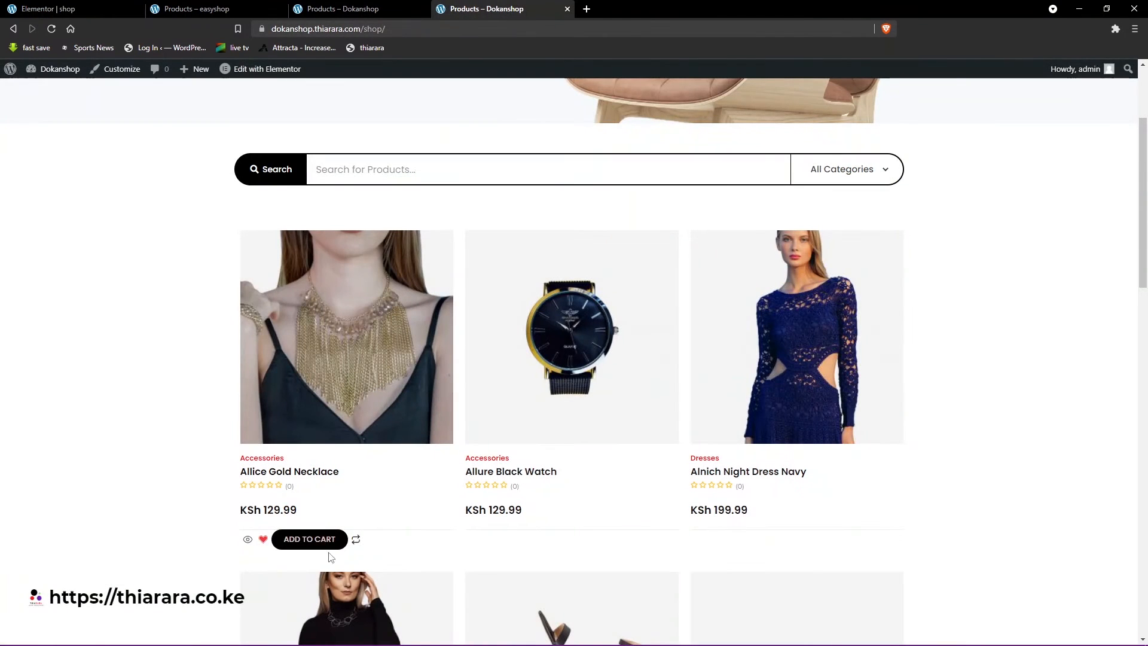
click(84, 6)
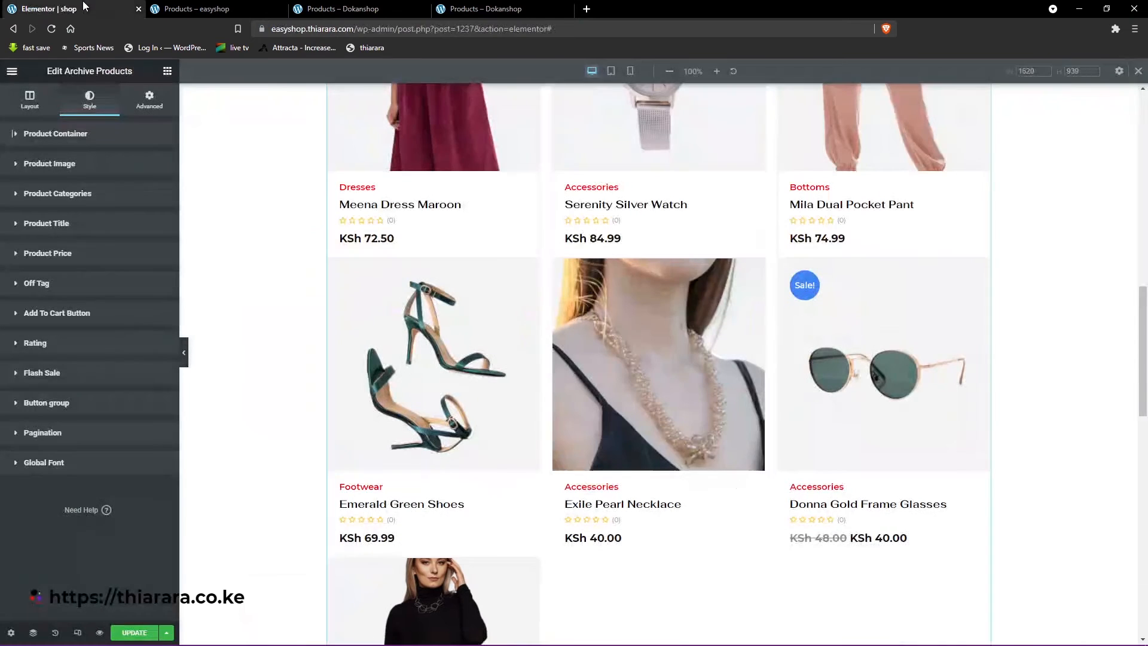
click(84, 315)
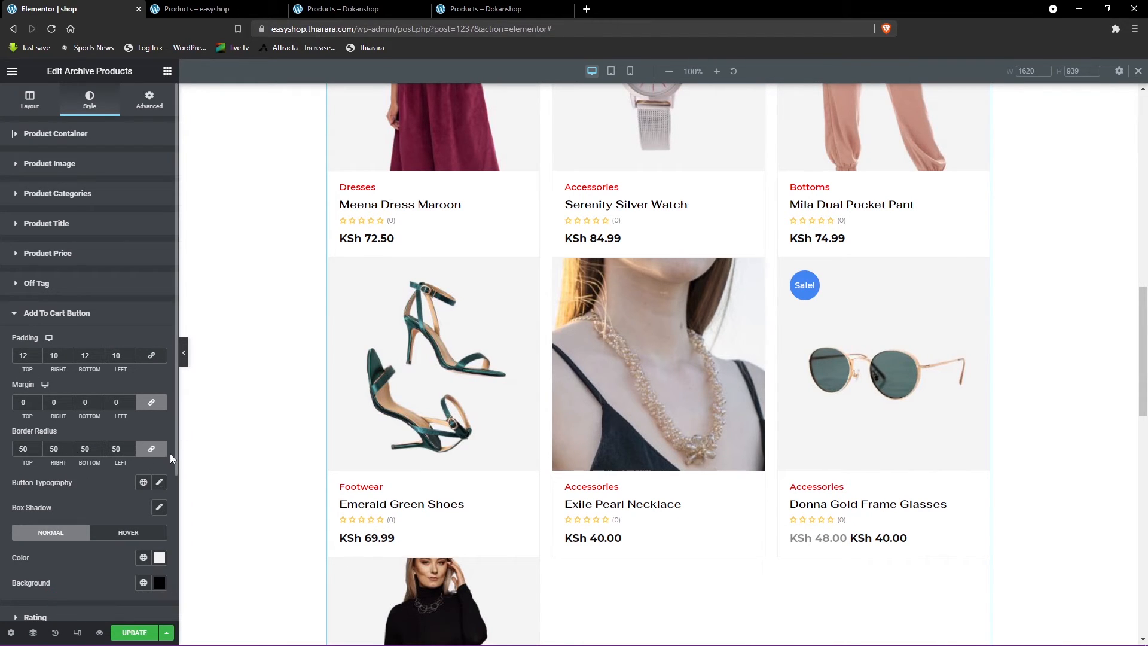
scroll(160, 515, down, 2)
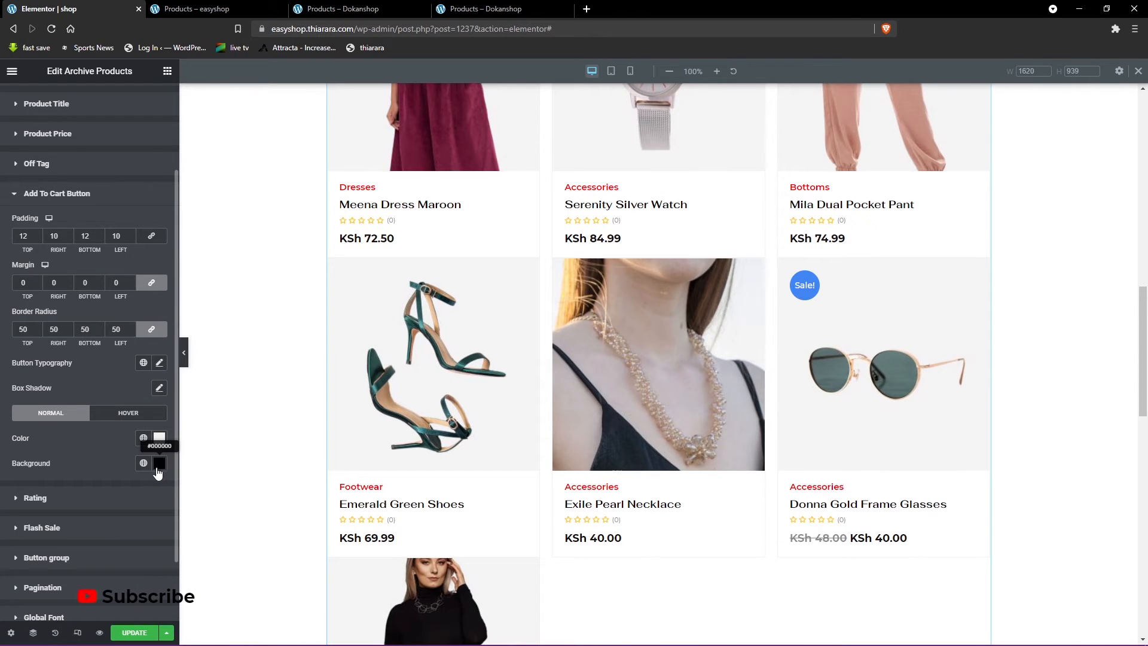
scroll(158, 472, down, 1)
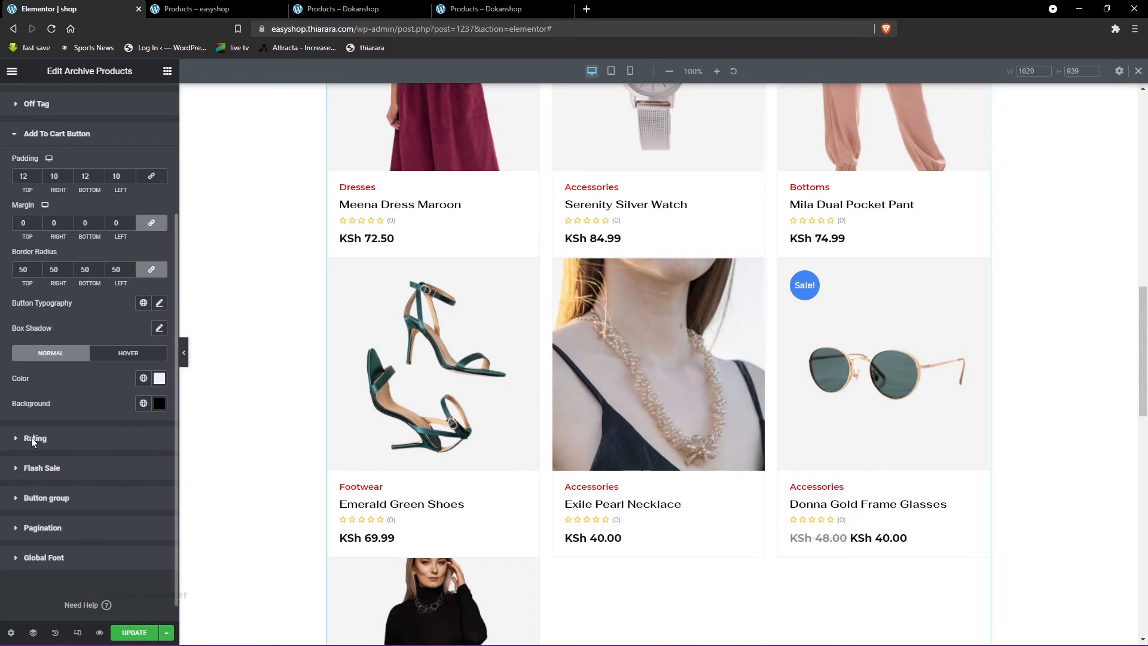
- Change the product rating star color to a saturated amber yellow
click(33, 438)
click(158, 373)
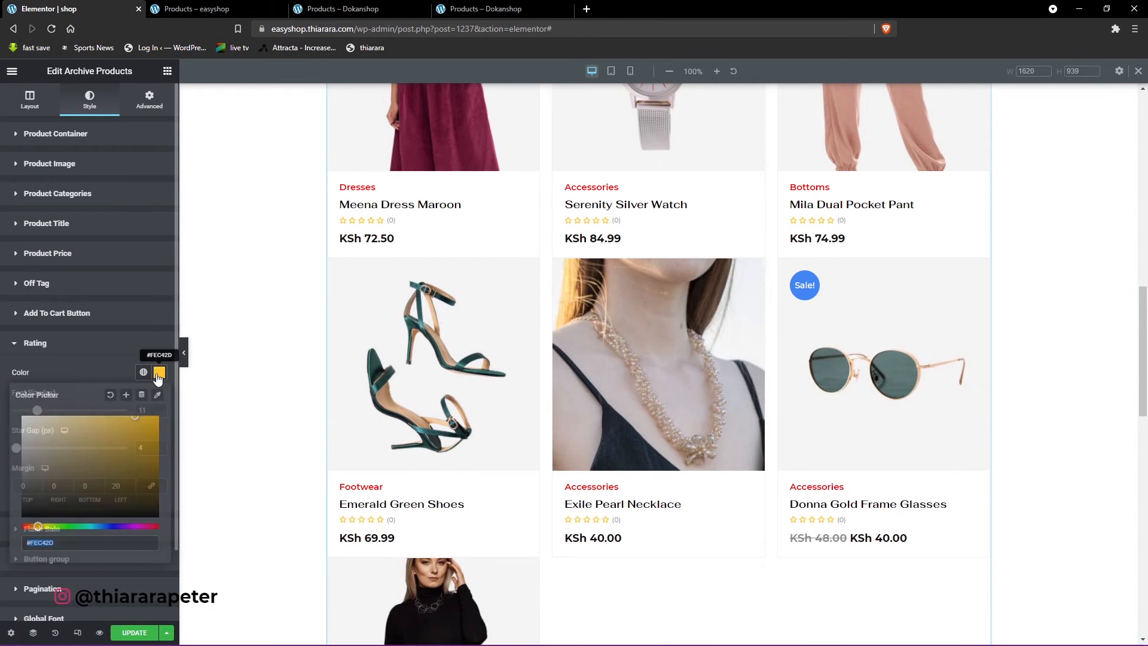
click(132, 439)
mouse_move(152, 426)
mouse_down()
mouse_move(159, 417)
mouse_move(133, 477)
mouse_move(71, 506)
mouse_up()
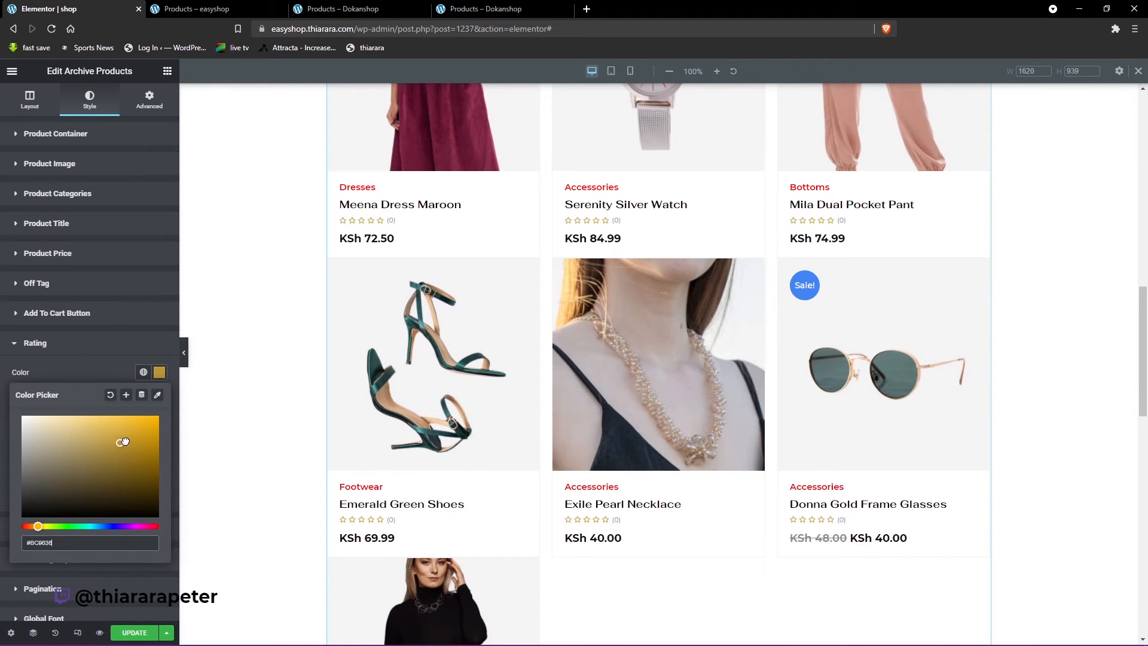
click(108, 357)
click(91, 346)
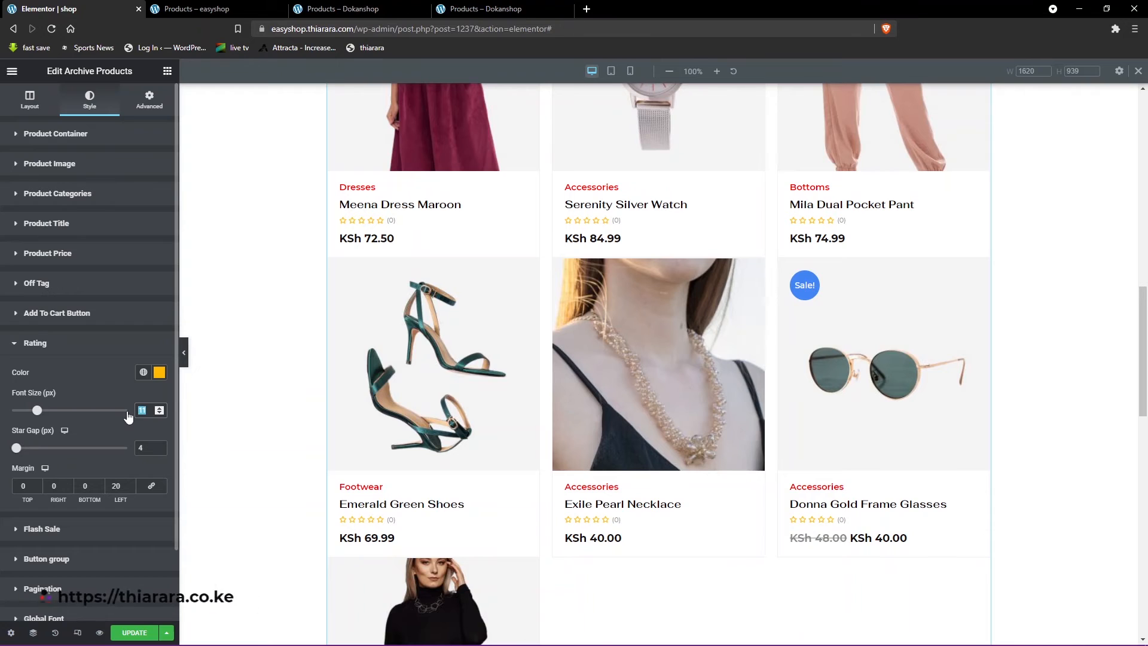
- Set the rating font size to 13 px and check the star gap setting
text(13)
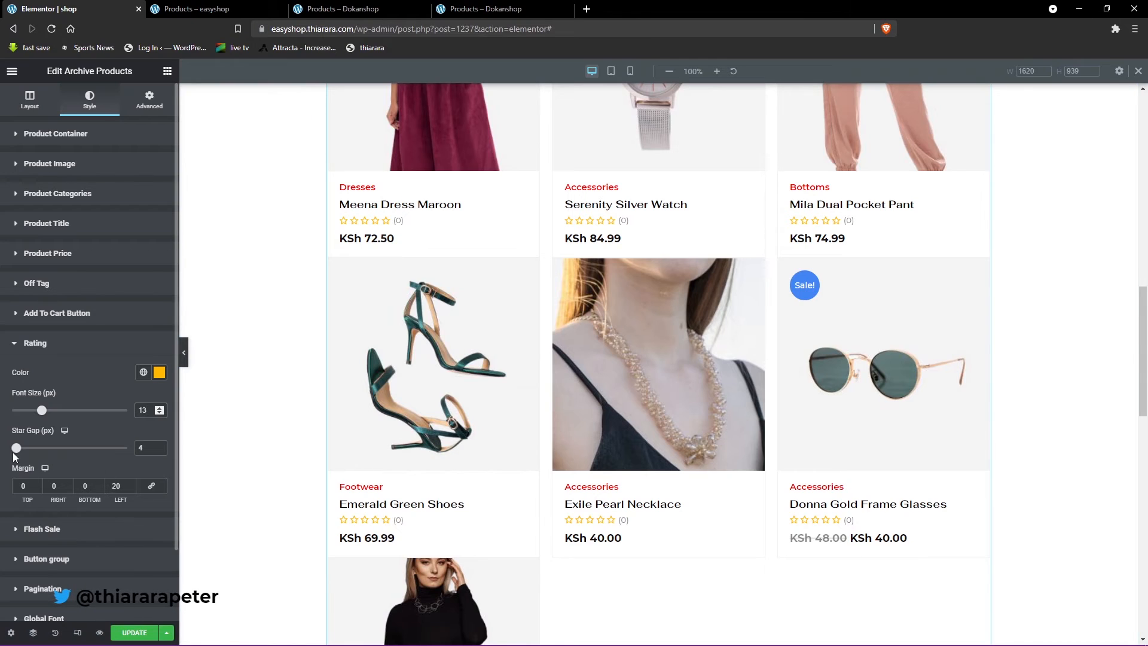
click(146, 449)
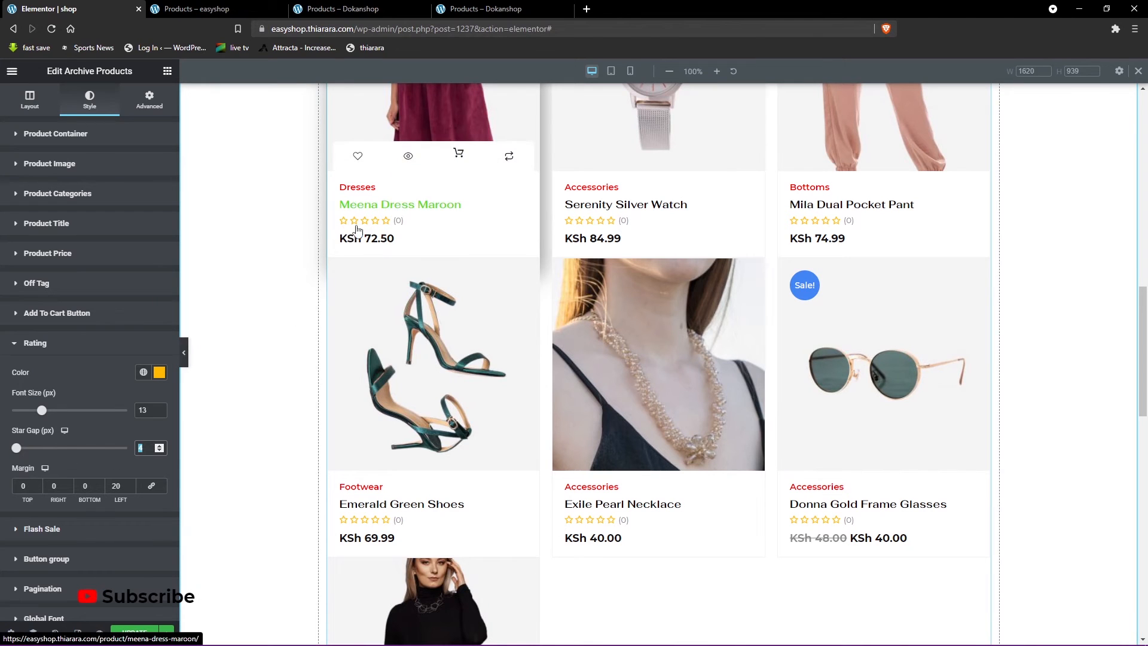
click(70, 464)
- Set the Flash Sale badge background color to the softer blue #558BE4
click(49, 530)
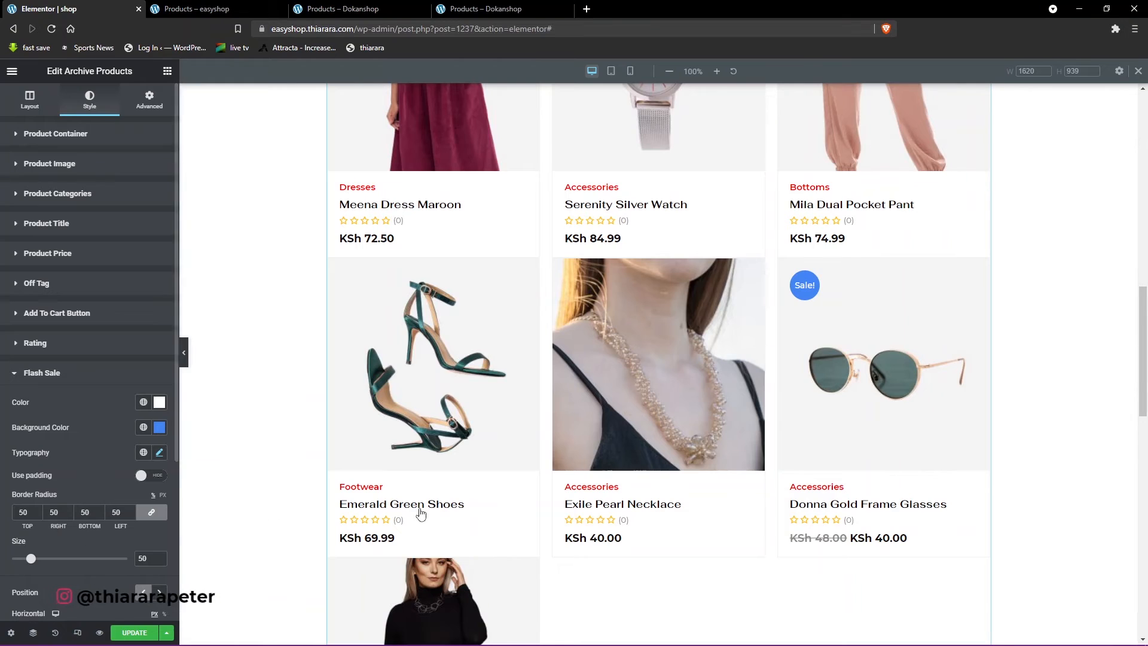
scroll(741, 490, down, 3)
scroll(776, 268, up, 2)
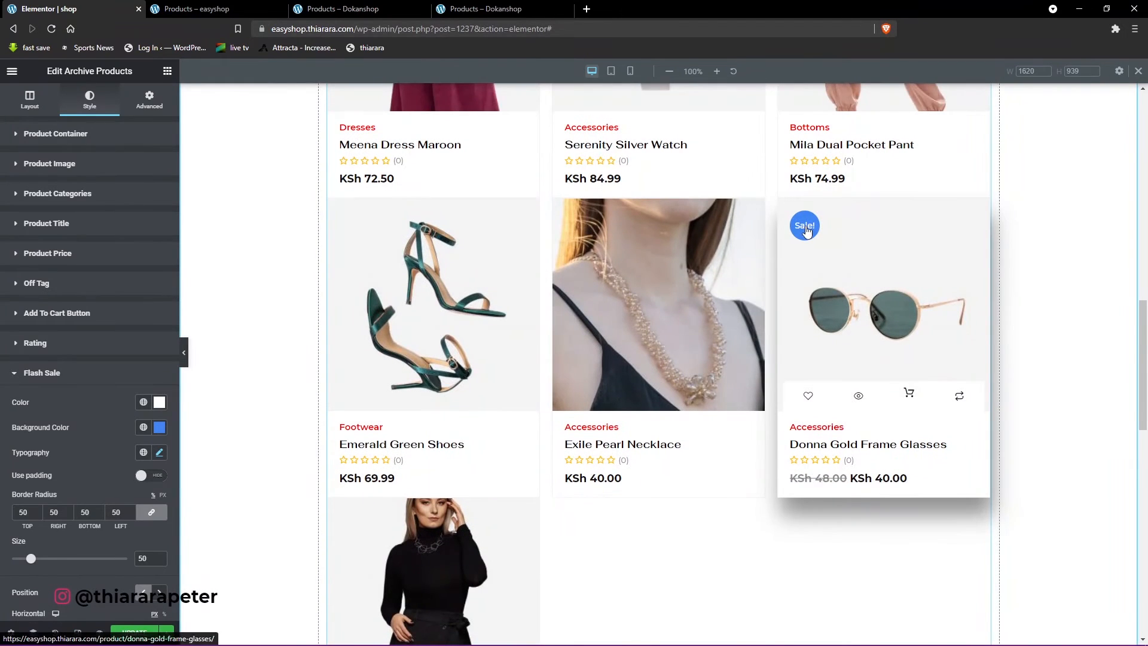
click(159, 427)
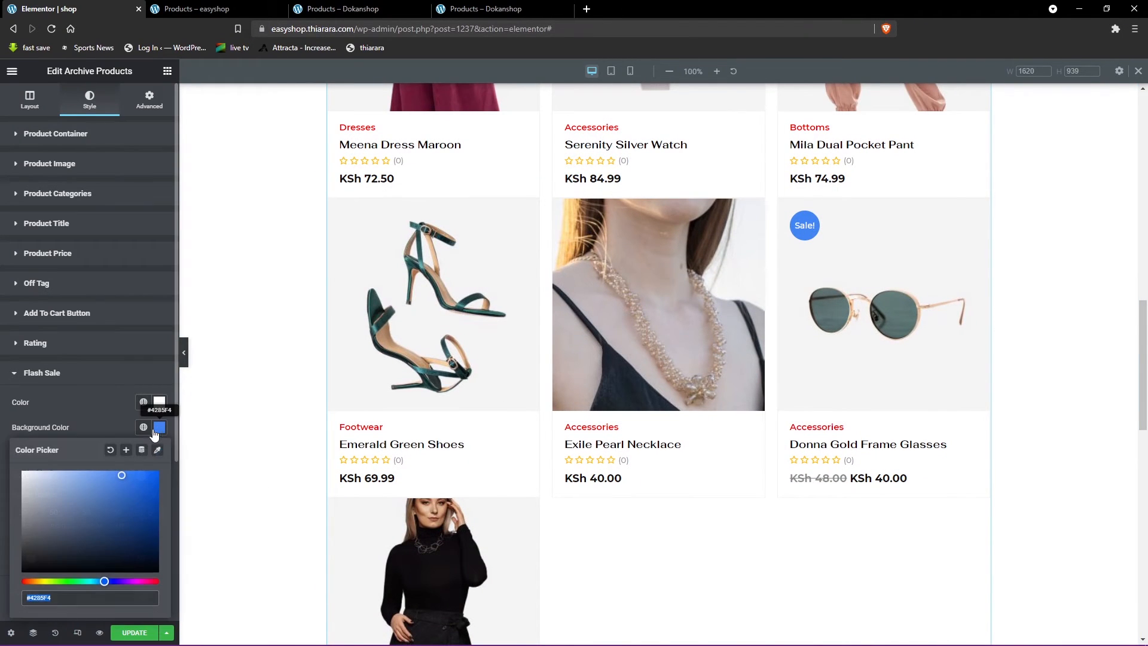
drag(47, 540, 108, 482)
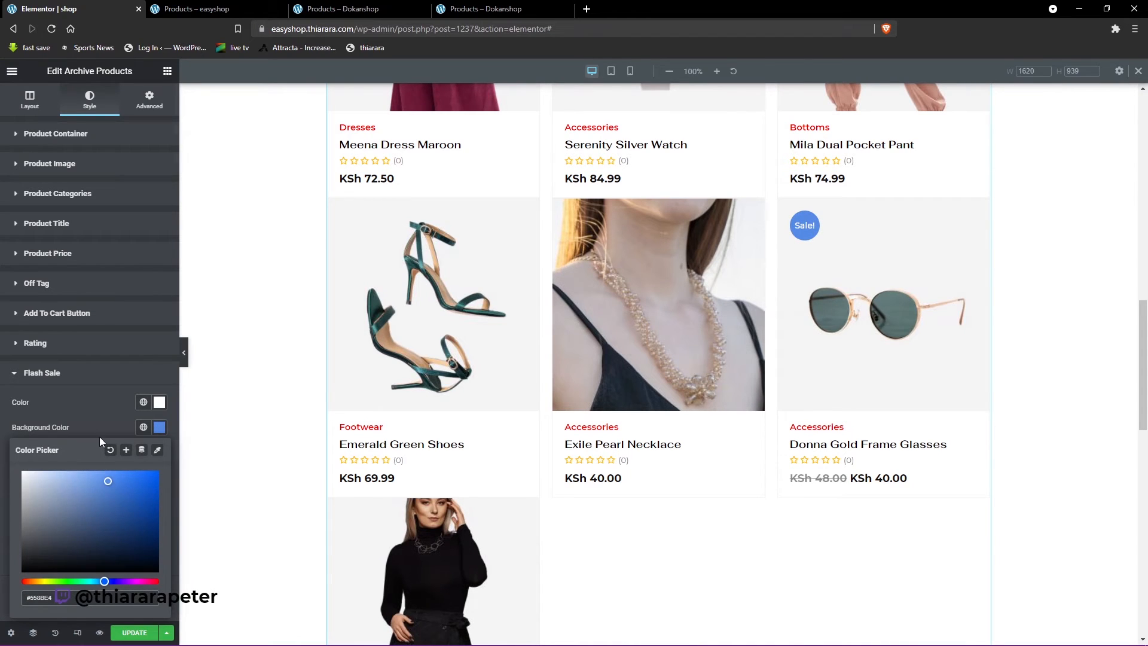
click(106, 407)
- Try red #F20808 as the Flash Sale badge text color and restore it to white
click(159, 402)
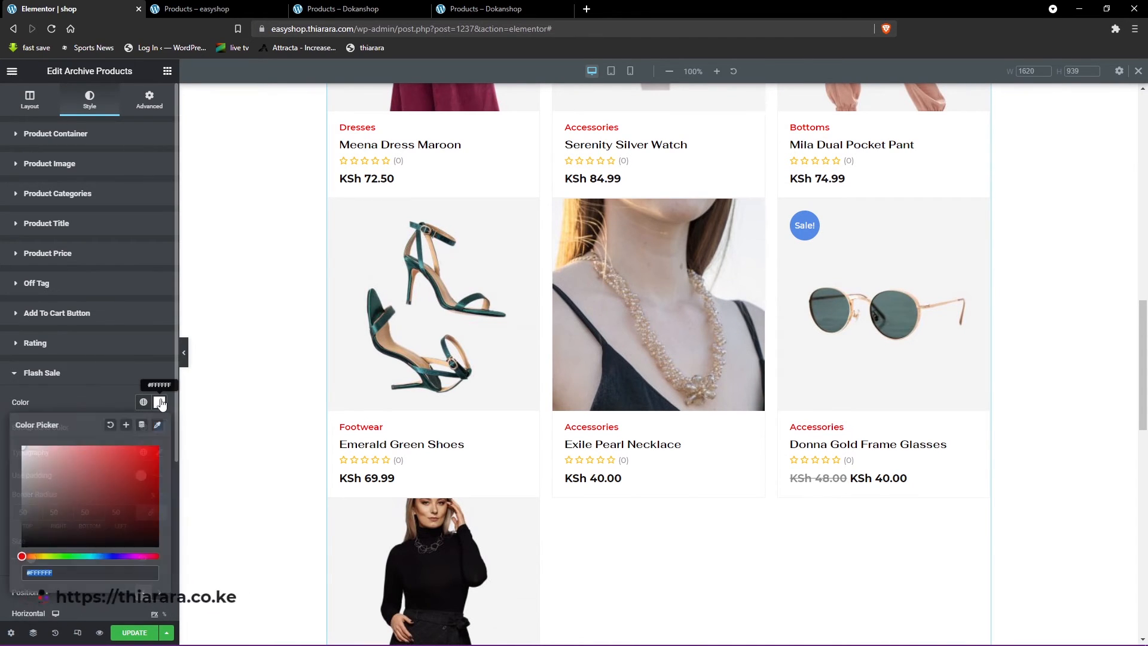
click(143, 462)
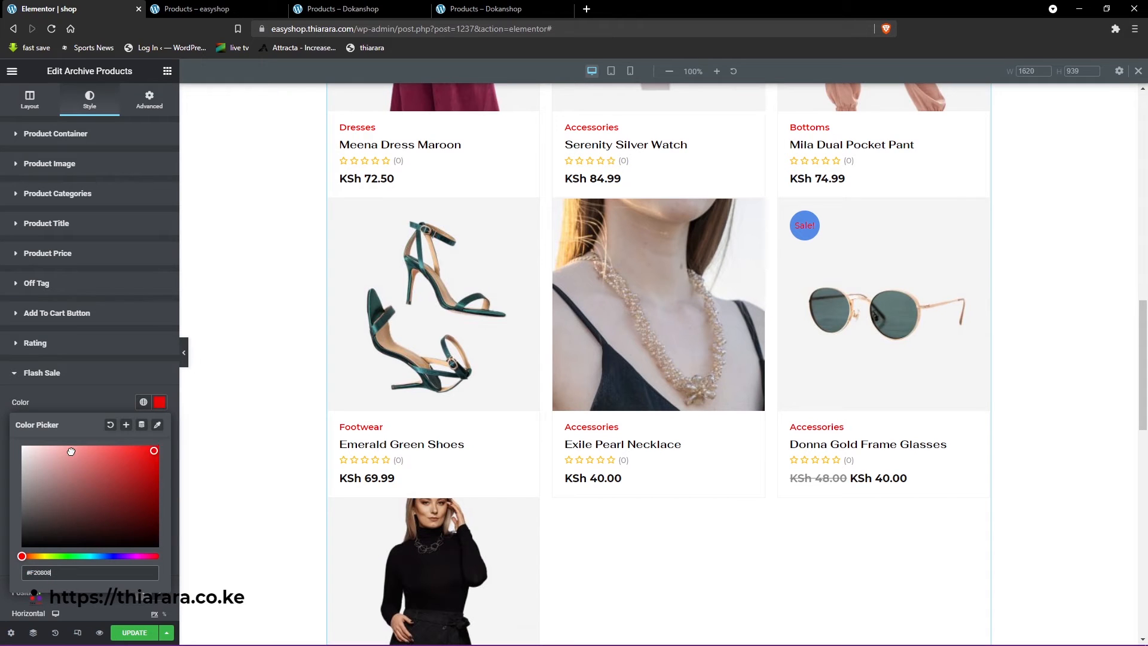
drag(71, 452, 6, 448)
click(62, 397)
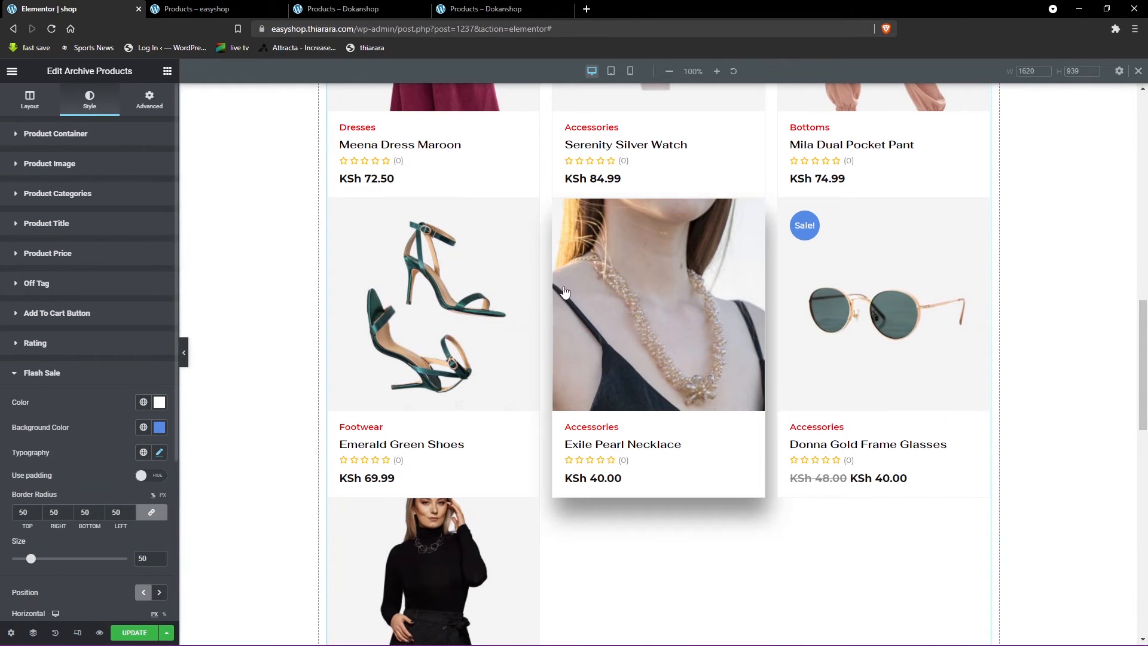
- Check the Flash Sale badge typography settings
click(159, 453)
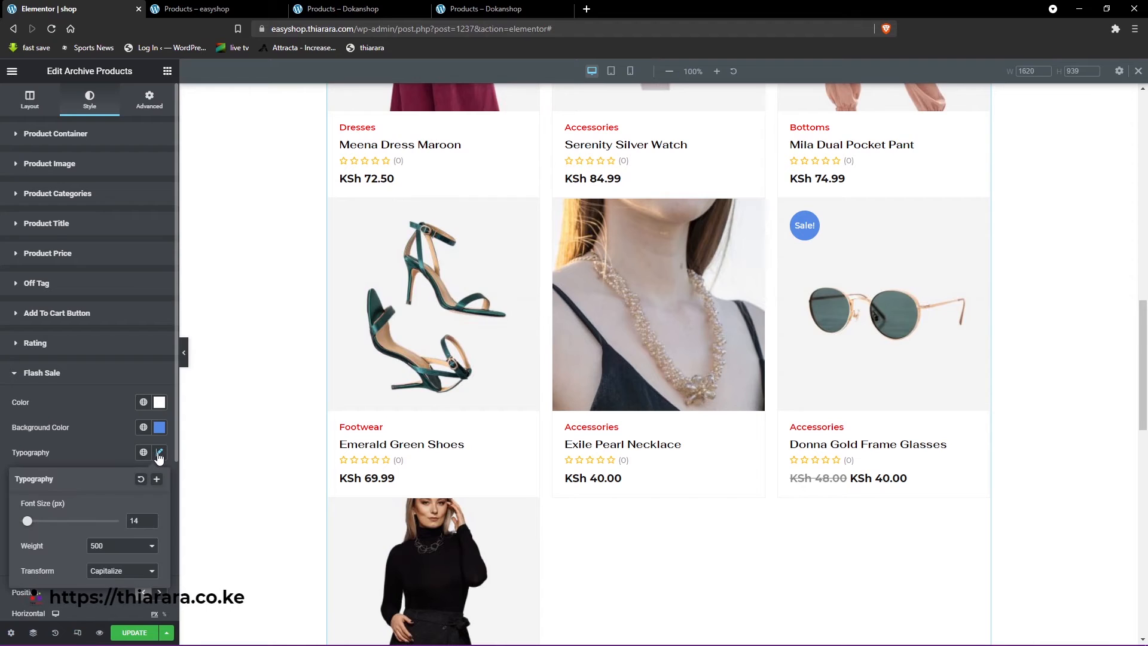
click(160, 454)
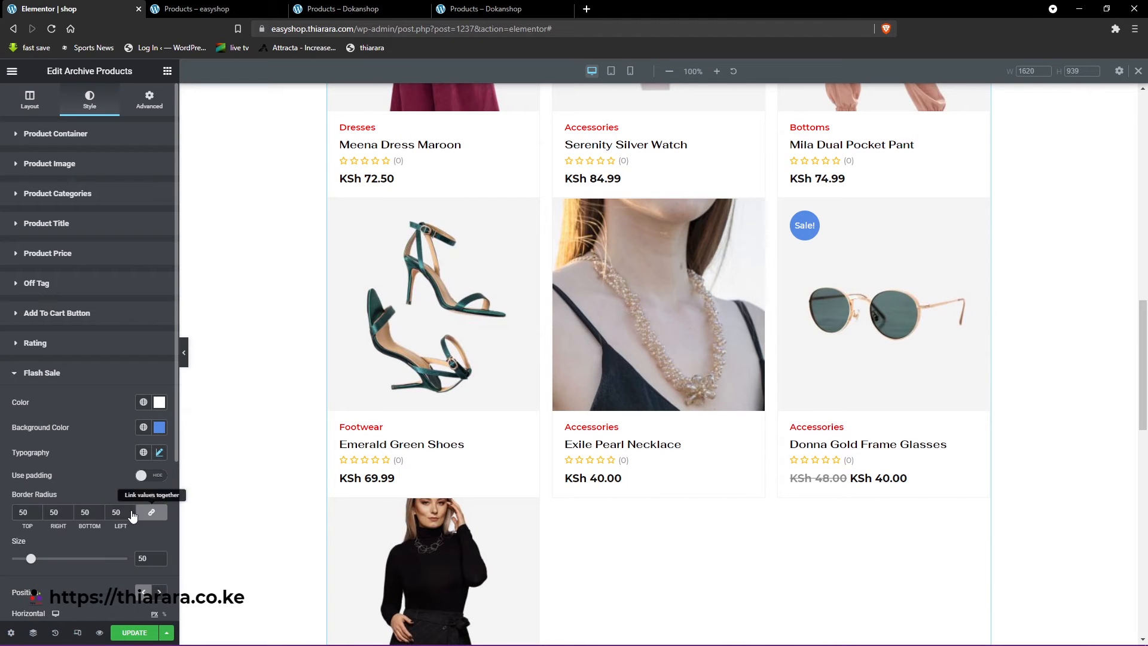
- Enable the Use padding option for the Flash Sale badge and review its border radius, padding and offset settings
click(153, 477)
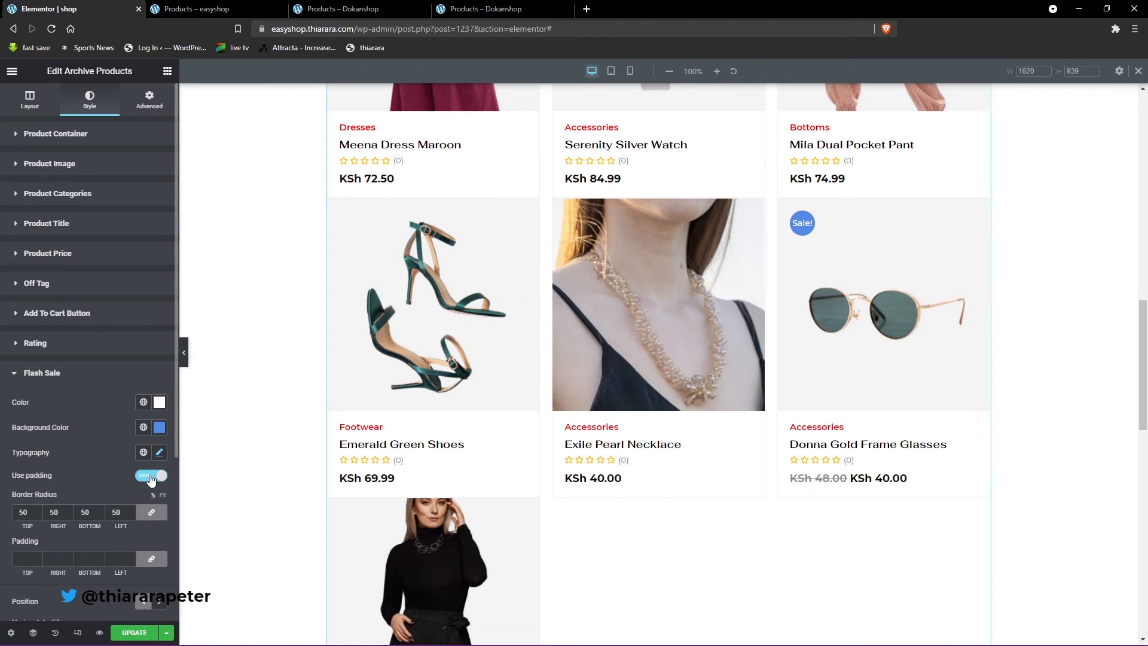
click(24, 513)
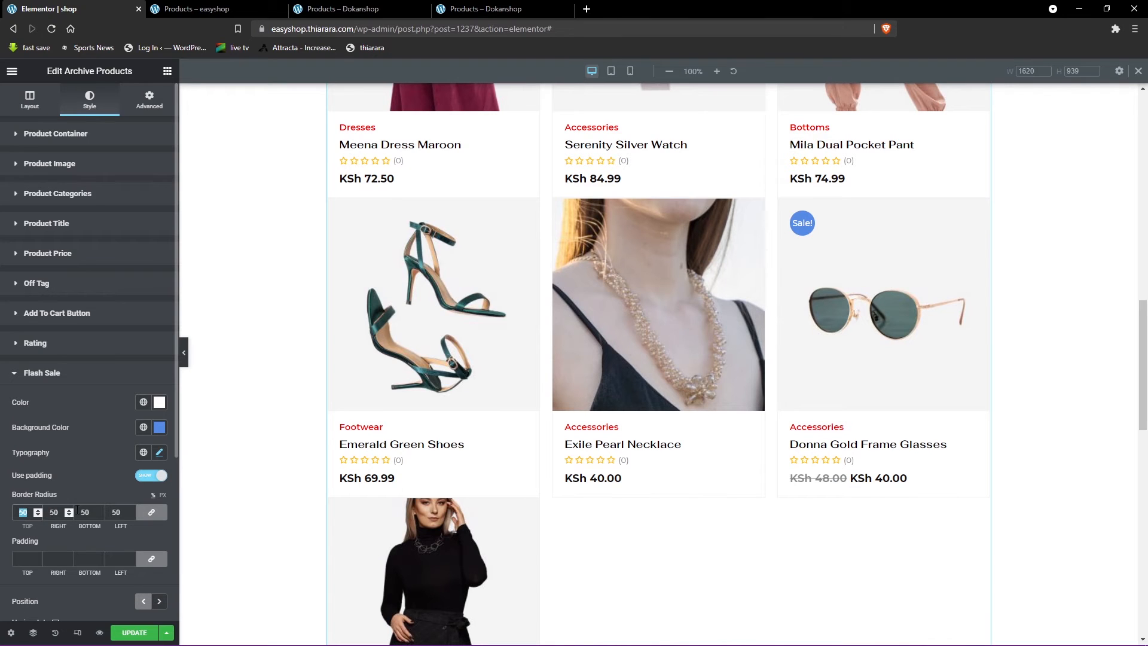
scroll(74, 548, down, 1)
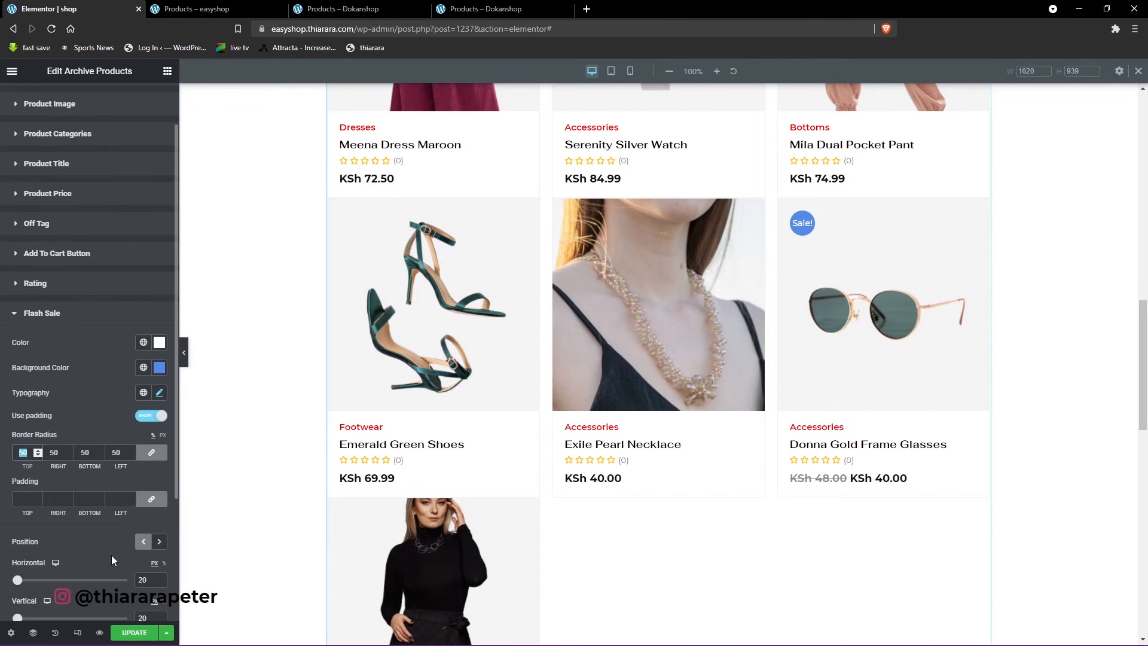
scroll(112, 560, down, 1)
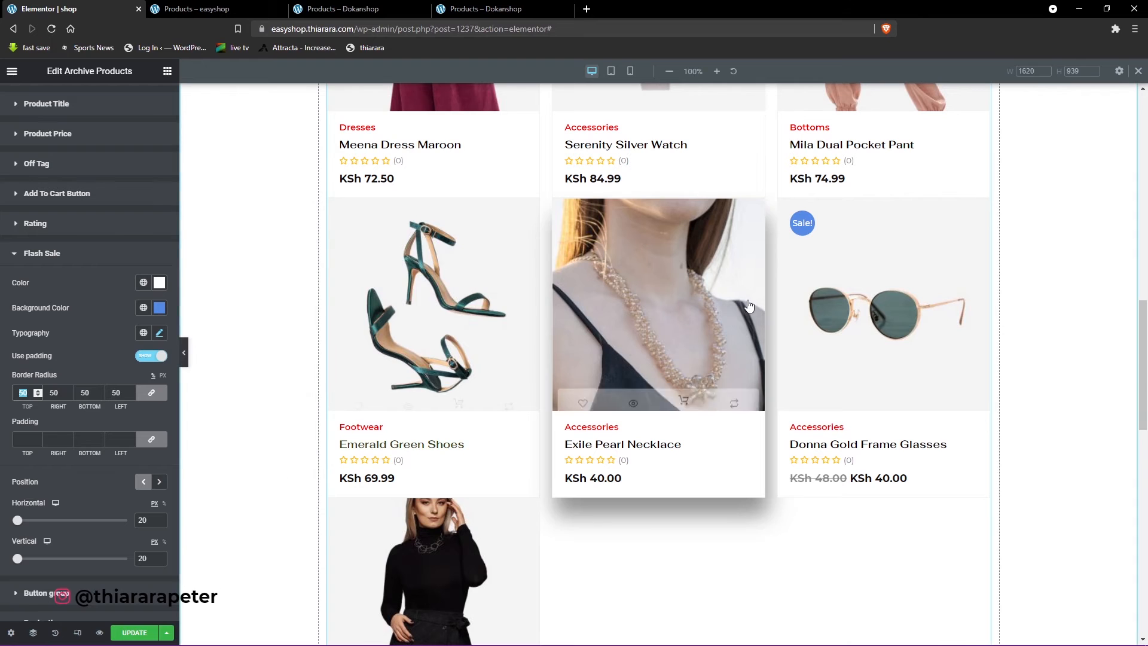
- Try right positioning and a 31 px horizontal offset for the Flash Sale badge, then restore left positioning and 20 px
click(161, 486)
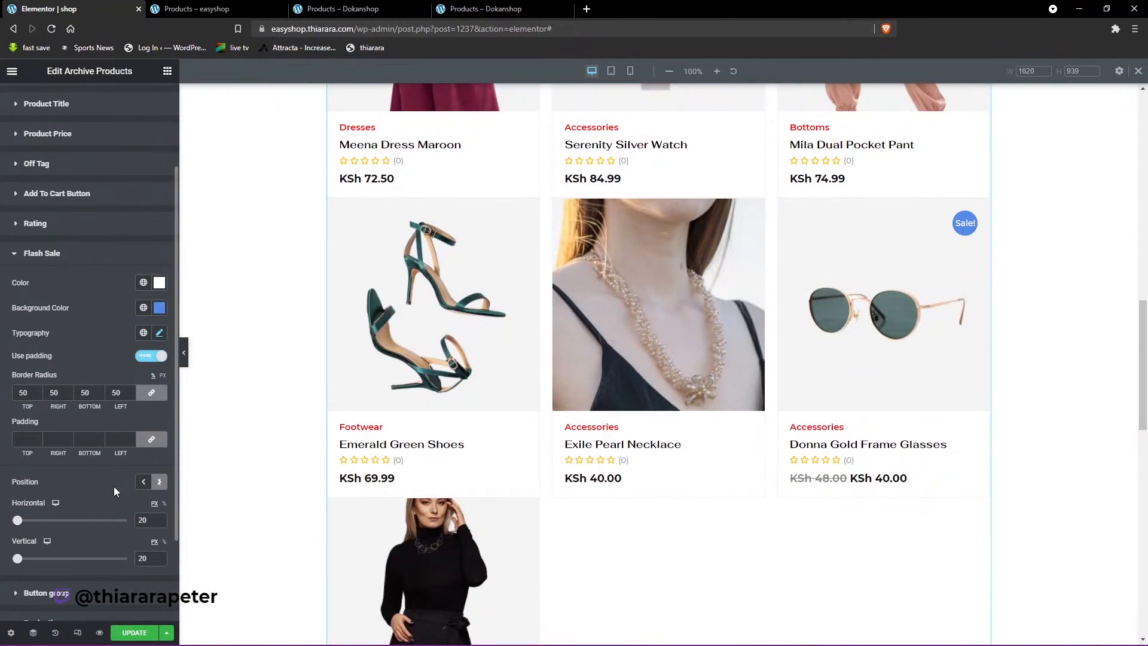
click(143, 485)
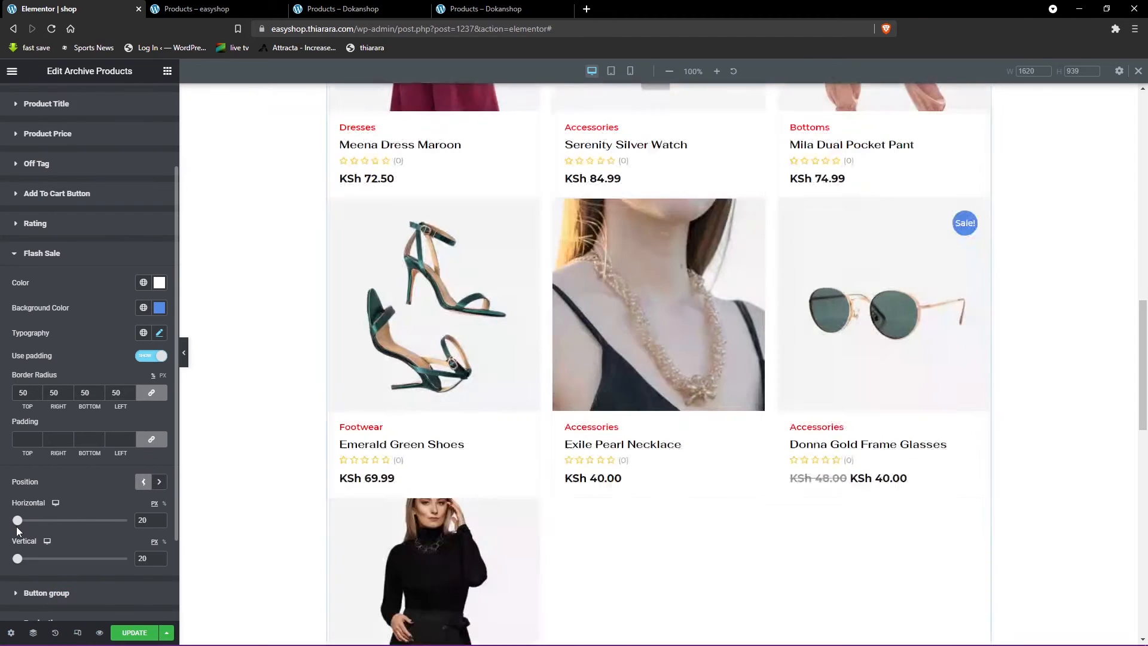
mouse_move(19, 524)
mouse_down()
mouse_move(49, 524)
mouse_move(23, 522)
mouse_up()
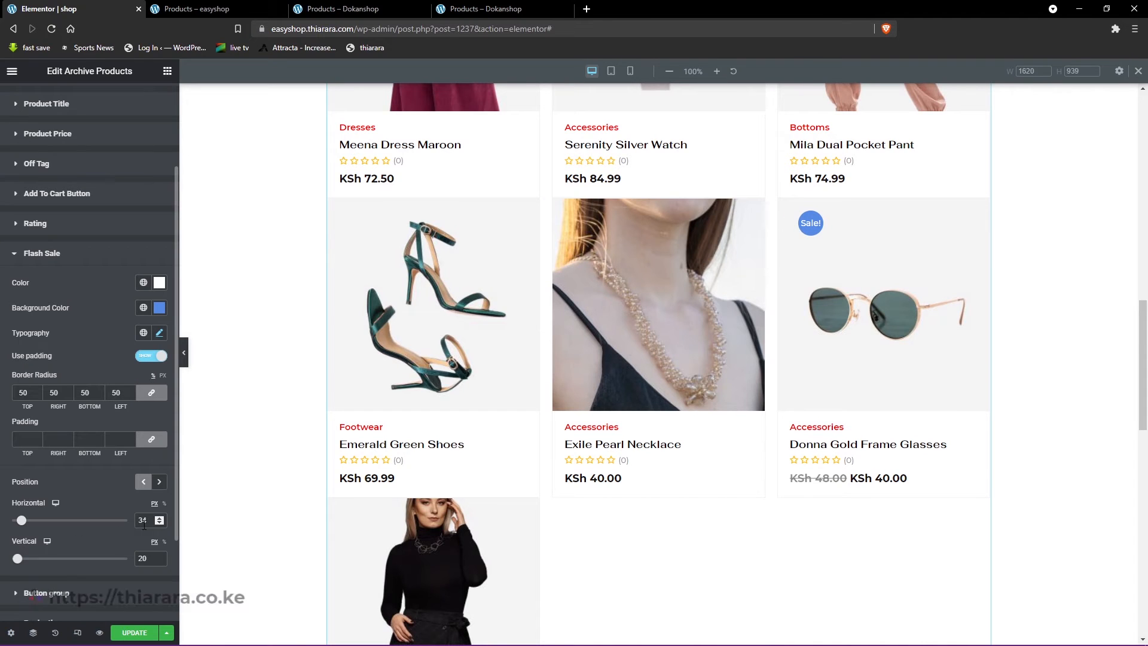
drag(149, 520, 115, 520)
text(20)
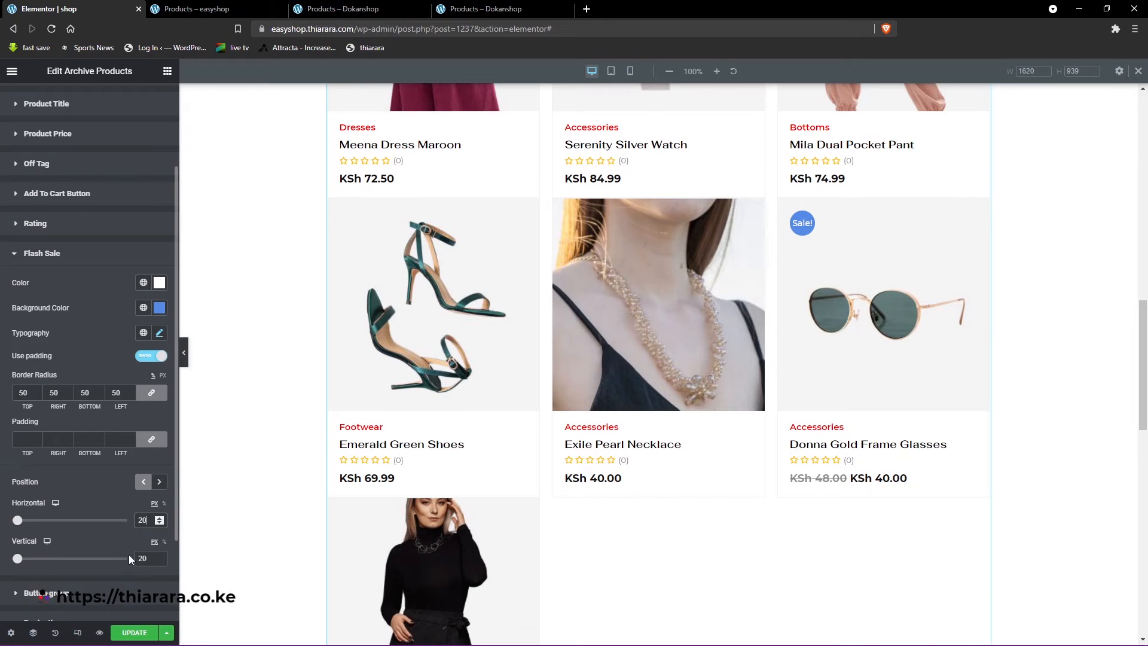
- Set the product button group's background color to black #000000 and its icon color to white #FFFFFF
scroll(108, 556, down, 1)
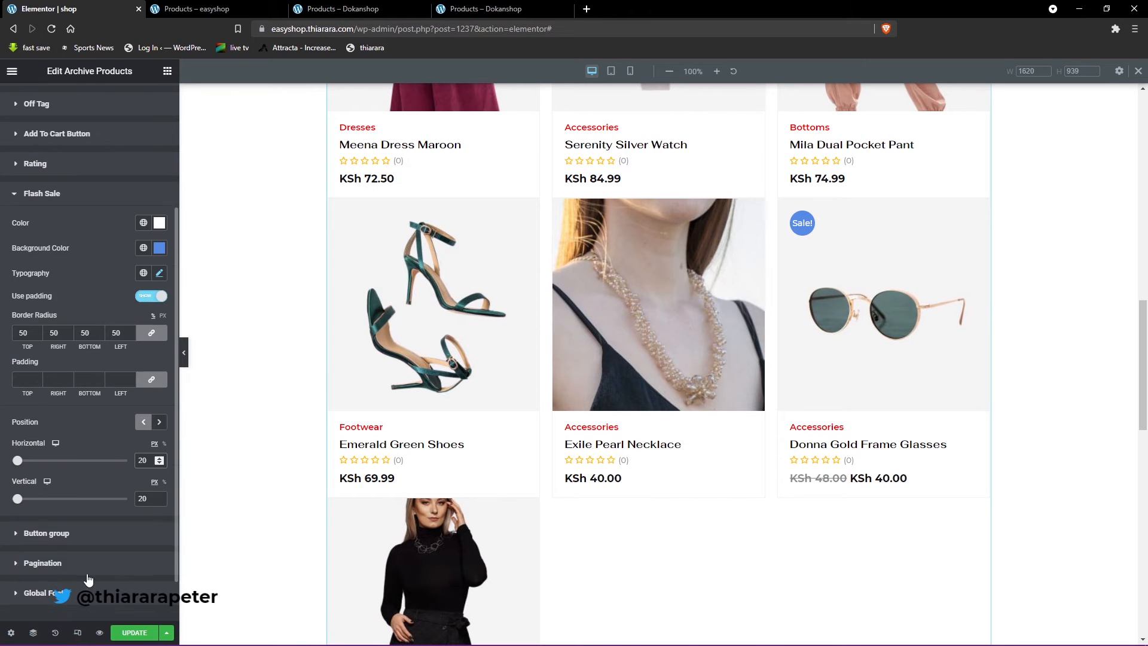
click(60, 534)
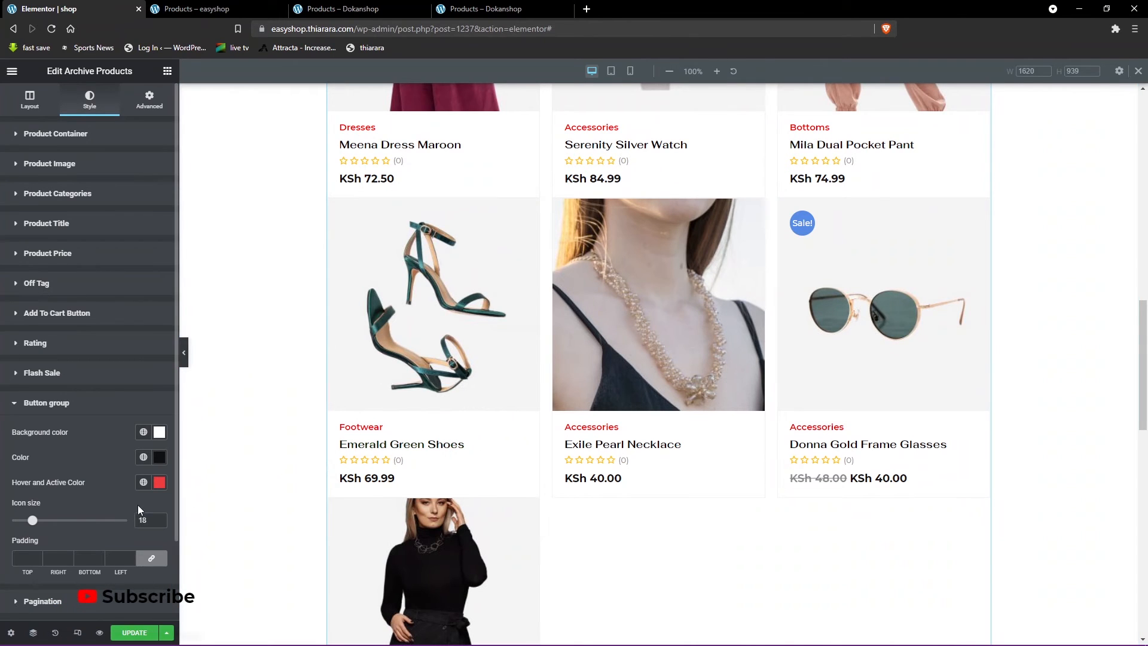
scroll(25, 556, down, 1)
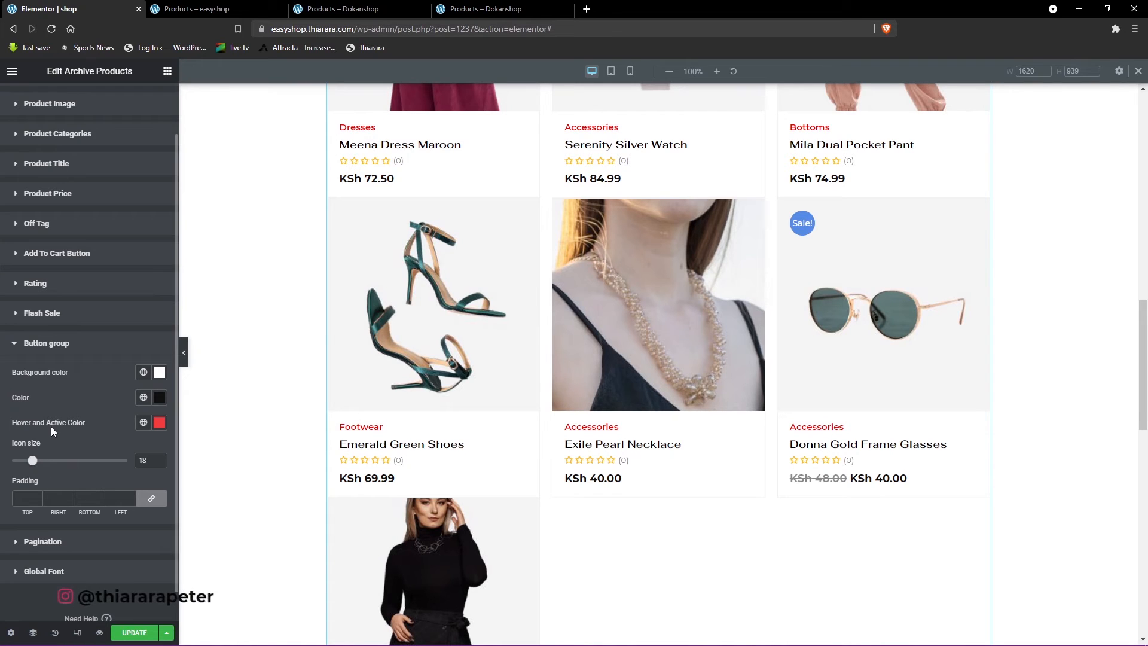
click(160, 373)
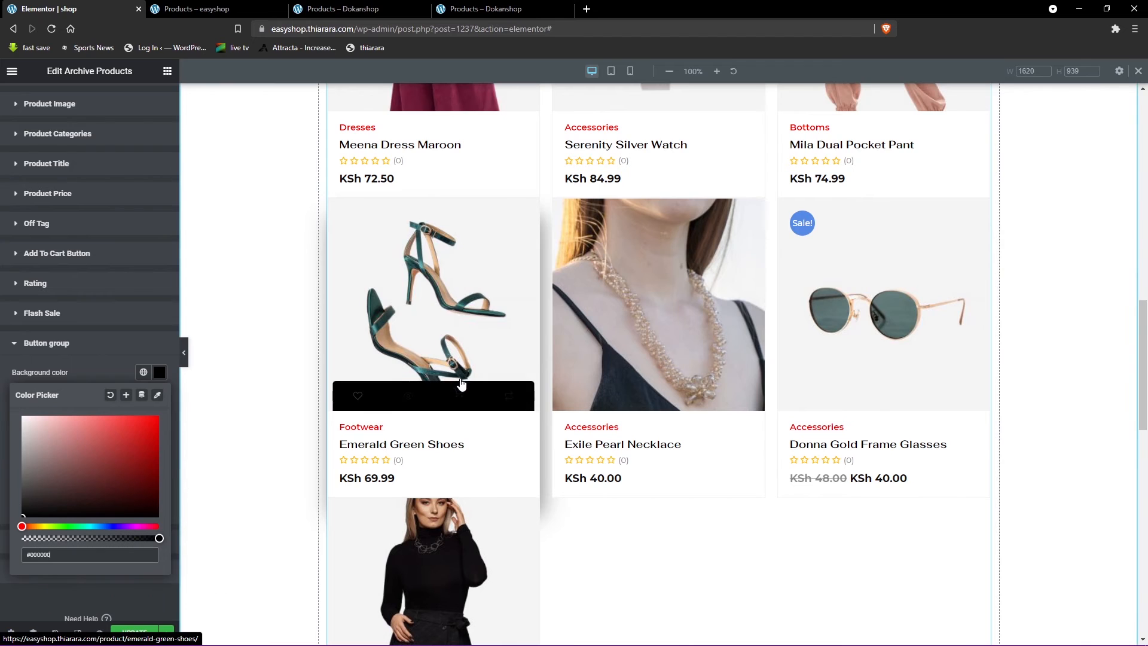
click(99, 375)
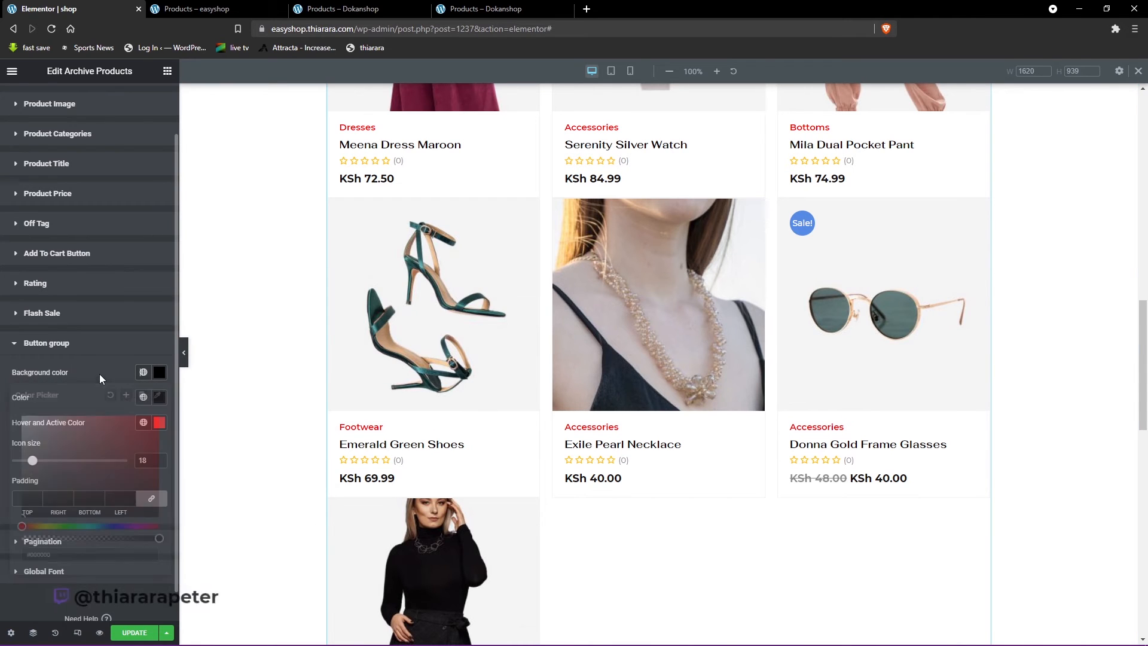
click(159, 397)
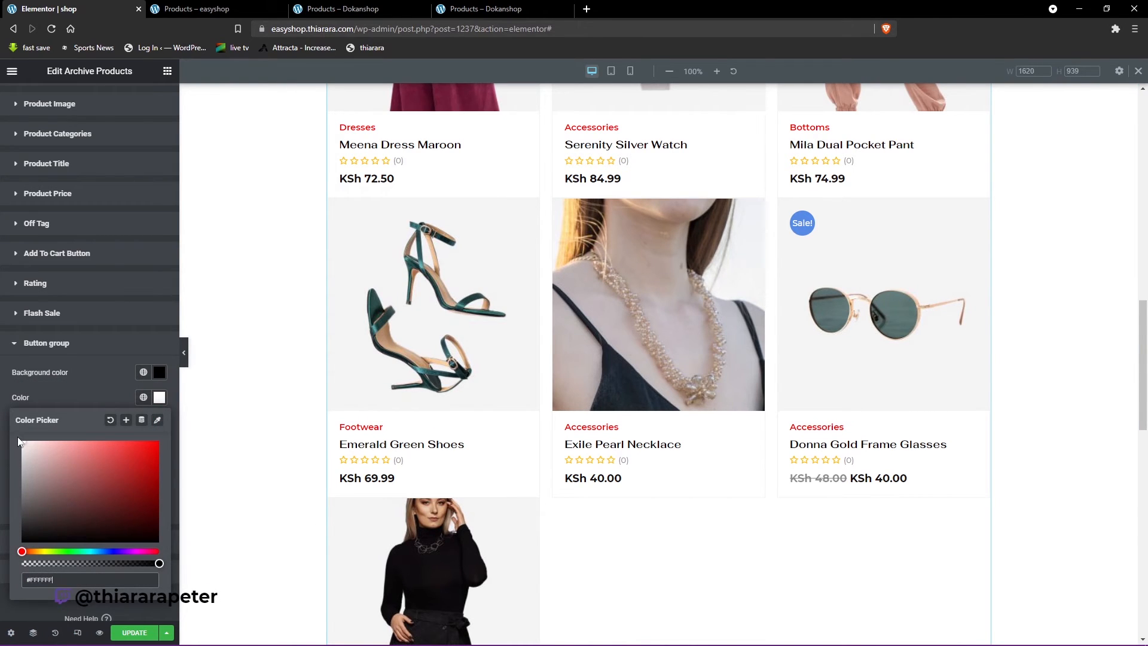
mouse_move(475, 342)
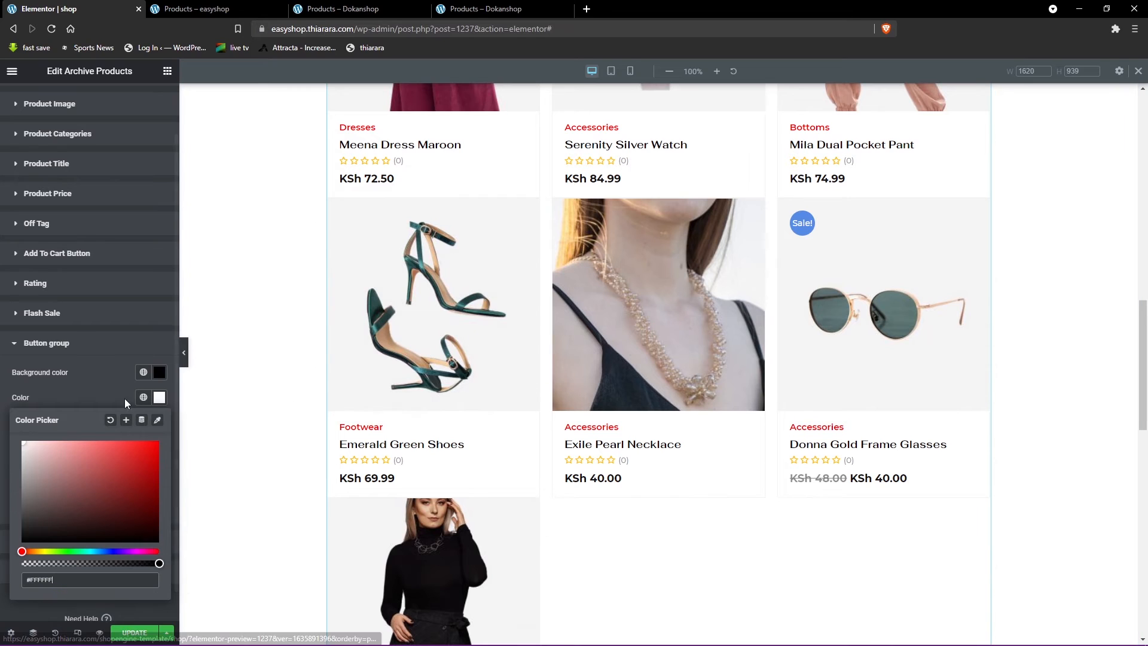
click(106, 383)
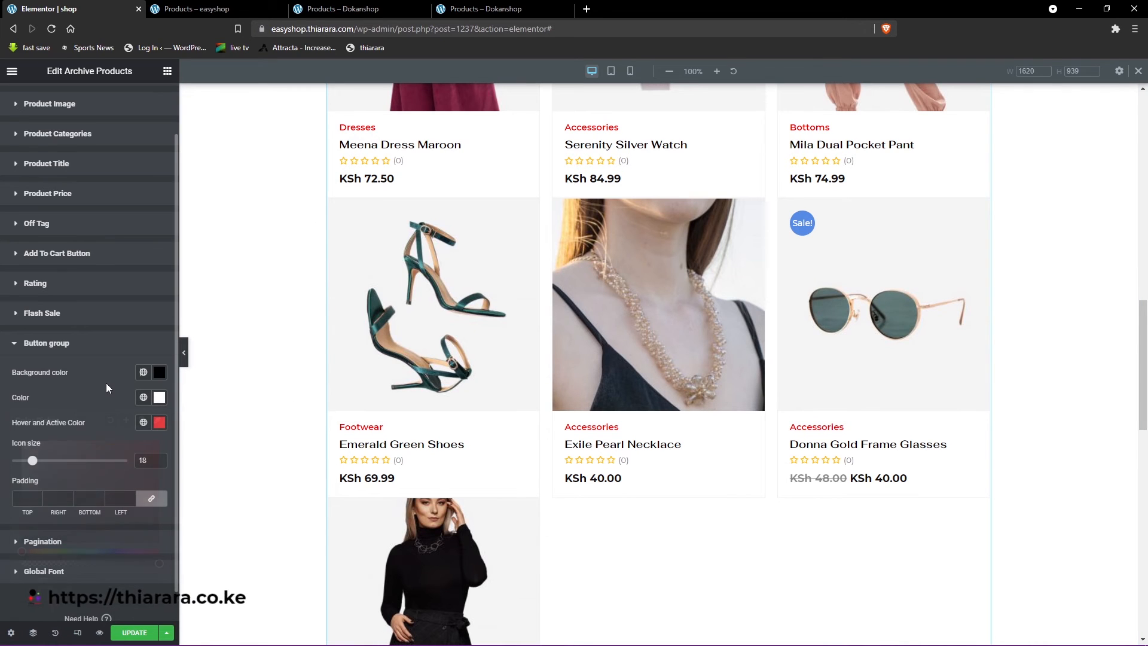
- Set the button group's hover and active color to a bright saturated red and check it on a product's icons
click(159, 423)
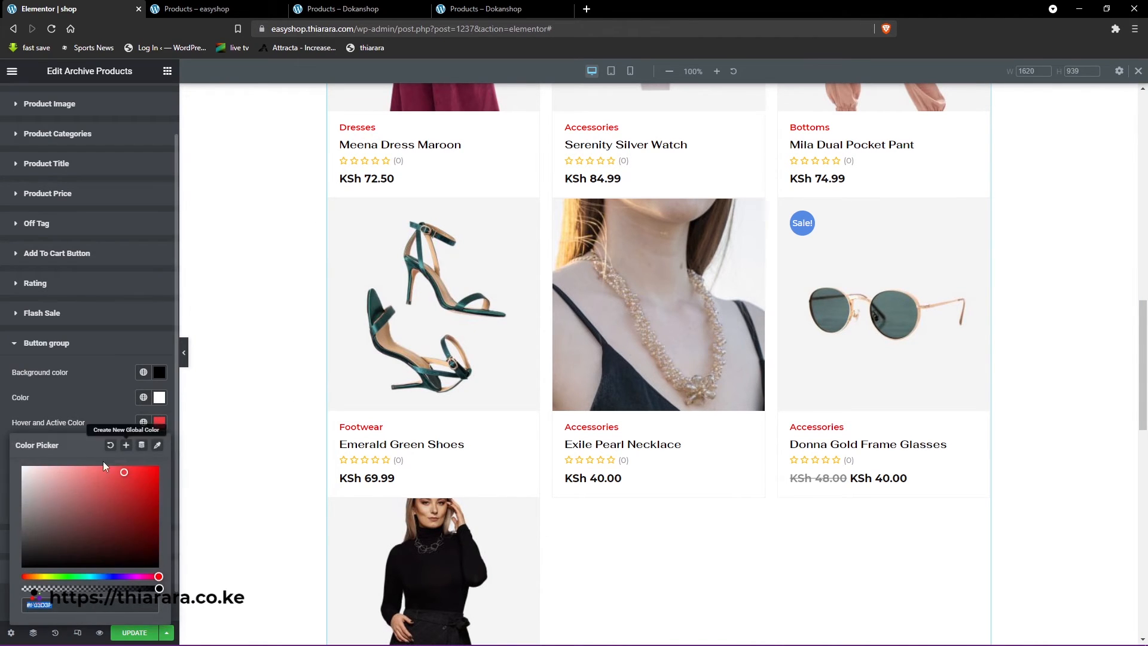
click(69, 485)
drag(37, 496, 142, 471)
mouse_move(341, 399)
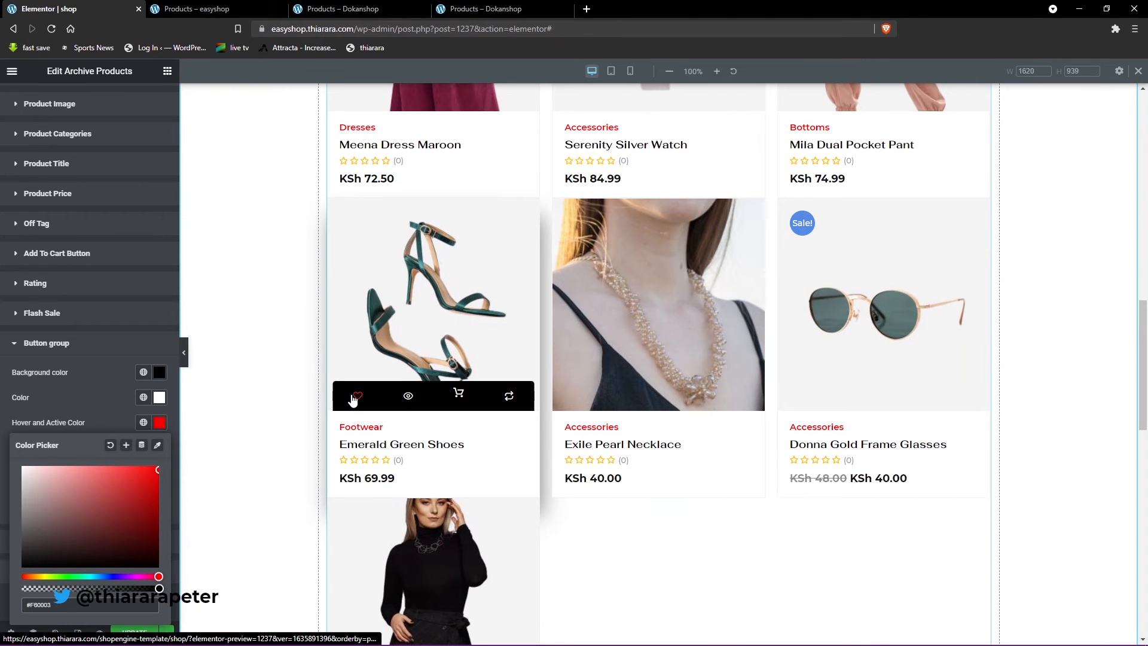
click(99, 393)
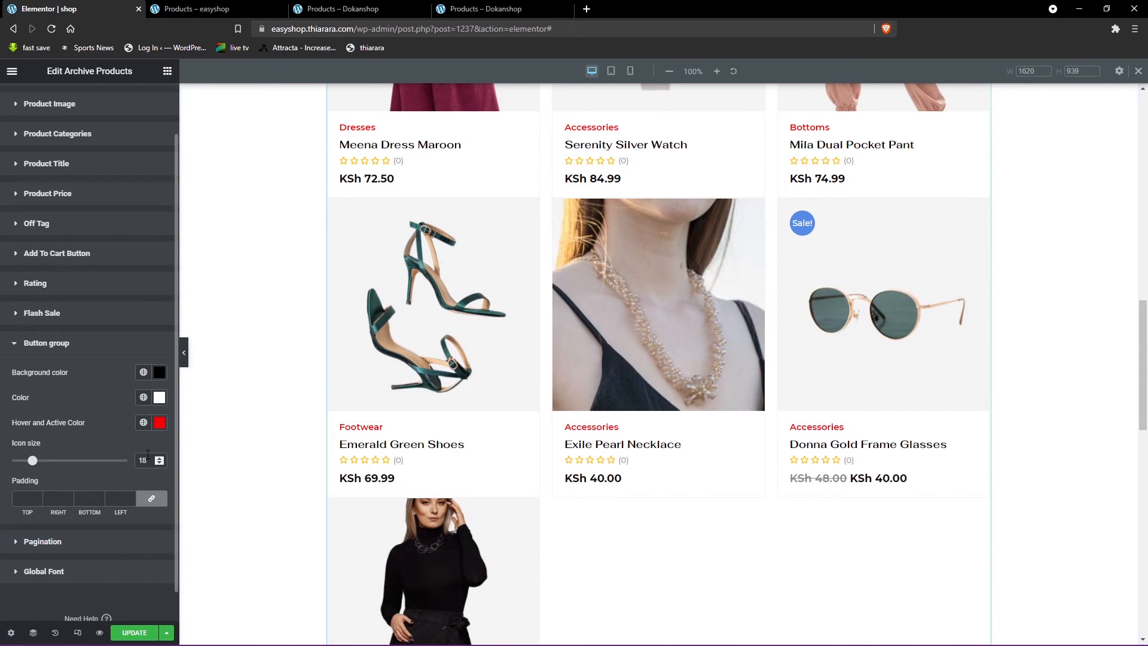
- Try icon size 20 for the button group, return it to 18, and set the padding to 17 on all sides
text(20)
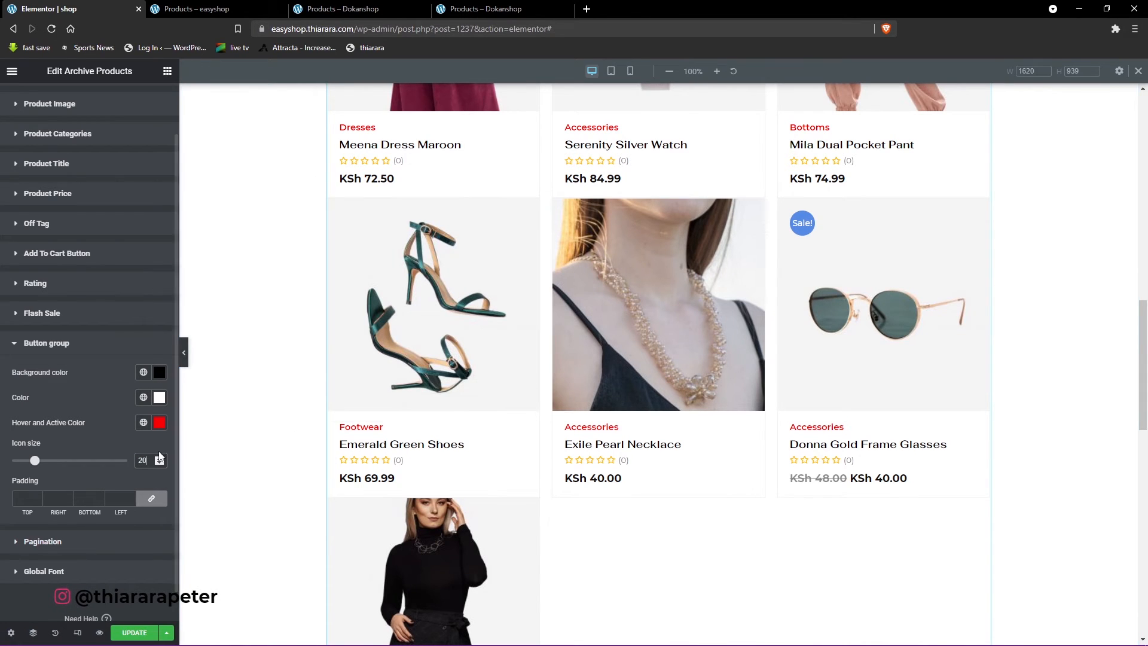
text(18)
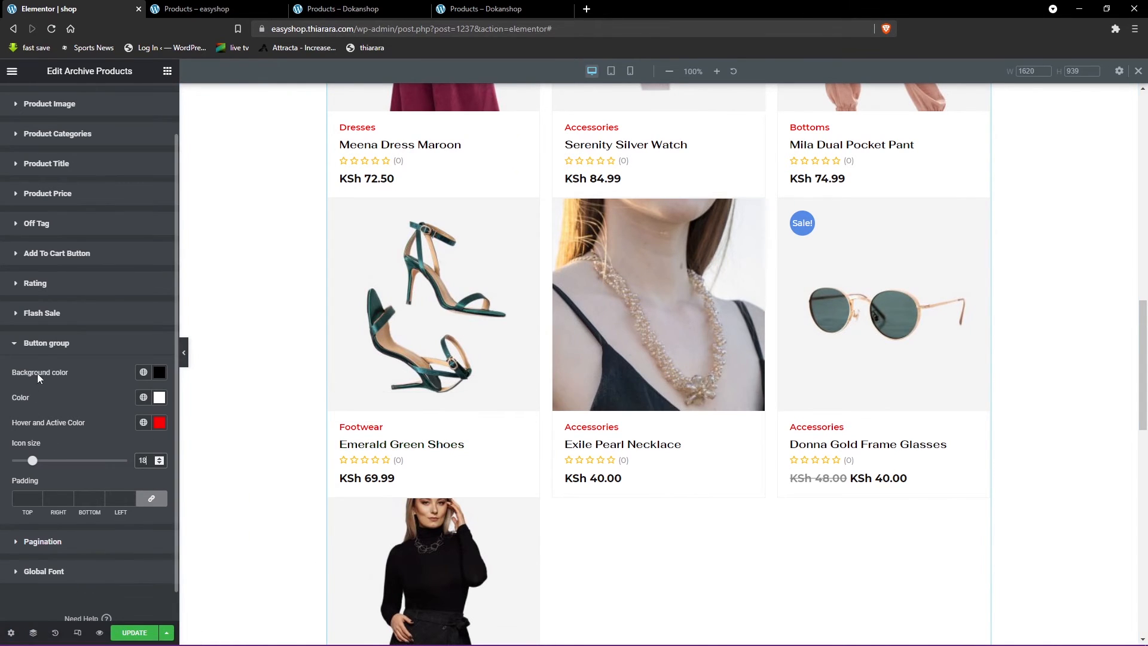
click(76, 255)
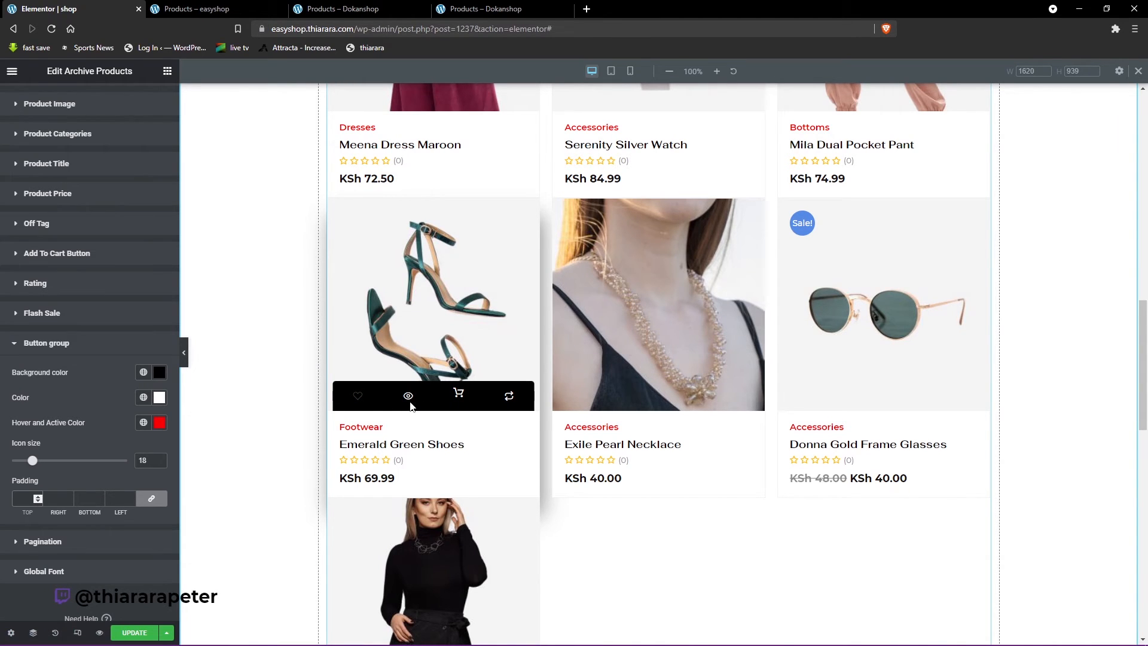
click(26, 498)
text(17)
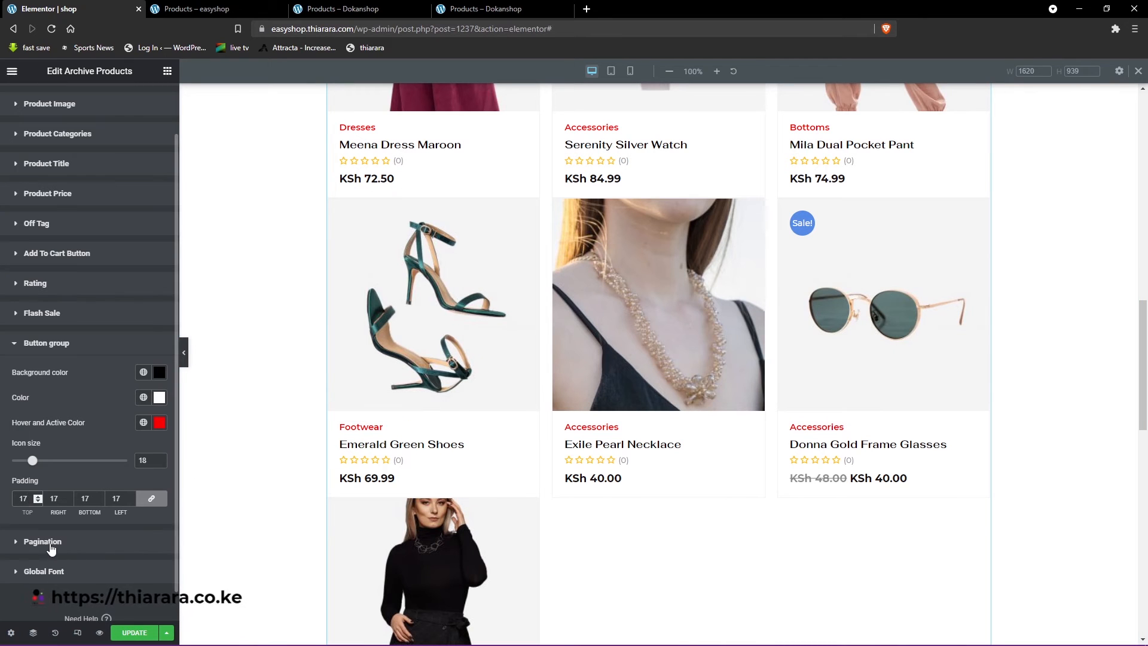
- Set the alignment of the product list's pagination to center, checking it against the page numbers below the products
click(83, 545)
scroll(627, 550, down, 2)
scroll(666, 542, down, 4)
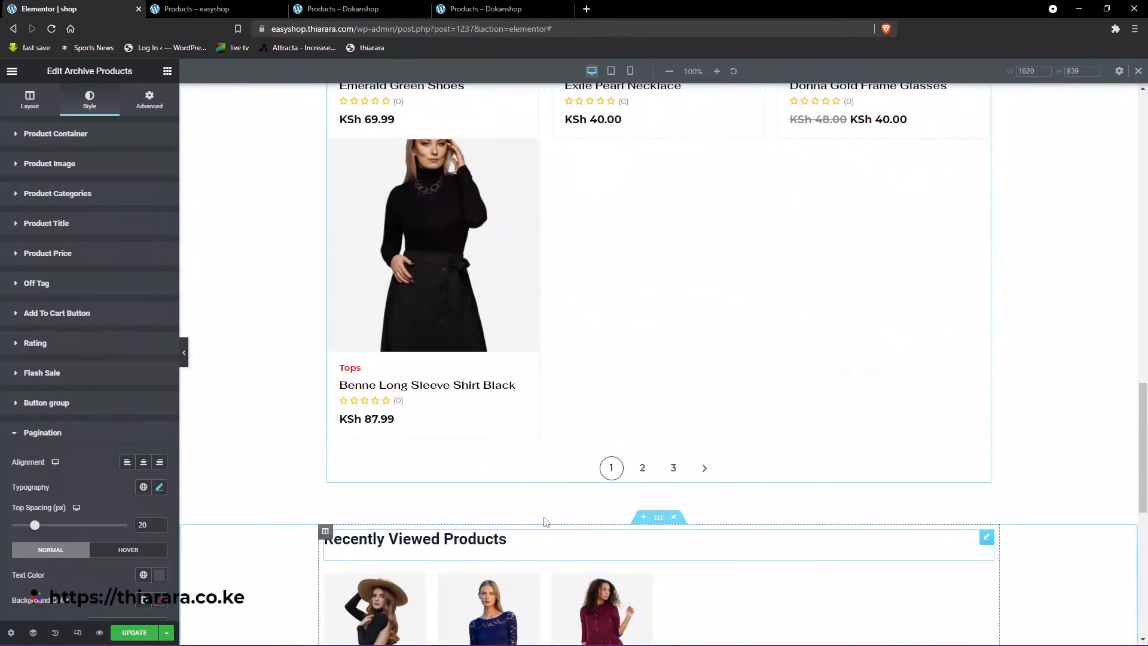
scroll(95, 532, down, 1)
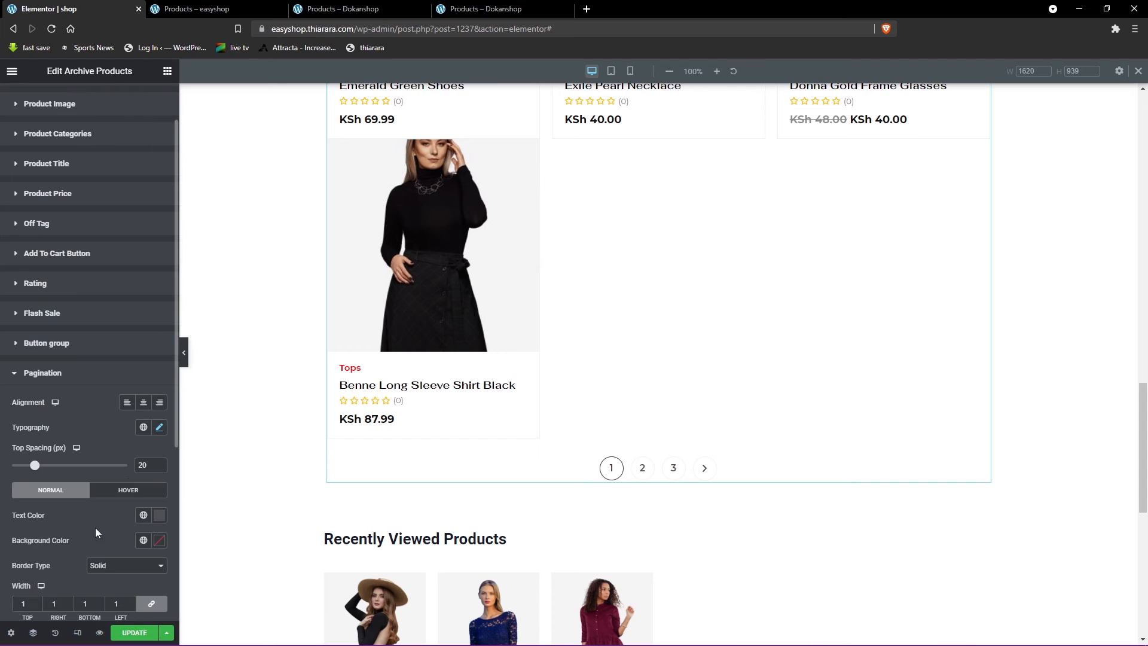
click(144, 403)
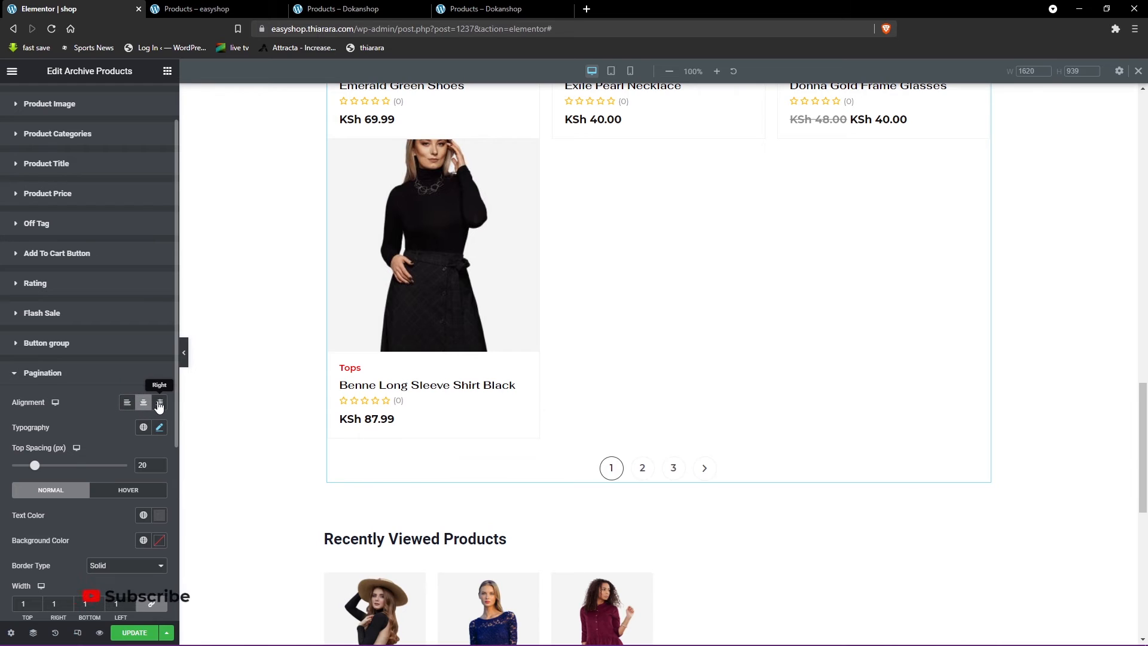
click(159, 403)
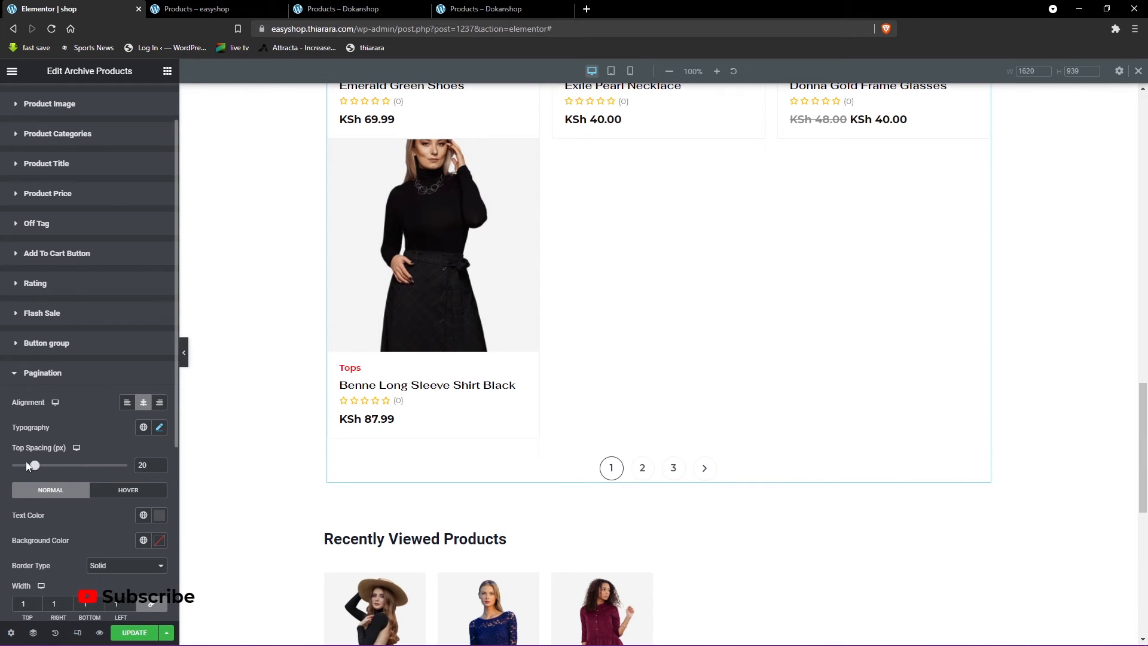
- Clear the pagination's top spacing and restore it to 20 px
drag(150, 465, 125, 469)
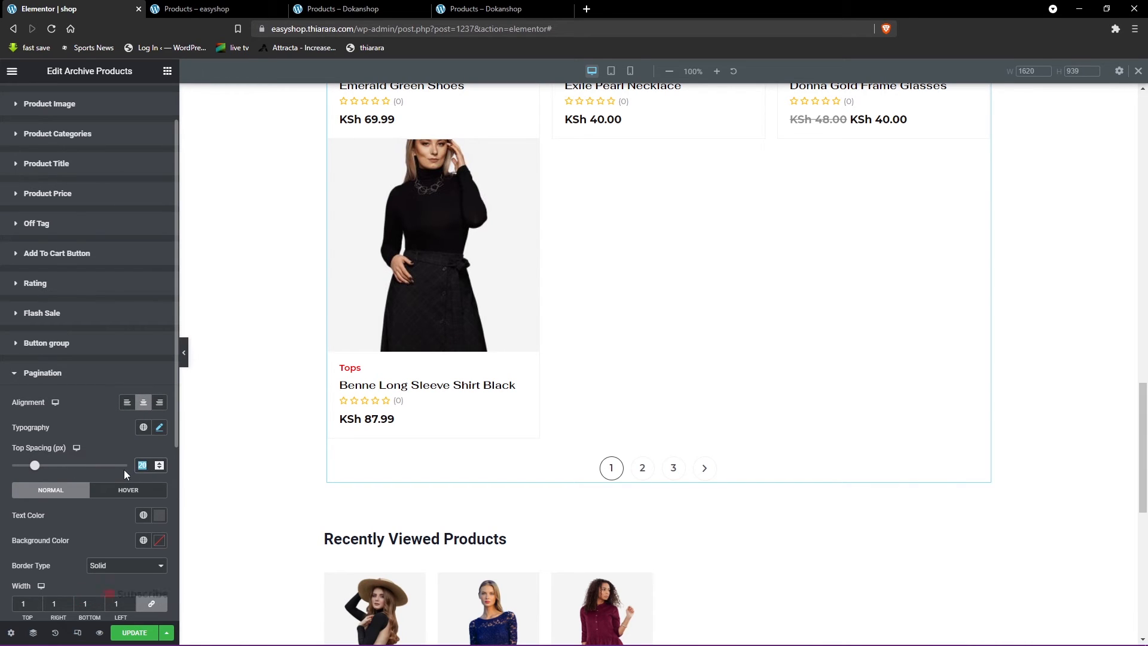
key(BackSpace)
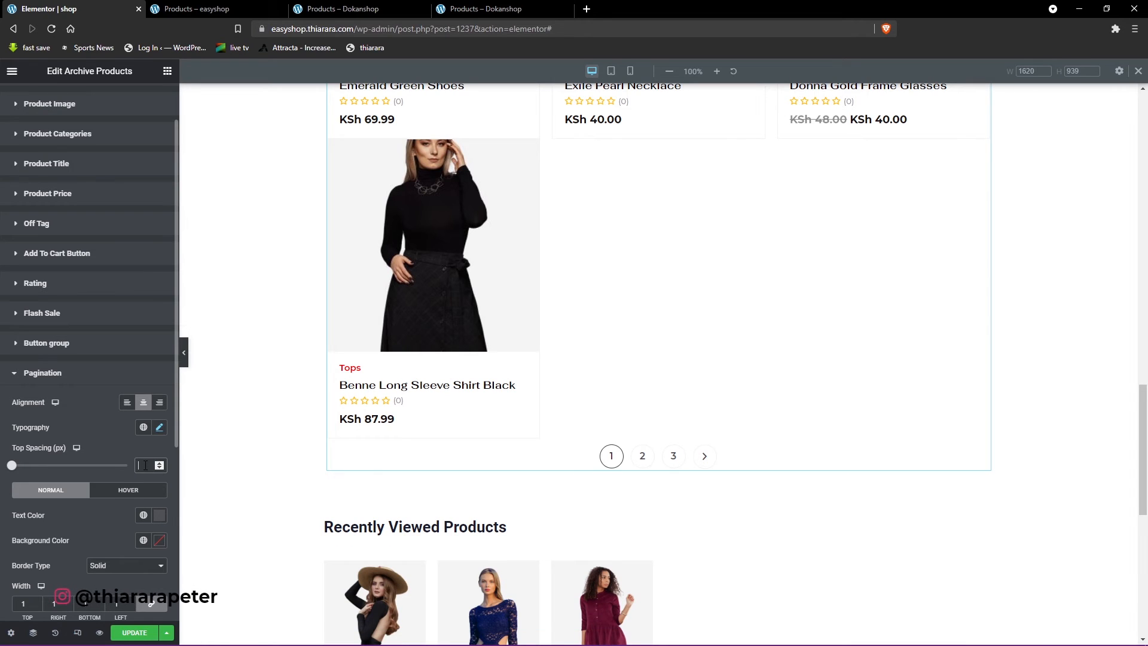
text(20)
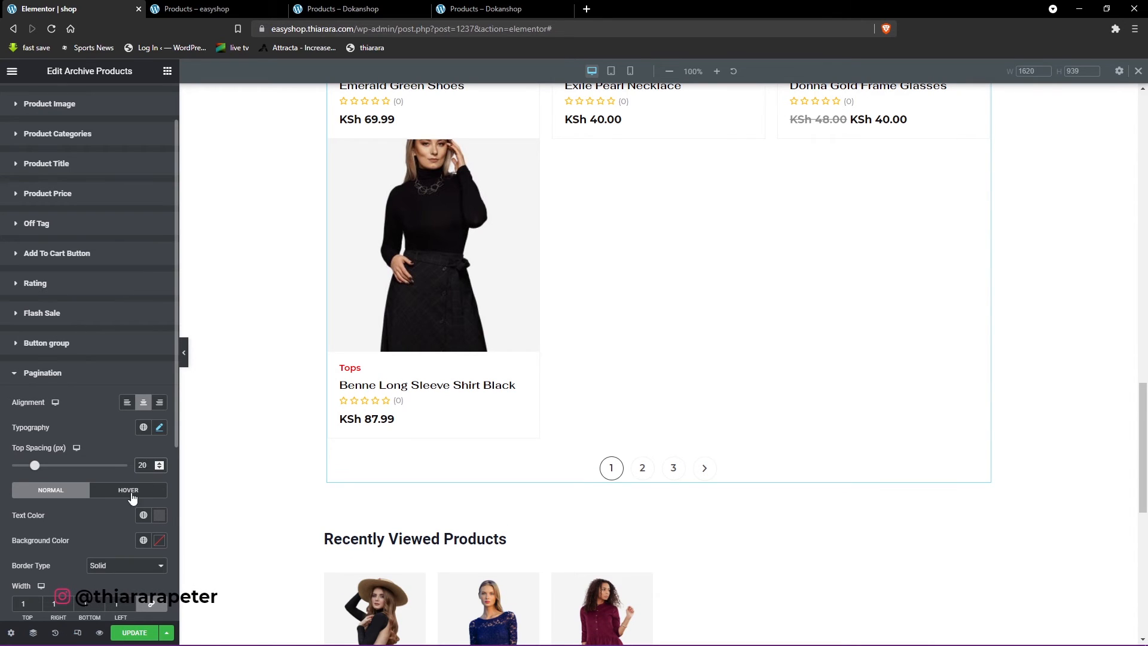
- Check the pagination's text color and background color settings for the normal state without changing them
scroll(150, 514, down, 1)
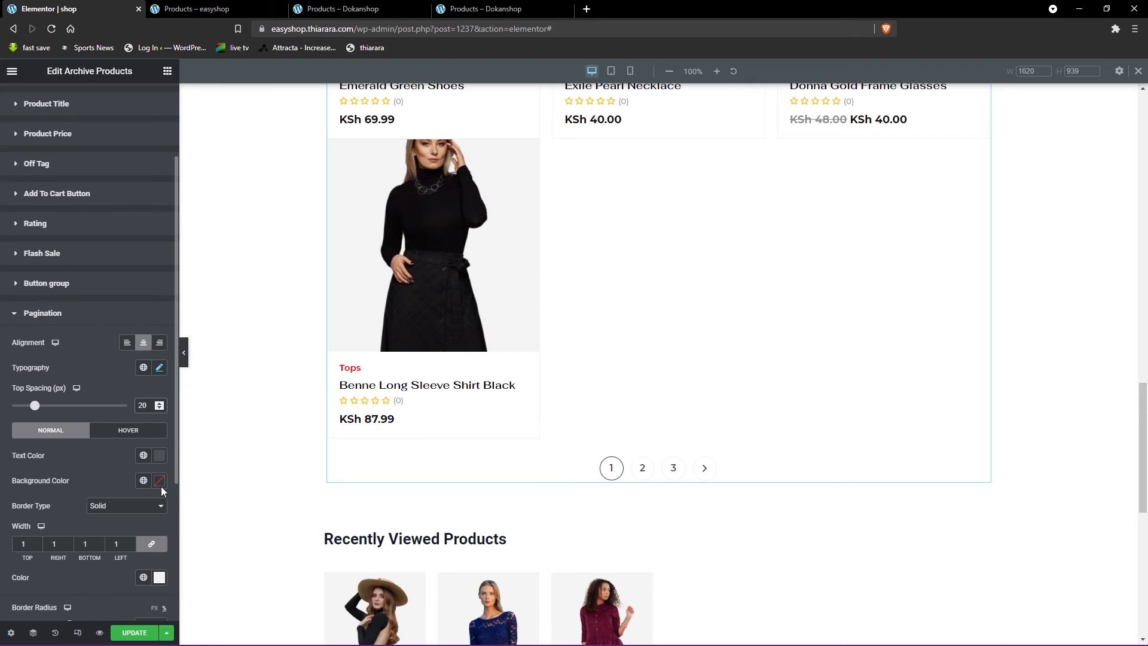
click(159, 458)
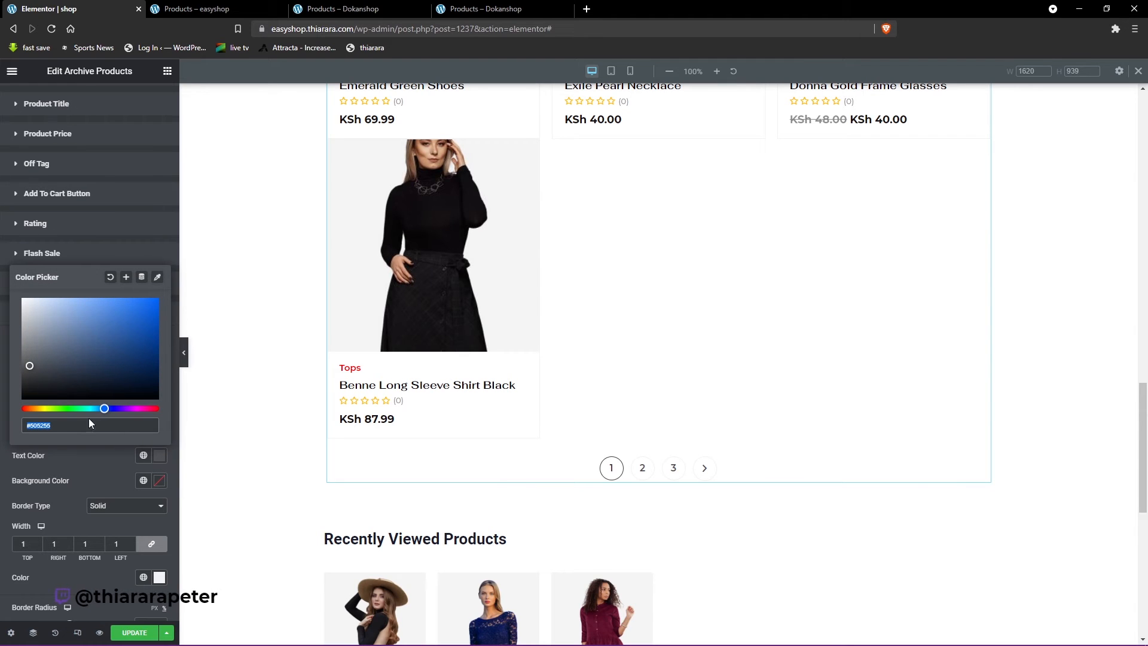
click(162, 481)
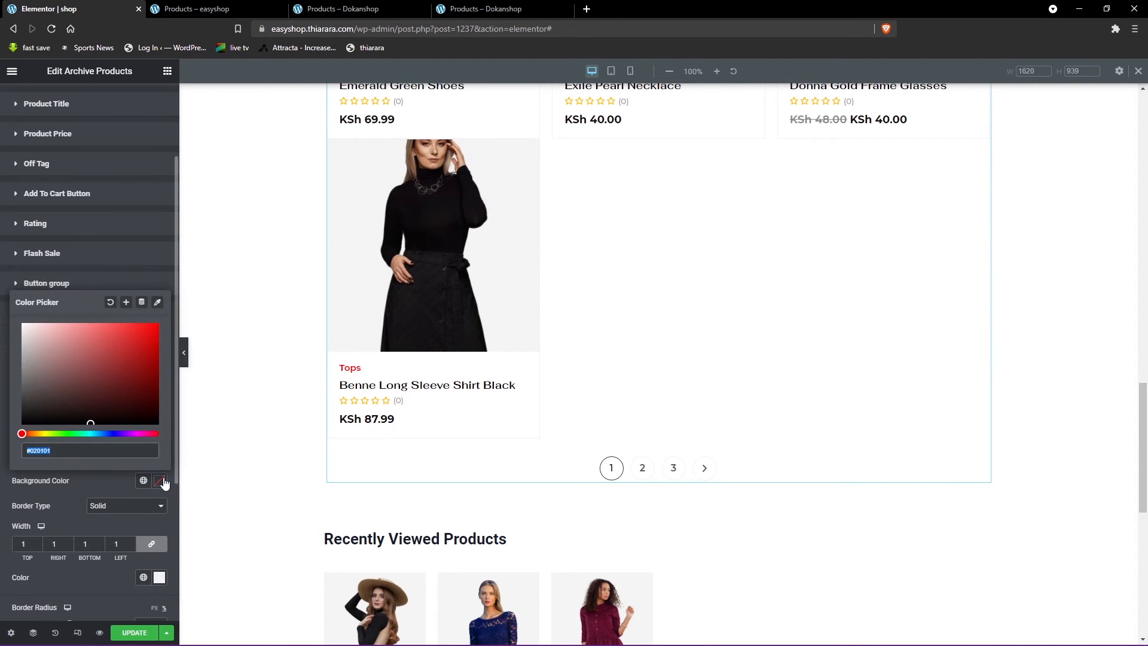
click(81, 477)
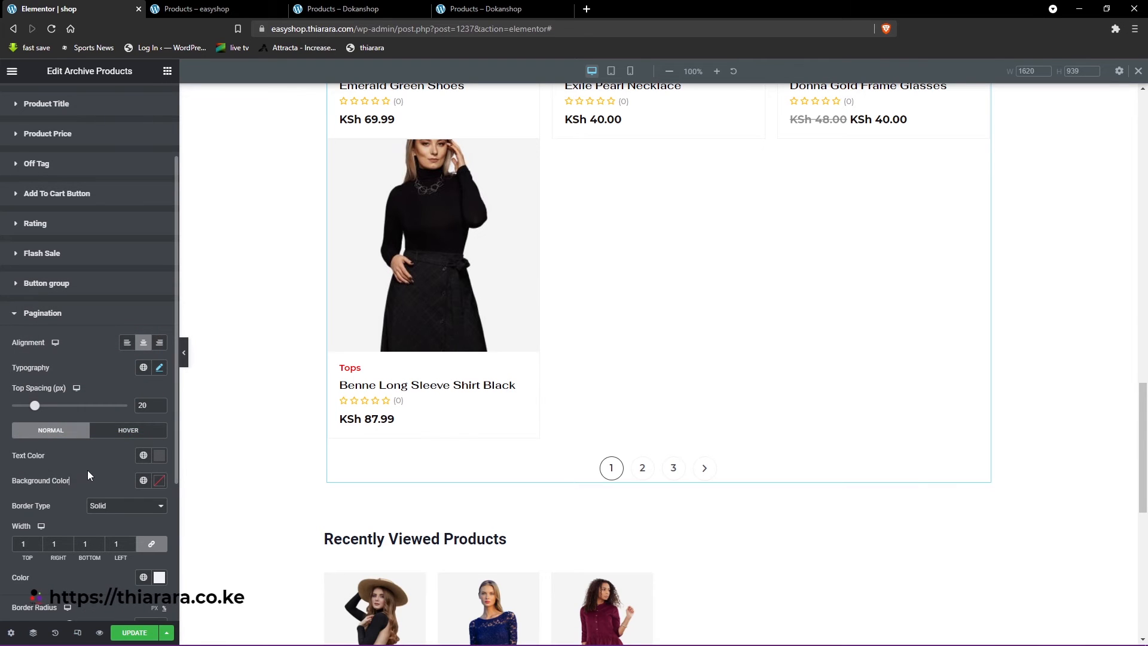
- Set the pagination's hover text color to white #FFFFFF and its hover background color to black #000000
click(133, 433)
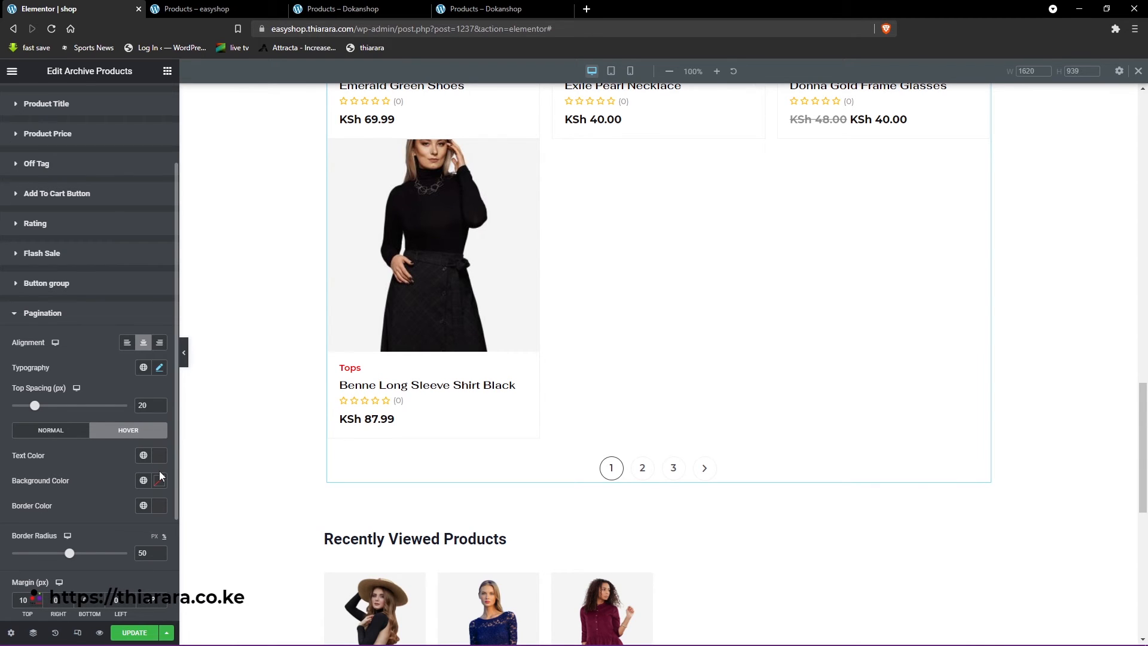
click(160, 456)
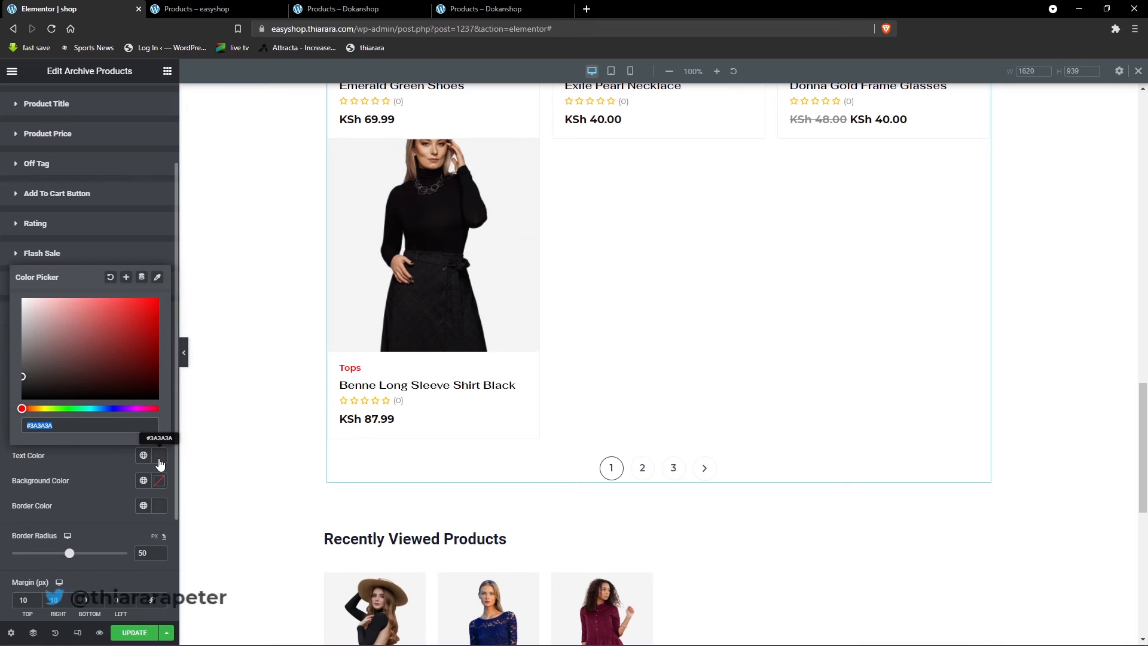
drag(26, 384, 22, 406)
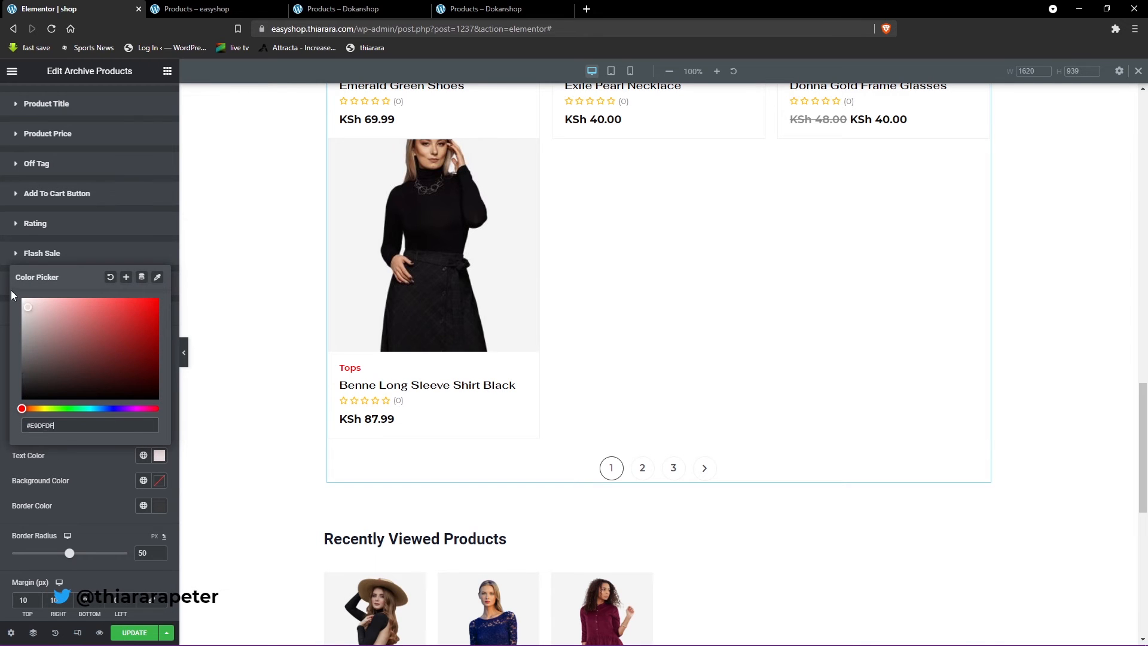
click(159, 481)
drag(31, 396, 19, 434)
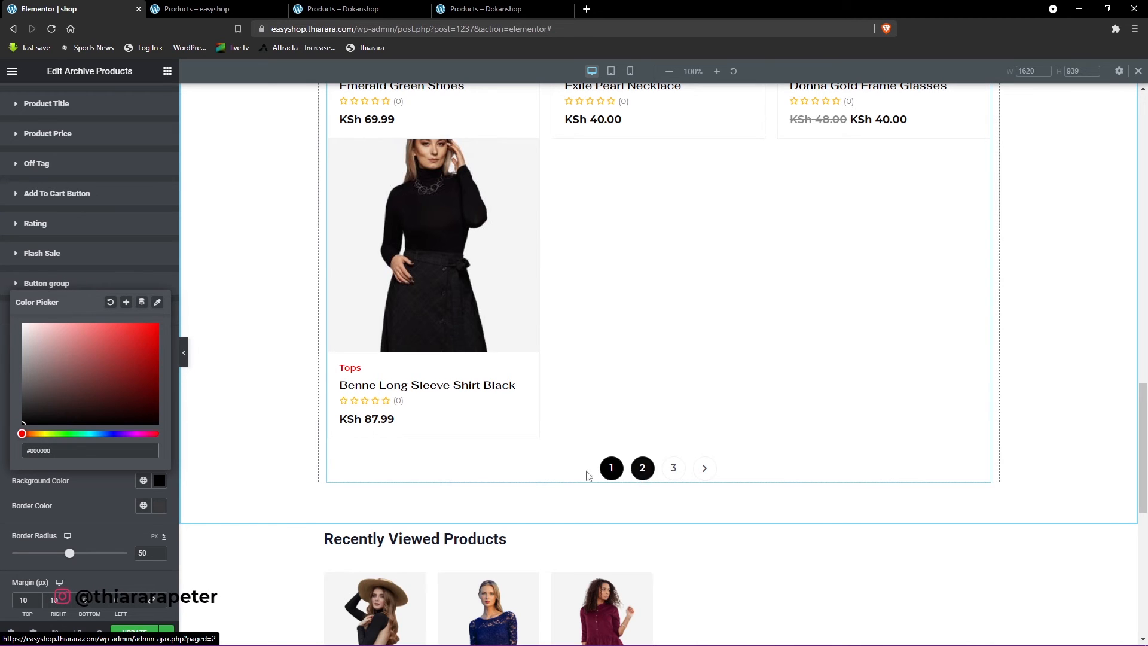
click(73, 514)
- Set the Archive Products widget's global font family to Poppins and check it across the product list
scroll(16, 583, down, 2)
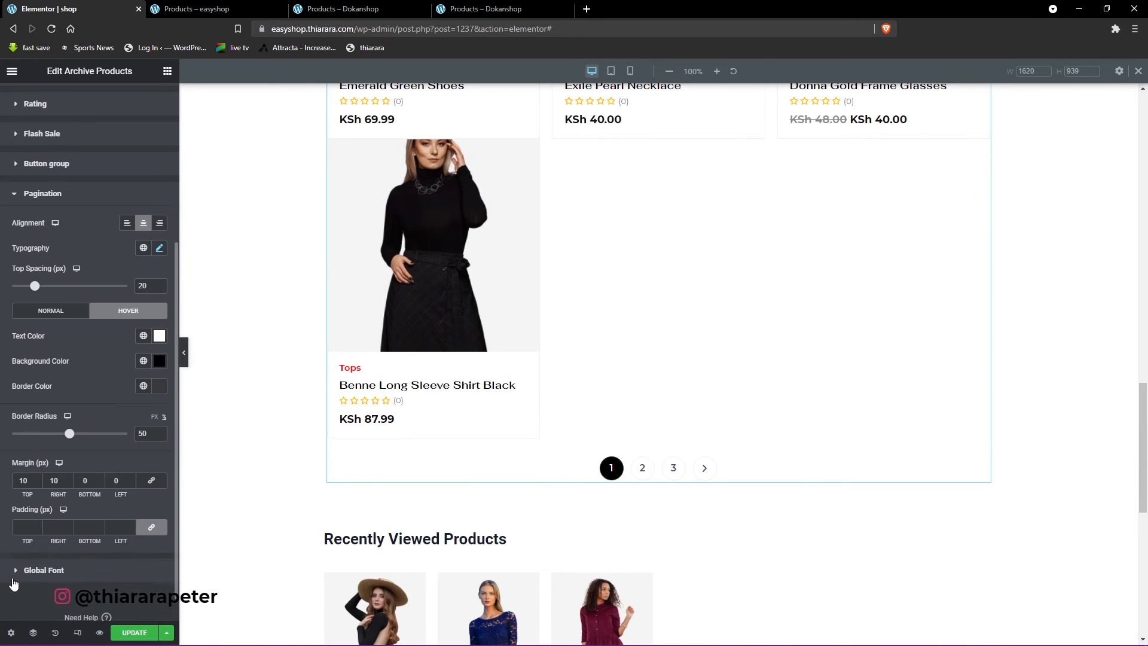
click(42, 571)
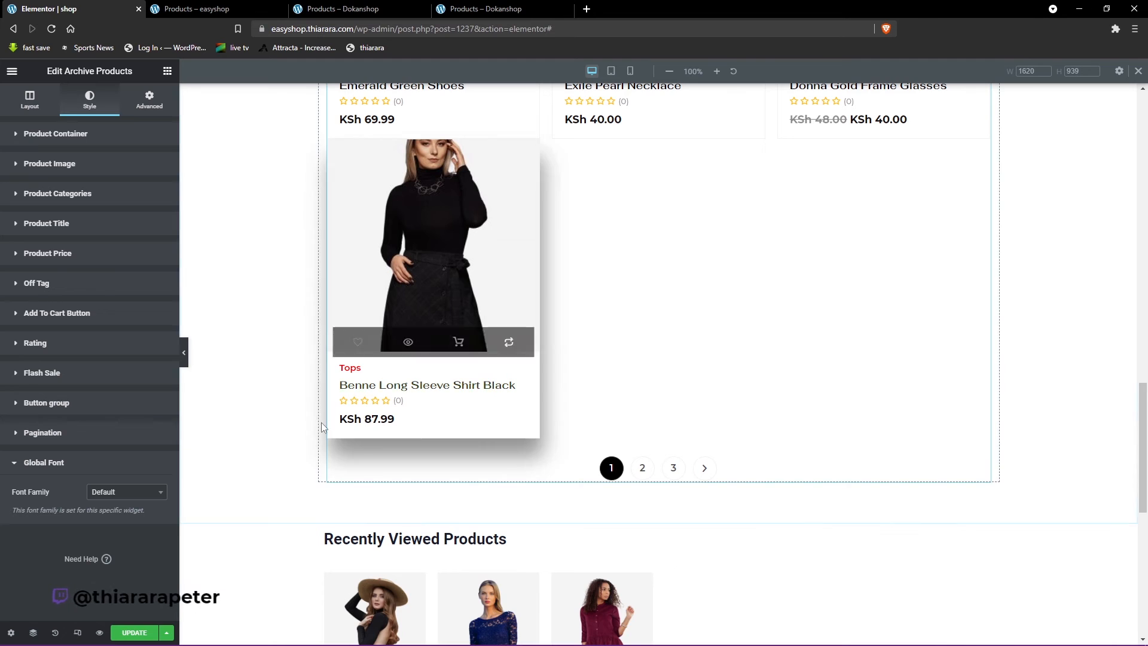
scroll(399, 259, up, 4)
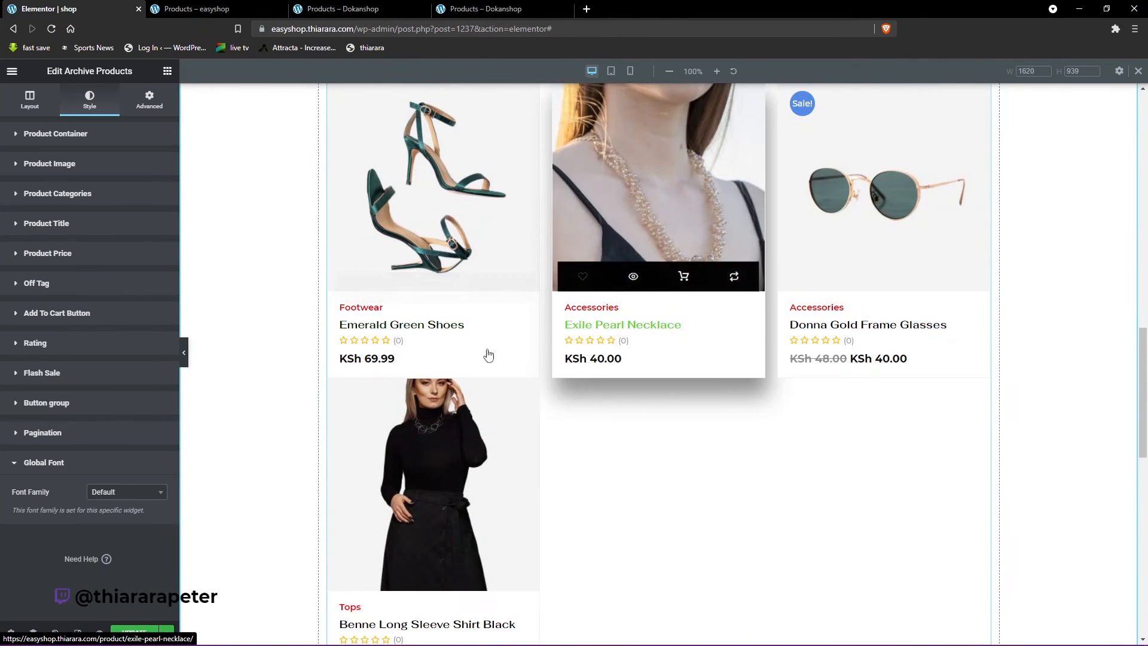
click(119, 500)
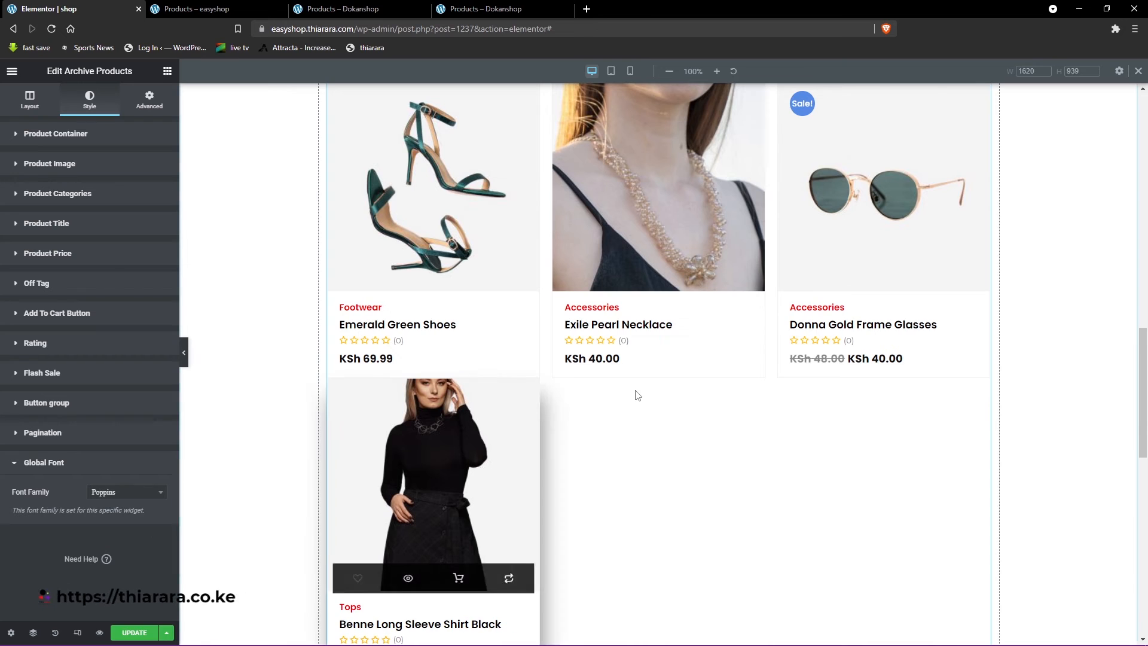
scroll(636, 394, up, 5)
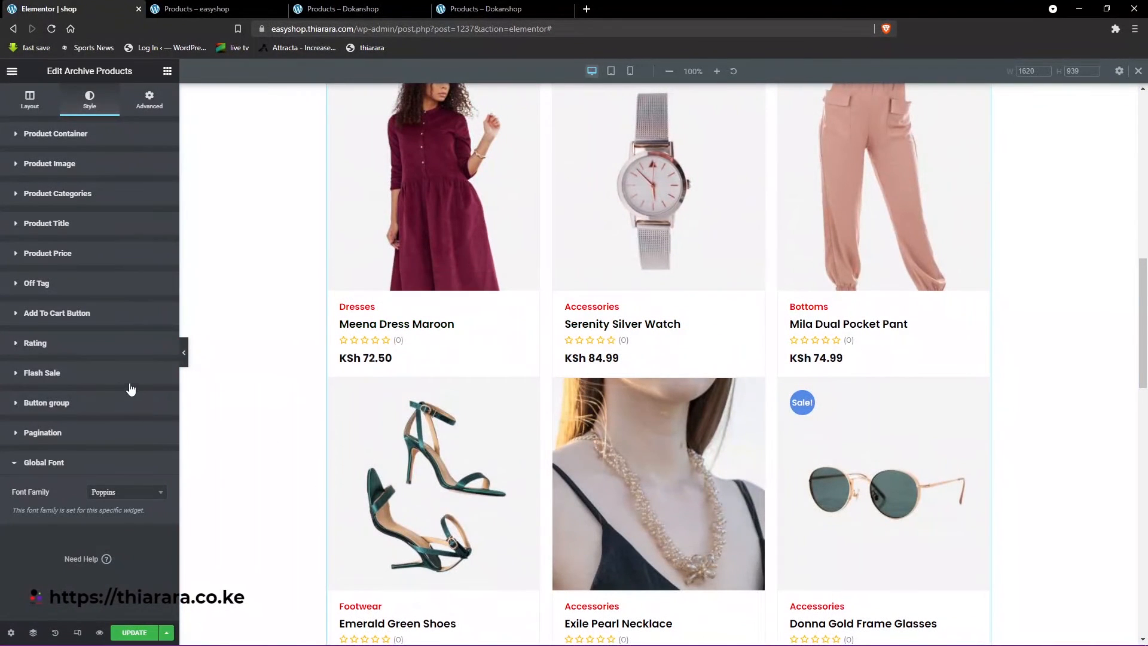
scroll(538, 394, up, 1)
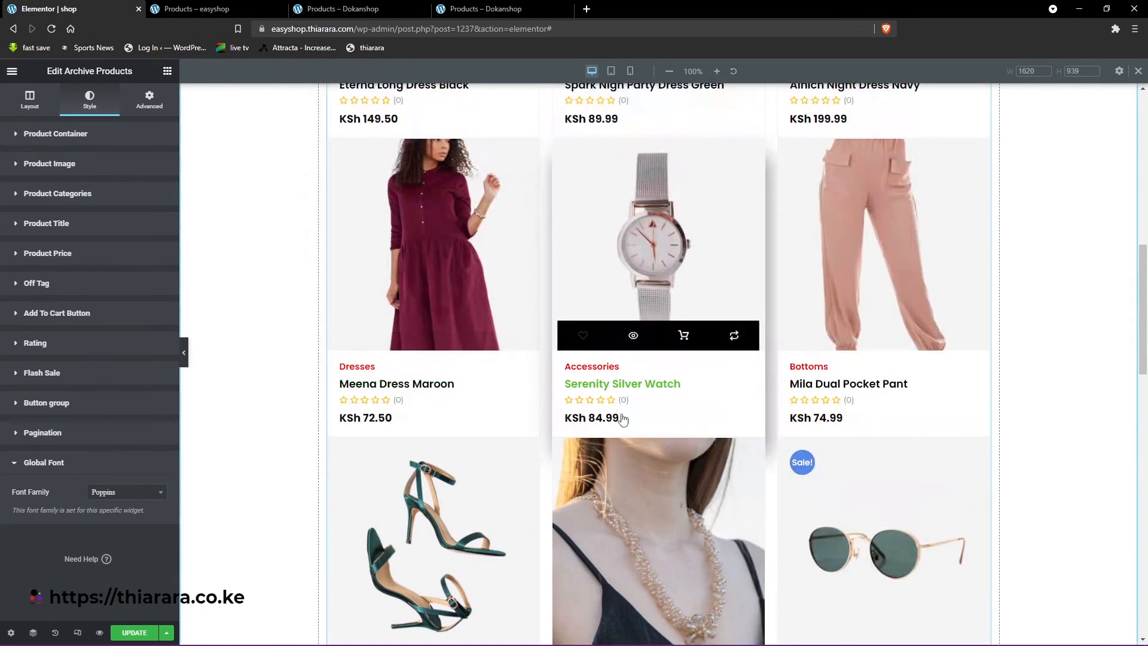
scroll(837, 424, up, 2)
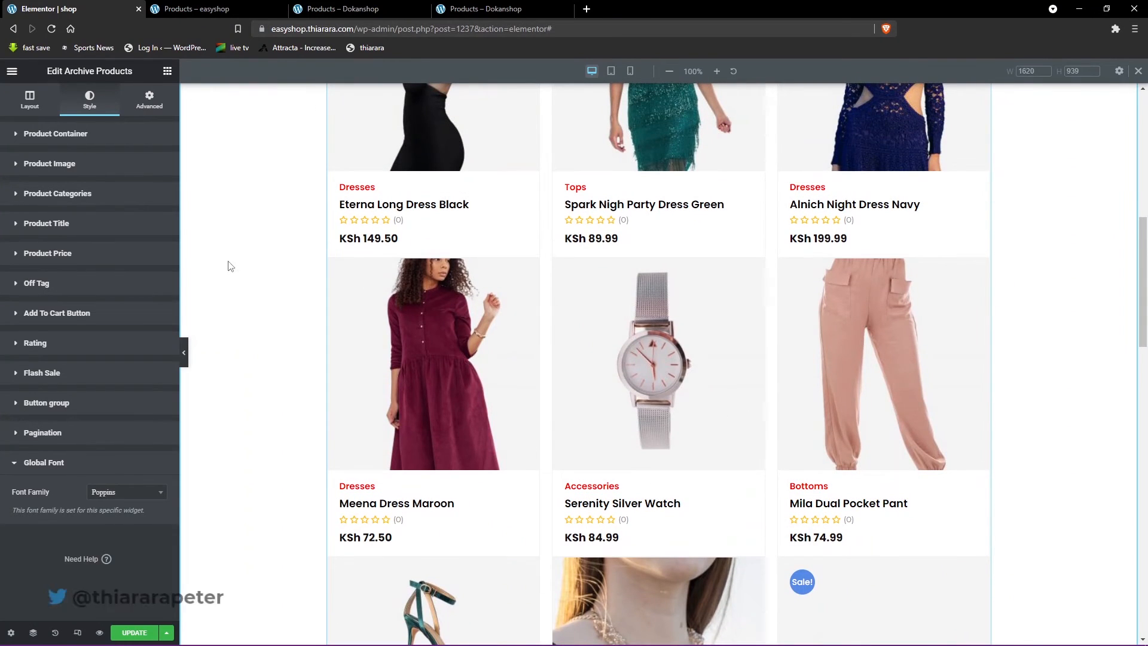
- Set the product title's typography font size to 15 px and update the page
click(61, 225)
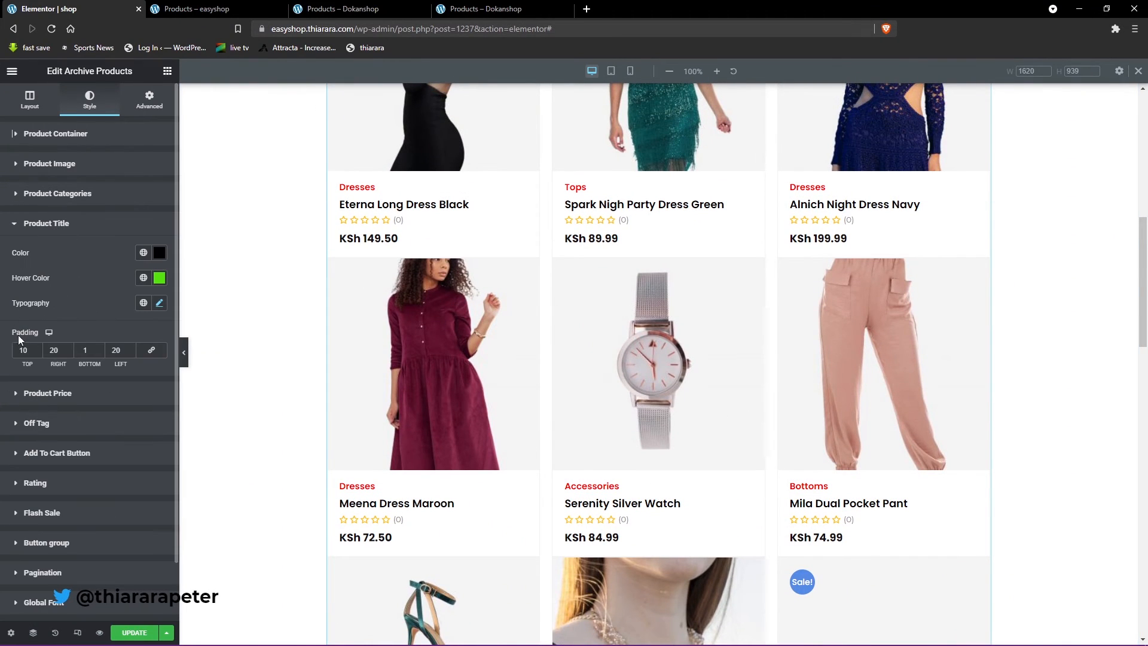
click(158, 304)
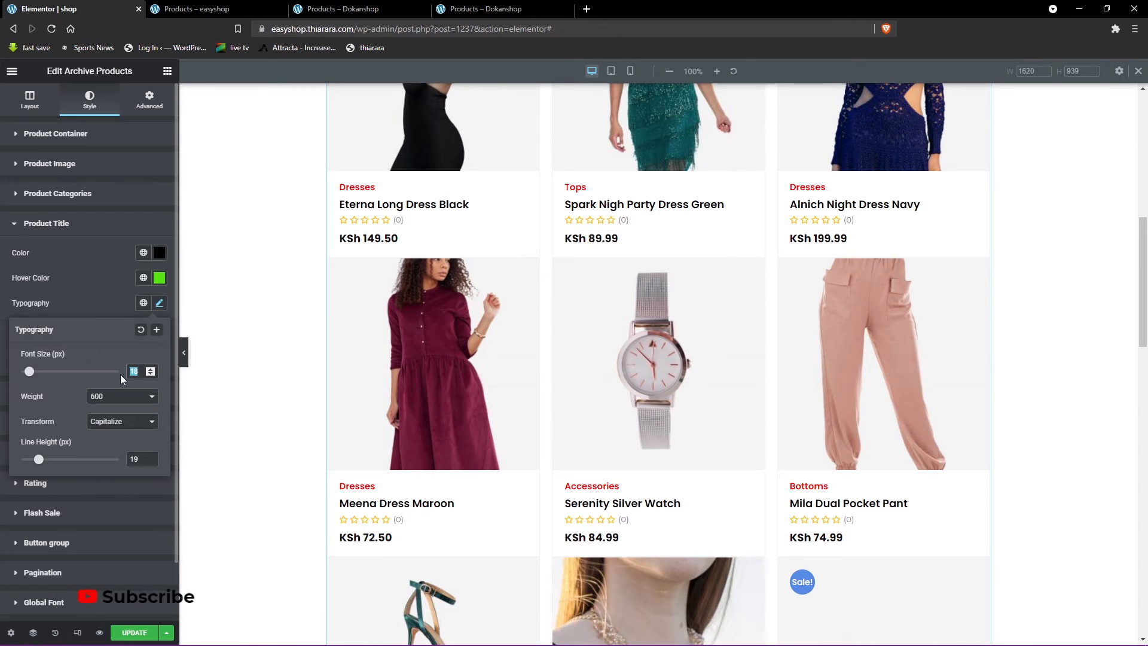
text(15)
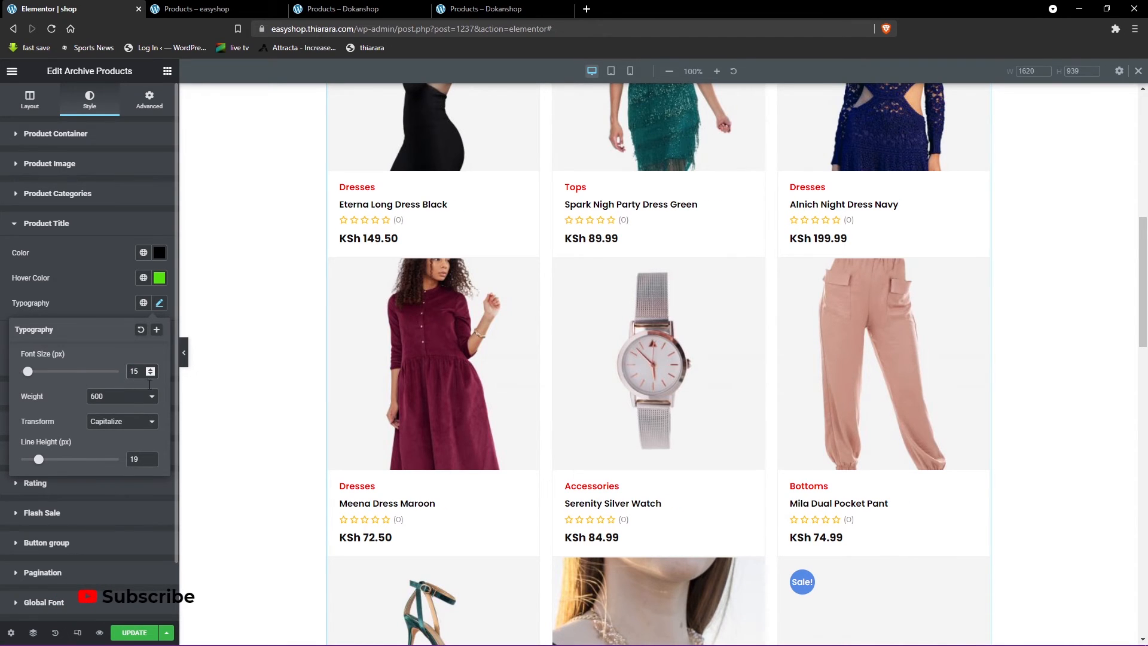
scroll(436, 448, down, 5)
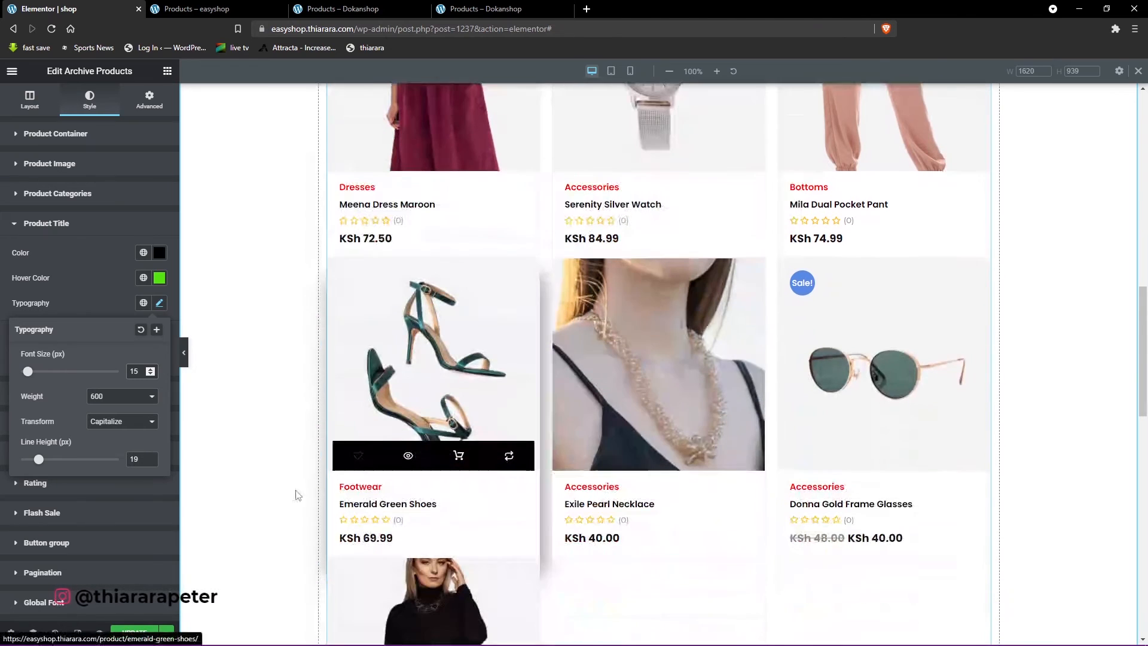
click(135, 634)
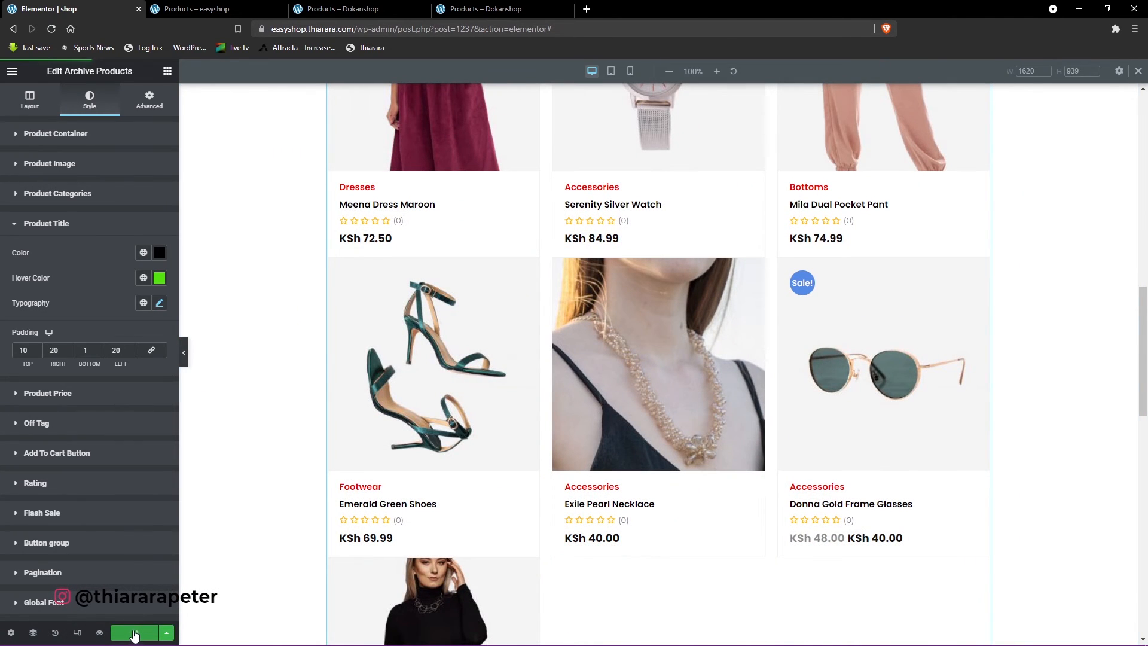
- Open the Recently Viewed Products heading for editing, try center alignment and set it back to left
scroll(532, 597, down, 9)
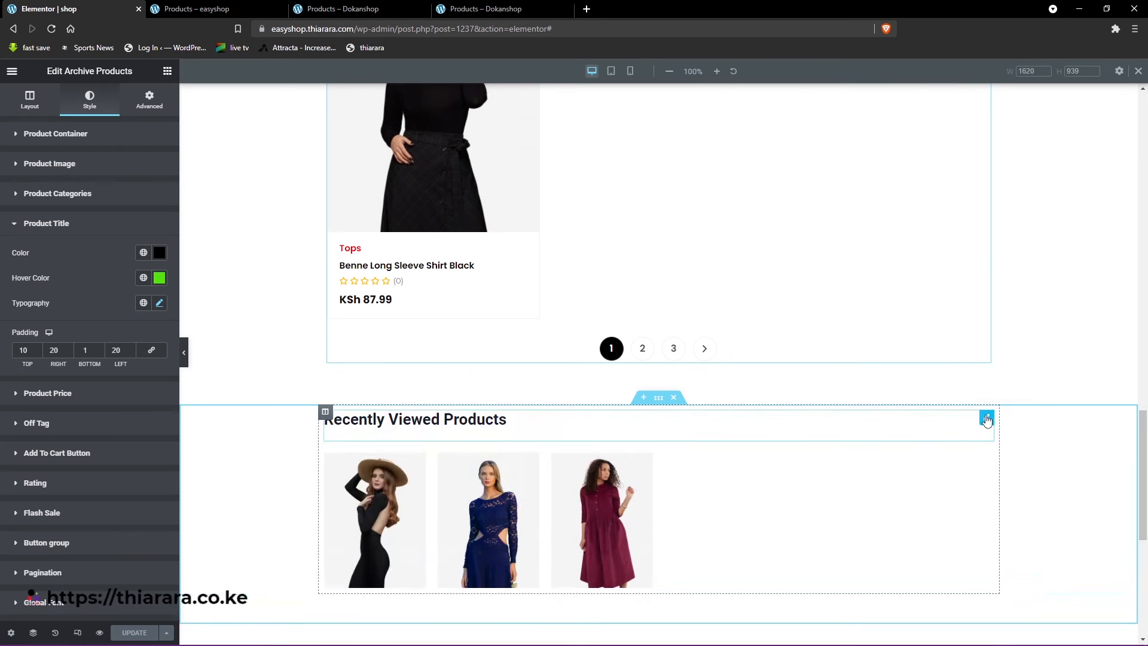
click(988, 418)
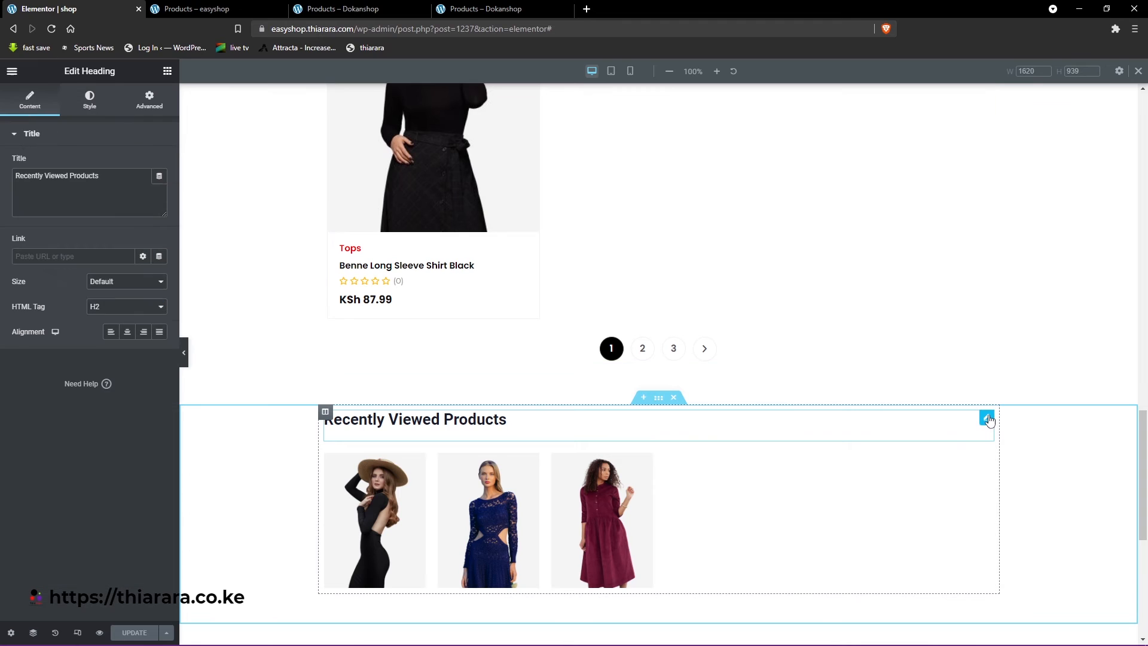
click(129, 334)
click(111, 332)
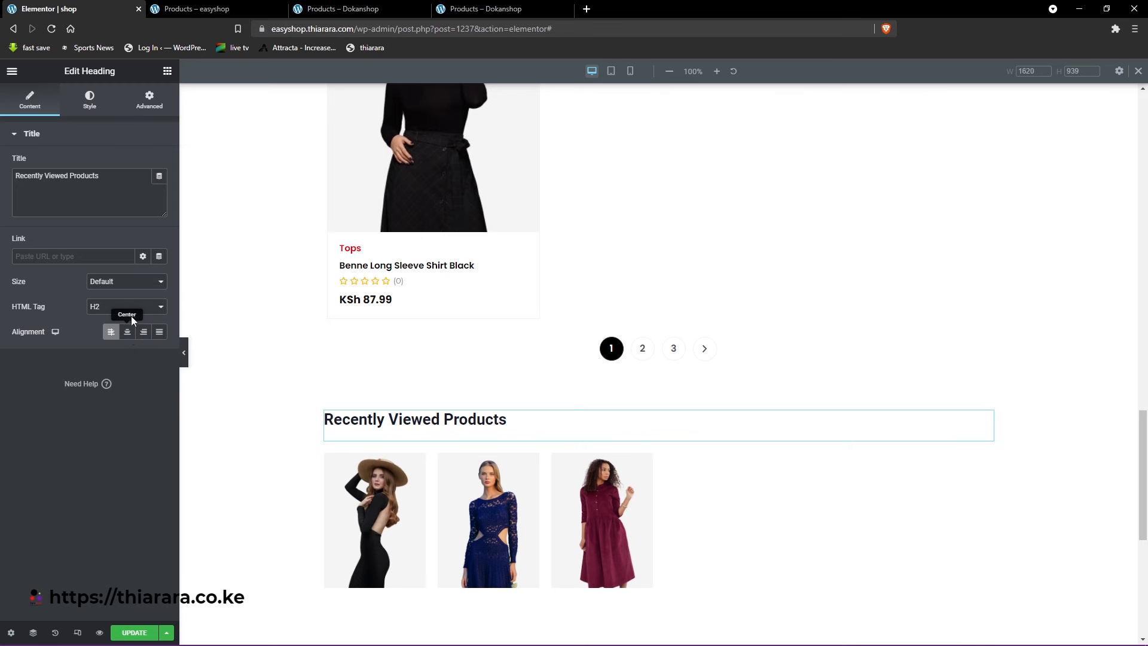
- Try HTML tag H3 for the Recently Viewed Products heading and return it to H2
click(112, 309)
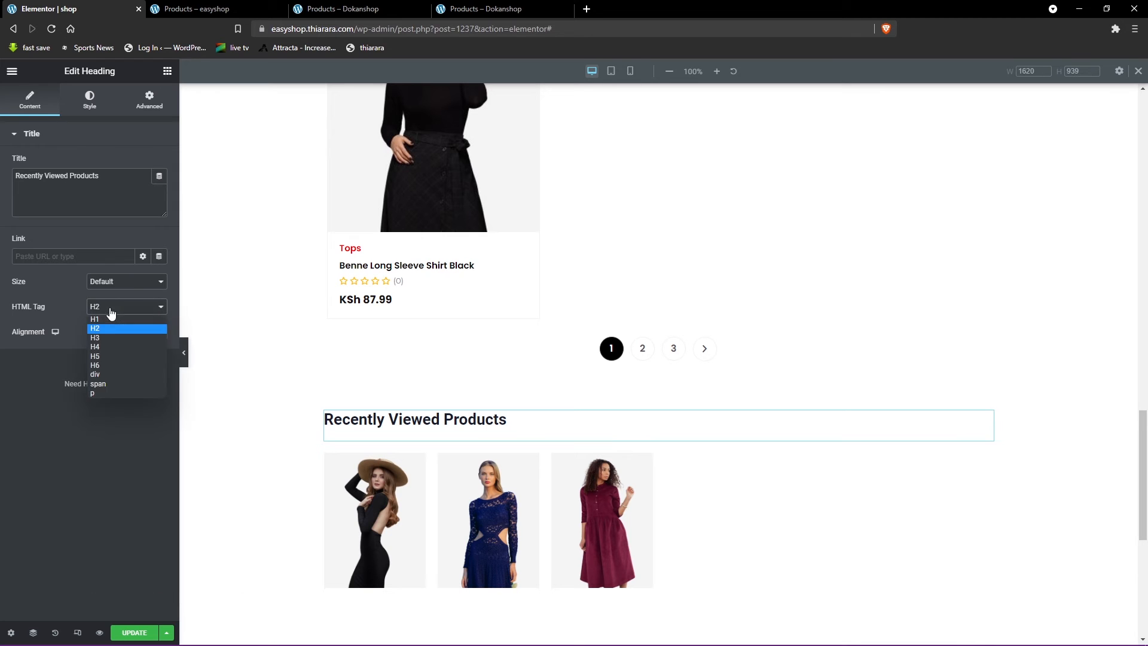
click(105, 339)
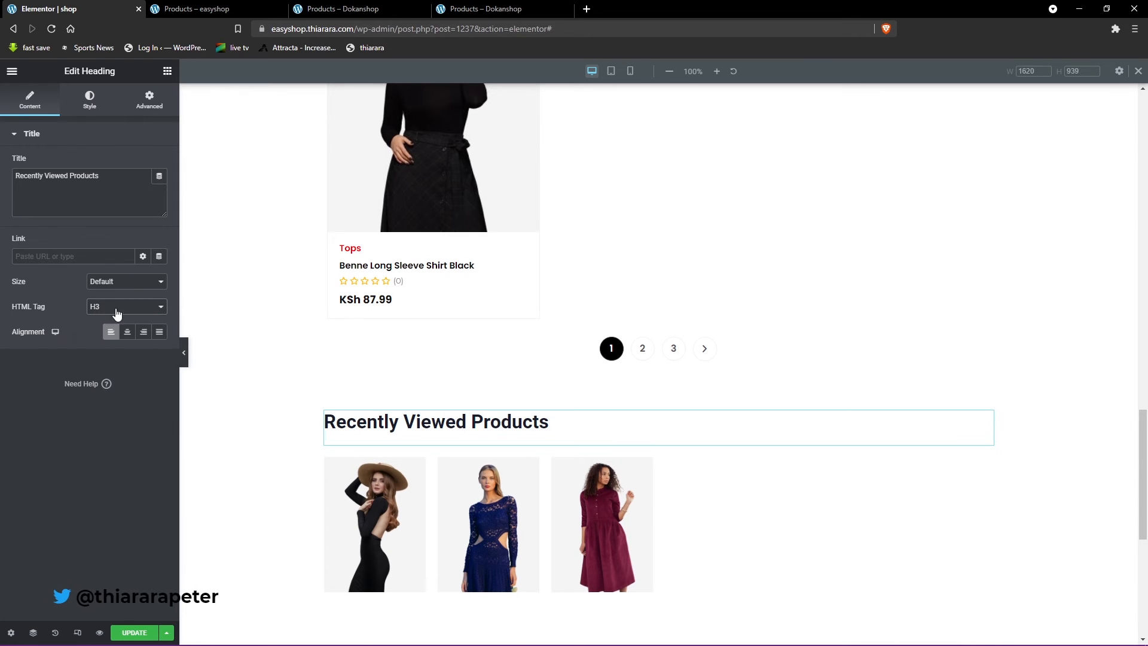
click(116, 313)
click(107, 329)
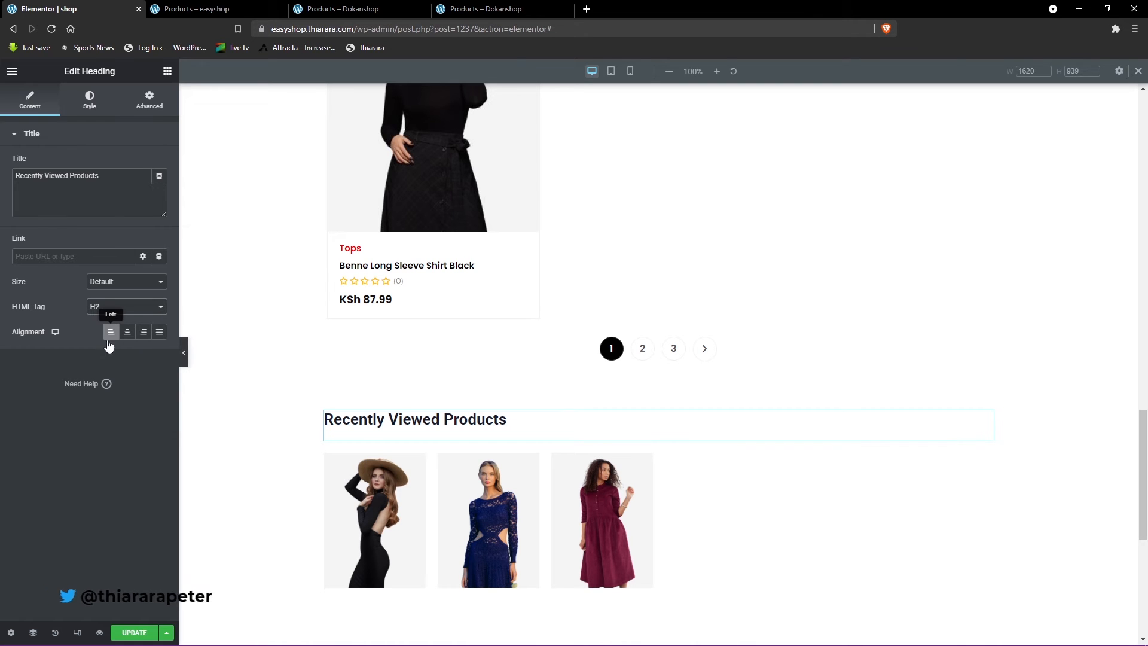
- Look through the heading's size options, keep Default, and center the Recently Viewed Products heading
click(122, 285)
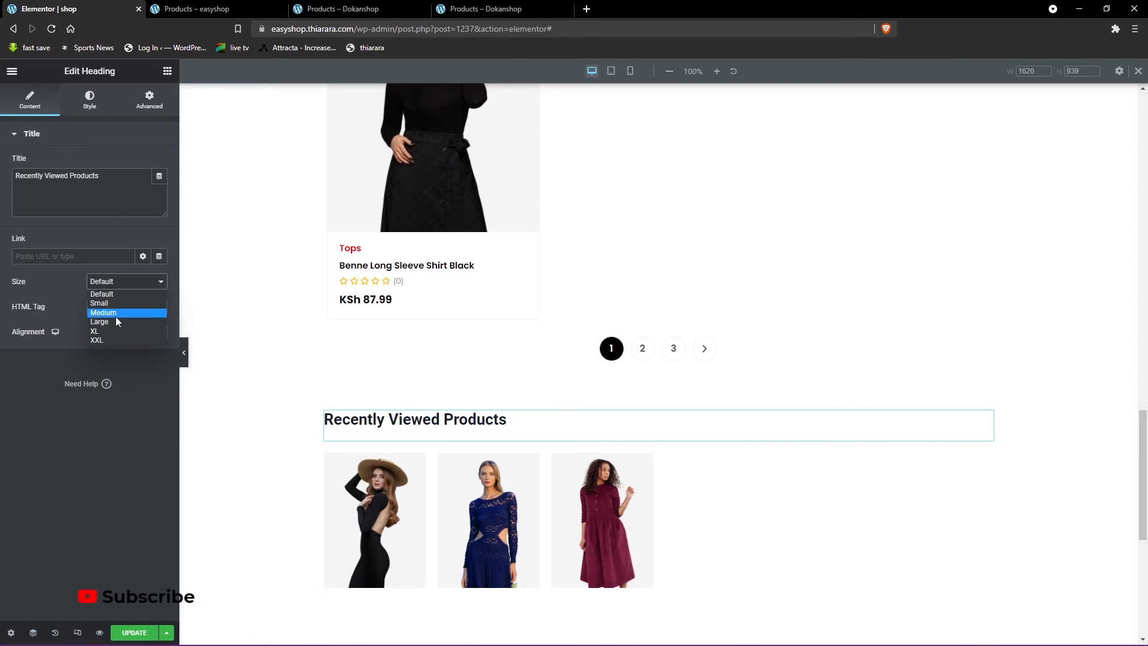
click(150, 385)
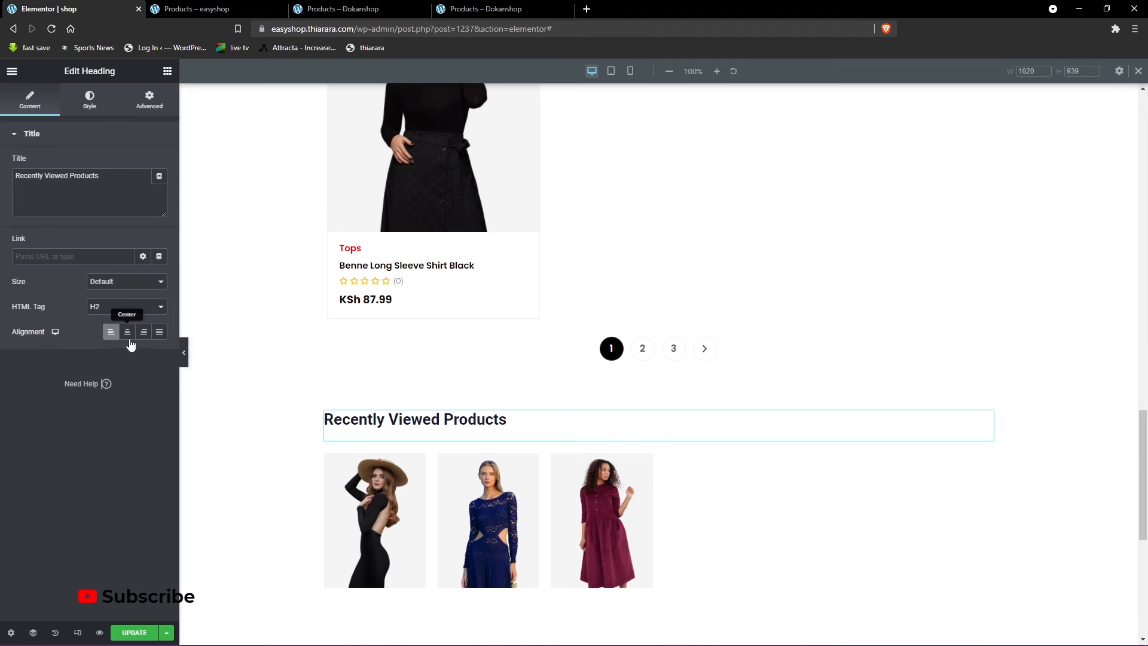
click(133, 339)
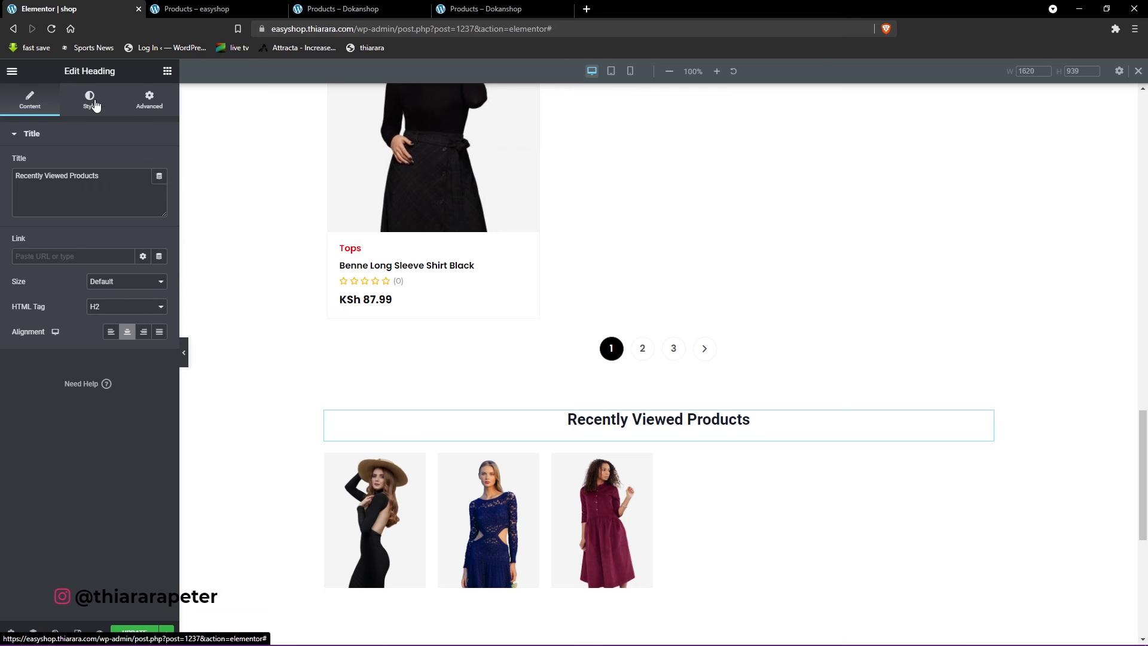
- Set the Recently Viewed Products widget to 3 products per page in 3 columns
click(987, 461)
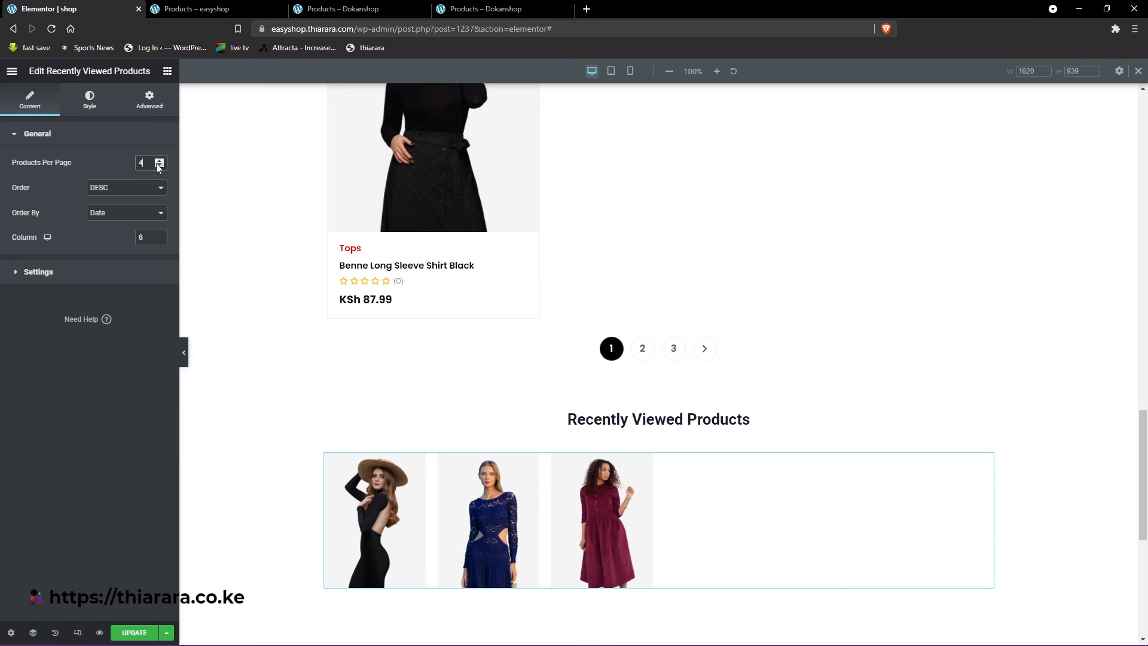
drag(146, 239, 133, 241)
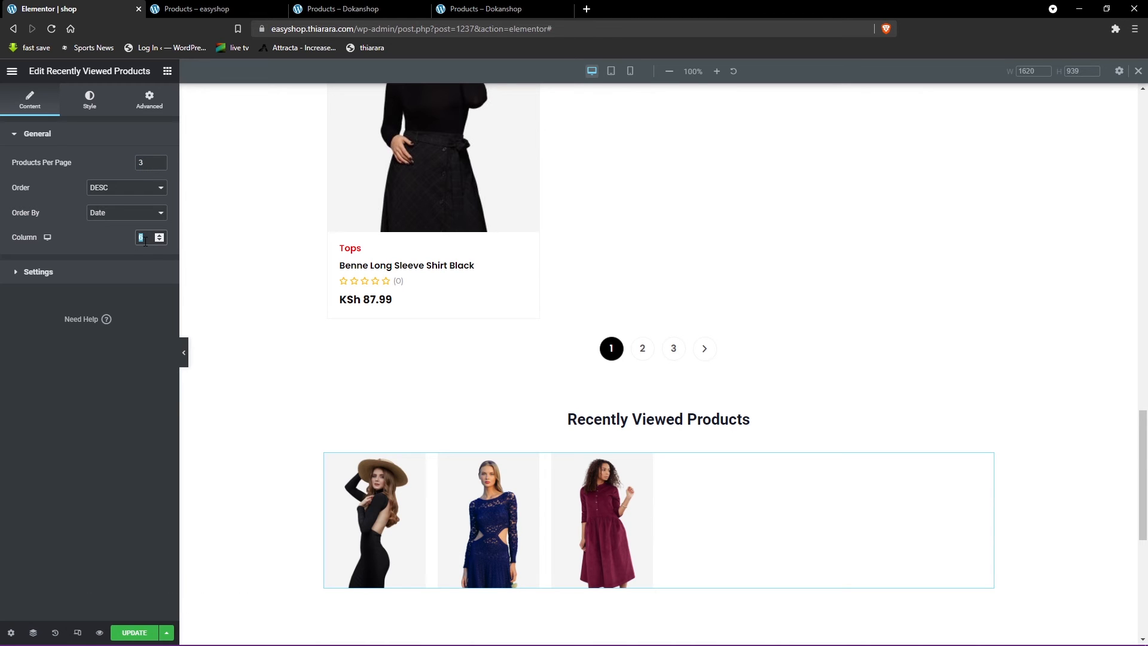
text(3)
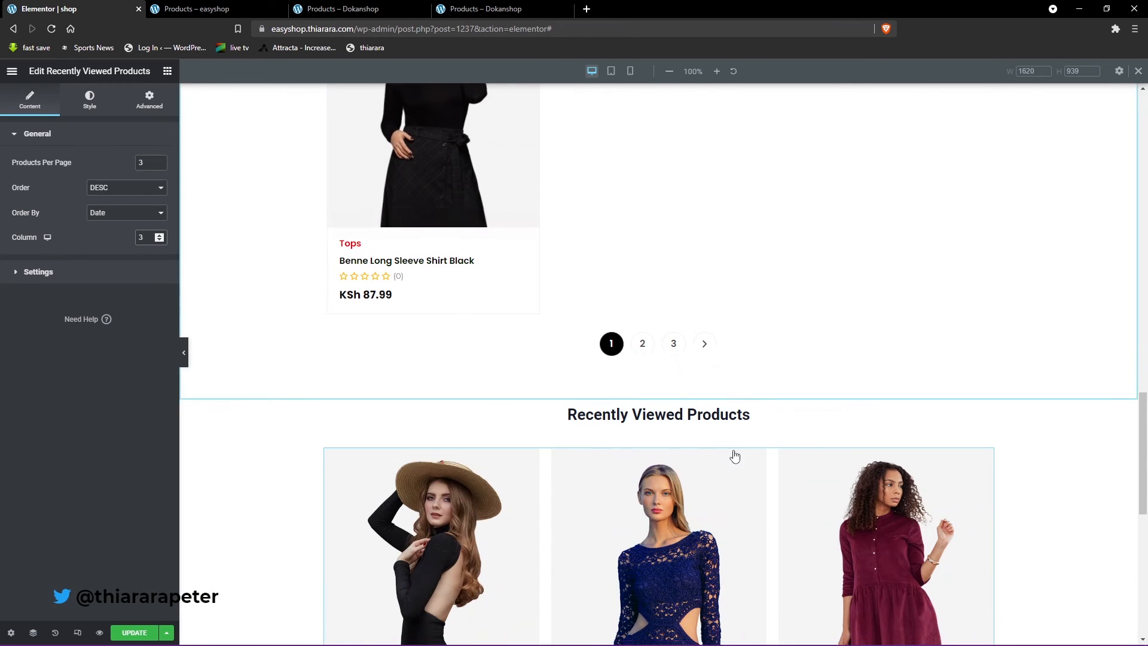
scroll(735, 456, down, 4)
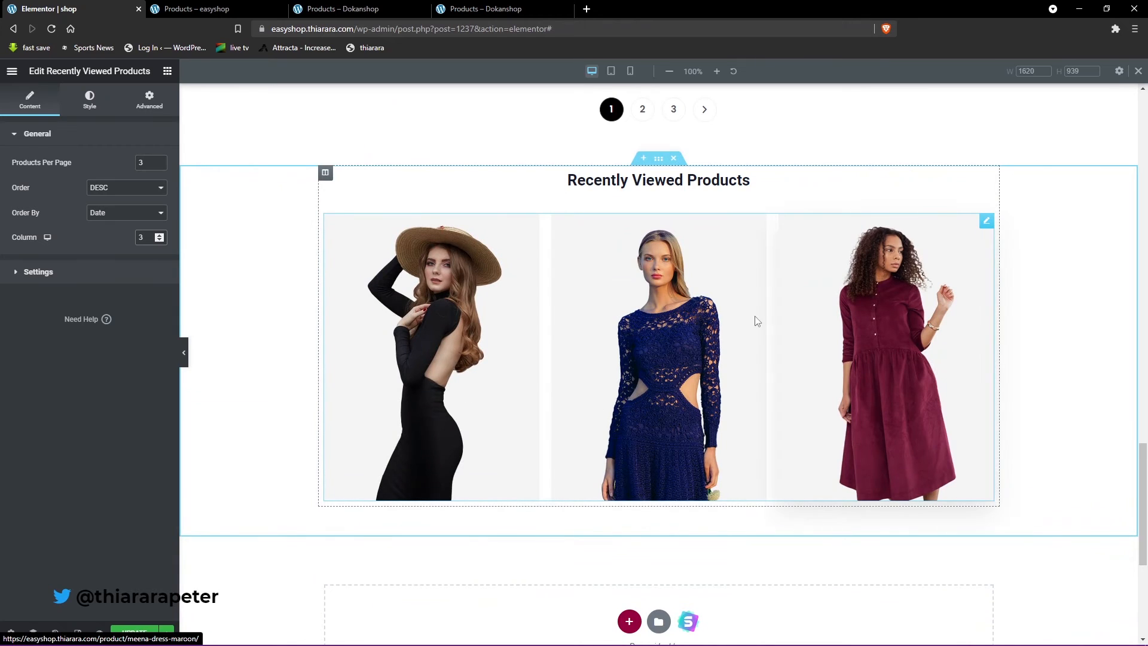
- Change the Recently Viewed Products widget to 4 columns and 4 products per page, and check its order options
click(142, 162)
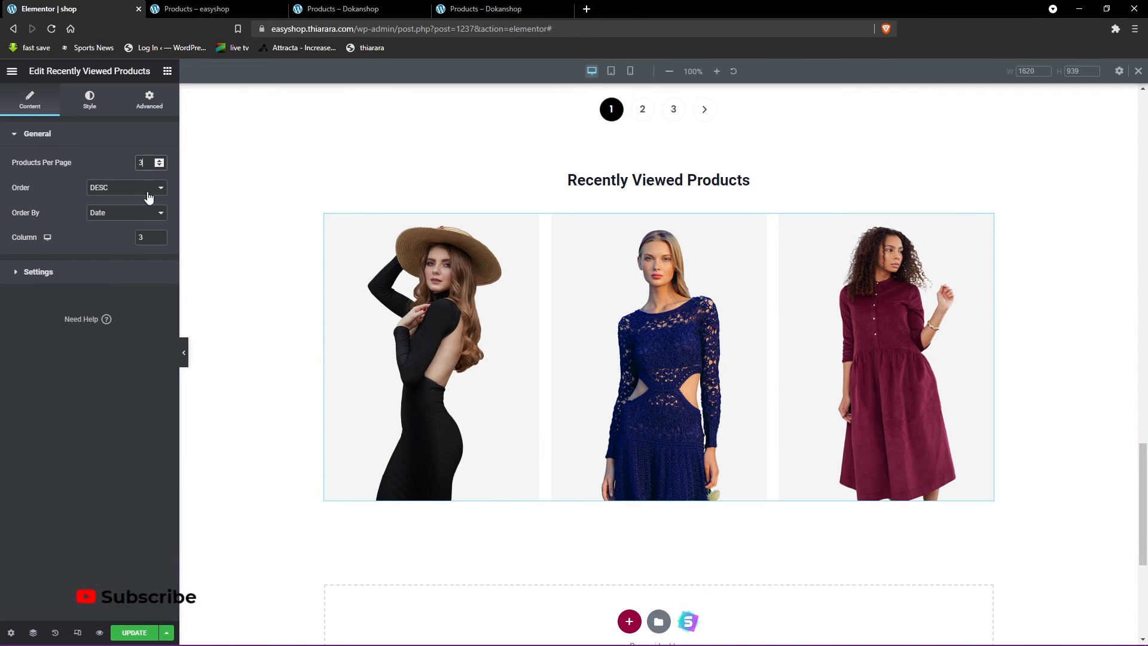
text(4)
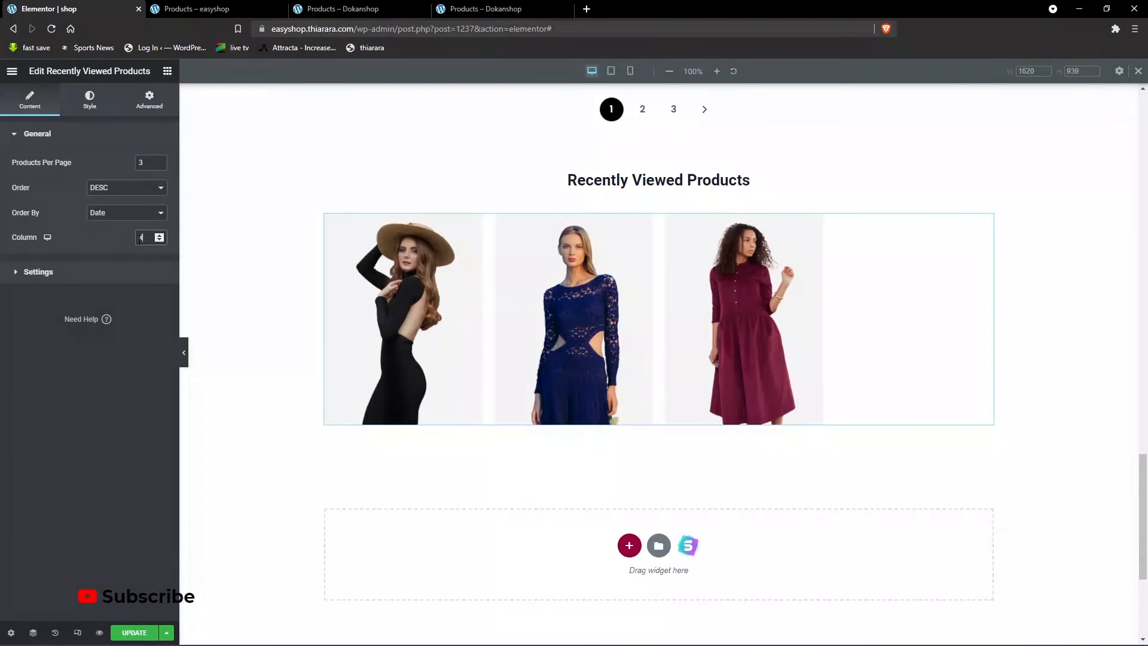
text(4)
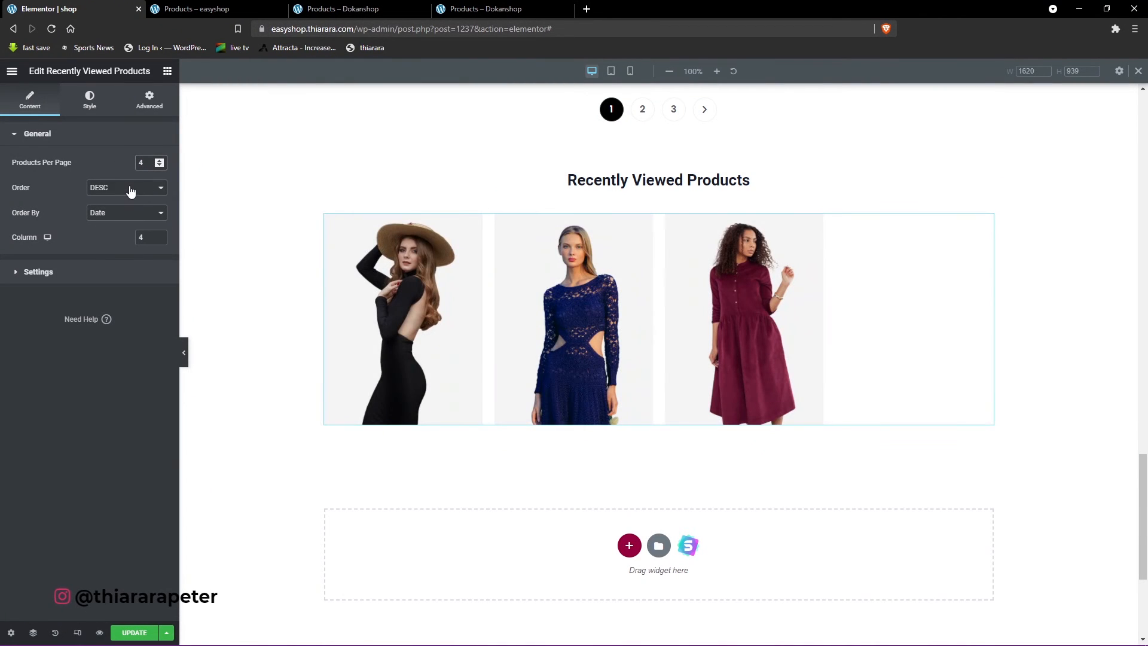
click(131, 190)
click(119, 209)
- Try the left badge position in the Recently Viewed Products badge settings and return it to right
click(62, 272)
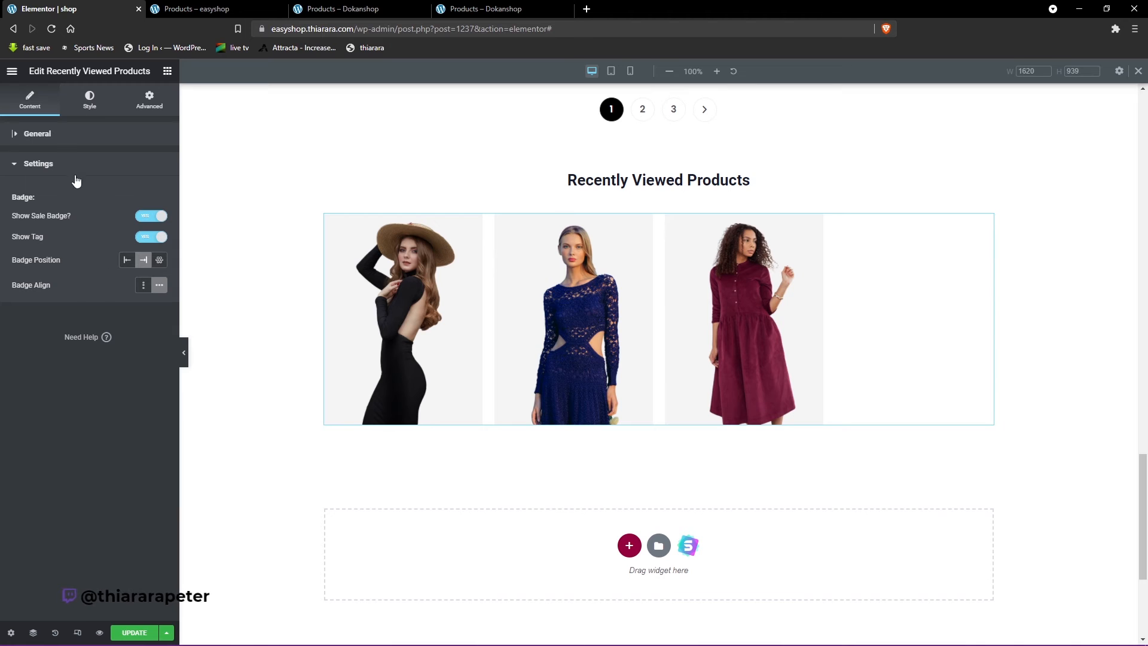
click(128, 262)
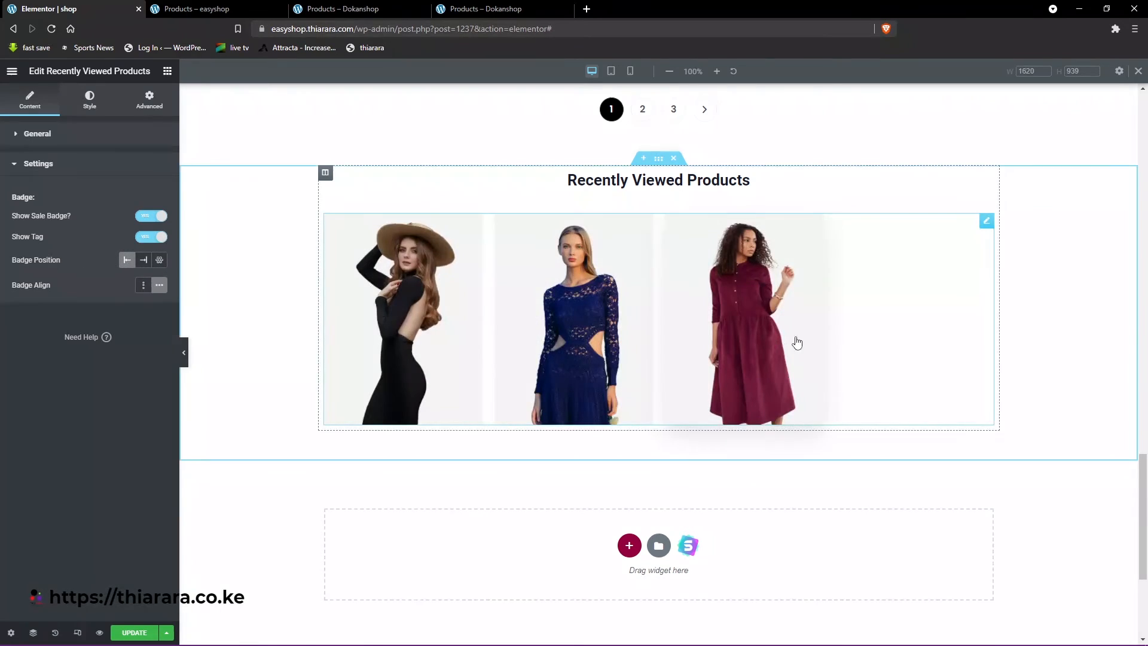
click(139, 262)
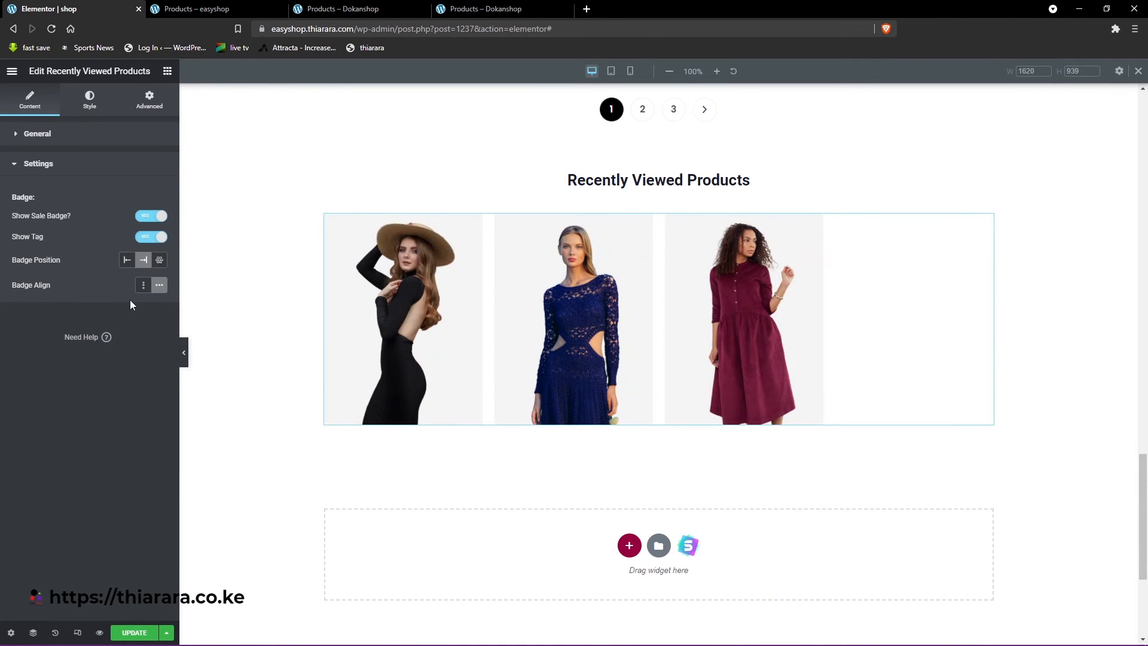
- Update the shop page to save the Recently Viewed Products changes, and close the responsive preview bar
click(136, 635)
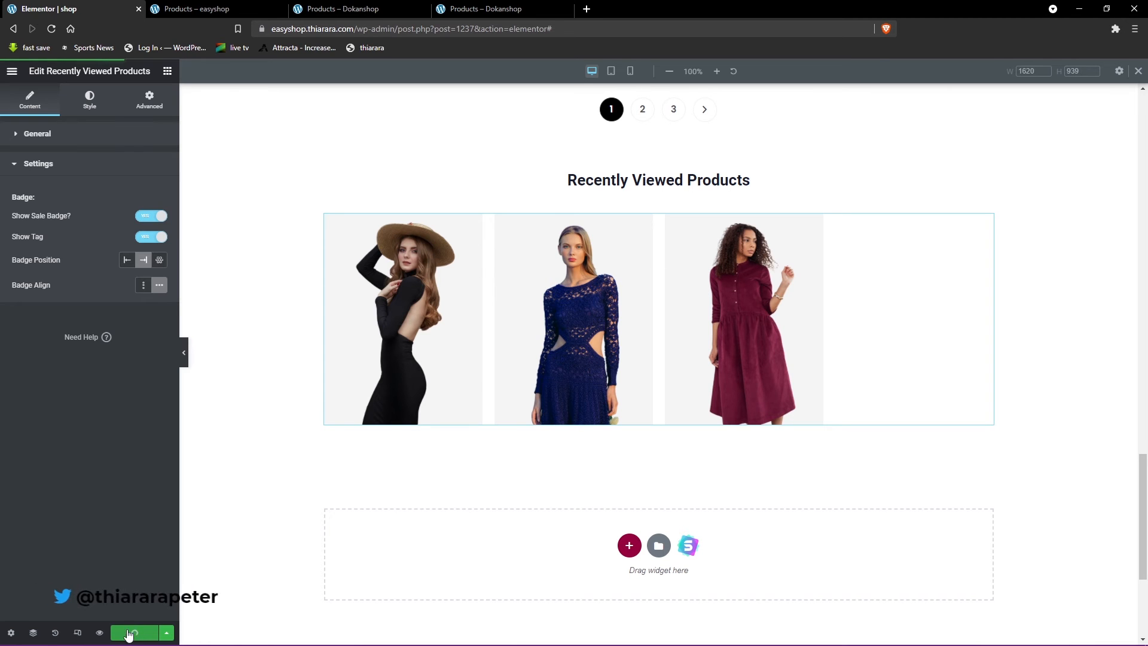
click(77, 636)
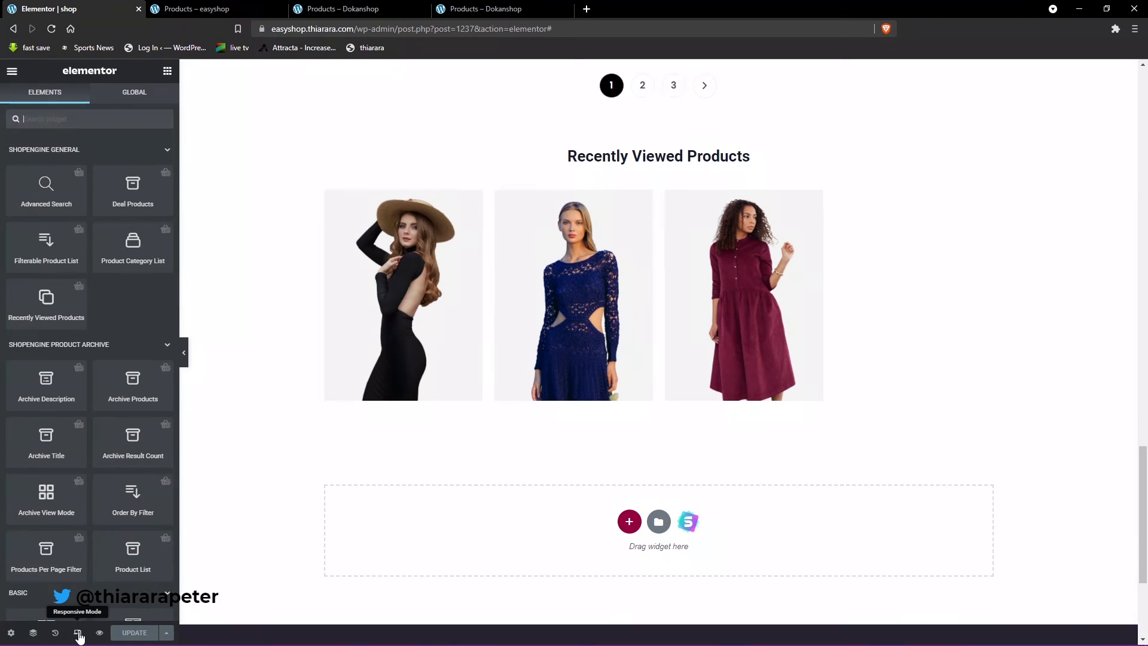
scroll(438, 350, up, 8)
scroll(550, 353, up, 10)
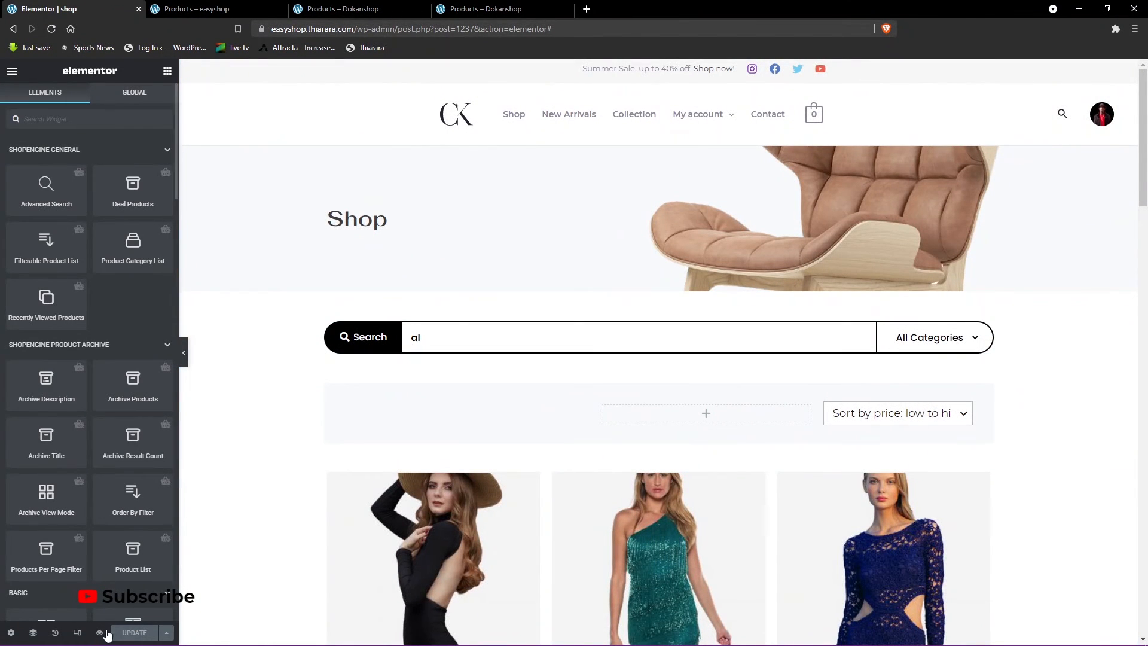
- Preview the shop page in the tablet layout and examine its header, search bar and product grid
click(78, 633)
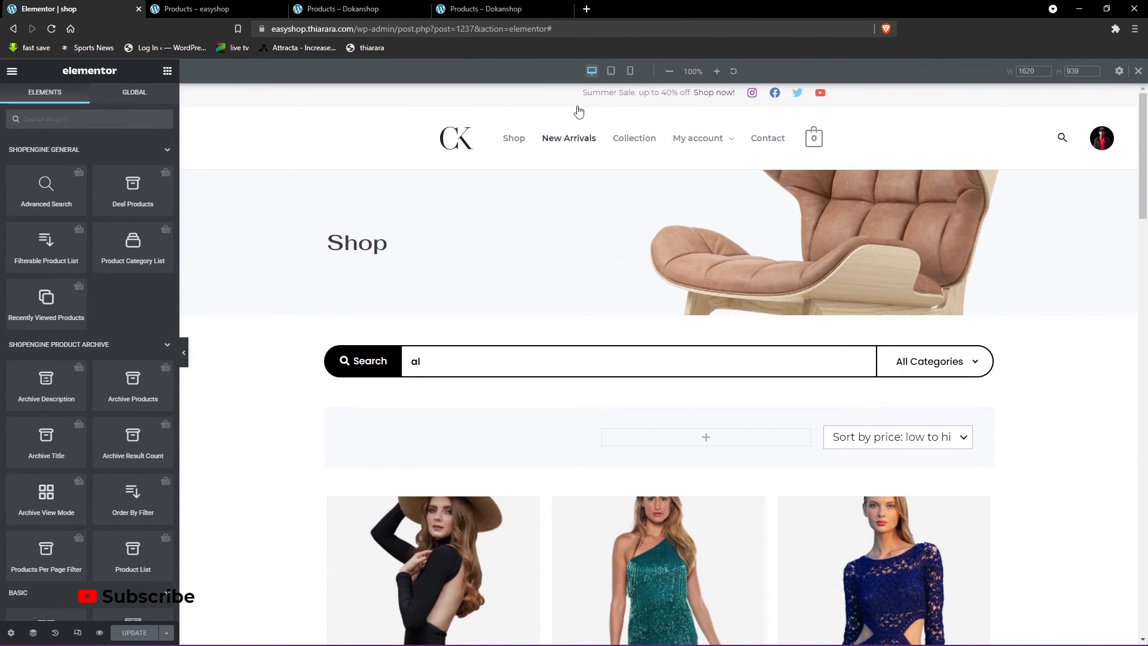
click(613, 73)
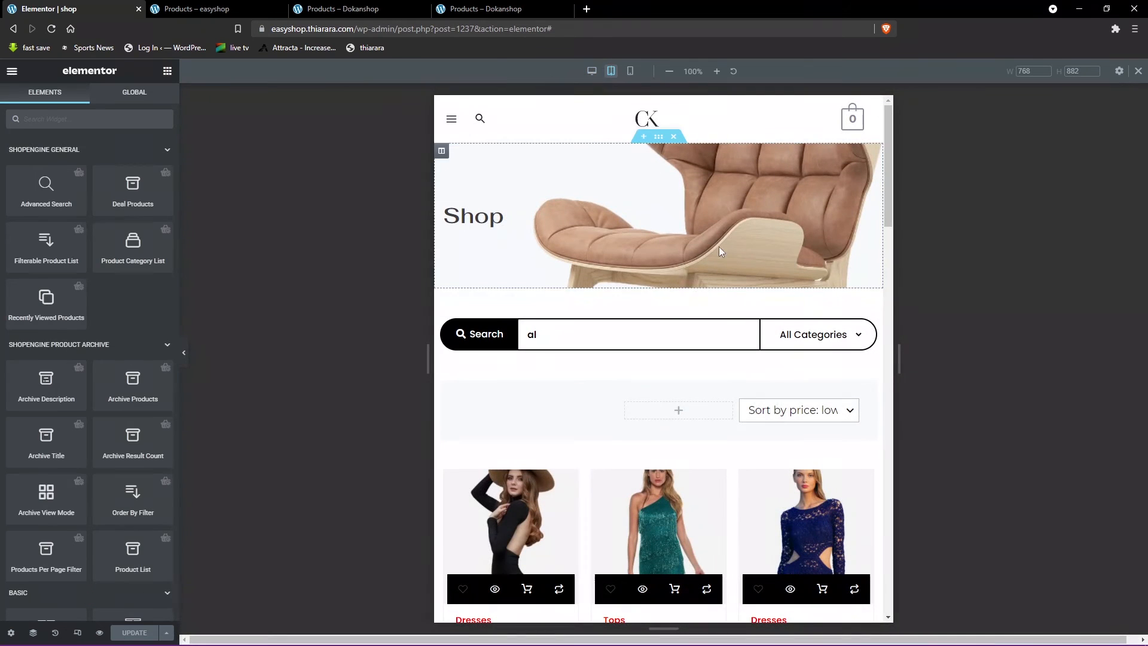
scroll(604, 338, down, 8)
scroll(601, 341, down, 4)
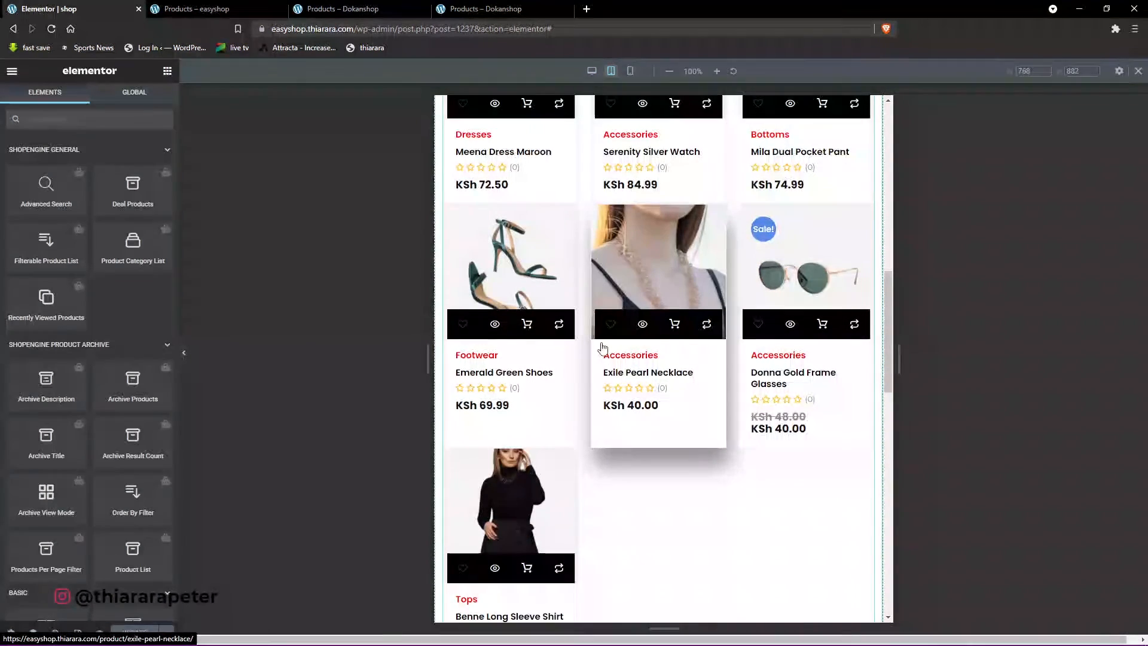
scroll(633, 430, up, 4)
scroll(659, 445, up, 5)
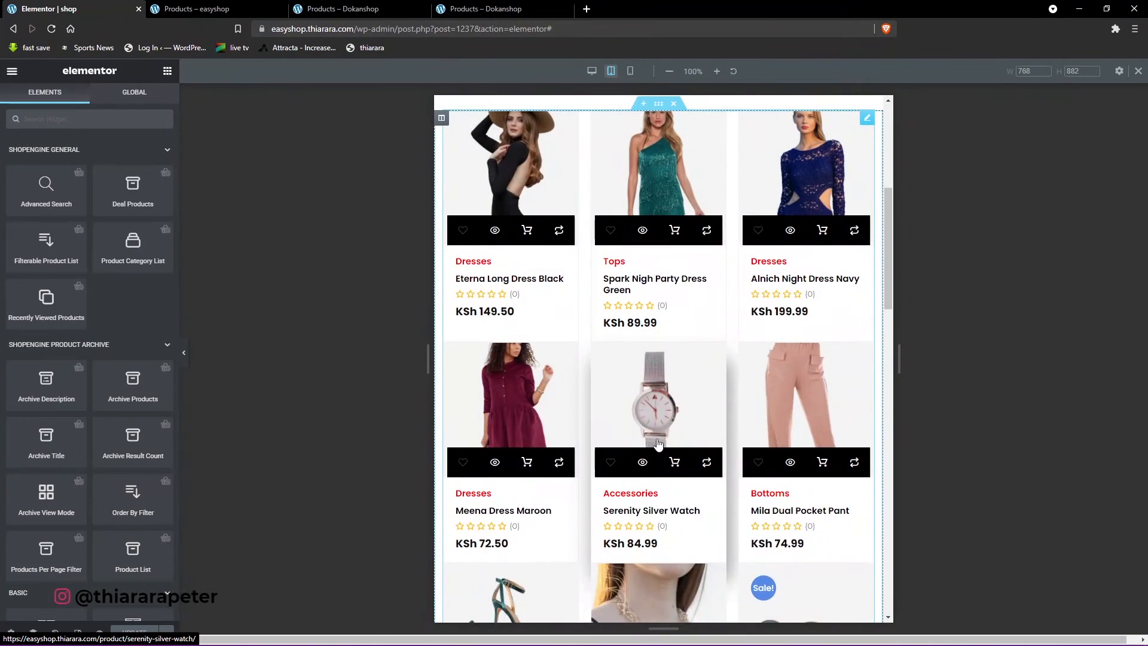
scroll(787, 422, down, 5)
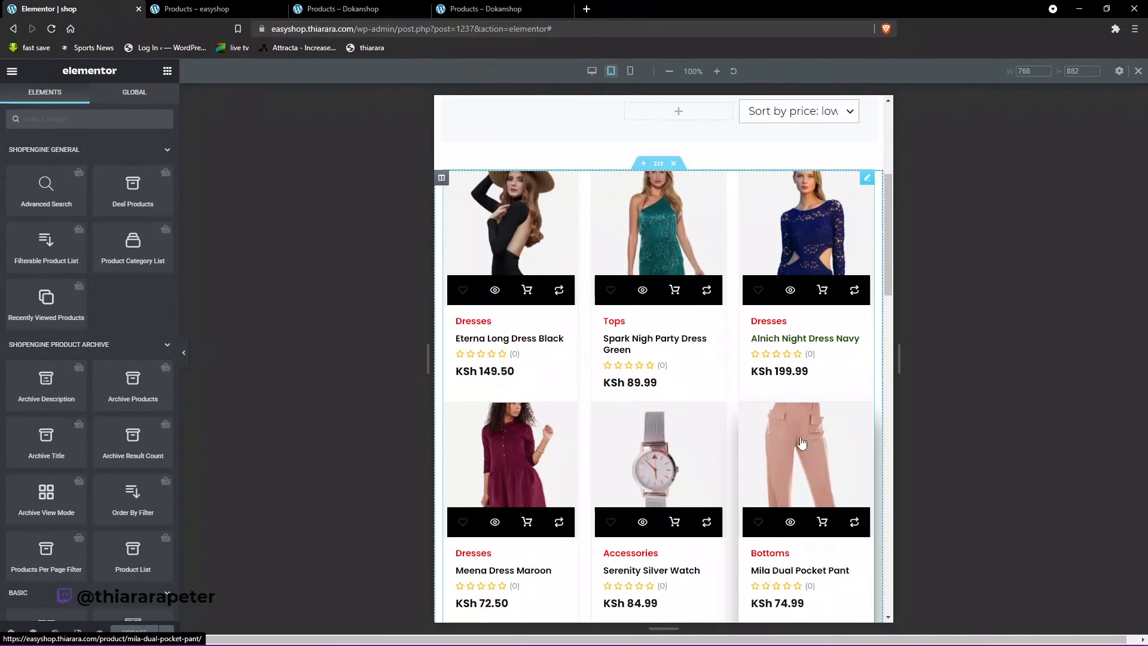
- Preview the shop page in the mobile layout and examine the empty space above the sorting dropdown with the editing panel collapsed and restored
click(631, 71)
click(631, 70)
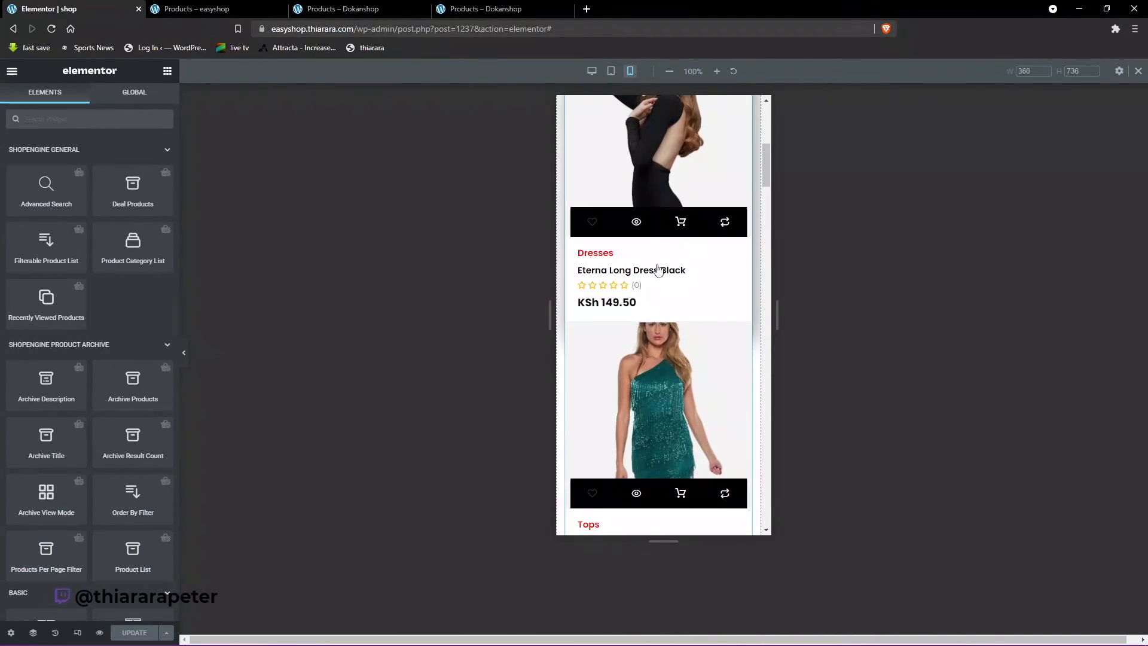
scroll(658, 281, up, 5)
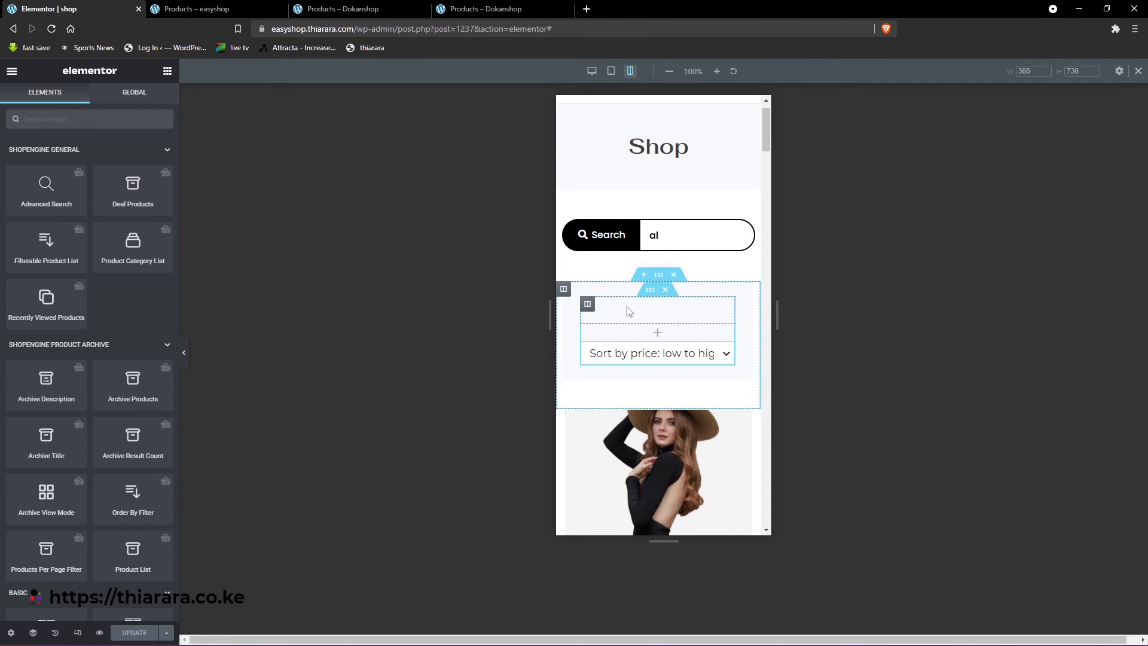
click(183, 353)
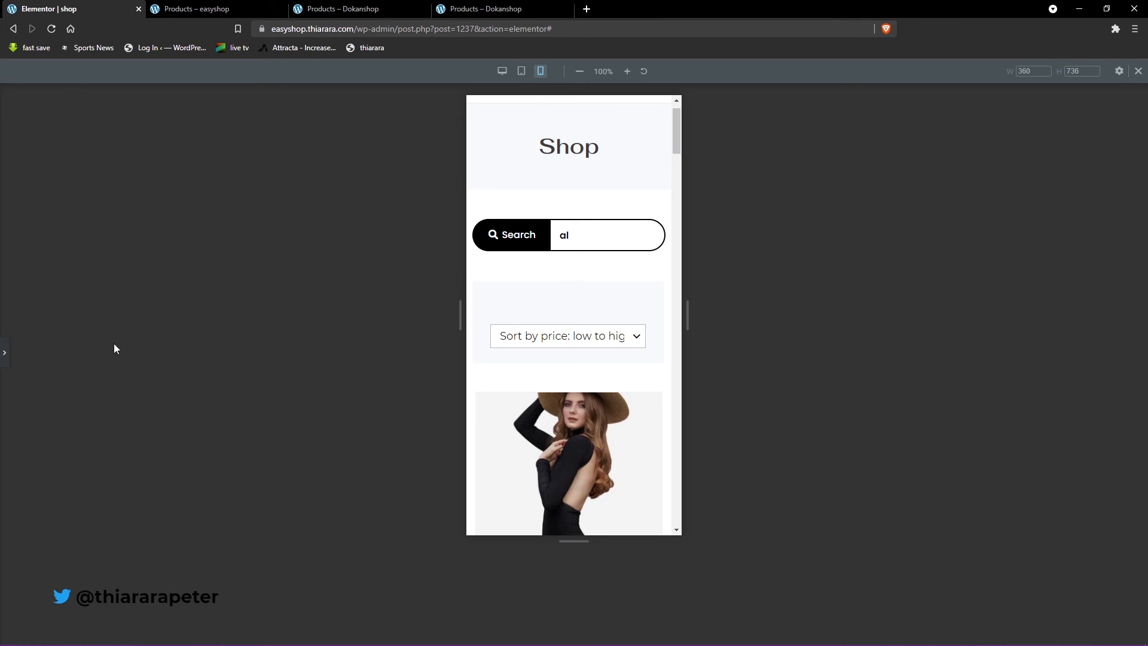
click(7, 358)
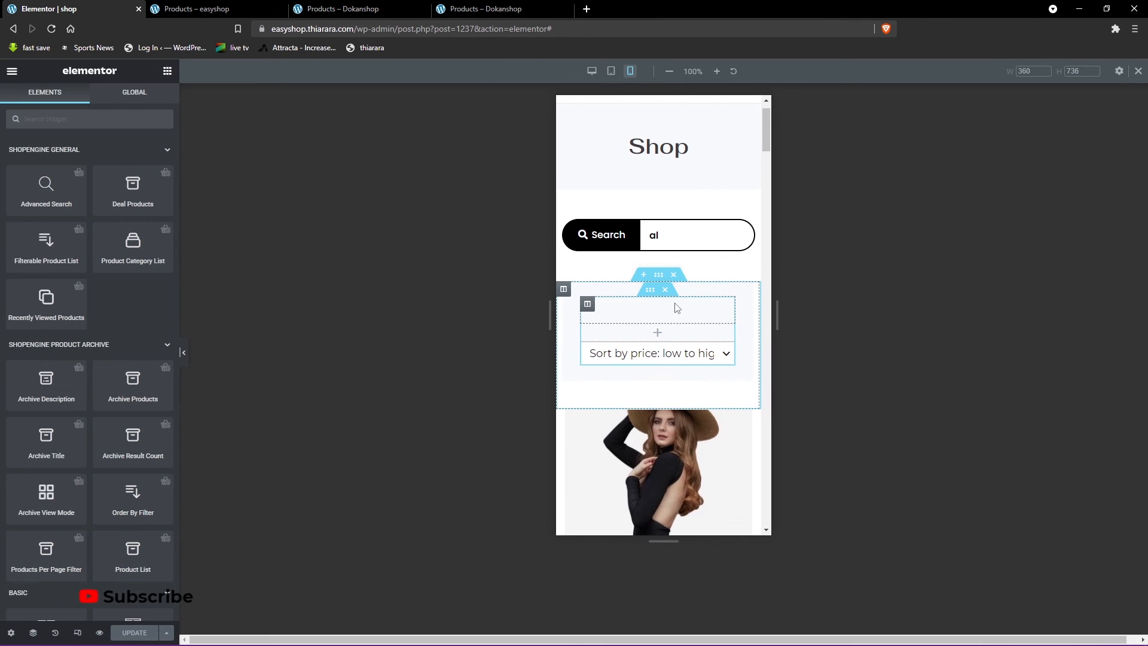
- Hide the first empty column above the sorting dropdown on mobile through its responsive visibility settings
click(588, 305)
click(150, 103)
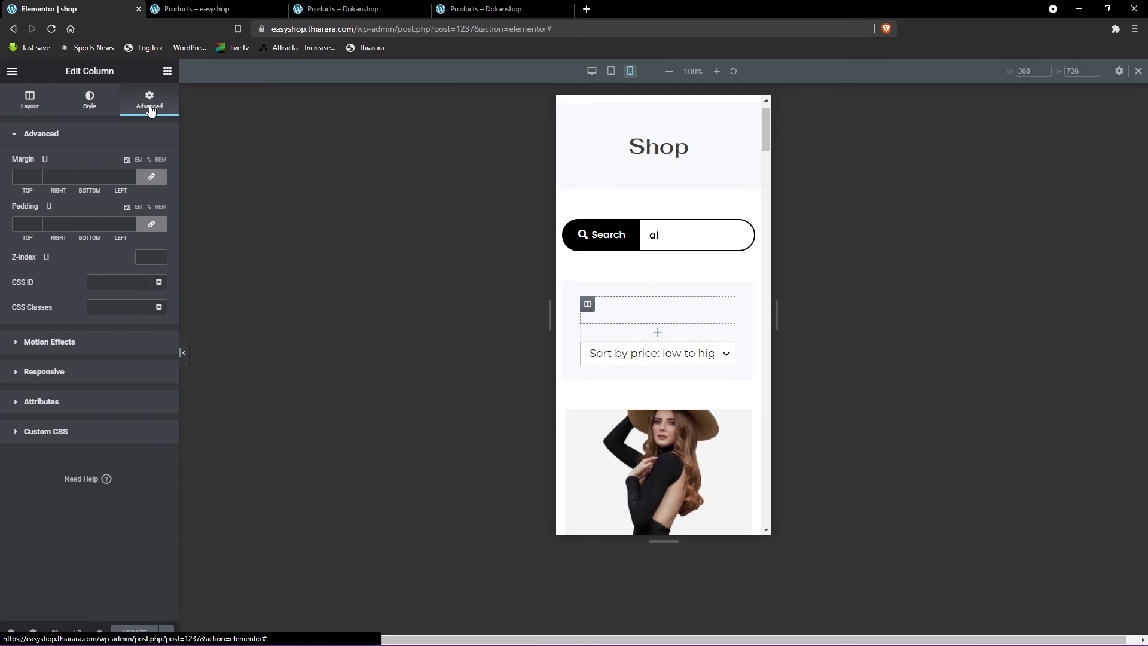
click(48, 372)
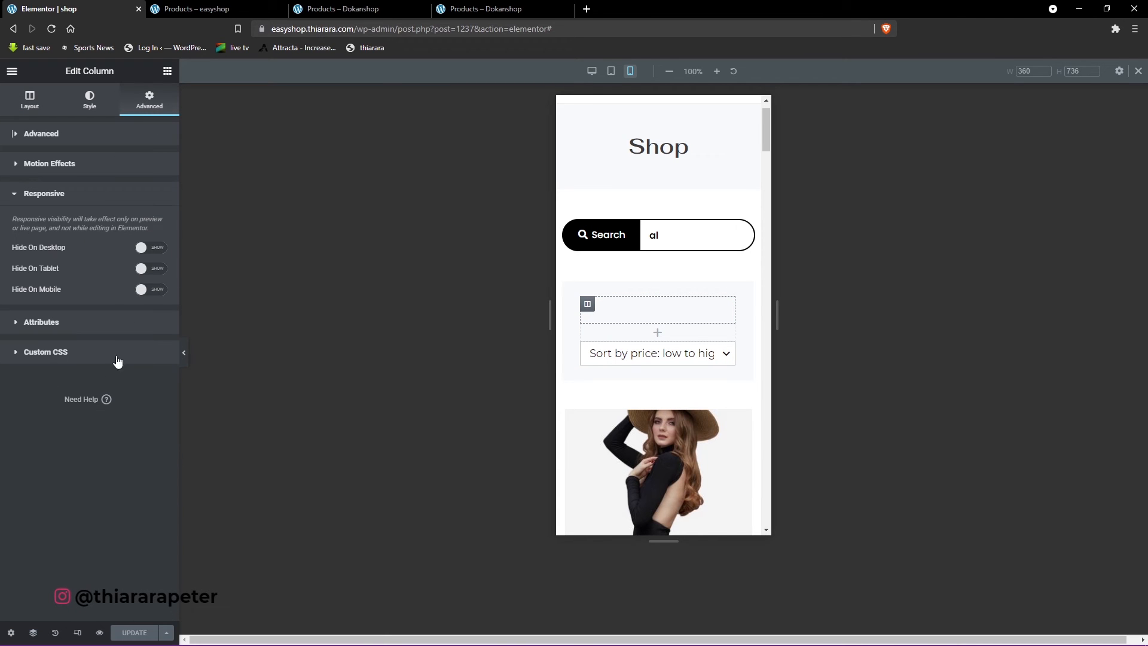
click(145, 292)
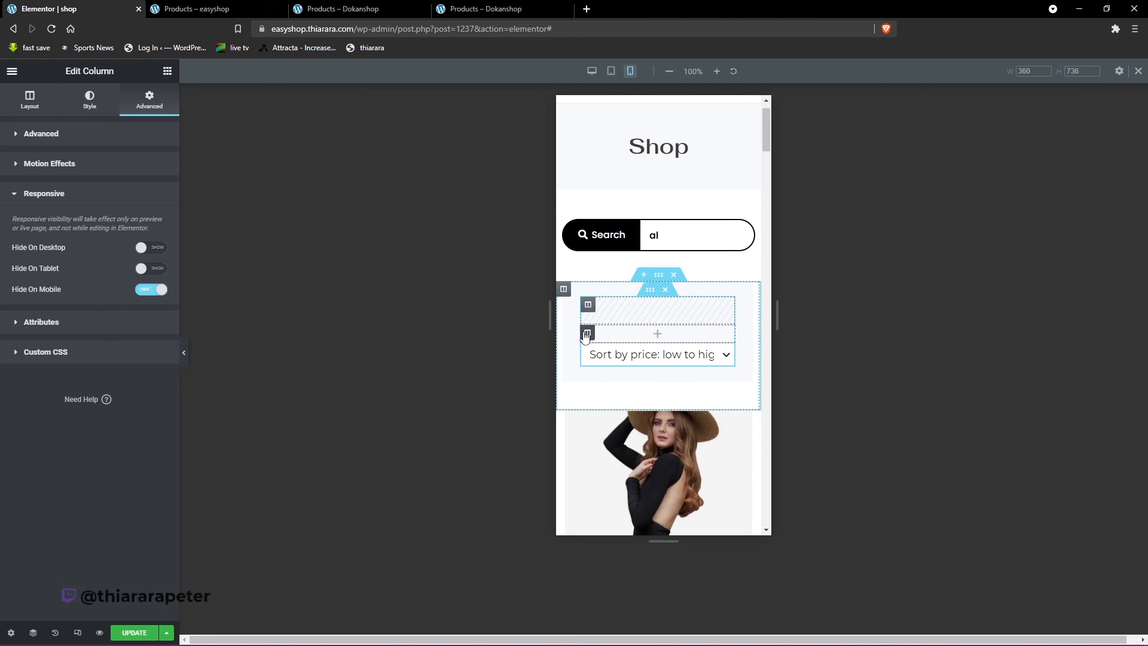
- Hide the second empty column, directly above the sorting dropdown, on mobile as well
click(586, 335)
click(145, 106)
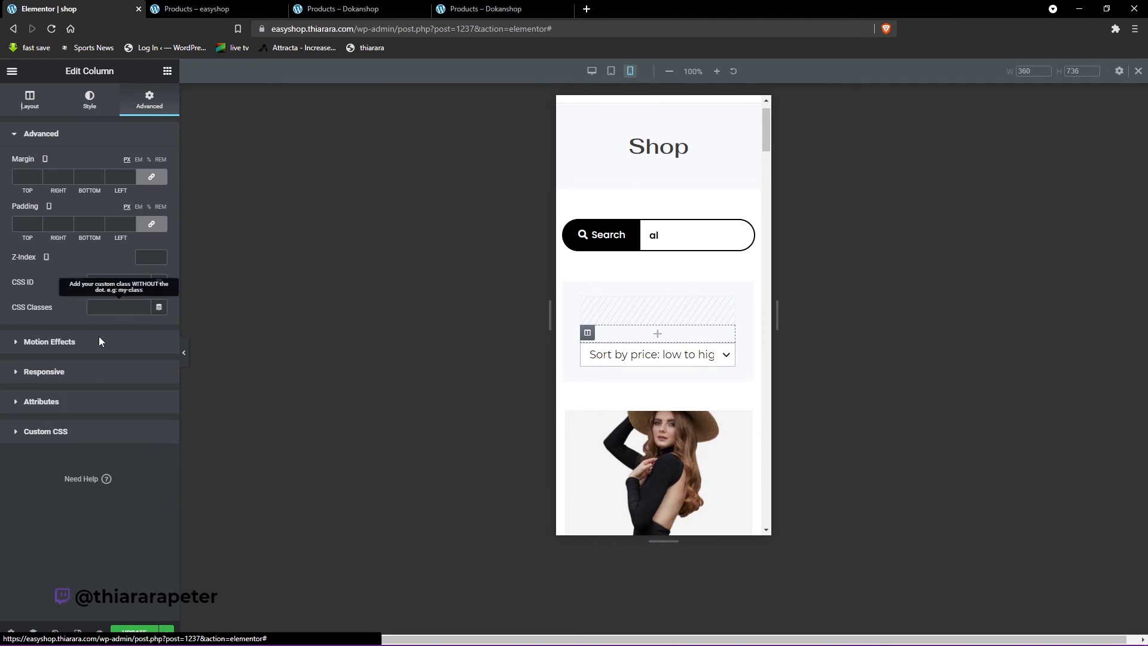
click(65, 371)
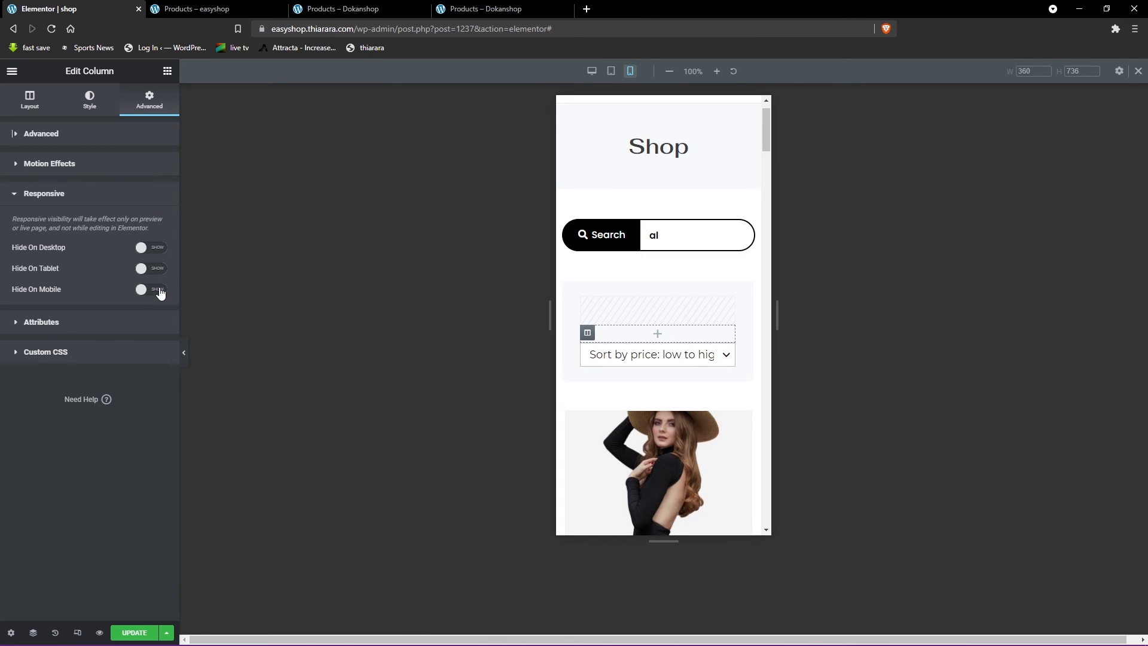
click(152, 290)
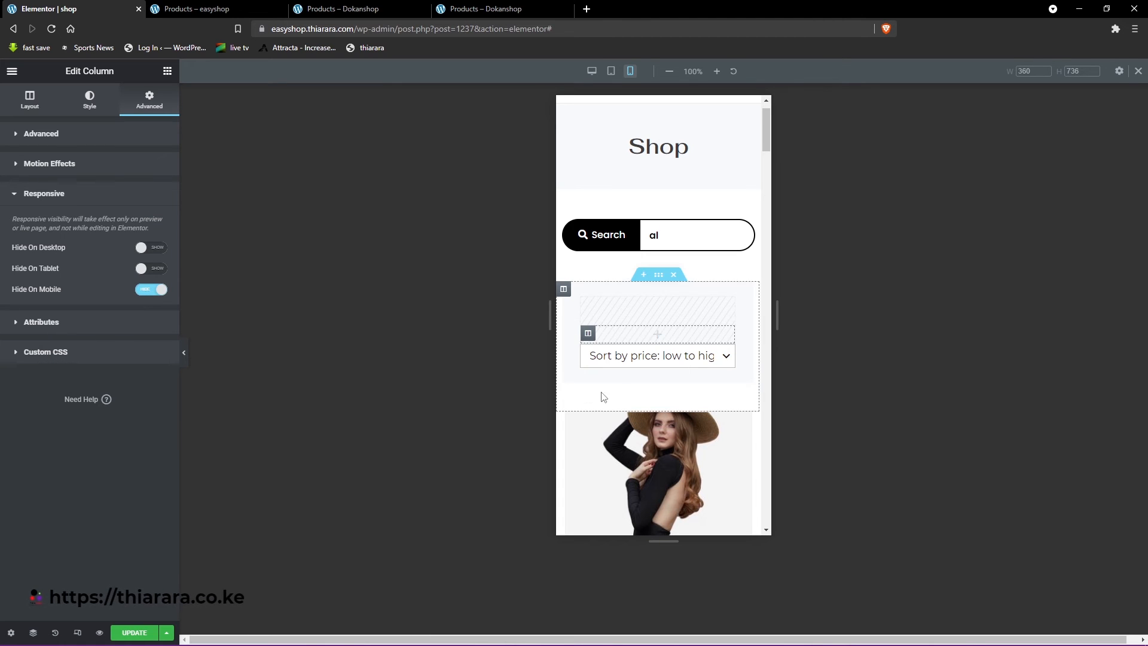
- Examine the mobile preview without the editing panel, from the sorting dropdown through the product list to the Recently Viewed Products section
click(184, 354)
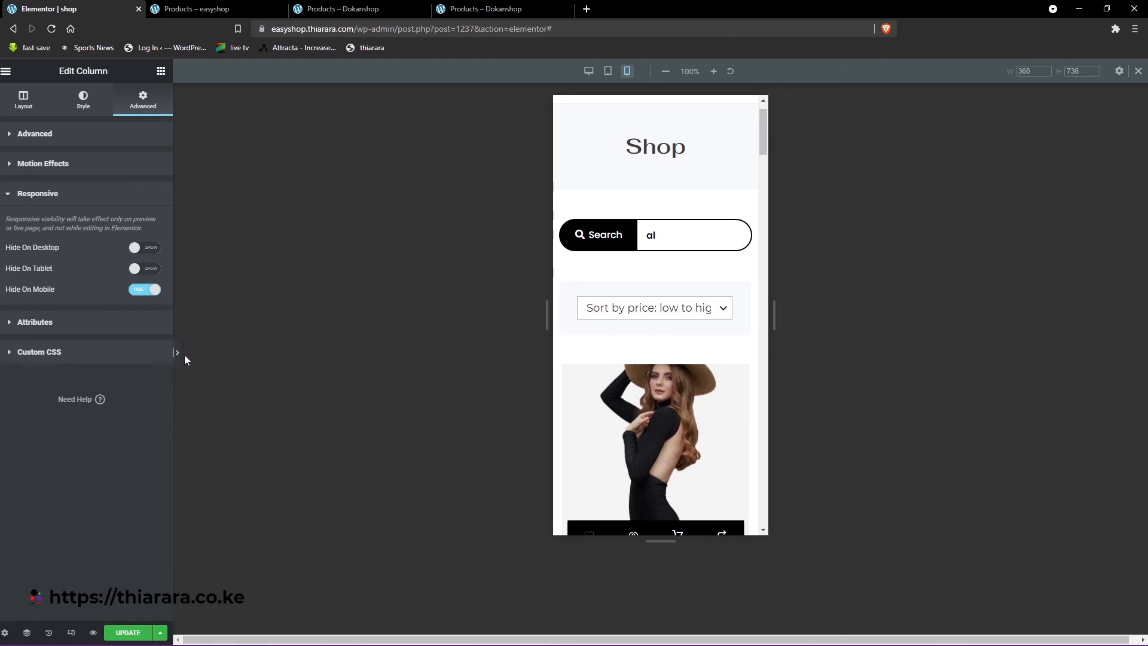
scroll(526, 230, down, 2)
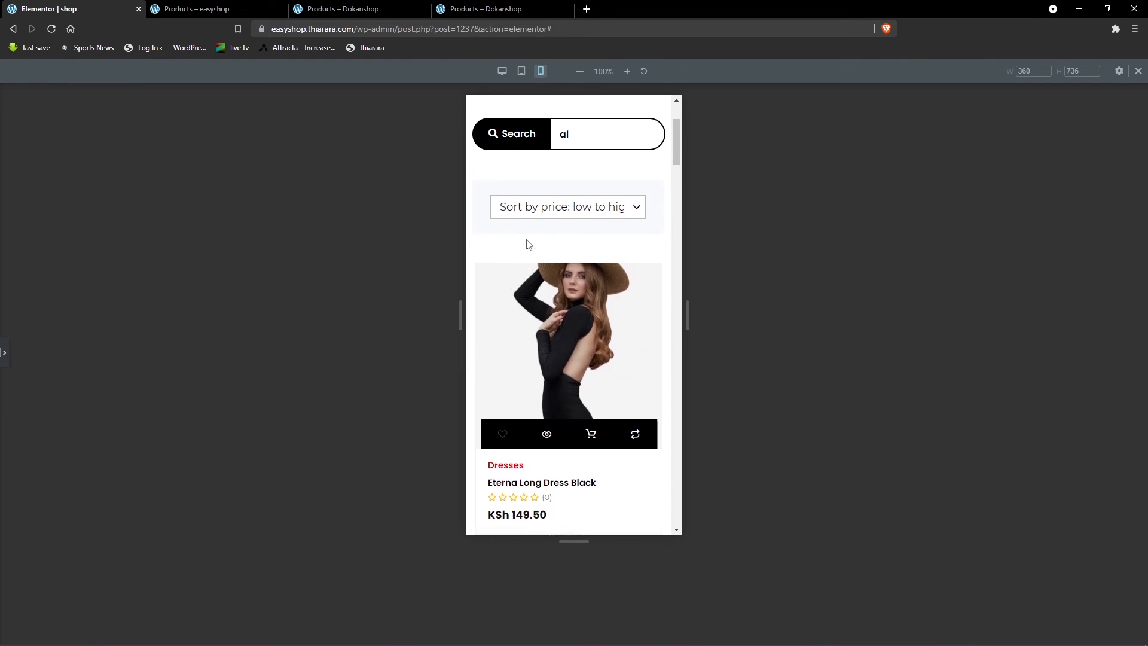
scroll(556, 309, up, 3)
scroll(558, 318, down, 3)
scroll(557, 317, down, 10)
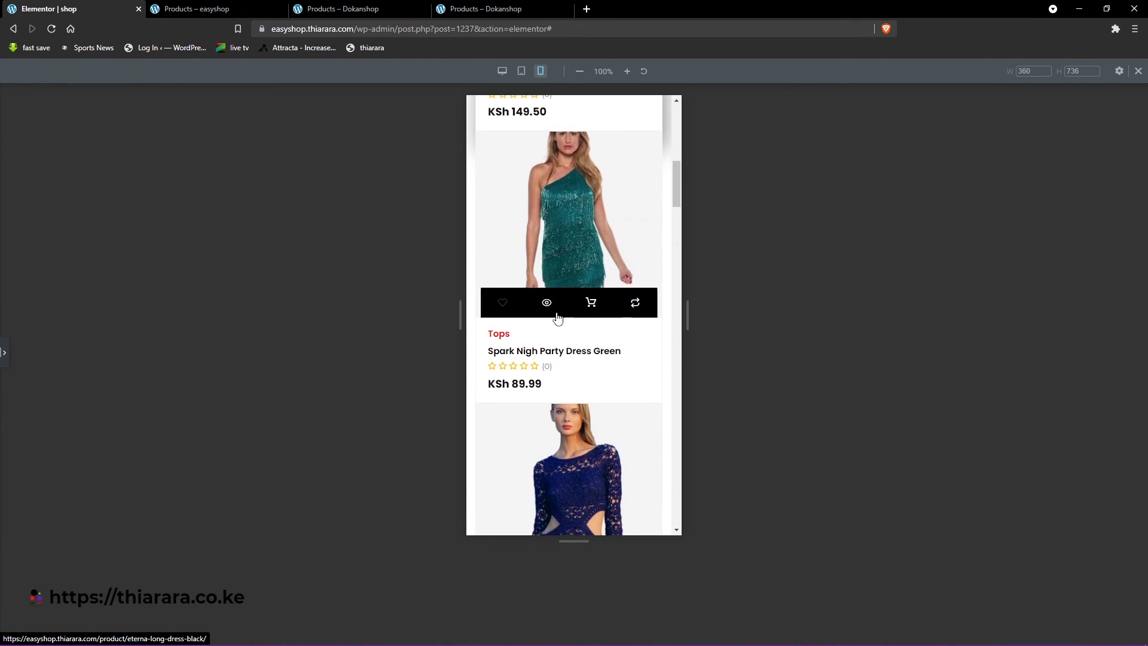
scroll(563, 321, down, 10)
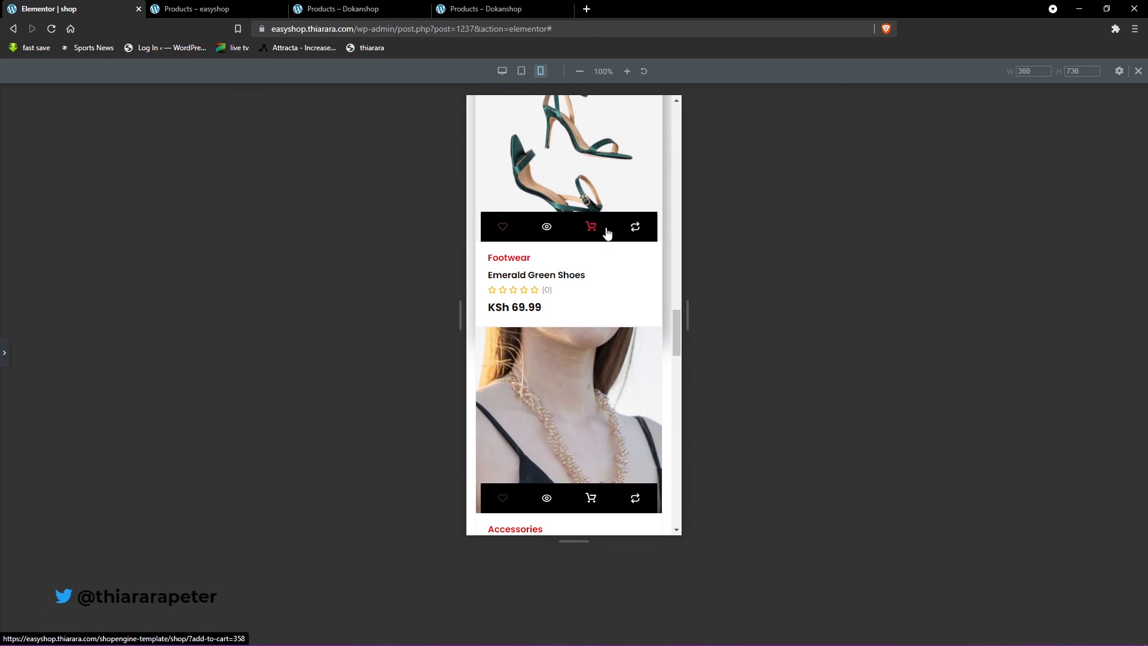
scroll(616, 359, down, 15)
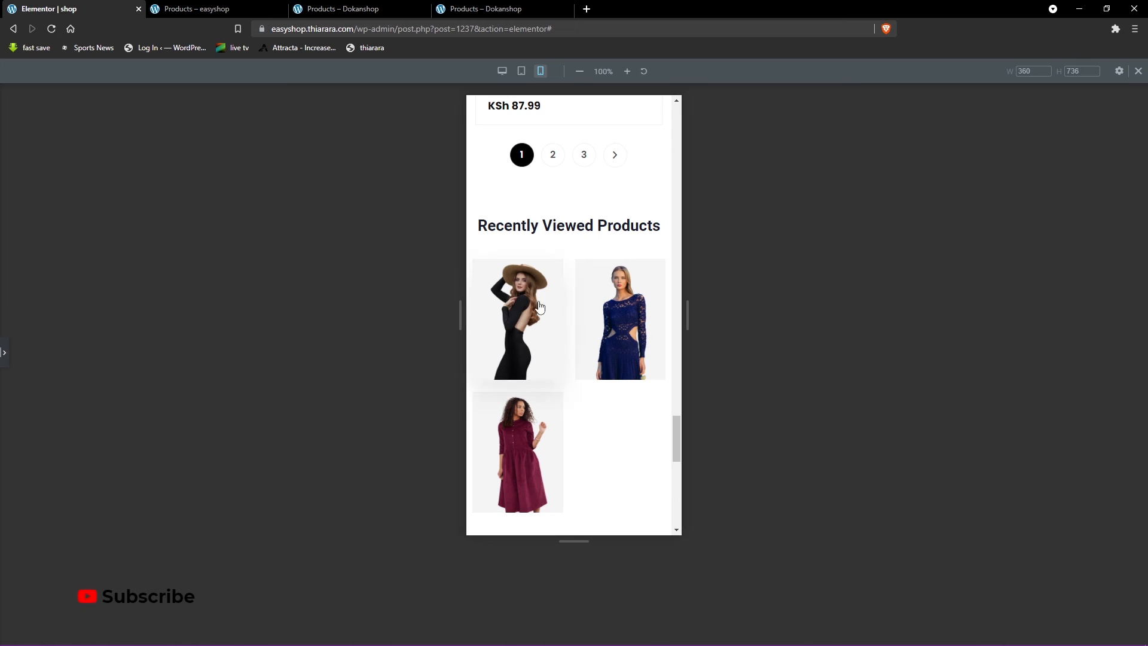
- Check the quick view of the Benne Long Sleeve Shirt Black in the mobile preview, close it, and inspect the page down to the footer
scroll(564, 393, up, 4)
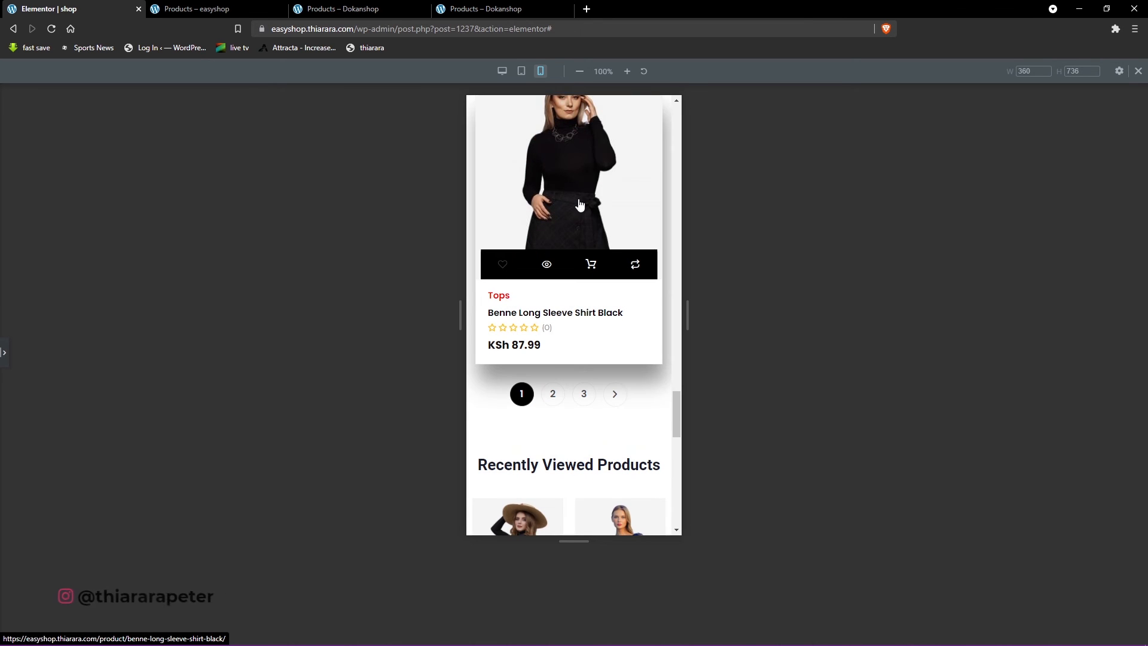
click(546, 266)
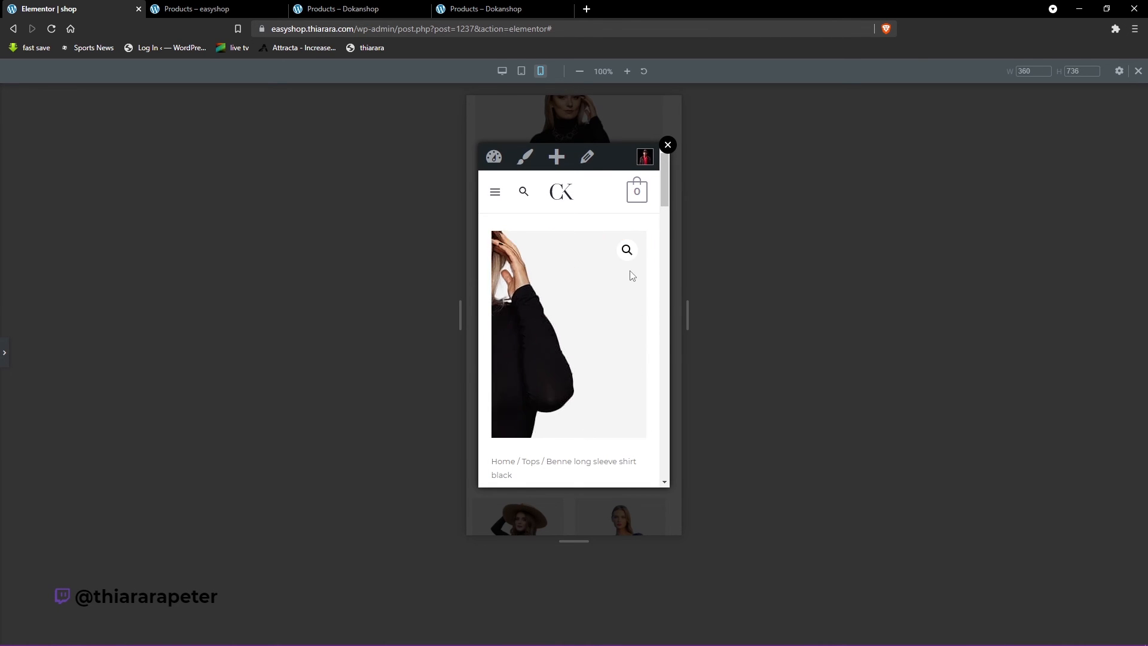
click(669, 149)
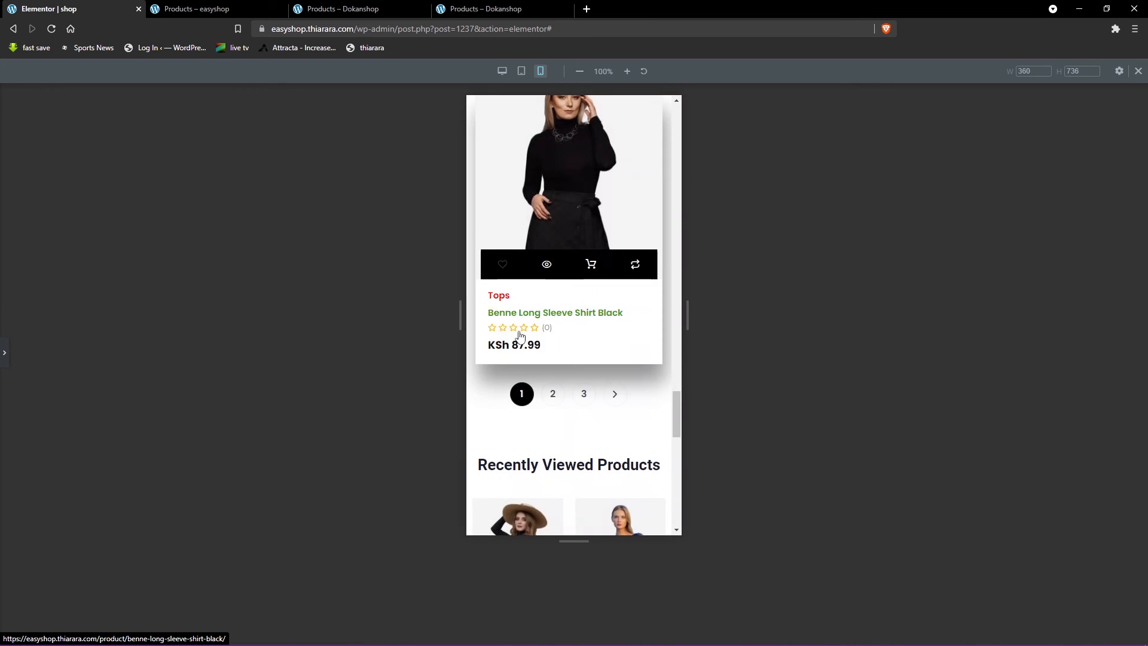
scroll(556, 419, down, 6)
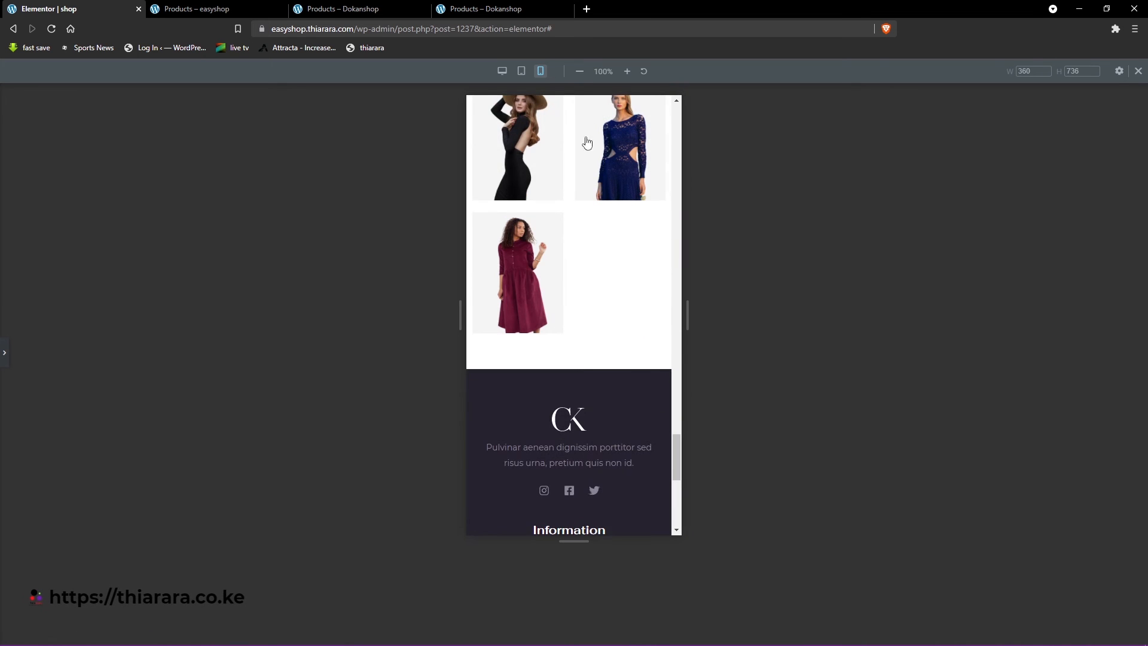
- Return to the desktop layout with the editing panel shown, and open the Archive Products widget's layout settings
click(503, 72)
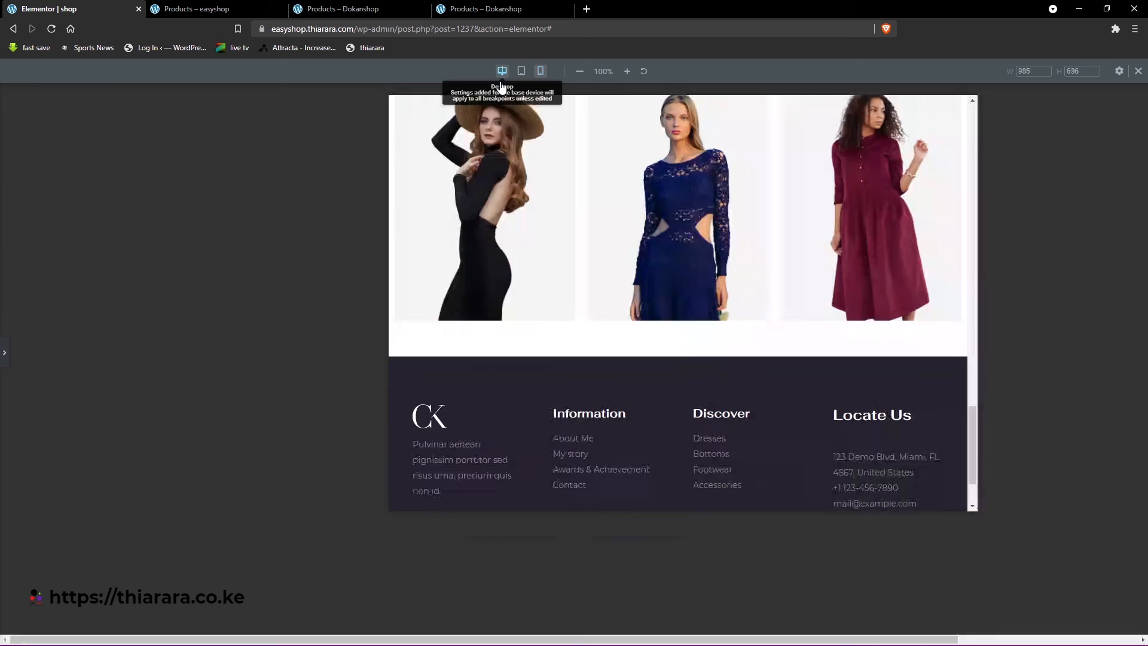
scroll(529, 346, up, 15)
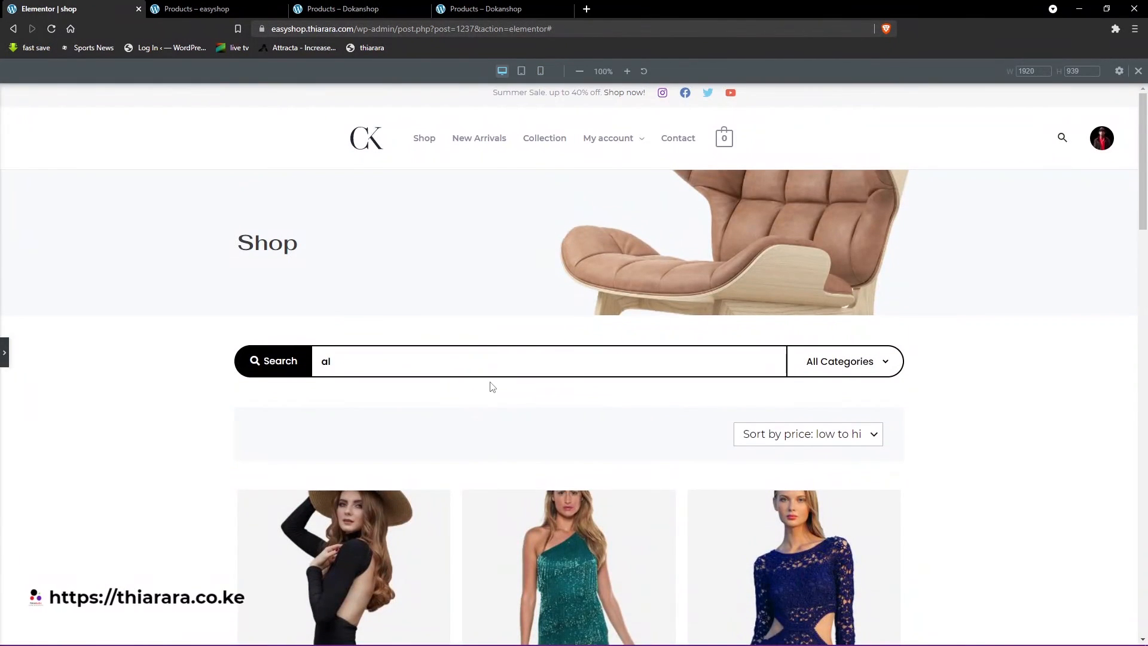
scroll(479, 380, down, 4)
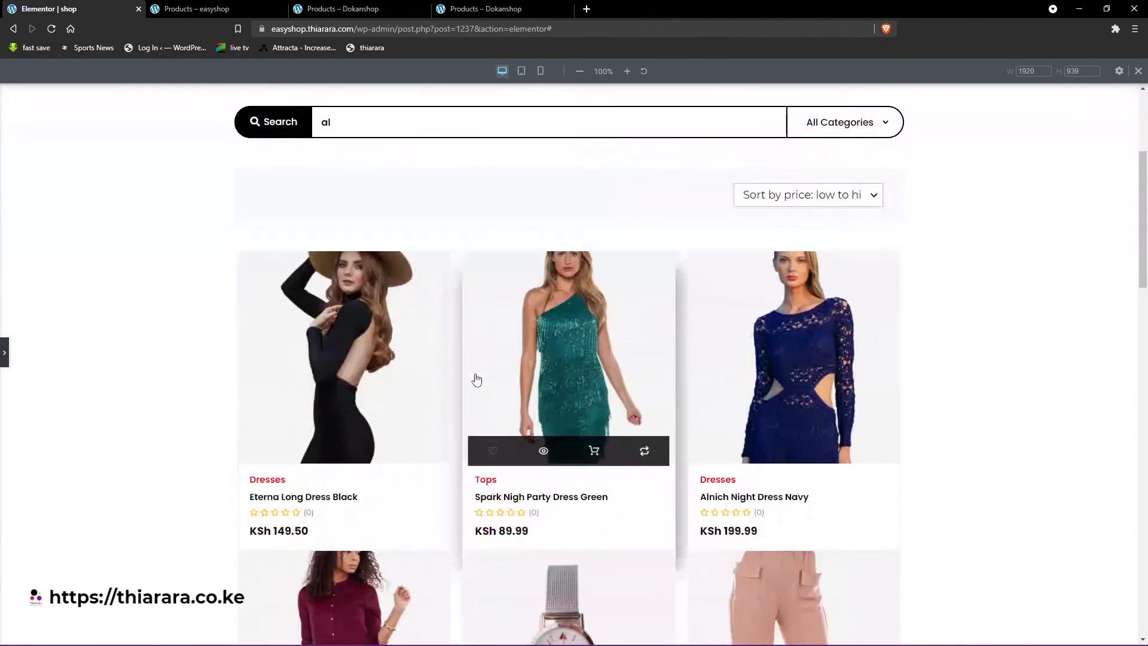
click(4, 352)
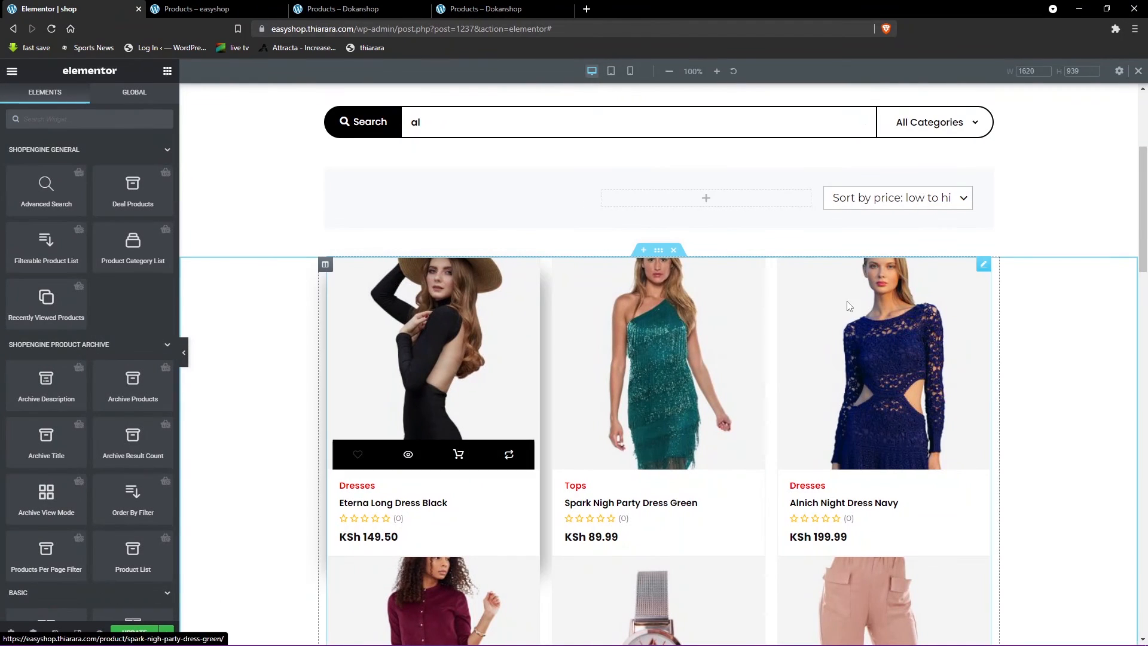
click(984, 265)
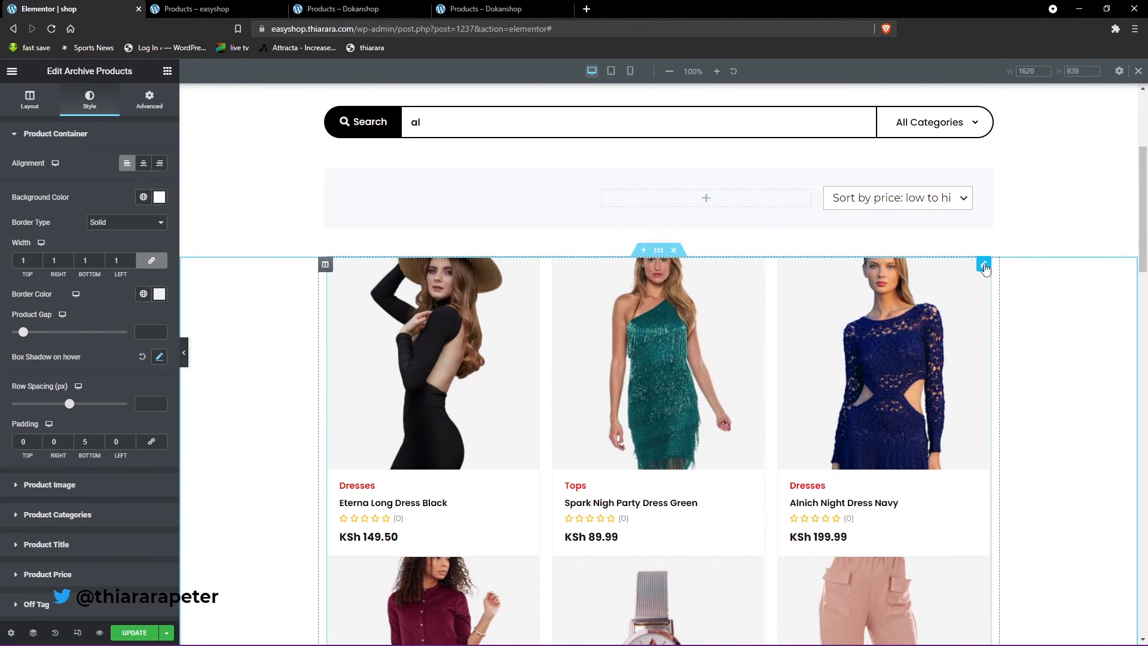
click(30, 100)
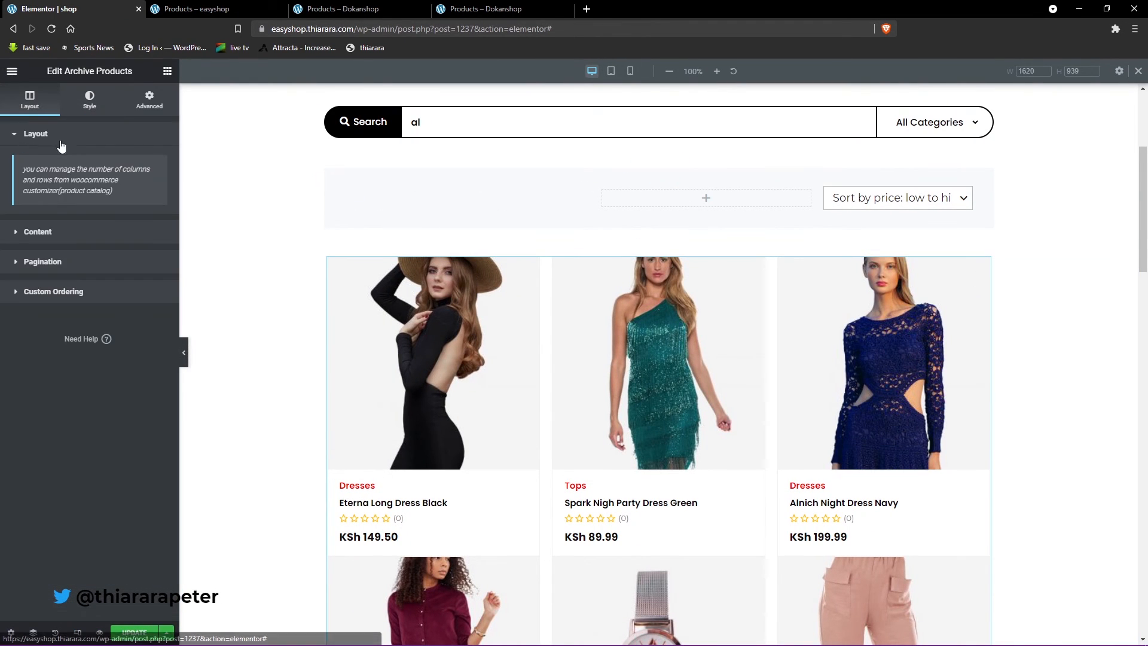
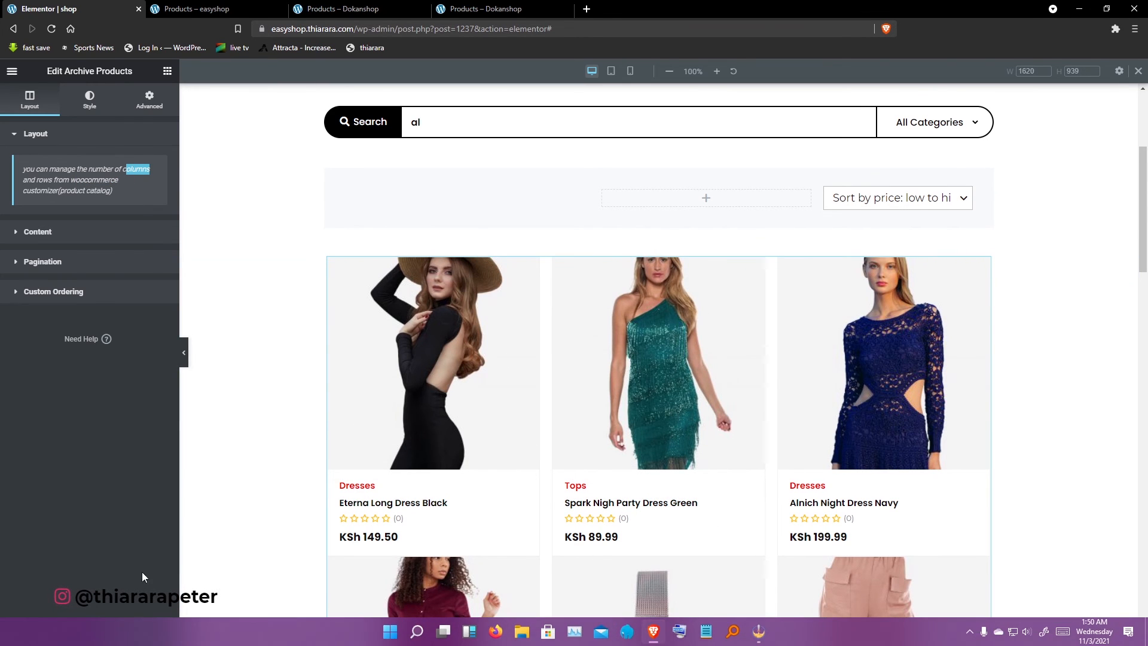
- Save the shop template changes and reload the live easyshop shop page to load the new design
click(135, 634)
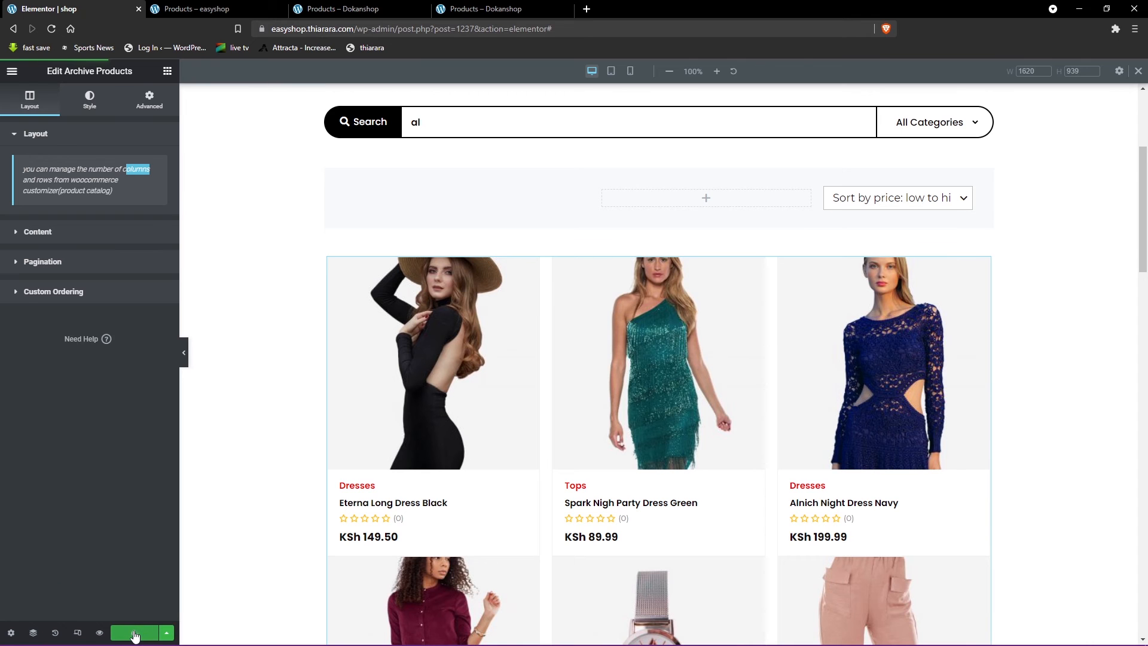
click(220, 7)
scroll(436, 405, down, 10)
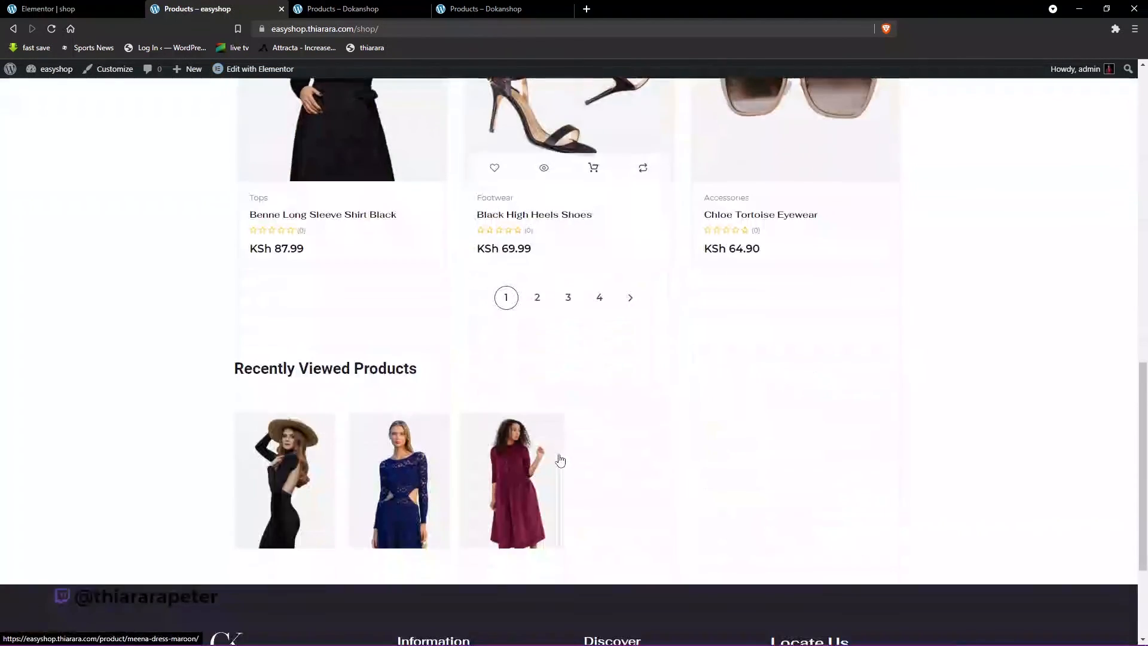
scroll(495, 469, up, 4)
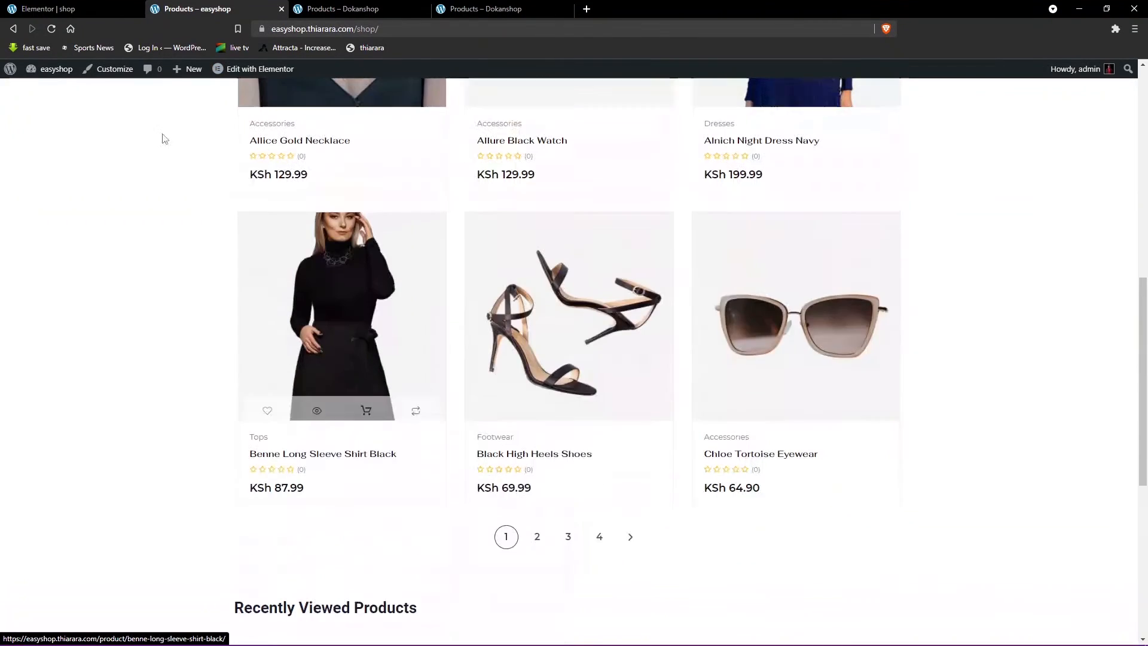
click(50, 31)
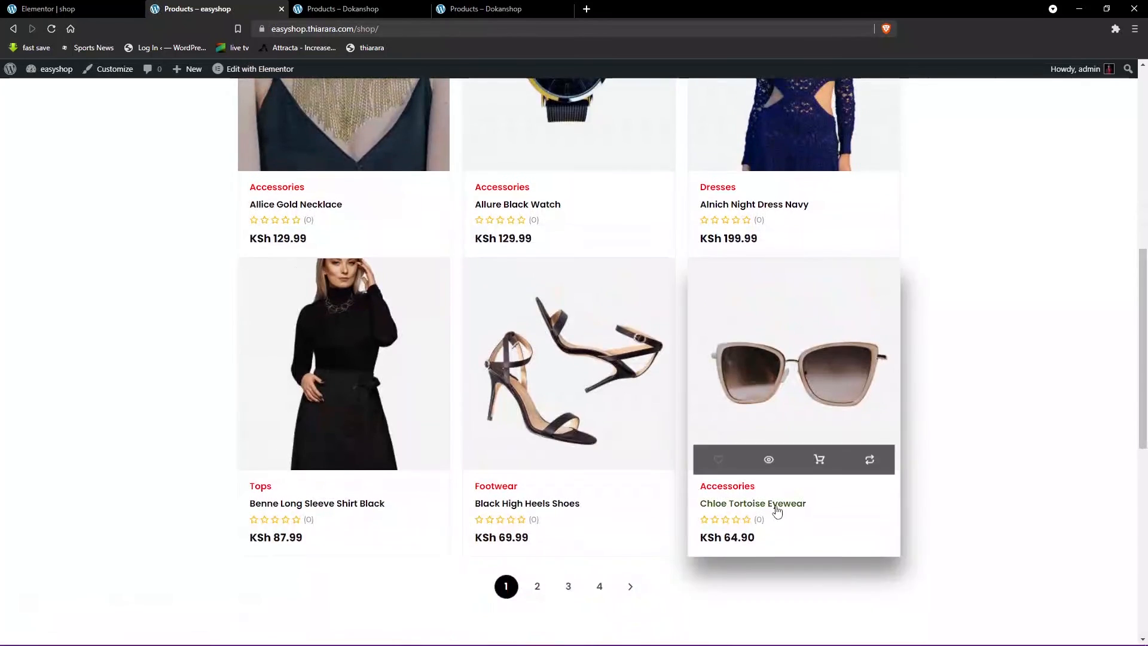
- Examine the live shop page's product cards, the available sorting options and the results count text above the product grid
scroll(777, 510, up, 6)
scroll(571, 414, down, 2)
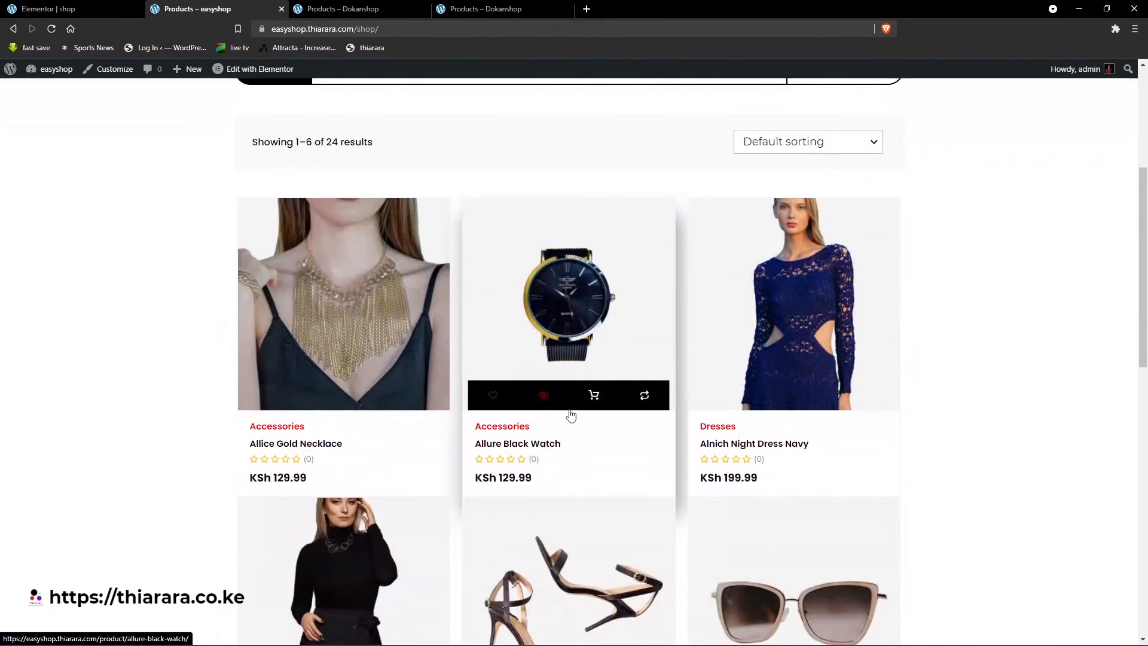
scroll(571, 415, up, 1)
click(802, 204)
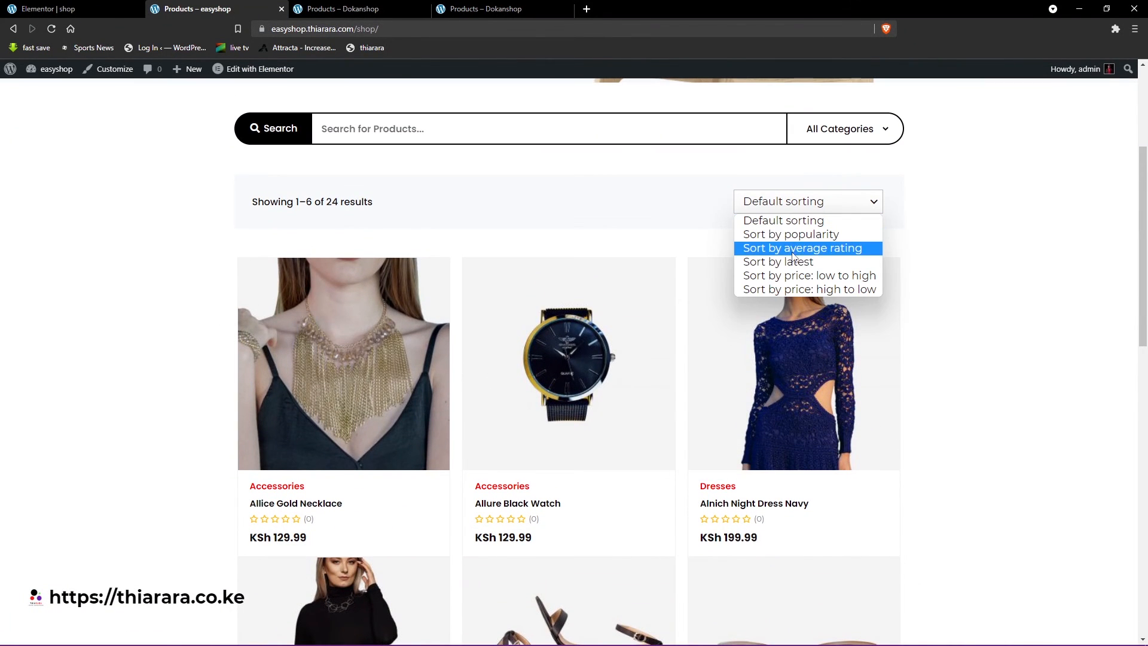
click(254, 206)
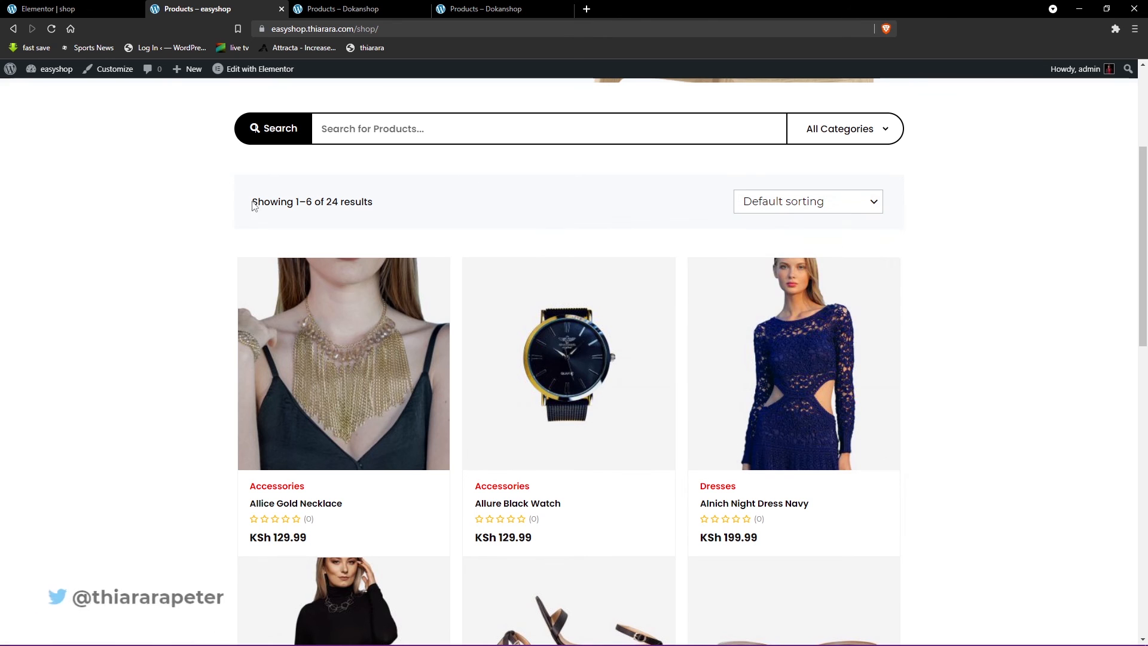
drag(253, 203, 320, 202)
scroll(361, 237, down, 10)
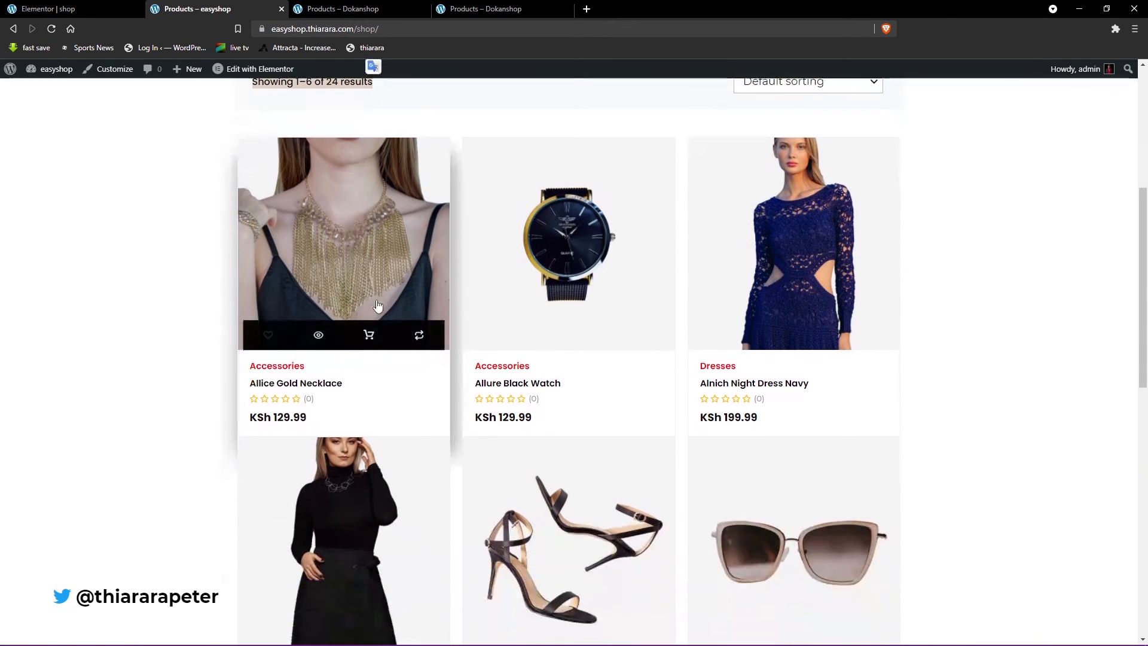
- Test the product pagination by visiting pages 2 and 3, and inspect the products and the Recently Viewed Products section
click(537, 288)
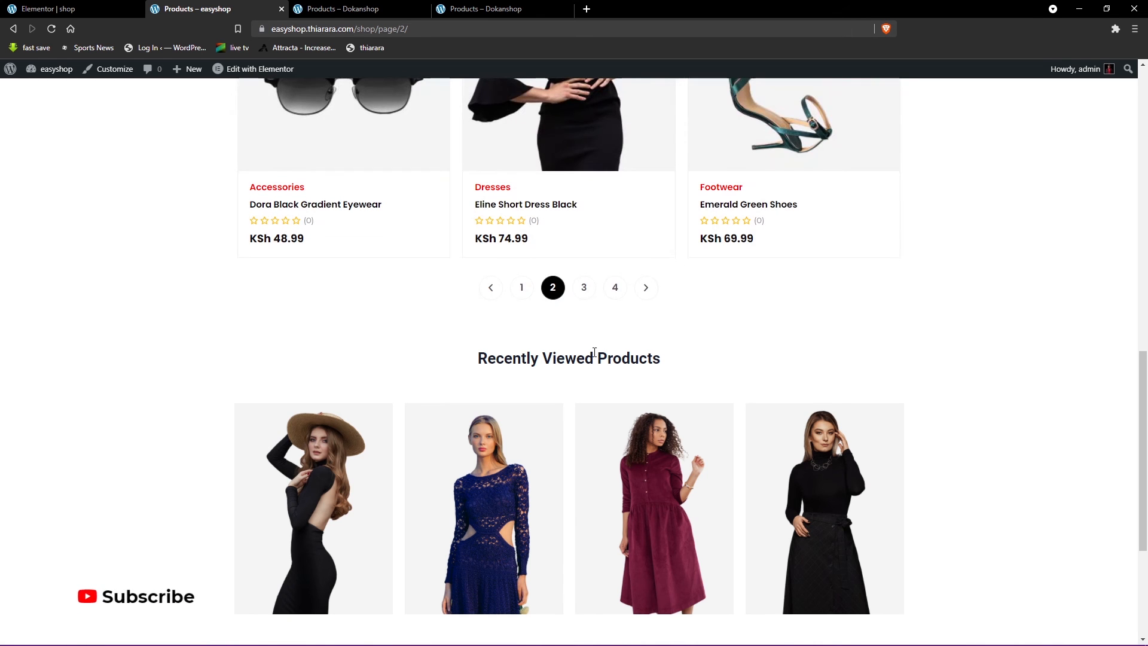
scroll(361, 479, down, 2)
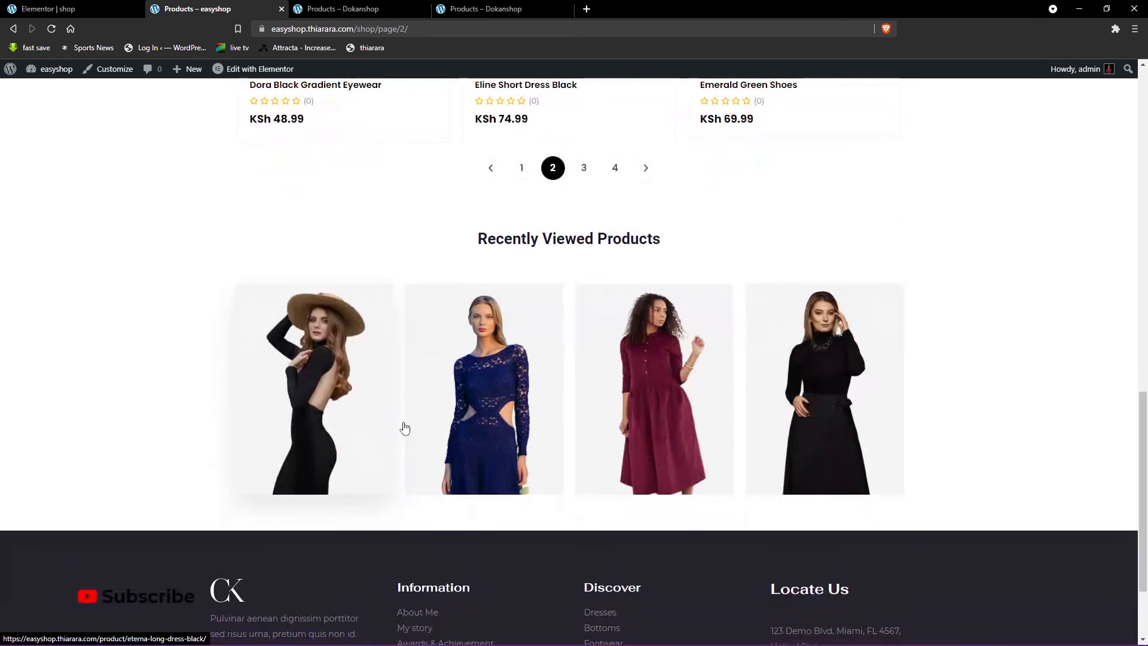
click(585, 168)
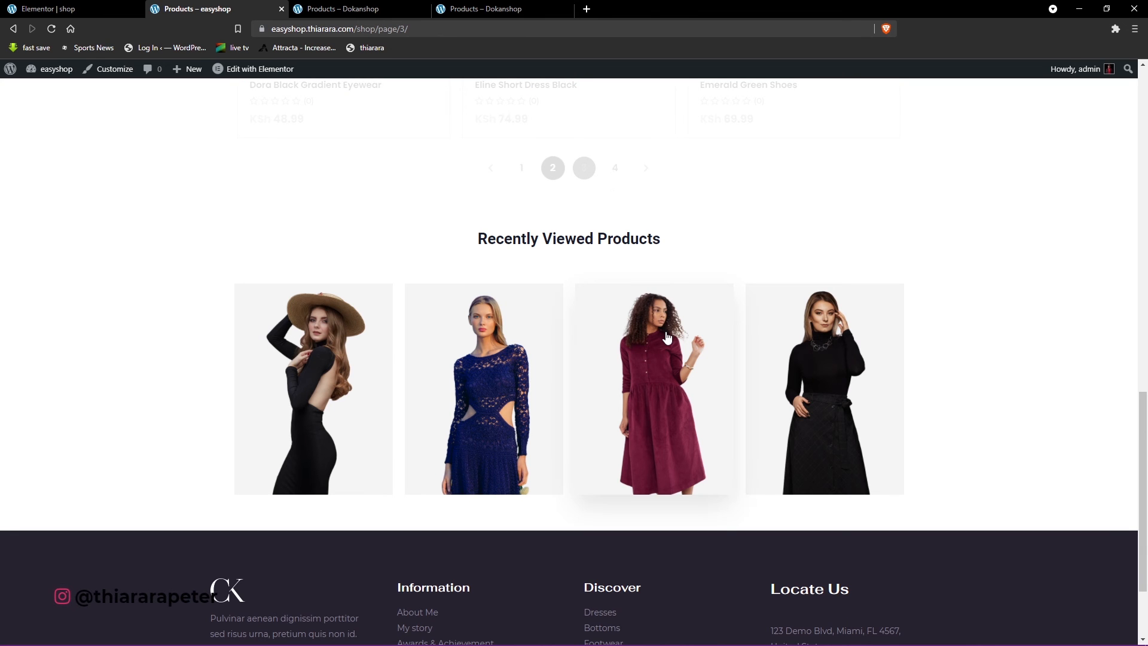
scroll(666, 336, up, 4)
scroll(666, 353, up, 8)
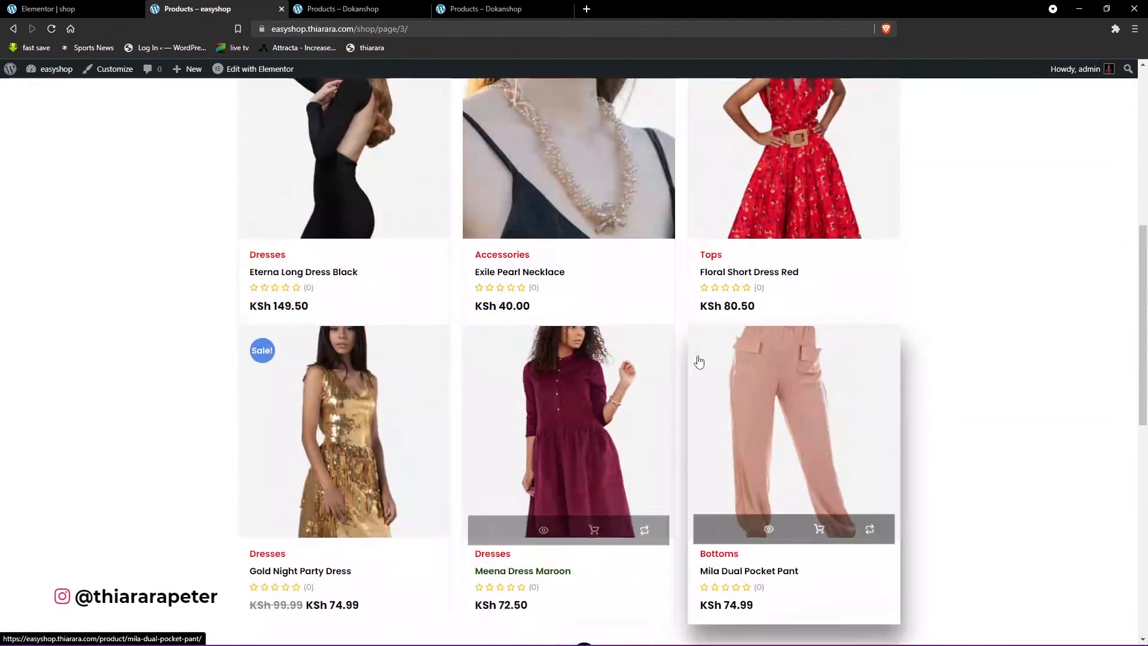
scroll(348, 406, down, 3)
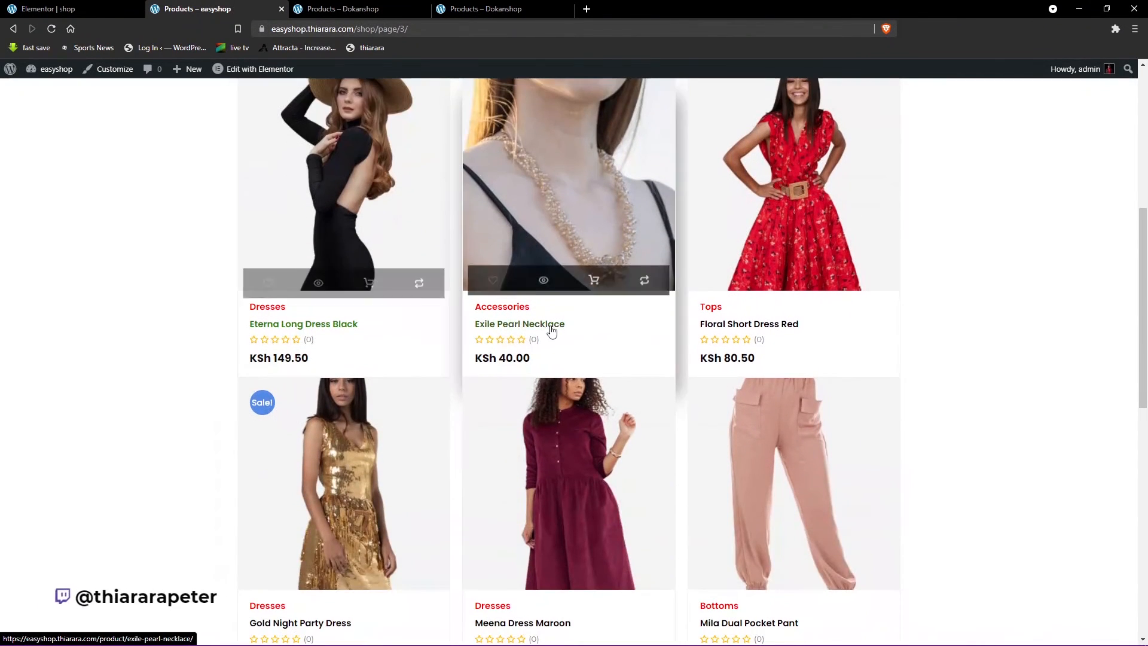
scroll(730, 353, down, 1)
scroll(700, 372, down, 3)
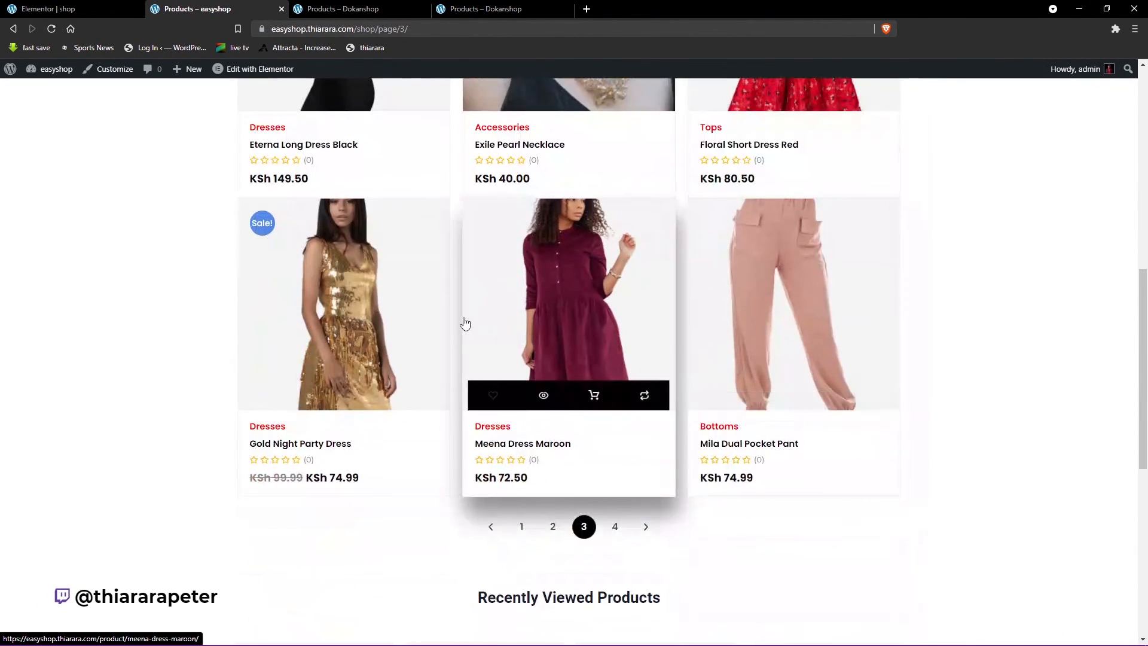
scroll(464, 323, up, 9)
- Load the WordPress dashboard from the live shop page, and exit the Elementor editor to its dashboard as well
mouse_move(31, 77)
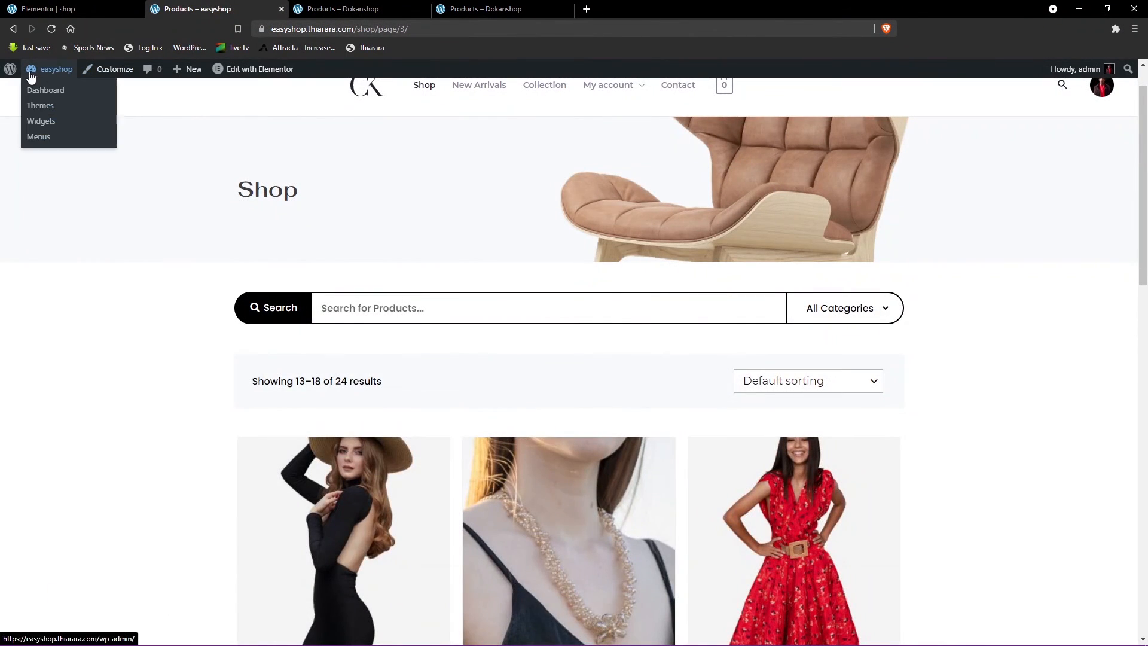
click(45, 92)
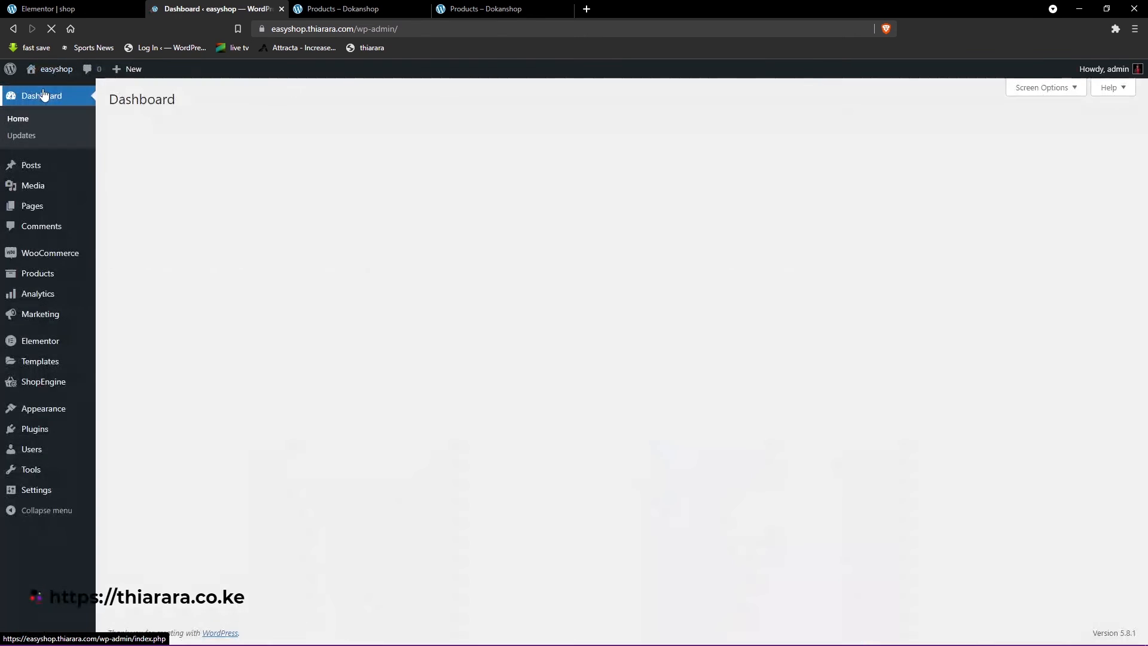
click(86, 8)
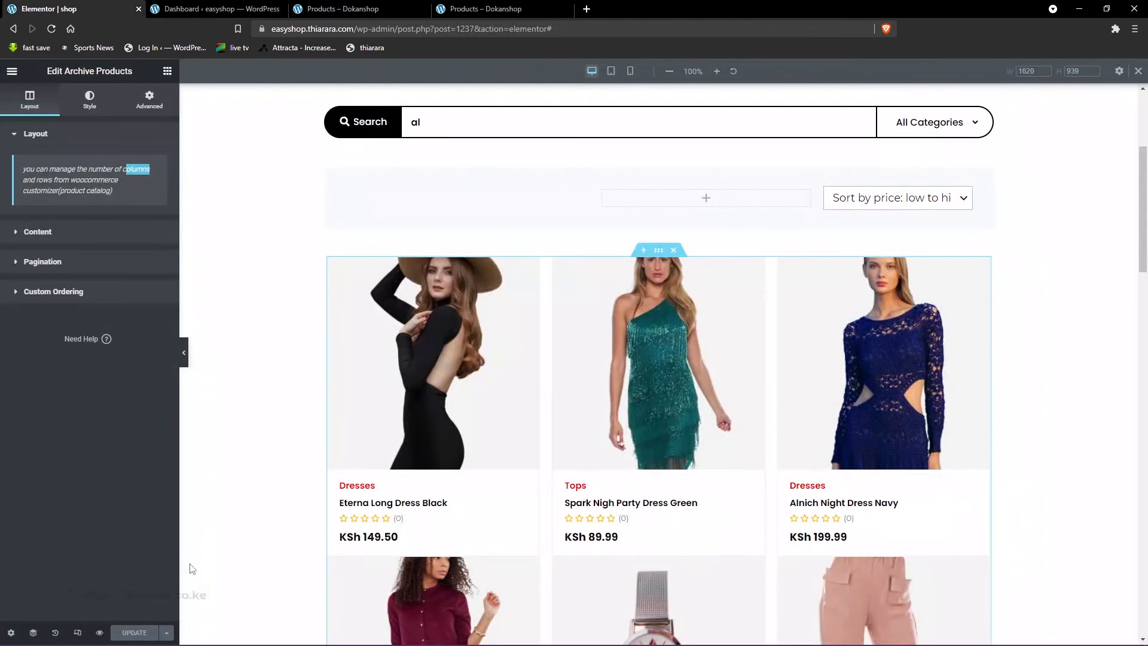
click(12, 71)
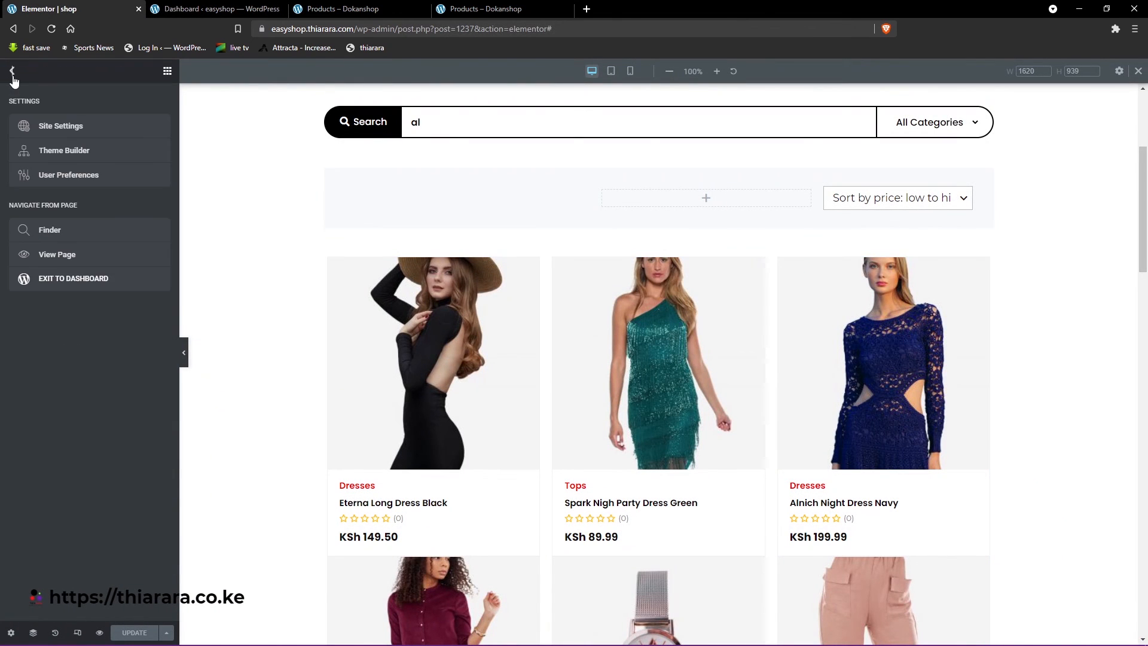
click(57, 278)
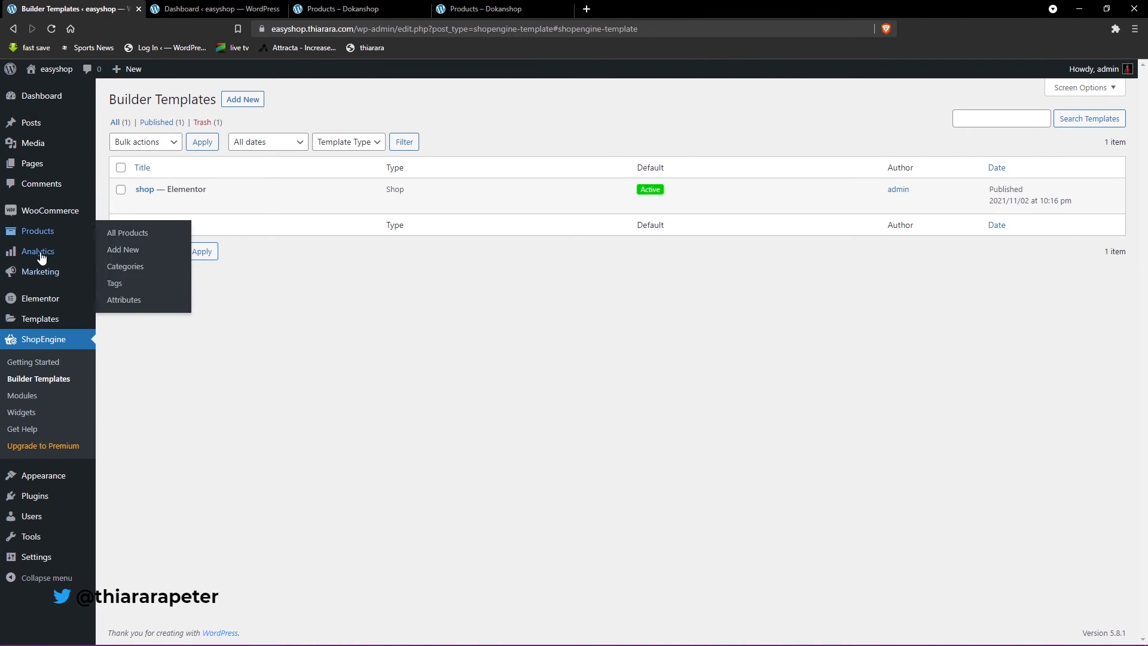
- Open the WooCommerce Product Catalog settings in the theme Customizer
mouse_move(60, 476)
click(128, 496)
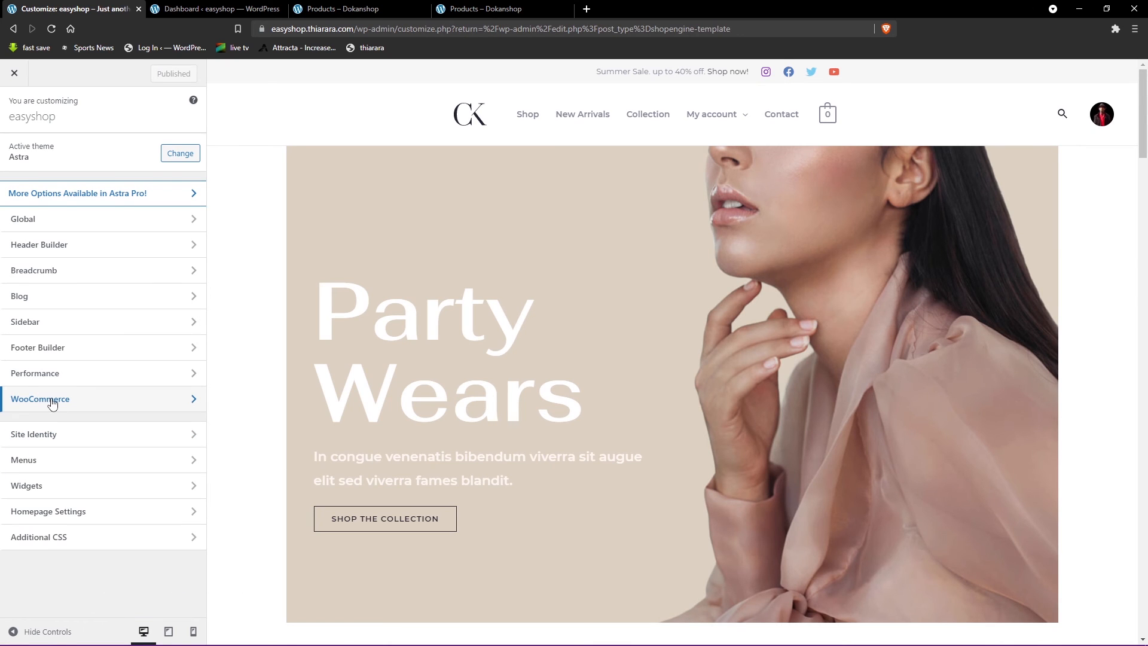
click(52, 404)
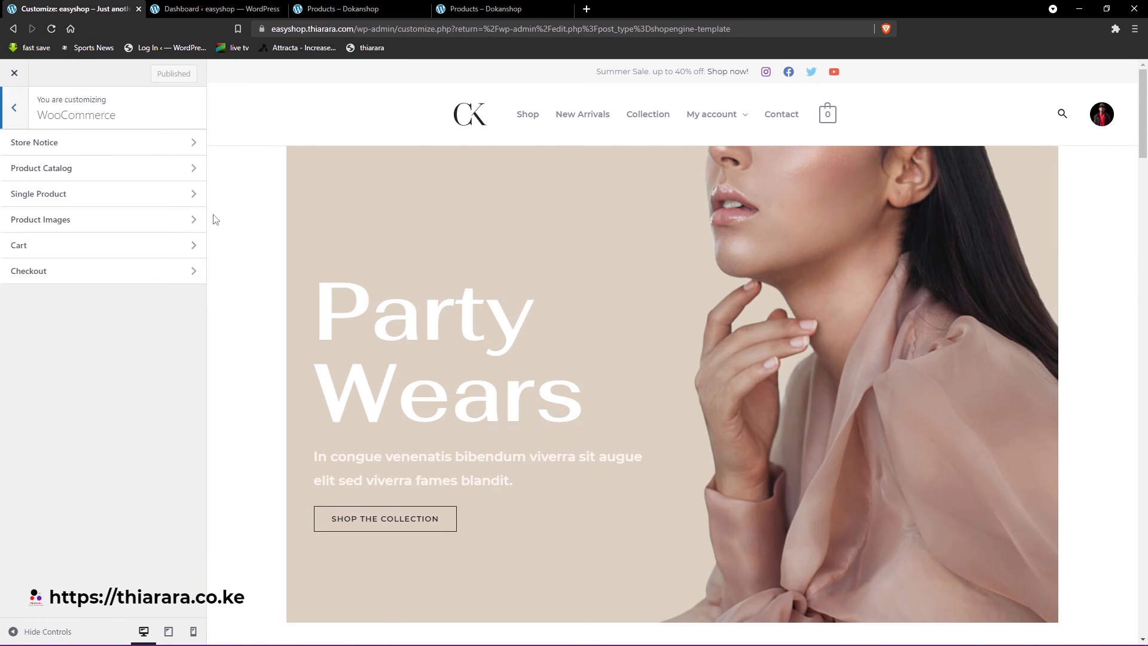
click(57, 170)
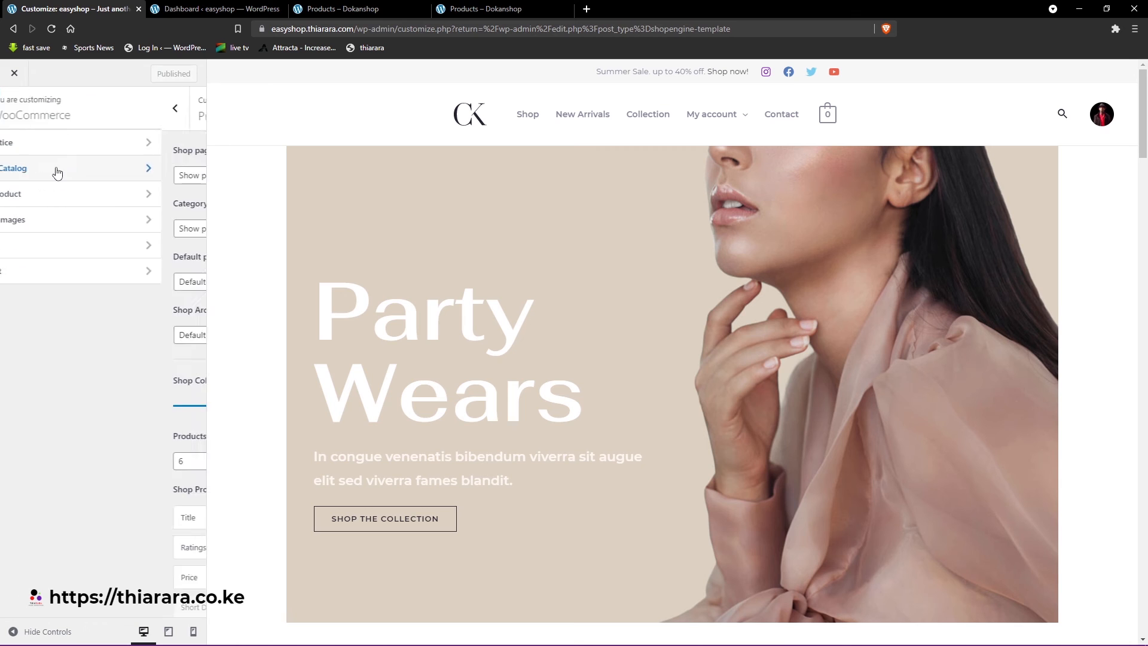
- Set the shop columns to 4 and the products per page to 12
scroll(602, 362, down, 5)
scroll(603, 362, down, 3)
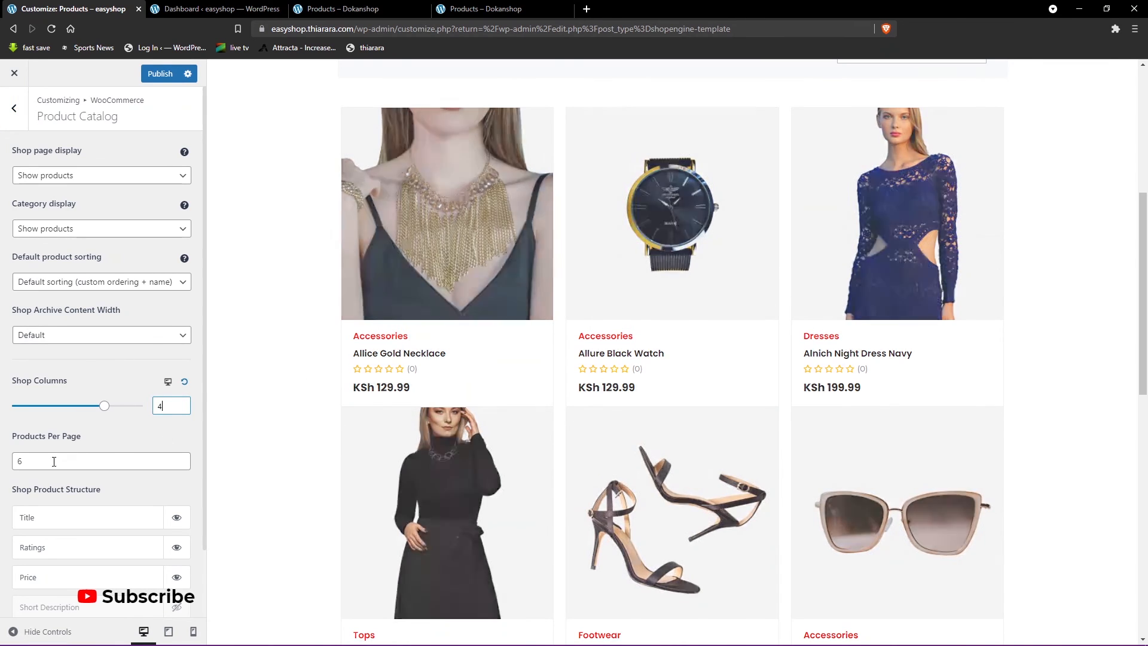
click(35, 464)
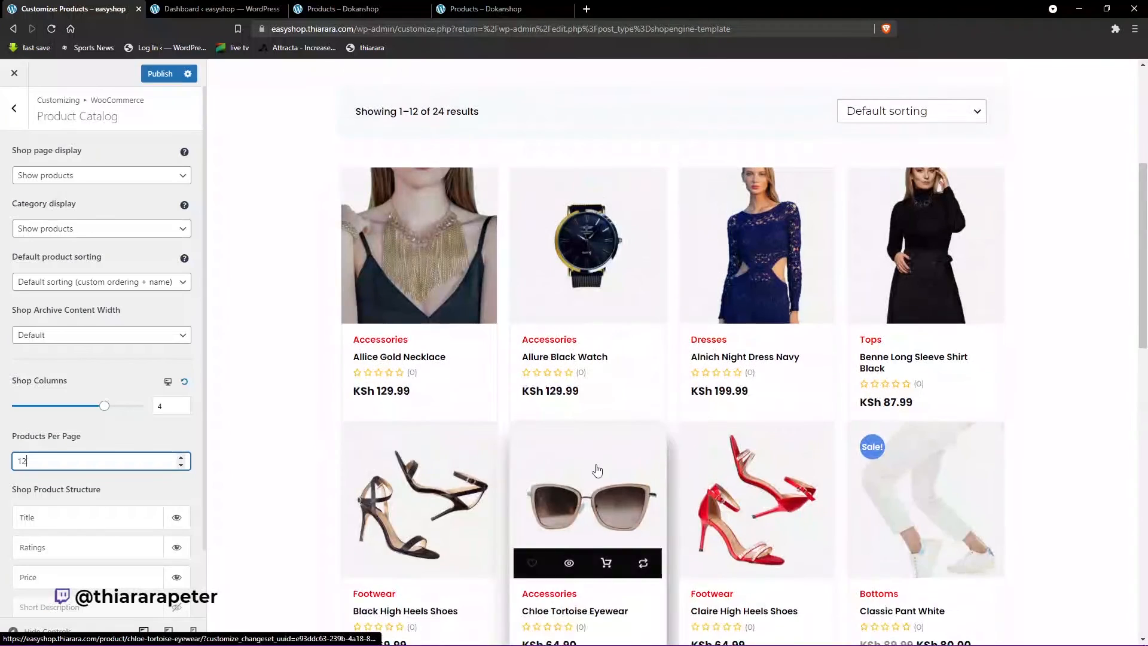
- Examine the product grid in the Customizer preview, from the sorting bar through the pagination to the Recently Viewed Products section
scroll(525, 445, down, 2)
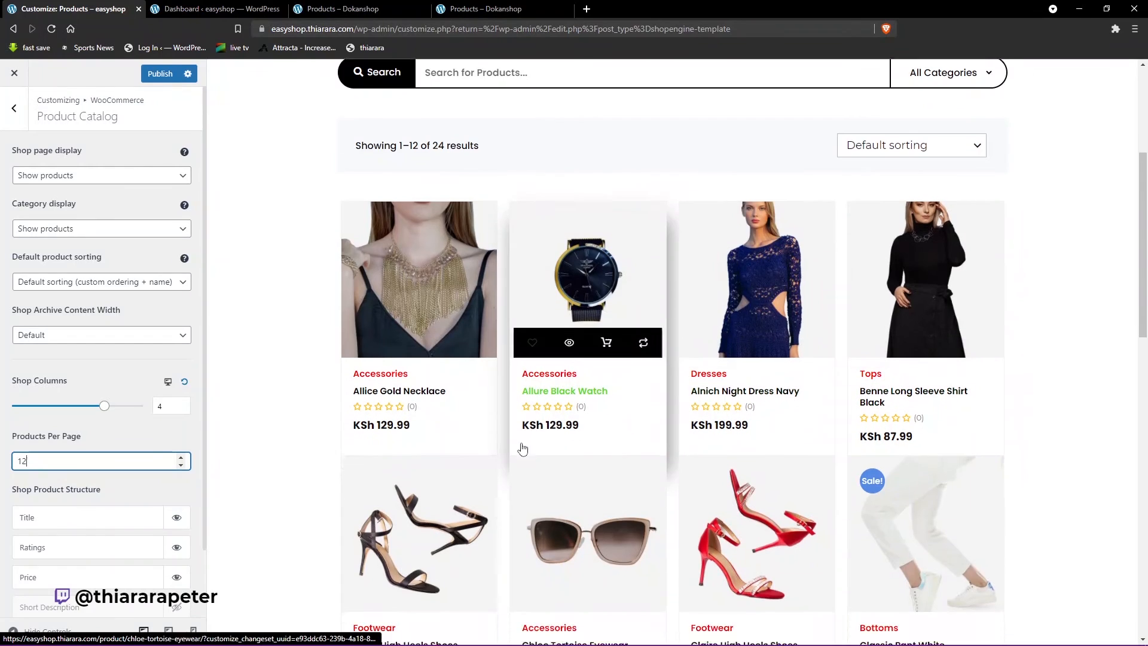
scroll(490, 397, down, 6)
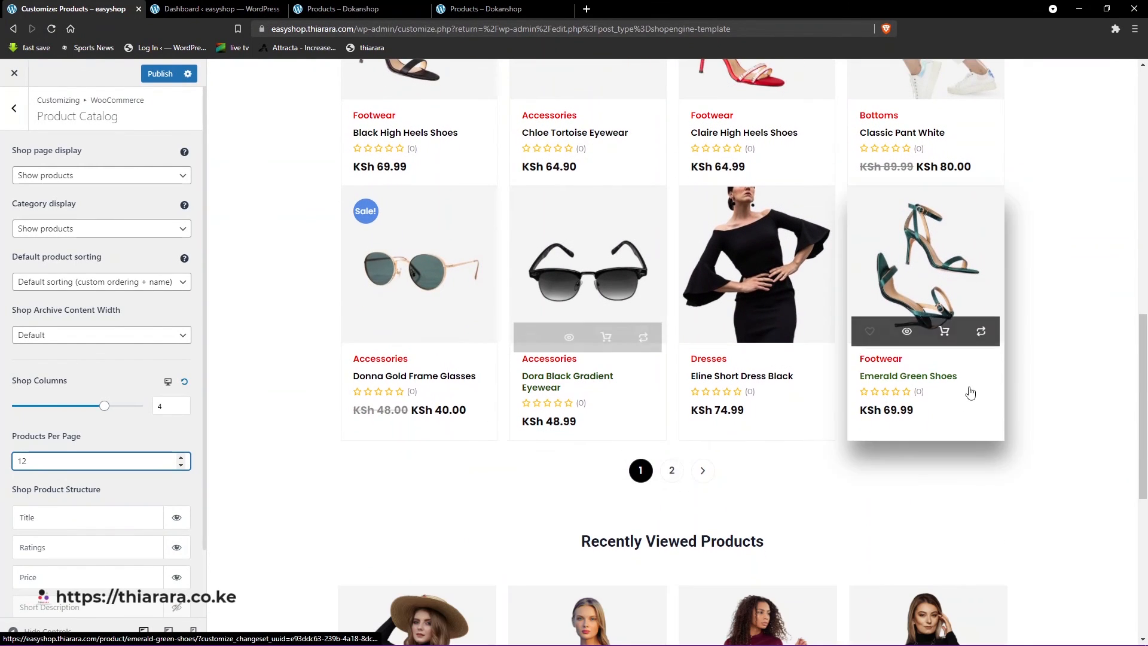
scroll(633, 484, down, 3)
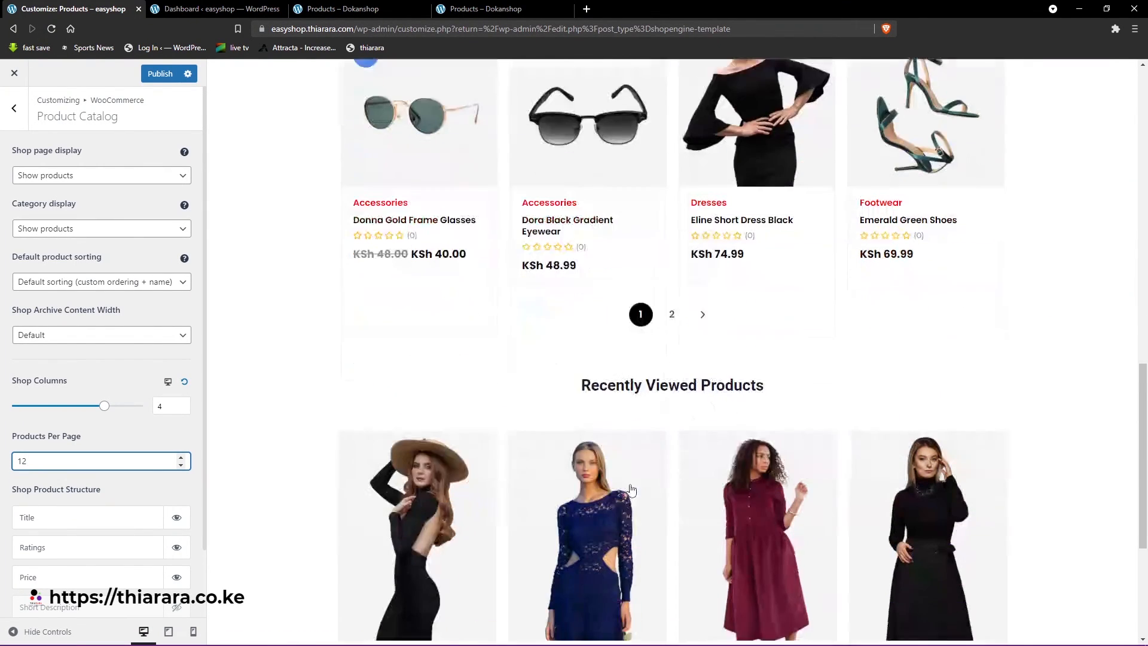
scroll(532, 455, up, 2)
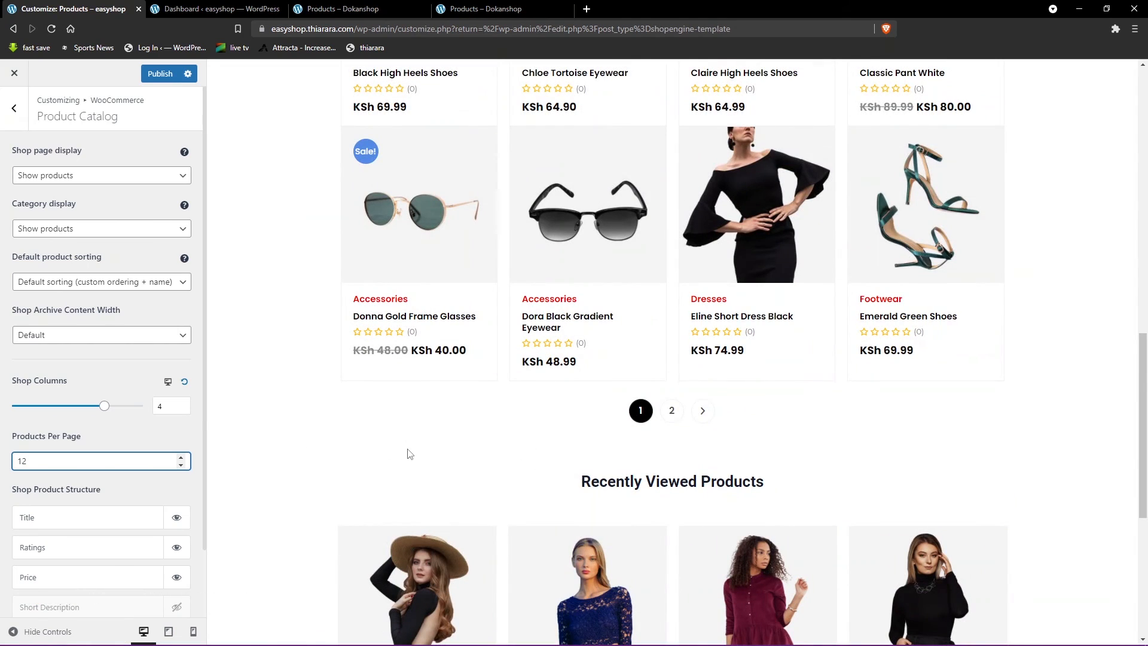
scroll(409, 462, down, 1)
scroll(408, 455, up, 10)
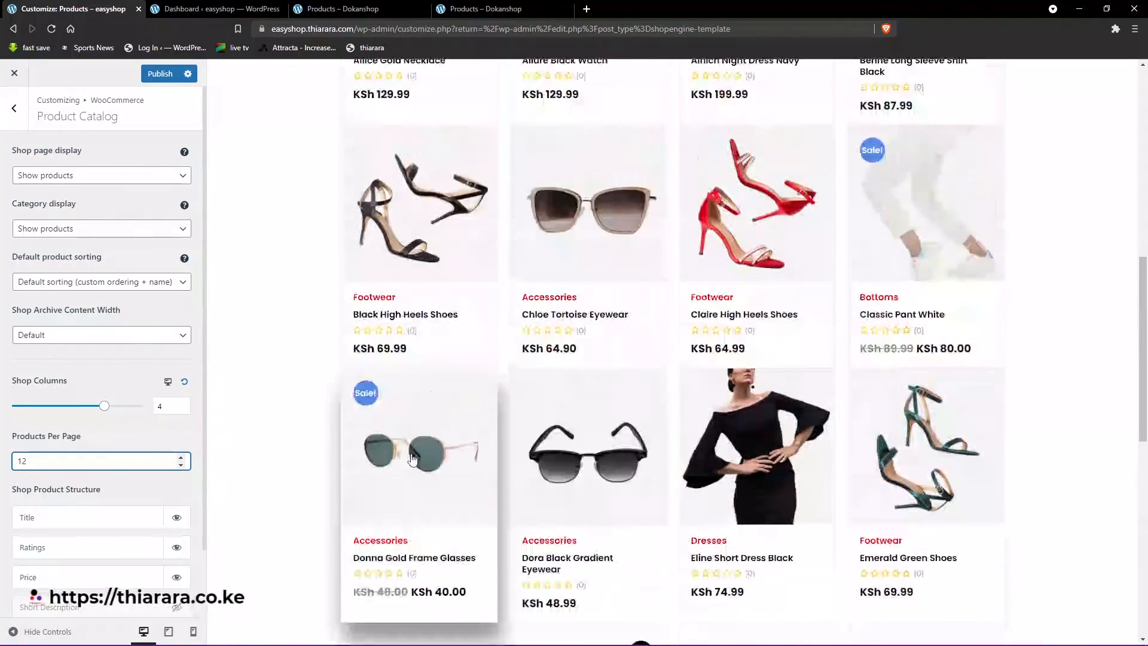
- Try showing Add To Cart in the shop product structure, and hide it again
scroll(318, 419, down, 3)
scroll(96, 521, down, 1)
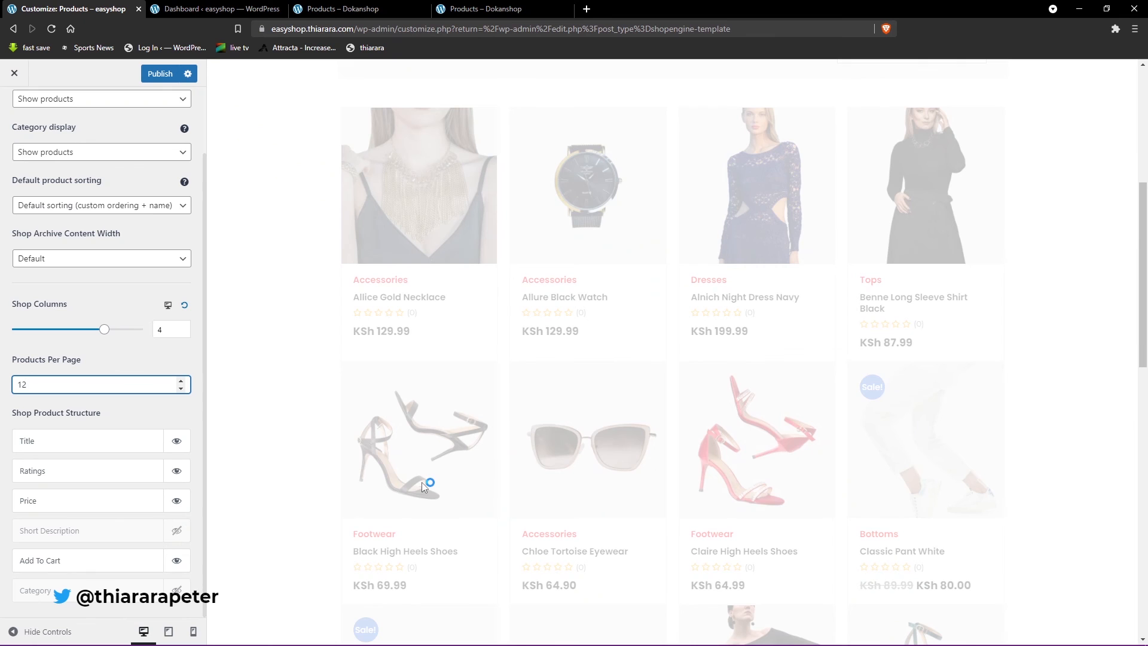
scroll(358, 530, down, 2)
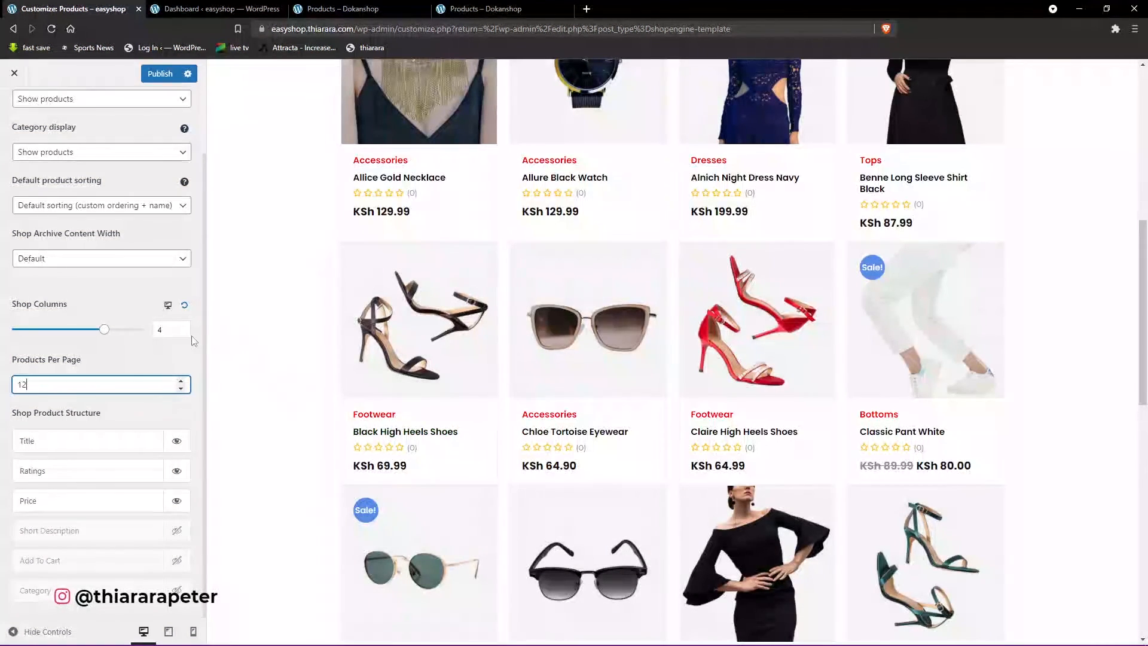
- Review the default product sorting and category display options, keeping Default sorting (custom ordering + name) and Show products
click(128, 209)
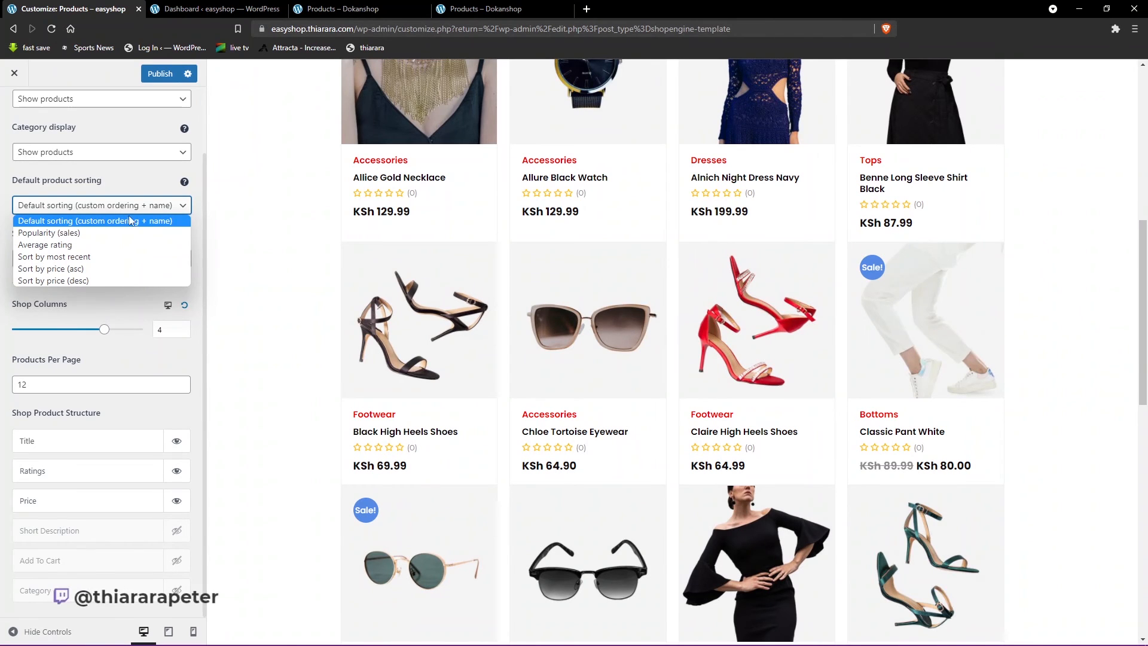
click(130, 221)
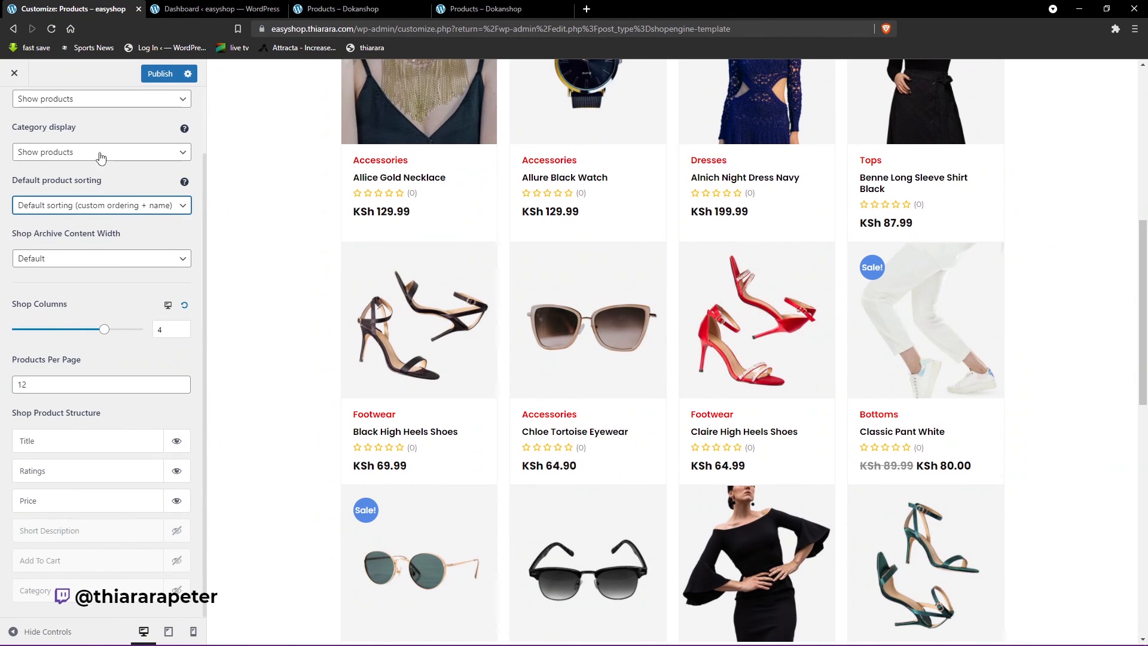
scroll(101, 157, up, 2)
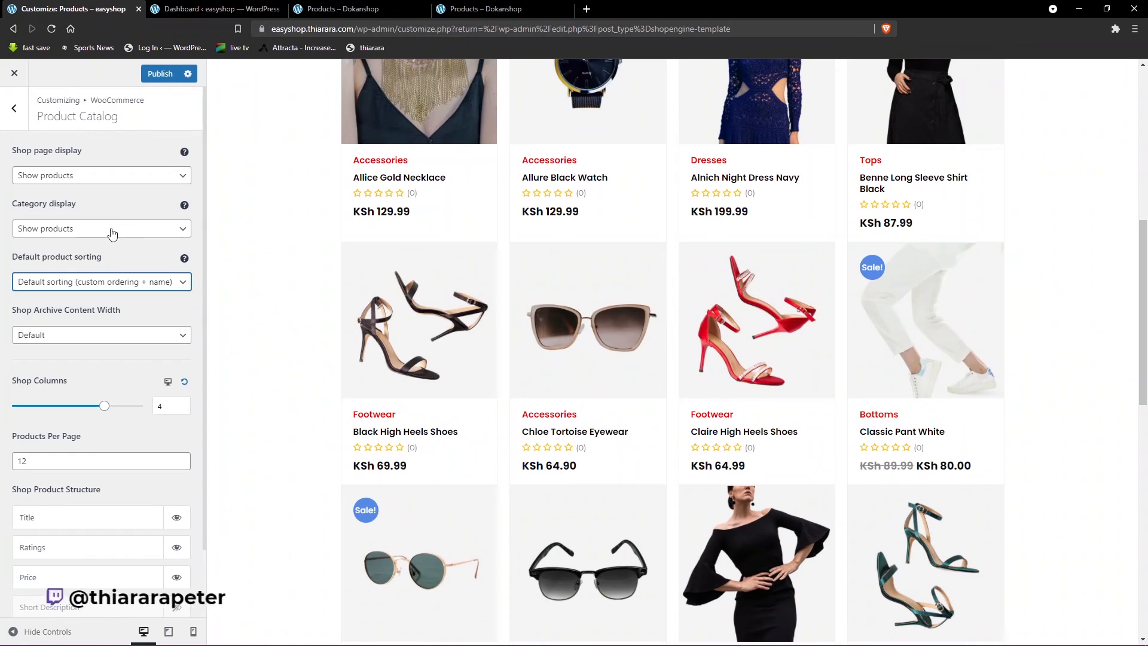
click(112, 231)
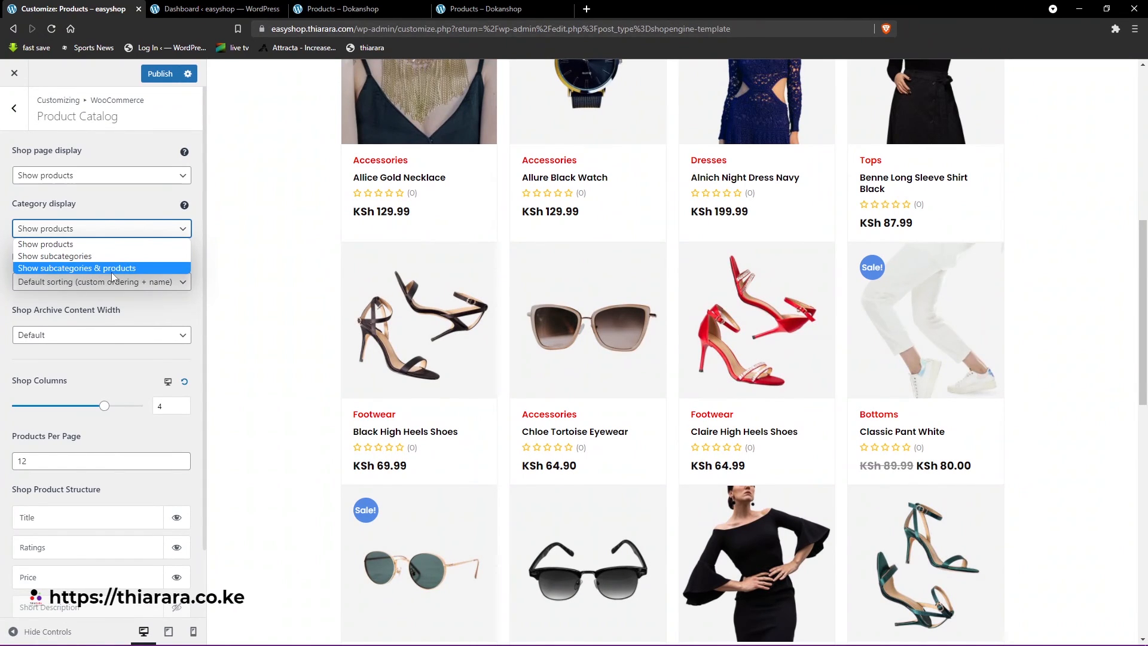
click(86, 249)
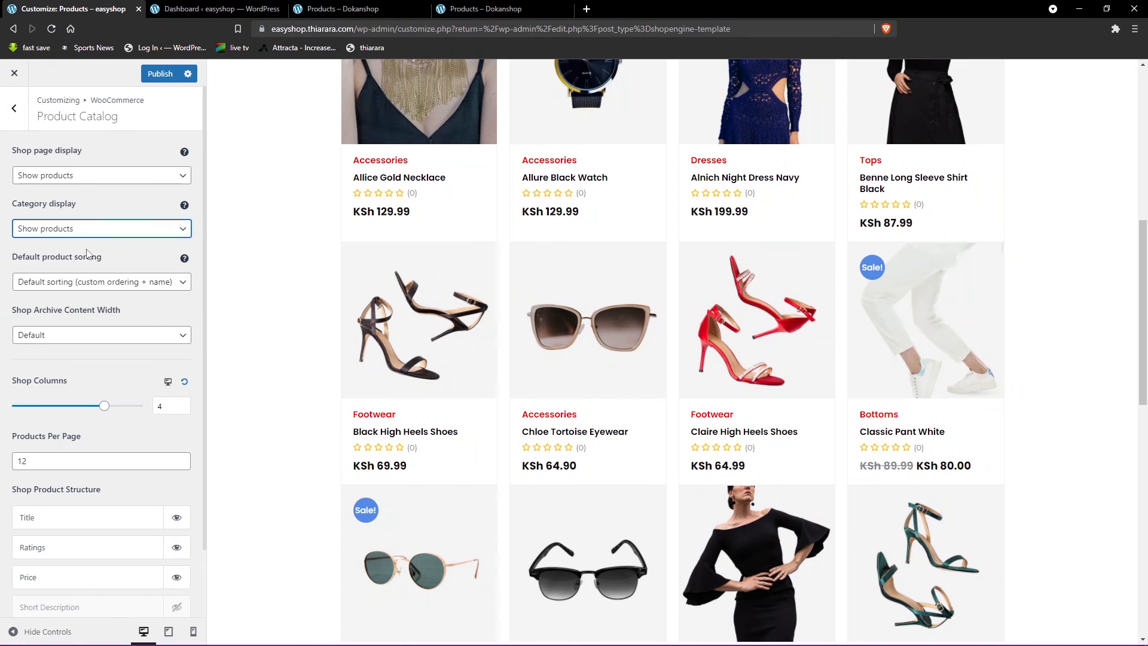
scroll(128, 416, down, 2)
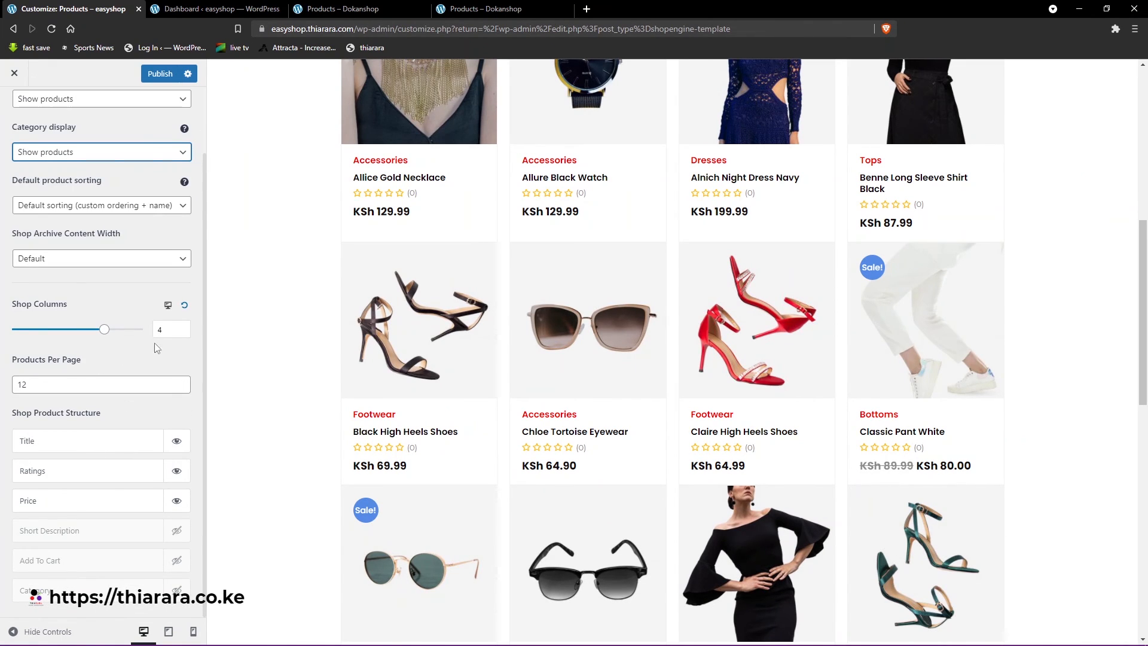
- Check the shop columns and products per page settings against the desktop preview's product grid, down to the pagination
scroll(679, 397, up, 4)
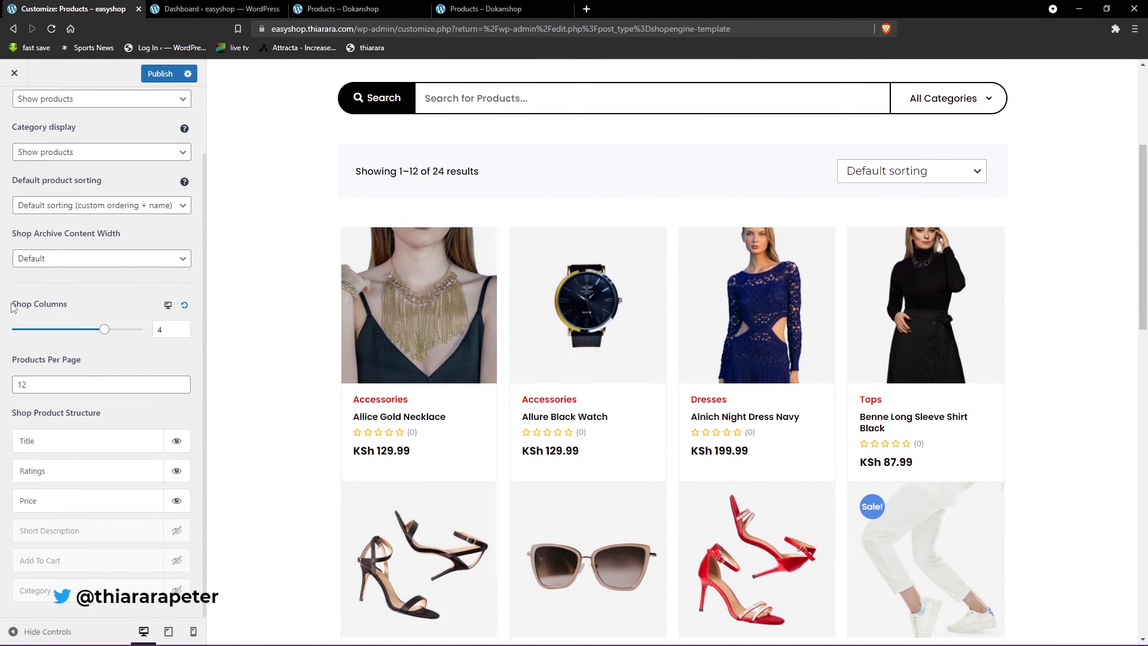
drag(13, 307, 73, 306)
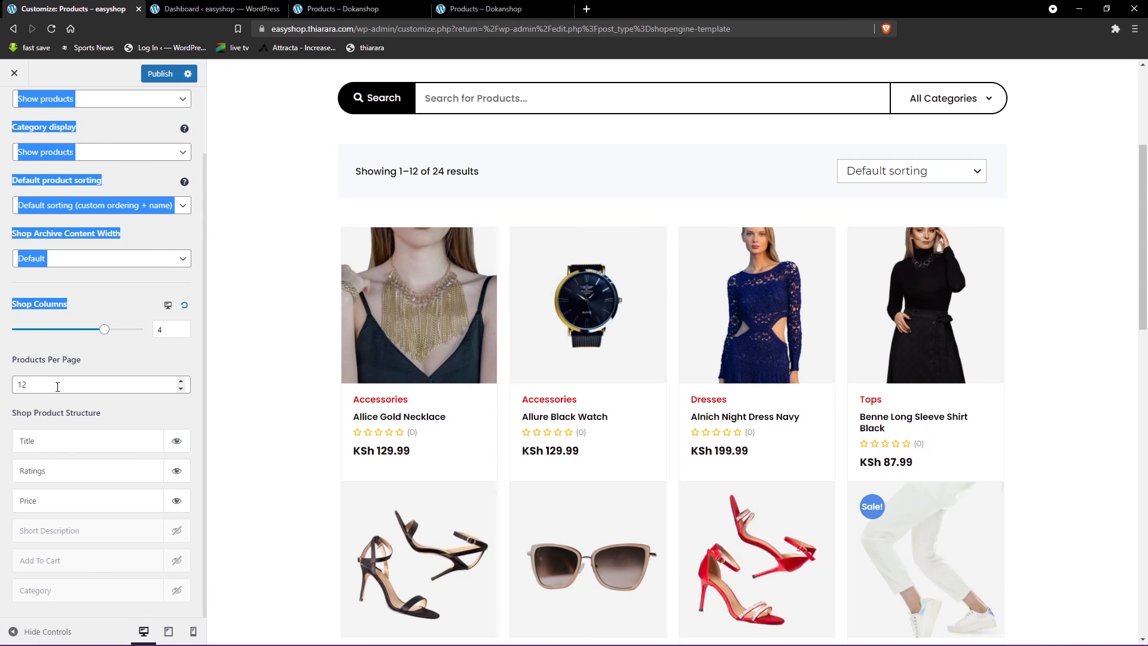
click(28, 384)
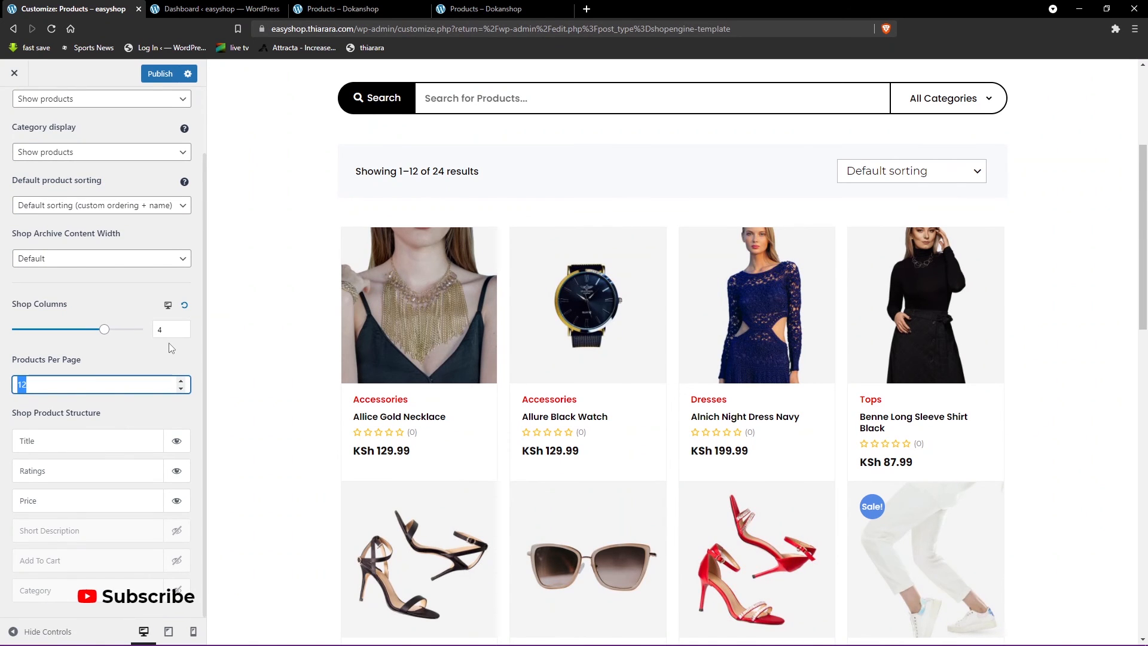
scroll(688, 496, down, 7)
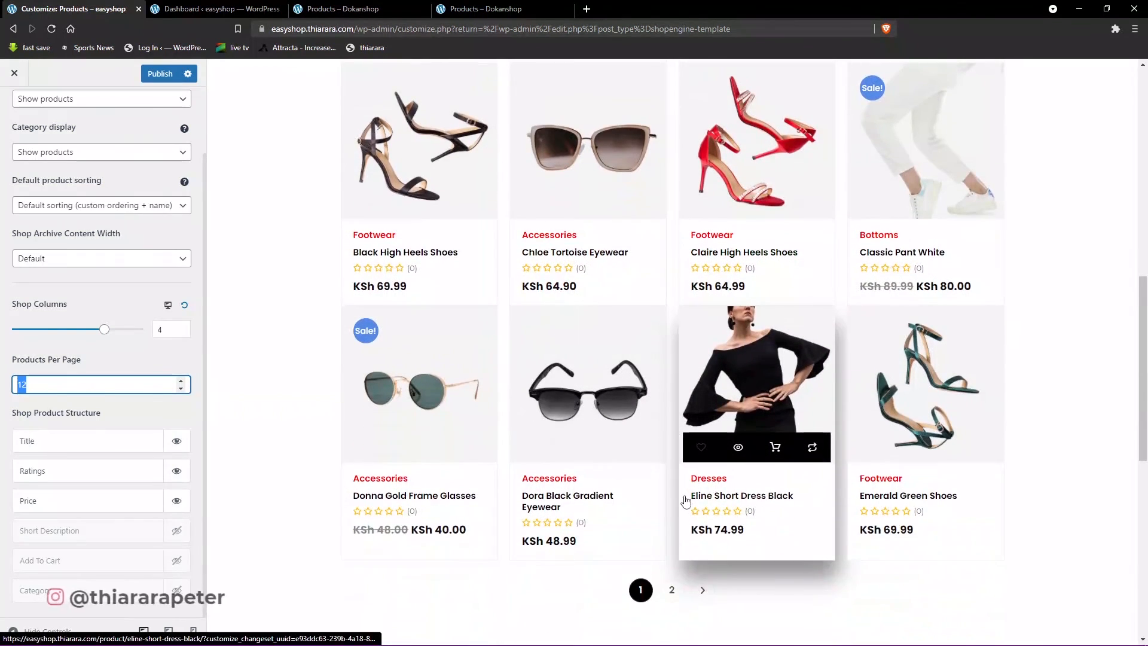
scroll(613, 506, up, 7)
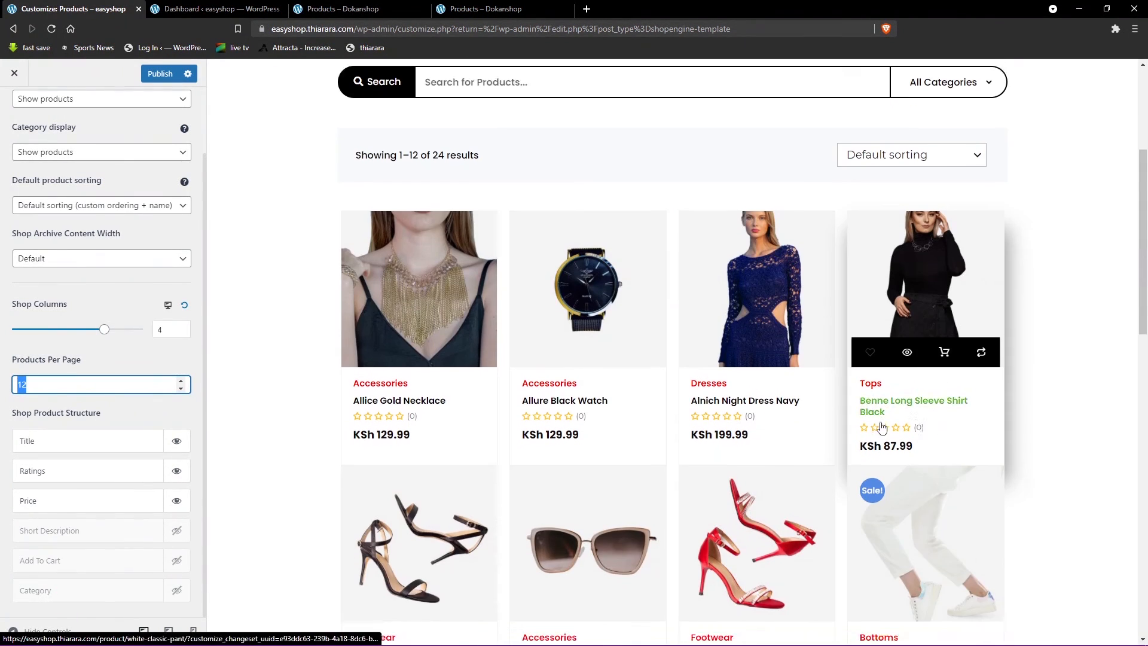
scroll(881, 426, down, 6)
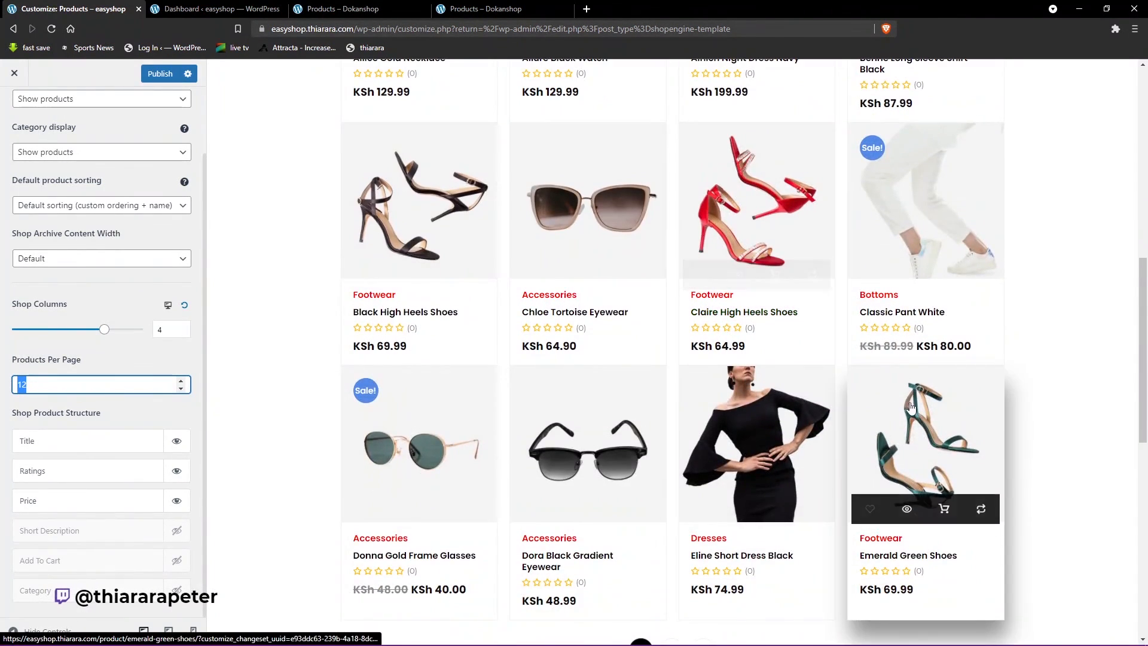
scroll(598, 454, down, 2)
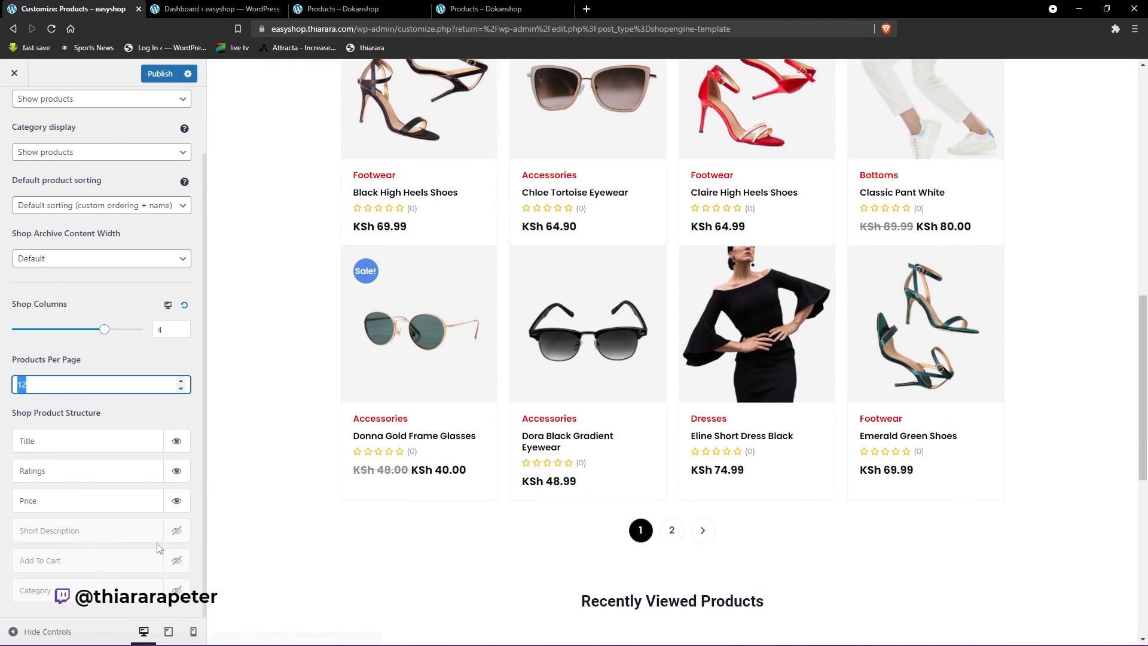
- Switch the Customizer preview to tablet size and set the tablet shop columns to 2
click(169, 632)
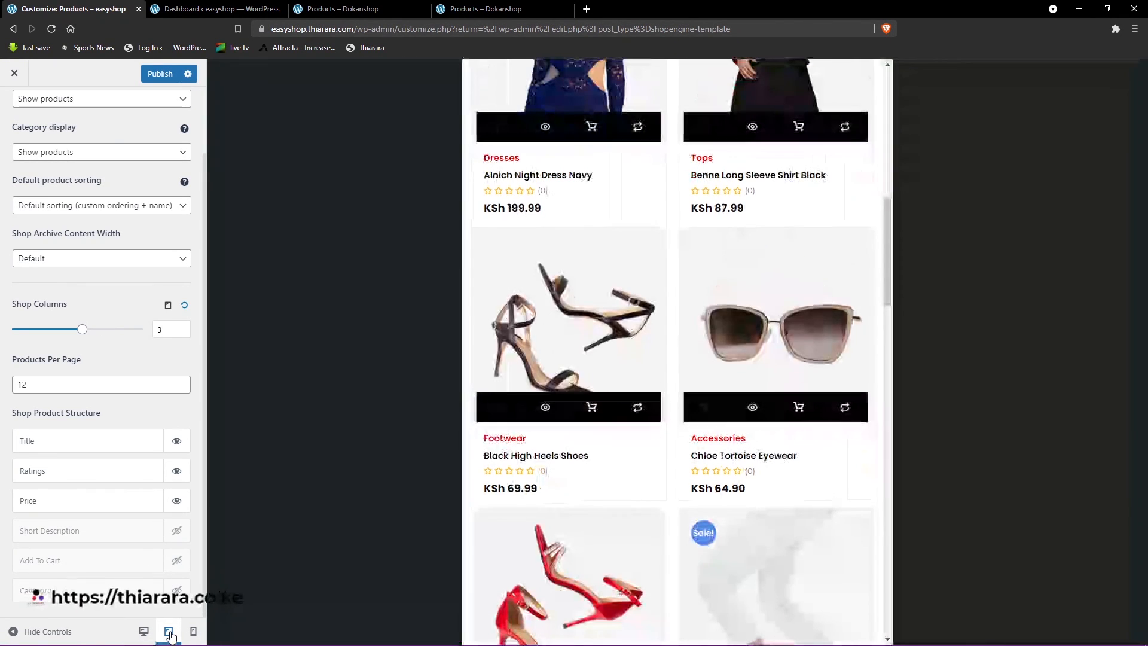
scroll(589, 395, up, 4)
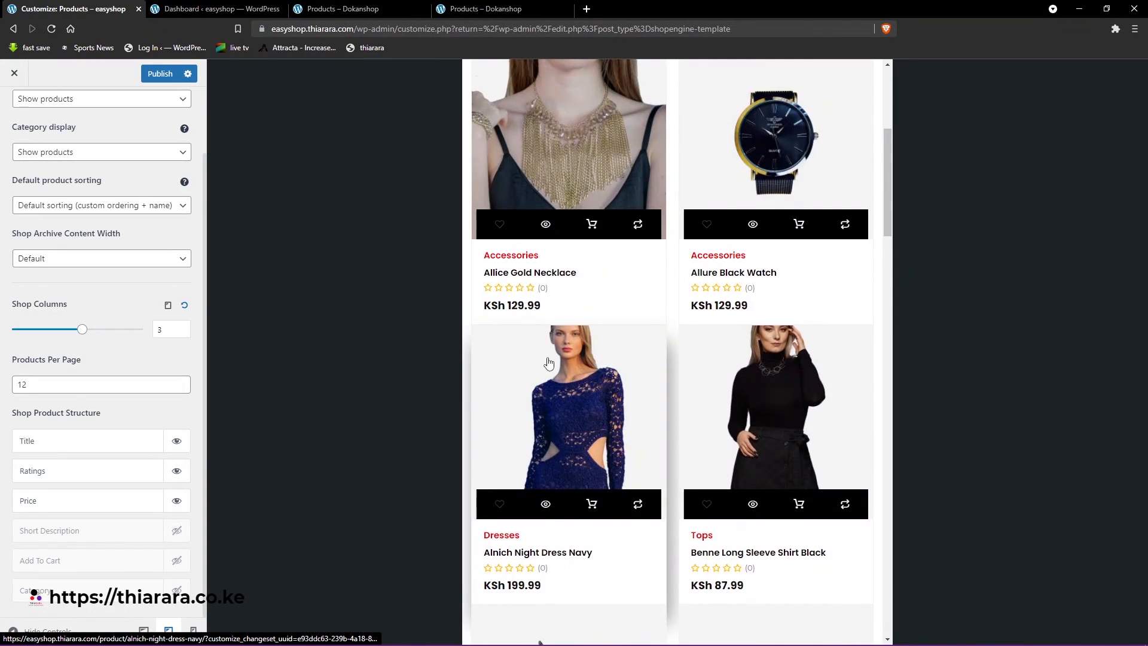
click(159, 330)
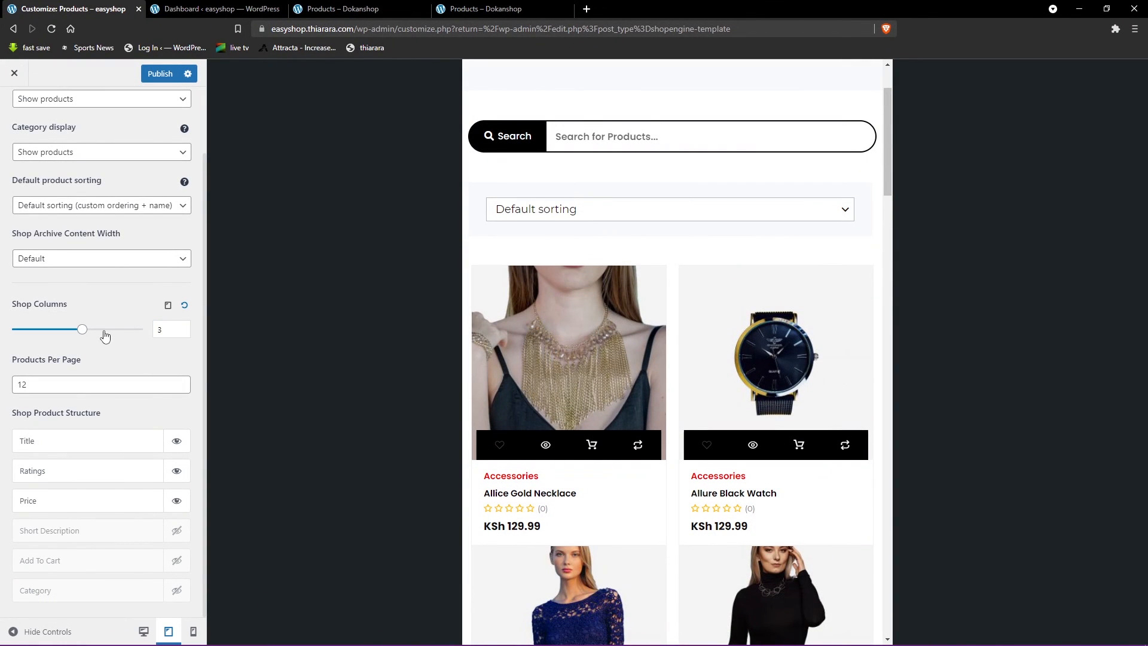
drag(168, 331, 128, 331)
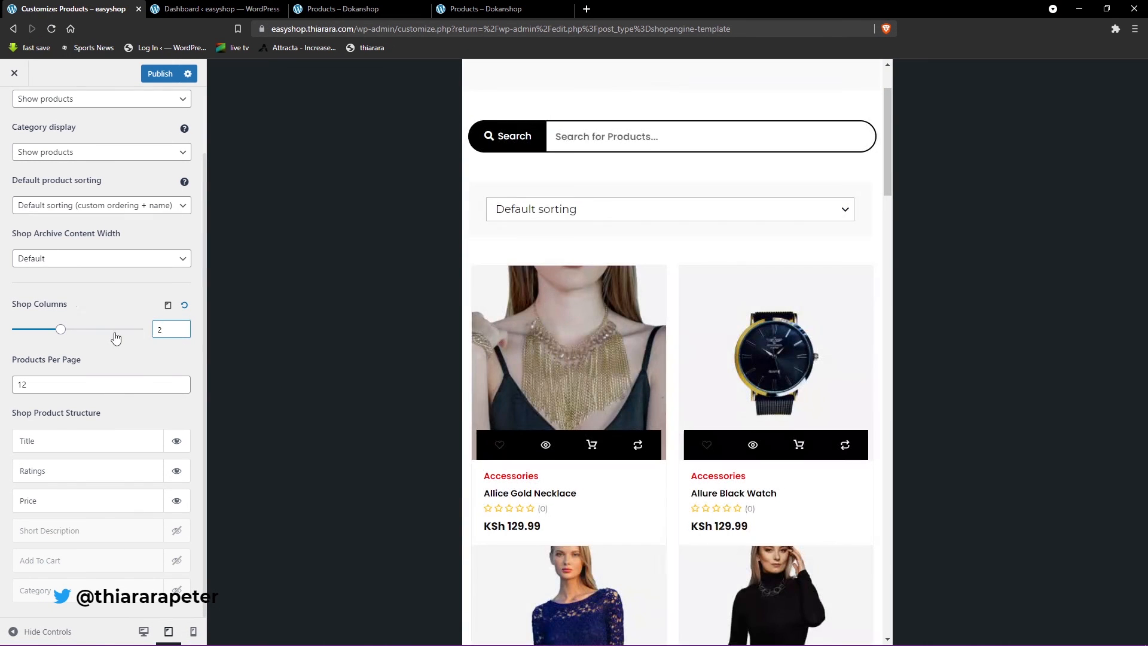
text(3)
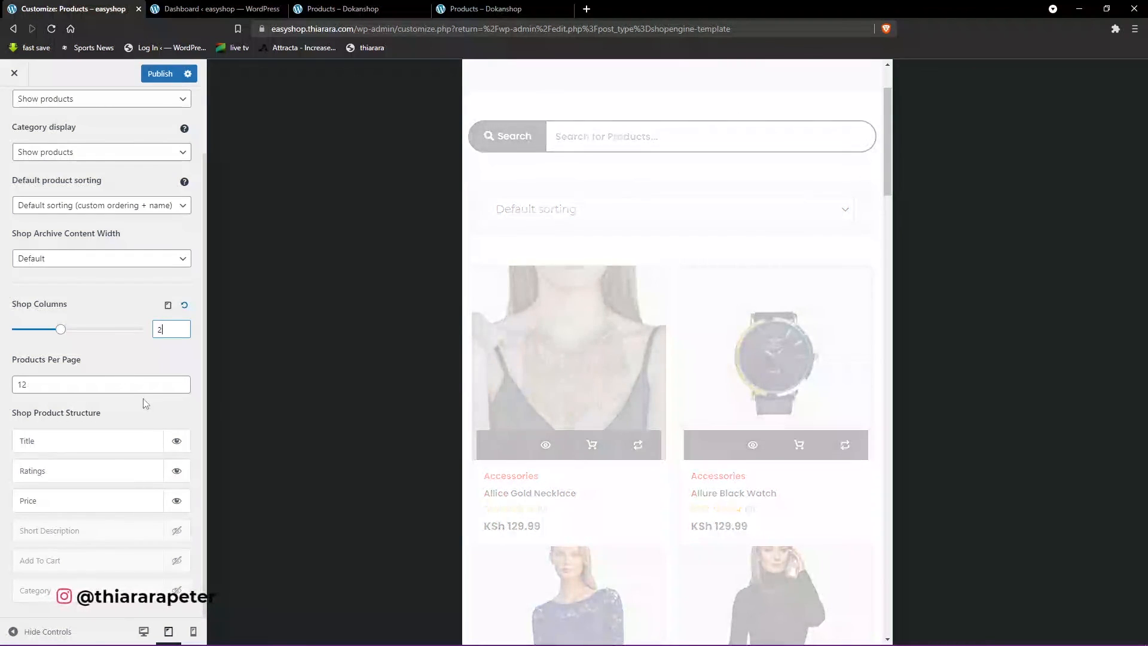
- Examine the tablet preview from the product grid through the pagination and Recently Viewed Products to the footer
scroll(658, 389, down, 3)
scroll(664, 368, down, 10)
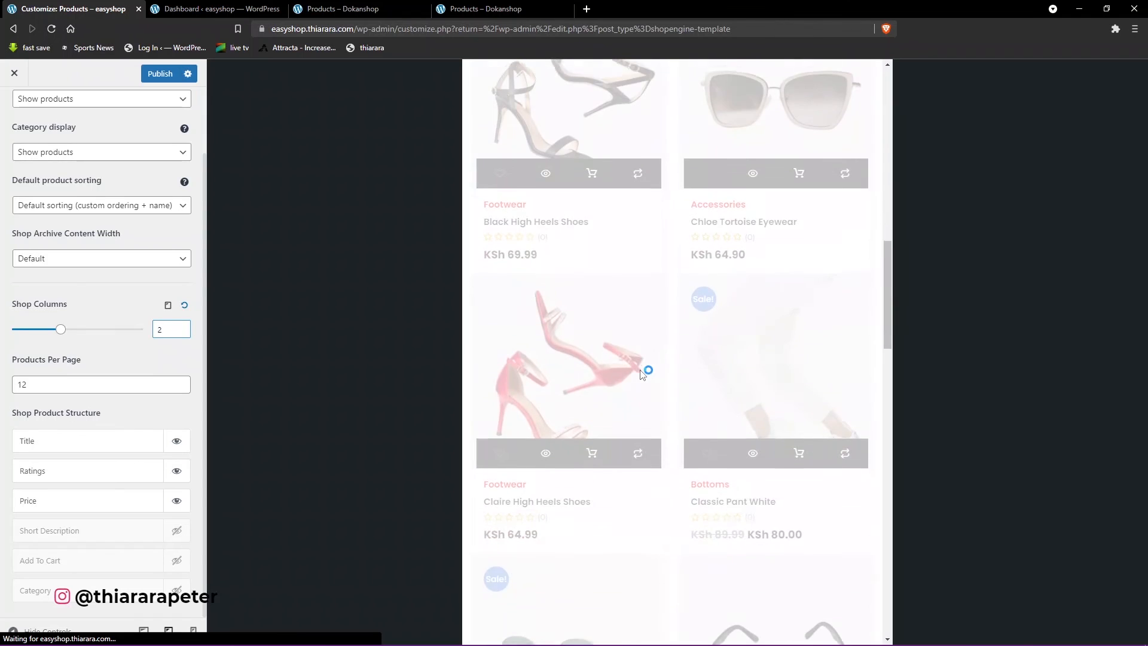
scroll(642, 379, up, 15)
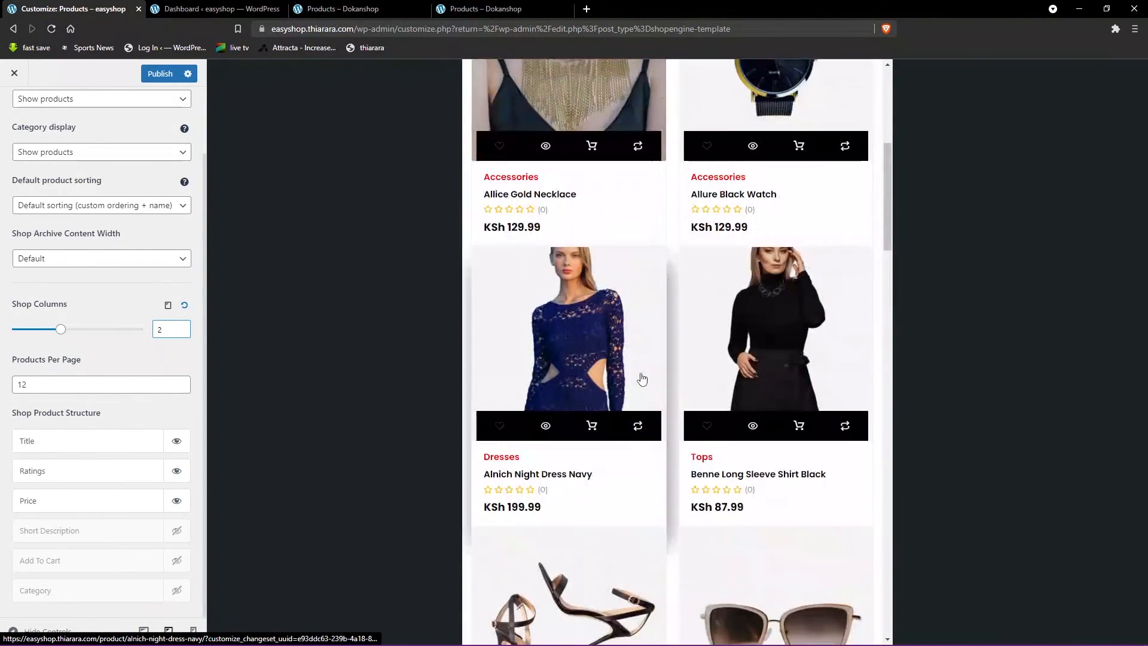
scroll(620, 379, down, 14)
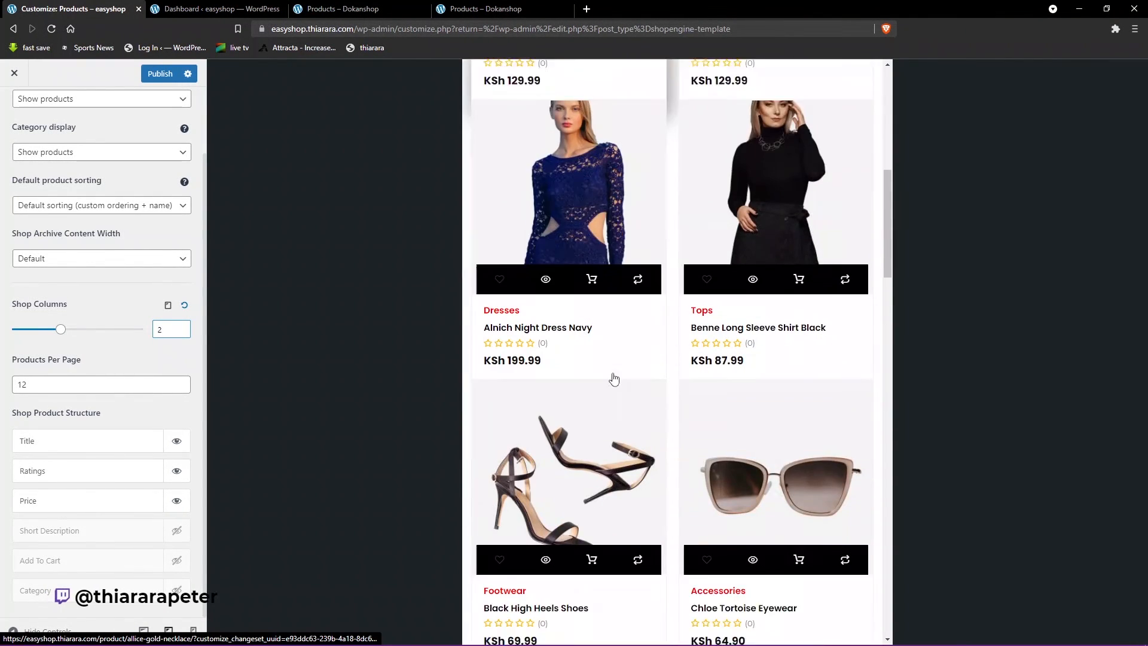
scroll(613, 378, down, 15)
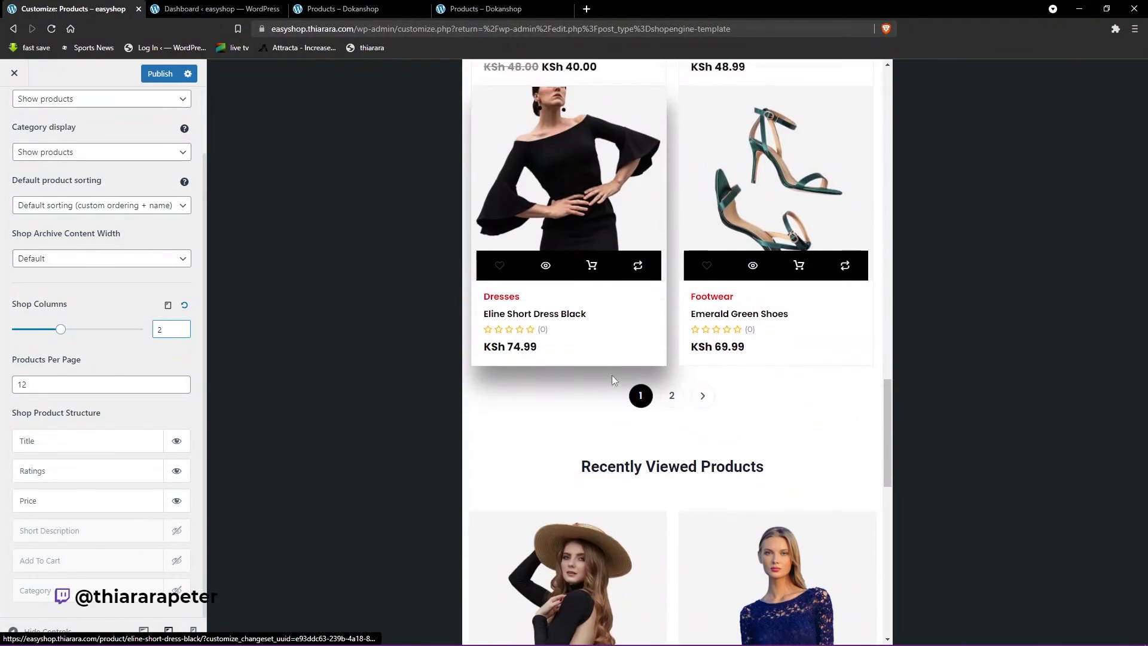
scroll(612, 375, down, 4)
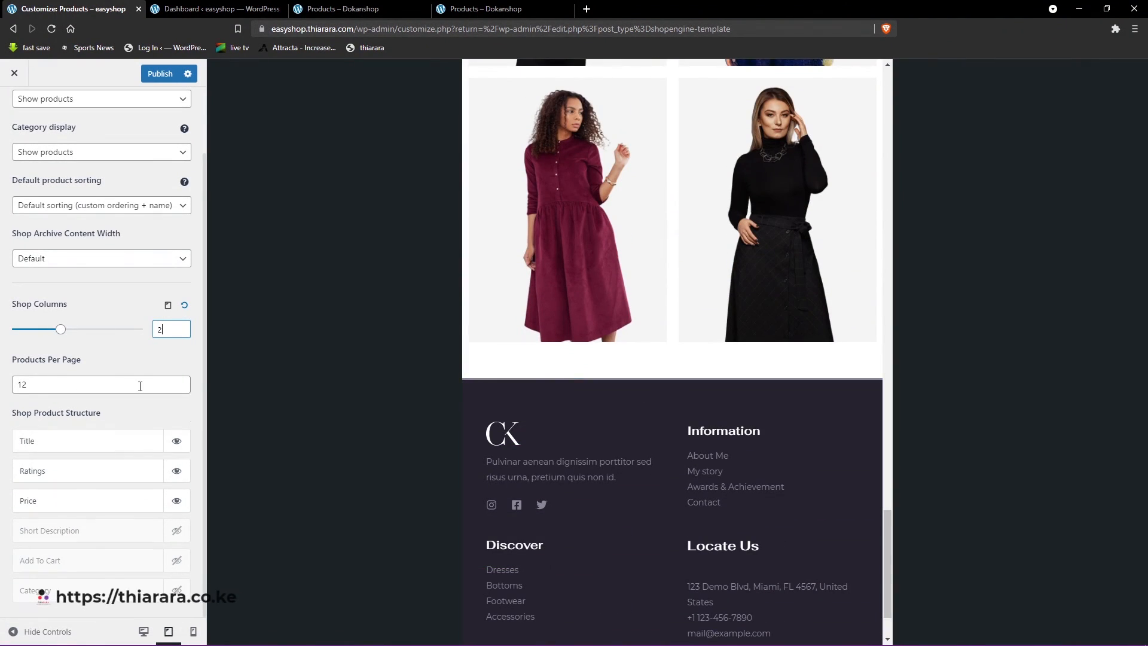
- Switch the Customizer preview to mobile size and examine the product listing up to the search and sorting bars
click(194, 632)
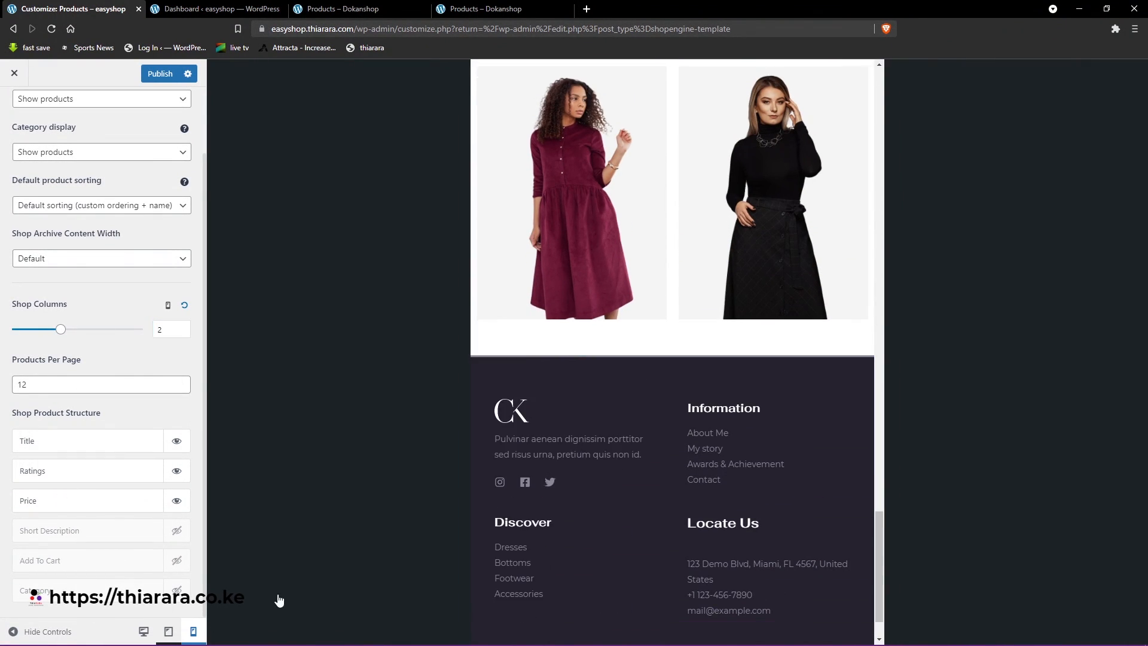
scroll(655, 359, up, 3)
scroll(657, 362, up, 8)
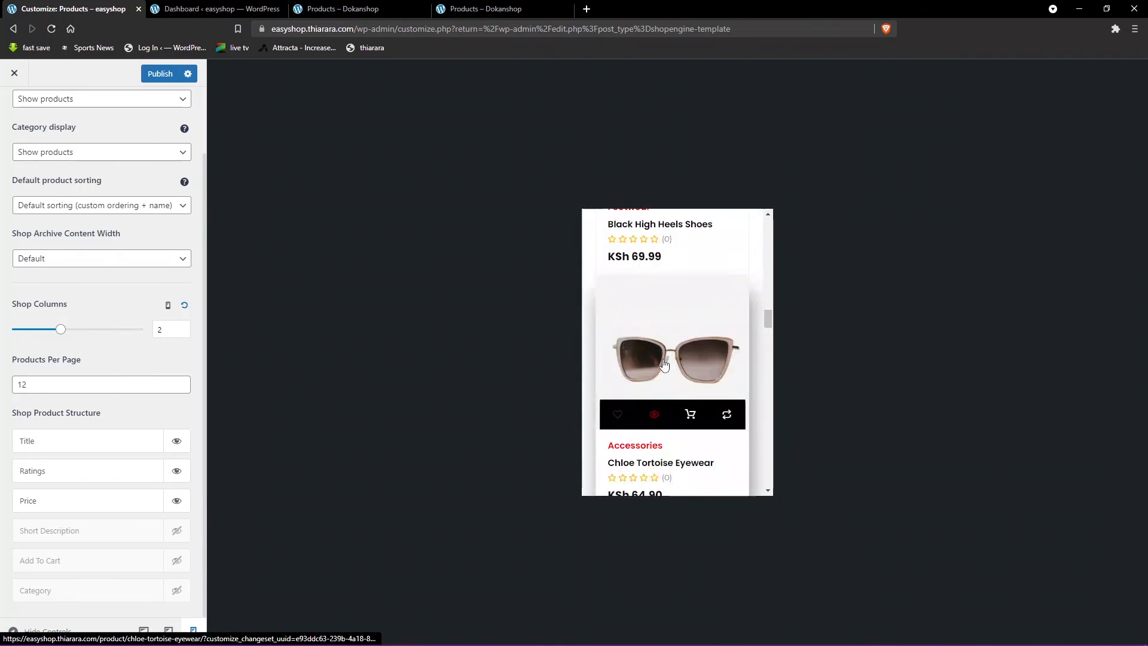
scroll(626, 367, up, 6)
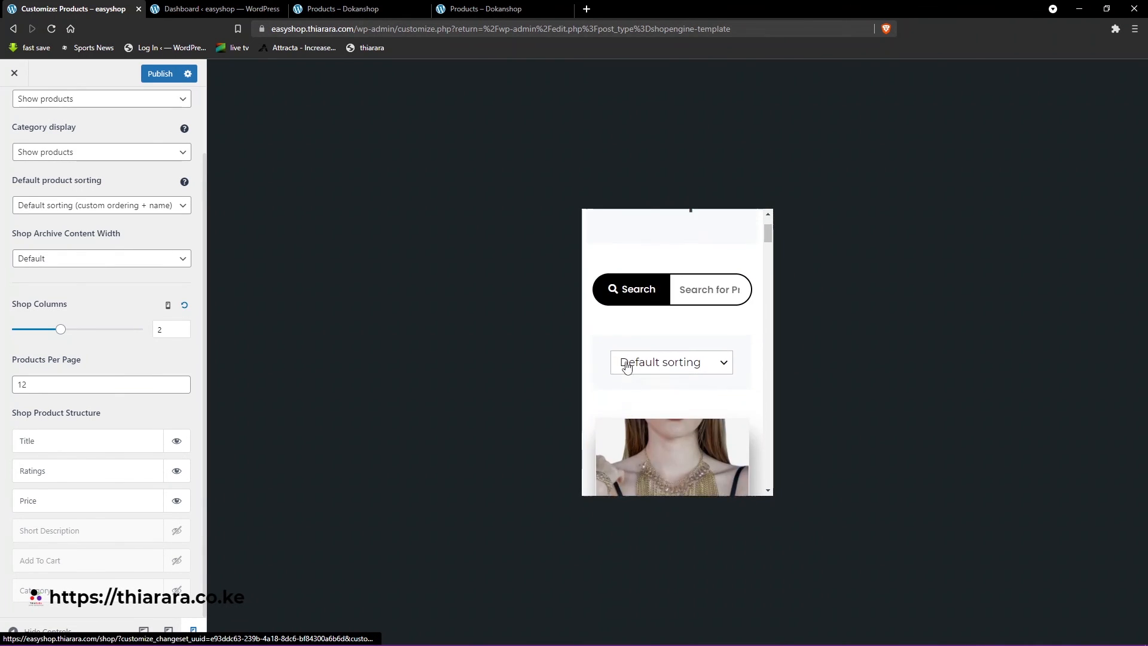
- Try the shop page's product search in the mobile preview with the term "al"
click(700, 384)
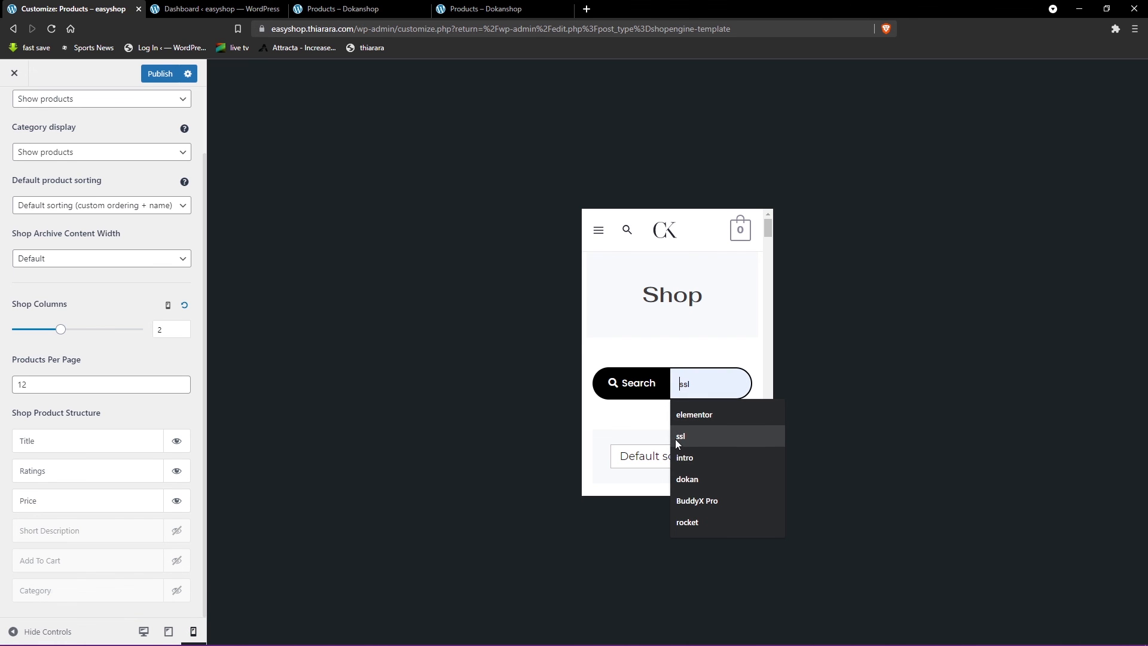
text(al)
scroll(676, 441, down, 2)
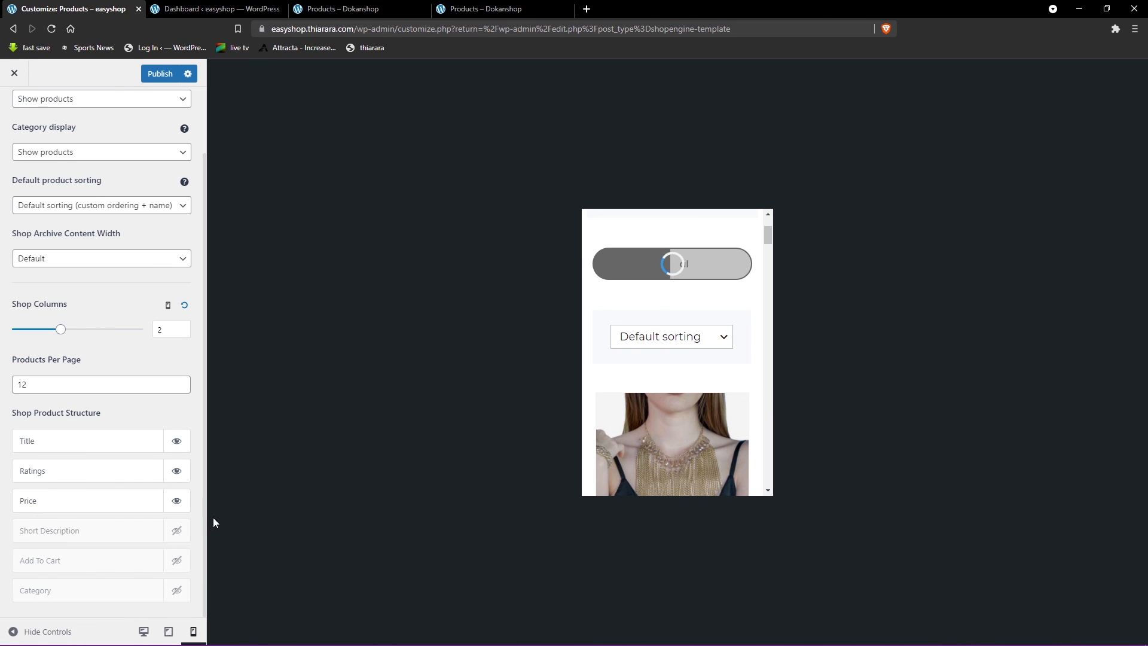
- Return the preview to desktop size and publish the Customizer changes
click(168, 632)
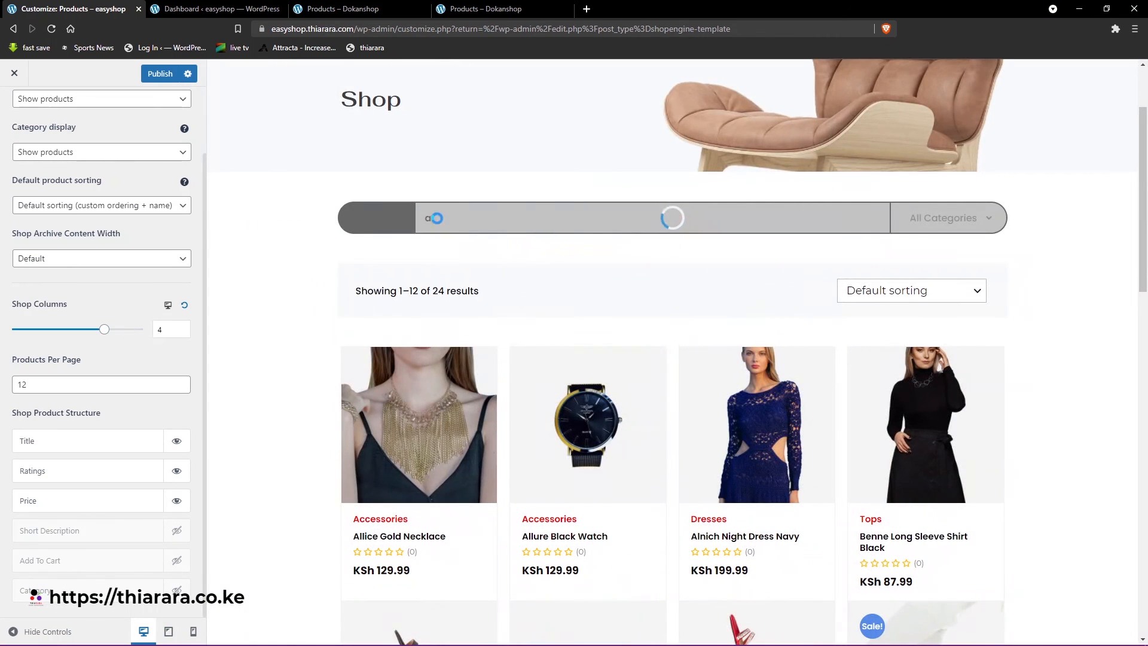
click(158, 73)
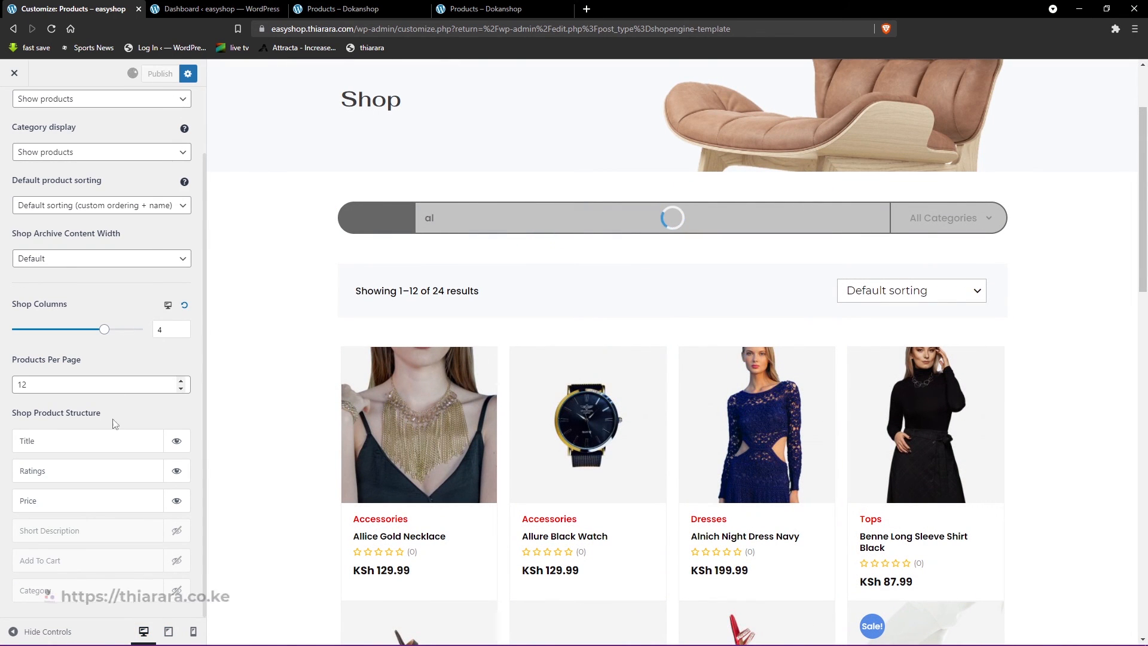
- Check the Wishlist item in the Dokanshop demo's navigation menu, and return to the easyshop WordPress dashboard
click(221, 7)
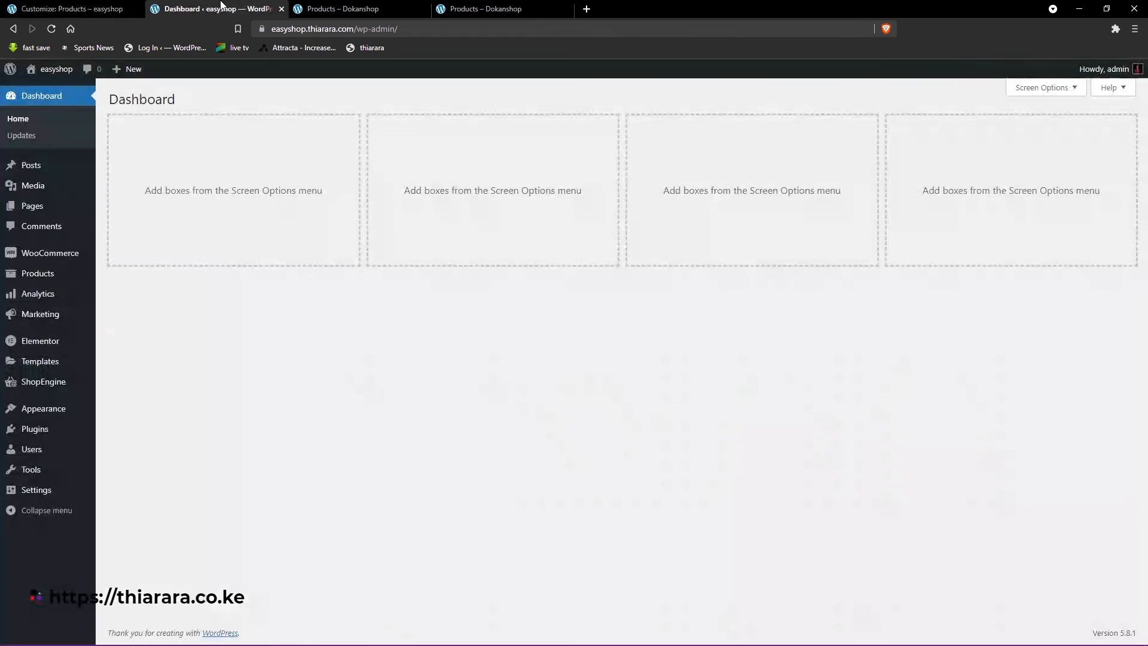
right_click(55, 71)
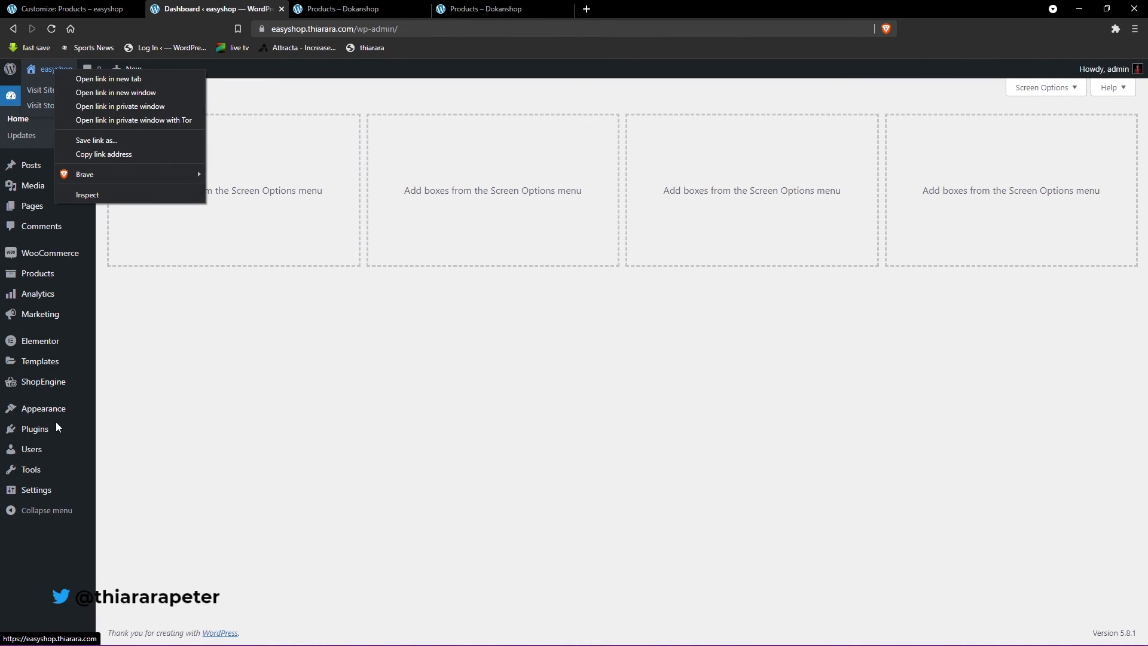
click(338, 7)
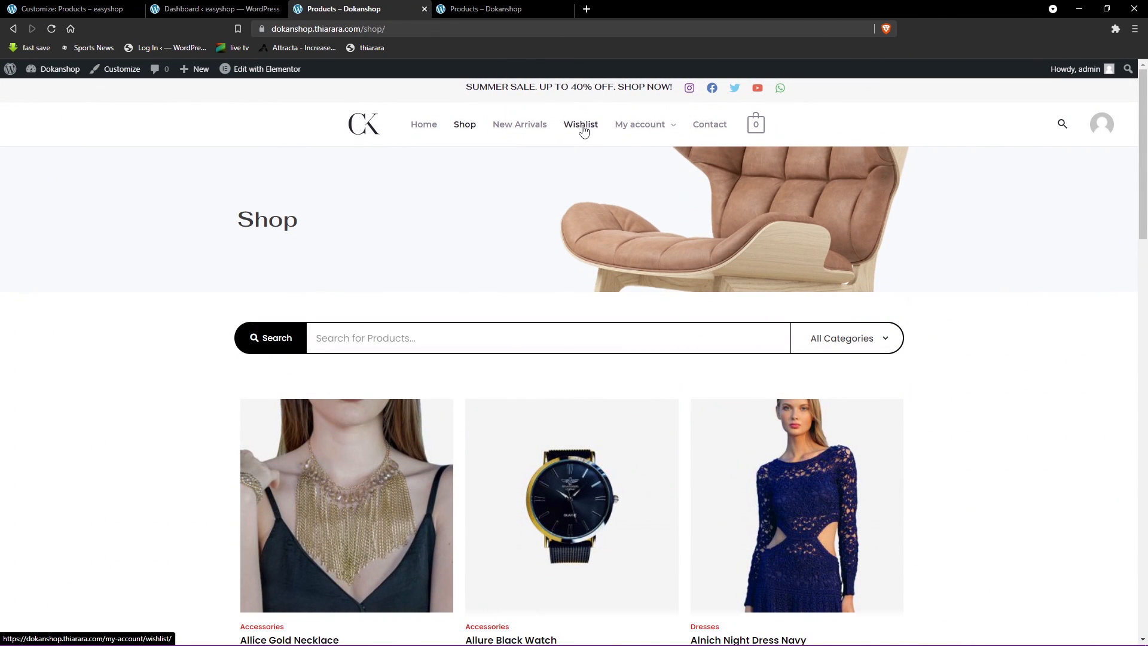
click(66, 8)
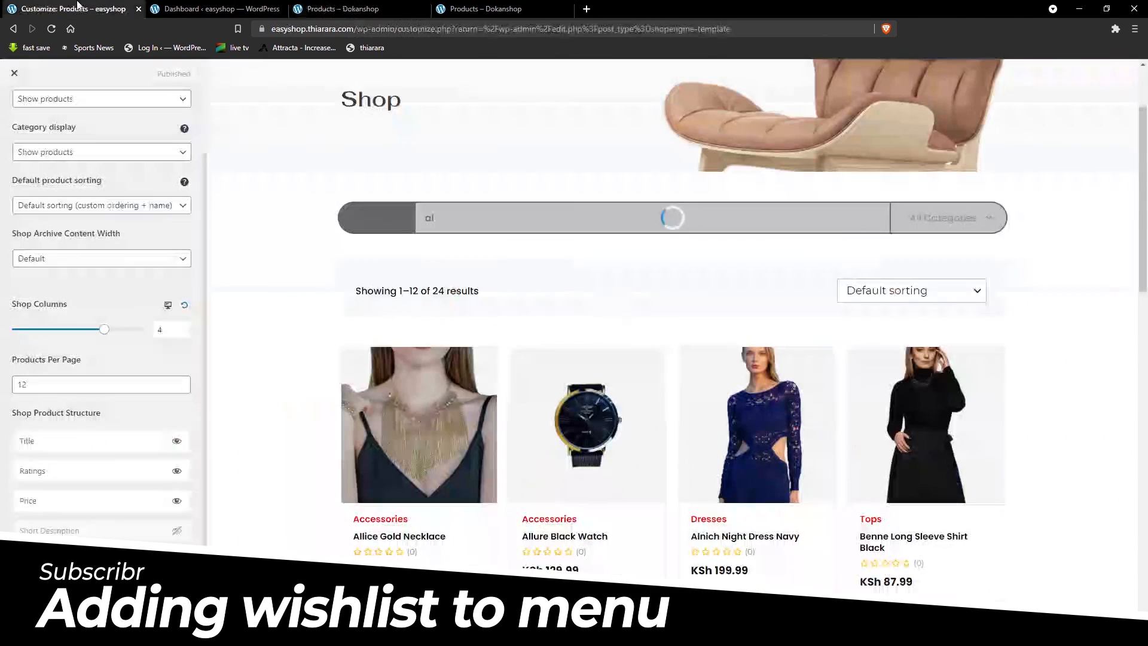
click(209, 8)
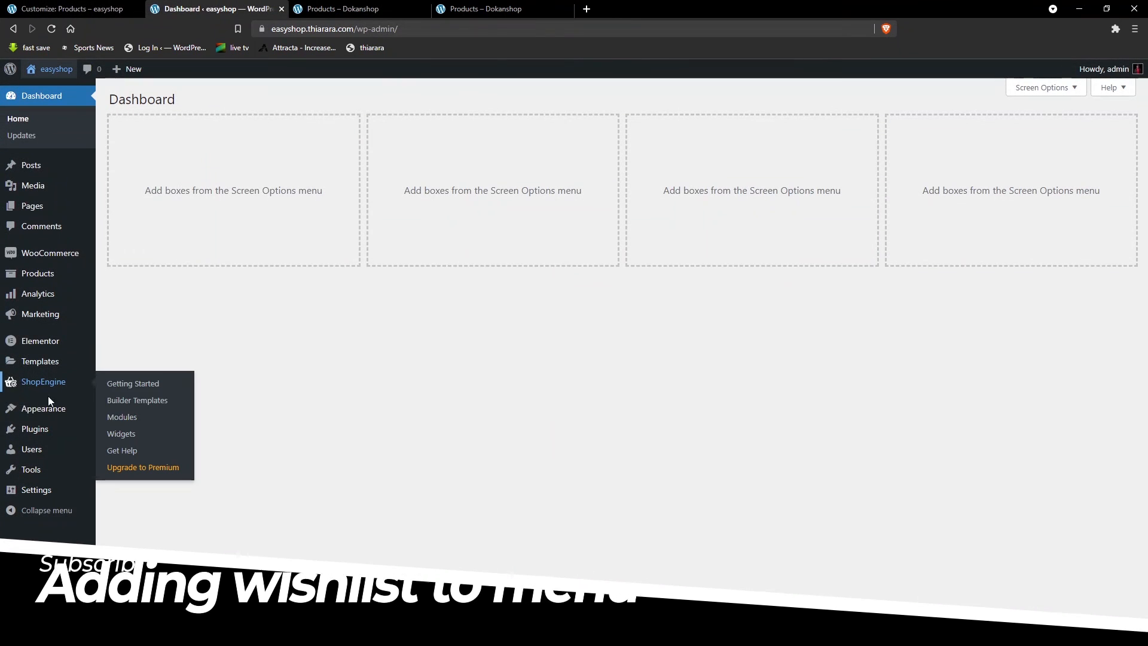
- Add the Wishlist WooCommerce endpoint to the Primary Menu between Collection and My account, and save the menu
mouse_move(48, 407)
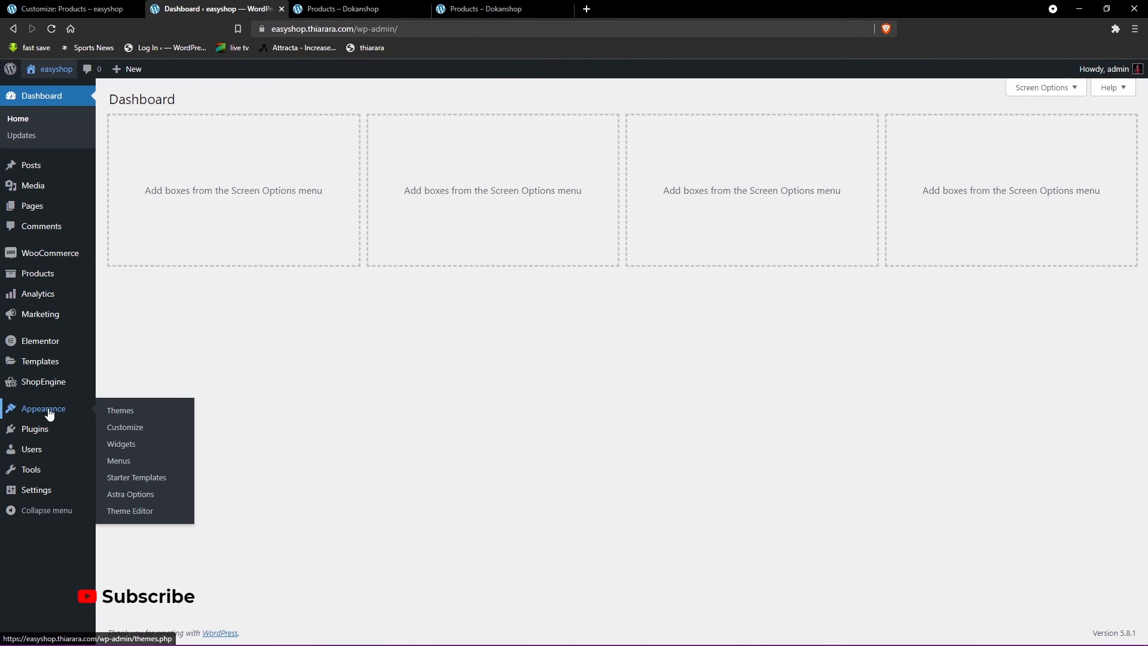
click(124, 466)
click(177, 276)
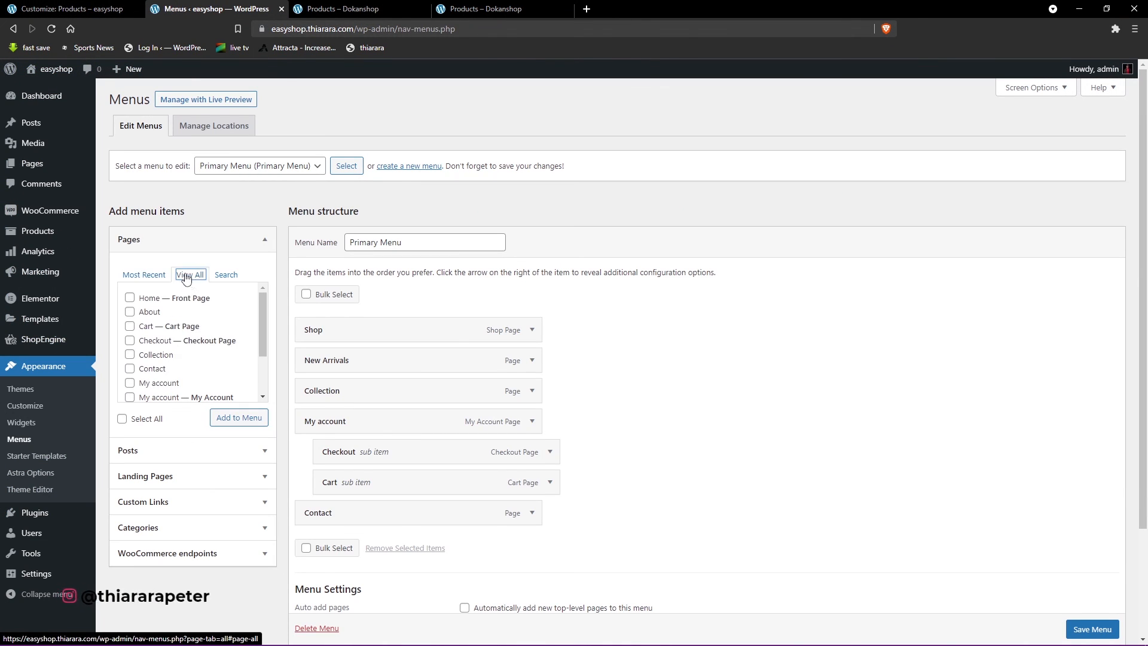
scroll(178, 354, down, 2)
scroll(178, 354, up, 2)
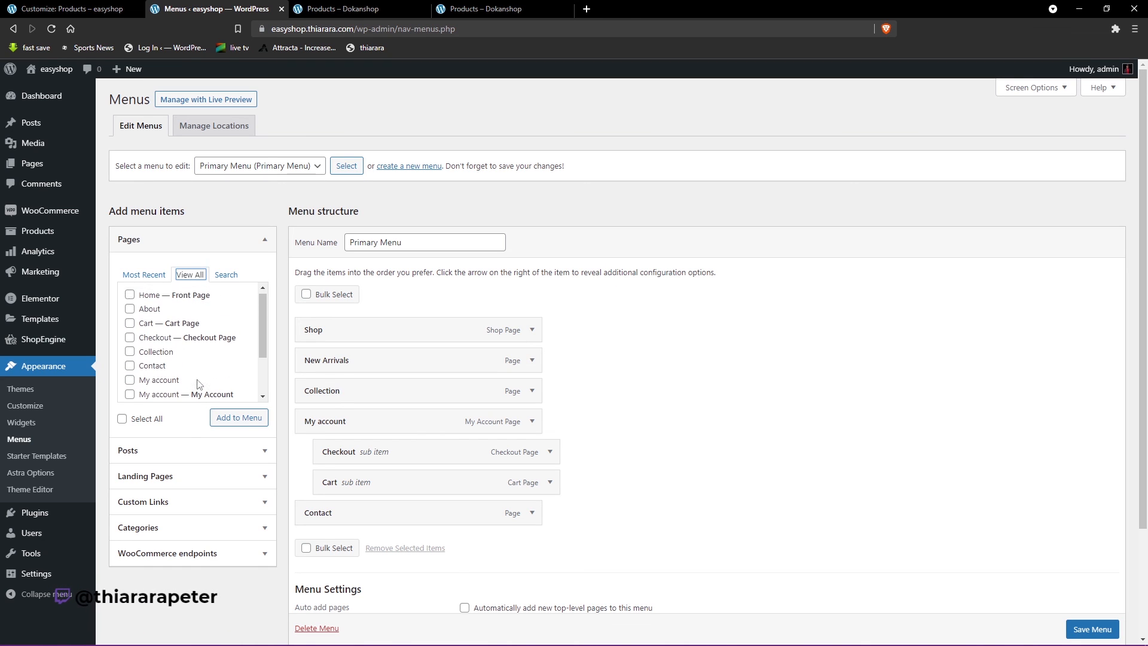
click(228, 563)
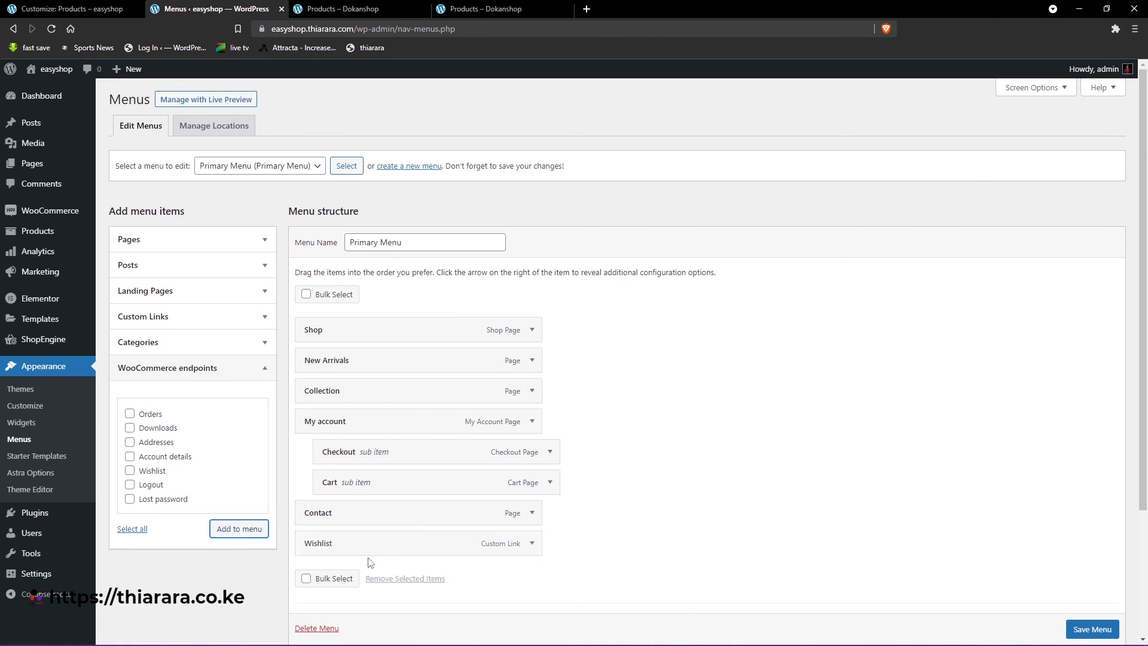
drag(361, 546, 336, 423)
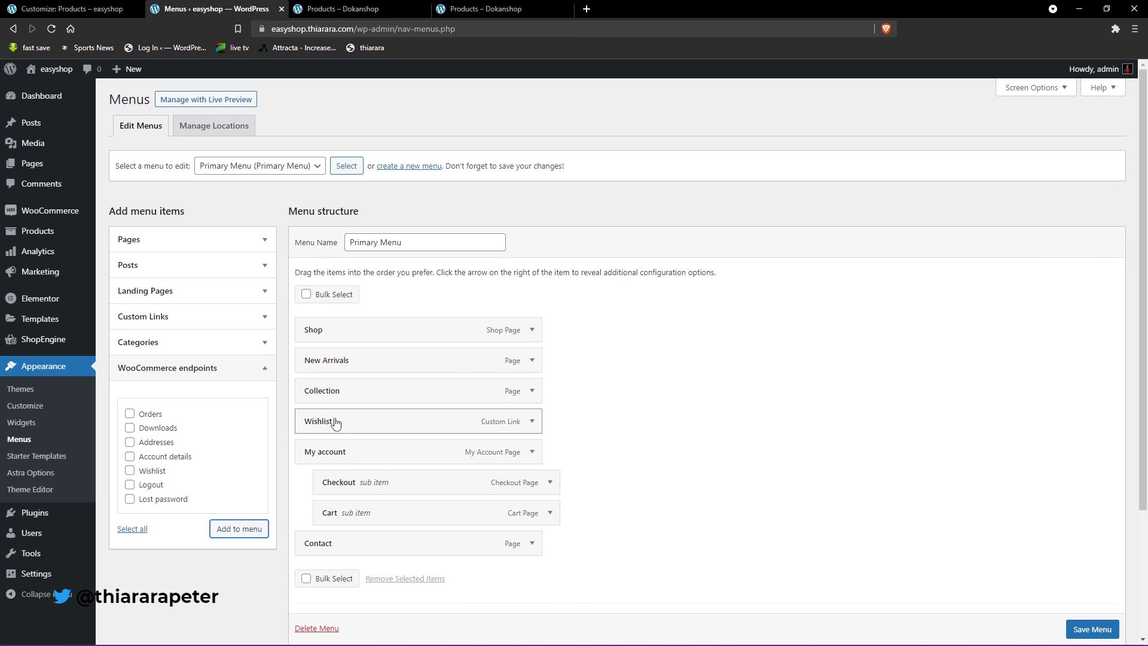
click(1107, 629)
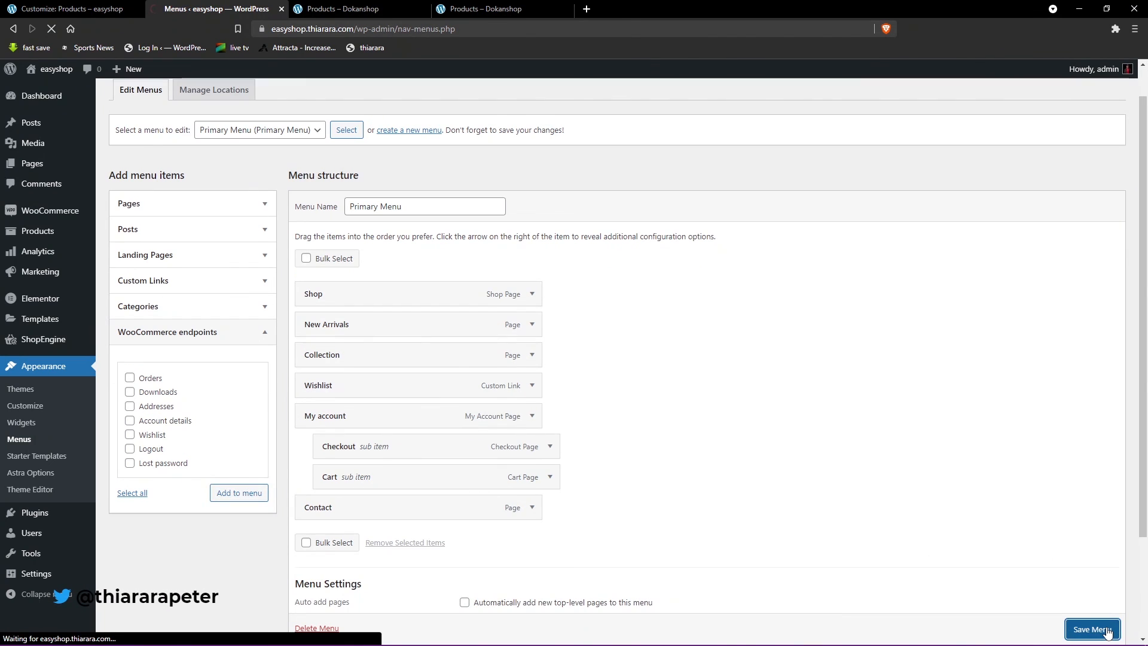
- Keep Primary Menu as the menu to edit, check its display location setting, and save the menu again
click(317, 206)
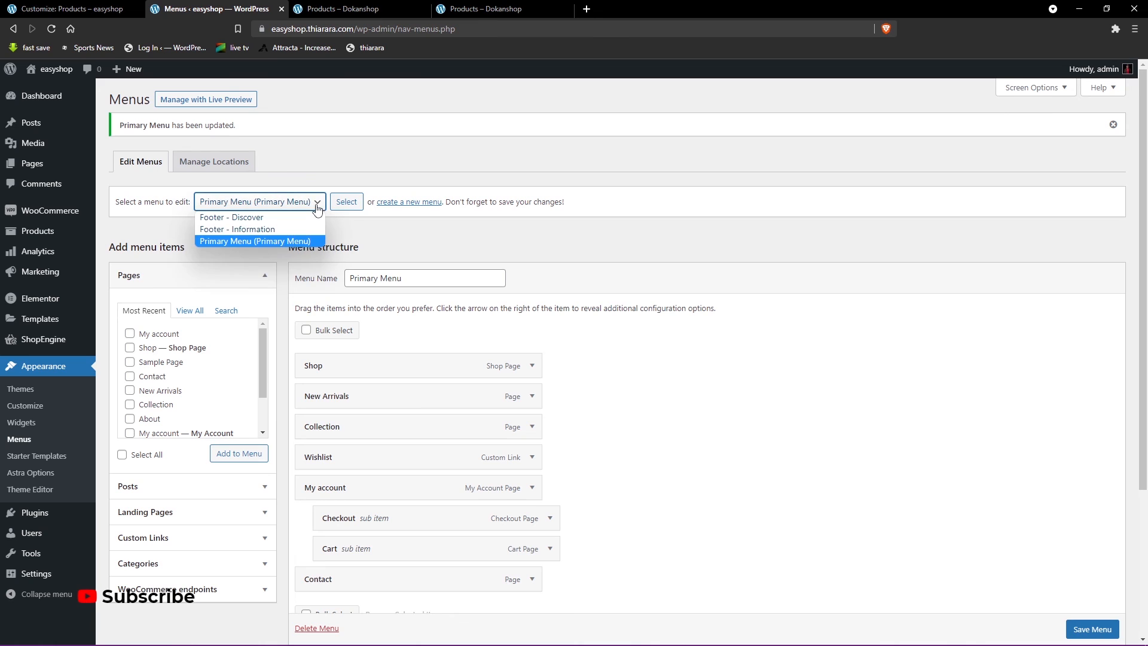
click(278, 241)
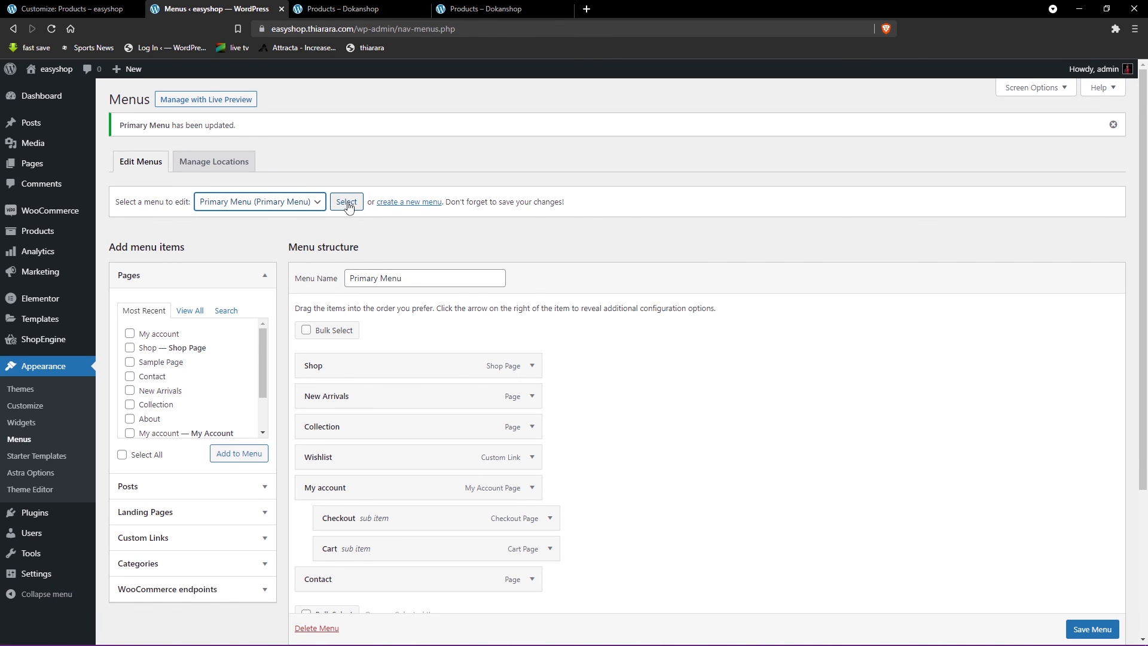
scroll(664, 455, down, 3)
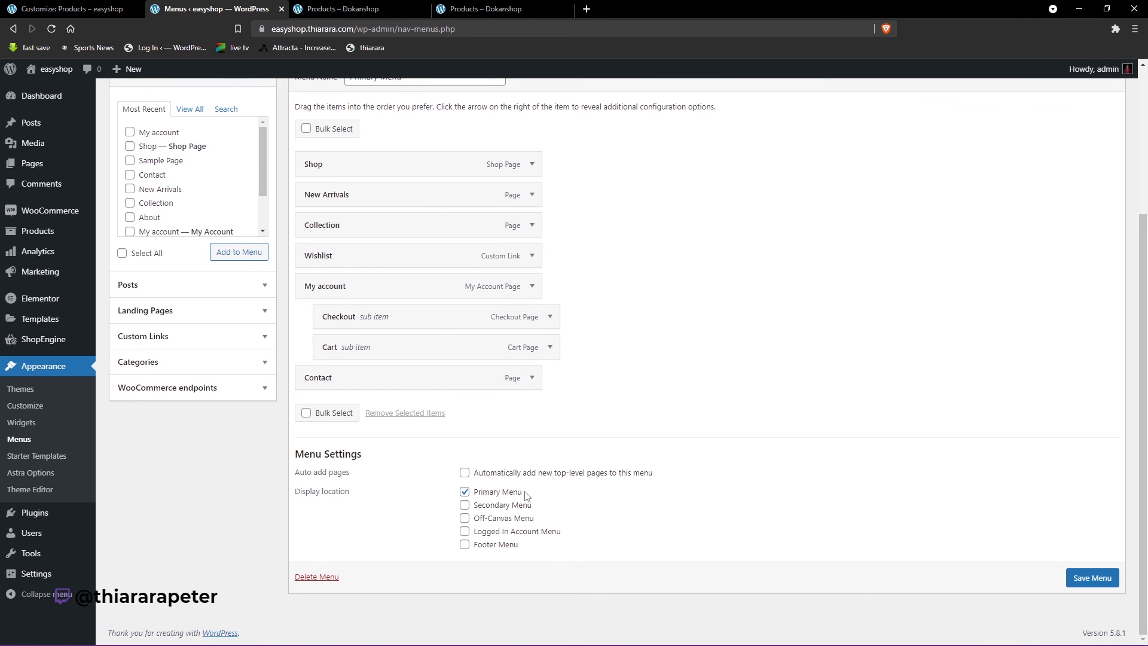
click(1094, 583)
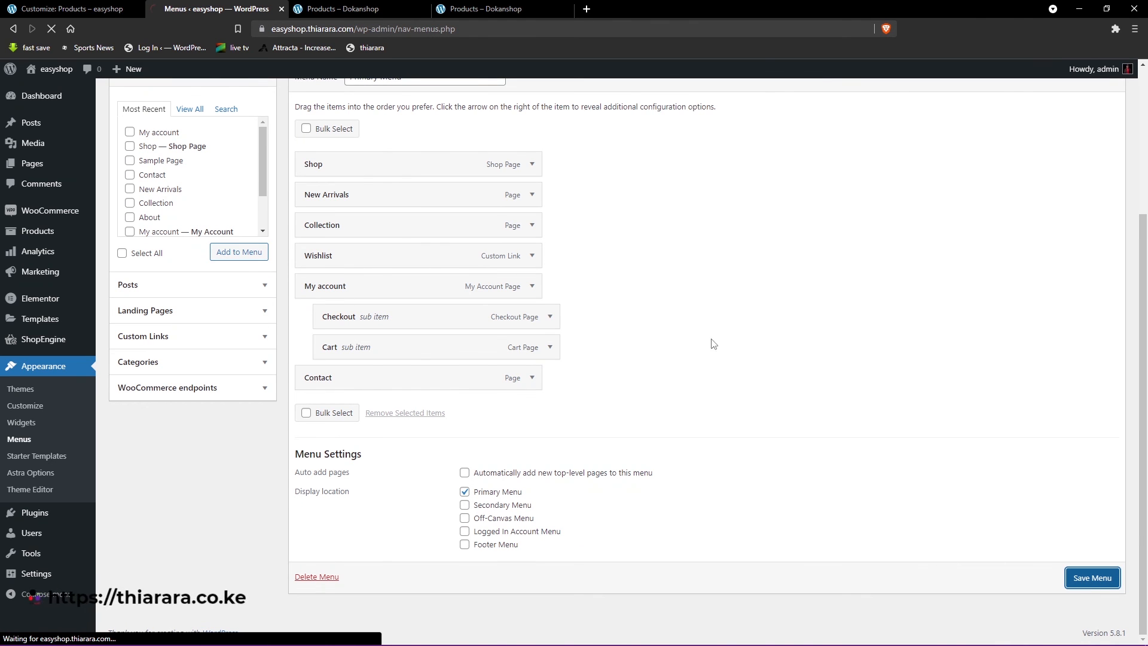
- Open the live easyshop site in a new tab and check the Shop and Wishlist pages from its navigation
right_click(56, 68)
click(101, 81)
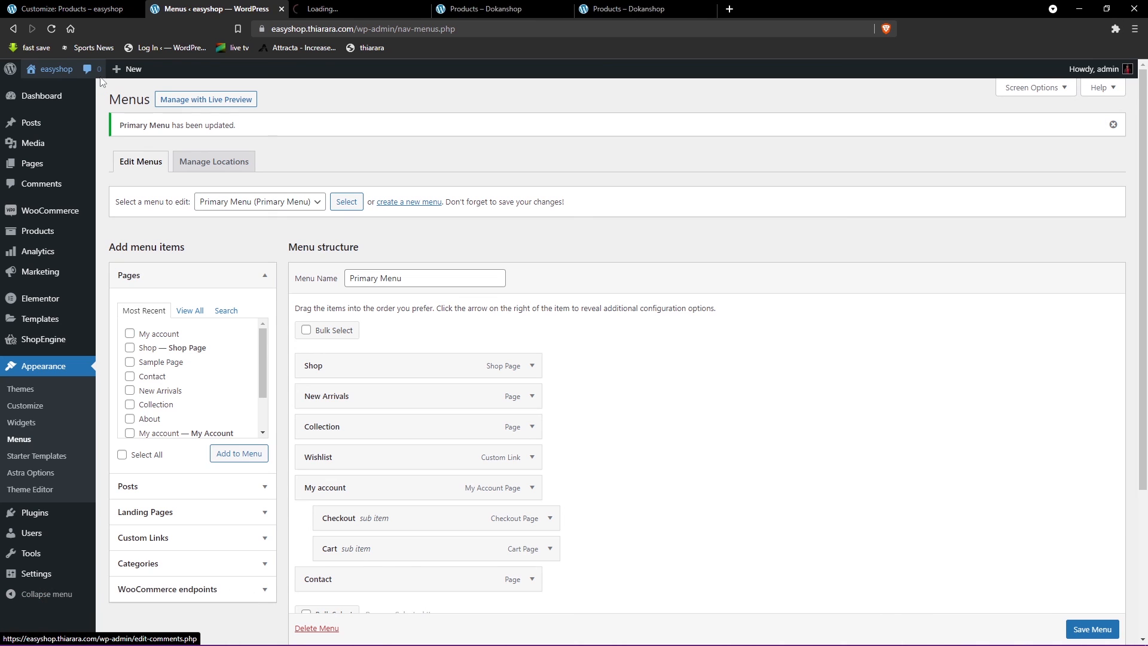
click(357, 7)
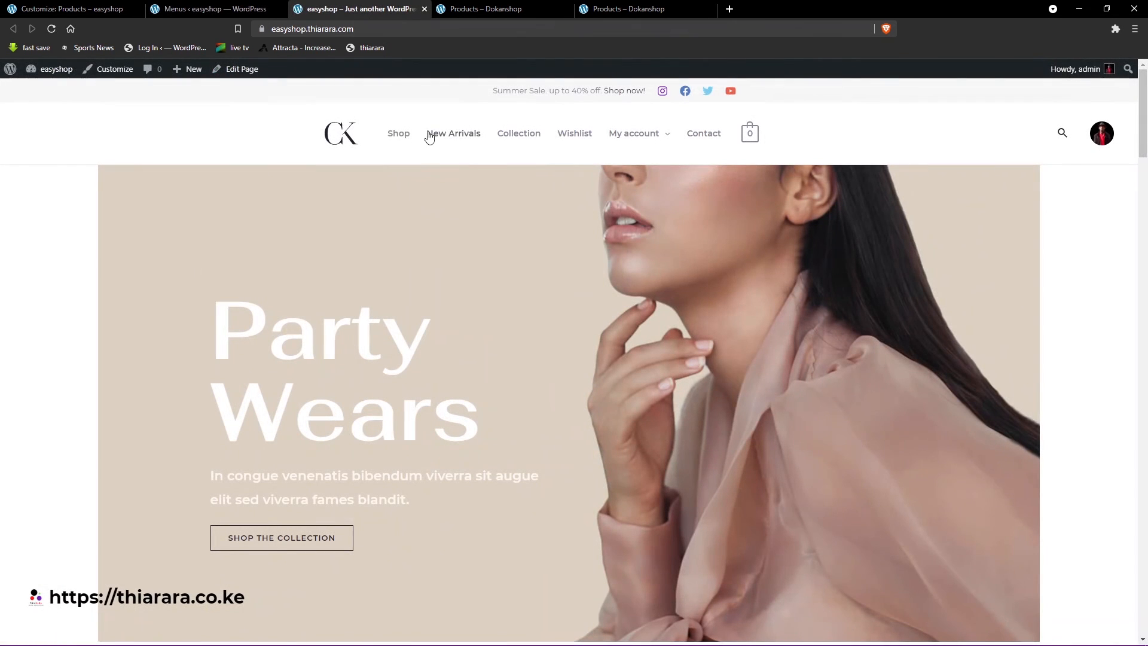
click(398, 134)
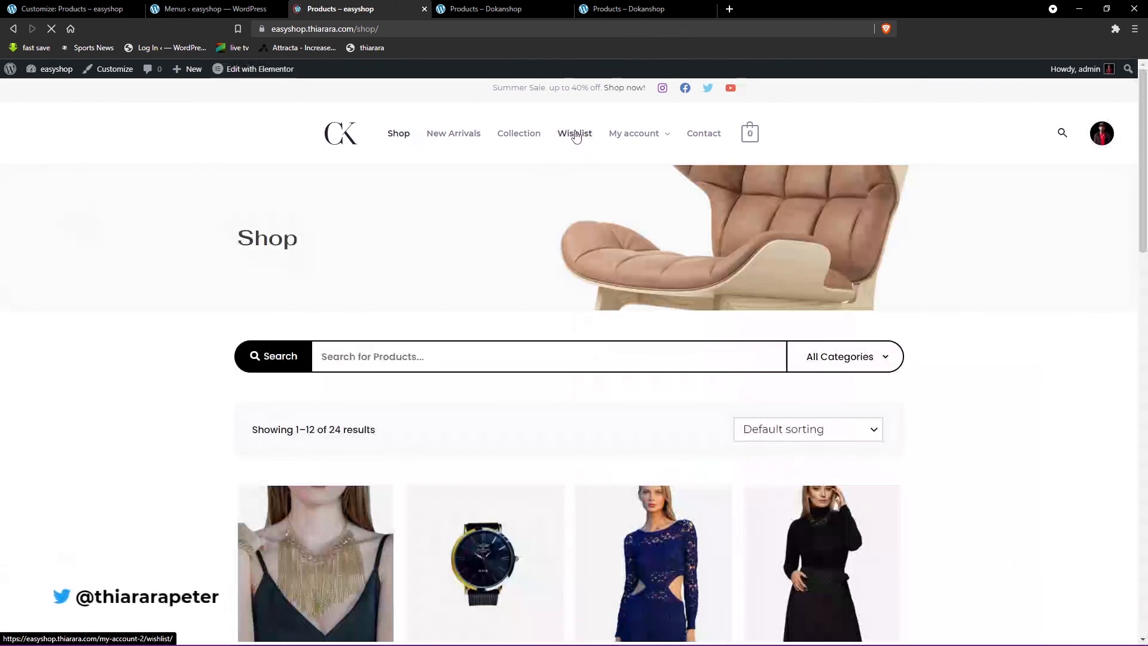
click(574, 134)
scroll(506, 366, down, 1)
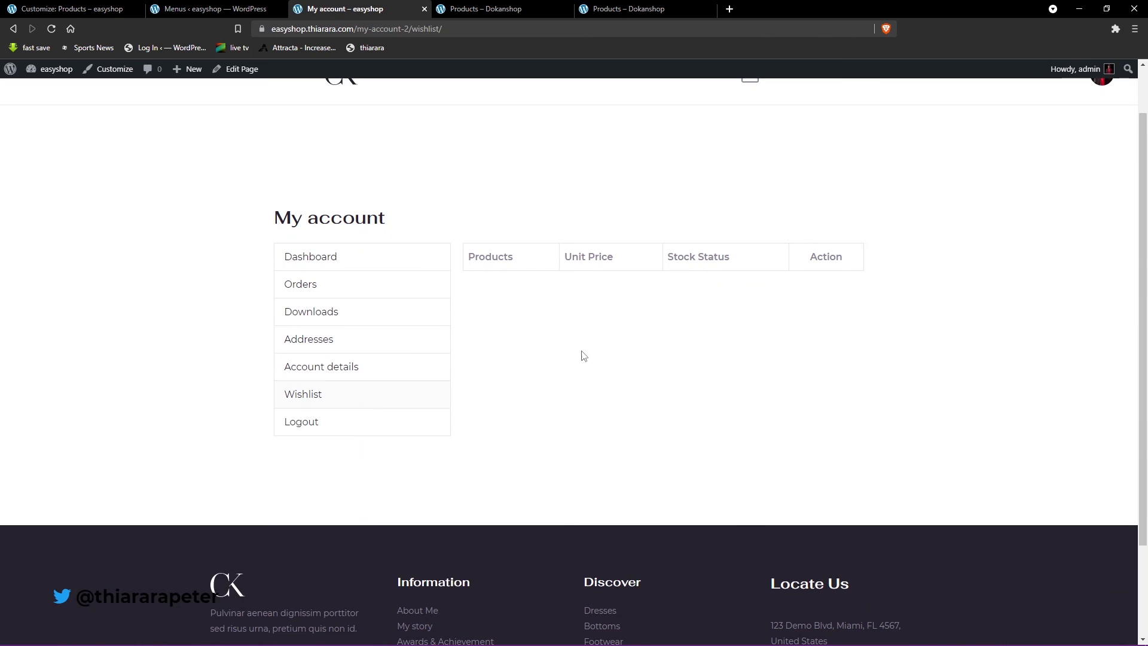
scroll(443, 277, up, 1)
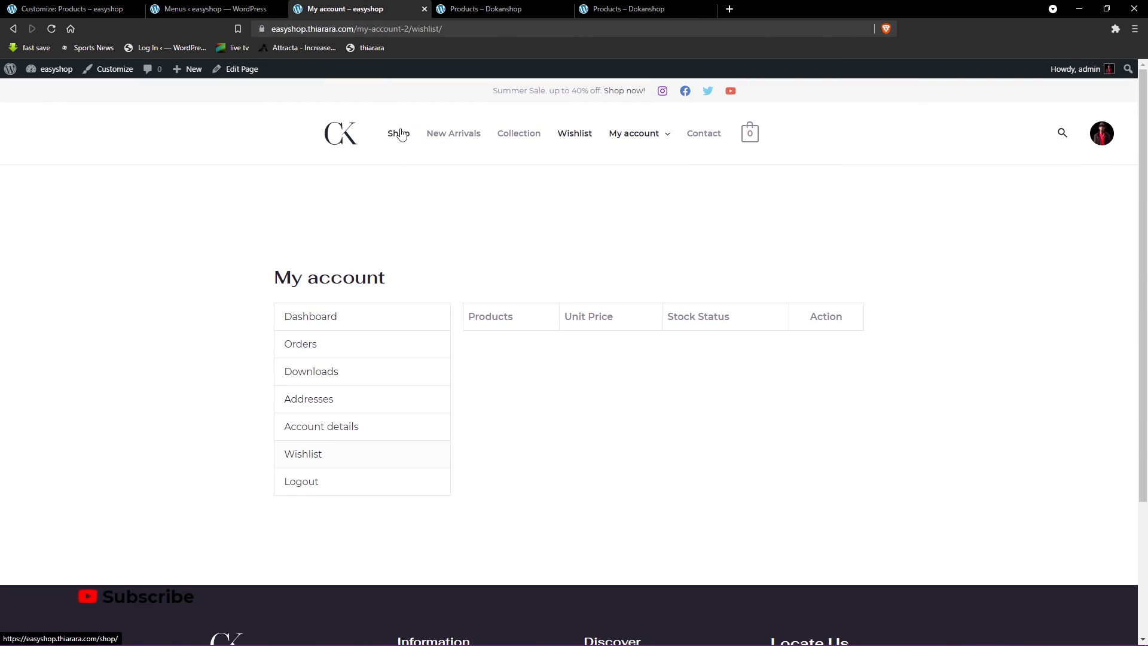
- Return to the shop page and briefly open the product comparison for the Allice Gold Necklace
click(399, 133)
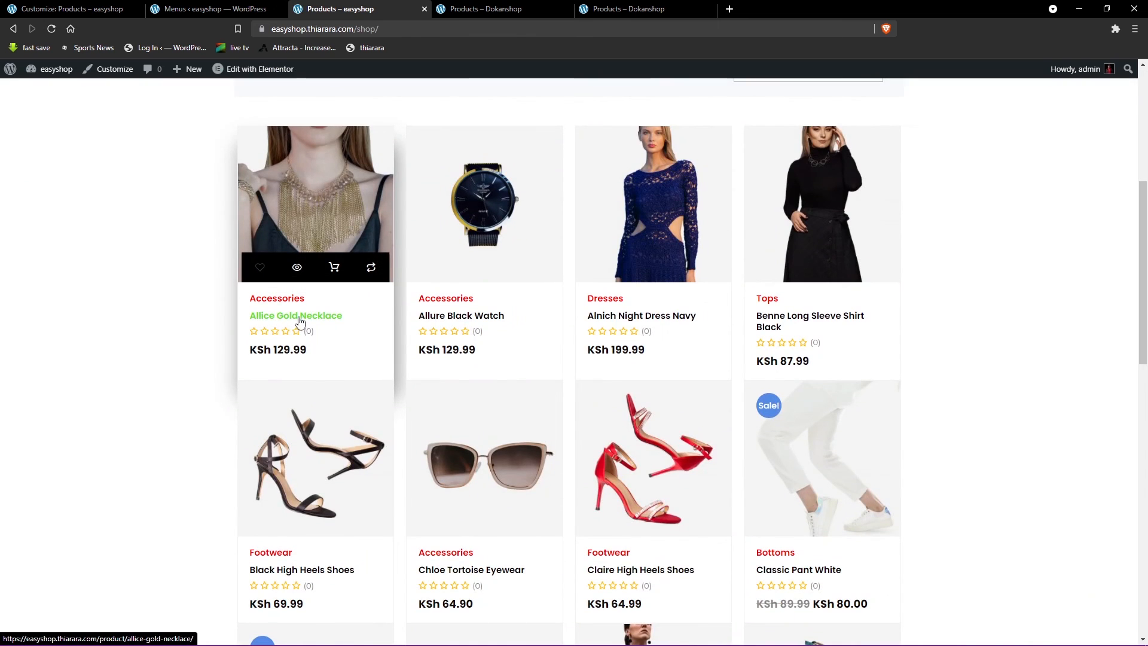
click(372, 266)
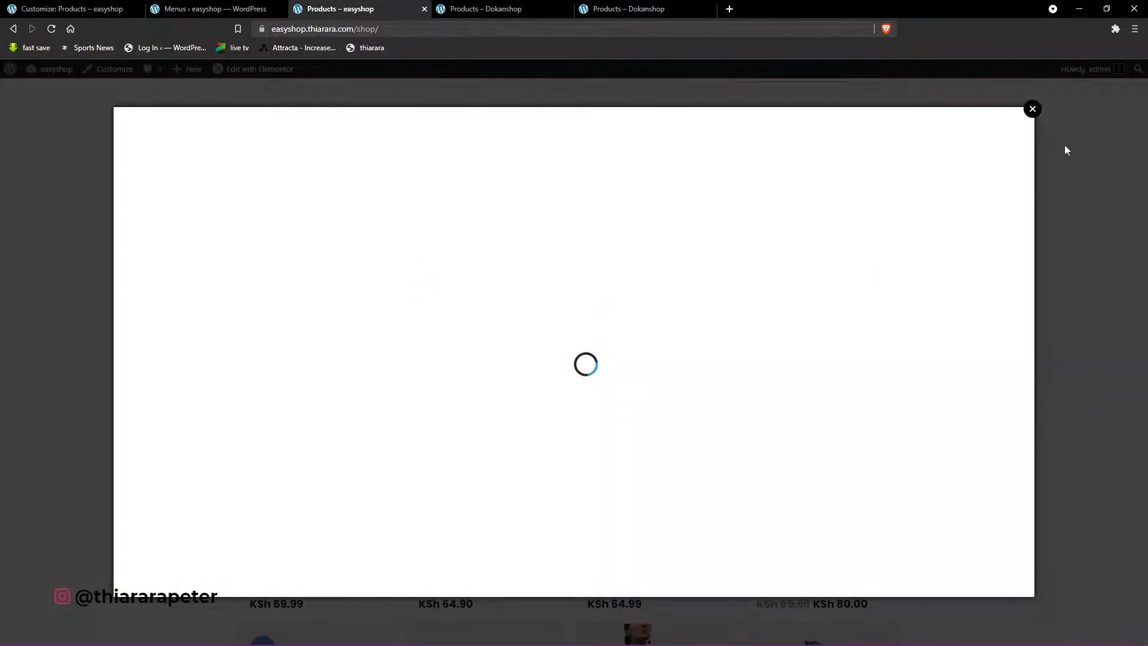
click(1033, 110)
- Add the Allice gold necklace from its quick view, plus the Alnich night dress navy and Claire high heels shoes, to the wishlist
mouse_move(307, 323)
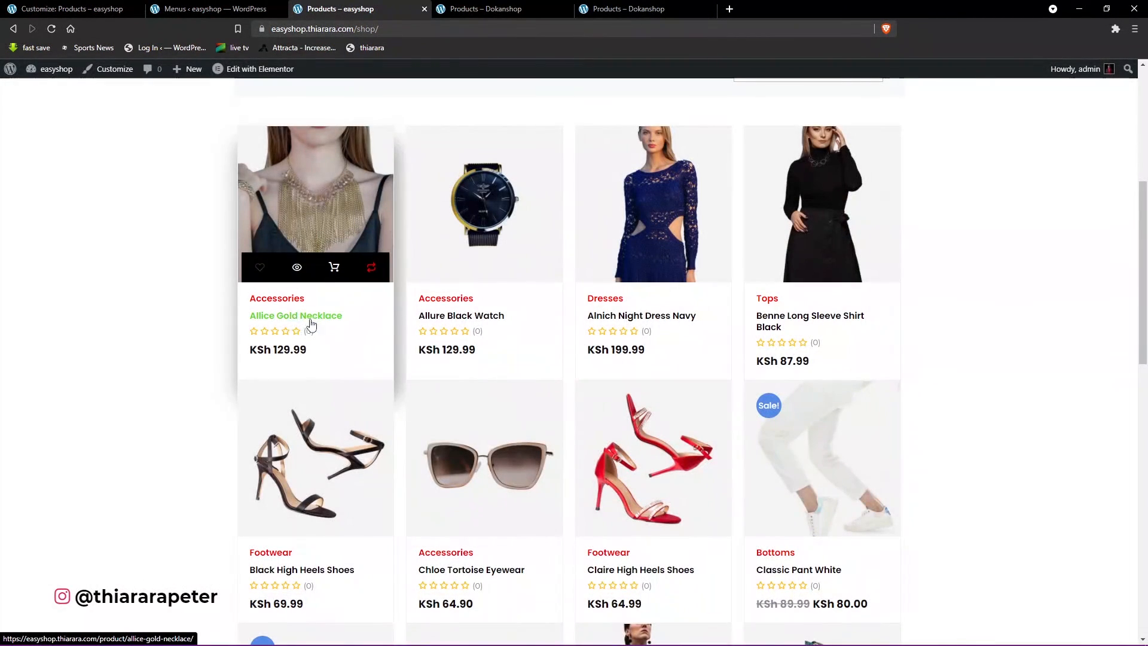
click(299, 270)
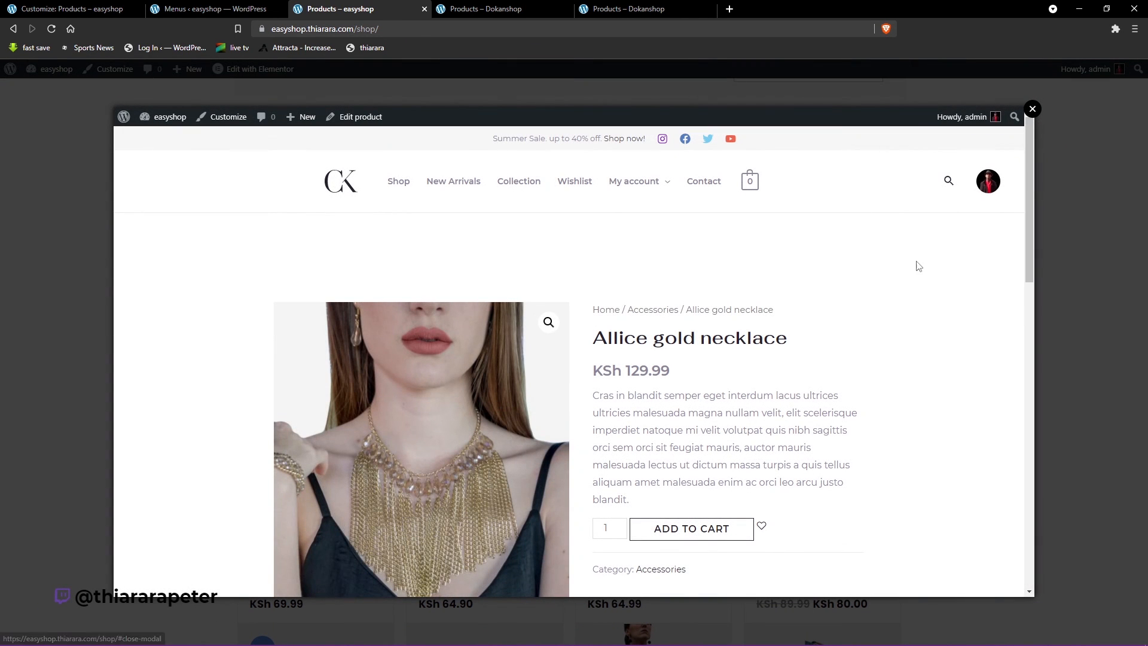
scroll(668, 436, down, 4)
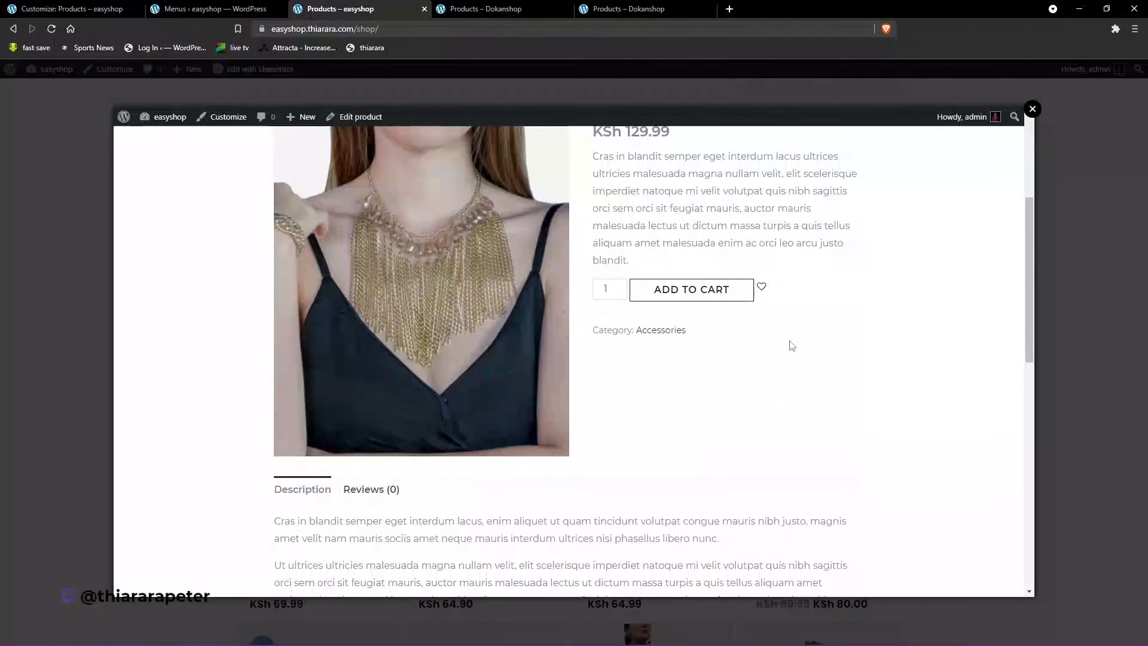
click(762, 291)
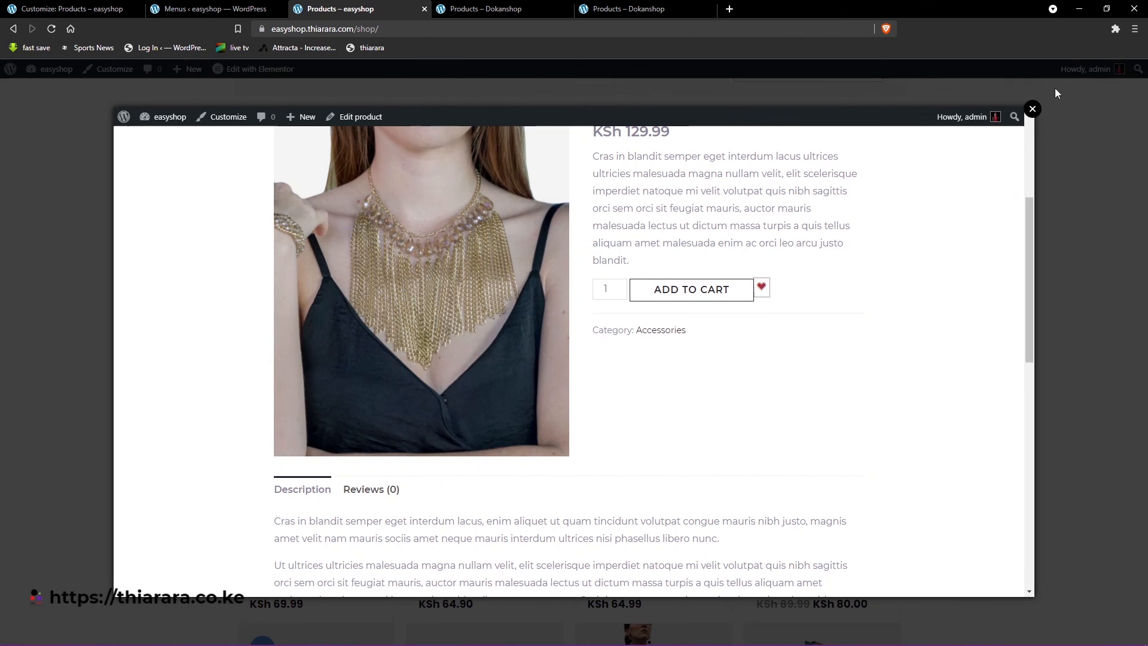
click(1034, 109)
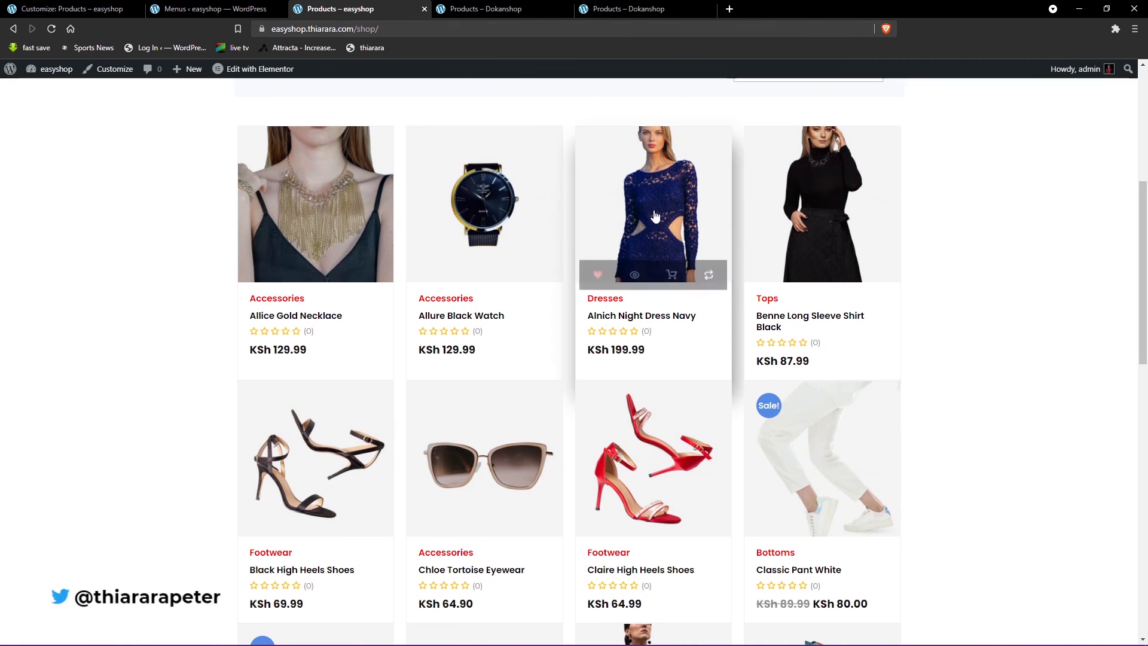
- Open the Wishlist page and examine the saved products with their unit price, stock status and action columns
scroll(655, 217, up, 6)
click(575, 133)
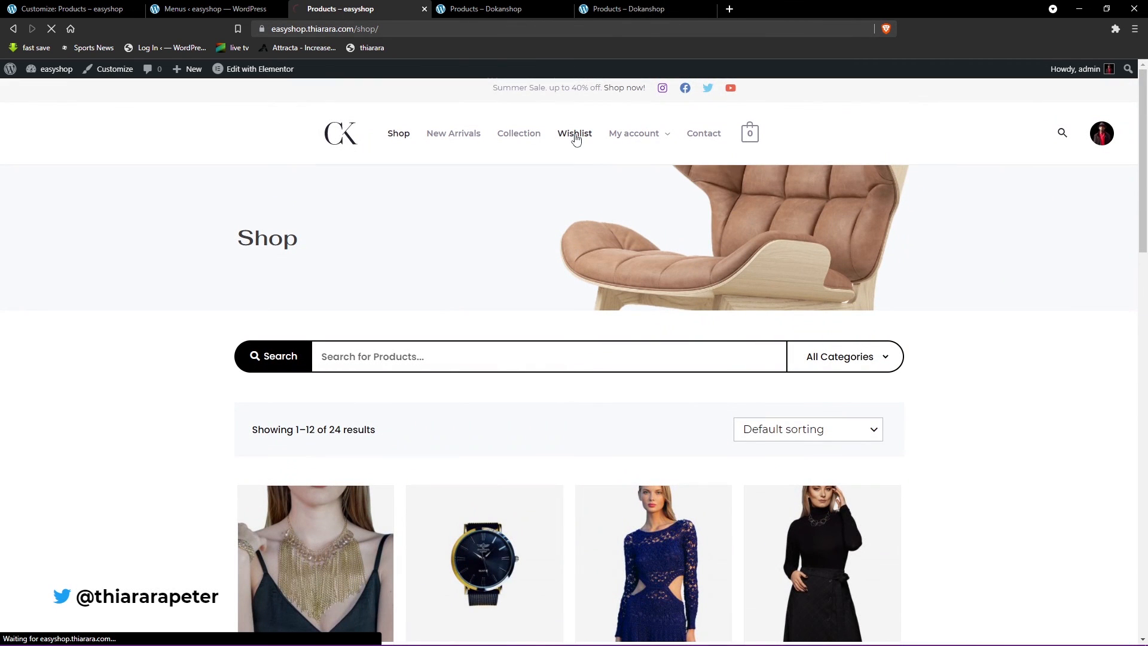
scroll(592, 338, down, 4)
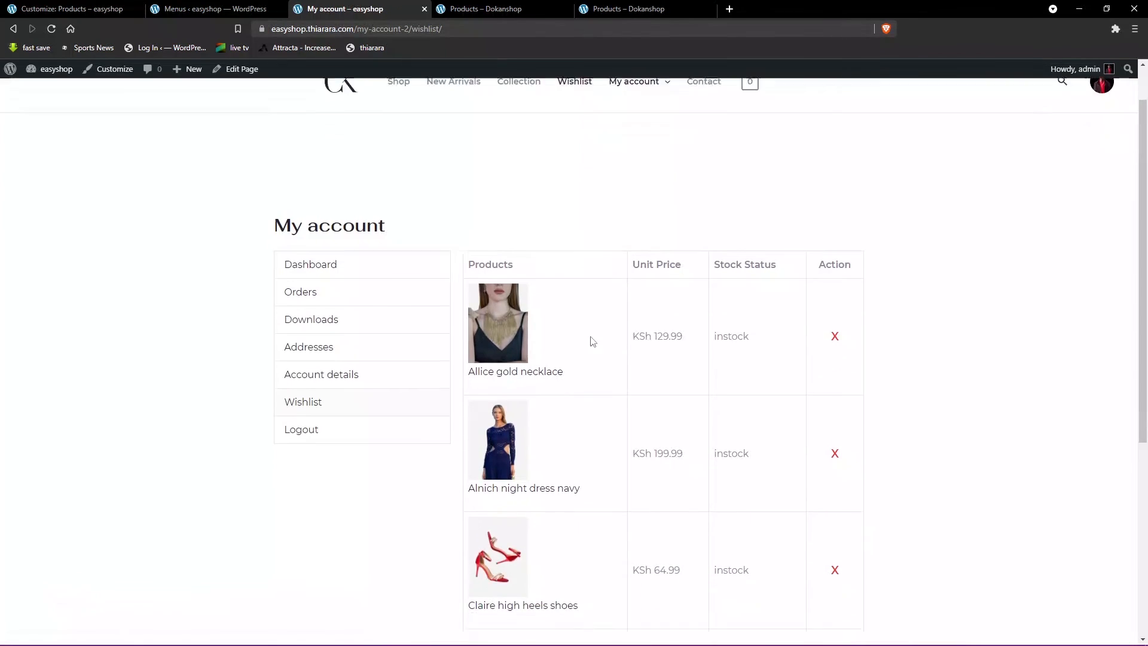
scroll(745, 431, up, 2)
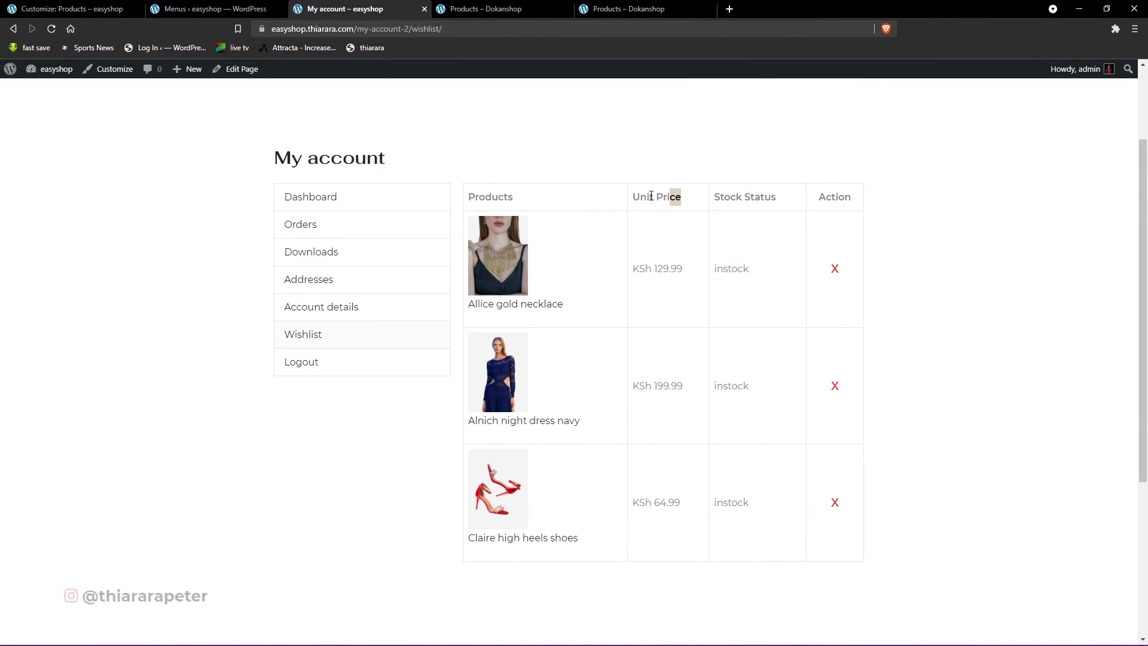
drag(651, 196, 636, 185)
drag(684, 270, 633, 269)
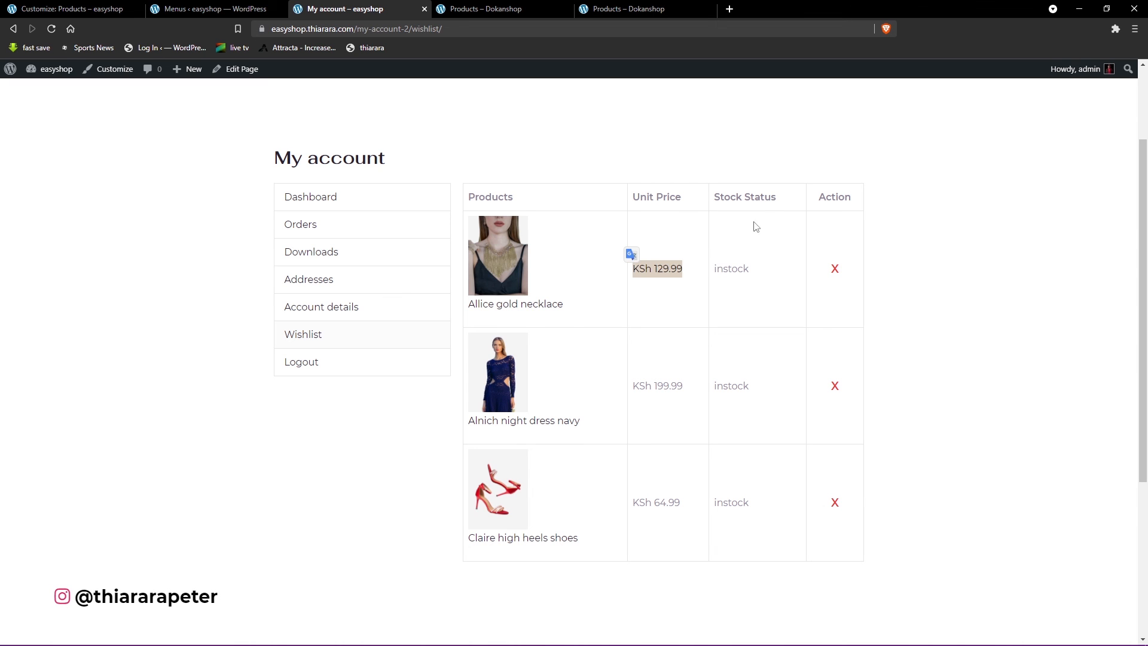
drag(783, 200, 722, 198)
drag(851, 199, 802, 200)
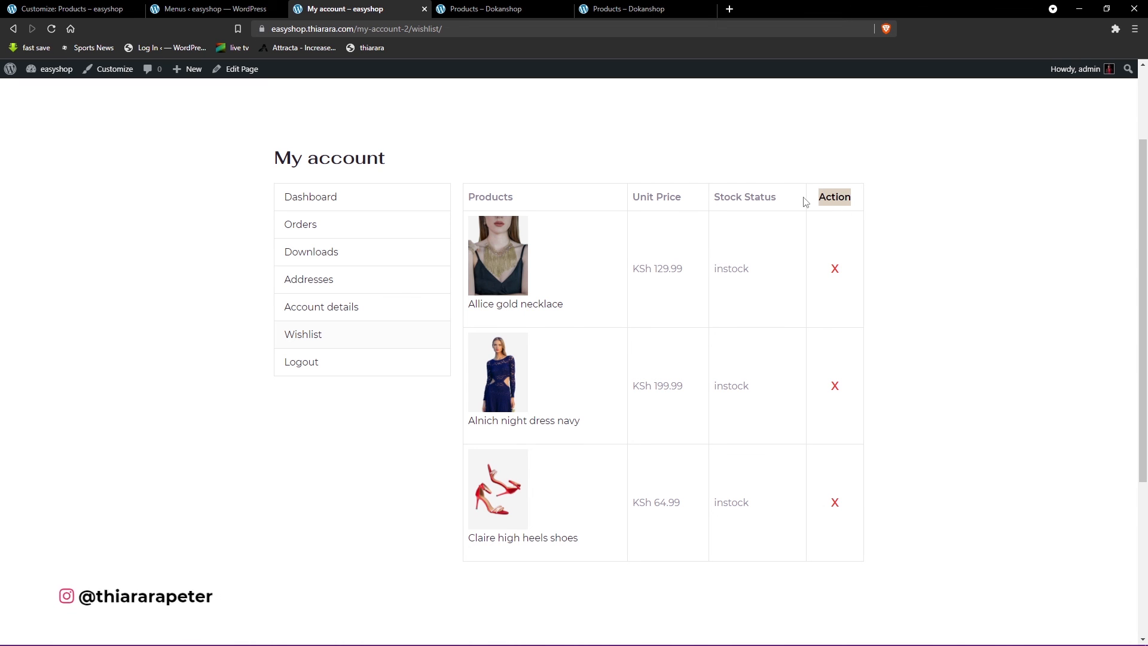
- Remove the Allice gold necklace and the Alnich night dress navy from the wishlist
click(836, 270)
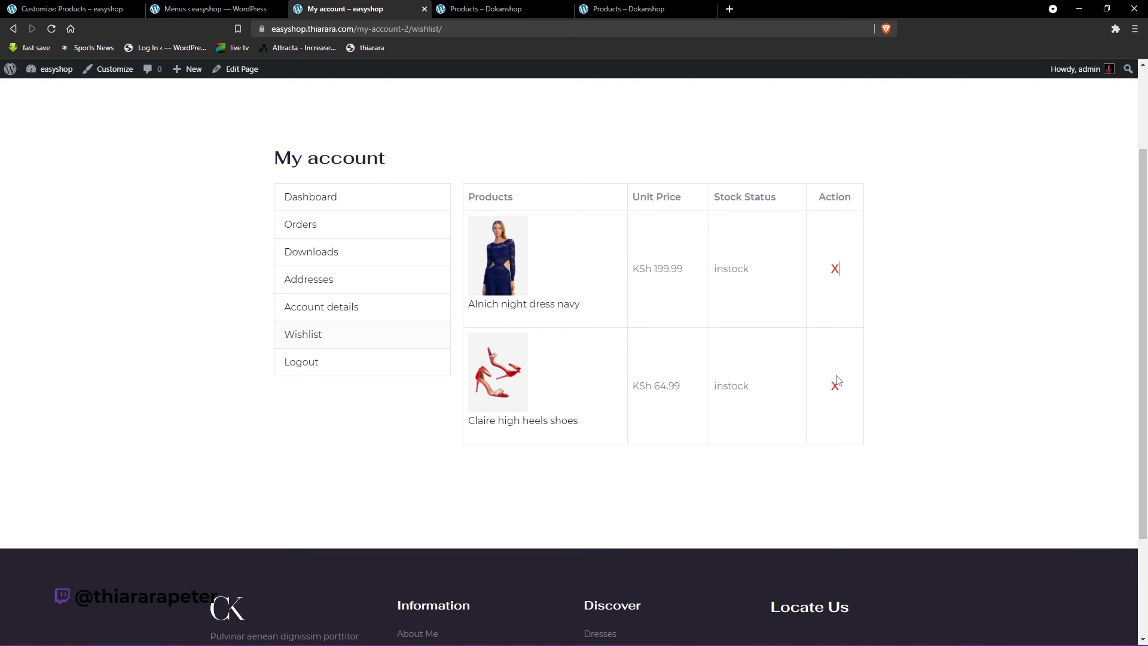
scroll(504, 259, up, 2)
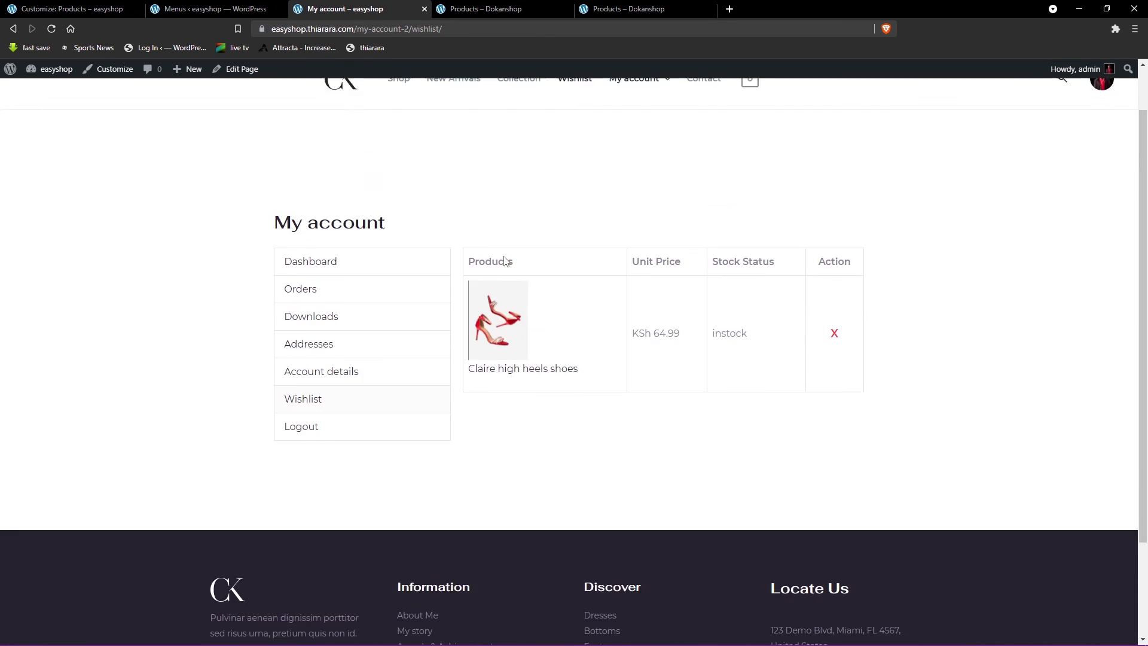
- View the Allice Gold Necklace's product comparison from the shop page, remove it from the comparison, and close the pop-up
click(400, 137)
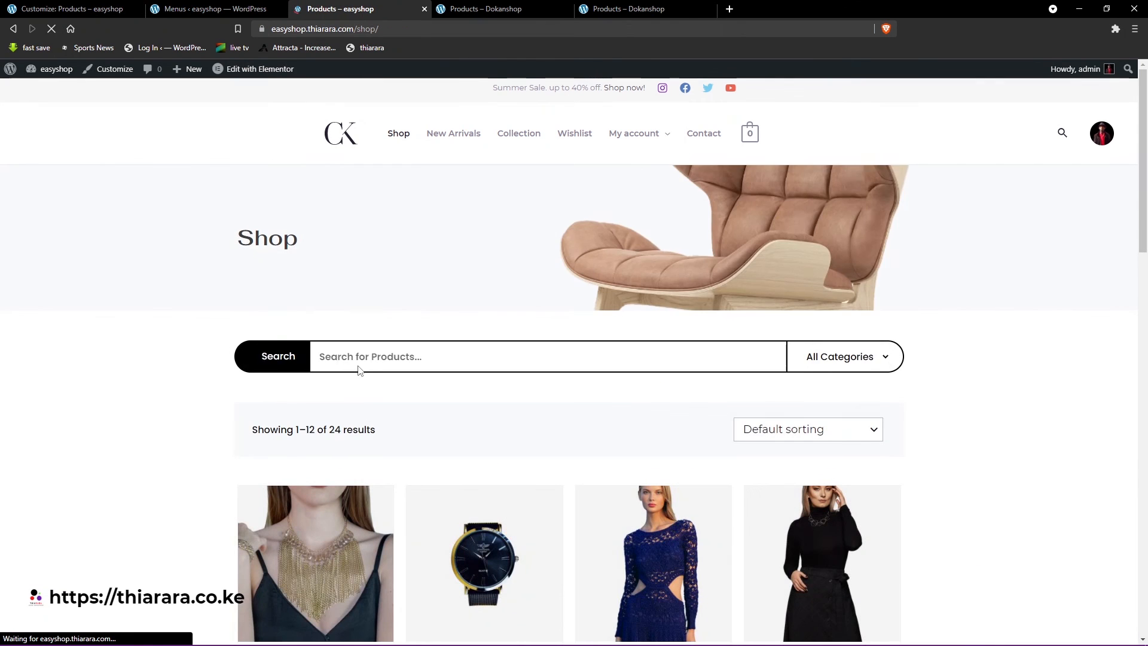
scroll(359, 419, down, 5)
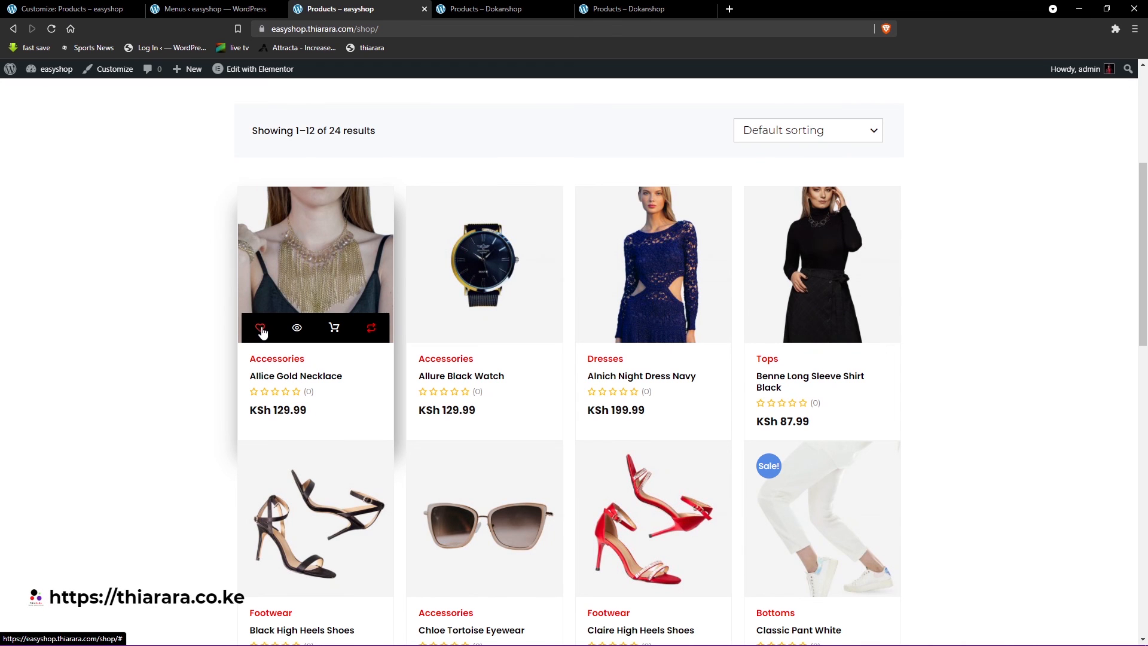
click(371, 327)
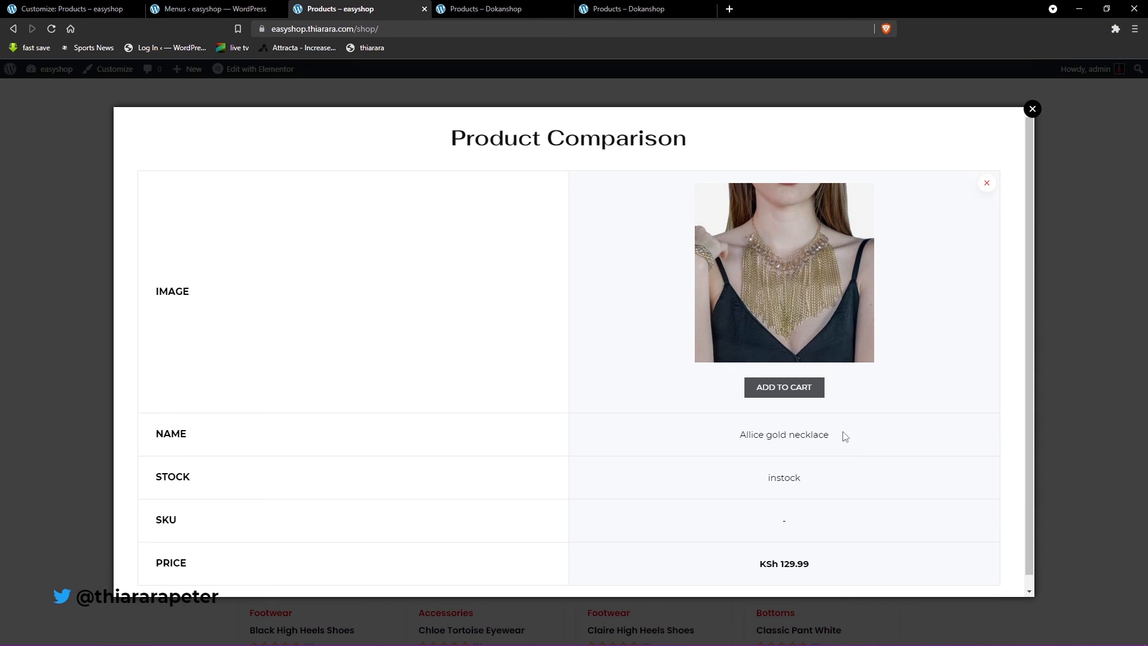
scroll(845, 436, down, 1)
click(987, 172)
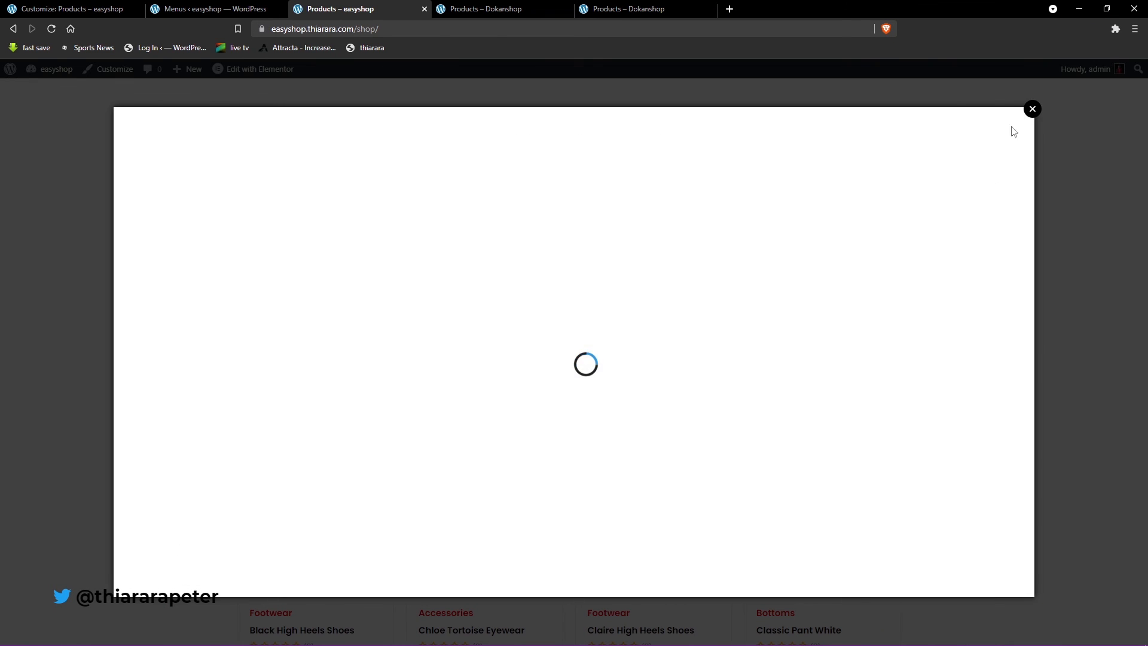
click(1032, 109)
- Open the Allice Gold Necklace's product page from the shop and show its Reviews section
mouse_move(367, 336)
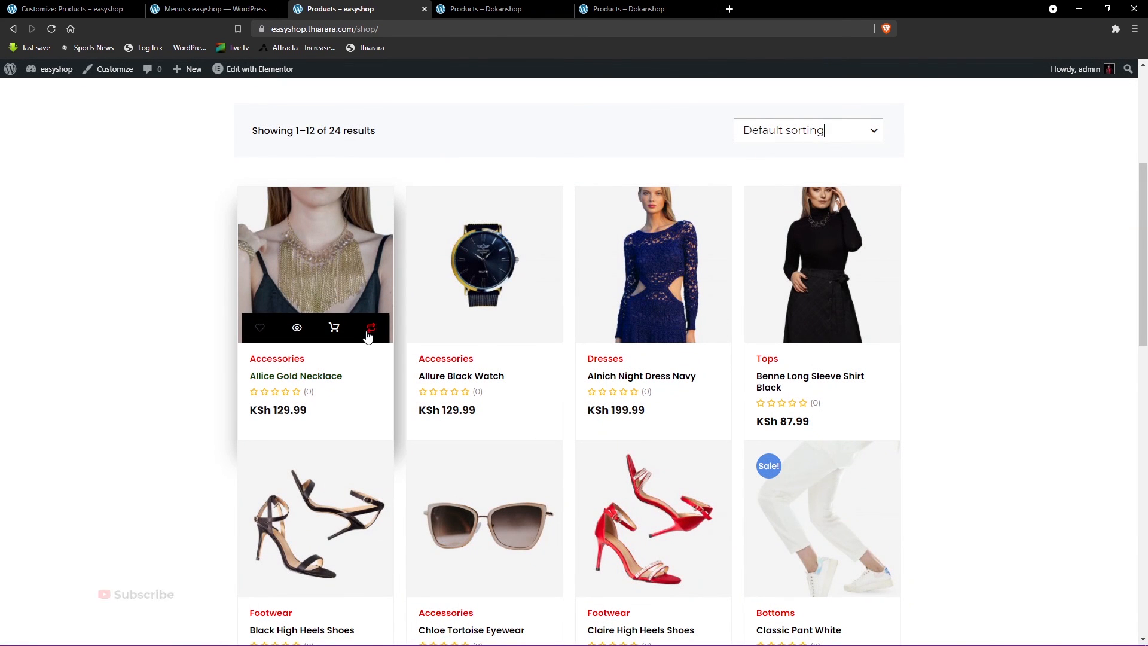
click(287, 399)
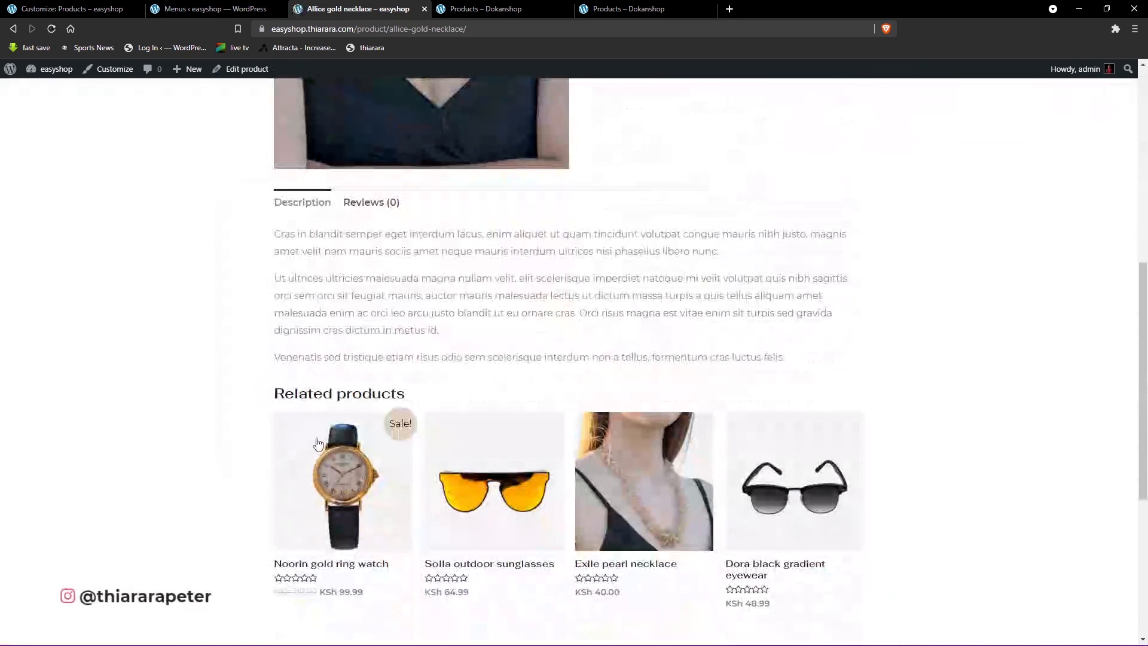
scroll(335, 443, down, 3)
scroll(353, 446, up, 4)
scroll(353, 431, up, 1)
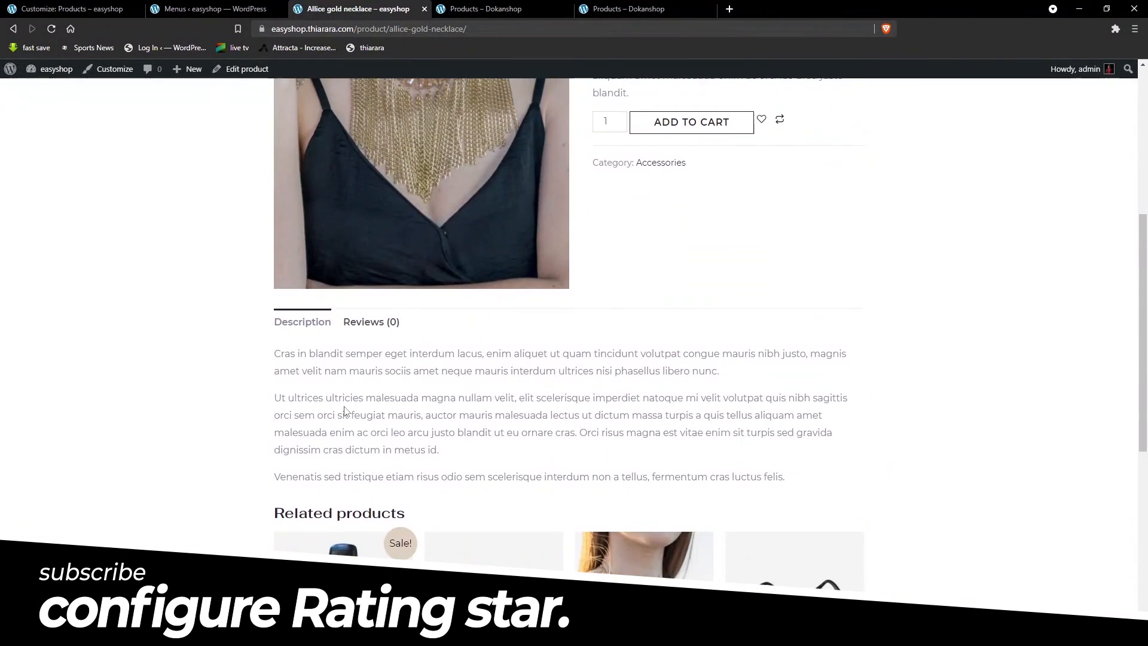
click(365, 323)
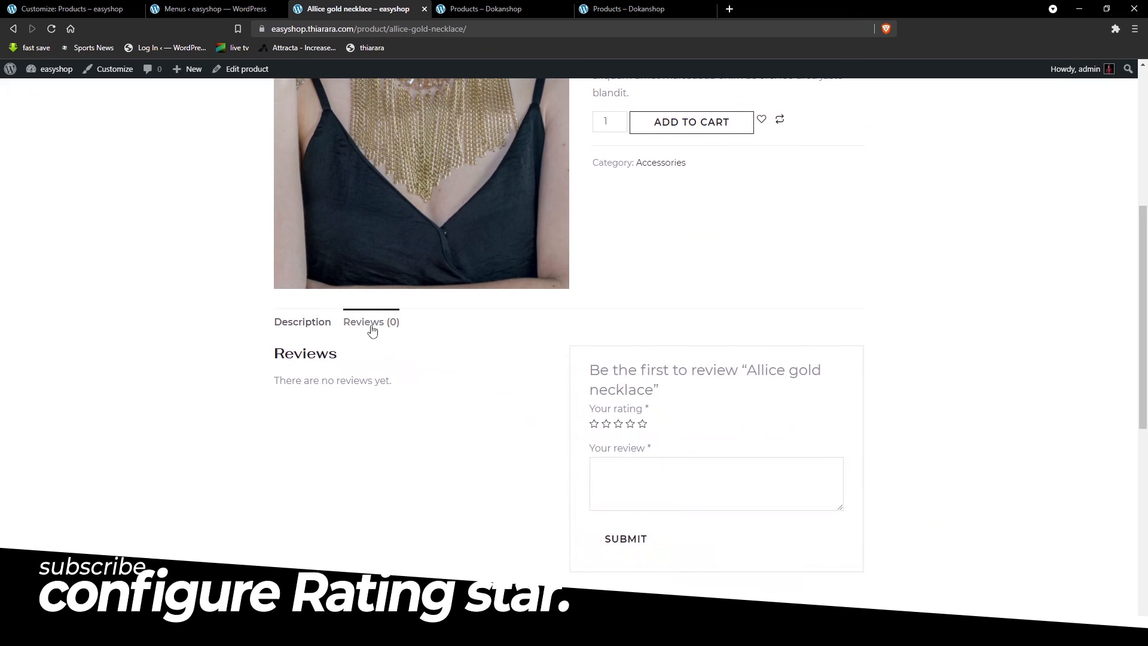
- Submit a four-star review of the Allice gold necklace with the text "nice one"
click(639, 424)
scroll(658, 419, down, 1)
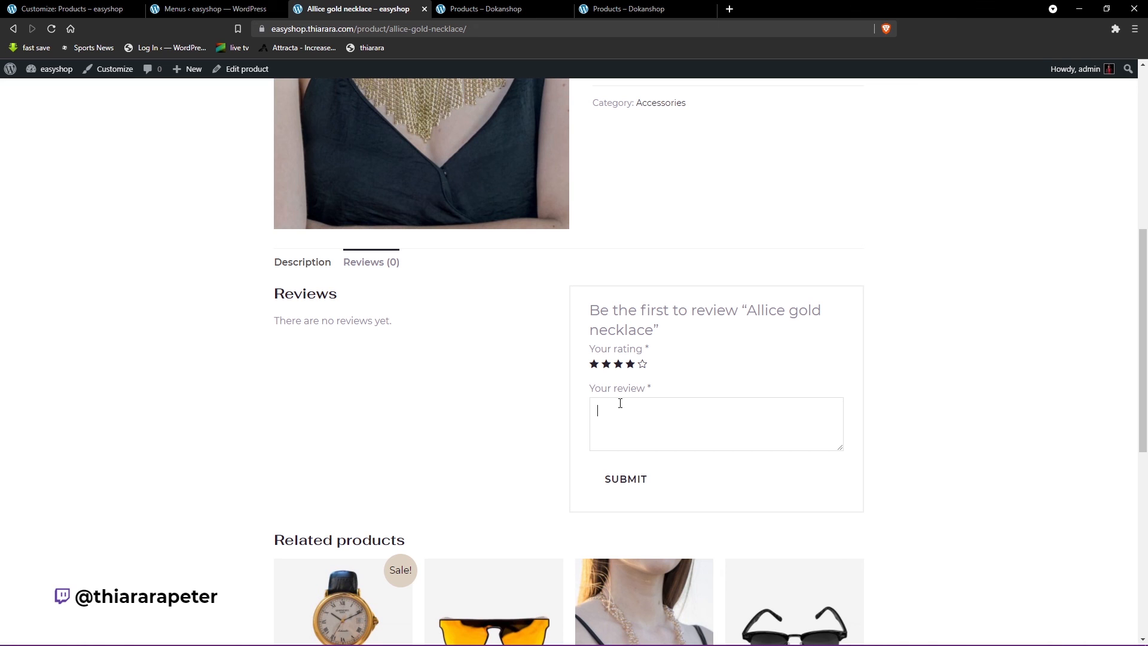
text(nice one)
click(633, 482)
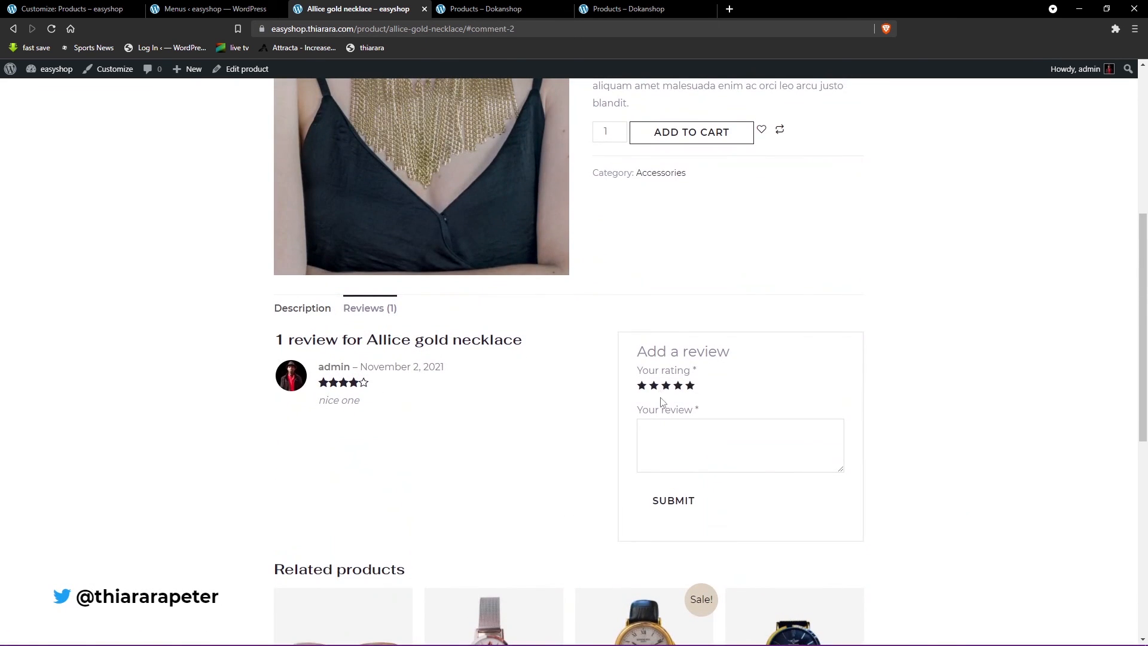
- Check the star rating at the head of the necklace's product page, and return to the Shop page to check it in the product grid
scroll(662, 402, up, 5)
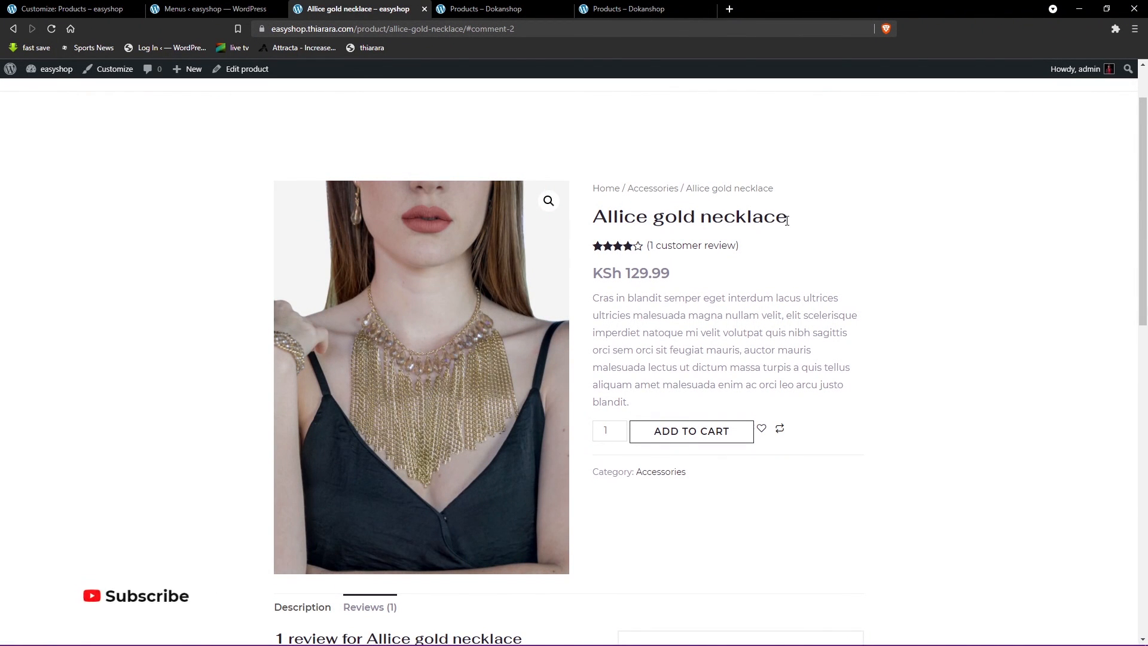
scroll(430, 157, up, 2)
click(394, 132)
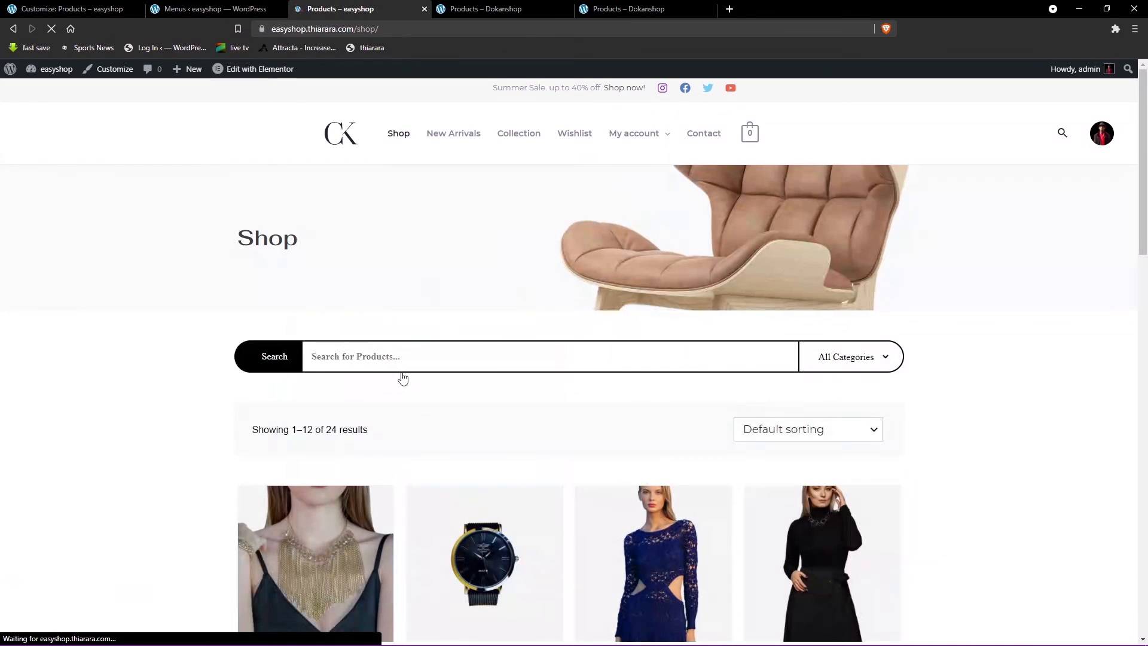
scroll(402, 377, down, 4)
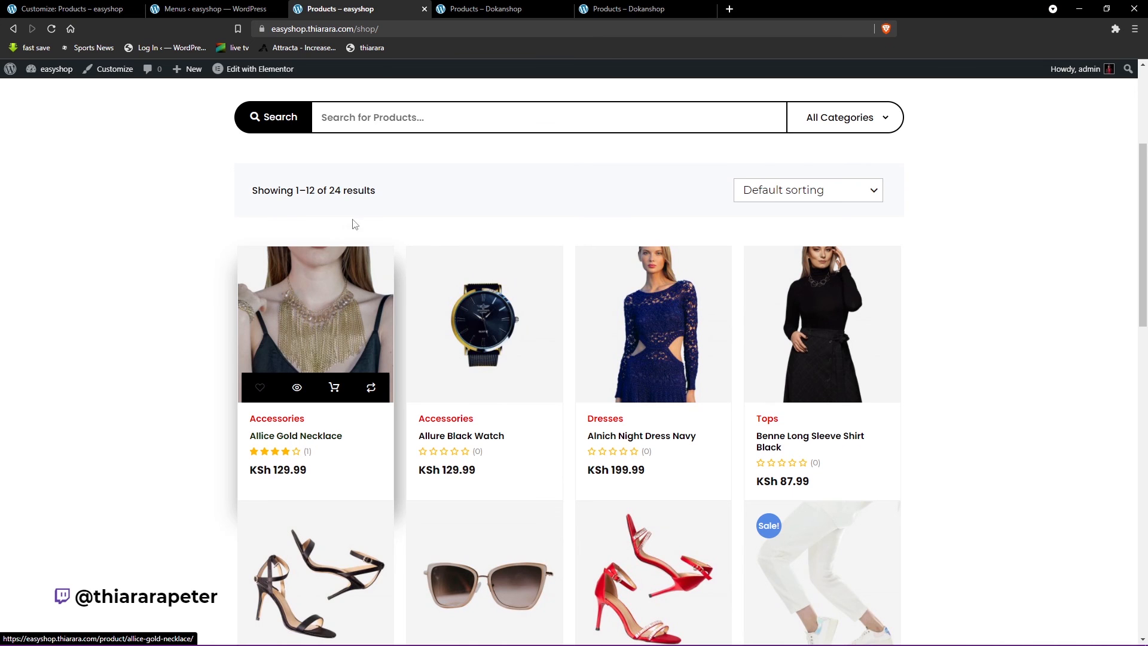
- Search the shop's products for "alli" across all categories
click(364, 119)
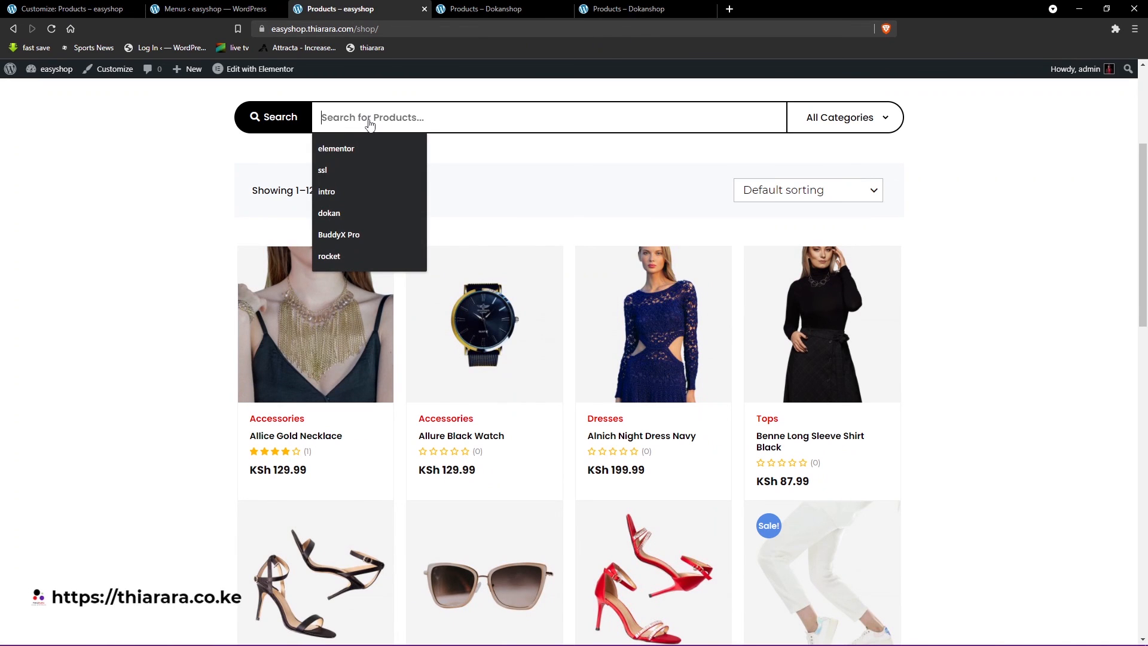
text(alli)
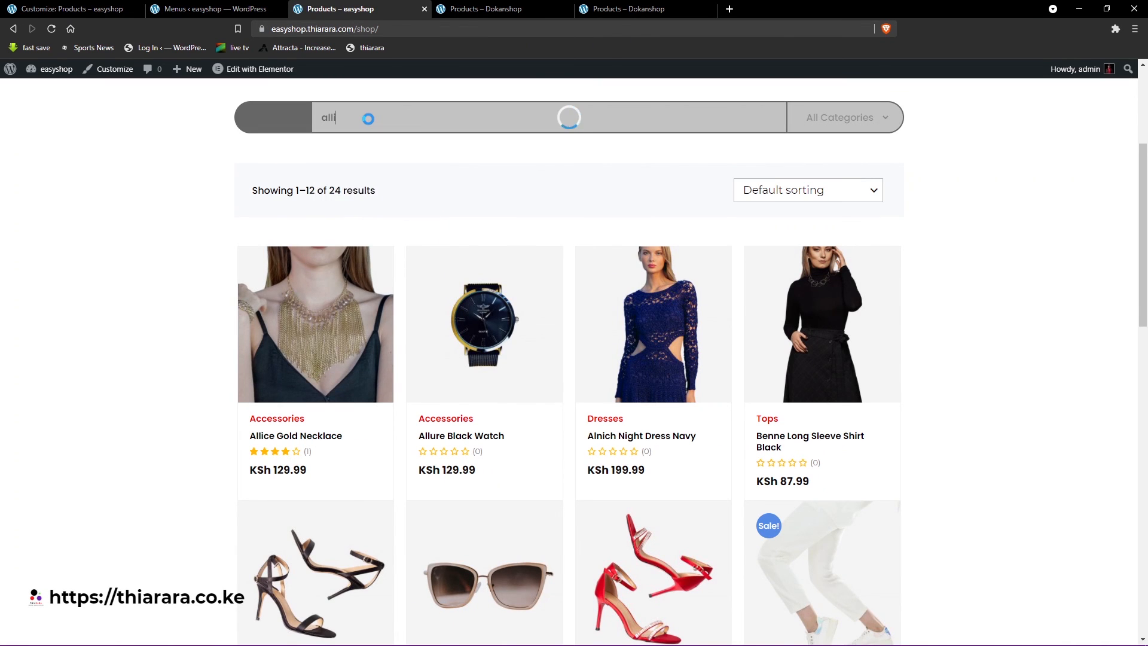